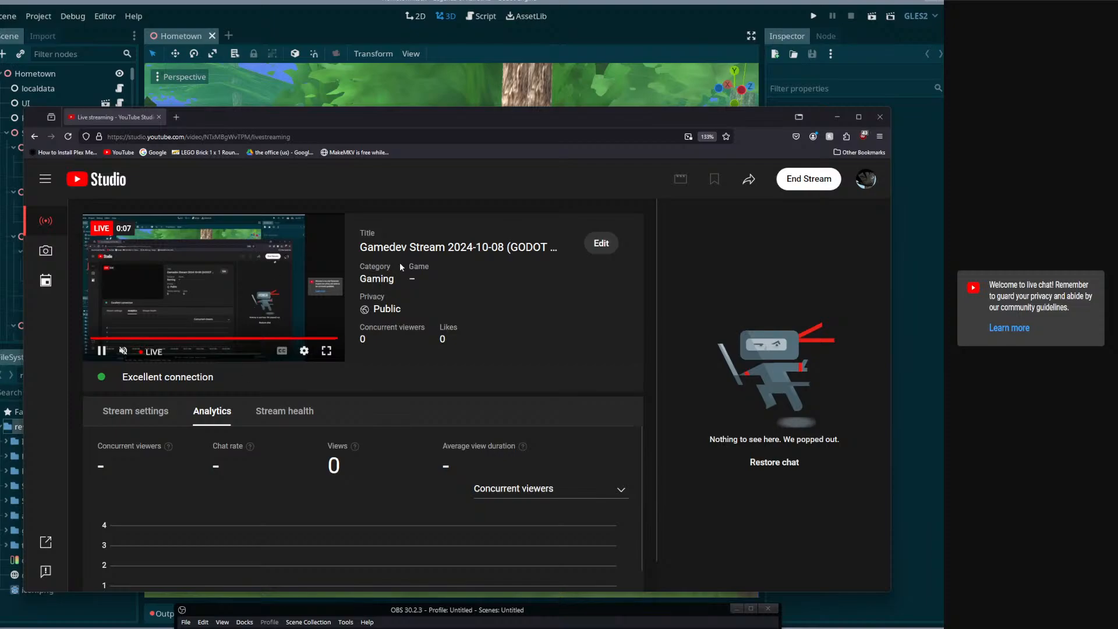
Move the live-stream browser window out of the way and look over the gate area of the Hometown scene in Godot
{"action": "left_click_drag", "start_coordinate": [455, 117], "coordinate": [472, 614]}
{"action": "right_click_drag", "start_coordinate": [393, 424], "coordinate": [471, 344]}
{"action": "key", "text": "e"}
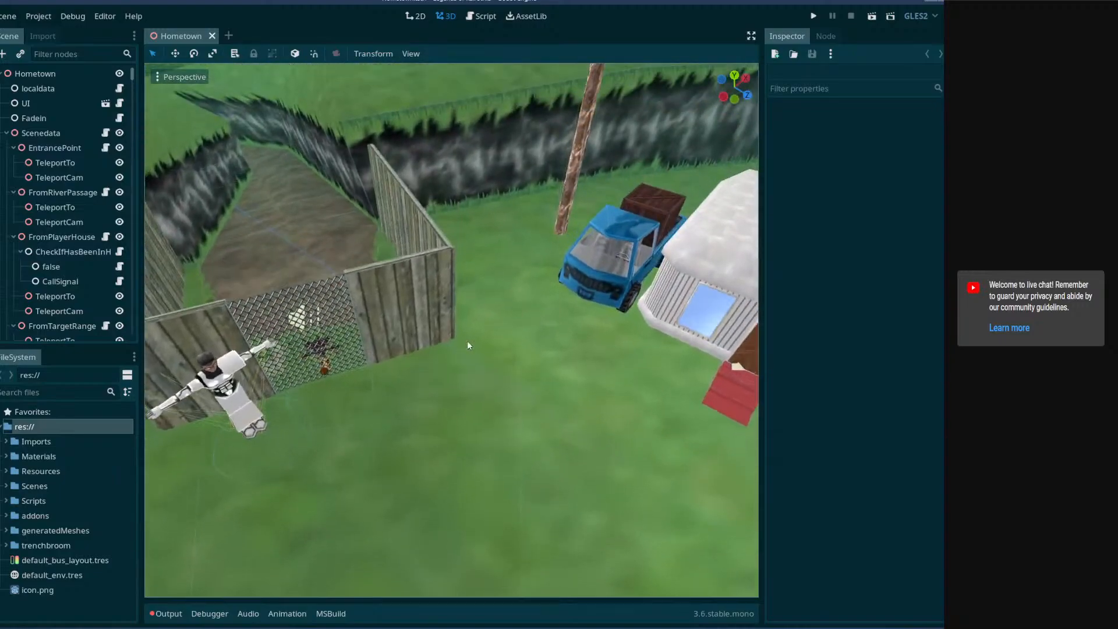
Open the SaiannorVillage.tscn scene from the project's Scenes/Levels/SaiannorVillage folder
{"action": "left_click", "coordinate": [5, 486]}
{"action": "left_click", "coordinate": [12, 501]}
{"action": "scroll", "coordinate": [19, 515], "scroll_direction": "down", "scroll_amount": 3}
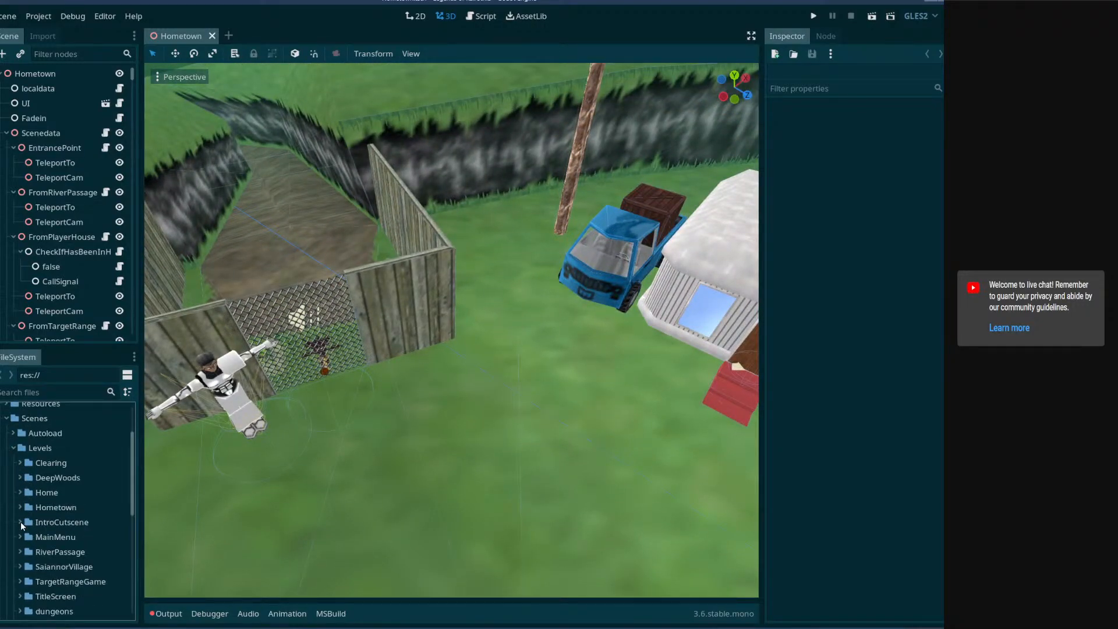
{"action": "scroll", "coordinate": [21, 524], "scroll_direction": "down", "scroll_amount": 4}
{"action": "left_click", "coordinate": [21, 513]}
{"action": "left_click", "coordinate": [68, 530]}
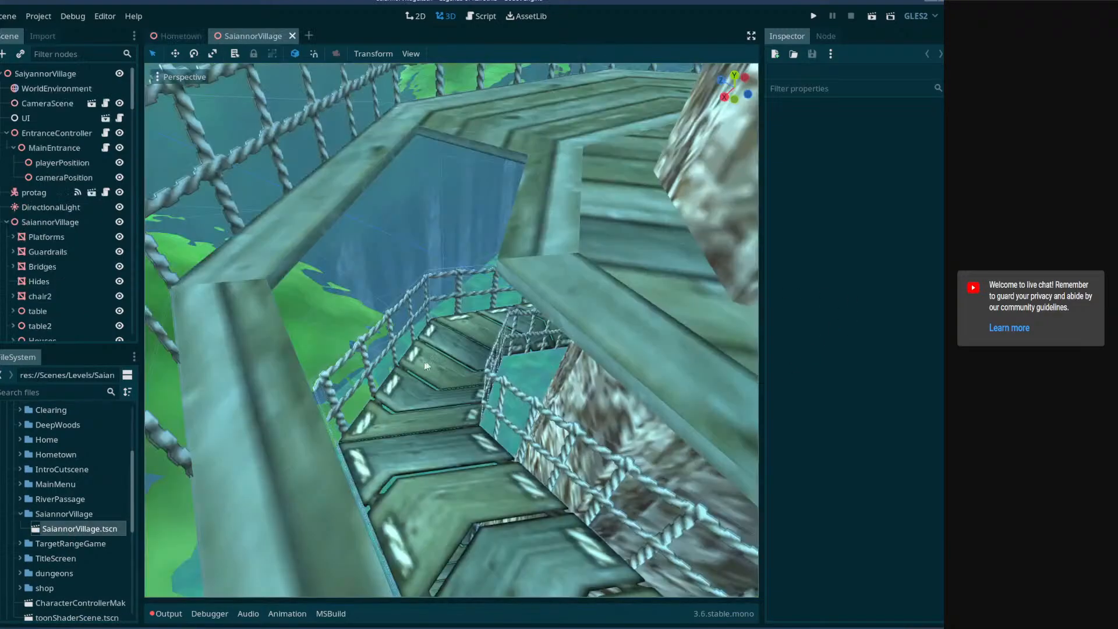
Look over the village's rope bridges and clear the messages in the output log
{"action": "right_click_drag", "start_coordinate": [427, 365], "coordinate": [455, 262]}
{"action": "right_click_drag", "start_coordinate": [451, 329], "coordinate": [250, 283]}
{"action": "key", "text": "w"}
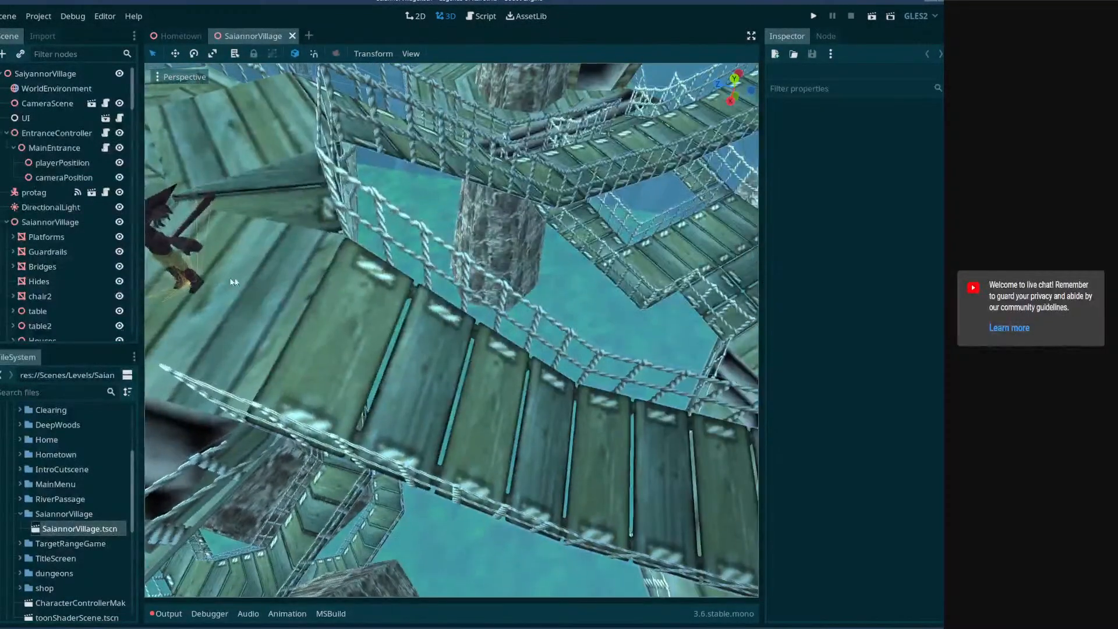
{"action": "right_click_drag", "start_coordinate": [362, 354], "coordinate": [385, 364]}
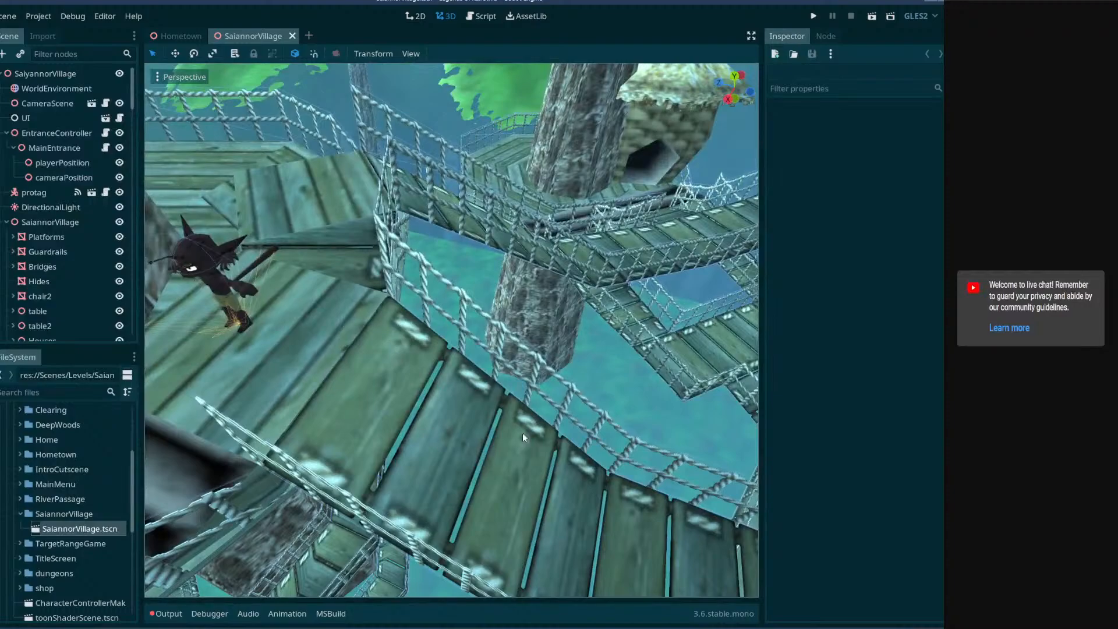
{"action": "left_click", "coordinate": [168, 614]}
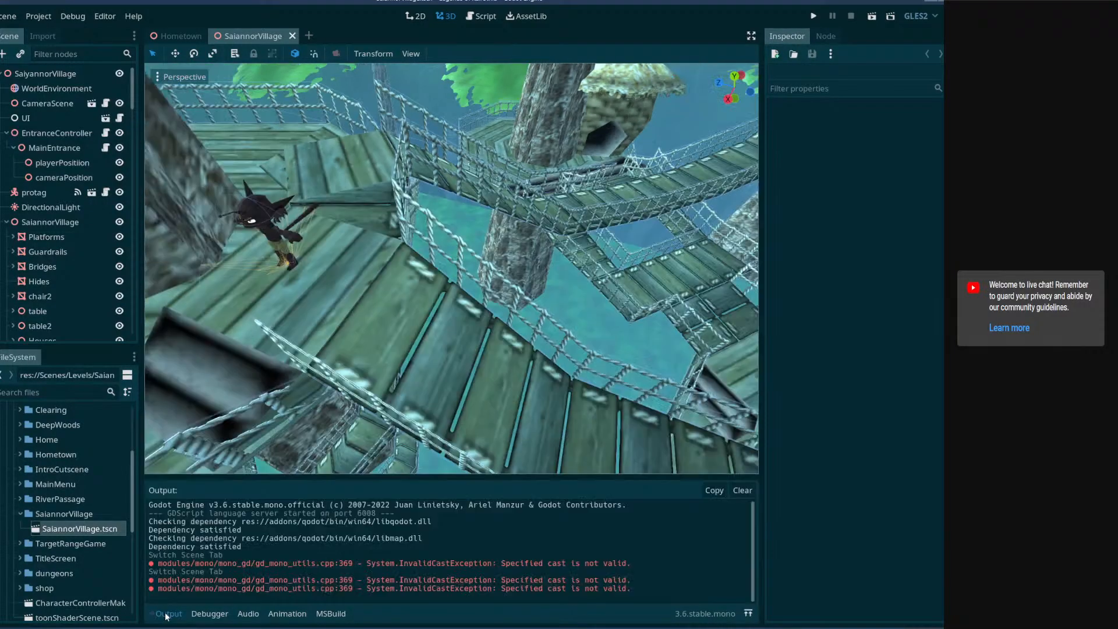
{"action": "left_click", "coordinate": [742, 490]}
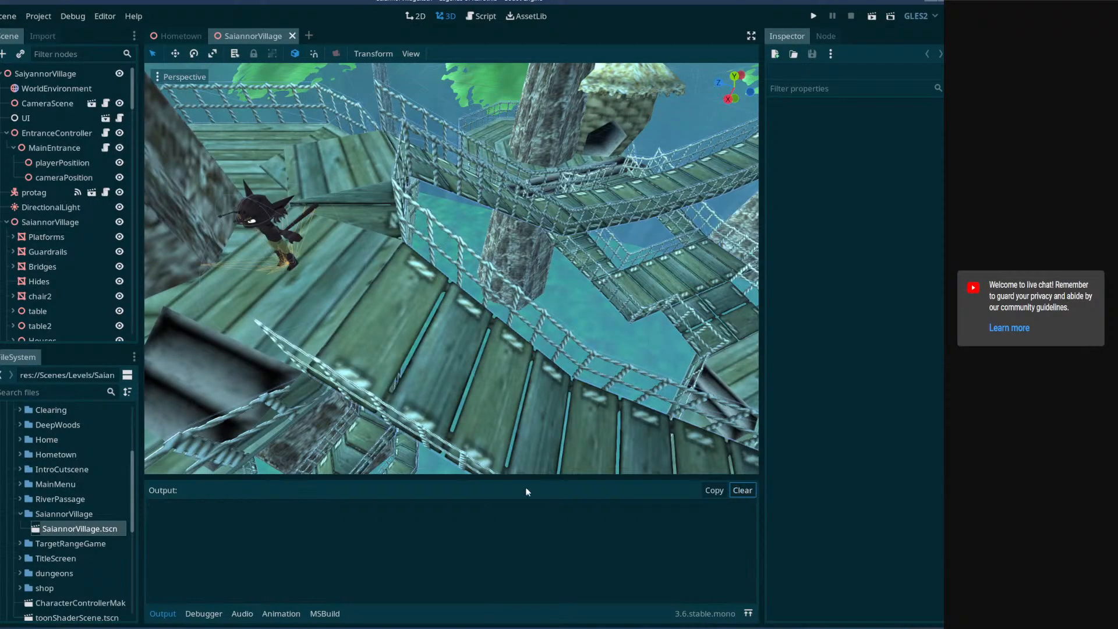
Inspect the properties of the EntranceController and MainEntrance nodes in the village scene
{"action": "right_click_drag", "start_coordinate": [427, 429], "coordinate": [389, 386]}
{"action": "right_click_drag", "start_coordinate": [452, 359], "coordinate": [617, 355]}
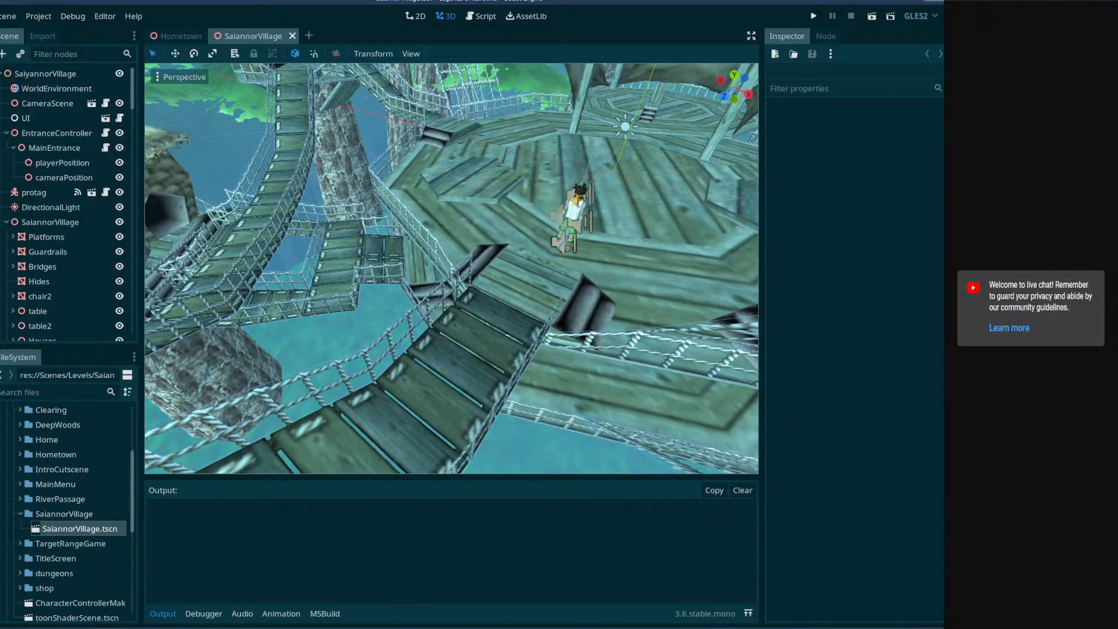
{"action": "right_click_drag", "start_coordinate": [617, 355], "coordinate": [628, 350]}
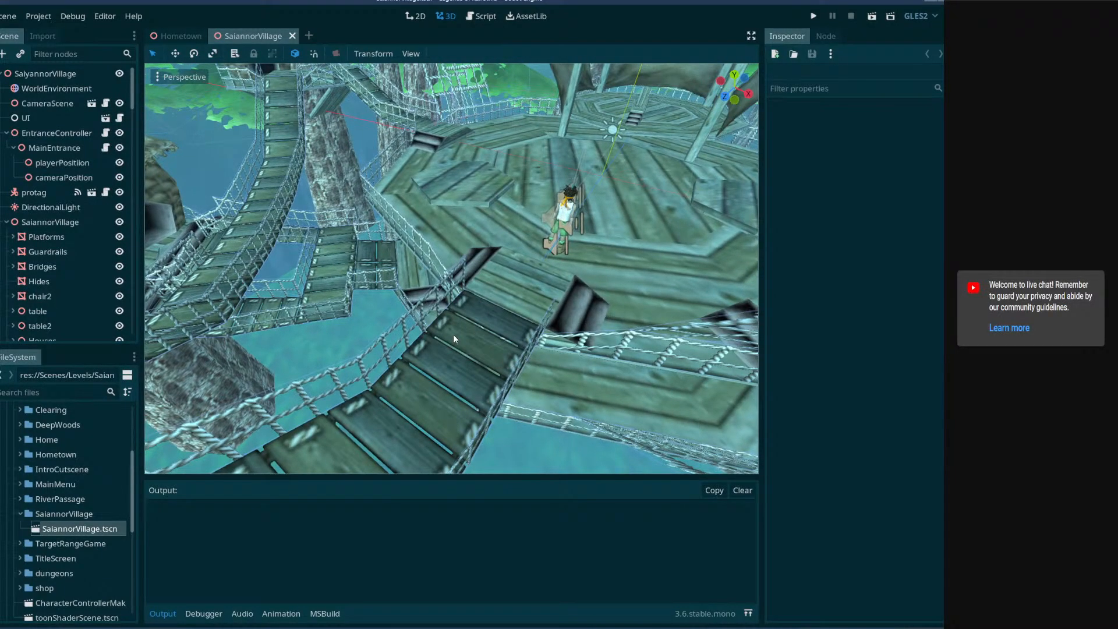
{"action": "left_click", "coordinate": [66, 147]}
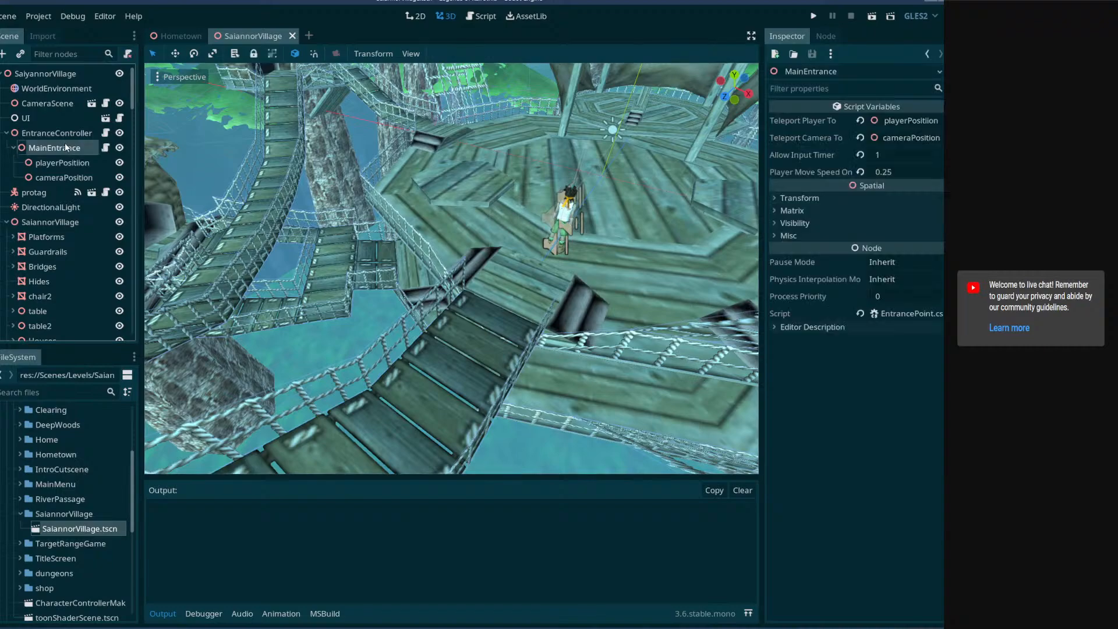
{"action": "left_click", "coordinate": [55, 134]}
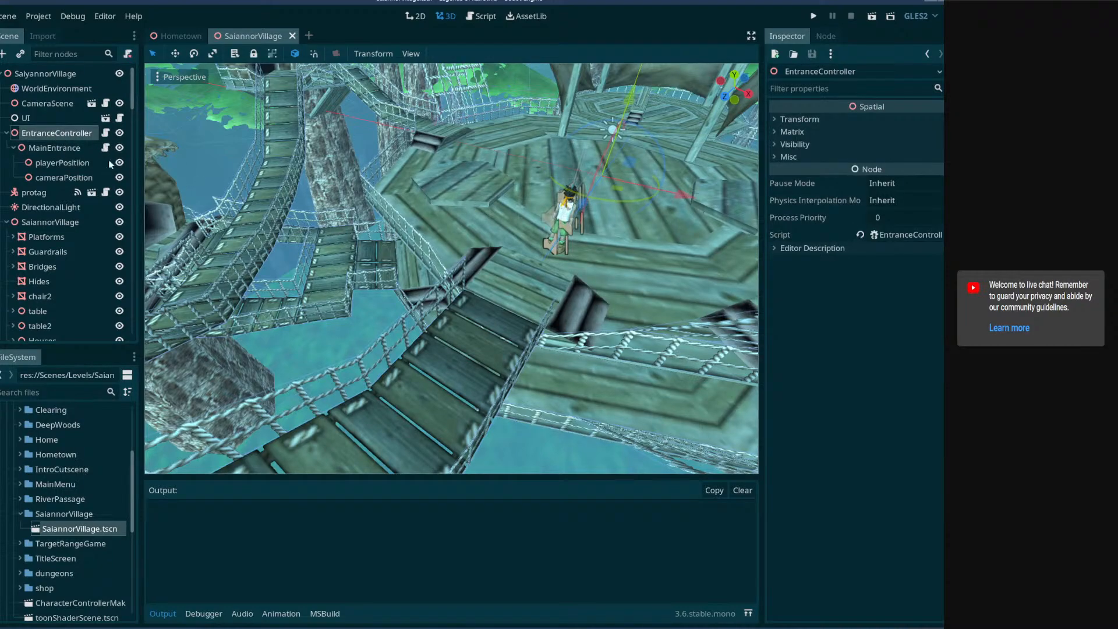
{"action": "key", "text": "Down"}
{"action": "left_click_drag", "start_coordinate": [762, 179], "coordinate": [756, 178]}
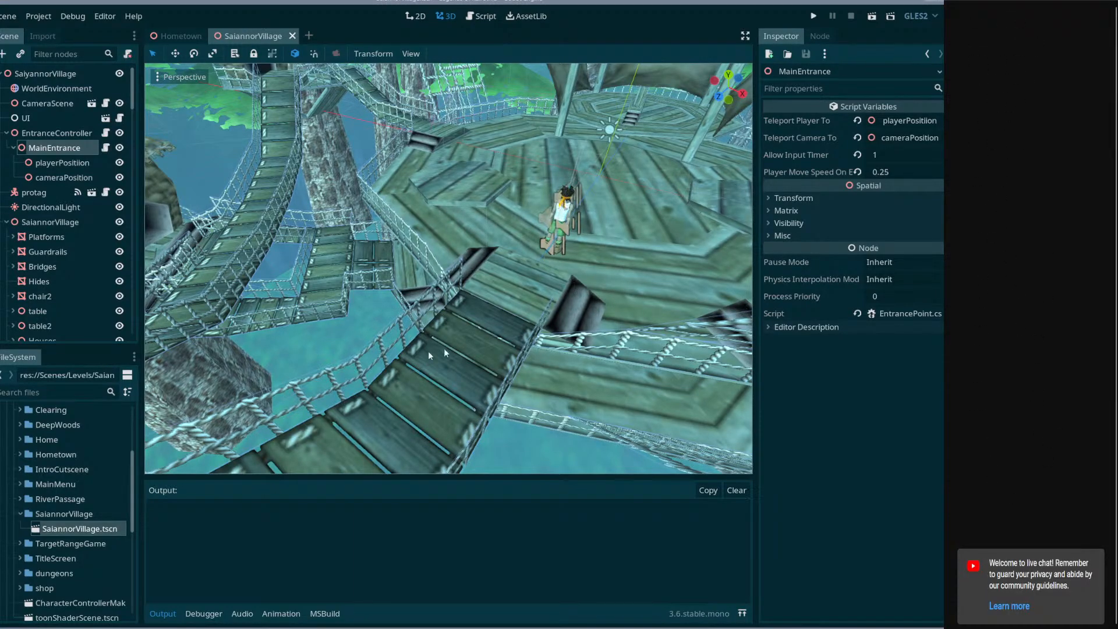
Examine the village layout from the entrance bridge to the large central wooden platform
{"action": "right_click_drag", "start_coordinate": [572, 317], "coordinate": [210, 300]}
{"action": "right_click_drag", "start_coordinate": [449, 268], "coordinate": [587, 265]}
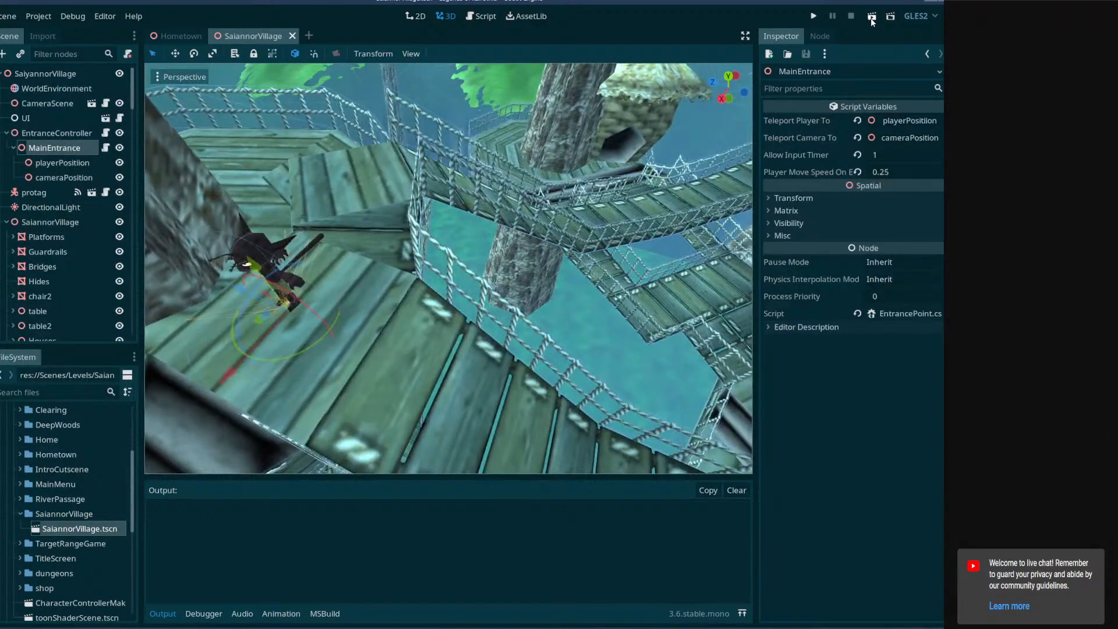
{"action": "right_click_drag", "start_coordinate": [464, 291], "coordinate": [519, 304]}
{"action": "right_click_drag", "start_coordinate": [403, 303], "coordinate": [399, 302]}
{"action": "right_click_drag", "start_coordinate": [474, 337], "coordinate": [477, 278]}
{"action": "right_click_drag", "start_coordinate": [547, 261], "coordinate": [477, 287]}
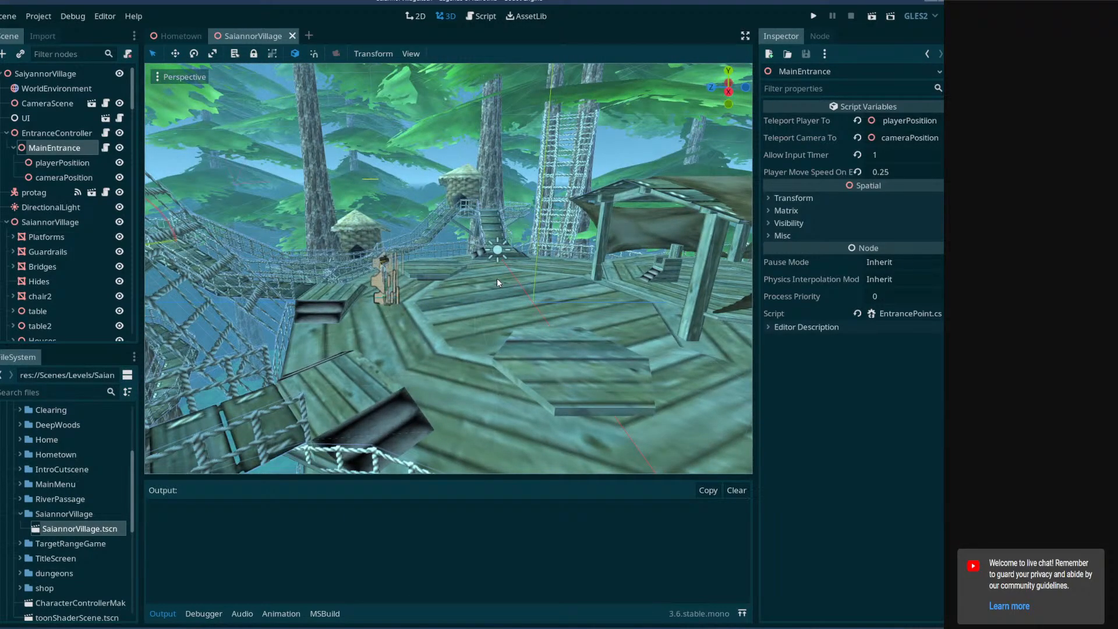
{"action": "right_click_drag", "start_coordinate": [497, 281], "coordinate": [514, 283]}
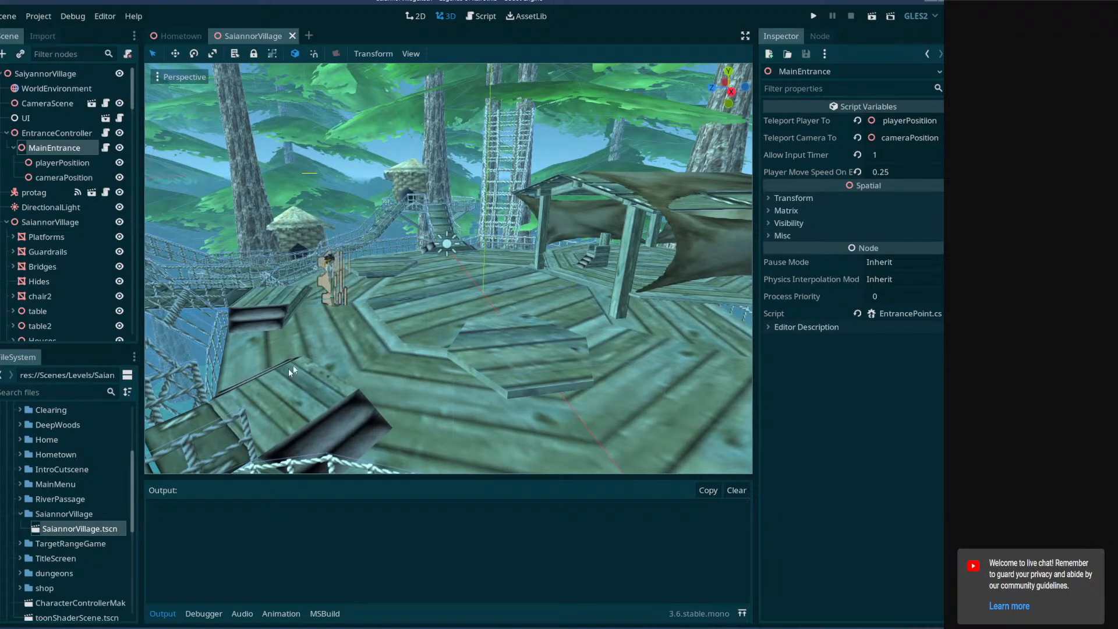
{"action": "middle_click_drag", "start_coordinate": [456, 338], "coordinate": [521, 328]}
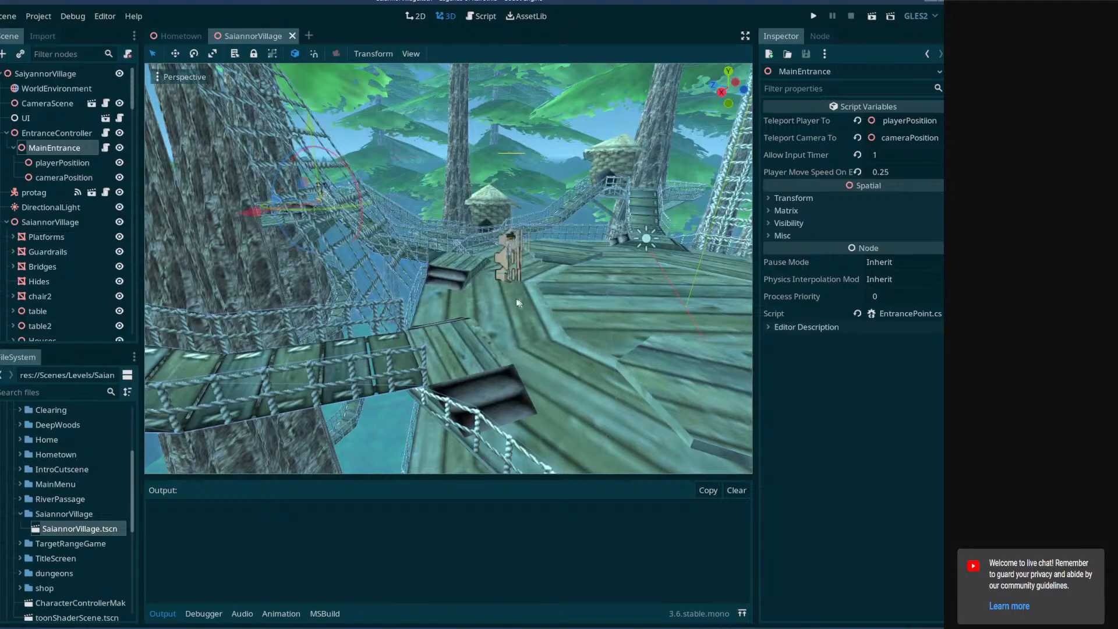
{"action": "right_click_drag", "start_coordinate": [459, 375], "coordinate": [358, 364]}
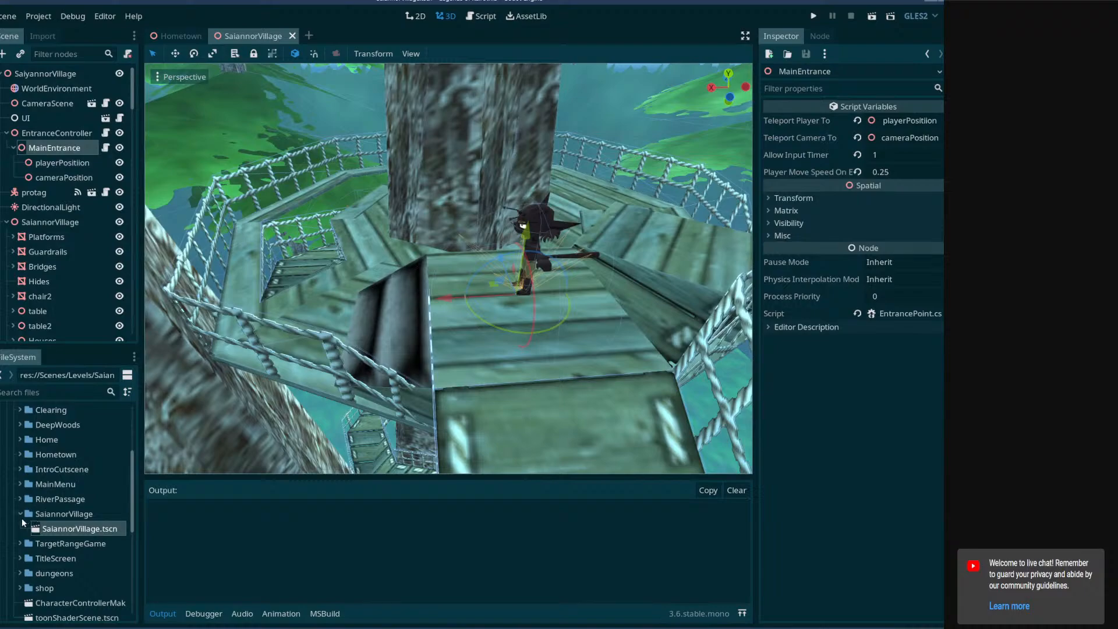
Open the DeepWoods.tscn level scene and look at the ground around the large tree and the bridge end
{"action": "left_click", "coordinate": [20, 514]}
{"action": "left_click", "coordinate": [24, 410]}
{"action": "left_click", "coordinate": [20, 424]}
{"action": "left_click", "coordinate": [51, 441]}
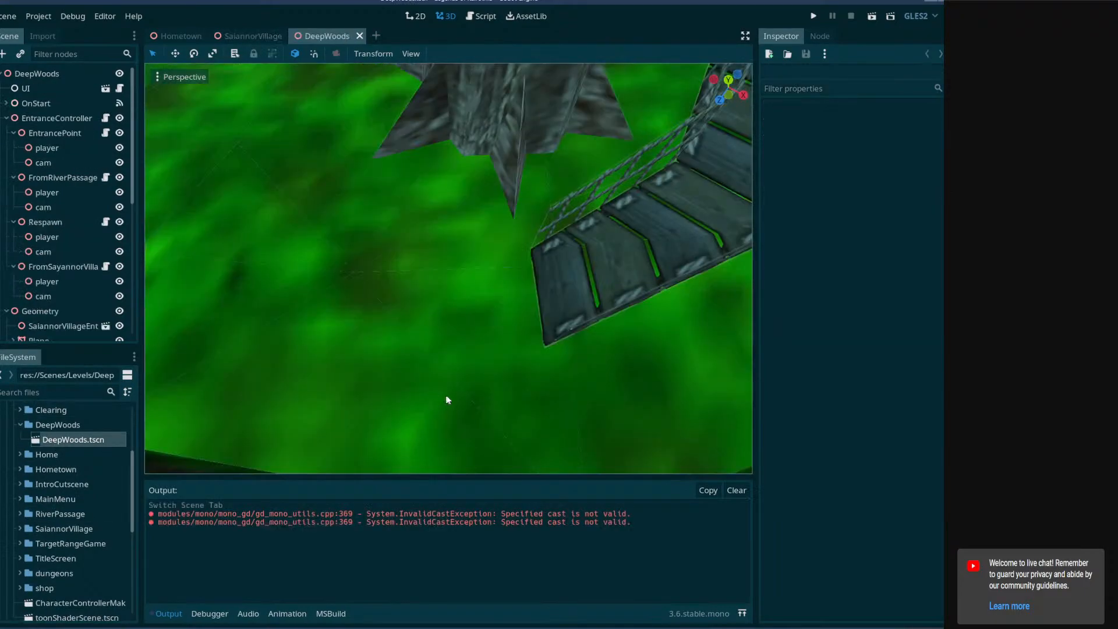
{"action": "mouse_move", "coordinate": [446, 400]}
{"action": "right_mouse_down"}
{"action": "mouse_move", "coordinate": [408, 326]}
{"action": "mouse_move", "coordinate": [431, 291]}
{"action": "mouse_move", "coordinate": [419, 128]}
{"action": "mouse_move", "coordinate": [437, 355]}
{"action": "mouse_move", "coordinate": [431, 99]}
{"action": "mouse_move", "coordinate": [419, 163]}
{"action": "mouse_move", "coordinate": [431, 395]}
{"action": "mouse_move", "coordinate": [448, 326]}
{"action": "mouse_move", "coordinate": [442, 221]}
{"action": "mouse_move", "coordinate": [437, 332]}
{"action": "mouse_move", "coordinate": [442, 291]}
{"action": "mouse_move", "coordinate": [463, 390]}
{"action": "right_mouse_up"}
{"action": "right_click_drag", "start_coordinate": [528, 358], "coordinate": [356, 399]}
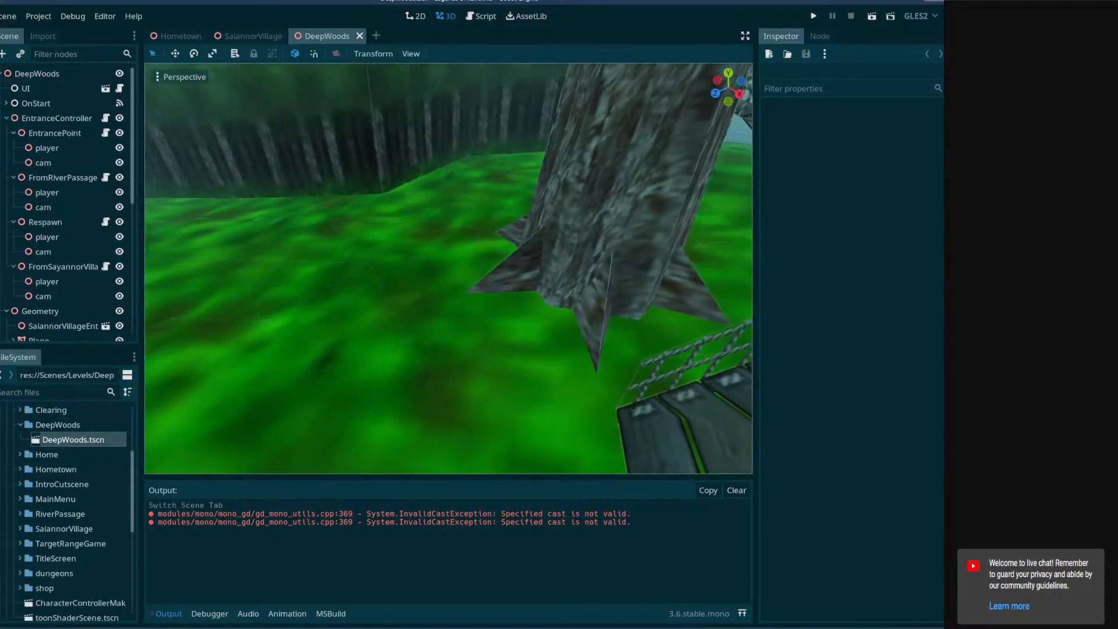
Open the QuestSystem scene from the autoload list in the project settings
{"action": "left_click", "coordinate": [38, 16]}
{"action": "left_click", "coordinate": [56, 30]}
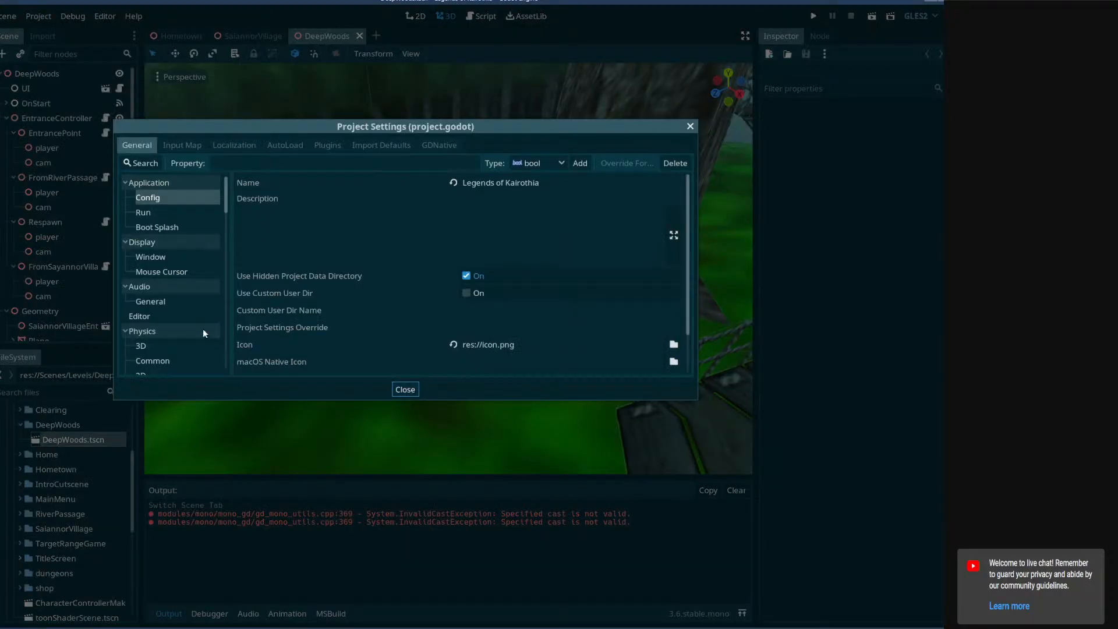
{"action": "left_click", "coordinate": [286, 145]}
{"action": "left_click", "coordinate": [187, 260]}
{"action": "double_click", "coordinate": [402, 257]}
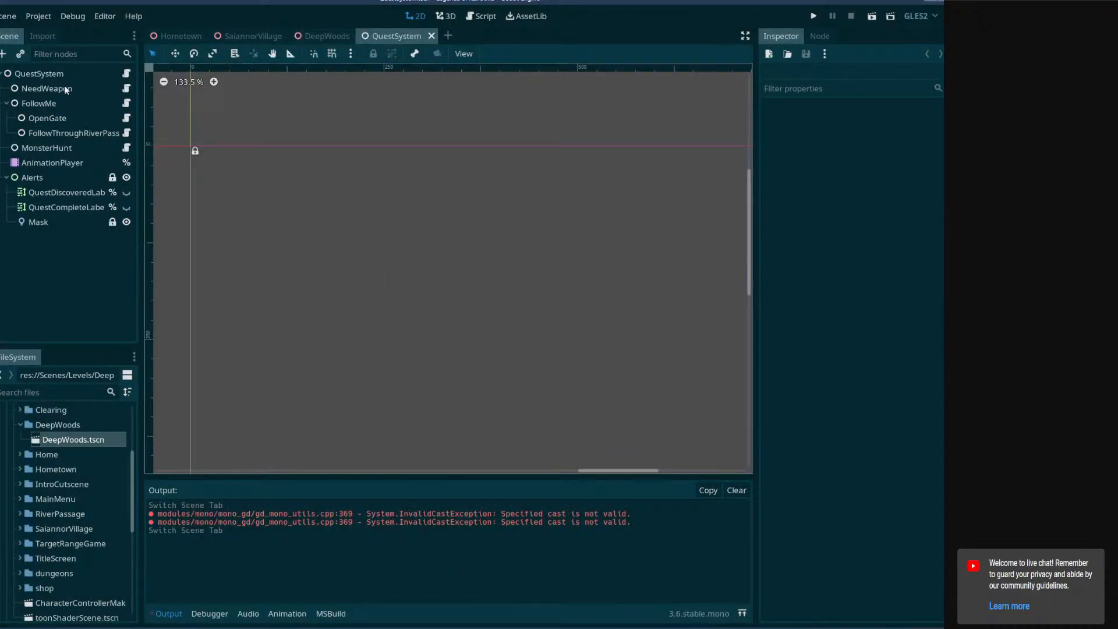
Review the names and descriptions of the NeedWeapon, FollowMe and MonsterHunt quests
{"action": "left_click", "coordinate": [54, 90]}
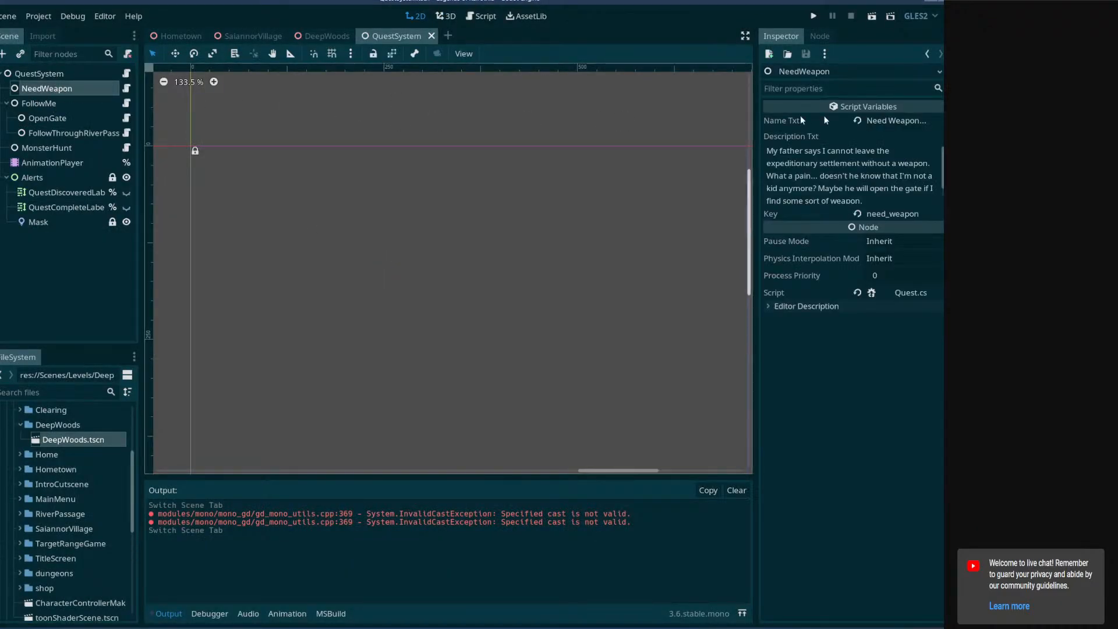
{"action": "left_click", "coordinate": [41, 105]}
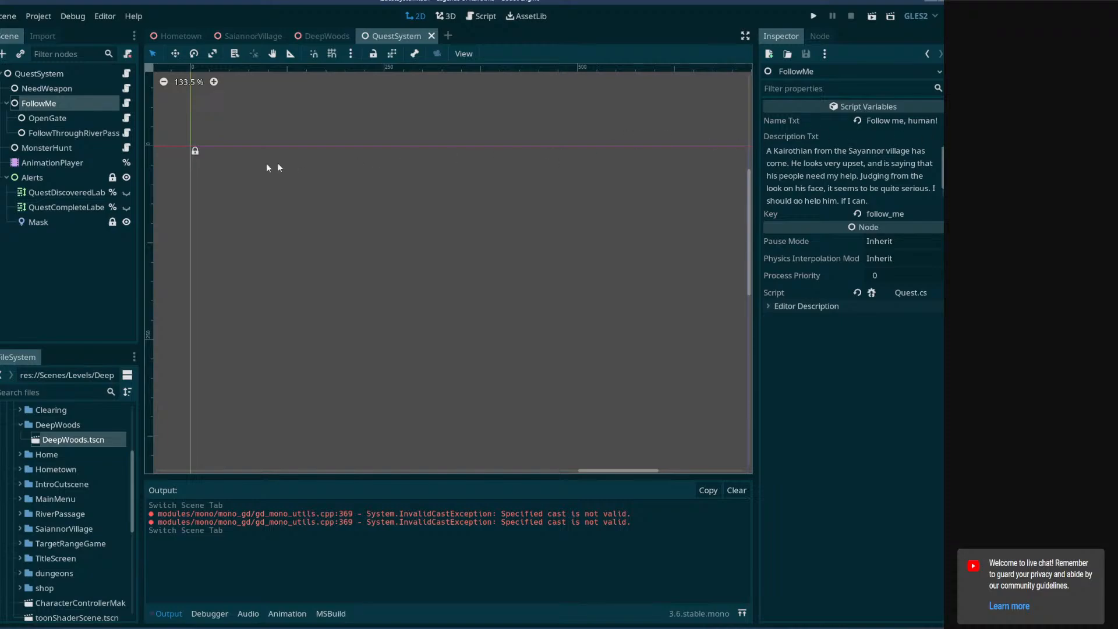
{"action": "left_click", "coordinate": [50, 148]}
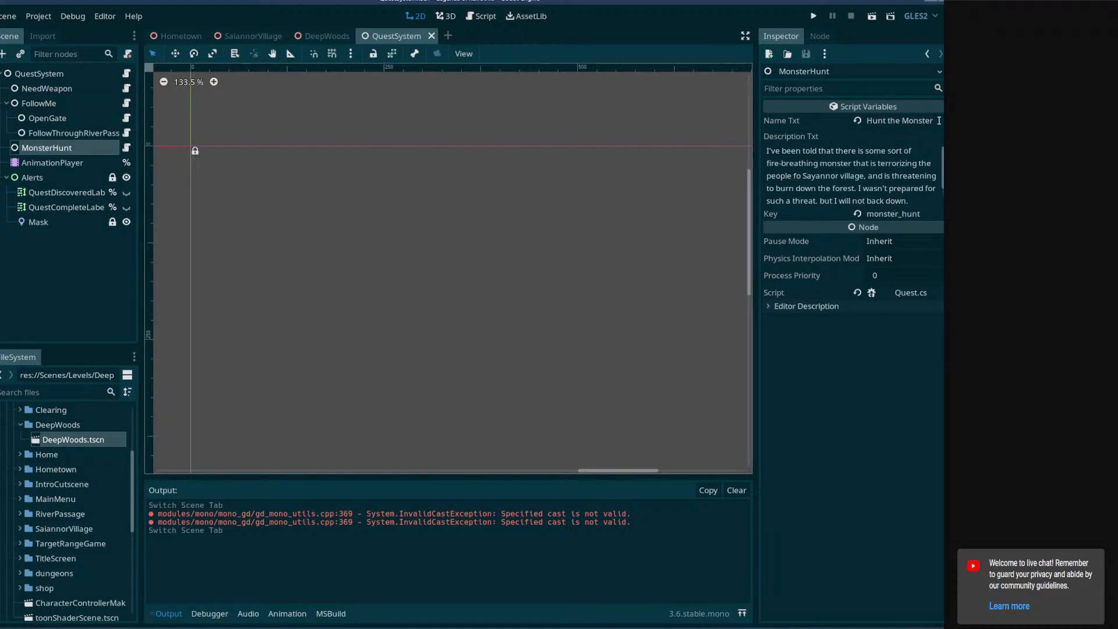
{"action": "left_click_drag", "start_coordinate": [939, 120], "coordinate": [868, 120]}
{"action": "left_click", "coordinate": [919, 121]}
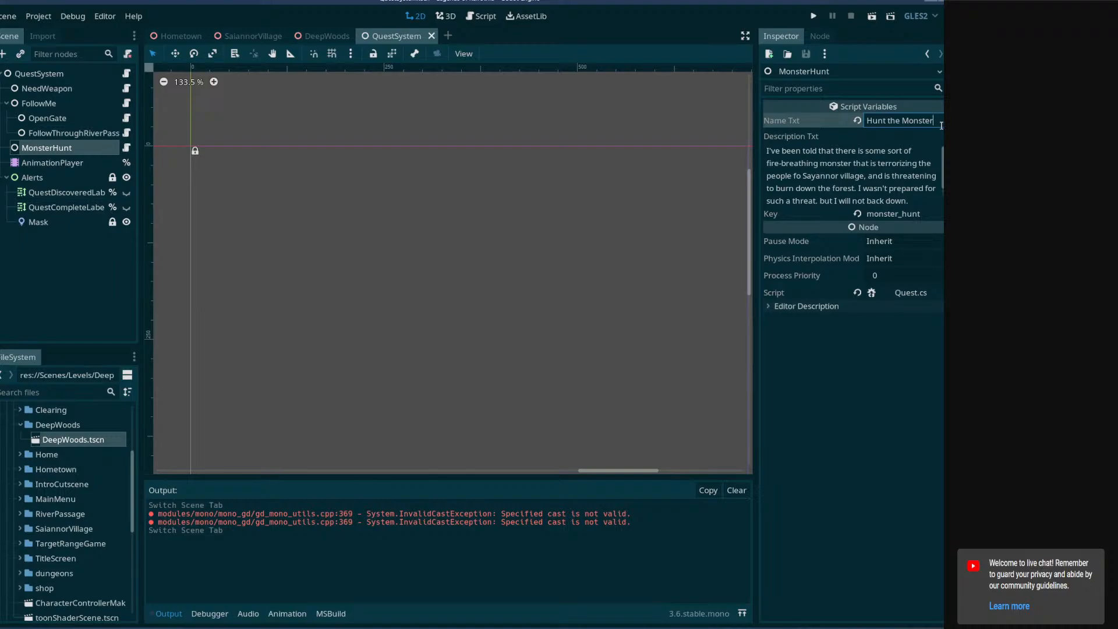
{"action": "left_click", "coordinate": [70, 90]}
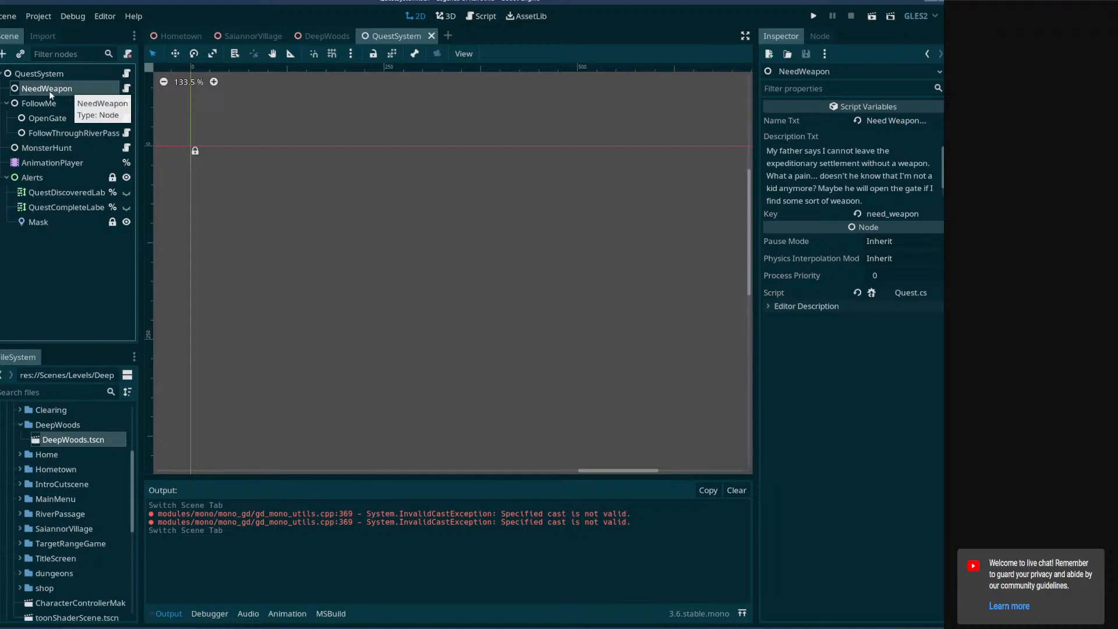
{"action": "left_click", "coordinate": [50, 102]}
{"action": "left_click", "coordinate": [50, 89]}
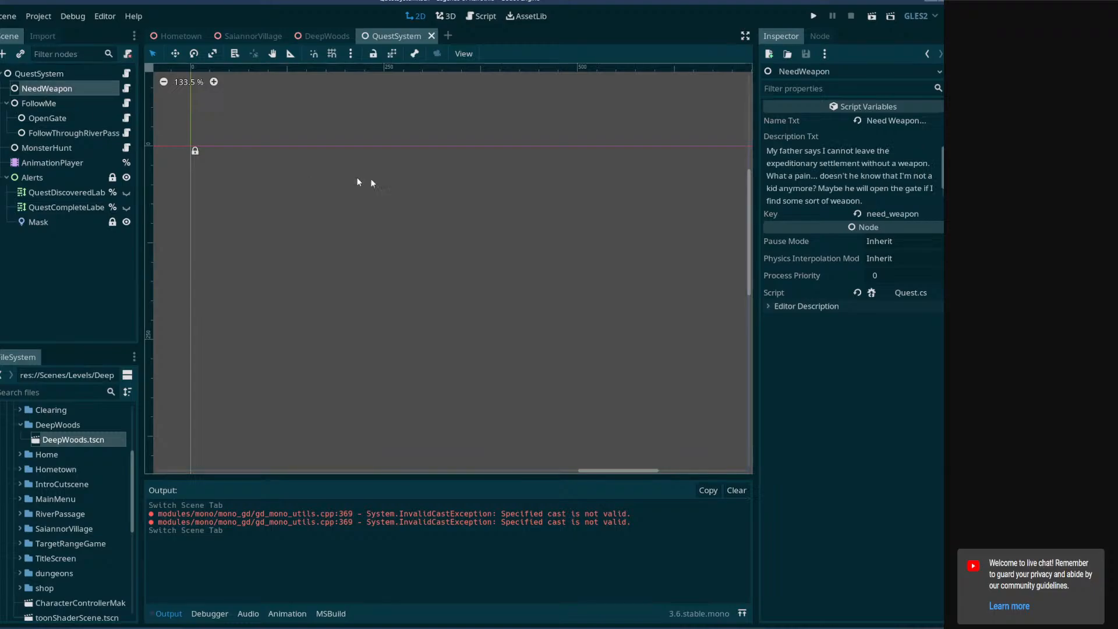
{"action": "left_click", "coordinate": [46, 103]}
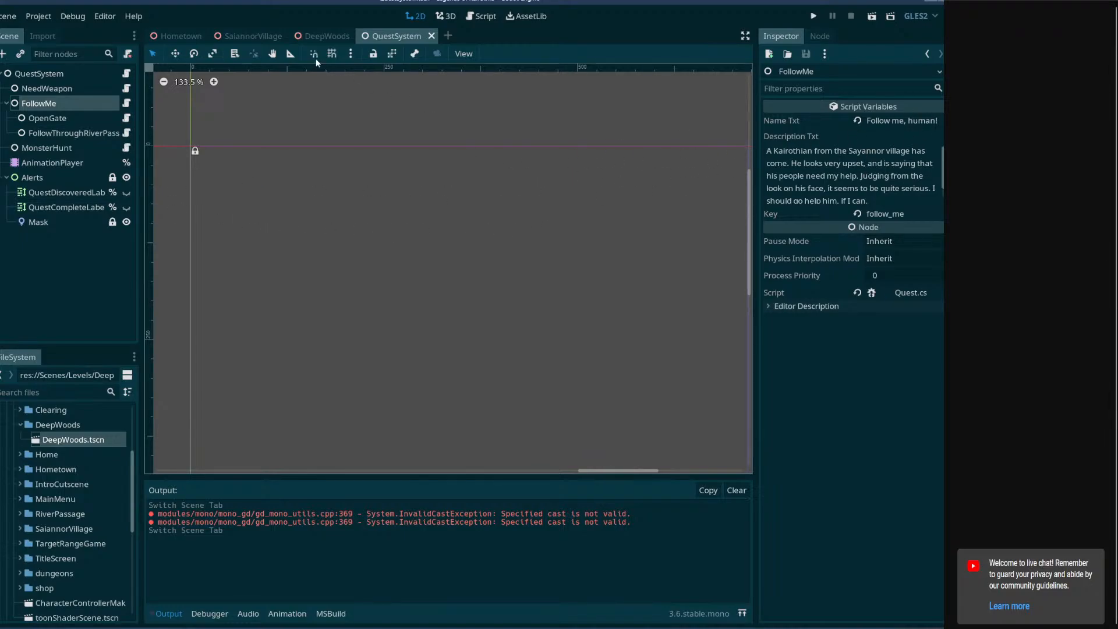
Return to the SaiannorVillage scene and examine the central platform and its canopied pavilion
{"action": "left_click", "coordinate": [241, 36]}
{"action": "right_click_drag", "start_coordinate": [449, 268], "coordinate": [489, 217]}
{"action": "right_click_drag", "start_coordinate": [448, 268], "coordinate": [594, 262]}
{"action": "key", "text": "w"}
{"action": "right_click_drag", "start_coordinate": [344, 227], "coordinate": [390, 221]}
{"action": "right_click_drag", "start_coordinate": [468, 306], "coordinate": [437, 285]}
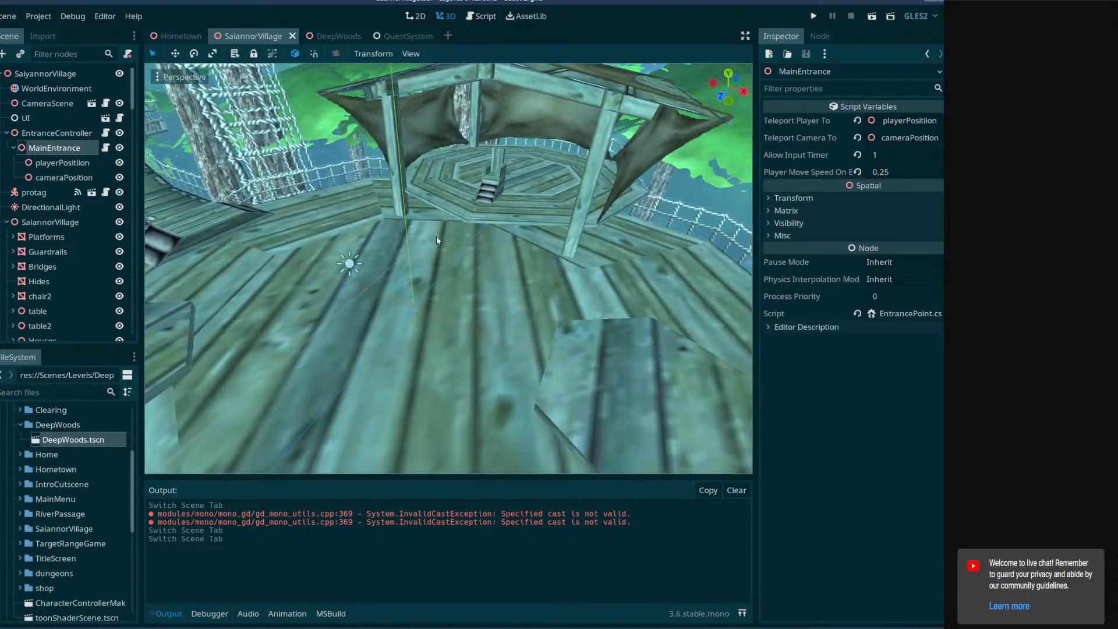
Switch between the open scenes and examine the large tree and hanging rope bridge in DeepWoods
{"action": "left_click", "coordinate": [409, 35]}
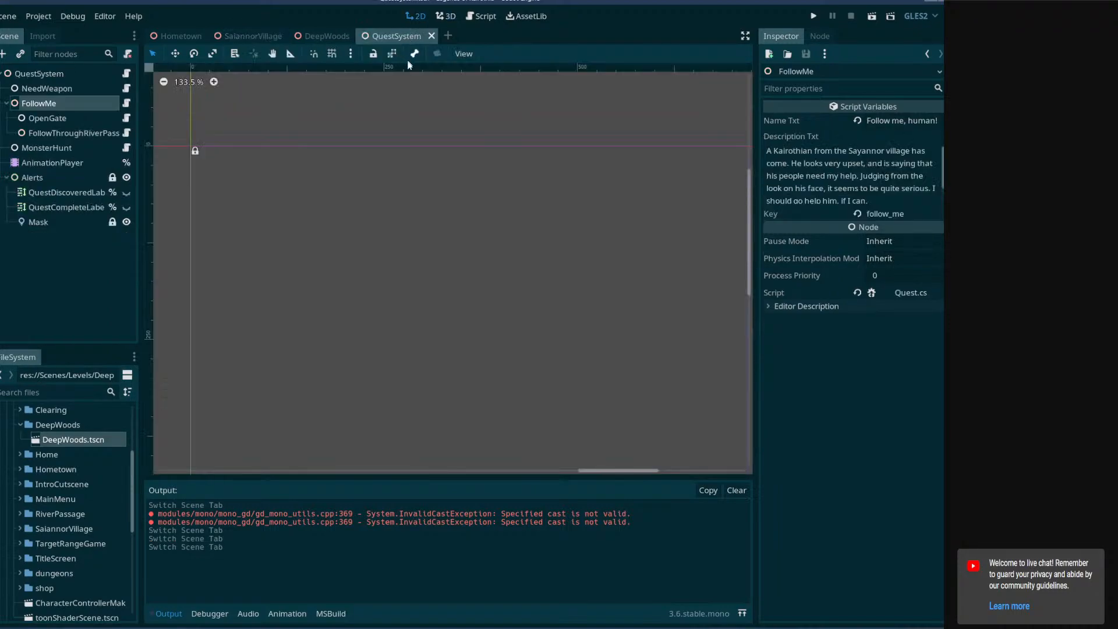
{"action": "left_click", "coordinate": [323, 37]}
{"action": "right_click_drag", "start_coordinate": [493, 228], "coordinate": [493, 169]}
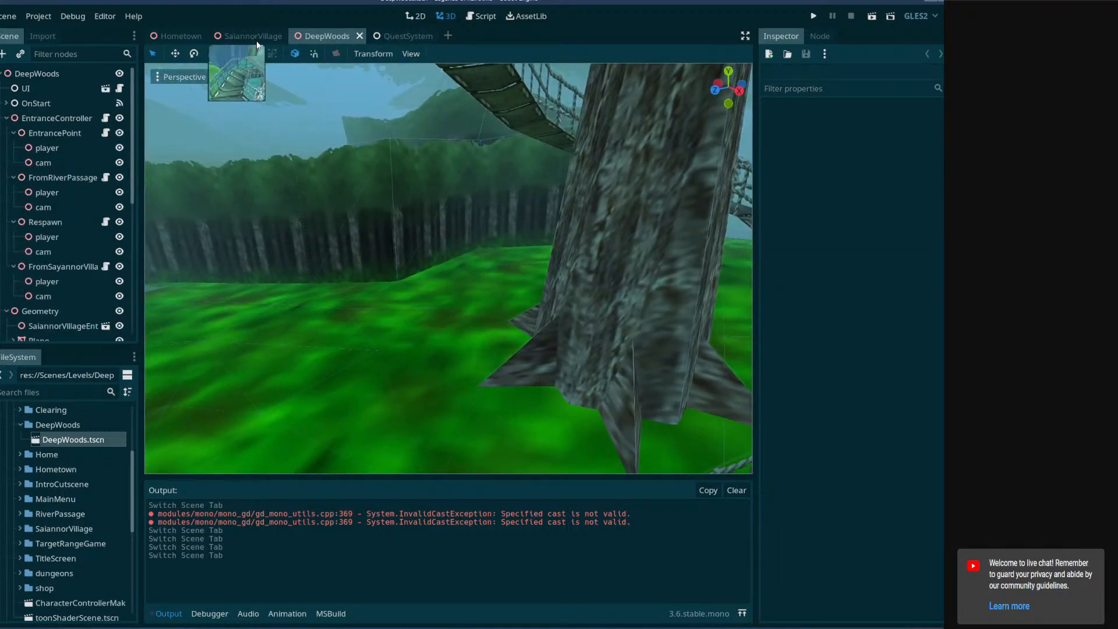
{"action": "right_click_drag", "start_coordinate": [353, 183], "coordinate": [428, 183]}
{"action": "mouse_move", "coordinate": [599, 276]}
{"action": "right_mouse_down"}
{"action": "mouse_move", "coordinate": [570, 244]}
{"action": "mouse_move", "coordinate": [599, 276]}
{"action": "right_mouse_up"}
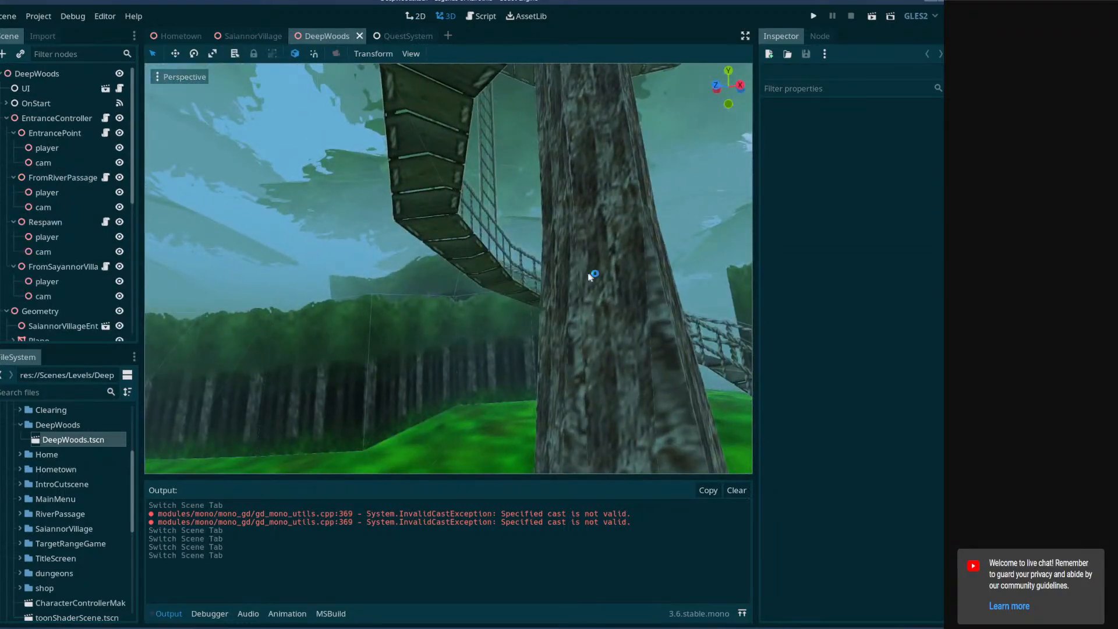
{"action": "left_click", "coordinate": [242, 38]}
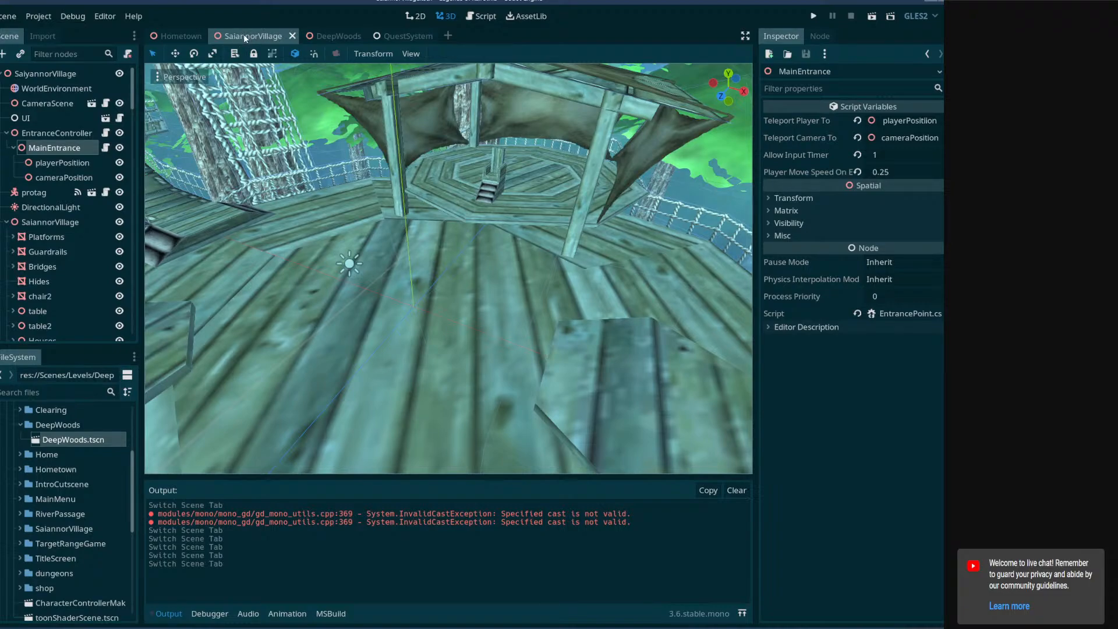
{"action": "mouse_move", "coordinate": [327, 35]}
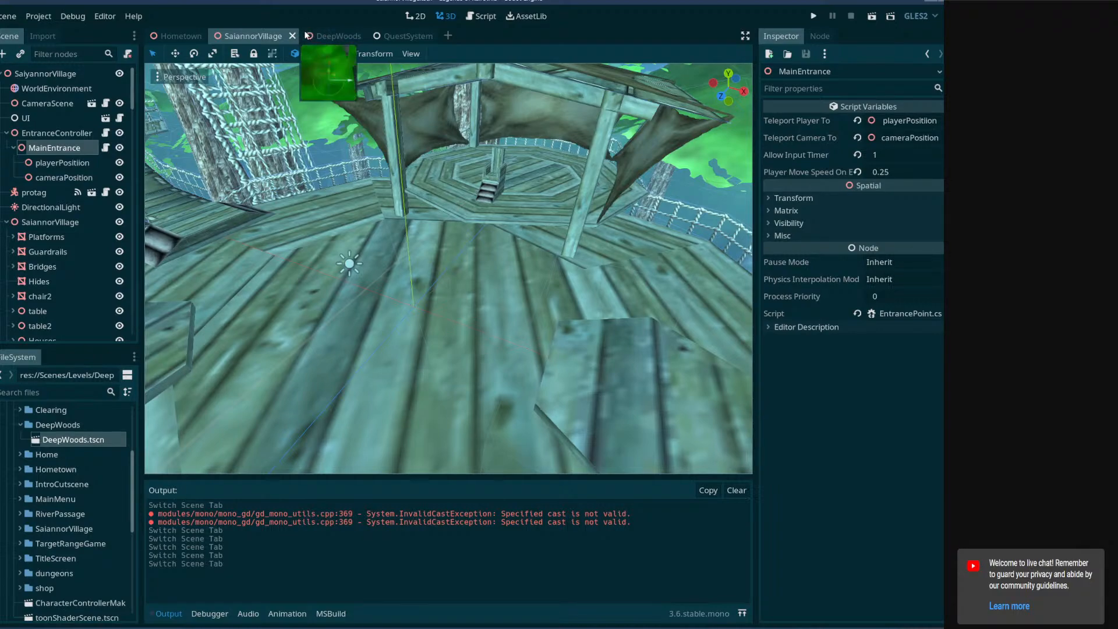
{"action": "left_click", "coordinate": [334, 35]}
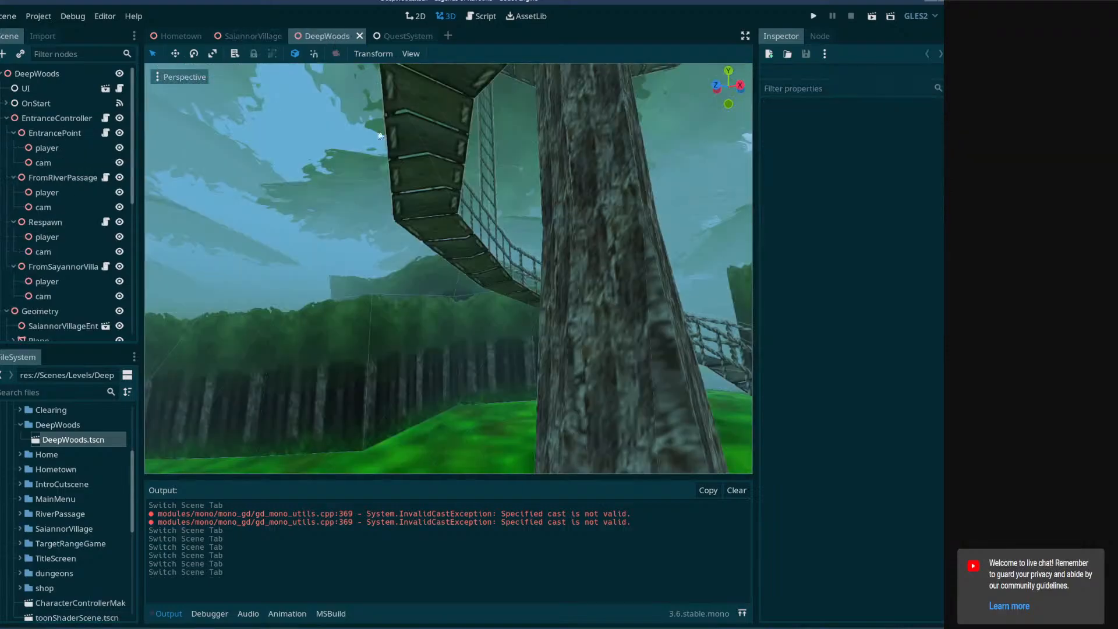
Examine the large tree, its spiral rope-railed staircase and the surrounding forest clearing in DeepWoods, from the ground up to the canopy
{"action": "right_click_drag", "start_coordinate": [448, 268], "coordinate": [119, 268]}
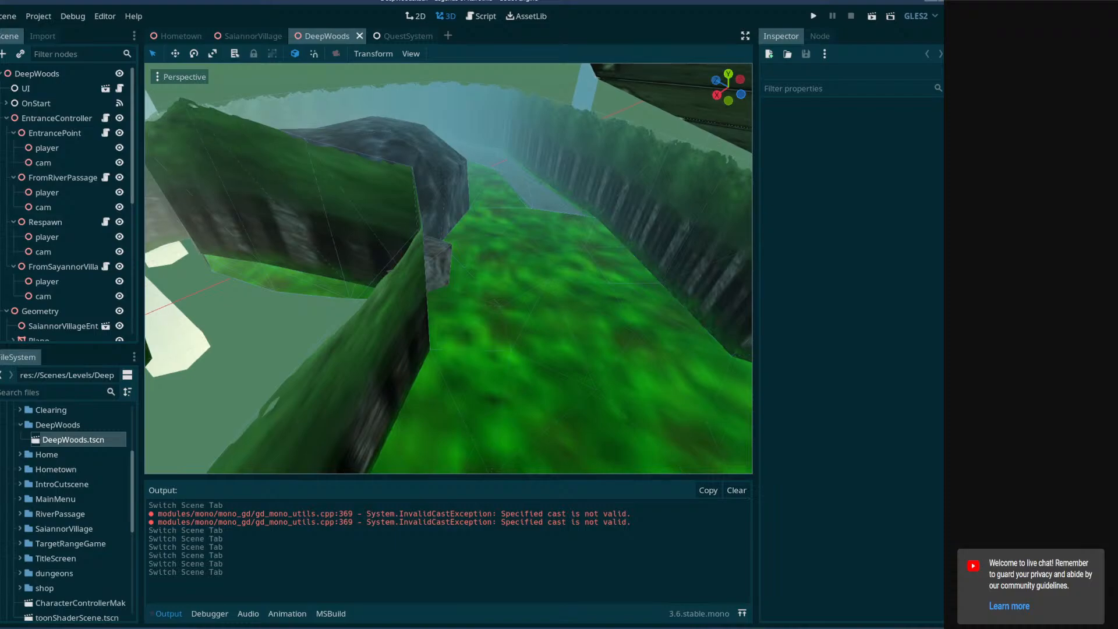
{"action": "right_click_drag", "start_coordinate": [449, 268], "coordinate": [463, 294]}
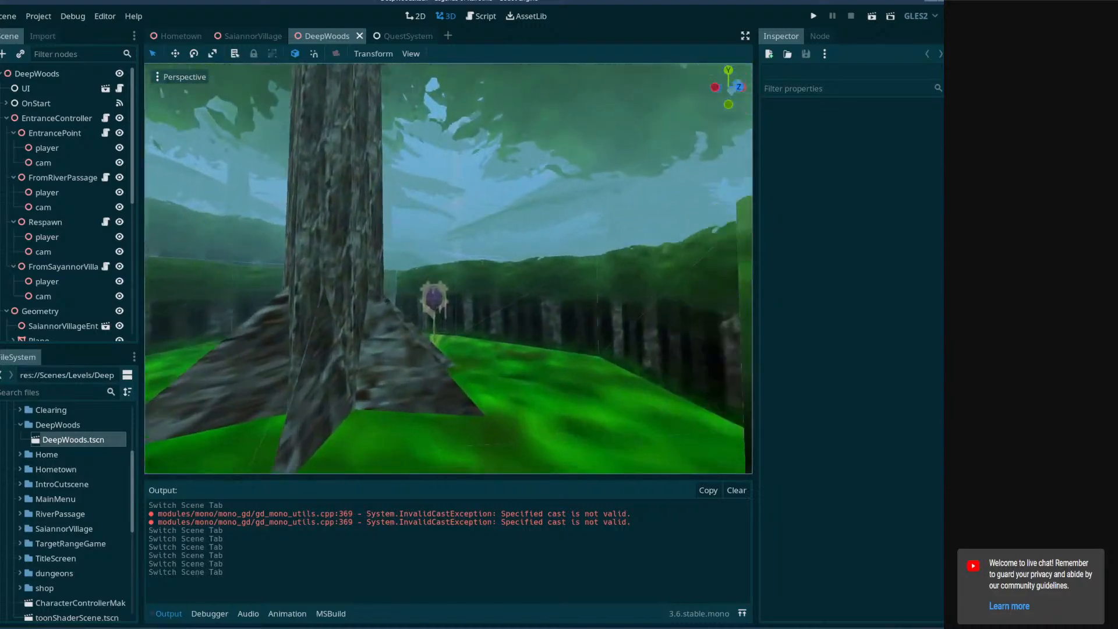
{"action": "key", "text": "w"}
{"action": "right_click_drag", "start_coordinate": [448, 268], "coordinate": [145, 252]}
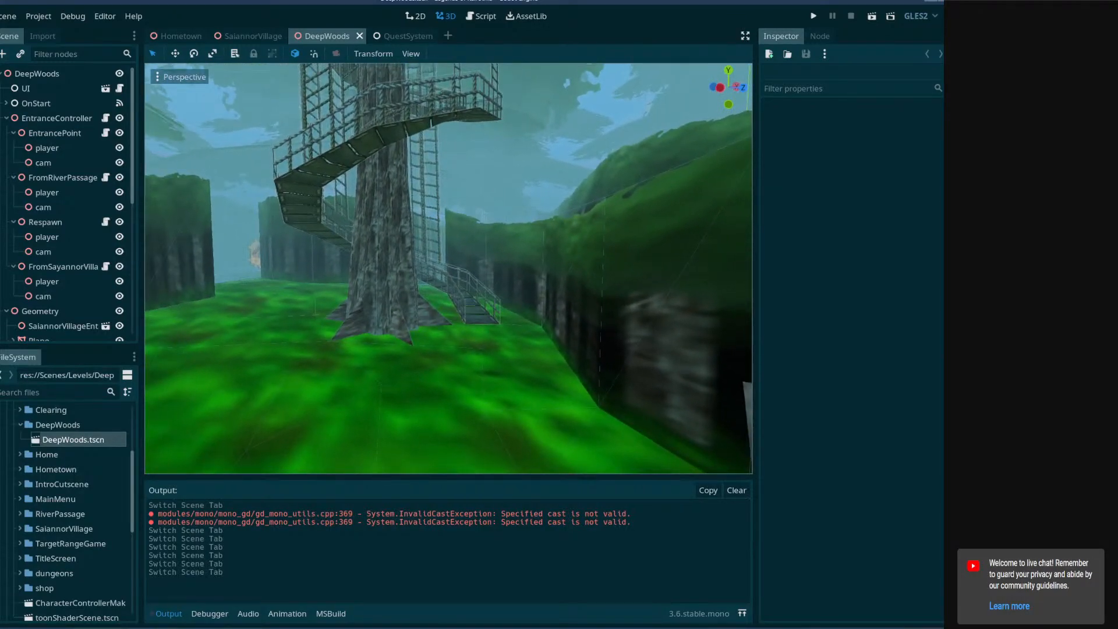
{"action": "mouse_move", "coordinate": [138, 628]}
{"action": "right_click_drag", "start_coordinate": [418, 223], "coordinate": [87, 250]}
{"action": "key", "text": "e"}
{"action": "key", "text": "w"}
{"action": "key", "text": "w"}
{"action": "key", "text": "w"}
{"action": "right_click_drag", "start_coordinate": [448, 268], "coordinate": [517, 223]}
{"action": "key", "text": "w"}
{"action": "key", "text": "w"}
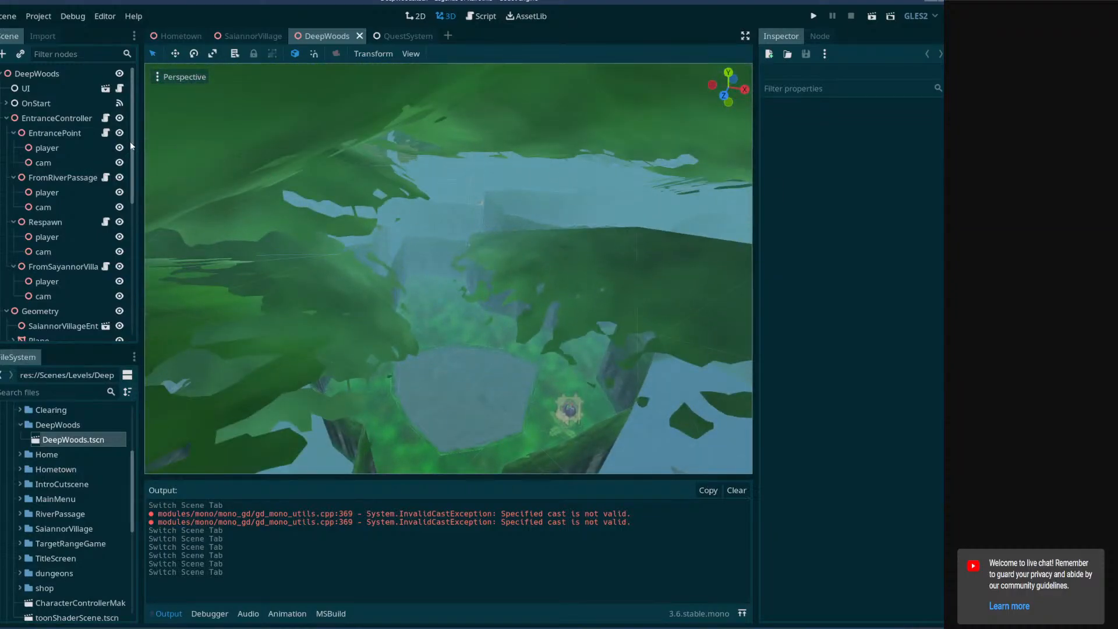
Locate the WorldEnvironment node under lighting by filtering the scene tree for "wor", then clear the filter
{"action": "scroll", "coordinate": [111, 174], "scroll_direction": "down", "scroll_amount": 5}
{"action": "scroll", "coordinate": [76, 256], "scroll_direction": "up", "scroll_amount": 5}
{"action": "scroll", "coordinate": [13, 102], "scroll_direction": "down", "scroll_amount": 10}
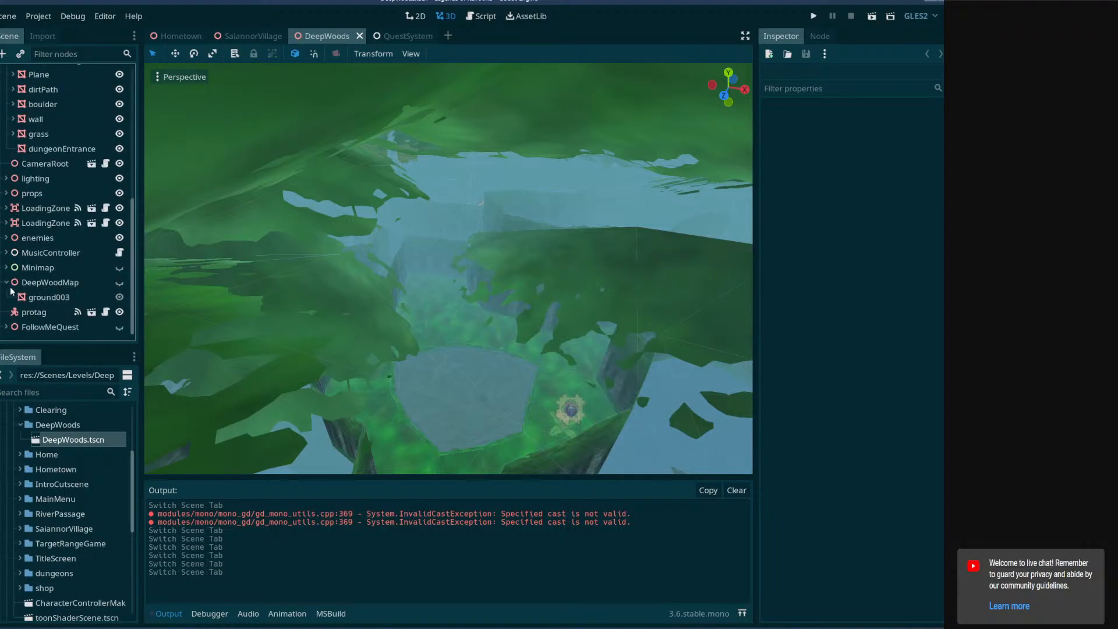
{"action": "scroll", "coordinate": [23, 291], "scroll_direction": "up", "scroll_amount": 8}
{"action": "left_click", "coordinate": [42, 36]}
{"action": "left_click", "coordinate": [11, 36]}
{"action": "left_click", "coordinate": [61, 54]}
{"action": "type", "text": "wor"}
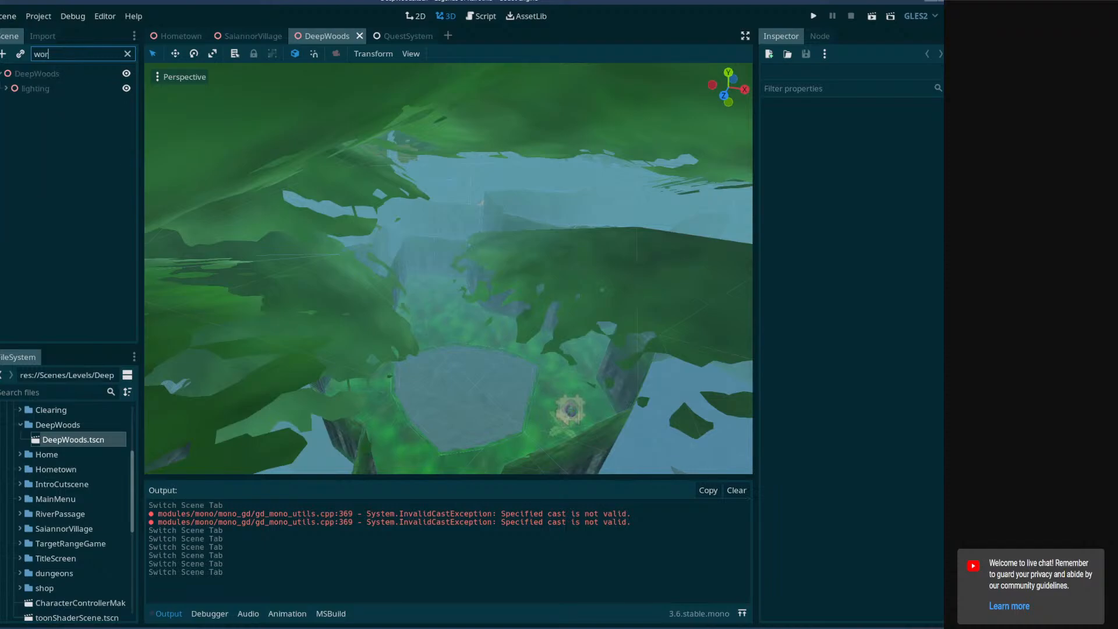
{"action": "left_click", "coordinate": [6, 89]}
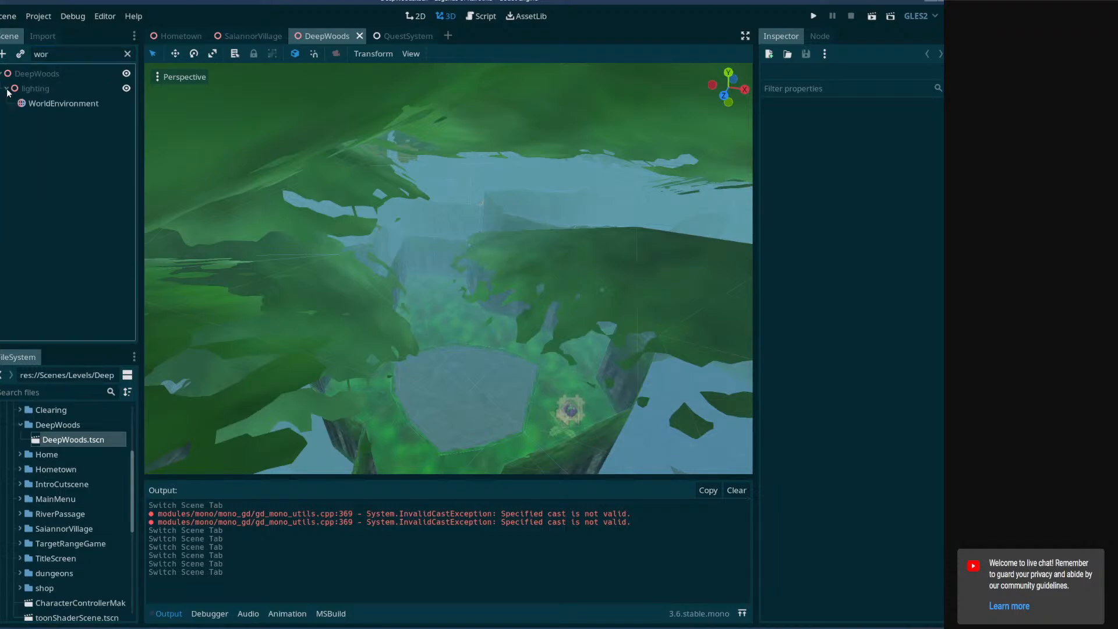
{"action": "left_click_drag", "start_coordinate": [64, 54], "coordinate": [2, 53]}
{"action": "key", "text": "BackSpace"}
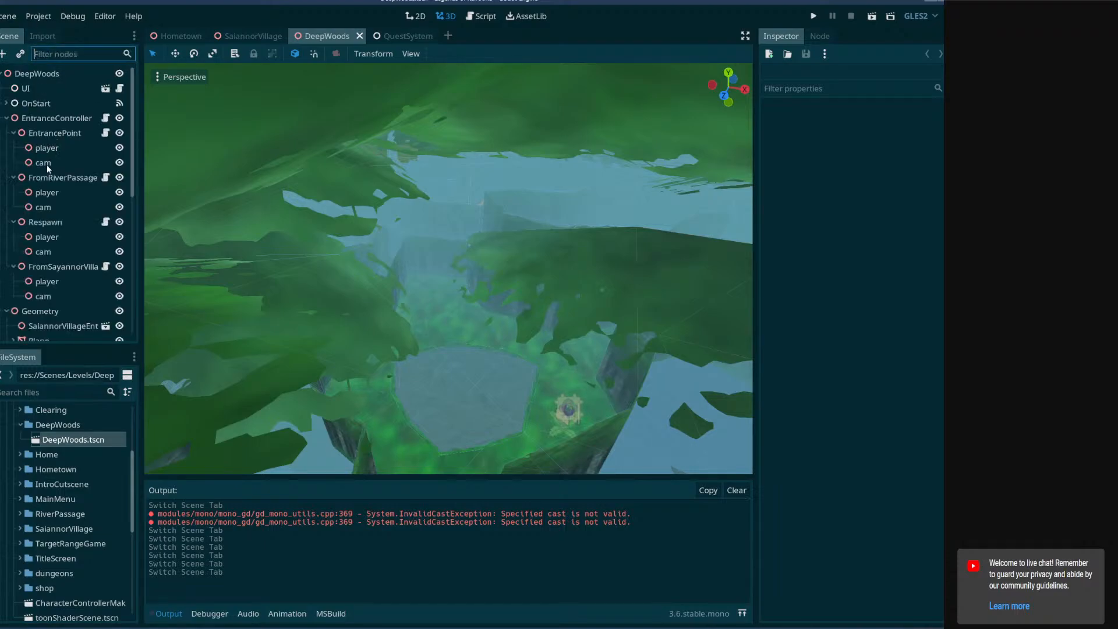
Disable the fog in the WorldEnvironment node's environment settings
{"action": "scroll", "coordinate": [46, 172], "scroll_direction": "down", "scroll_amount": 6}
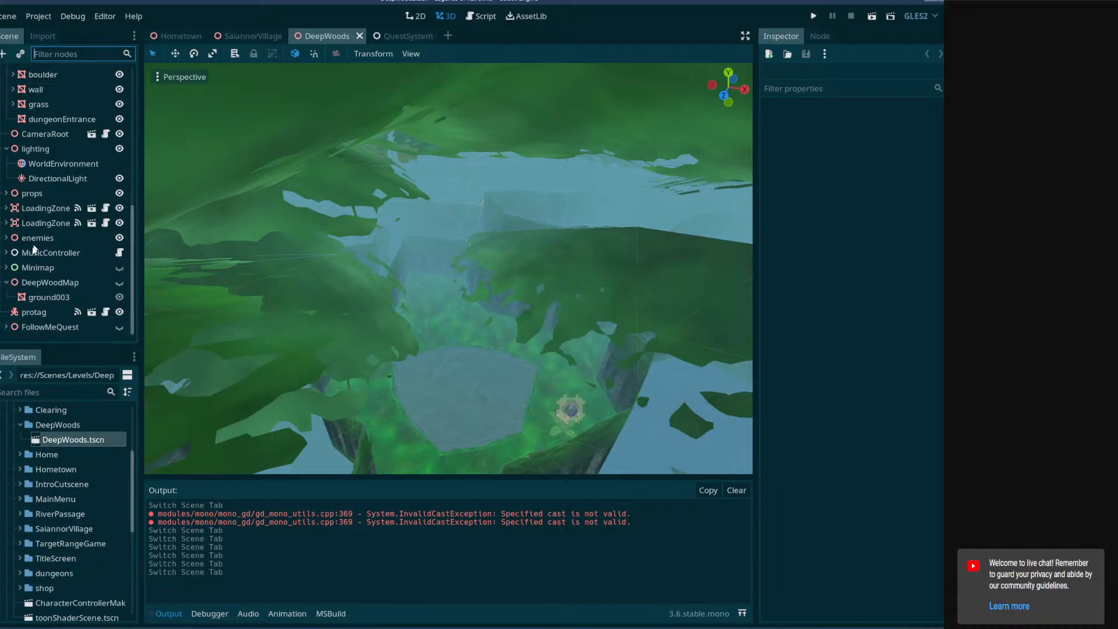
{"action": "scroll", "coordinate": [33, 254], "scroll_direction": "up", "scroll_amount": 3}
{"action": "scroll", "coordinate": [34, 256], "scroll_direction": "down", "scroll_amount": 3}
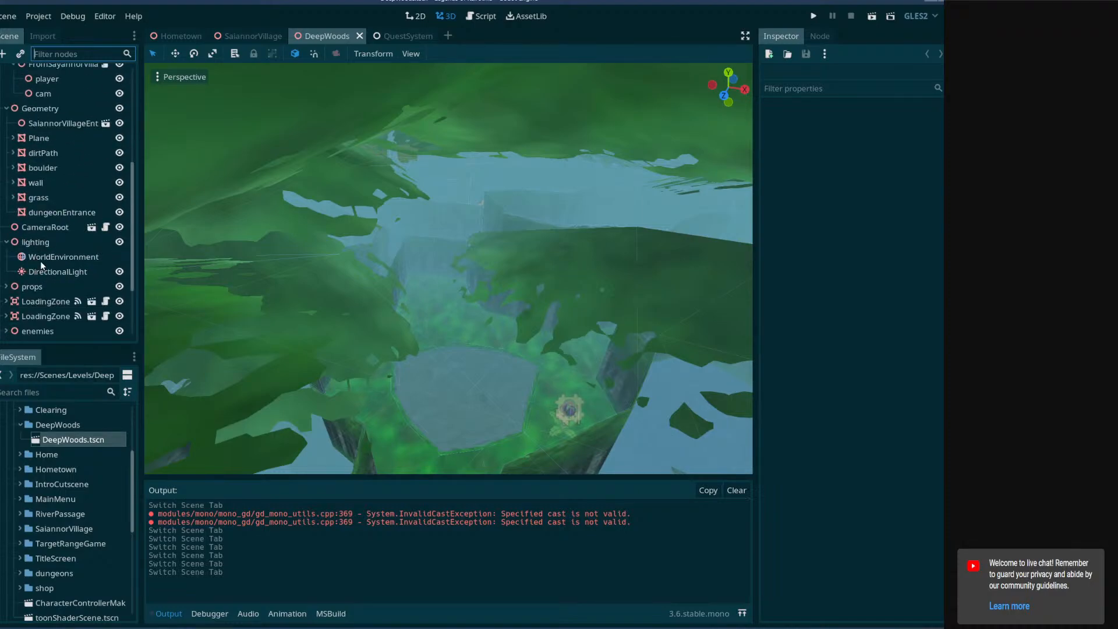
{"action": "left_click", "coordinate": [35, 255]}
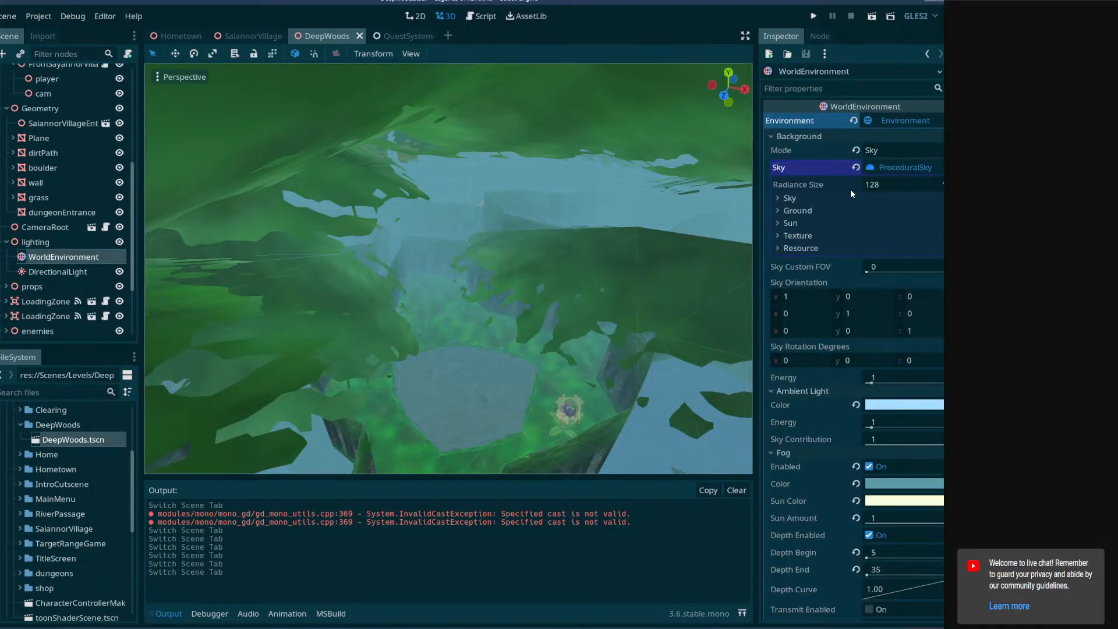
{"action": "left_click", "coordinate": [869, 465]}
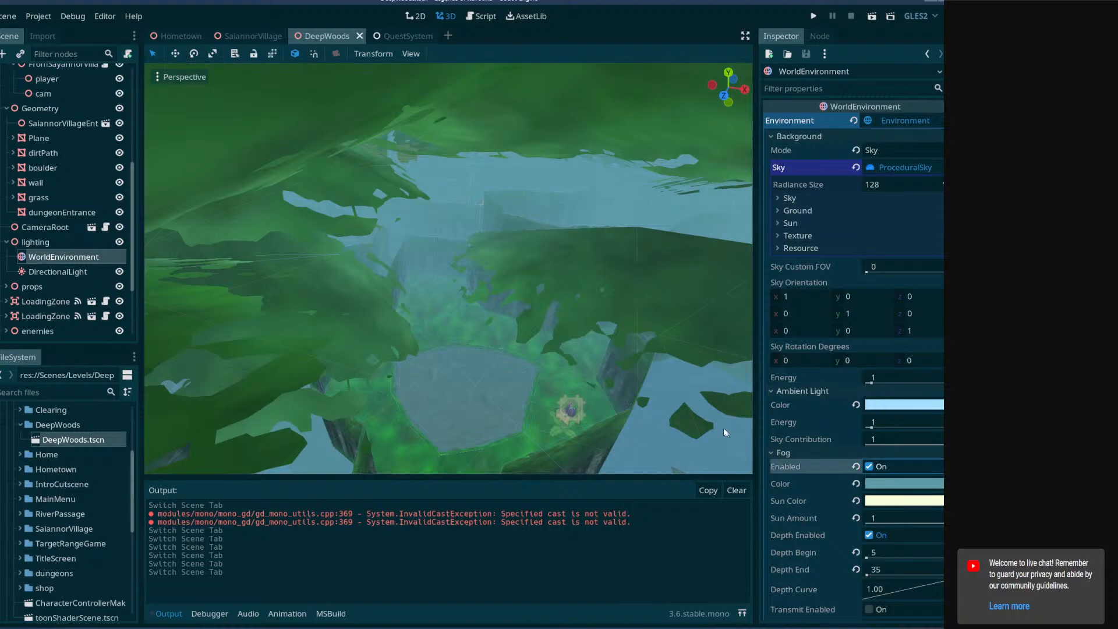
{"action": "key", "text": "w"}
{"action": "right_click_drag", "start_coordinate": [746, 260], "coordinate": [746, 260]}
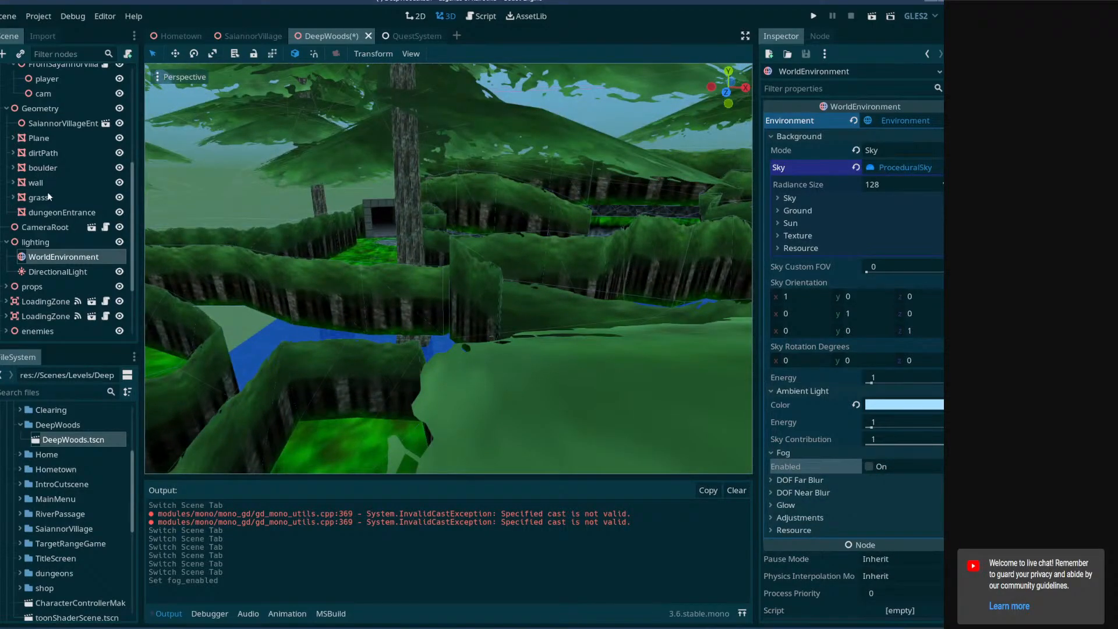
Collapse the EntranceController branch in the scene tree and hide the props node
{"action": "scroll", "coordinate": [55, 214], "scroll_direction": "up", "scroll_amount": 6}
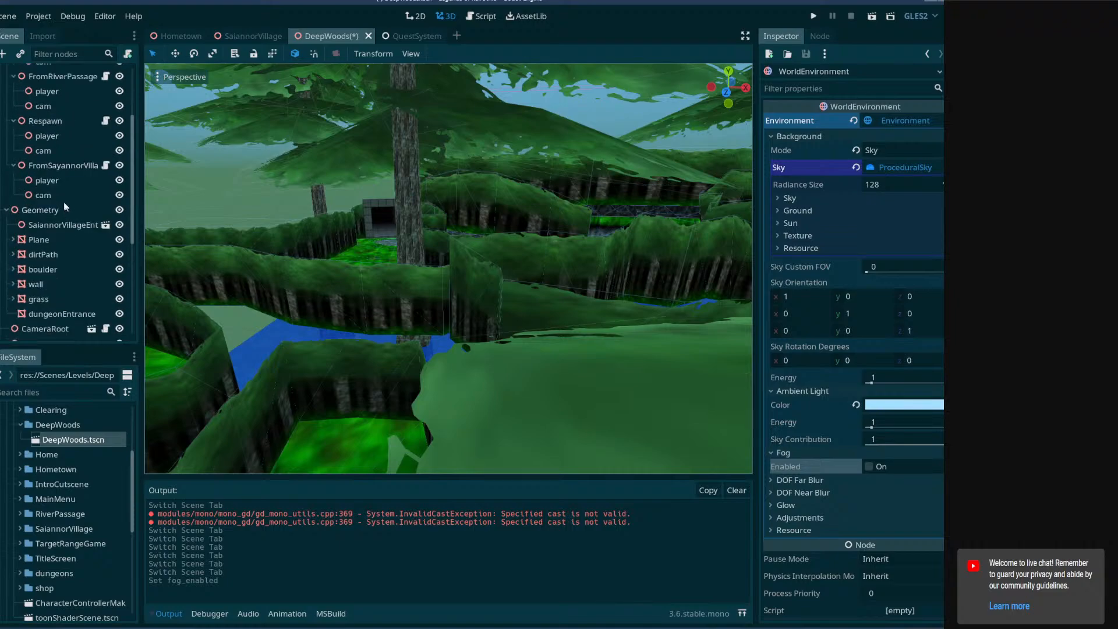
{"action": "scroll", "coordinate": [15, 120], "scroll_direction": "down", "scroll_amount": 6}
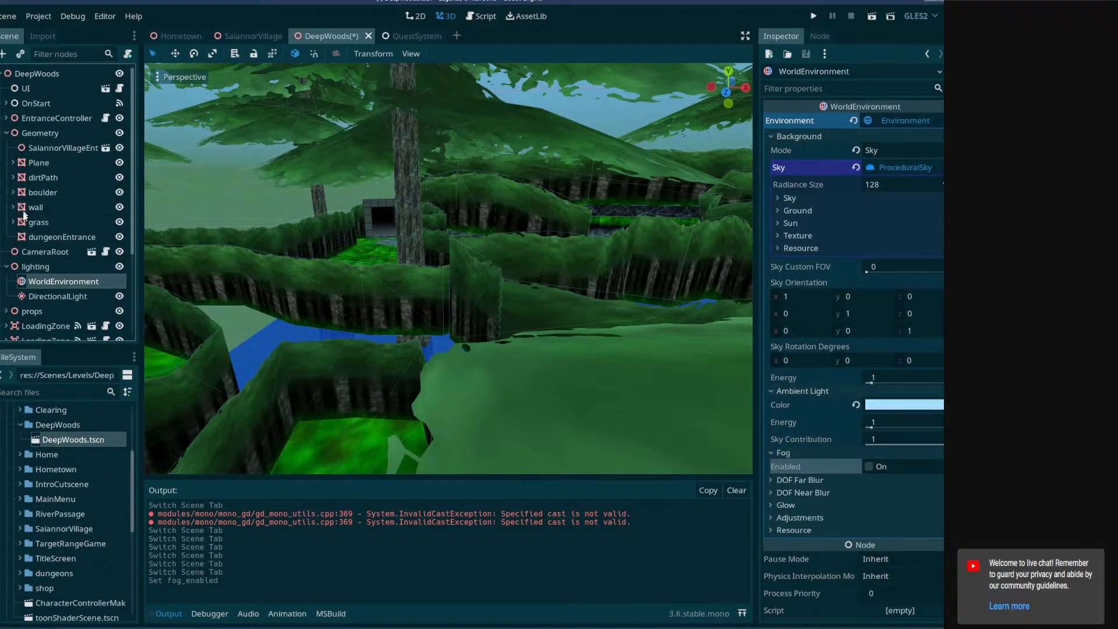
{"action": "scroll", "coordinate": [25, 265], "scroll_direction": "down", "scroll_amount": 1}
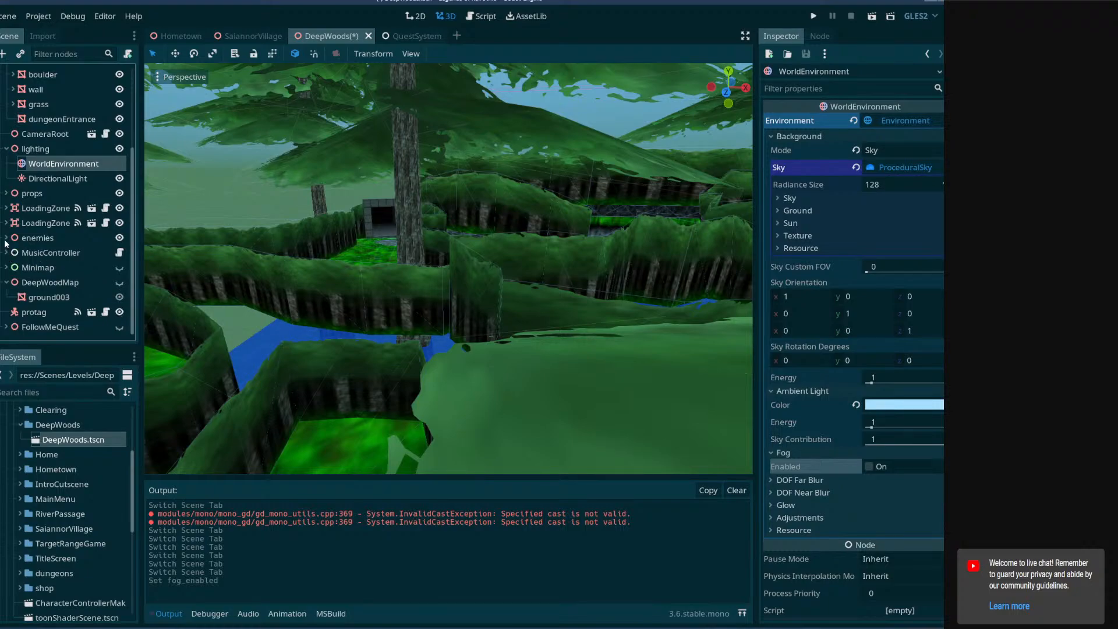
{"action": "left_click", "coordinate": [119, 193]}
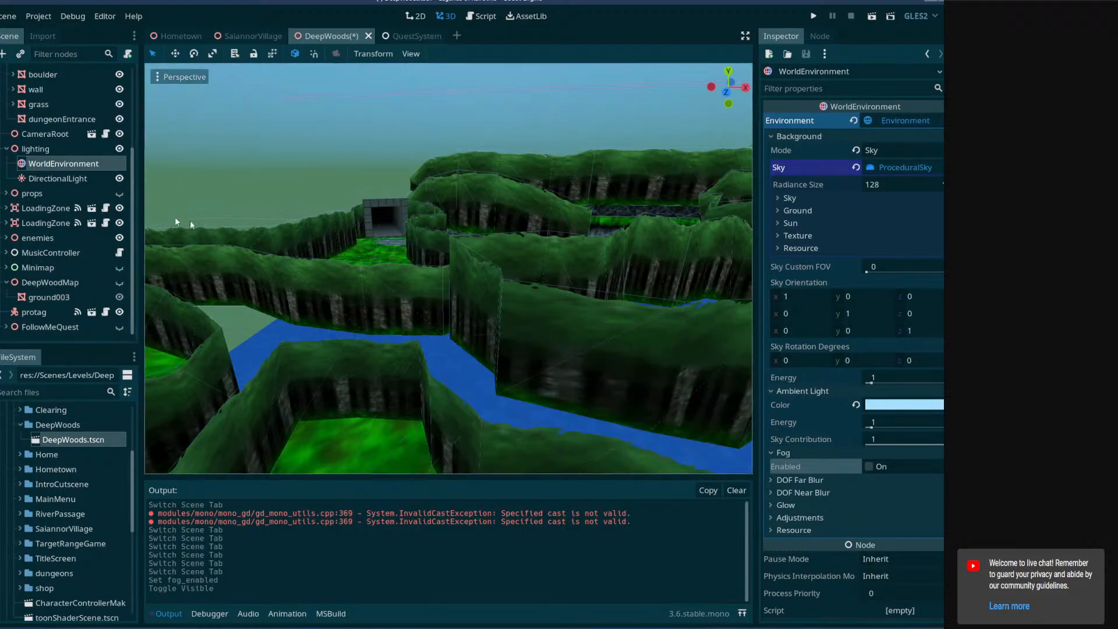
Examine the DeepWoods level layout from above, including its walled grass paths, stone clearings and blue waterways
{"action": "right_click_drag", "start_coordinate": [448, 268], "coordinate": [613, 198]}
{"action": "key", "text": "w"}
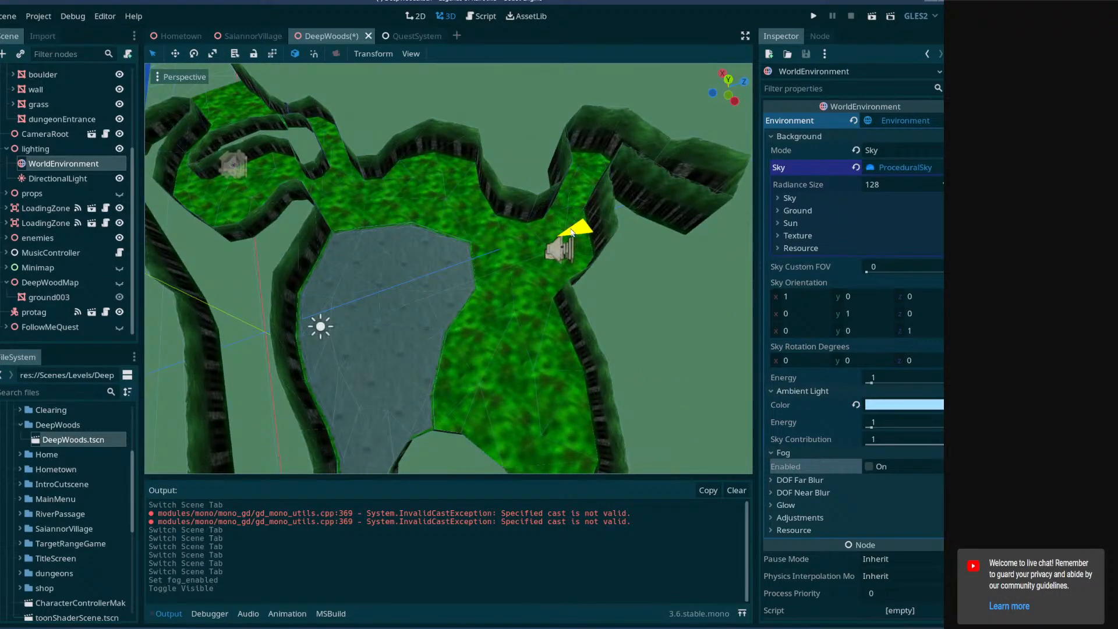
{"action": "right_click_drag", "start_coordinate": [599, 237], "coordinate": [537, 197]}
{"action": "right_click_drag", "start_coordinate": [481, 270], "coordinate": [99, 259]}
{"action": "key", "text": "w"}
{"action": "key", "text": "w"}
{"action": "key", "text": "w"}
{"action": "key", "text": "w"}
{"action": "key", "text": "w"}
{"action": "key", "text": "w"}
{"action": "key", "text": "w"}
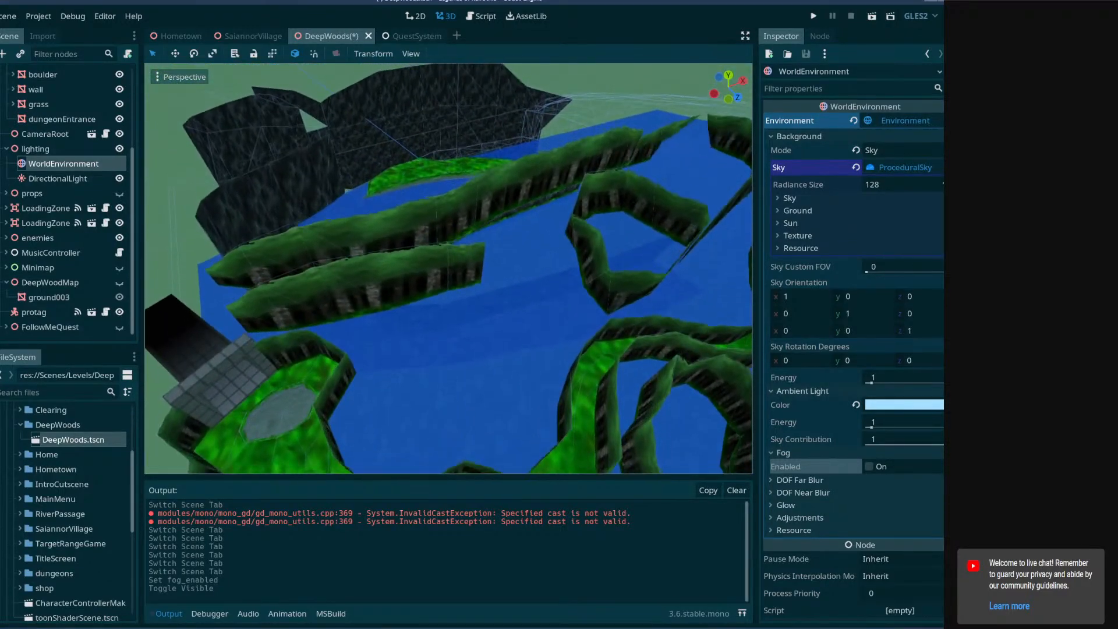
Examine the stone-block dungeon entrance at the end of the grass path beside the water
{"action": "right_click_drag", "start_coordinate": [448, 267], "coordinate": [318, 226]}
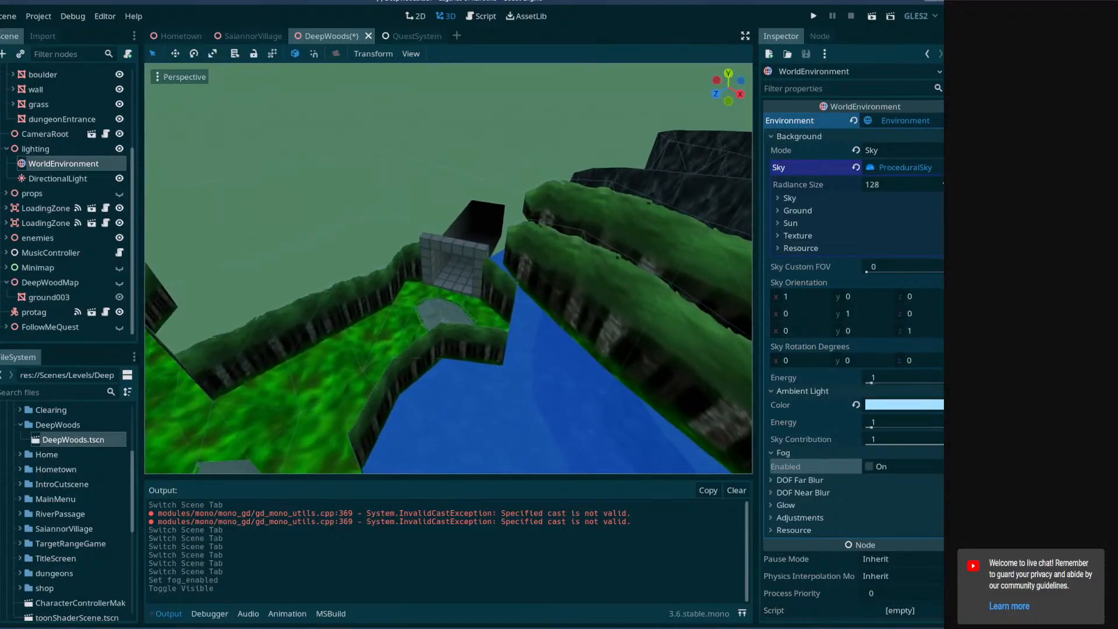
{"action": "key", "text": "w"}
{"action": "mouse_move", "coordinate": [448, 268]}
{"action": "right_mouse_down"}
{"action": "mouse_move", "coordinate": [448, 238]}
{"action": "mouse_move", "coordinate": [455, 260]}
{"action": "right_mouse_up"}
{"action": "key", "text": "w"}
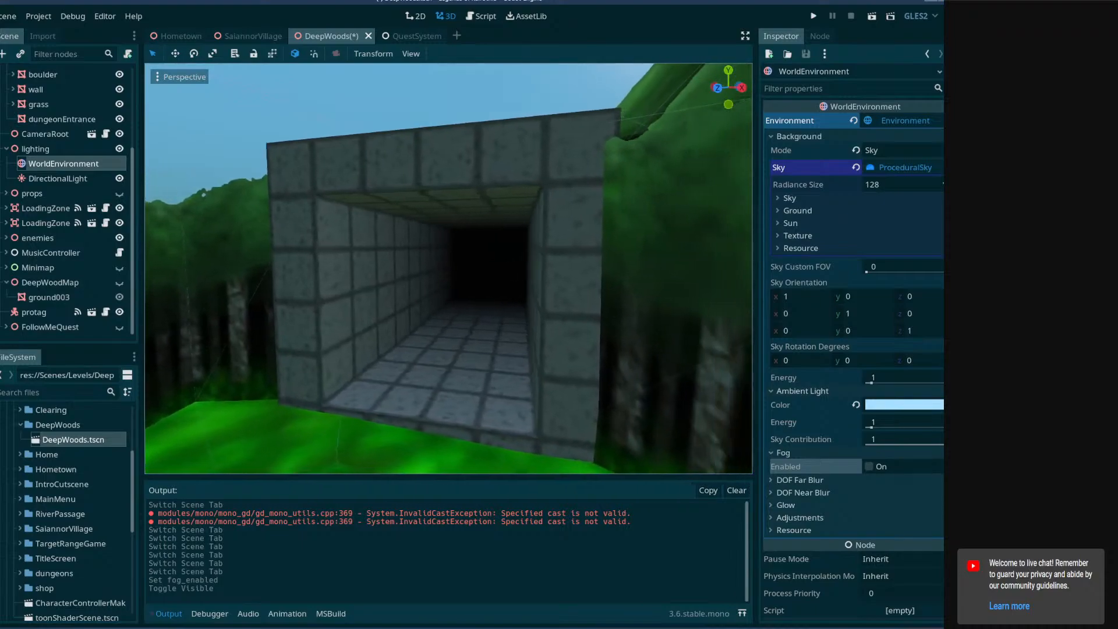
{"action": "right_click_drag", "start_coordinate": [448, 268], "coordinate": [425, 233]}
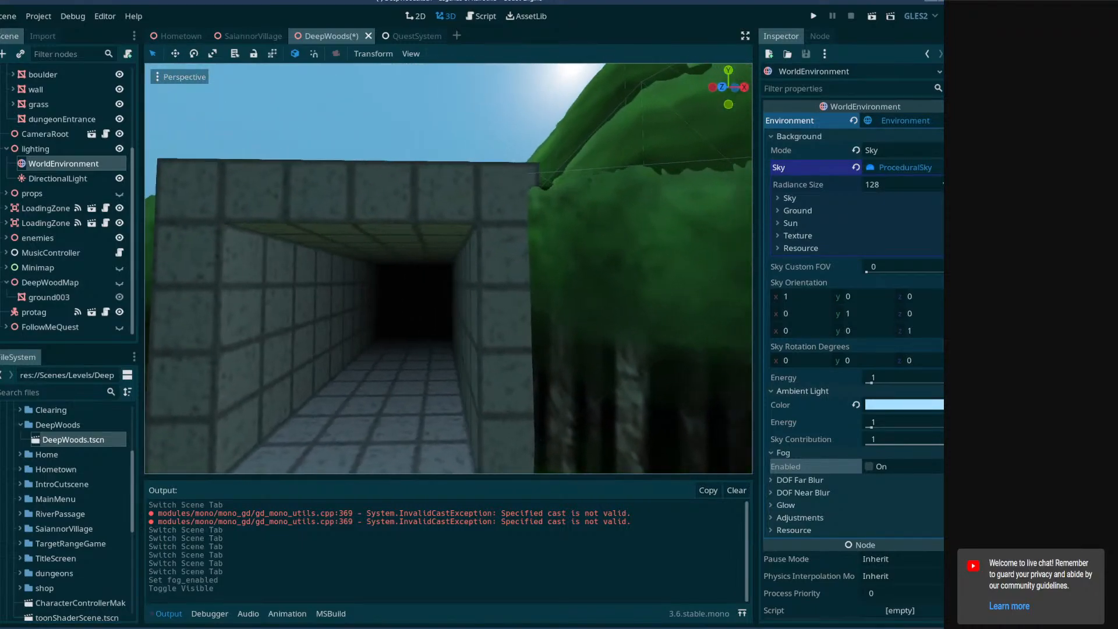
{"action": "right_click_drag", "start_coordinate": [449, 268], "coordinate": [653, 308]}
Examine the forest wall corridors, water channels and branching grass paths from overhead and from ground level
{"action": "middle_click_drag", "start_coordinate": [448, 268], "coordinate": [291, 239]}
{"action": "mouse_move", "coordinate": [448, 267]}
{"action": "right_mouse_down"}
{"action": "mouse_move", "coordinate": [385, 259]}
{"action": "mouse_move", "coordinate": [461, 309]}
{"action": "mouse_move", "coordinate": [379, 271]}
{"action": "mouse_move", "coordinate": [430, 265]}
{"action": "right_mouse_up"}
{"action": "middle_click_drag", "start_coordinate": [449, 267], "coordinate": [576, 262]}
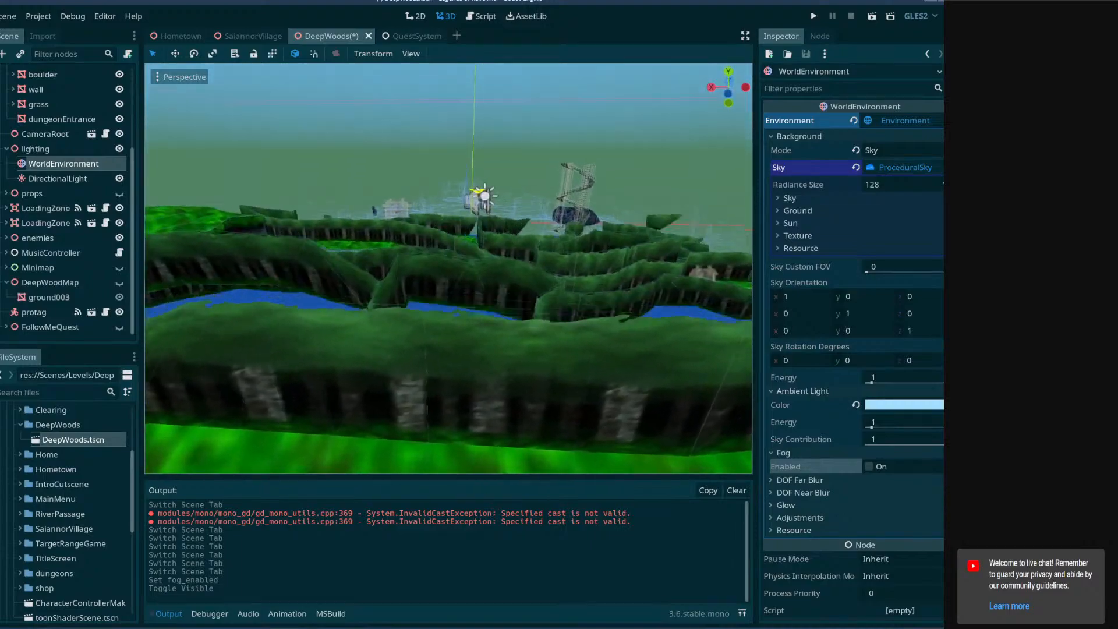
{"action": "right_click_drag", "start_coordinate": [449, 268], "coordinate": [460, 283]}
{"action": "key", "text": "e"}
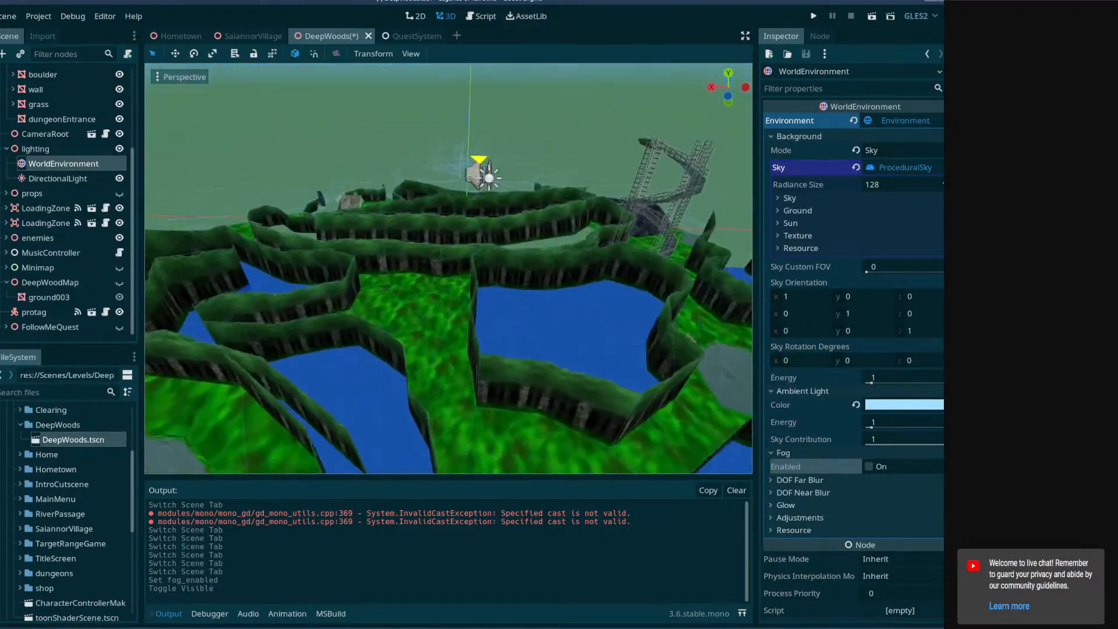
{"action": "middle_click_drag", "start_coordinate": [448, 268], "coordinate": [239, 262]}
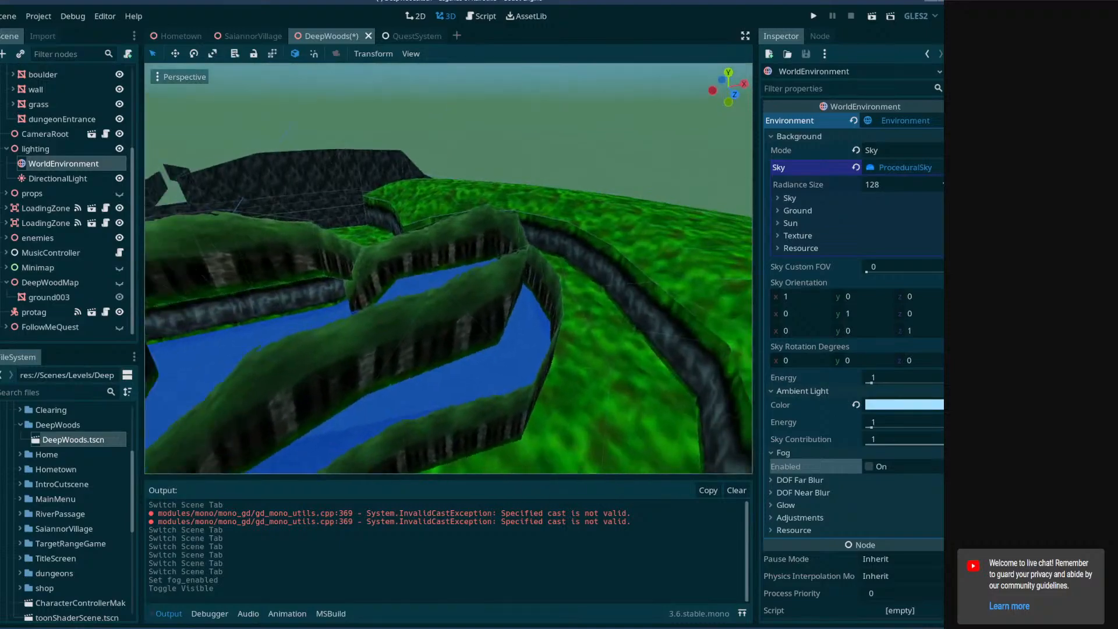
{"action": "right_click_drag", "start_coordinate": [449, 268], "coordinate": [320, 256]}
{"action": "key", "text": "w"}
{"action": "key", "text": "e"}
{"action": "right_click_drag", "start_coordinate": [448, 269], "coordinate": [285, 212]}
{"action": "key", "text": "w"}
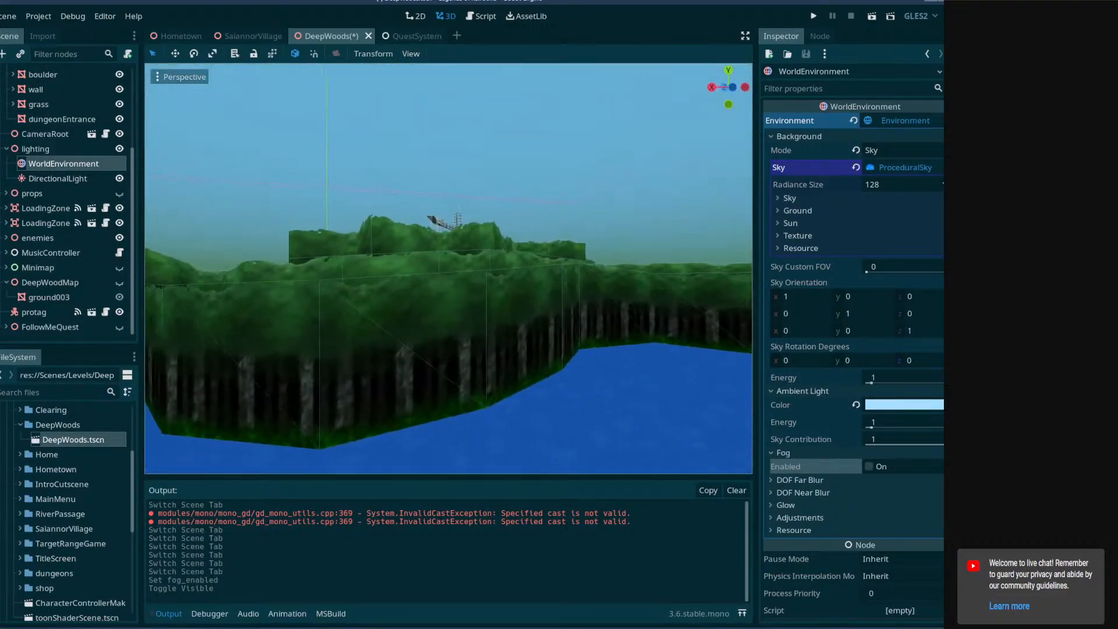
{"action": "key", "text": "w"}
{"action": "right_click_drag", "start_coordinate": [448, 268], "coordinate": [752, 266]}
{"action": "key", "text": "w"}
{"action": "key", "text": "s"}
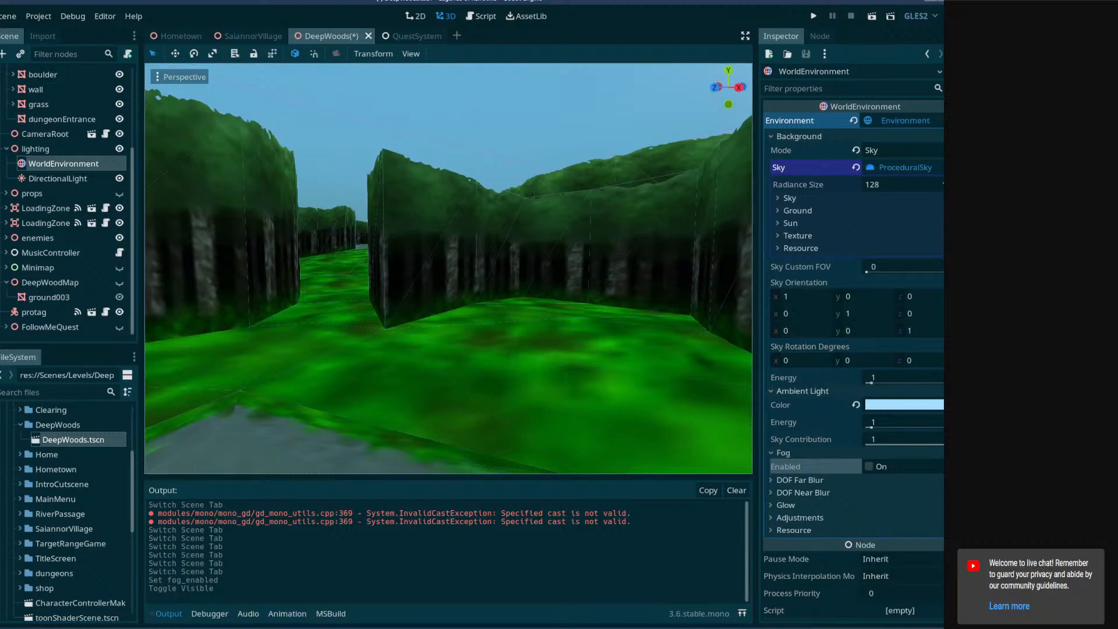
Compare the dungeon entrance area with the lake and the dark cliff walls behind it, and inspect the gap in the cliffs
{"action": "right_click_drag", "start_coordinate": [640, 268], "coordinate": [166, 274]}
{"action": "key", "text": "e"}
{"action": "key", "text": "e"}
{"action": "key", "text": "w"}
{"action": "key", "text": "e"}
{"action": "right_click_drag", "start_coordinate": [540, 286], "coordinate": [529, 241]}
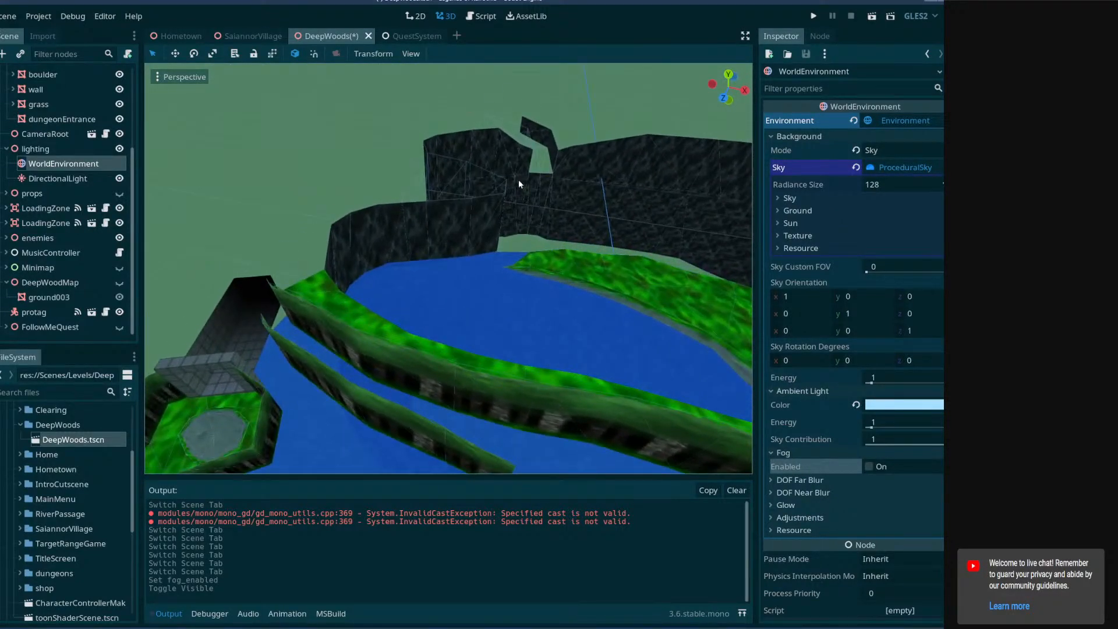
{"action": "right_click_drag", "start_coordinate": [518, 185], "coordinate": [488, 307]}
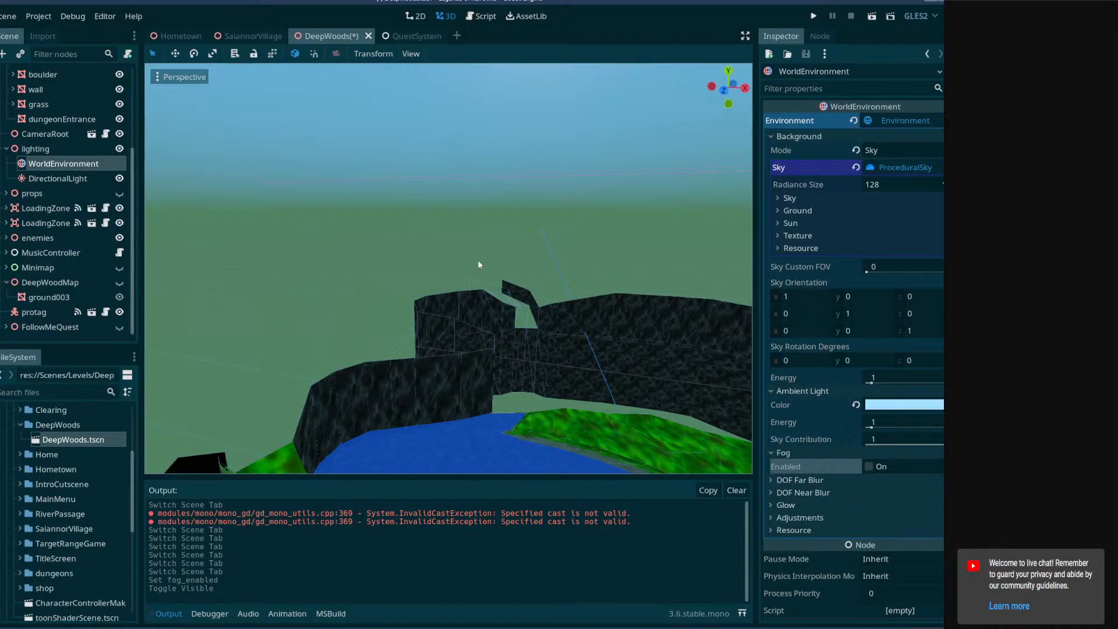
{"action": "right_click_drag", "start_coordinate": [453, 253], "coordinate": [392, 225]}
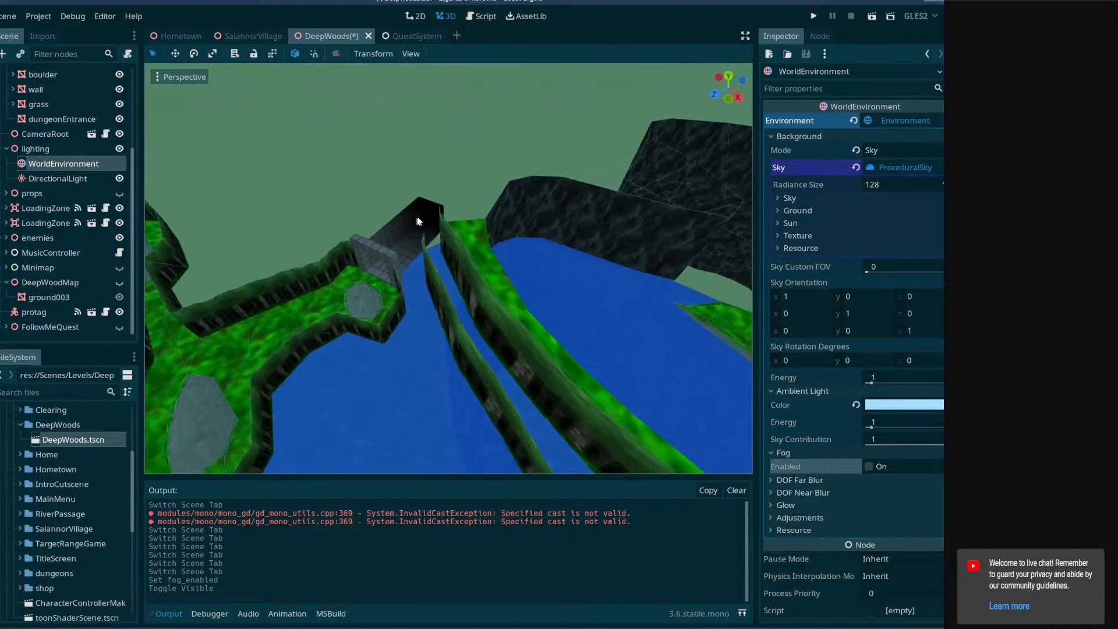
{"action": "right_click_drag", "start_coordinate": [619, 267], "coordinate": [379, 206]}
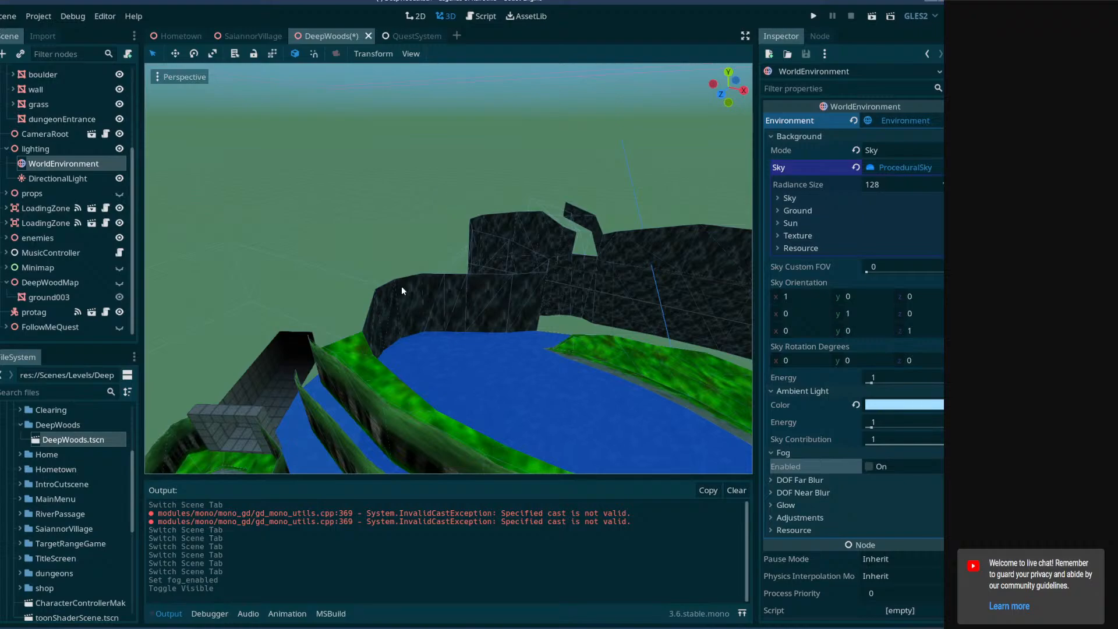
{"action": "right_click_drag", "start_coordinate": [523, 268], "coordinate": [472, 236]}
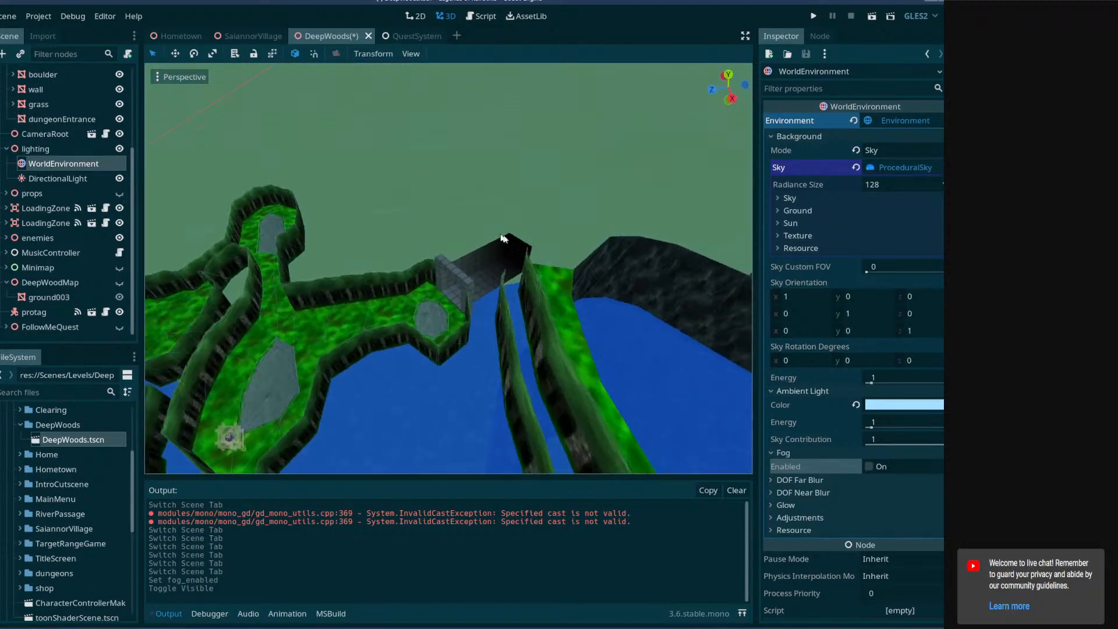
{"action": "right_click_drag", "start_coordinate": [472, 277], "coordinate": [328, 193]}
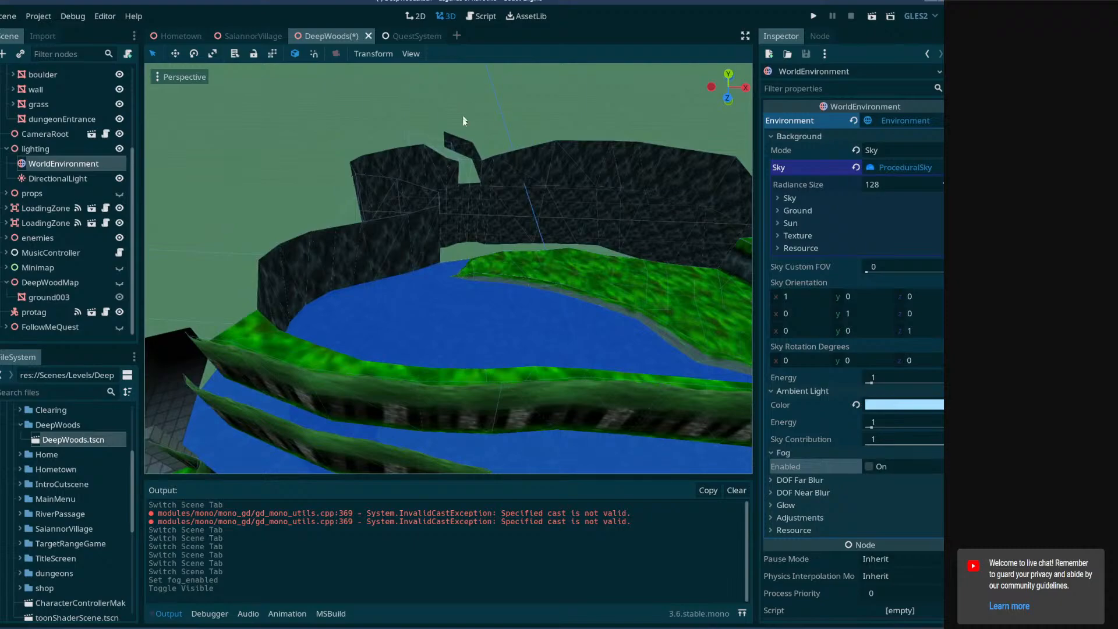
{"action": "right_click_drag", "start_coordinate": [486, 179], "coordinate": [442, 175]}
{"action": "right_click_drag", "start_coordinate": [449, 268], "coordinate": [425, 256]}
{"action": "mouse_move", "coordinate": [551, 210]}
{"action": "right_mouse_down"}
{"action": "mouse_move", "coordinate": [470, 234]}
{"action": "mouse_move", "coordinate": [618, 175]}
{"action": "mouse_move", "coordinate": [608, 193]}
{"action": "mouse_move", "coordinate": [573, 198]}
{"action": "mouse_move", "coordinate": [576, 174]}
{"action": "mouse_move", "coordinate": [549, 208]}
{"action": "right_mouse_up"}
{"action": "key", "text": "w"}
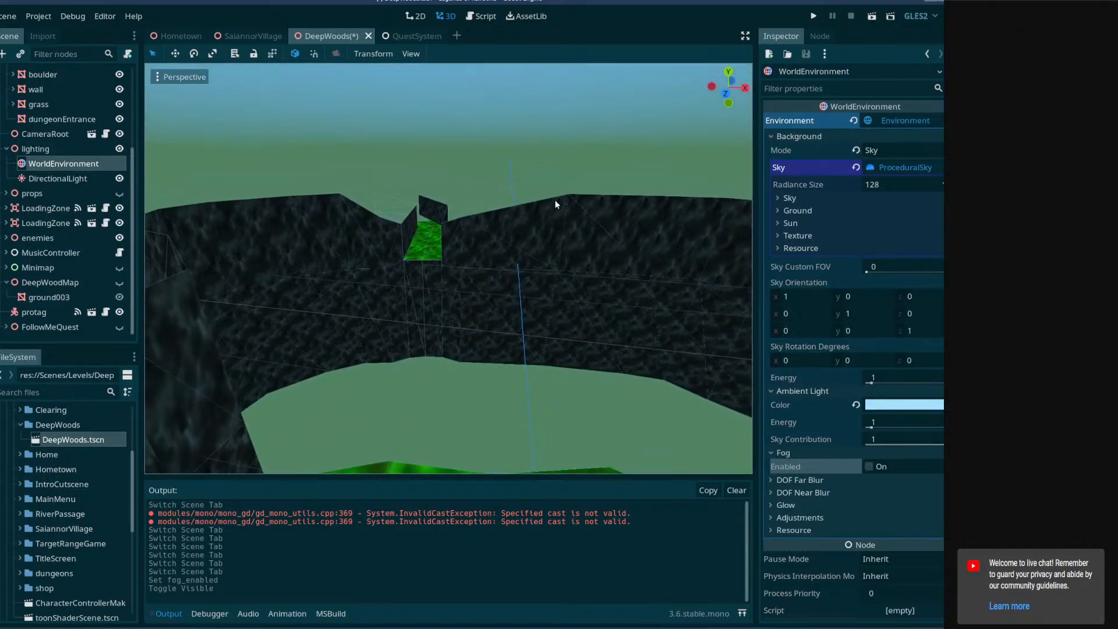
Examine the parallel forest walls and water between the dungeon entrance and the cliff-lined lake
{"action": "right_click_drag", "start_coordinate": [529, 246], "coordinate": [327, 239]}
{"action": "key", "text": "w"}
{"action": "key", "text": "w"}
{"action": "right_click_drag", "start_coordinate": [449, 268], "coordinate": [529, 249]}
{"action": "key", "text": "w"}
{"action": "key", "text": "s"}
{"action": "key", "text": "e"}
{"action": "key", "text": "s"}
{"action": "key", "text": "a"}
{"action": "key", "text": "w"}
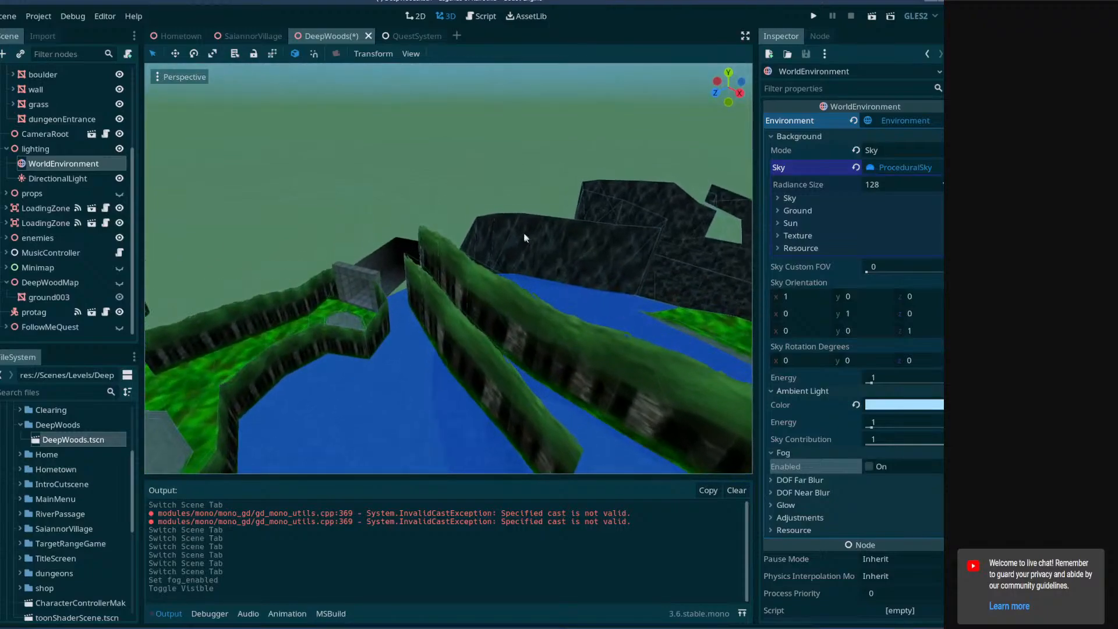
Switch to Blender and open the recent file DeepWoods.blend
{"action": "right_click_drag", "start_coordinate": [438, 305], "coordinate": [300, 418]}
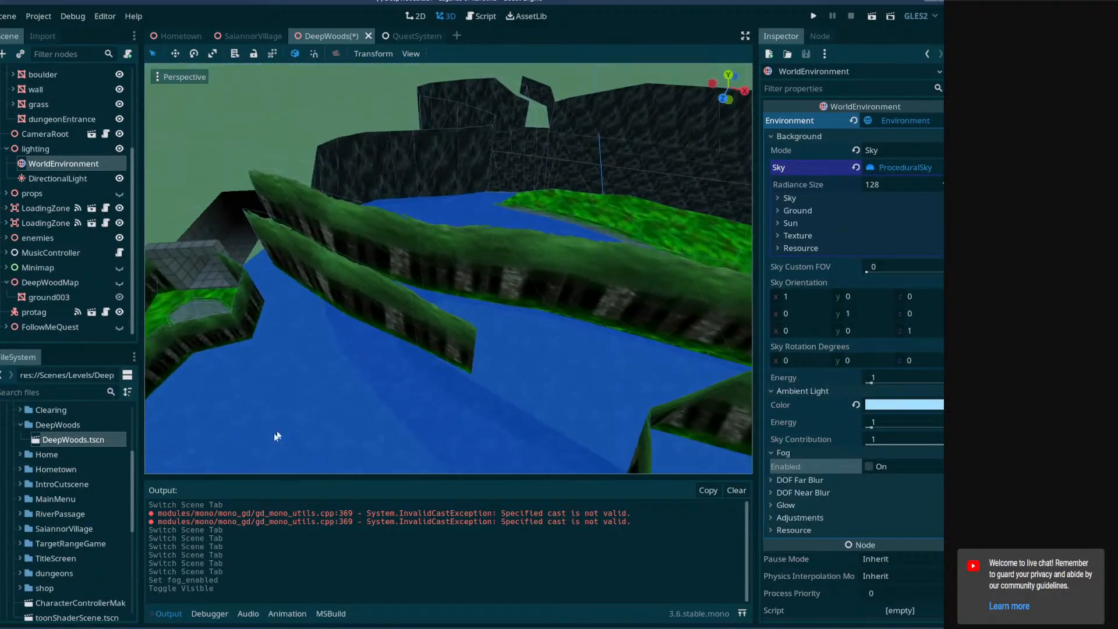
{"action": "key", "text": "super"}
{"action": "left_click_drag", "start_coordinate": [10, 342], "coordinate": [78, 348]}
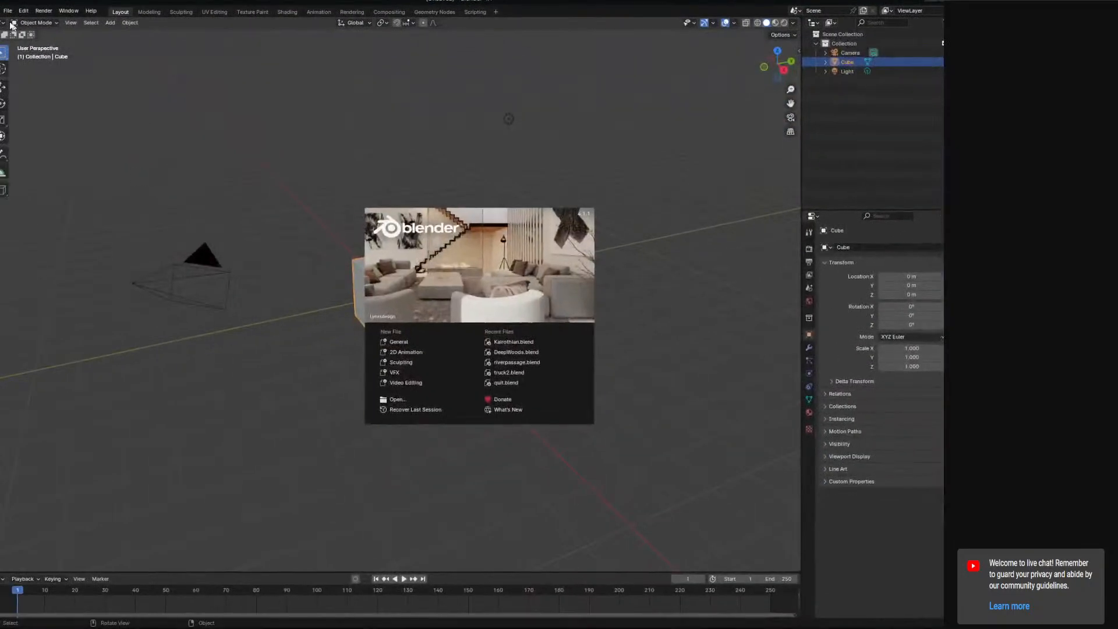
{"action": "left_click", "coordinate": [354, 124]}
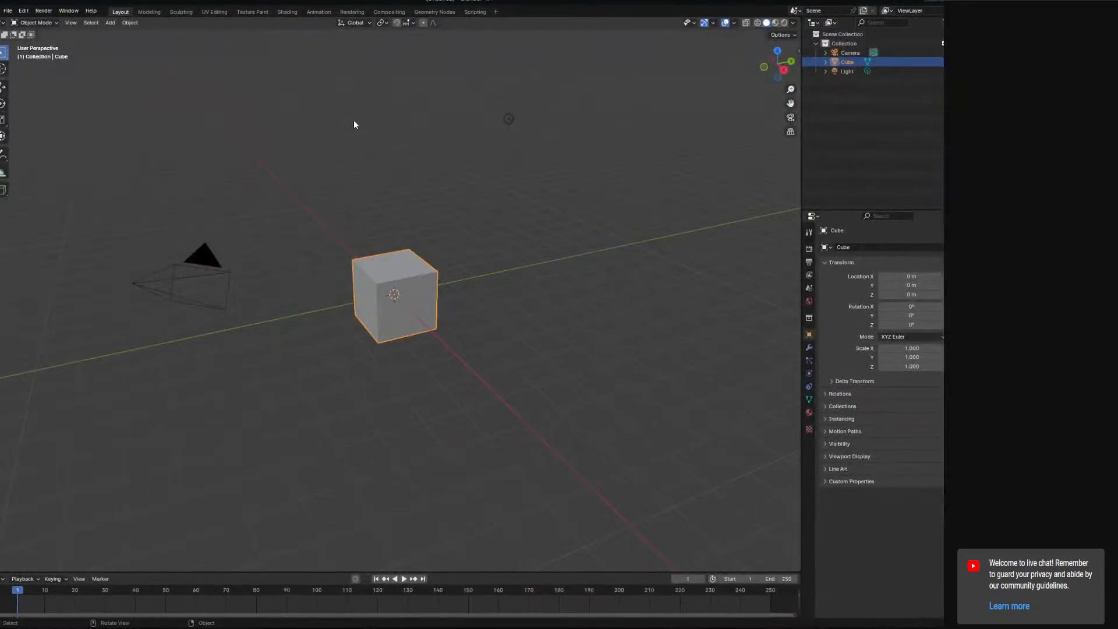
{"action": "left_click", "coordinate": [8, 11]}
{"action": "mouse_move", "coordinate": [32, 41]}
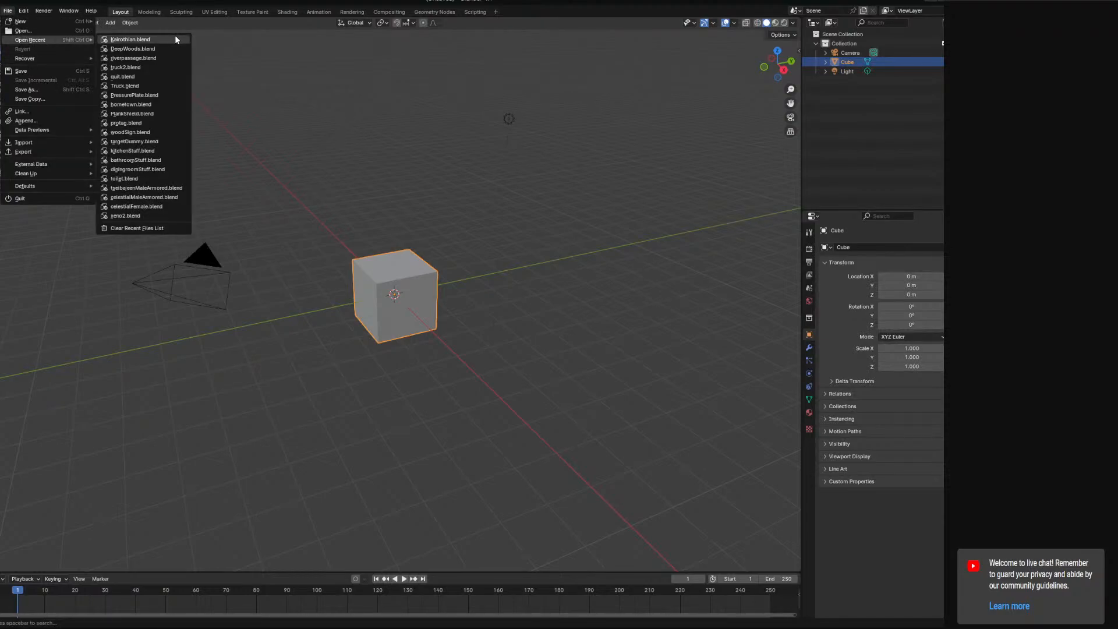
{"action": "left_click", "coordinate": [146, 51]}
Hide the map object floating above the DeepWoods terrain
{"action": "scroll", "coordinate": [494, 253], "scroll_direction": "up", "scroll_amount": 5}
{"action": "middle_click_drag", "start_coordinate": [512, 285], "coordinate": [350, 254]}
{"action": "mouse_move", "coordinate": [589, 286]}
{"action": "middle_mouse_down"}
{"action": "mouse_move", "coordinate": [582, 276]}
{"action": "mouse_move", "coordinate": [591, 282]}
{"action": "middle_mouse_up"}
{"action": "middle_click_drag", "start_coordinate": [361, 271], "coordinate": [423, 255]}
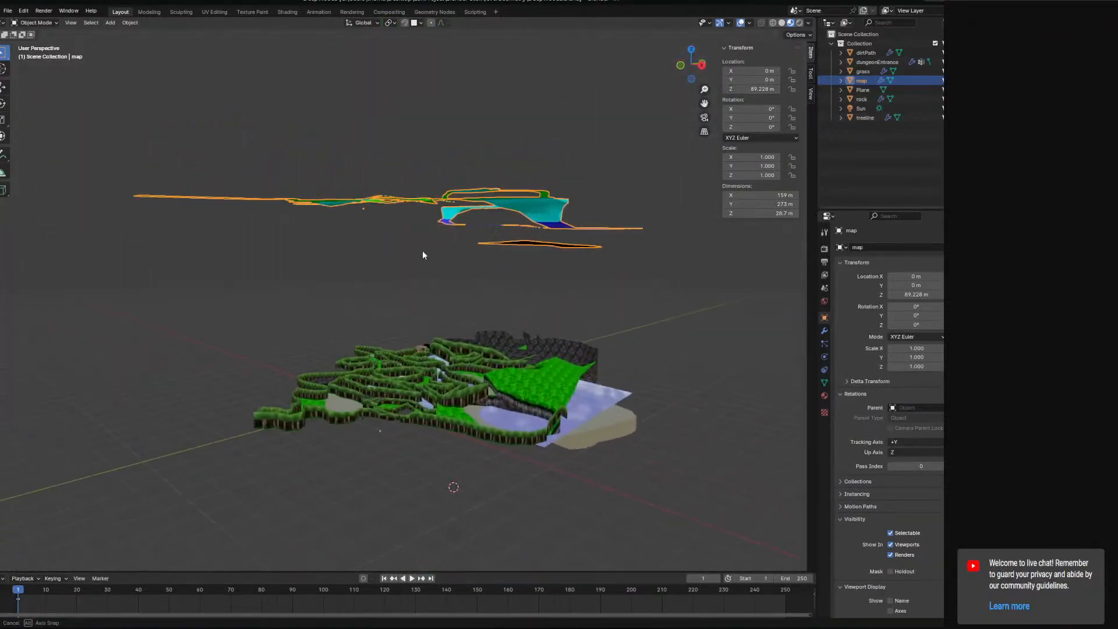
{"action": "middle_click_drag", "start_coordinate": [522, 276], "coordinate": [487, 329]}
{"action": "key", "text": "h"}
Examine the grass paths, dungeon entrance, lake and rock cliffs of the terrain from above
{"action": "middle_click_drag", "start_coordinate": [544, 242], "coordinate": [520, 367]}
{"action": "middle_click_drag", "start_coordinate": [546, 420], "coordinate": [430, 394]}
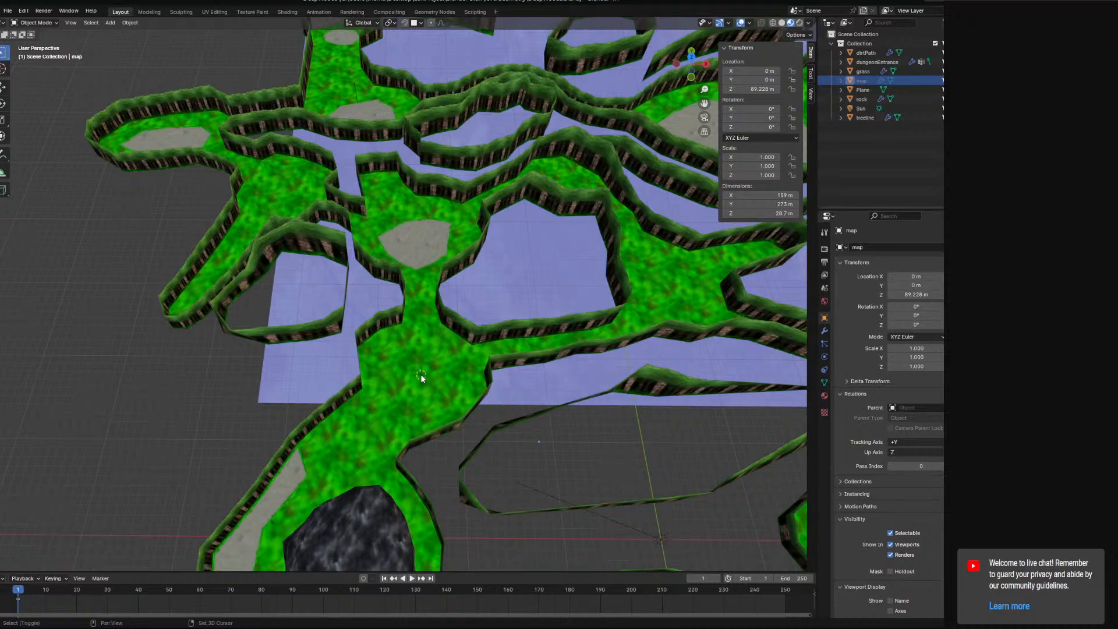
{"action": "middle_click_drag", "start_coordinate": [503, 307], "coordinate": [487, 344], "text": "shift"}
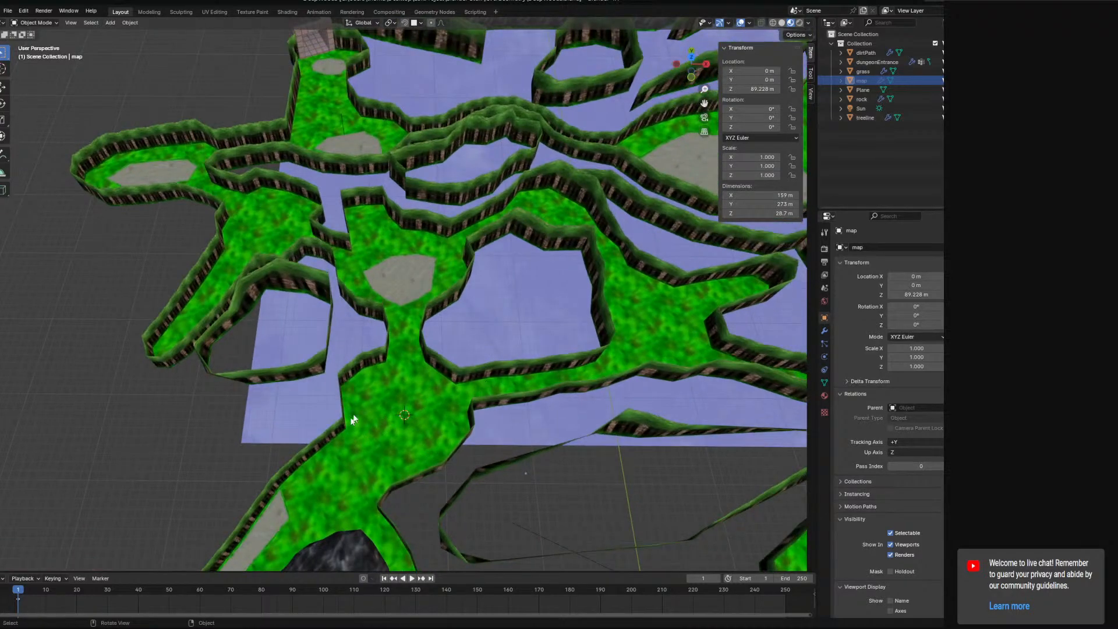
{"action": "middle_click_drag", "start_coordinate": [445, 307], "coordinate": [457, 362]}
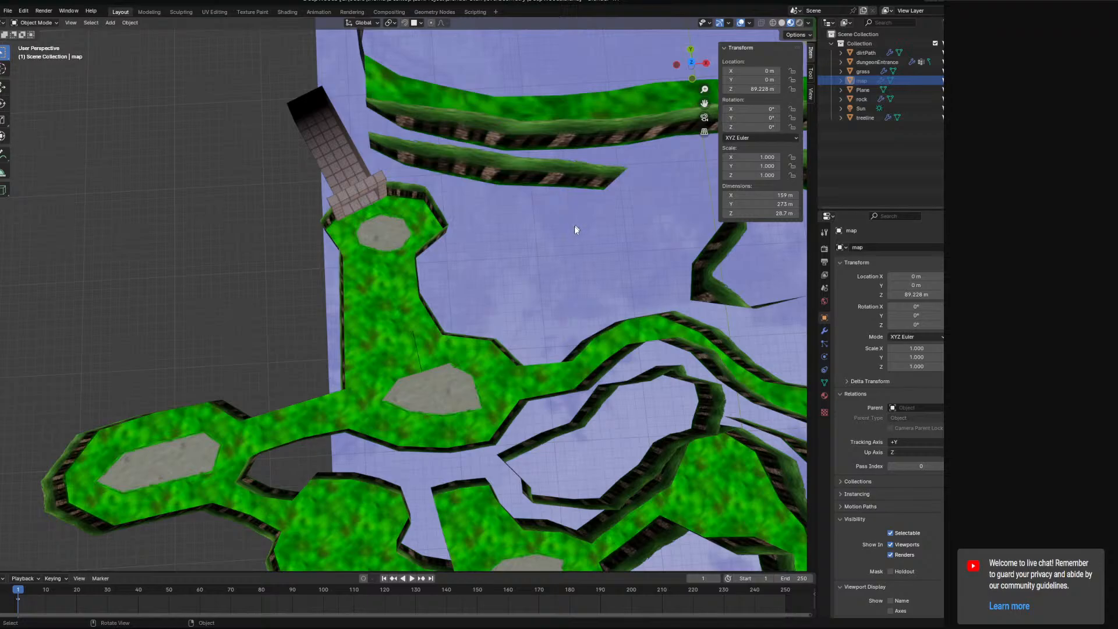
{"action": "middle_click_drag", "start_coordinate": [568, 259], "coordinate": [569, 542]}
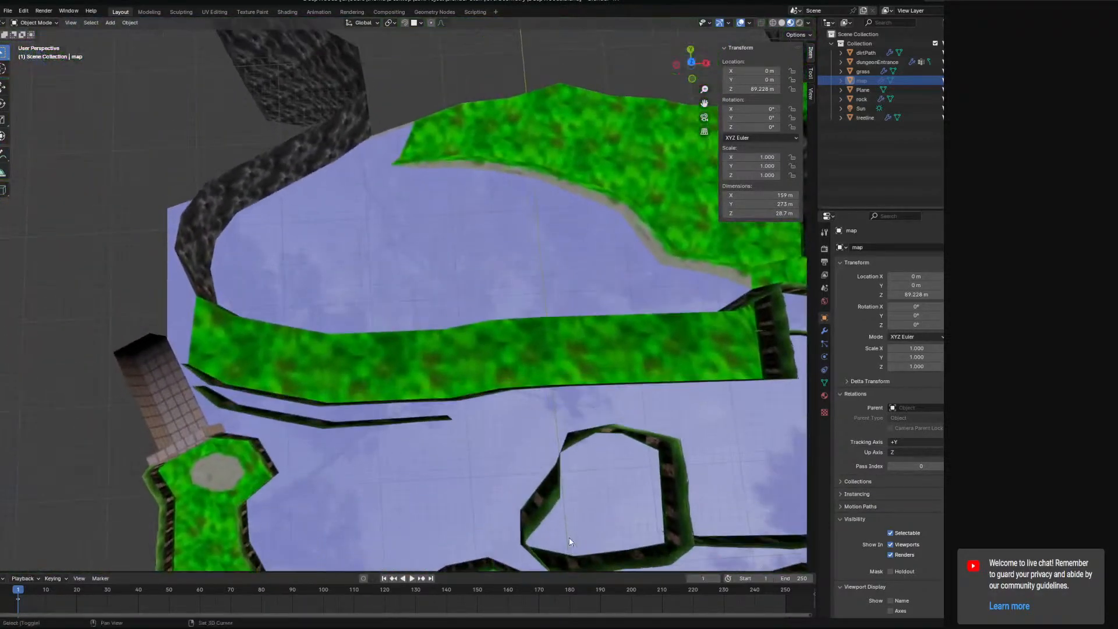
{"action": "middle_click_drag", "start_coordinate": [552, 310], "coordinate": [357, 179]}
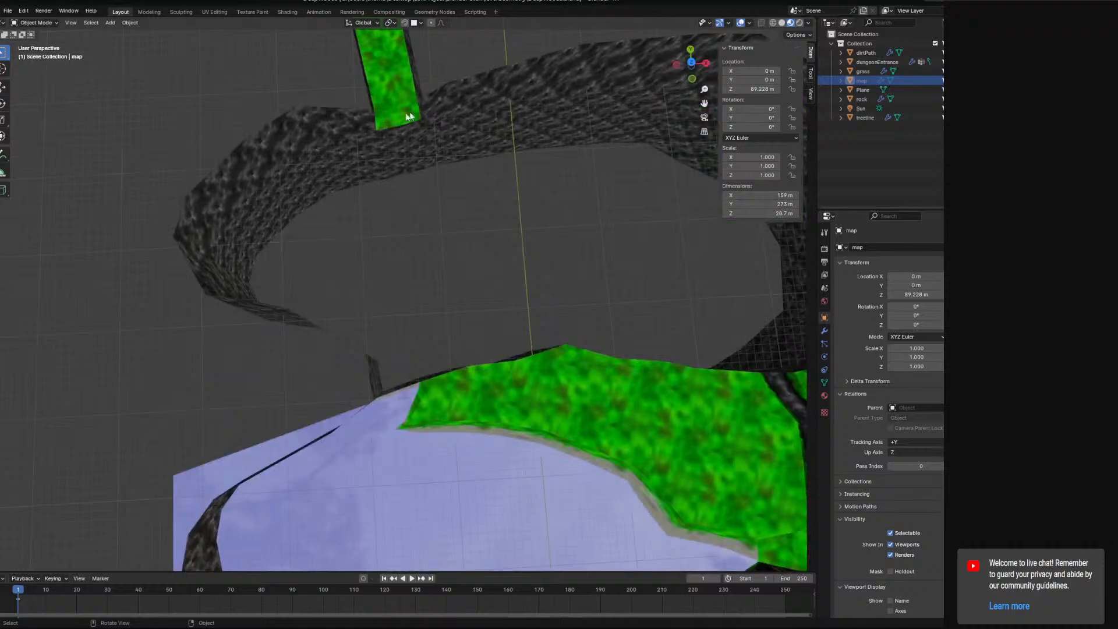
{"action": "middle_click_drag", "start_coordinate": [441, 417], "coordinate": [438, 162]}
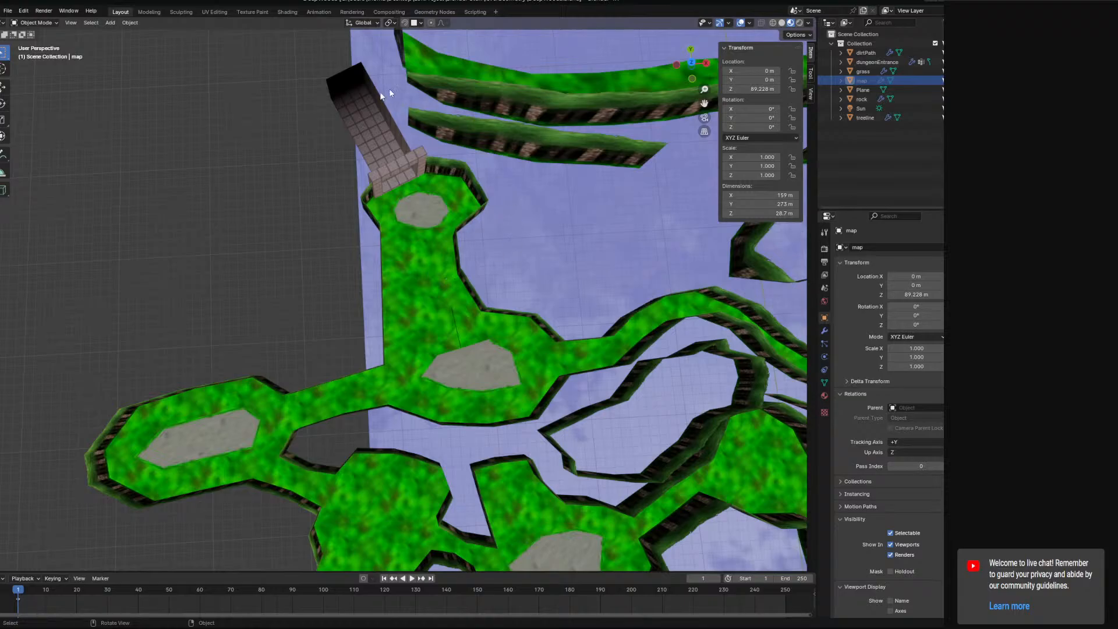
{"action": "middle_click_drag", "start_coordinate": [775, 209], "coordinate": [470, 275], "text": "shift"}
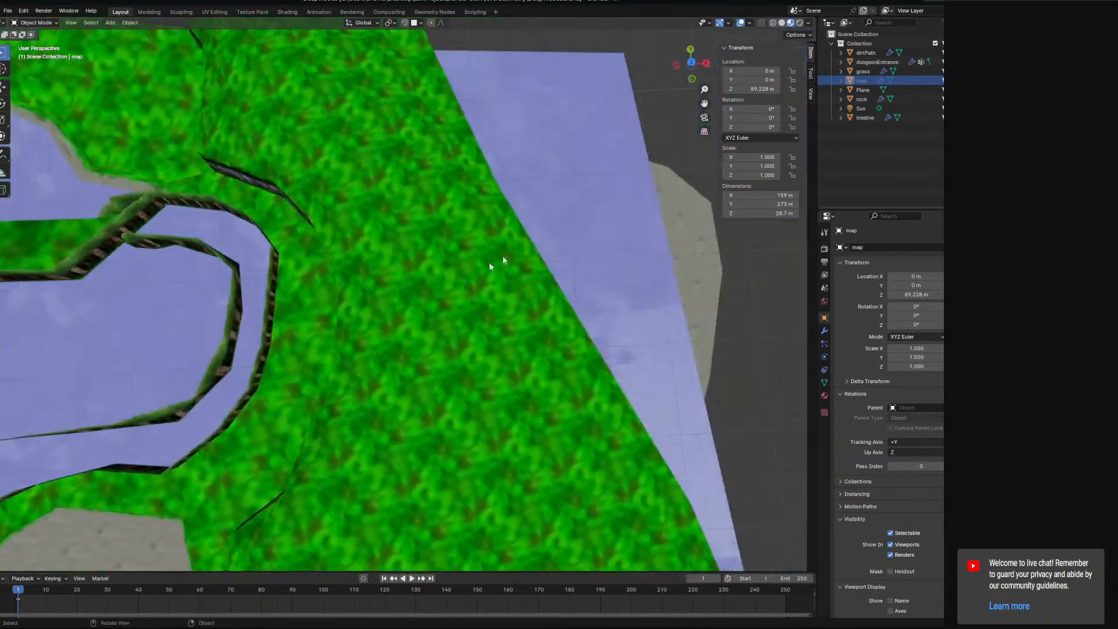
Select the grass object near the dungeon entrance and switch it to Edit Mode
{"action": "middle_click_drag", "start_coordinate": [329, 400], "coordinate": [125, 304], "text": "shift"}
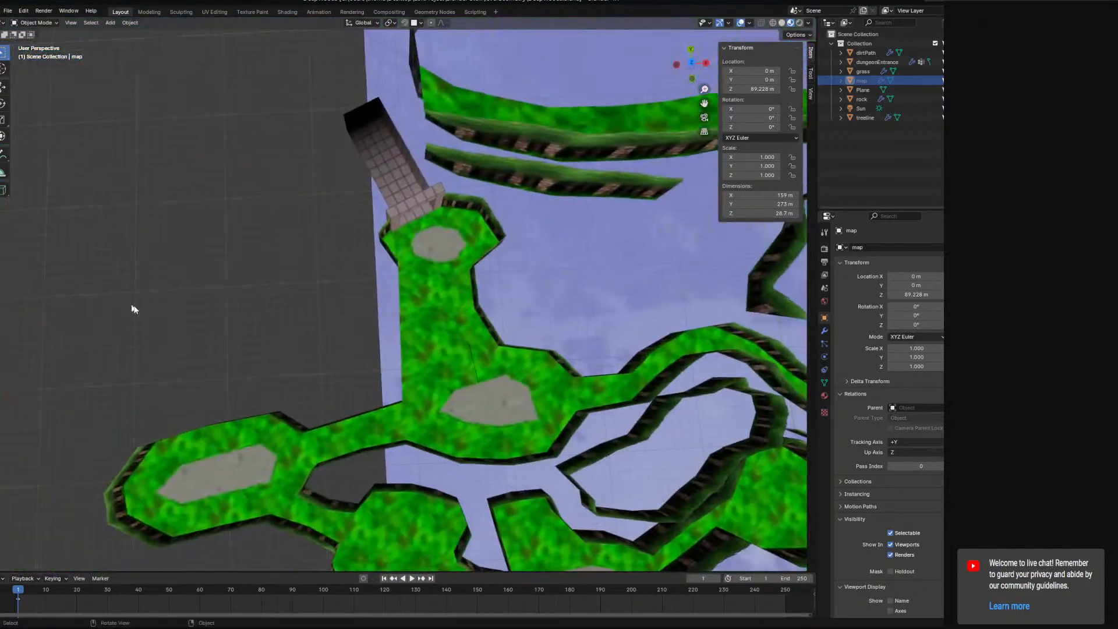
{"action": "middle_click_drag", "start_coordinate": [440, 379], "coordinate": [400, 386], "text": "shift"}
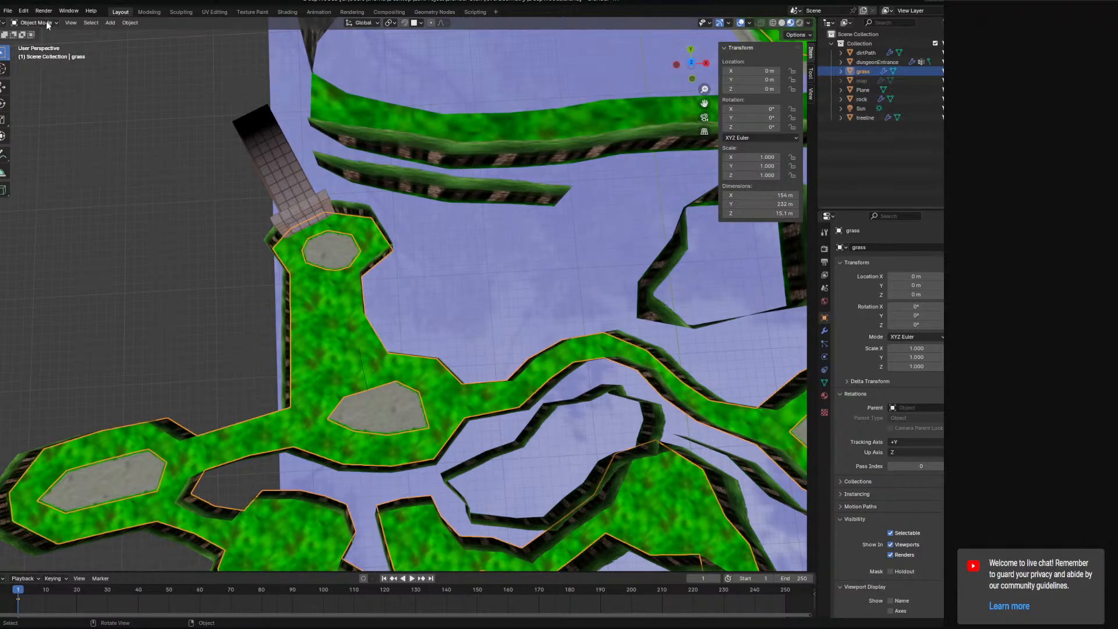
{"action": "left_click", "coordinate": [47, 43]}
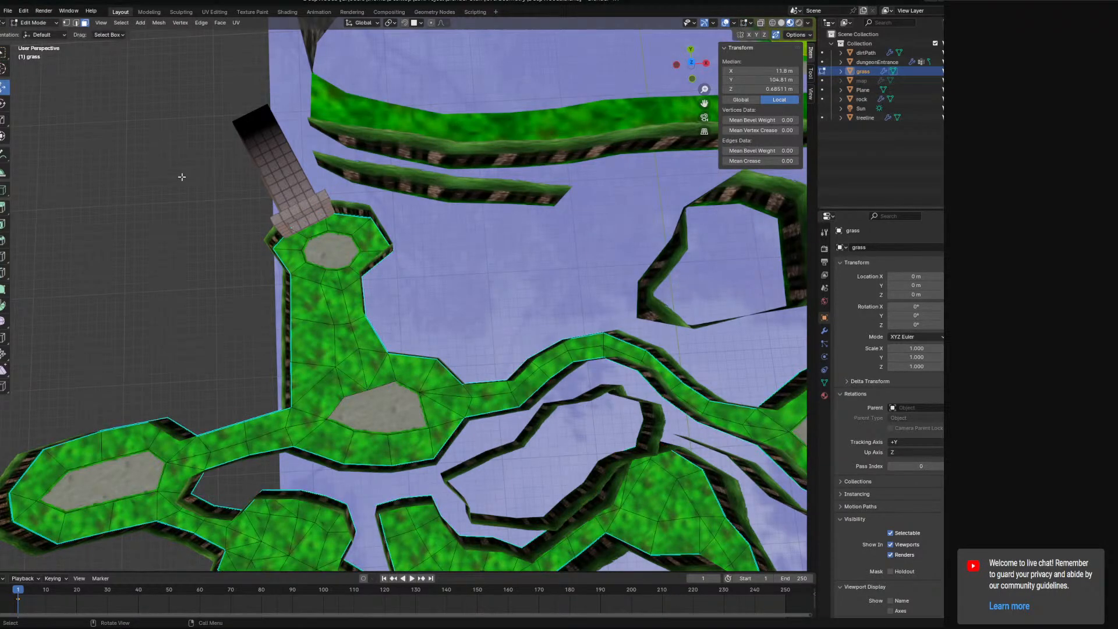
{"action": "left_click", "coordinate": [350, 343], "text": "shift"}
{"action": "left_click", "coordinate": [368, 339], "text": "shift"}
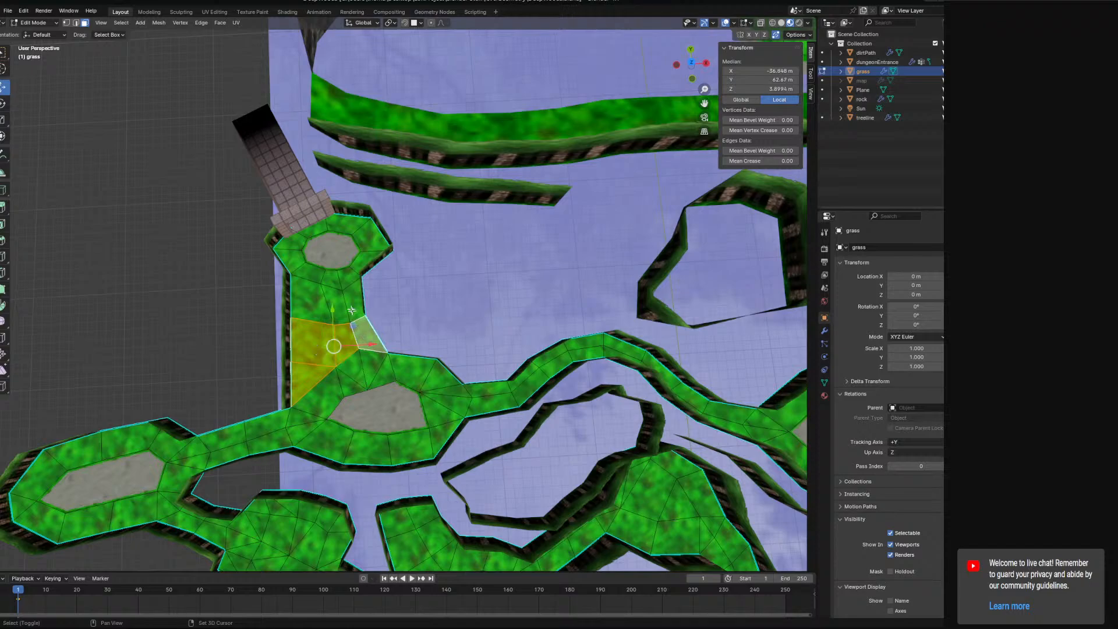
{"action": "left_click", "coordinate": [355, 301], "text": "shift"}
{"action": "left_click", "coordinate": [336, 303], "text": "shift"}
{"action": "left_click", "coordinate": [312, 298], "text": "shift"}
{"action": "left_click", "coordinate": [308, 274], "text": "shift"}
{"action": "left_click", "coordinate": [291, 259], "text": "shift"}
{"action": "left_click", "coordinate": [296, 241], "text": "shift"}
{"action": "left_click", "coordinate": [312, 231], "text": "shift"}
{"action": "left_click", "coordinate": [344, 225], "text": "shift"}
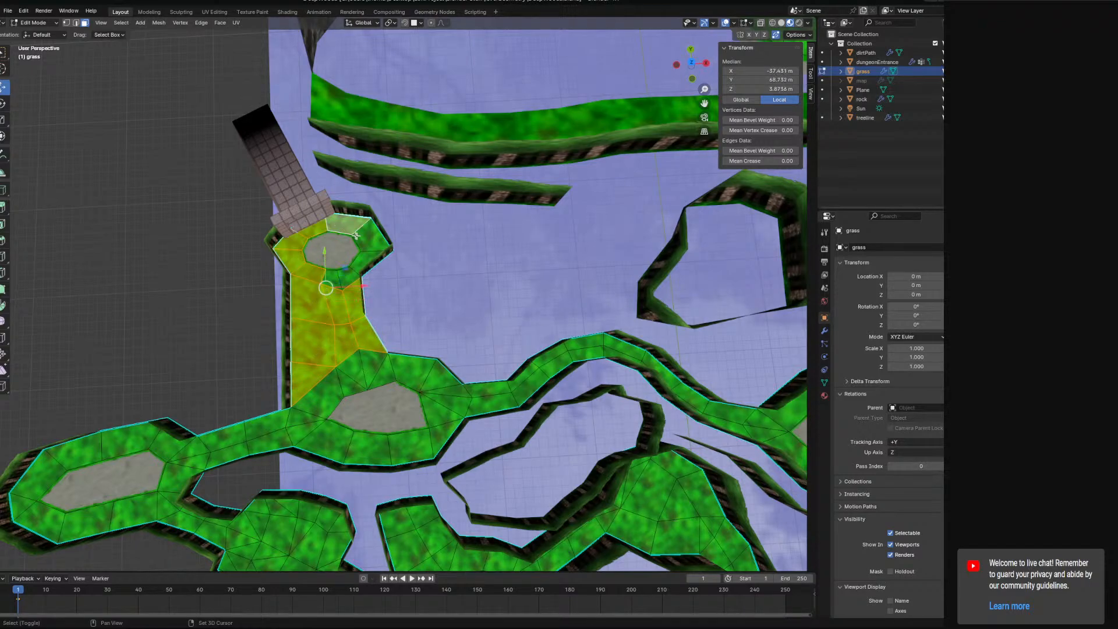
{"action": "left_click", "coordinate": [368, 237], "text": "shift"}
{"action": "left_click", "coordinate": [368, 260], "text": "shift"}
{"action": "left_click", "coordinate": [331, 278], "text": "shift"}
{"action": "left_click", "coordinate": [331, 278], "text": "shift"}
{"action": "left_click", "coordinate": [337, 270], "text": "shift"}
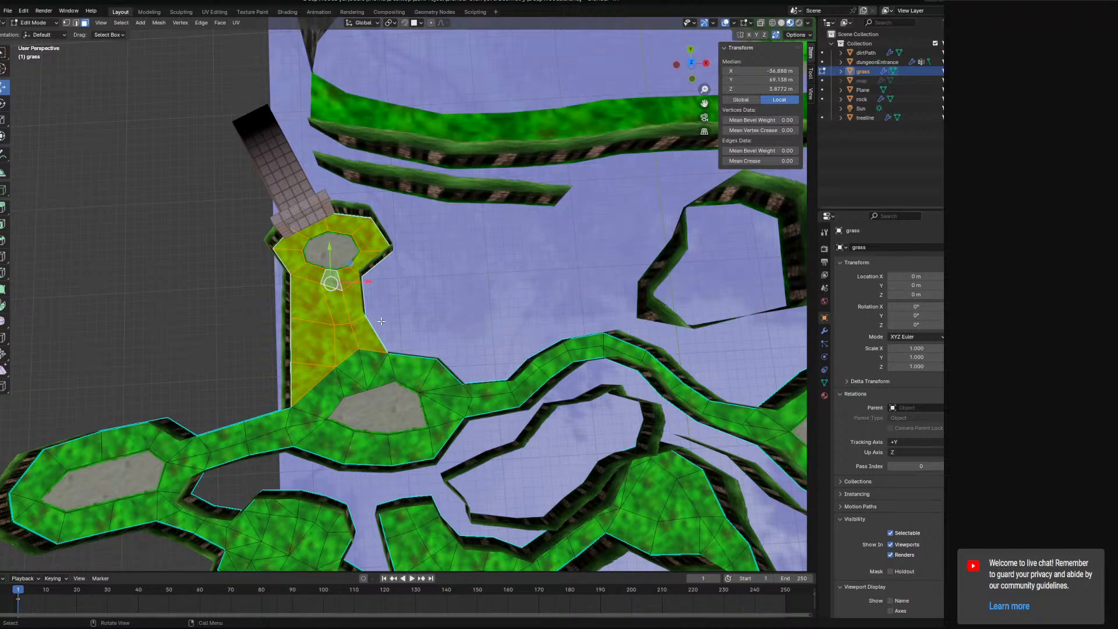
{"action": "key", "text": "x"}
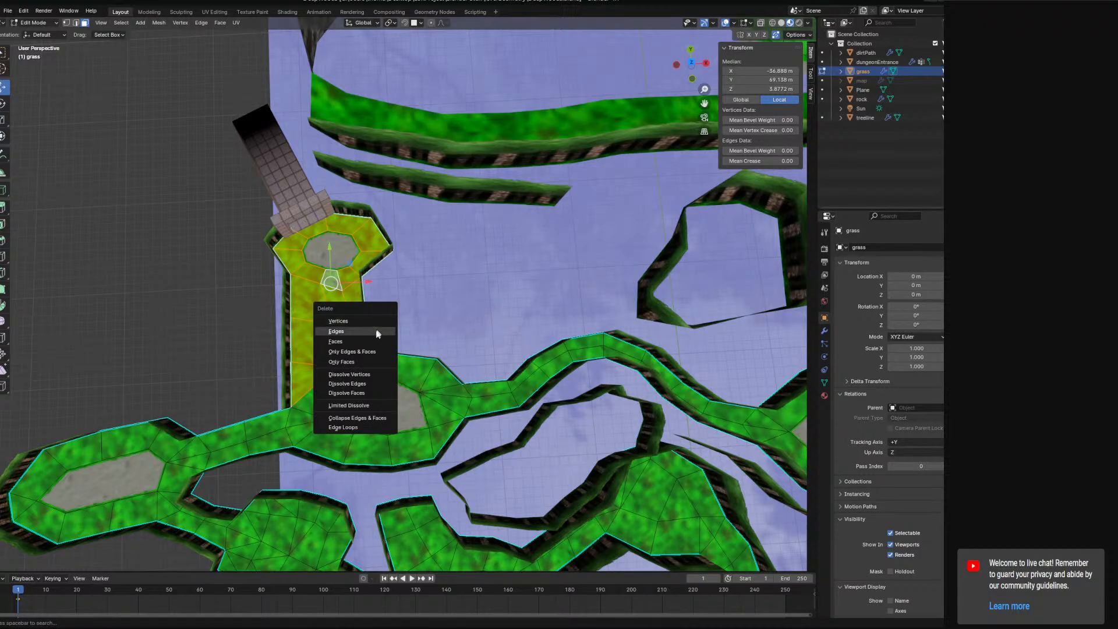
{"action": "left_click", "coordinate": [466, 311]}
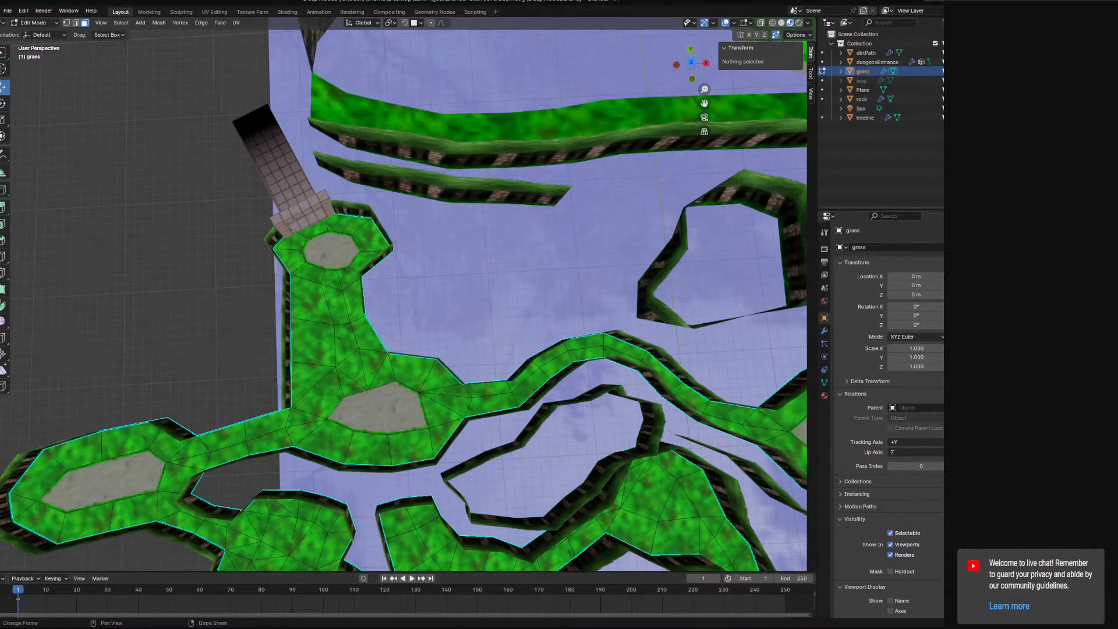
Open the levelGeometry folder in File Explorer and look through its Blender files for the SaiannorVillage model
{"action": "right_click", "coordinate": [74, 628]}
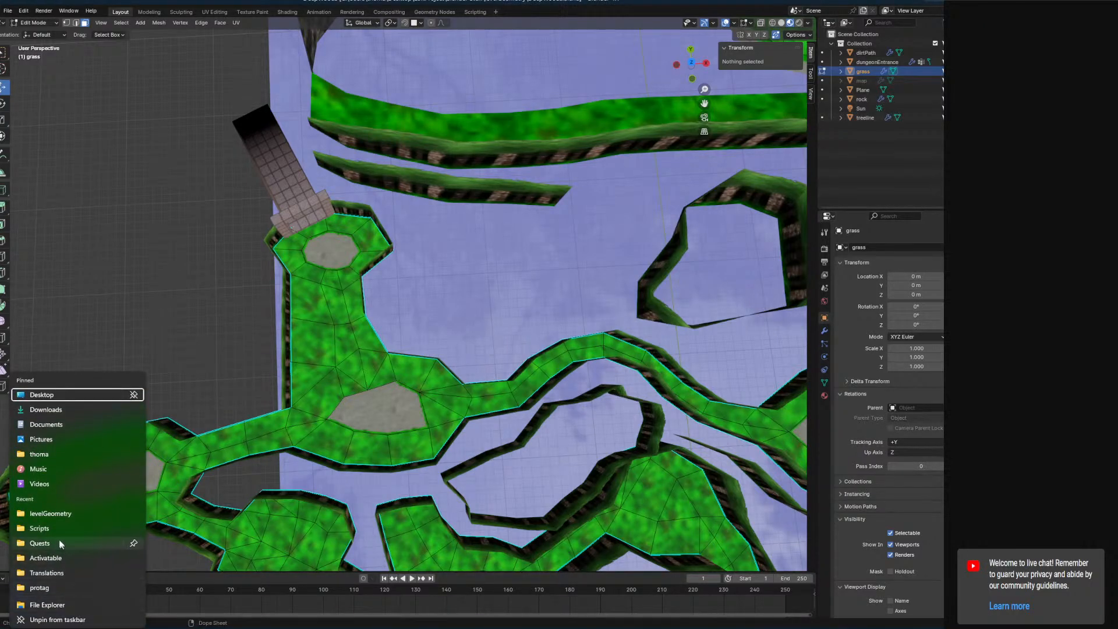
{"action": "left_click", "coordinate": [57, 512]}
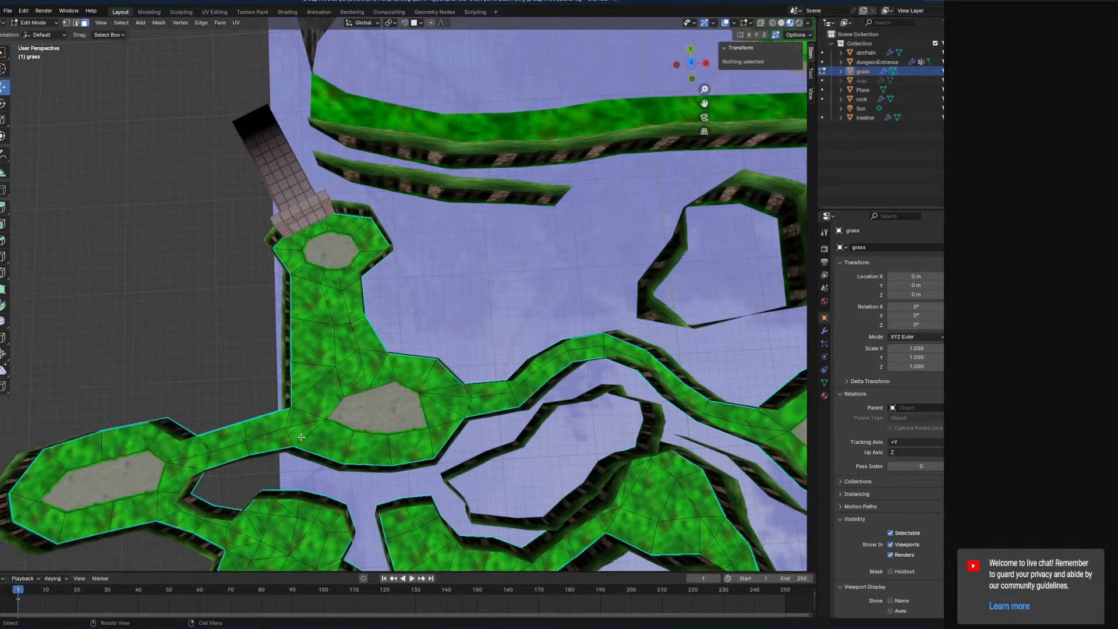
{"action": "scroll", "coordinate": [216, 205], "scroll_direction": "down", "scroll_amount": 2}
{"action": "scroll", "coordinate": [337, 215], "scroll_direction": "up", "scroll_amount": 2}
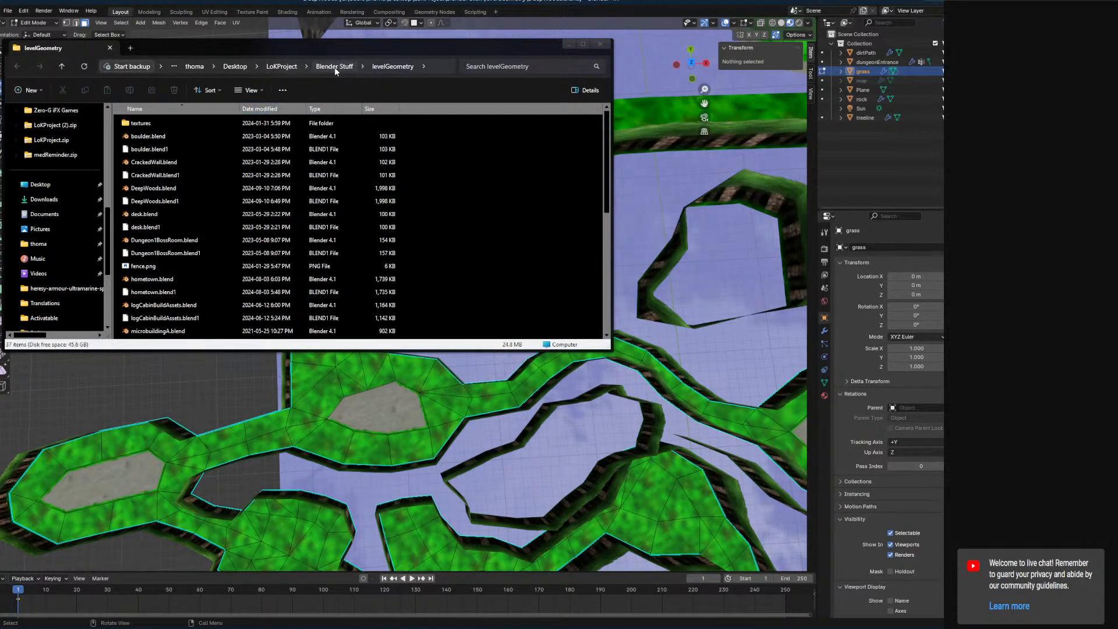
{"action": "scroll", "coordinate": [339, 214], "scroll_direction": "down", "scroll_amount": 5}
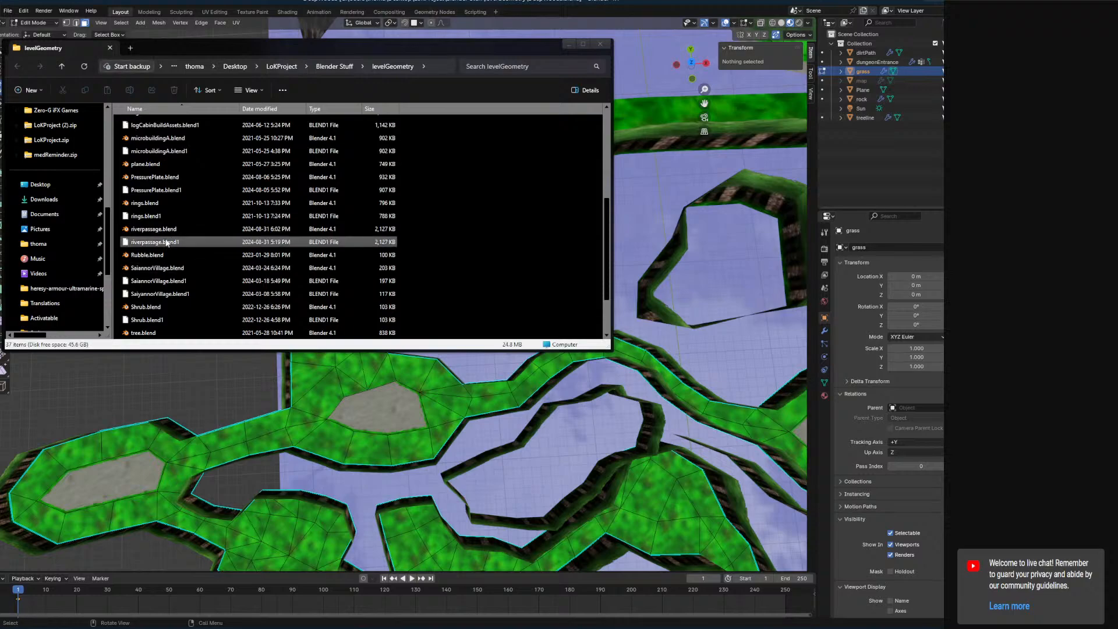
{"action": "scroll", "coordinate": [166, 242], "scroll_direction": "up", "scroll_amount": 1}
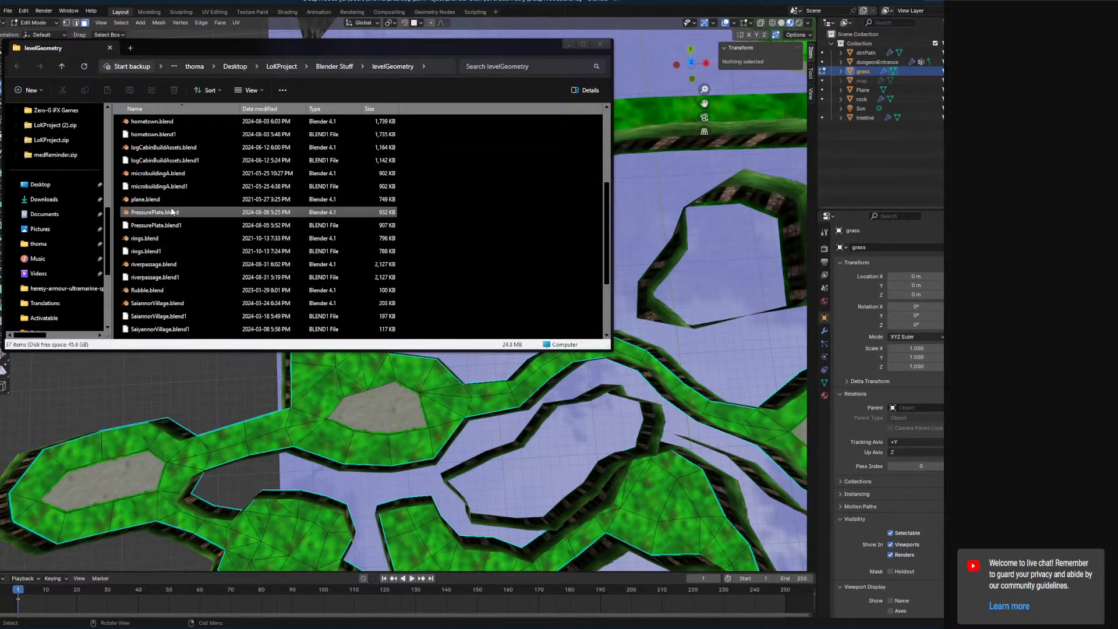
{"action": "scroll", "coordinate": [192, 233], "scroll_direction": "down", "scroll_amount": 2}
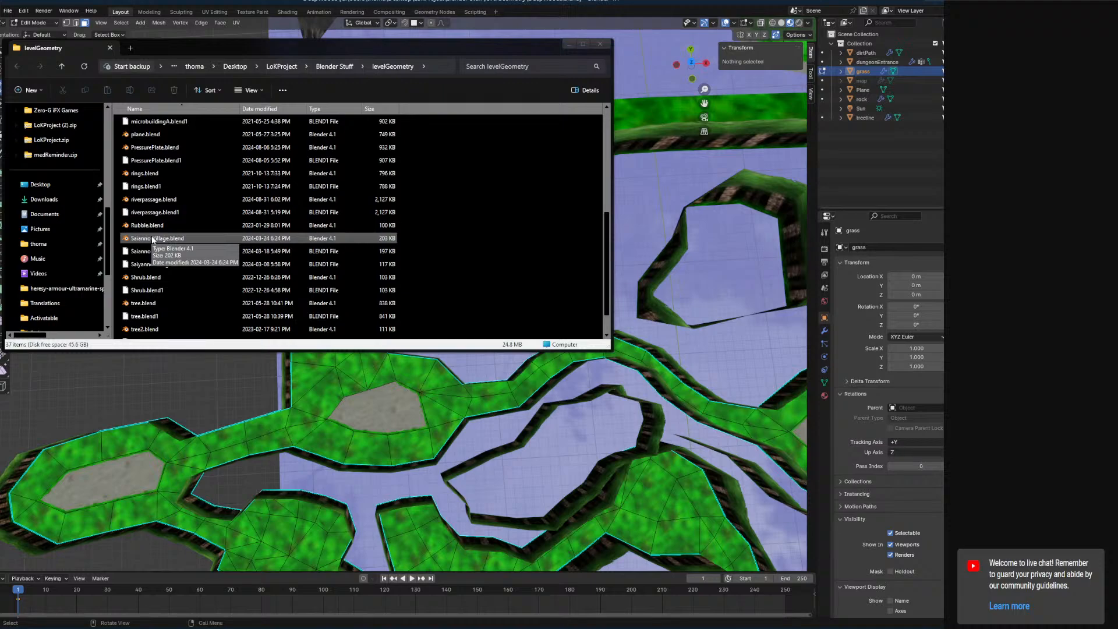
Duplicate SaiannorVillage.blend within the levelGeometry folder
{"action": "left_click", "coordinate": [154, 240]}
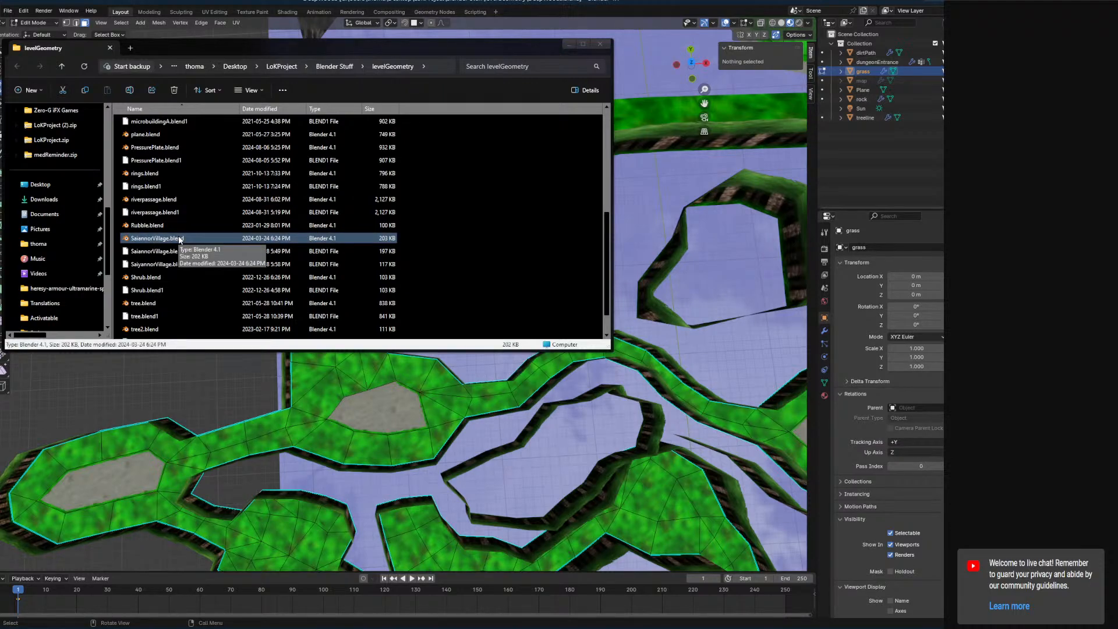
{"action": "right_click", "coordinate": [179, 239]}
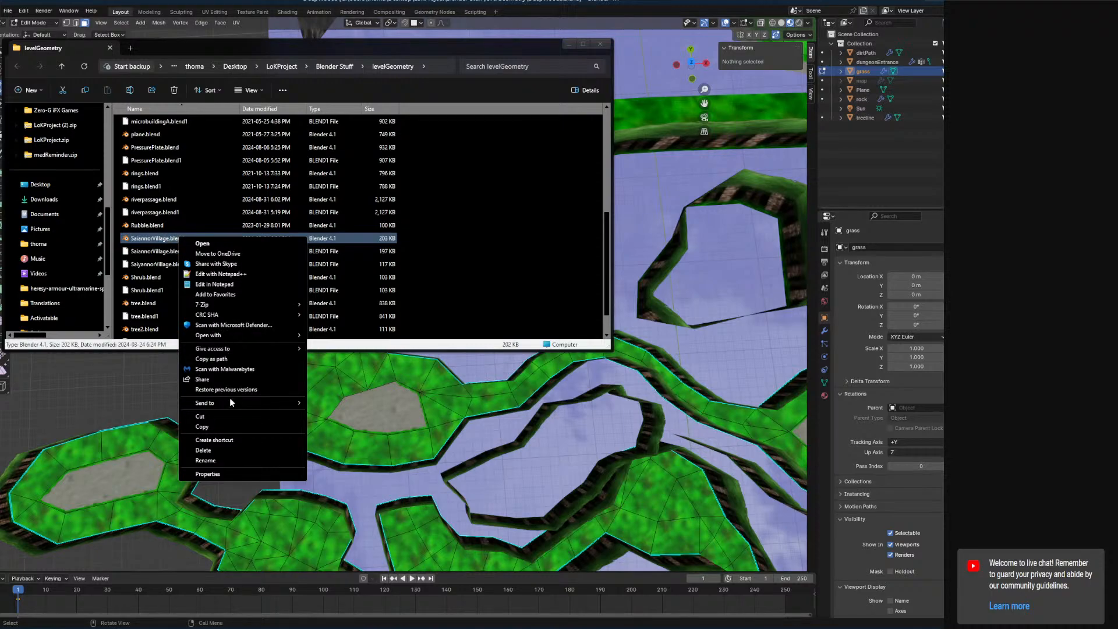
{"action": "left_click", "coordinate": [202, 427]}
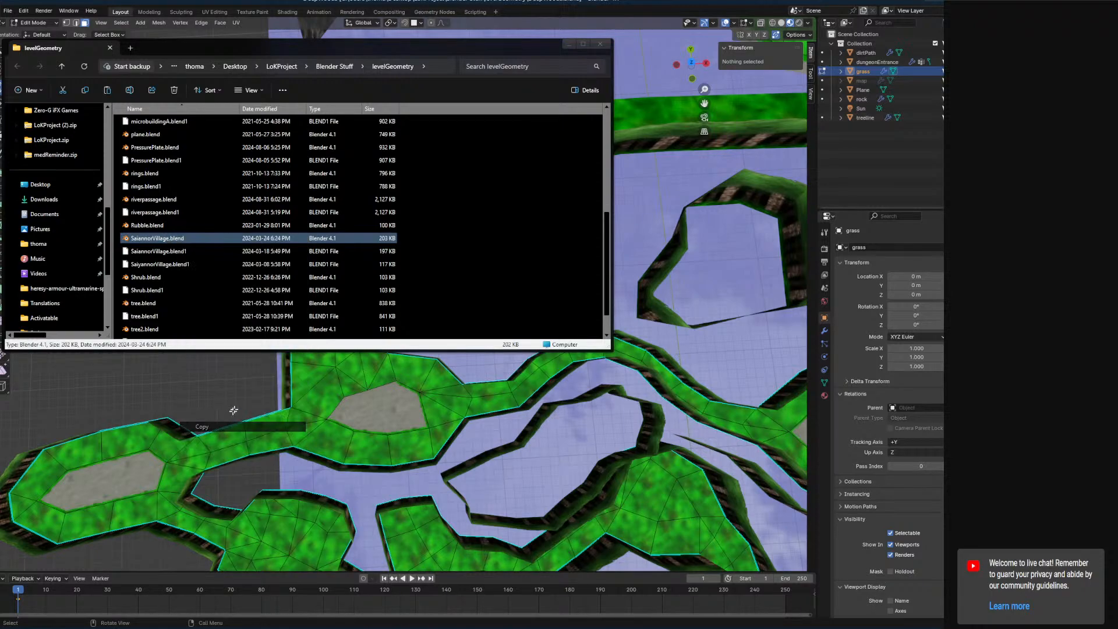
{"action": "right_click", "coordinate": [484, 219]}
{"action": "left_click", "coordinate": [517, 285]}
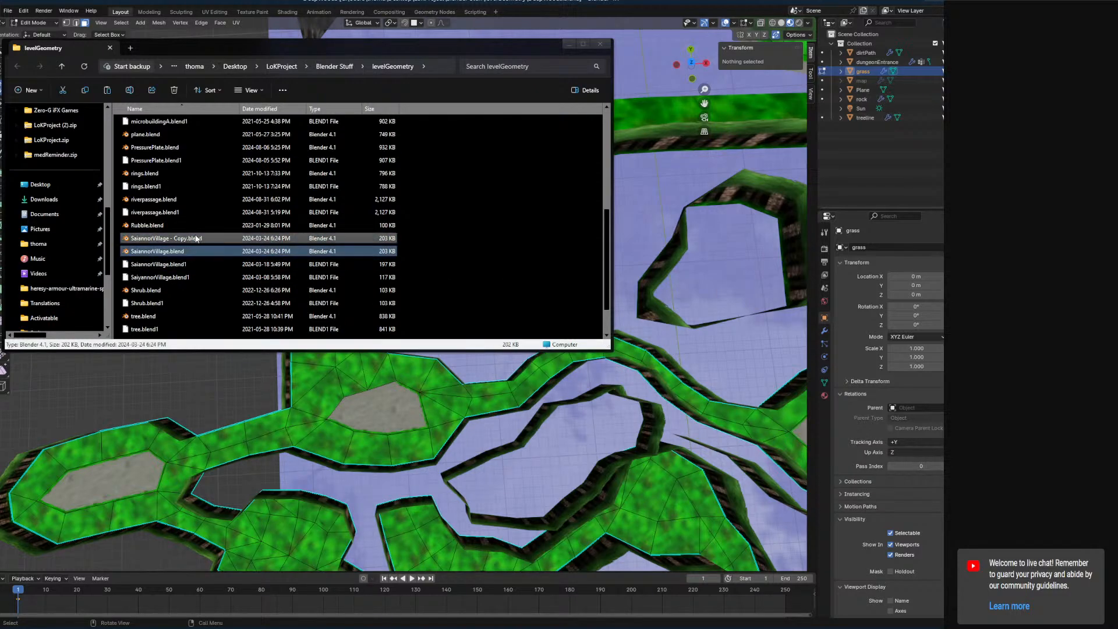
{"action": "left_click", "coordinate": [193, 252]}
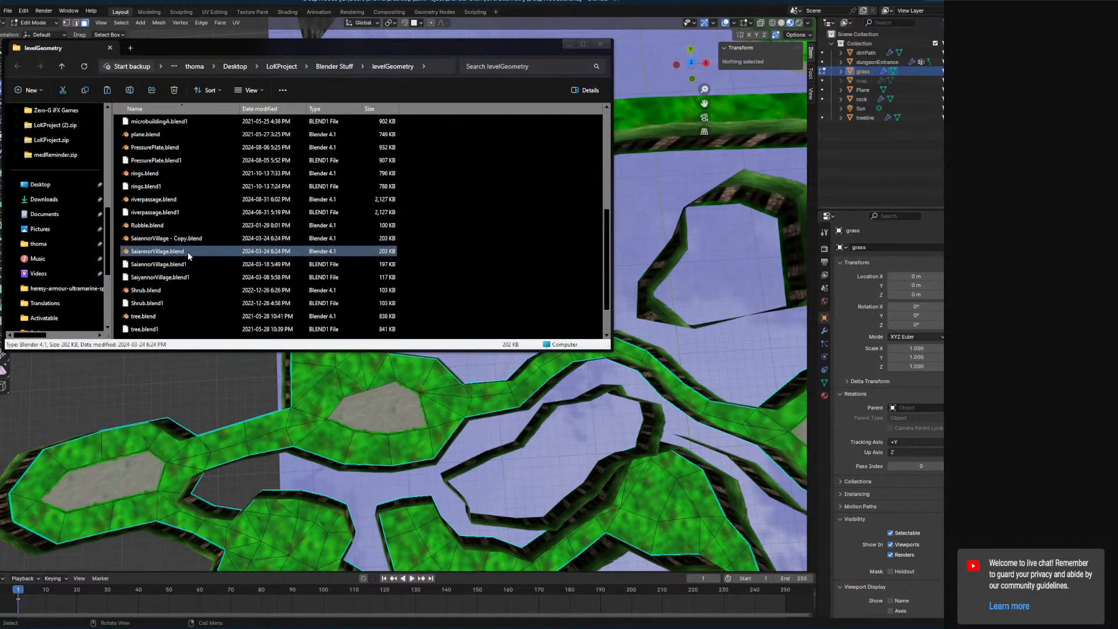
Back in Blender, delete the grass faces of the dungeon entrance path, including those around the small dirt patch
{"action": "left_click", "coordinate": [320, 4]}
{"action": "left_click", "coordinate": [316, 368]}
{"action": "left_click", "coordinate": [325, 345], "text": "shift"}
{"action": "left_click", "coordinate": [364, 334], "text": "shift"}
{"action": "left_click", "coordinate": [348, 334], "text": "shift"}
{"action": "left_click", "coordinate": [352, 301], "text": "shift"}
{"action": "left_click", "coordinate": [318, 297], "text": "shift"}
{"action": "left_click", "coordinate": [337, 297], "text": "shift"}
{"action": "left_click", "coordinate": [349, 275], "text": "shift"}
{"action": "left_click", "coordinate": [368, 257], "text": "shift"}
{"action": "left_click", "coordinate": [370, 236], "text": "shift"}
{"action": "left_click", "coordinate": [344, 225], "text": "shift"}
{"action": "left_click", "coordinate": [311, 231], "text": "shift"}
{"action": "left_click", "coordinate": [294, 244], "text": "shift"}
{"action": "left_click", "coordinate": [295, 259], "text": "shift"}
{"action": "left_click", "coordinate": [318, 275], "text": "shift"}
{"action": "left_click", "coordinate": [324, 279], "text": "shift"}
{"action": "left_click", "coordinate": [315, 273], "text": "shift"}
{"action": "key", "text": "x"}
{"action": "left_click", "coordinate": [314, 293]}
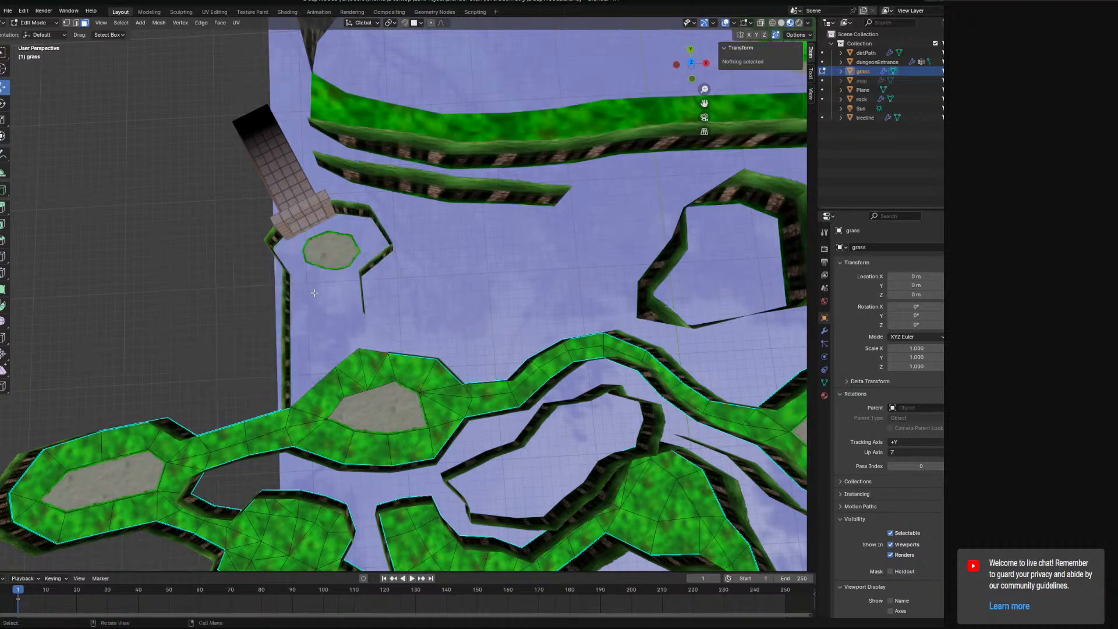
Return the grass to Object Mode, then select the treeline object and switch it to Edit Mode
{"action": "middle_click_drag", "start_coordinate": [329, 325], "coordinate": [318, 269]}
{"action": "left_click", "coordinate": [46, 23]}
{"action": "left_click", "coordinate": [39, 33]}
{"action": "left_click", "coordinate": [322, 297]}
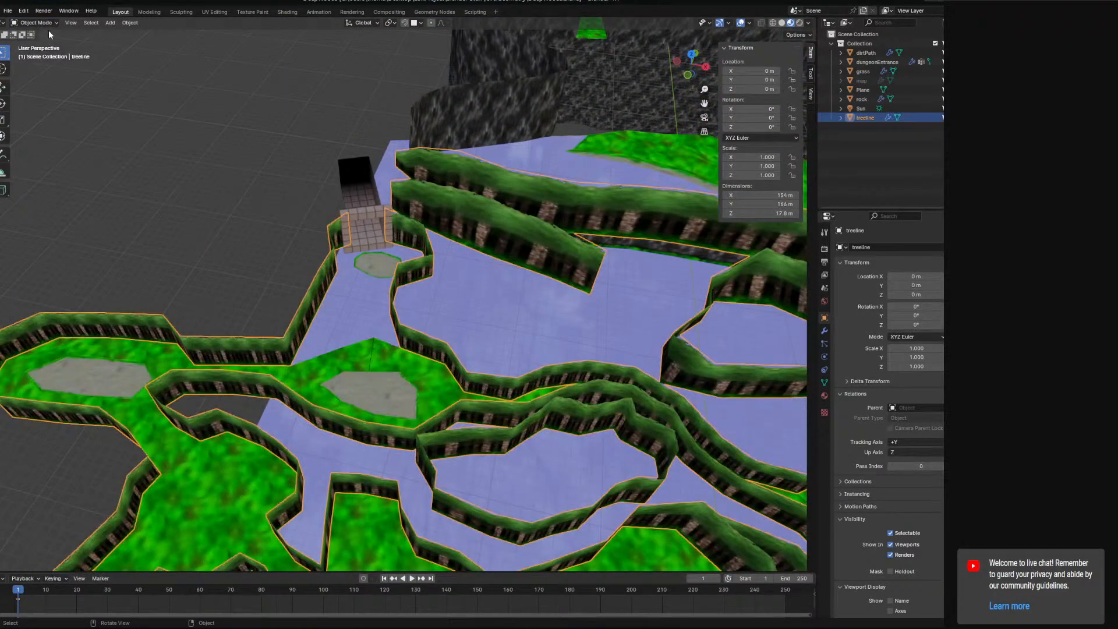
{"action": "left_click", "coordinate": [46, 23]}
{"action": "left_click", "coordinate": [42, 45]}
Delete the treeline wall faces on both sides of the path between the grass and the dungeon entrance
{"action": "left_click", "coordinate": [297, 333]}
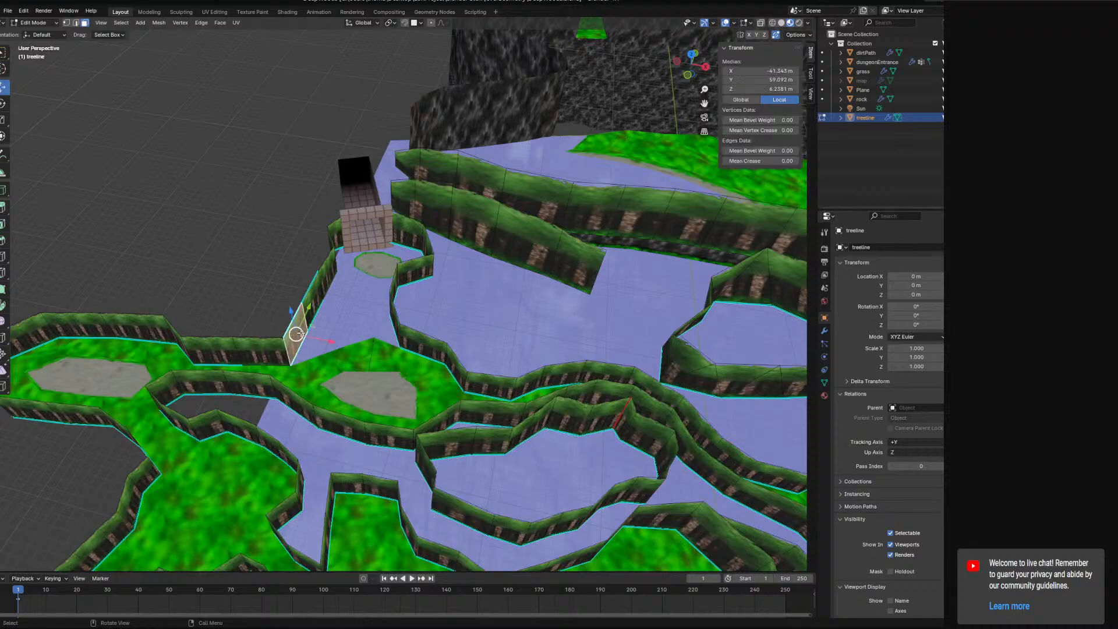
{"action": "left_click", "coordinate": [311, 308], "text": "shift"}
{"action": "middle_click_drag", "start_coordinate": [400, 332], "coordinate": [463, 325]}
{"action": "left_click", "coordinate": [491, 331], "text": "shift"}
{"action": "left_click", "coordinate": [477, 306], "text": "shift"}
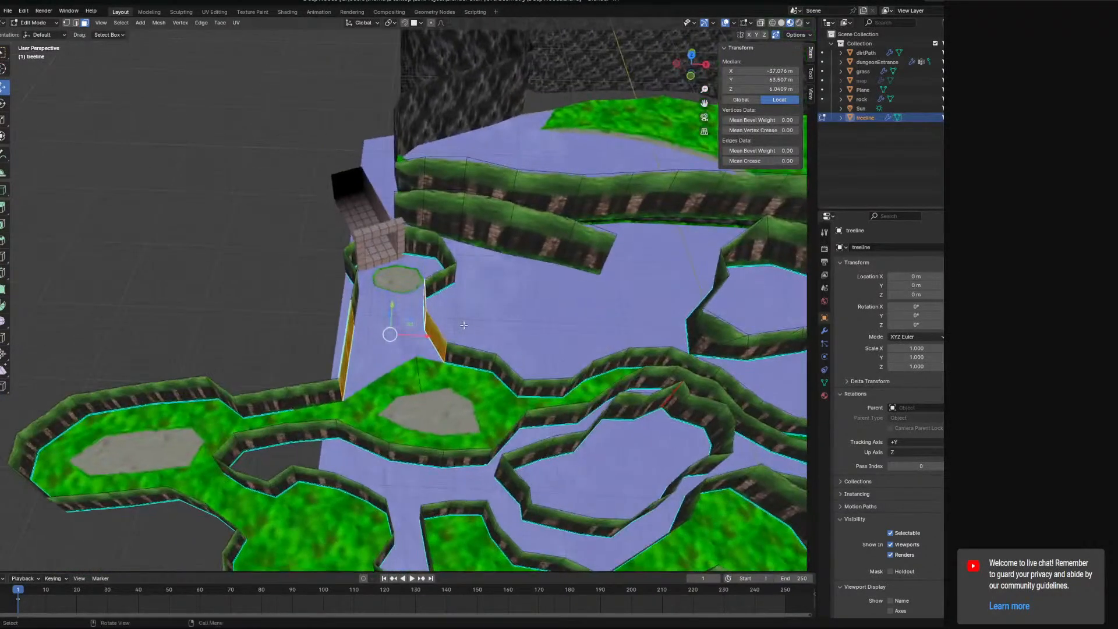
{"action": "key", "text": "x"}
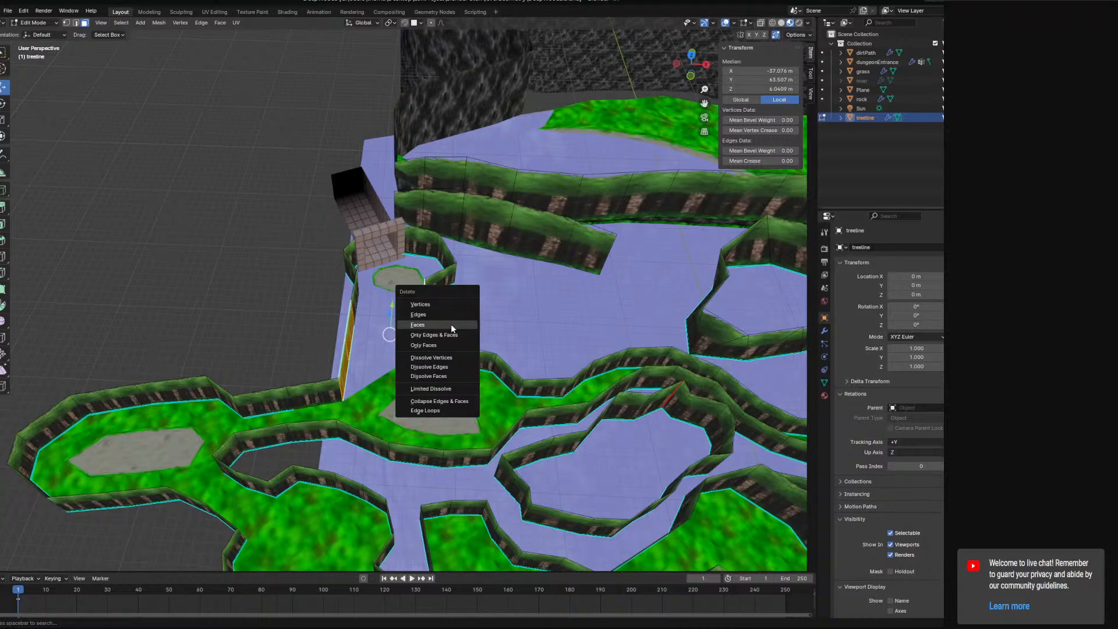
{"action": "left_click", "coordinate": [451, 325]}
{"action": "scroll", "coordinate": [127, 134], "scroll_direction": "up", "scroll_amount": 5}
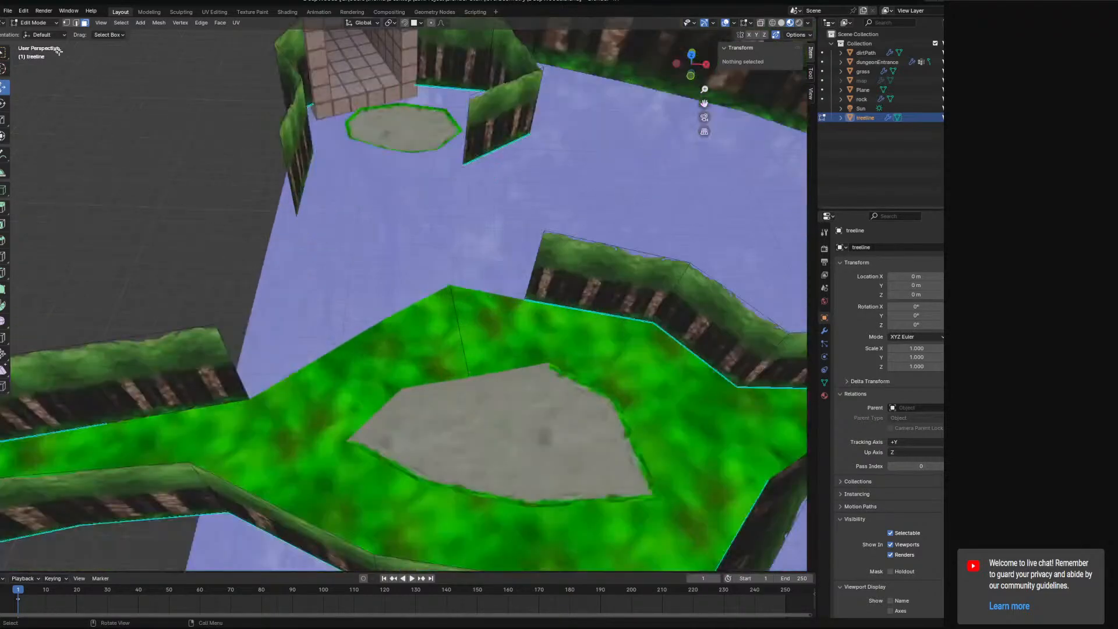
{"action": "left_click", "coordinate": [75, 22]}
{"action": "left_click", "coordinate": [245, 377]}
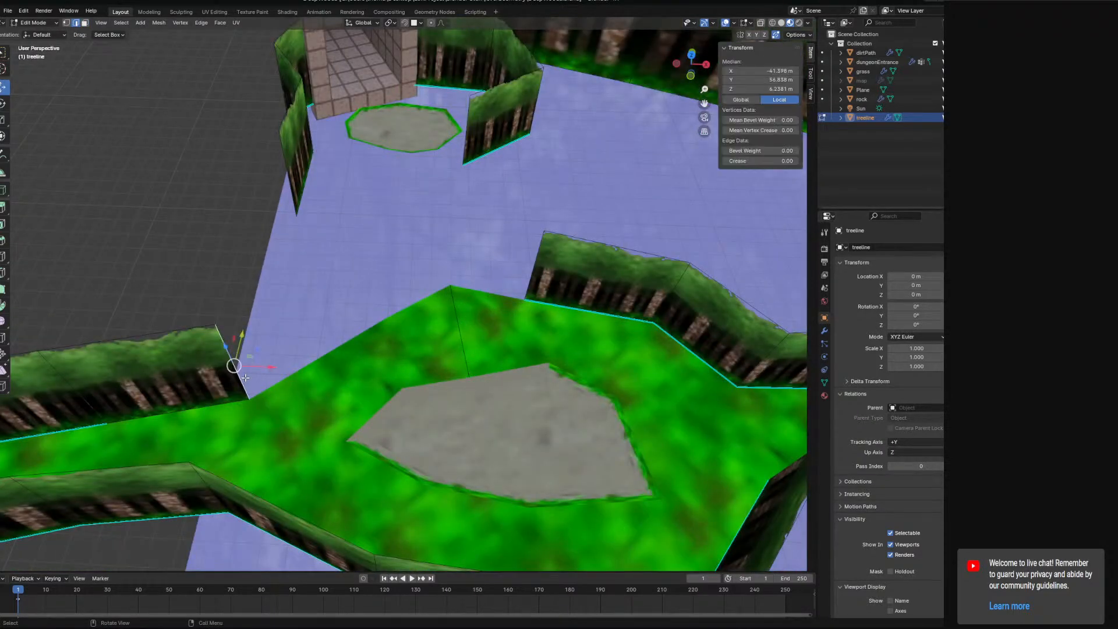
{"action": "mouse_move", "coordinate": [350, 357]}
{"action": "middle_mouse_down"}
{"action": "mouse_move", "coordinate": [350, 376]}
{"action": "mouse_move", "coordinate": [361, 367]}
{"action": "middle_mouse_up"}
{"action": "left_click", "coordinate": [561, 304], "text": "shift"}
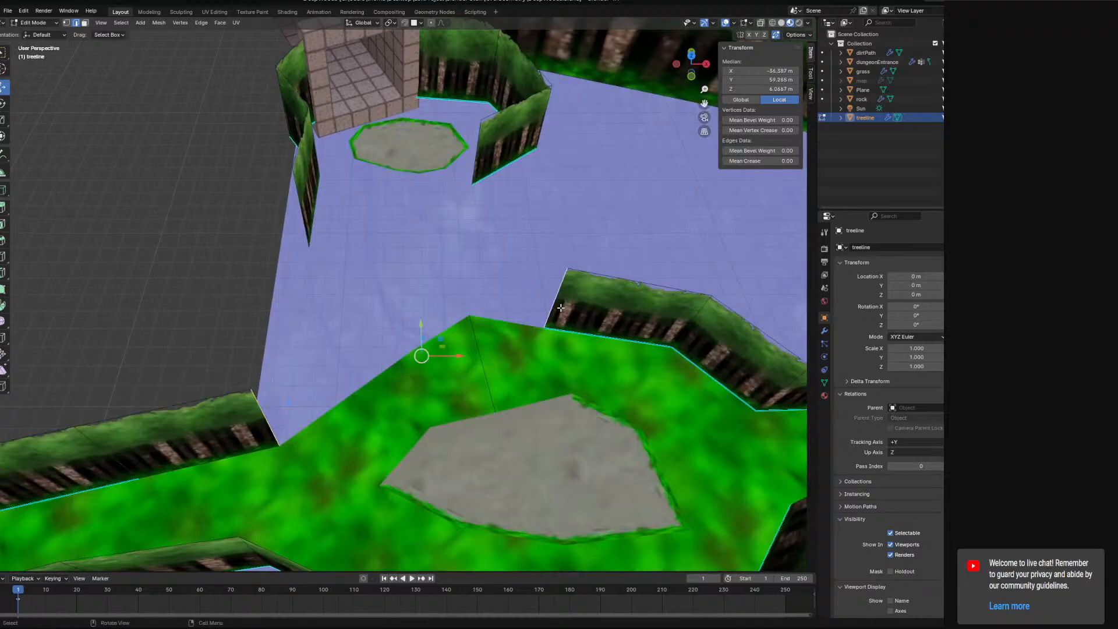
{"action": "left_click", "coordinate": [84, 24]}
Return the treeline to Object Mode, and delete all faces of dirtPath's small patch at the dungeon entrance in Edit Mode
{"action": "left_click", "coordinate": [46, 24]}
{"action": "left_click", "coordinate": [35, 34]}
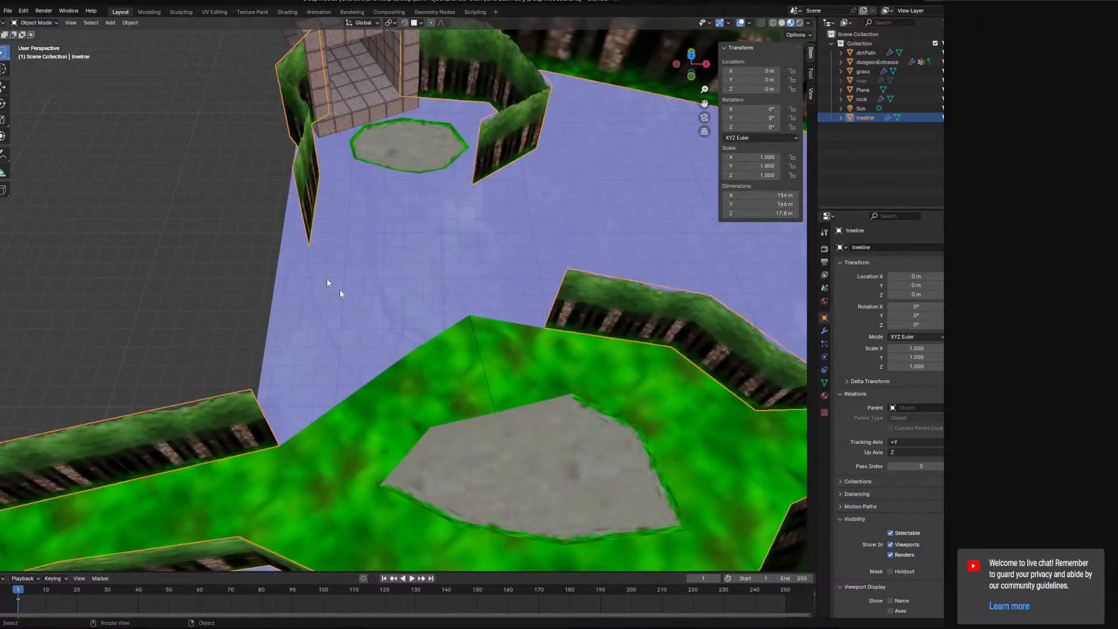
{"action": "left_click", "coordinate": [499, 416]}
{"action": "left_click", "coordinate": [411, 150]}
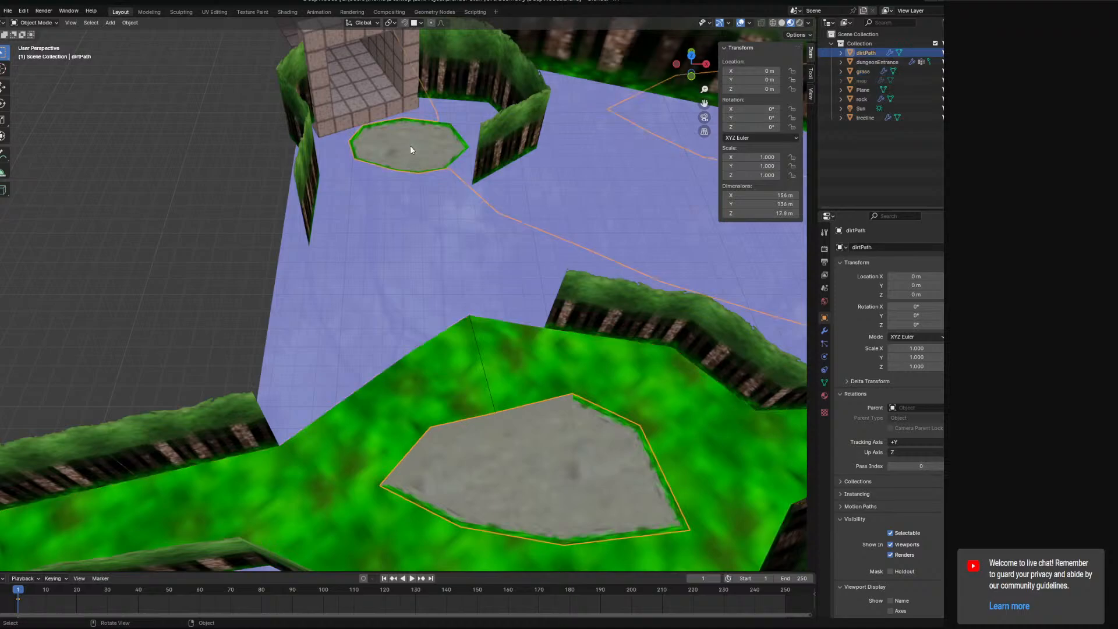
{"action": "left_click", "coordinate": [36, 23]}
{"action": "left_click", "coordinate": [35, 35]}
{"action": "left_click", "coordinate": [387, 147]}
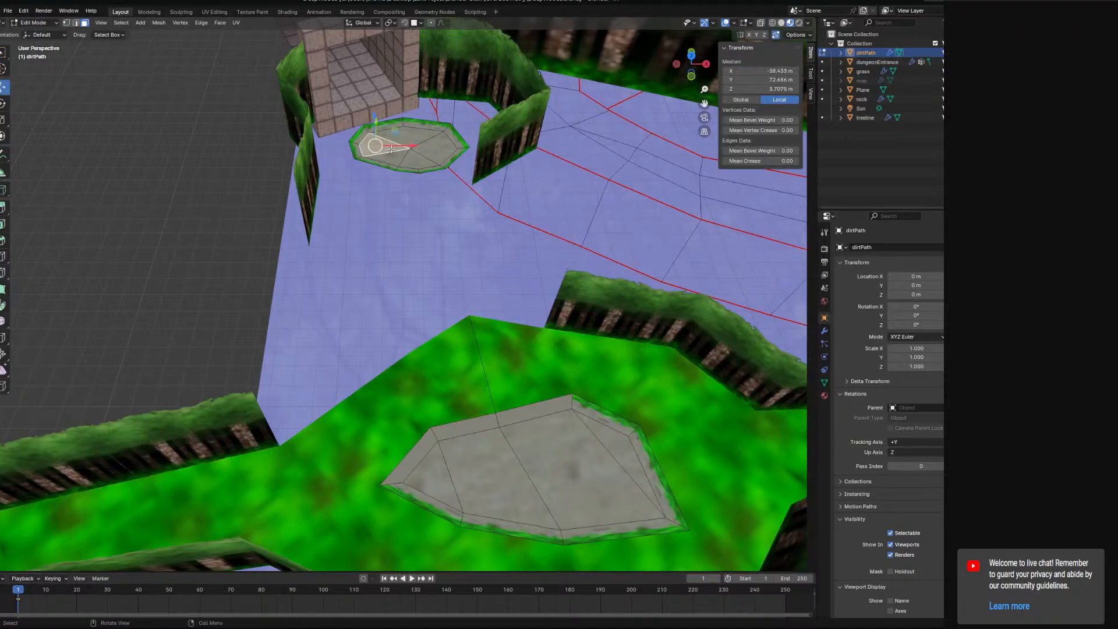
{"action": "key", "text": "ctrl+KP_Add"}
{"action": "key", "text": "x"}
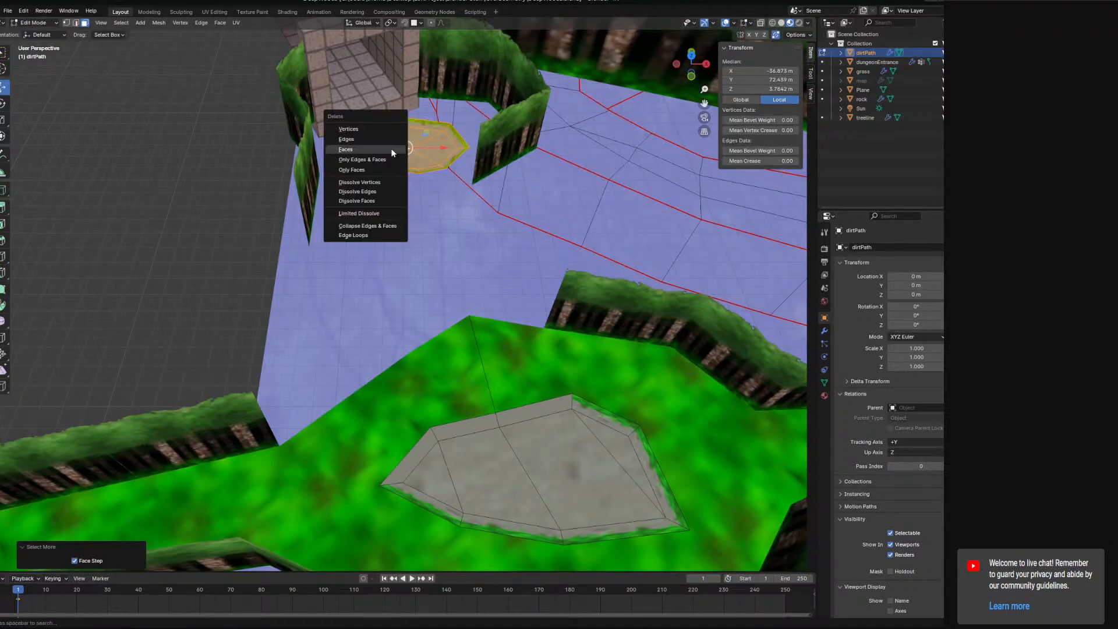
{"action": "left_click", "coordinate": [390, 149]}
{"action": "left_click", "coordinate": [36, 23]}
{"action": "left_click", "coordinate": [56, 33]}
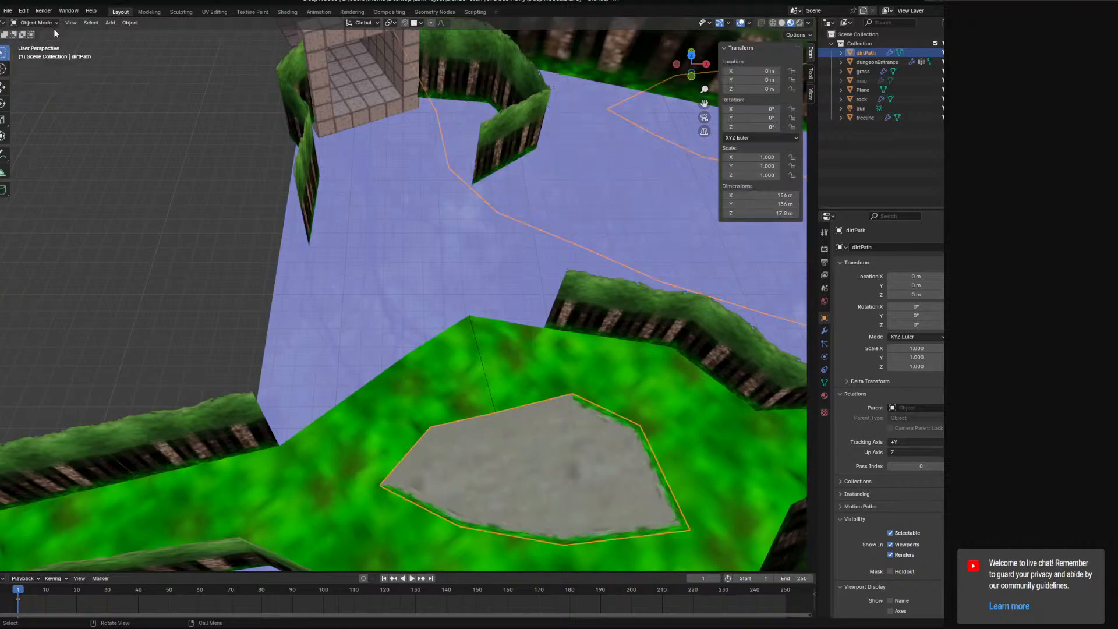
{"action": "left_click", "coordinate": [302, 165]}
{"action": "middle_click_drag", "start_coordinate": [302, 164], "coordinate": [544, 353]}
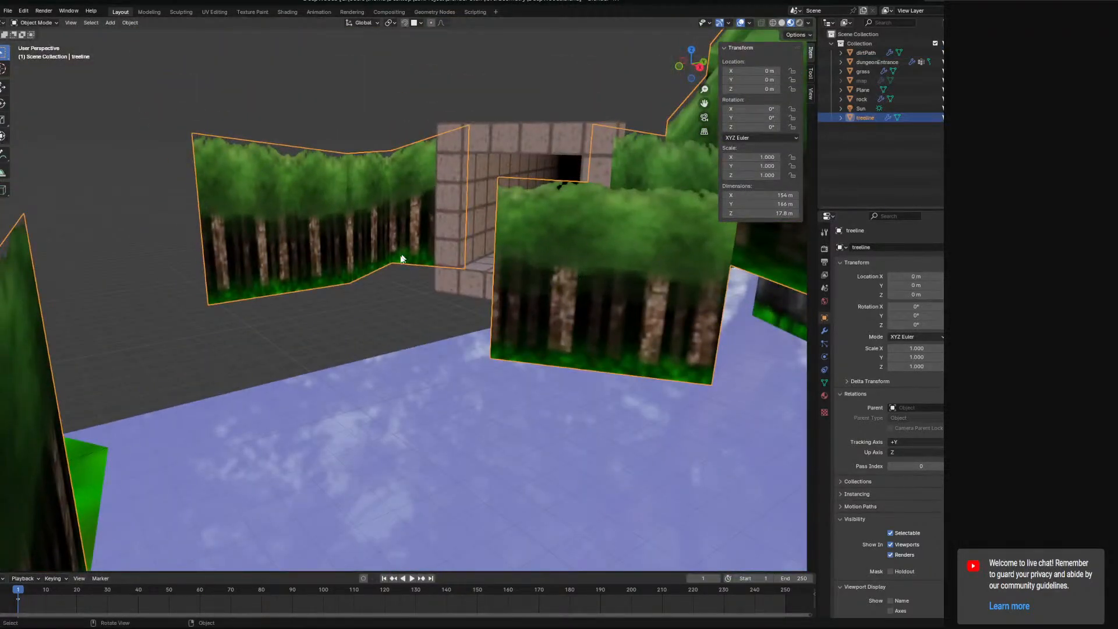
{"action": "middle_click_drag", "start_coordinate": [427, 283], "coordinate": [372, 292], "text": "shift"}
{"action": "middle_click_drag", "start_coordinate": [220, 377], "coordinate": [319, 291]}
{"action": "middle_click_drag", "start_coordinate": [438, 361], "coordinate": [124, 163]}
{"action": "scroll", "coordinate": [434, 374], "scroll_direction": "down", "scroll_amount": 3}
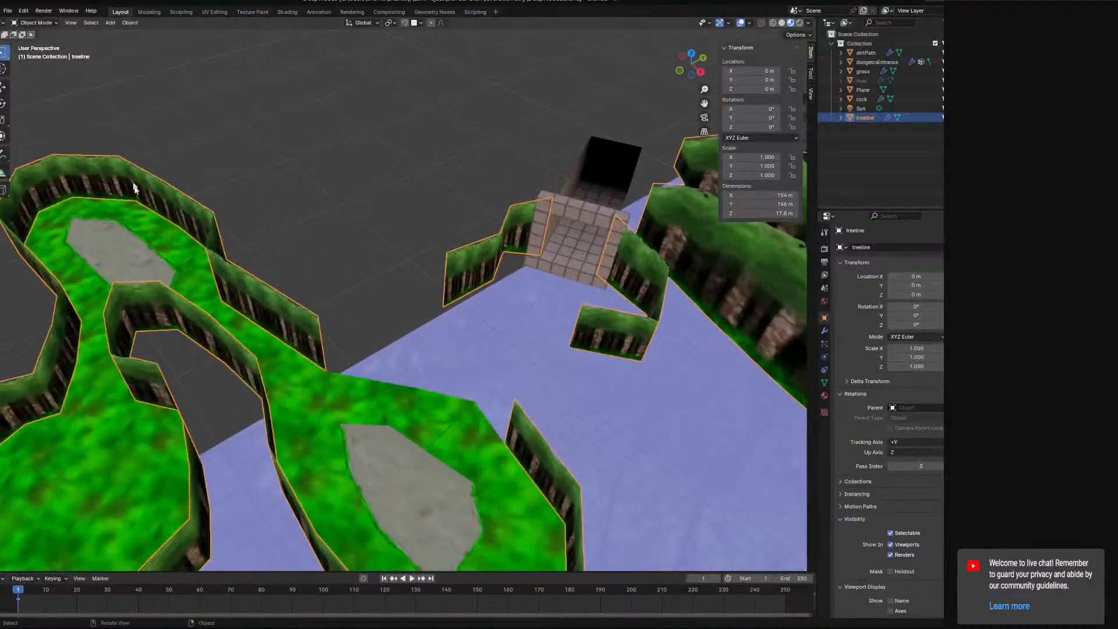
Switch the grass object to Edit Mode with edge selection on its open border beside the large dirt patch
{"action": "left_click", "coordinate": [341, 415]}
{"action": "left_click", "coordinate": [20, 23]}
{"action": "left_click", "coordinate": [58, 45]}
{"action": "scroll", "coordinate": [450, 451], "scroll_direction": "up", "scroll_amount": 2}
{"action": "middle_click_drag", "start_coordinate": [450, 452], "coordinate": [566, 432], "text": "shift"}
{"action": "left_click", "coordinate": [503, 393]}
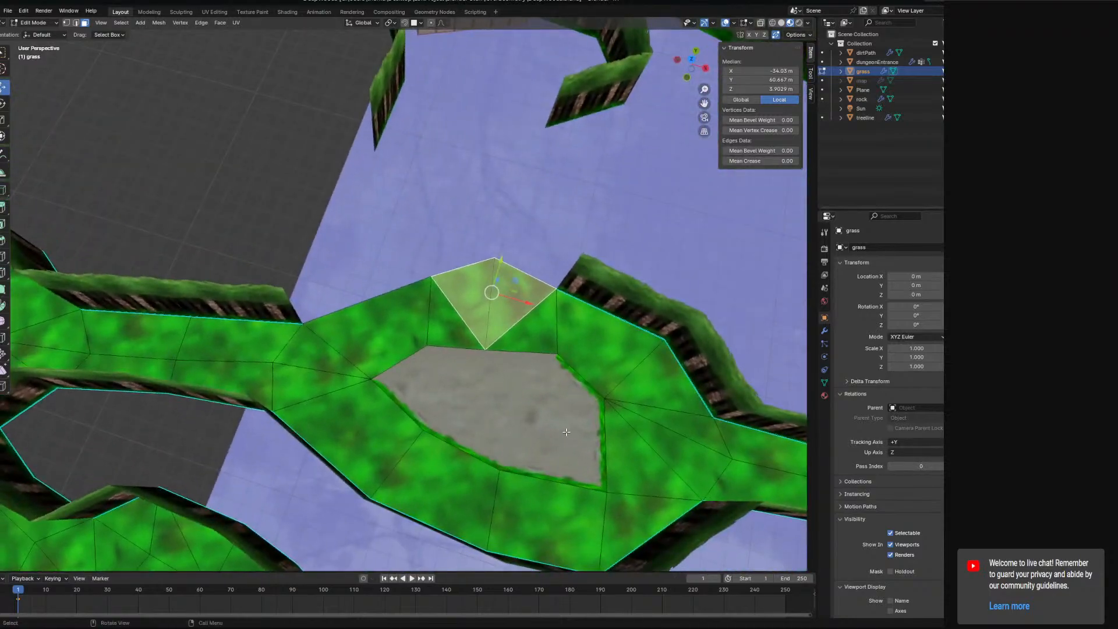
{"action": "scroll", "coordinate": [644, 430], "scroll_direction": "up", "scroll_amount": 3}
{"action": "middle_click_drag", "start_coordinate": [644, 429], "coordinate": [513, 378], "text": "shift"}
{"action": "middle_click_drag", "start_coordinate": [382, 302], "coordinate": [490, 322], "text": "shift"}
{"action": "left_click", "coordinate": [76, 23]}
{"action": "left_click", "coordinate": [280, 268]}
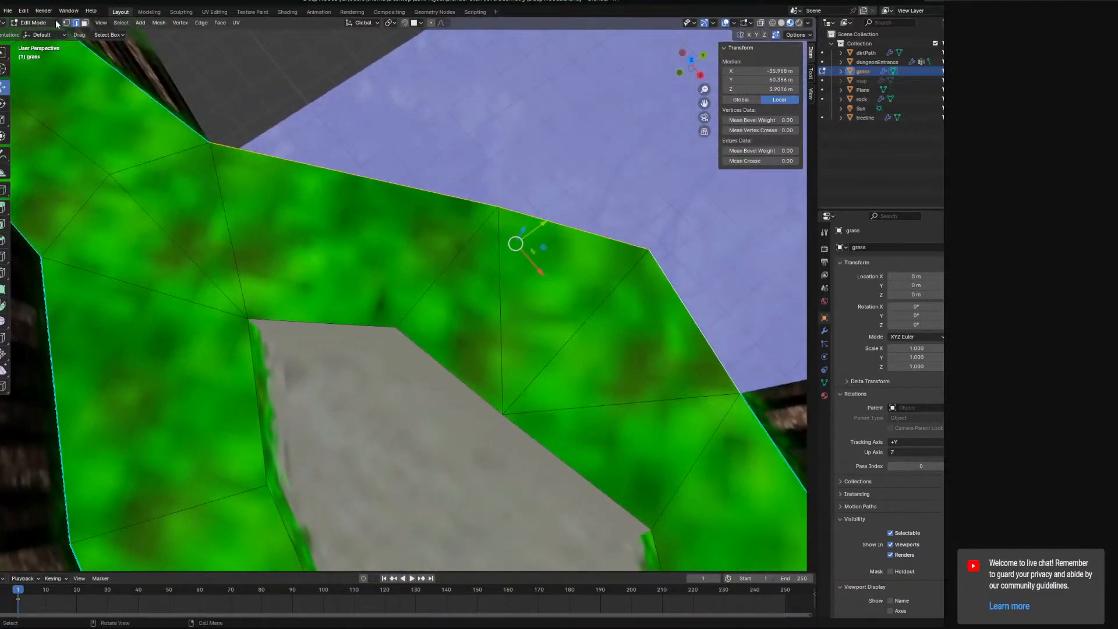
Move the inner vertex of the open grass border about -2.15 m in X and 0.24 m in Y
{"action": "left_click", "coordinate": [469, 196]}
{"action": "left_click", "coordinate": [66, 22]}
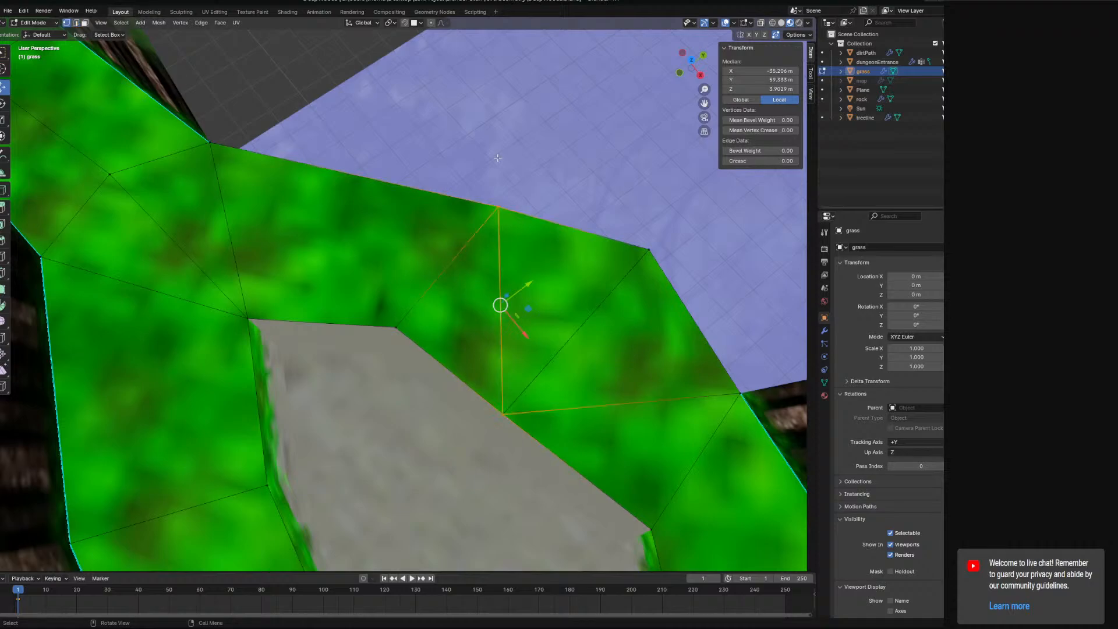
{"action": "left_click", "coordinate": [498, 207]}
{"action": "middle_click_drag", "start_coordinate": [514, 213], "coordinate": [512, 246]}
{"action": "middle_click_drag", "start_coordinate": [499, 347], "coordinate": [394, 425], "text": "shift"}
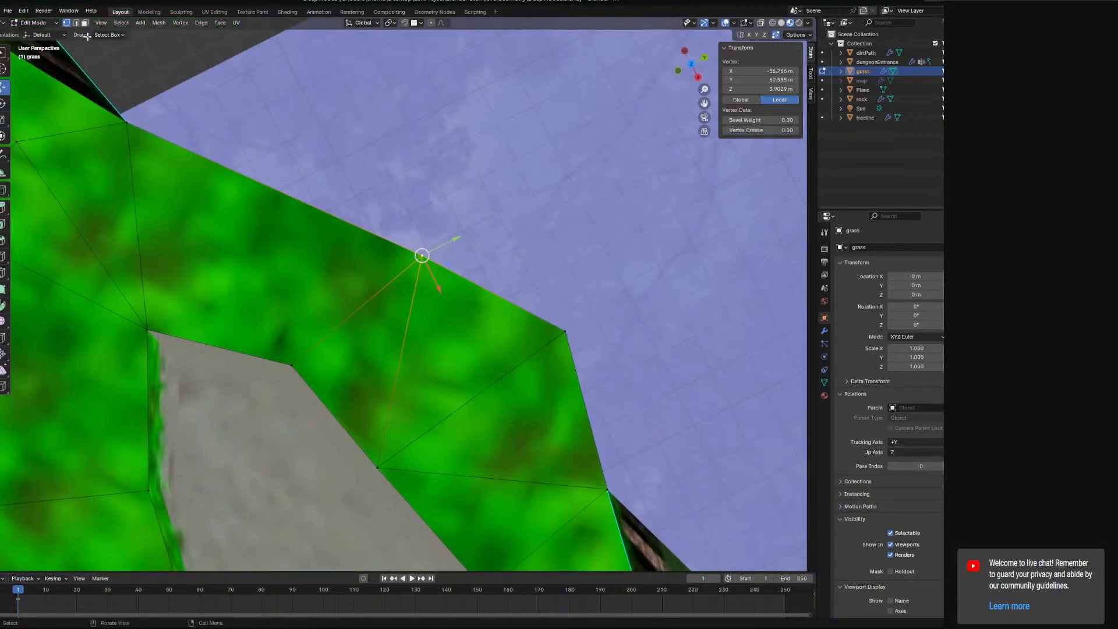
{"action": "left_click_drag", "start_coordinate": [451, 262], "coordinate": [407, 155]}
{"action": "middle_click_drag", "start_coordinate": [451, 315], "coordinate": [274, 211]}
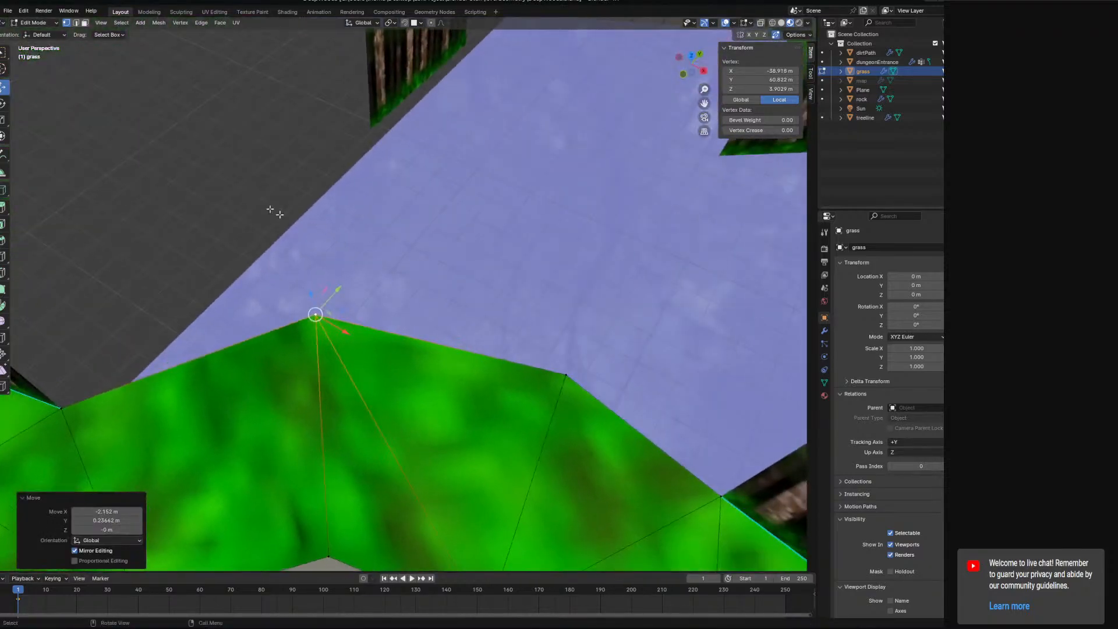
Extrude the three open grass border edges straight up along Z to the height of the neighbouring tree walls
{"action": "left_click", "coordinate": [76, 22]}
{"action": "left_click", "coordinate": [247, 326]}
{"action": "left_click", "coordinate": [397, 330], "text": "shift"}
{"action": "left_click", "coordinate": [613, 409], "text": "shift"}
{"action": "middle_click_drag", "start_coordinate": [573, 425], "coordinate": [583, 326]}
{"action": "key", "text": "g"}
{"action": "key", "text": "z"}
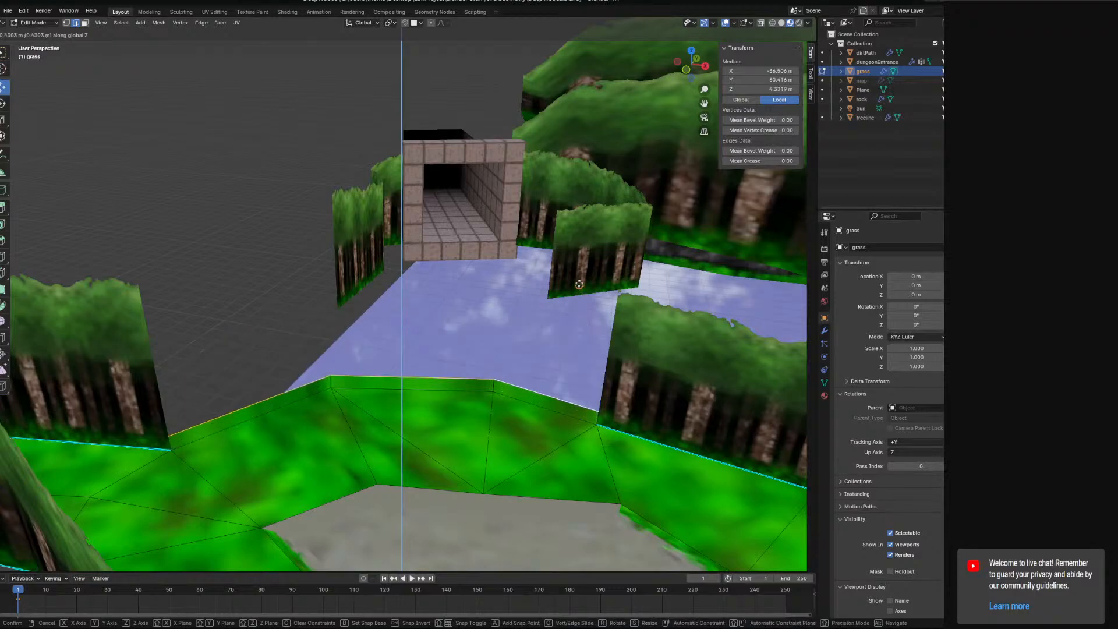
{"action": "left_click", "coordinate": [592, 149]}
Select the treeline and grass objects together and switch both to Edit Mode with face selection
{"action": "left_click", "coordinate": [45, 23]}
{"action": "left_click", "coordinate": [48, 34]}
{"action": "left_click", "coordinate": [94, 294]}
{"action": "left_click", "coordinate": [230, 306], "text": "shift"}
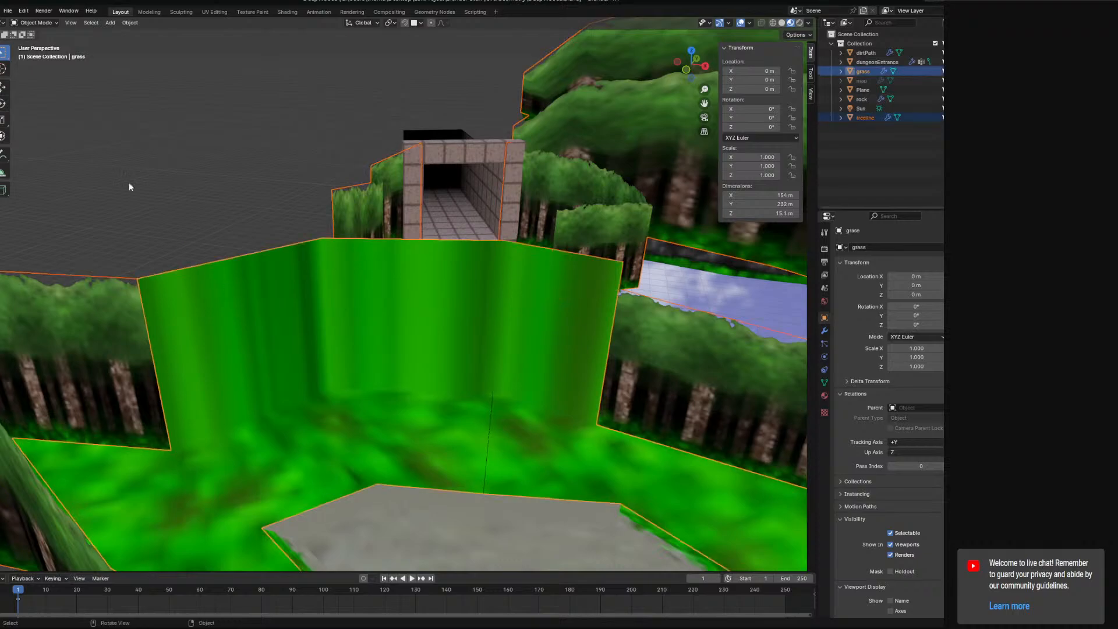
{"action": "left_click", "coordinate": [46, 23]}
{"action": "left_click", "coordinate": [47, 44]}
{"action": "left_click", "coordinate": [298, 296]}
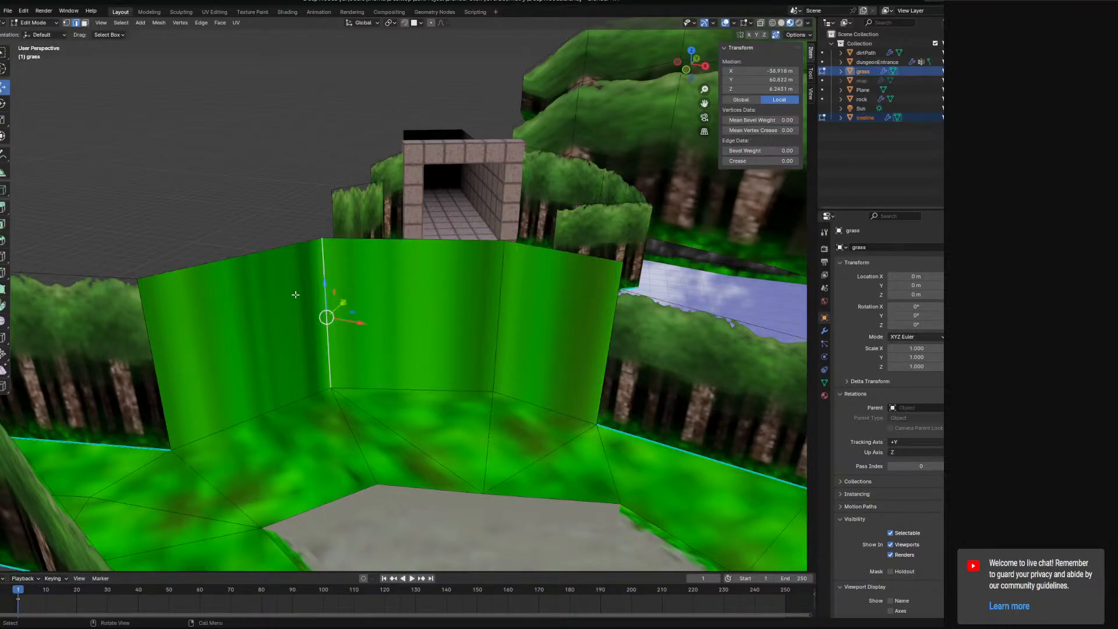
{"action": "left_click", "coordinate": [85, 23]}
Delete the slanted triangular treeline face that cuts across the corner of the grass
{"action": "middle_click_drag", "start_coordinate": [487, 311], "coordinate": [349, 317]}
{"action": "scroll", "coordinate": [474, 337], "scroll_direction": "down", "scroll_amount": 7}
{"action": "scroll", "coordinate": [464, 409], "scroll_direction": "up", "scroll_amount": 6}
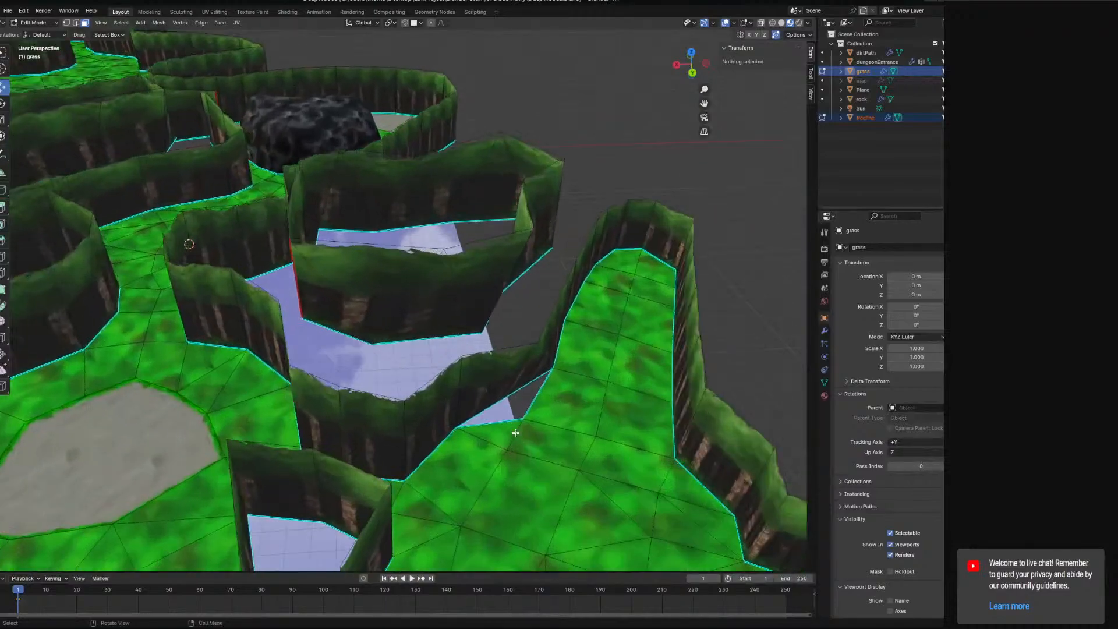
{"action": "middle_click_drag", "start_coordinate": [401, 401], "coordinate": [348, 340], "text": "shift"}
{"action": "scroll", "coordinate": [348, 340], "scroll_direction": "up", "scroll_amount": 1}
{"action": "left_click", "coordinate": [487, 334]}
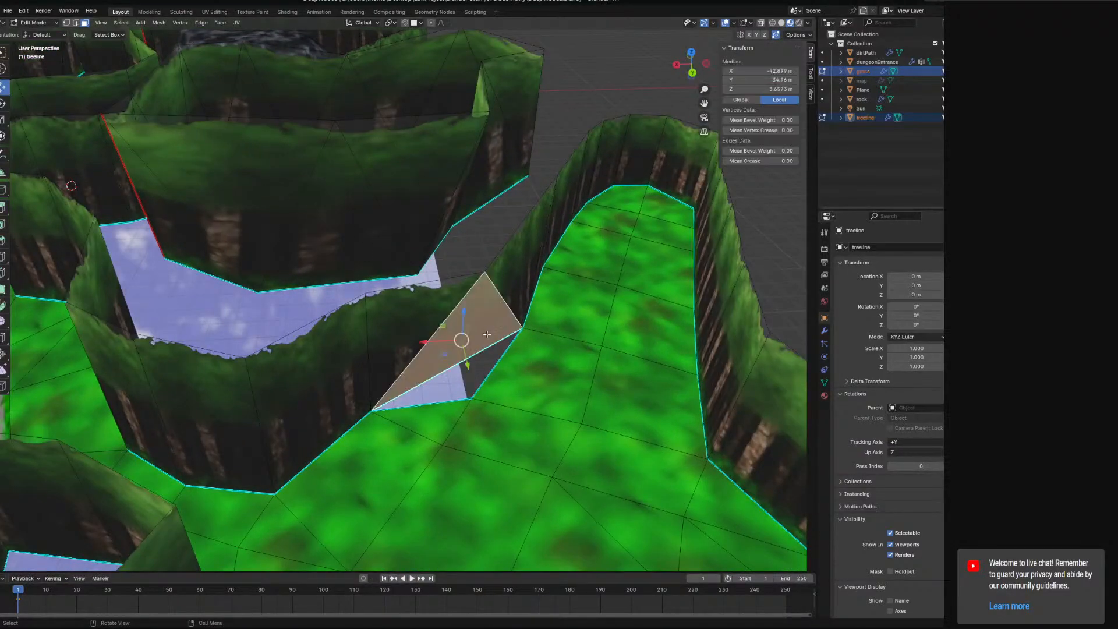
{"action": "key", "text": "x"}
{"action": "left_click", "coordinate": [488, 338]}
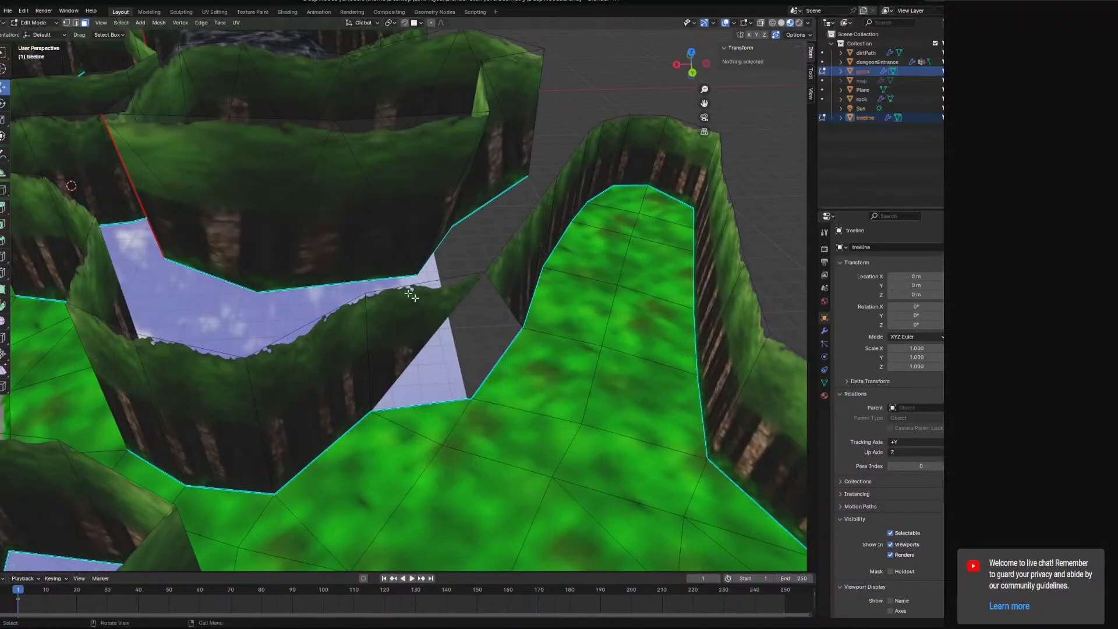
Extrude the treeline's top vertex above the gap about 4.3 m down along Z to the grass corner
{"action": "left_click", "coordinate": [67, 22]}
{"action": "middle_click_drag", "start_coordinate": [477, 299], "coordinate": [435, 240]}
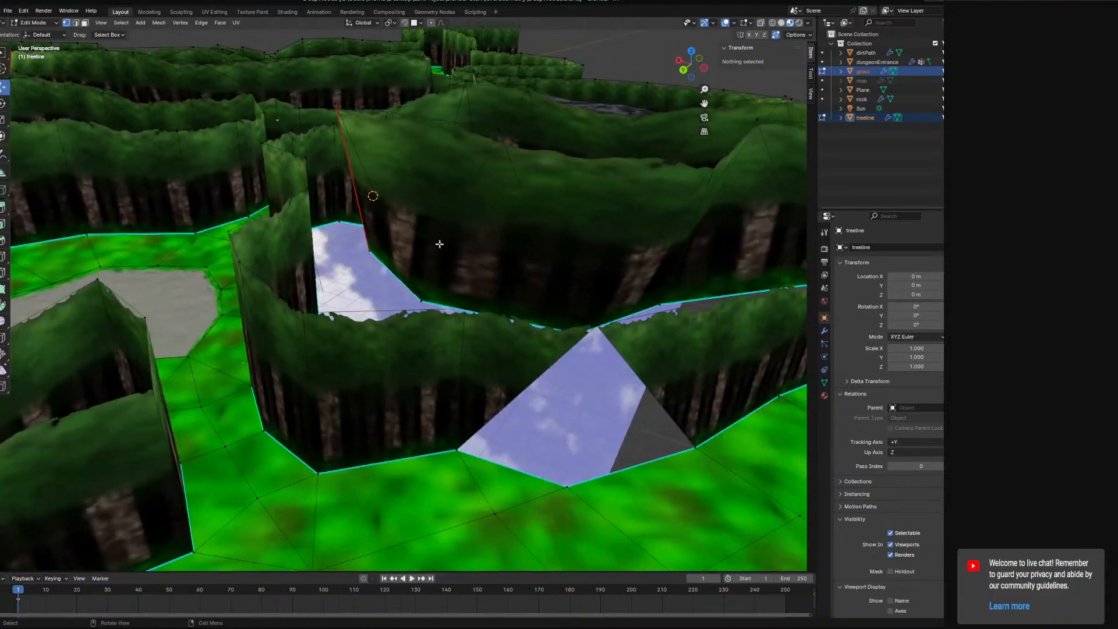
{"action": "left_click", "coordinate": [606, 331]}
{"action": "middle_click_drag", "start_coordinate": [606, 331], "coordinate": [540, 303], "text": "shift"}
{"action": "scroll", "coordinate": [541, 302], "scroll_direction": "up", "scroll_amount": 1}
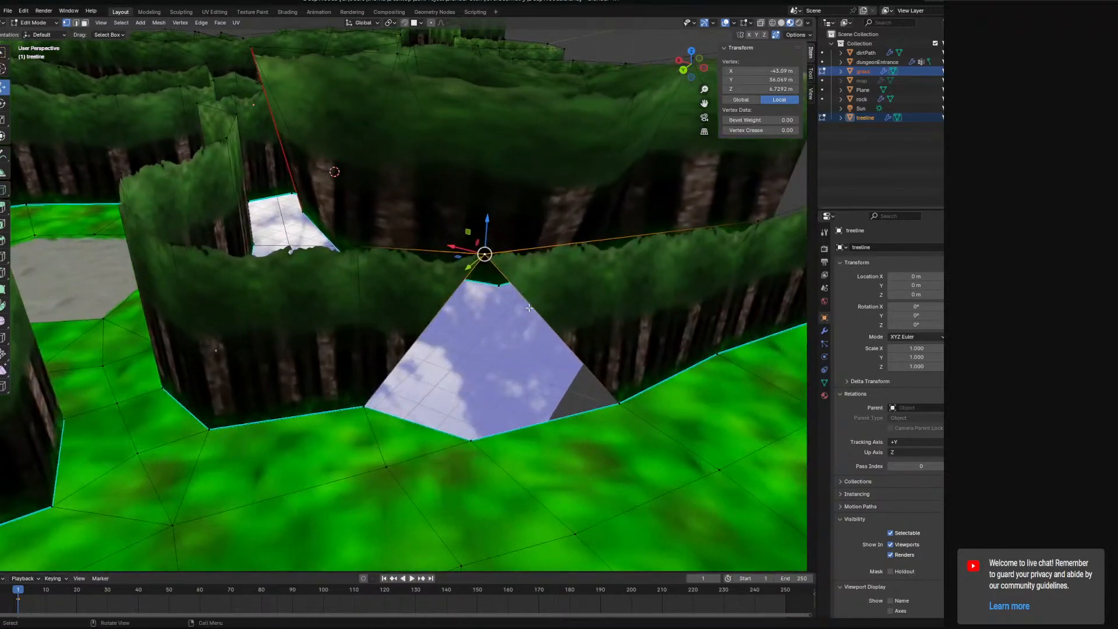
{"action": "key", "text": "g"}
{"action": "key", "text": "z"}
{"action": "key", "text": "ctrl"}
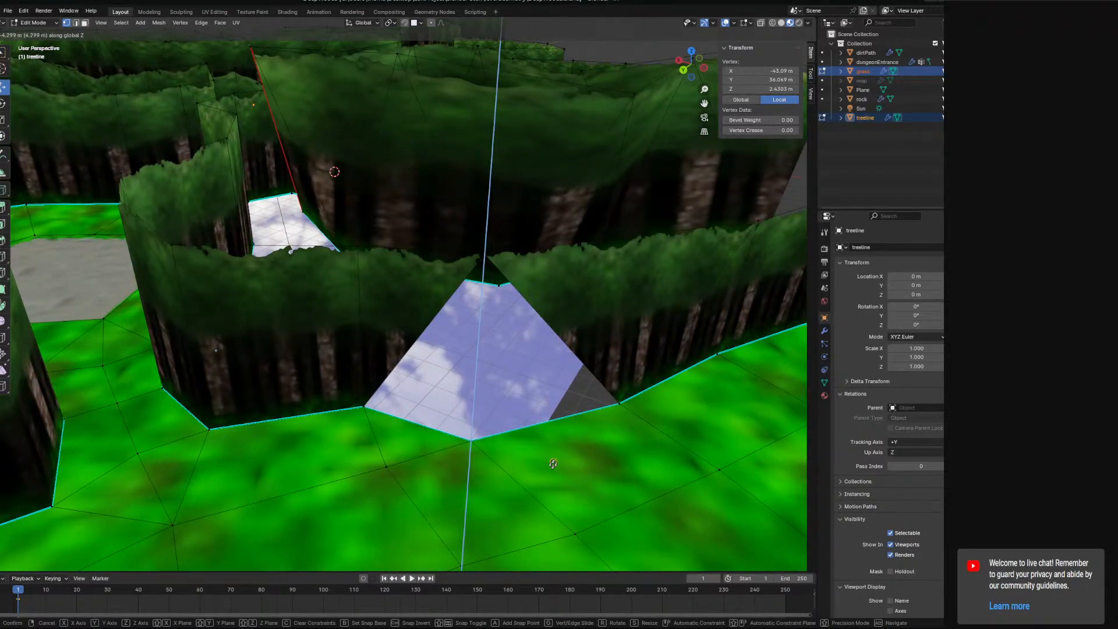
{"action": "left_click", "coordinate": [536, 505]}
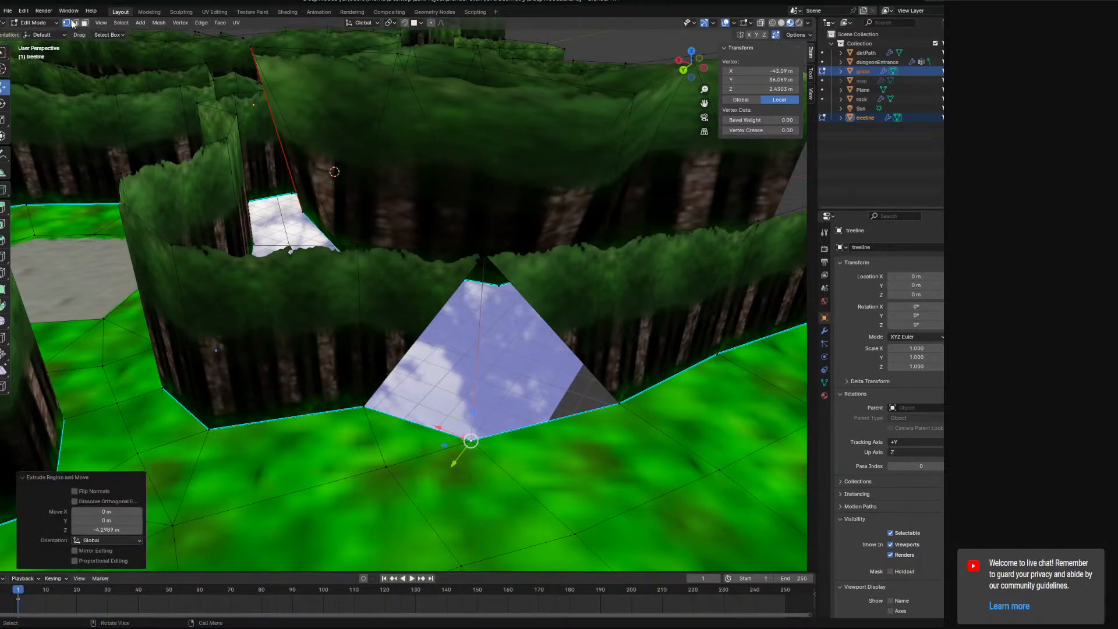
Fill the treeline gap with a triangular face on each side of the extruded vertical edge
{"action": "key", "text": "3"}
{"action": "left_click", "coordinate": [421, 314]}
{"action": "left_click", "coordinate": [66, 23]}
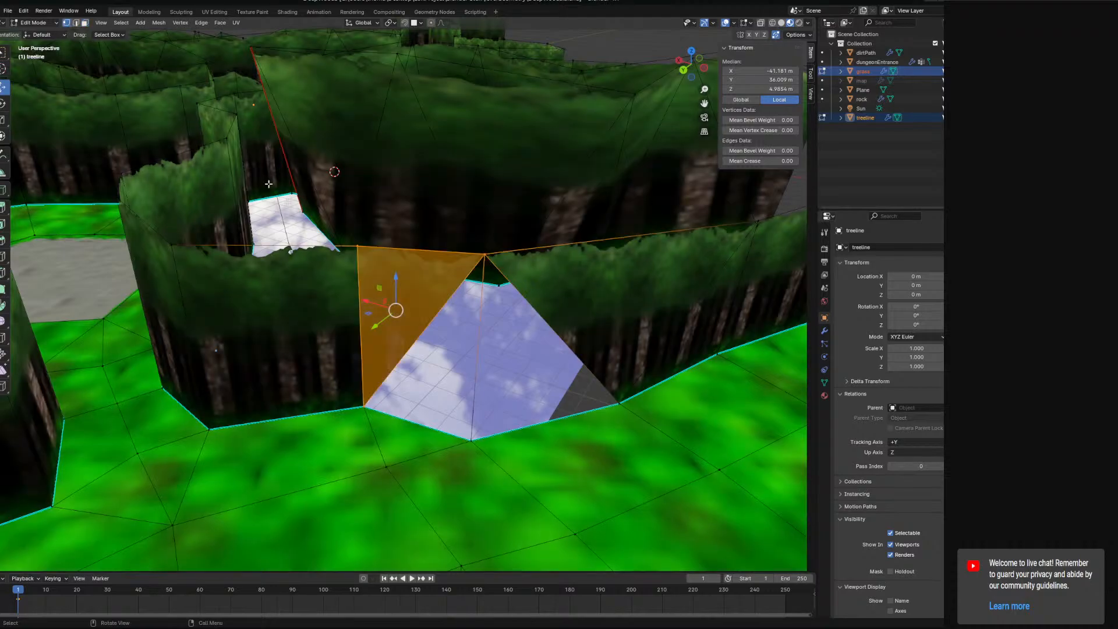
{"action": "left_click", "coordinate": [389, 421]}
{"action": "left_click", "coordinate": [471, 438], "text": "ctrl"}
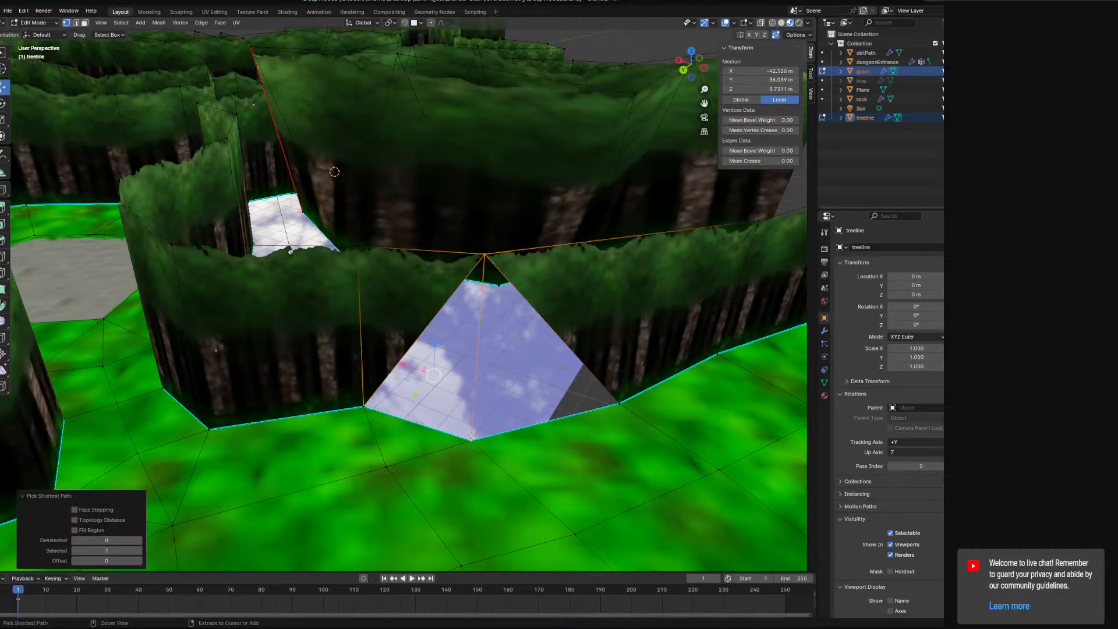
{"action": "key", "text": "f"}
{"action": "left_click", "coordinate": [621, 401]}
{"action": "left_click", "coordinate": [473, 436], "text": "ctrl"}
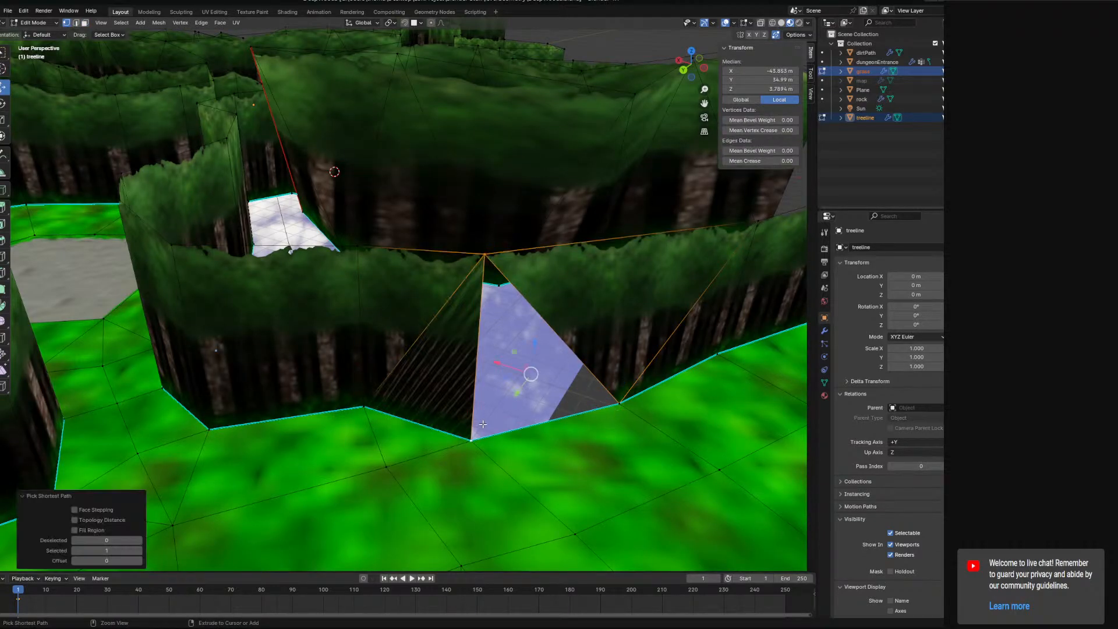
{"action": "key", "text": "f"}
Select the treeline triangles filling the gap together with the adjoining wall faces on both sides, using face selection
{"action": "left_click", "coordinate": [85, 22]}
{"action": "left_click", "coordinate": [414, 305]}
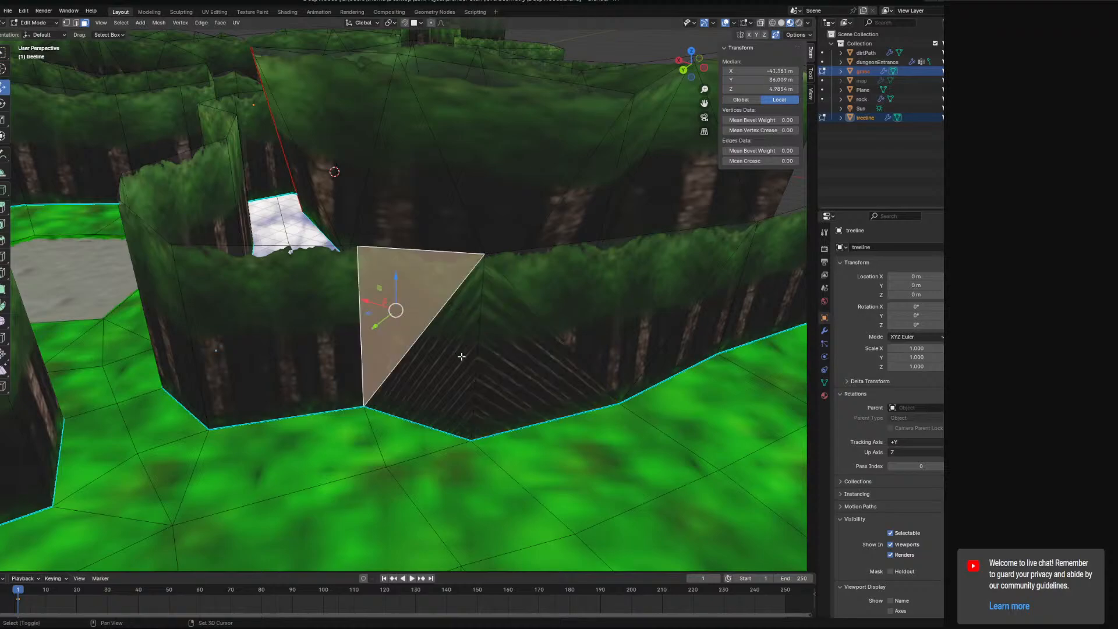
{"action": "left_click", "coordinate": [481, 358], "text": "shift"}
{"action": "left_click", "coordinate": [444, 335], "text": "shift"}
{"action": "left_click", "coordinate": [590, 309], "text": "shift"}
{"action": "left_click", "coordinate": [326, 326], "text": "shift"}
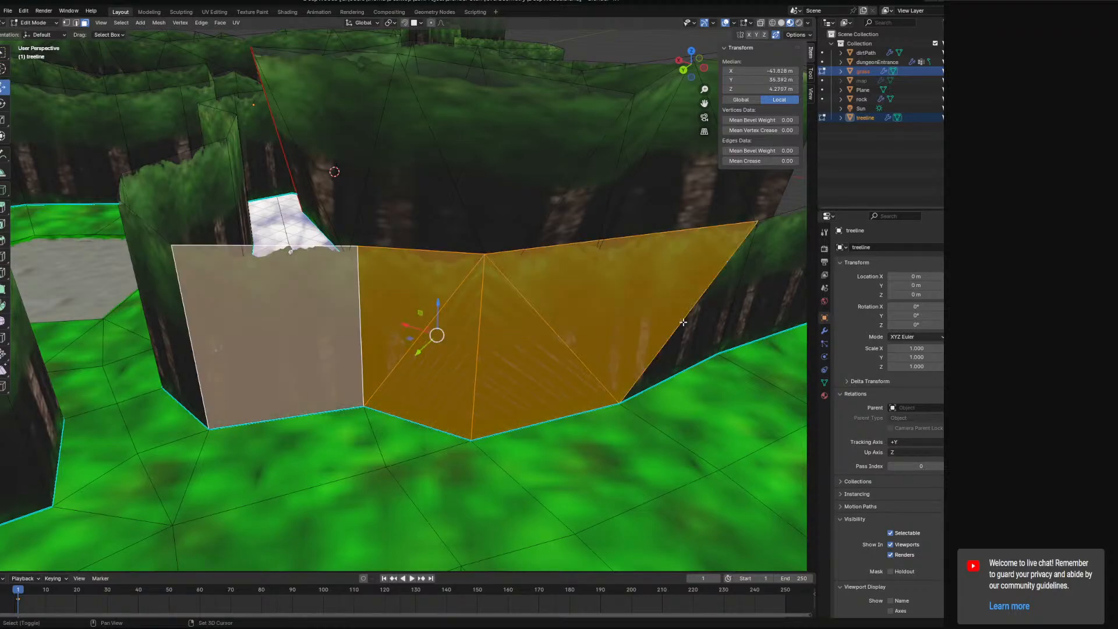
{"action": "left_click", "coordinate": [684, 324], "text": "shift"}
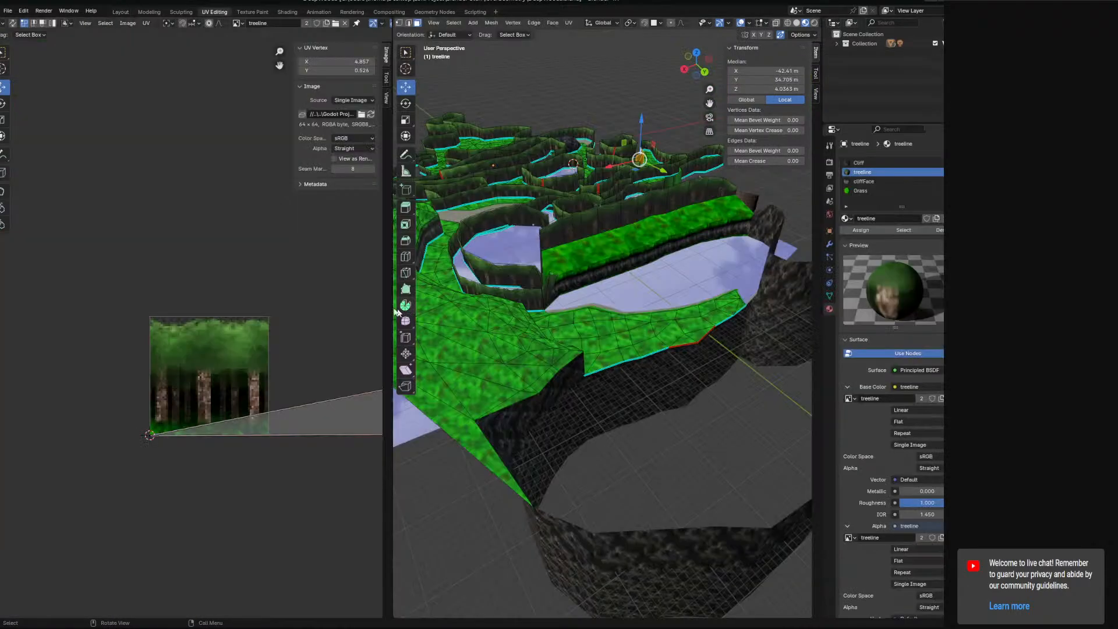
Move the selected faces' stray UV vertex onto the lower edge of the treeline UV strip in UV Editing and save the file
{"action": "scroll", "coordinate": [322, 446], "scroll_direction": "down", "scroll_amount": 2}
{"action": "middle_click_drag", "start_coordinate": [322, 446], "coordinate": [77, 414]}
{"action": "scroll", "coordinate": [125, 408], "scroll_direction": "up", "scroll_amount": 1}
{"action": "scroll", "coordinate": [175, 413], "scroll_direction": "down", "scroll_amount": 2}
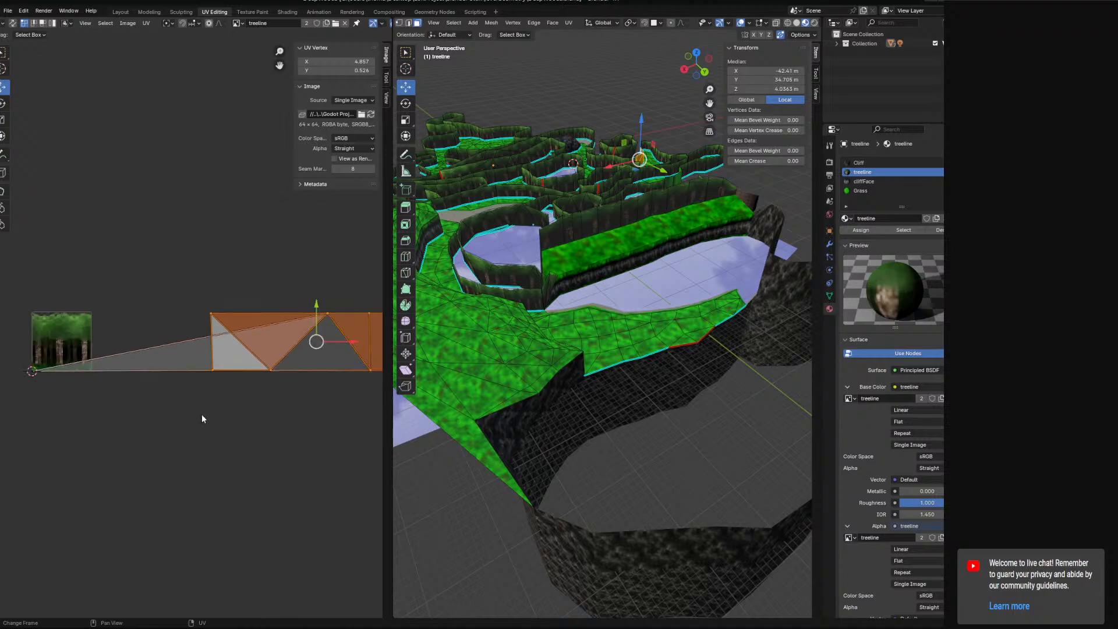
{"action": "key", "text": "g"}
{"action": "left_click_drag", "start_coordinate": [321, 378], "coordinate": [337, 375]}
{"action": "left_click_drag", "start_coordinate": [300, 337], "coordinate": [326, 384]}
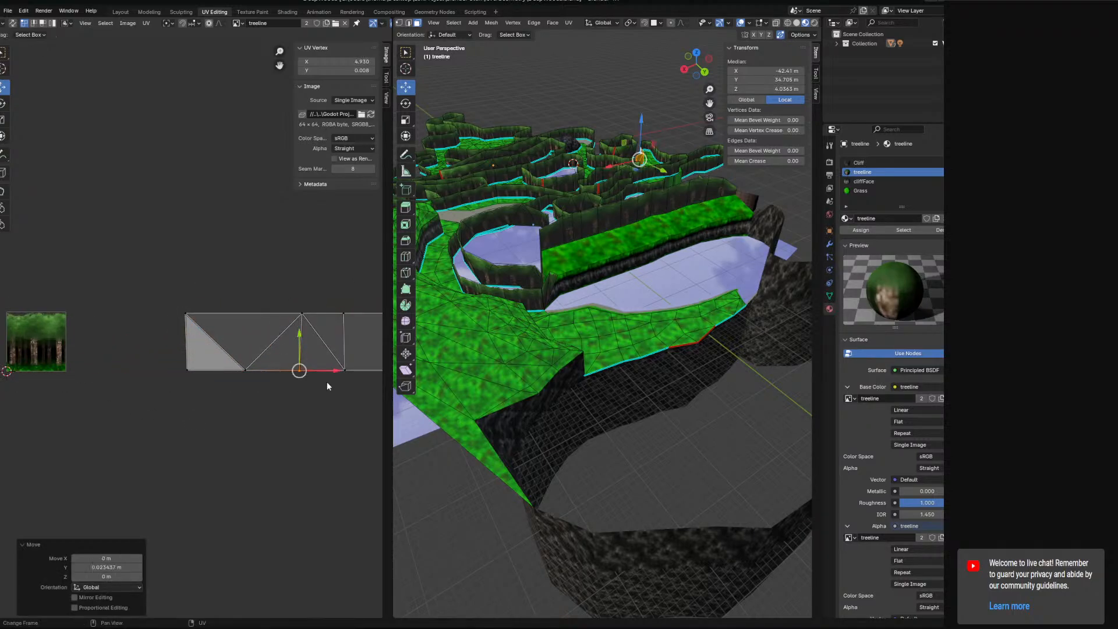
{"action": "scroll", "coordinate": [428, 187], "scroll_direction": "up", "scroll_amount": 5}
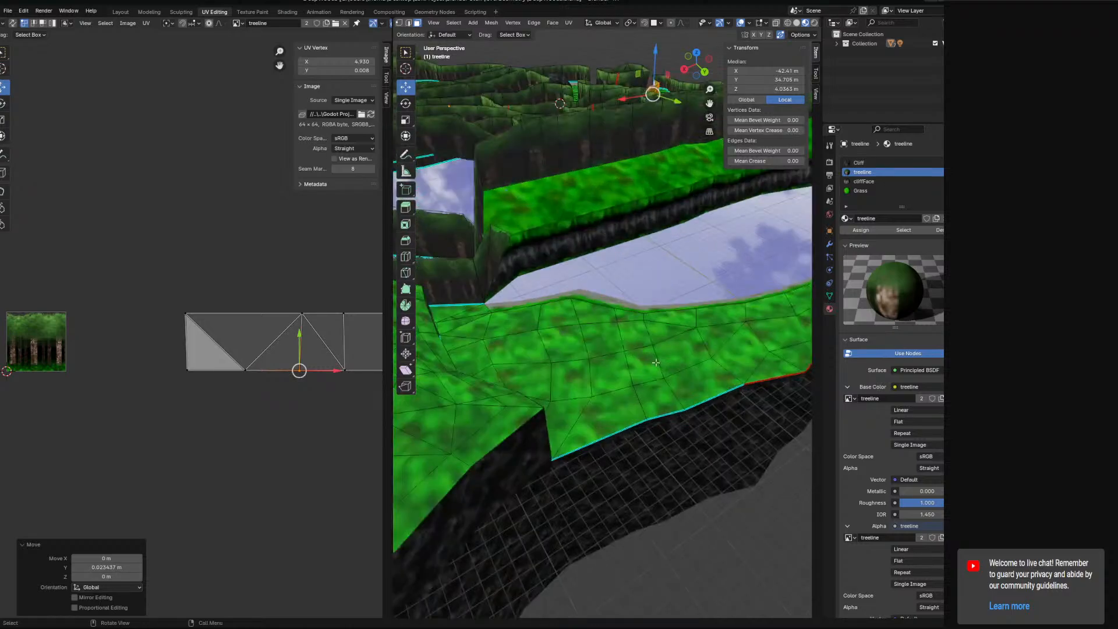
{"action": "key", "text": "ctrl+s"}
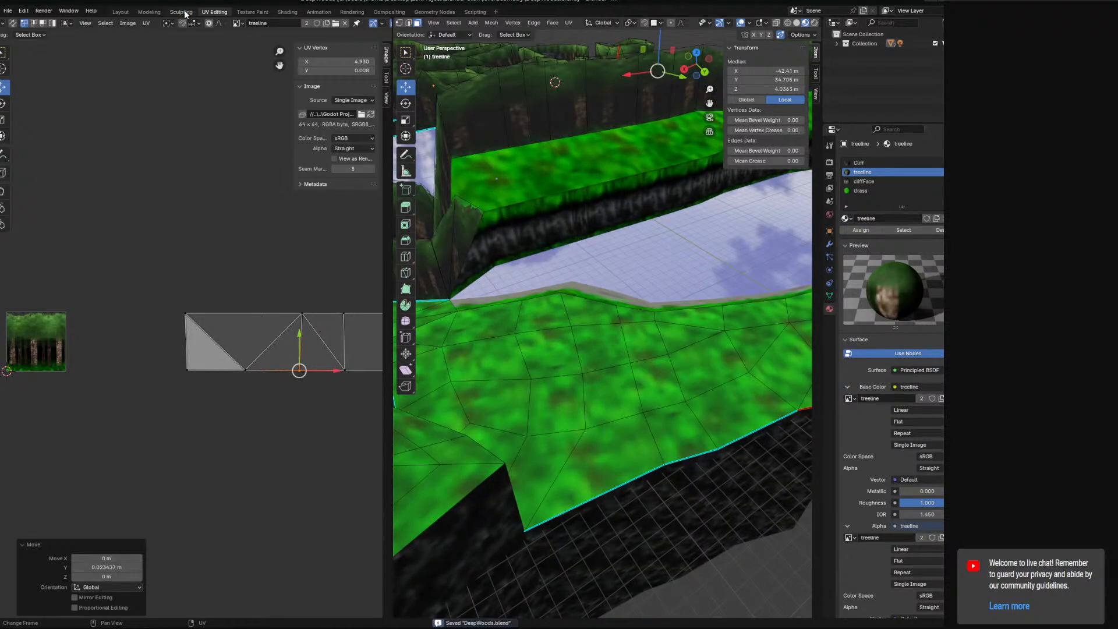
Examine the repaired treeline wall and the green wall facing the dungeon entrance in the Modeling workspace
{"action": "left_click", "coordinate": [184, 12]}
{"action": "left_click", "coordinate": [150, 13]}
{"action": "middle_click_drag", "start_coordinate": [415, 375], "coordinate": [484, 399]}
{"action": "scroll", "coordinate": [501, 382], "scroll_direction": "down", "scroll_amount": 3}
{"action": "scroll", "coordinate": [445, 391], "scroll_direction": "up", "scroll_amount": 4}
{"action": "scroll", "coordinate": [444, 392], "scroll_direction": "up", "scroll_amount": 3}
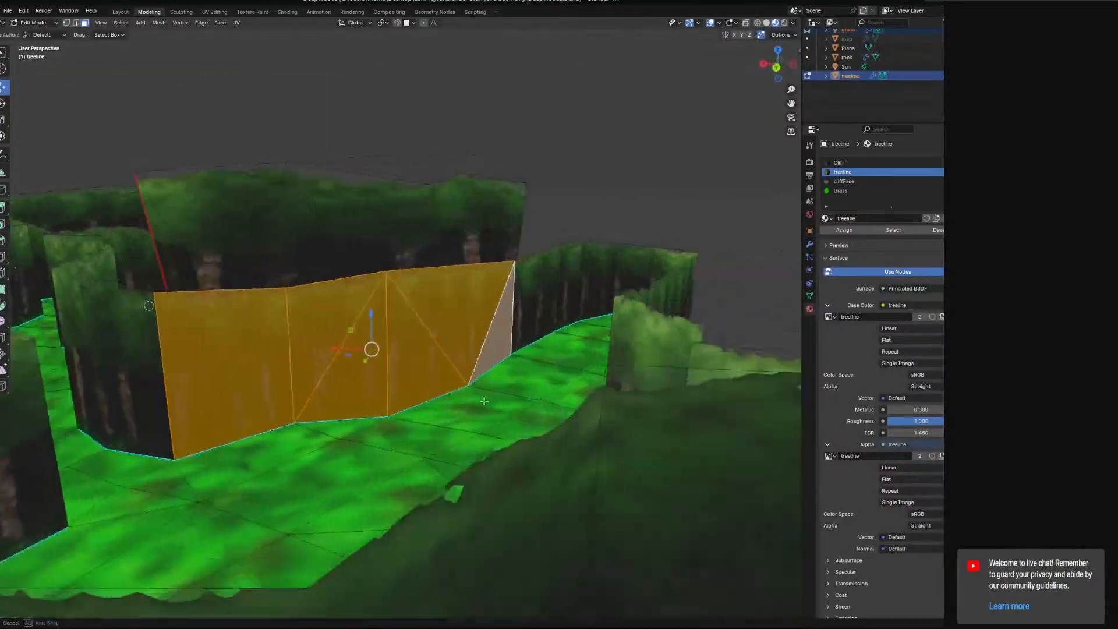
{"action": "scroll", "coordinate": [468, 399], "scroll_direction": "up", "scroll_amount": 4}
{"action": "left_click", "coordinate": [314, 78]}
{"action": "middle_click_drag", "start_coordinate": [398, 416], "coordinate": [547, 326], "text": "shift"}
{"action": "scroll", "coordinate": [486, 344], "scroll_direction": "down", "scroll_amount": 5}
{"action": "scroll", "coordinate": [521, 385], "scroll_direction": "down", "scroll_amount": 3}
{"action": "scroll", "coordinate": [561, 281], "scroll_direction": "up", "scroll_amount": 5}
{"action": "scroll", "coordinate": [560, 281], "scroll_direction": "down", "scroll_amount": 5}
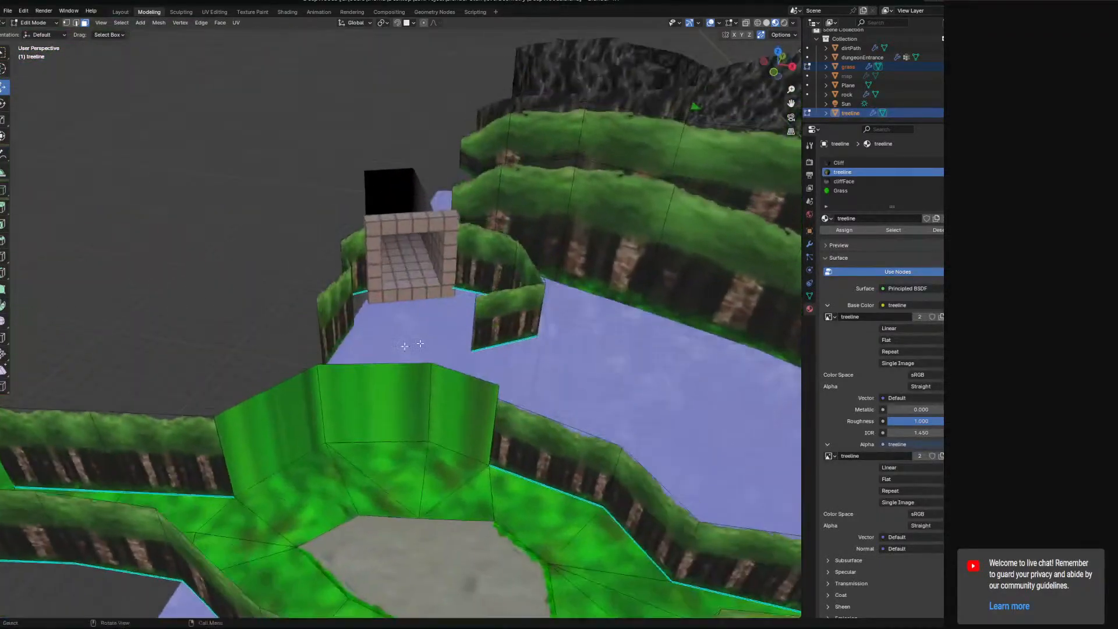
Separate the three upright grass faces in front of the dungeon entrance into their own object
{"action": "left_click", "coordinate": [300, 423]}
{"action": "left_click", "coordinate": [375, 411], "text": "shift"}
{"action": "left_click", "coordinate": [452, 417], "text": "shift"}
{"action": "right_click", "coordinate": [438, 417]}
{"action": "mouse_move", "coordinate": [414, 563]}
{"action": "left_click", "coordinate": [473, 564]}
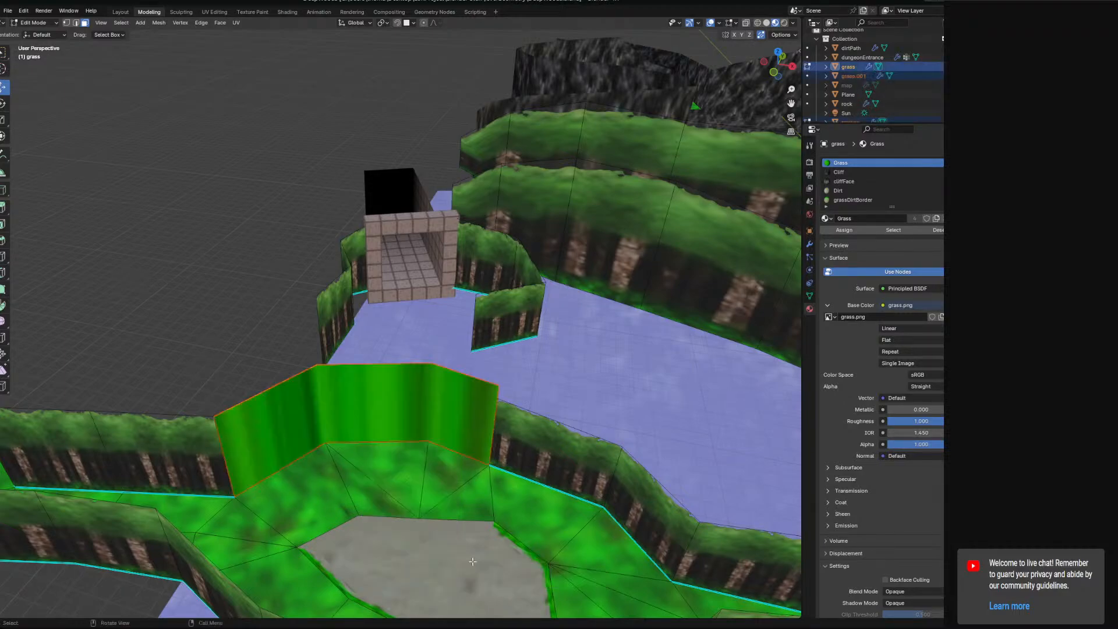
Switch to editing only the separated grass wall object and select its three faces
{"action": "left_click", "coordinate": [151, 437]}
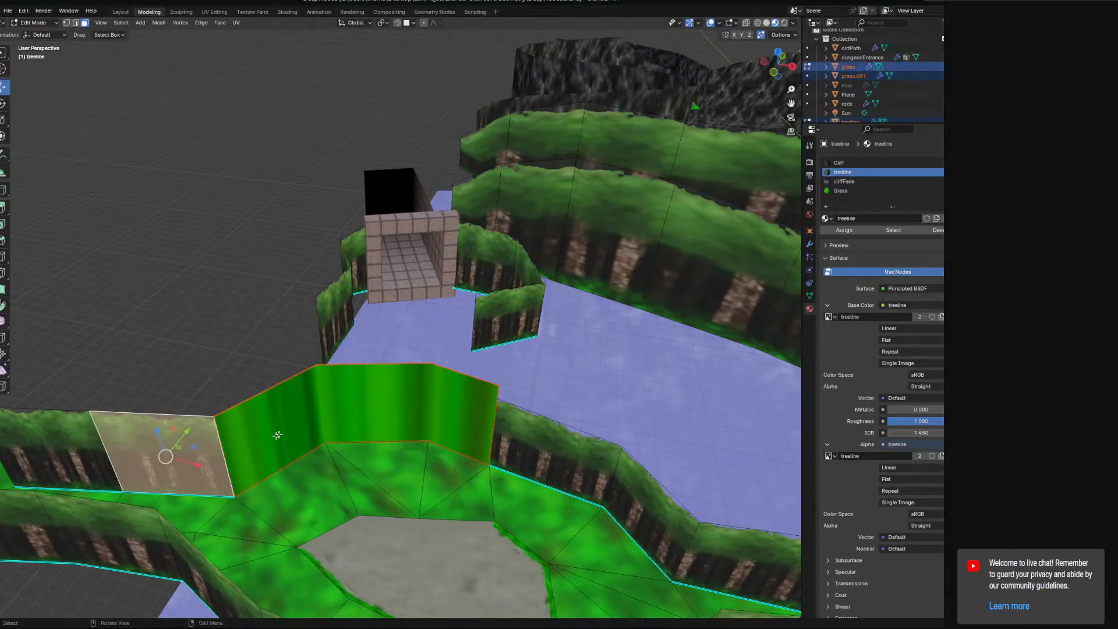
{"action": "left_click", "coordinate": [346, 412]}
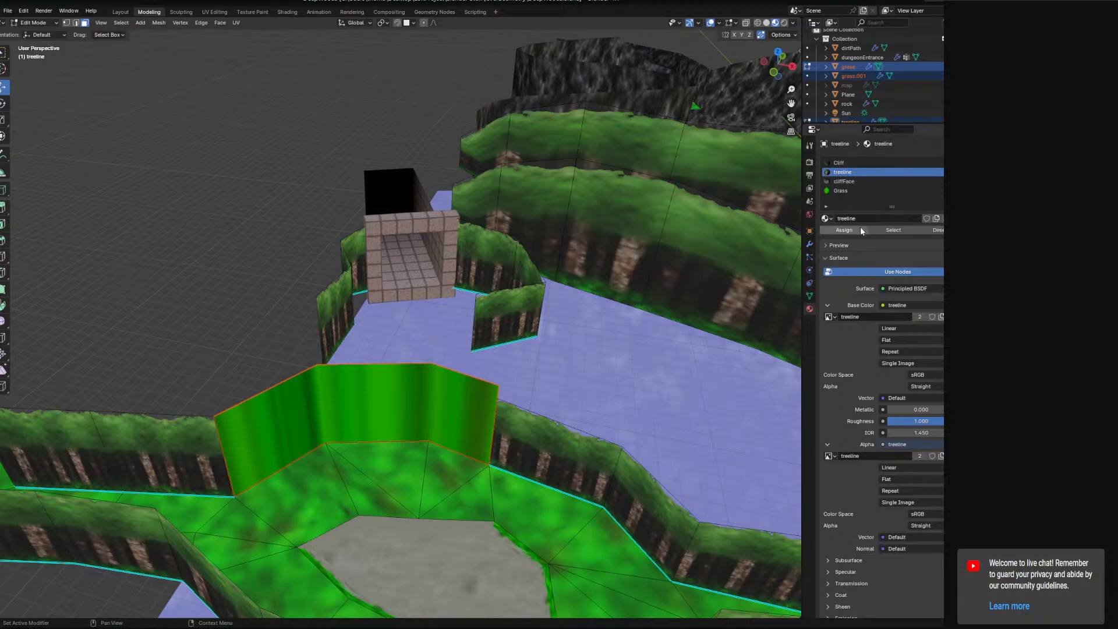
{"action": "left_click", "coordinate": [35, 22]}
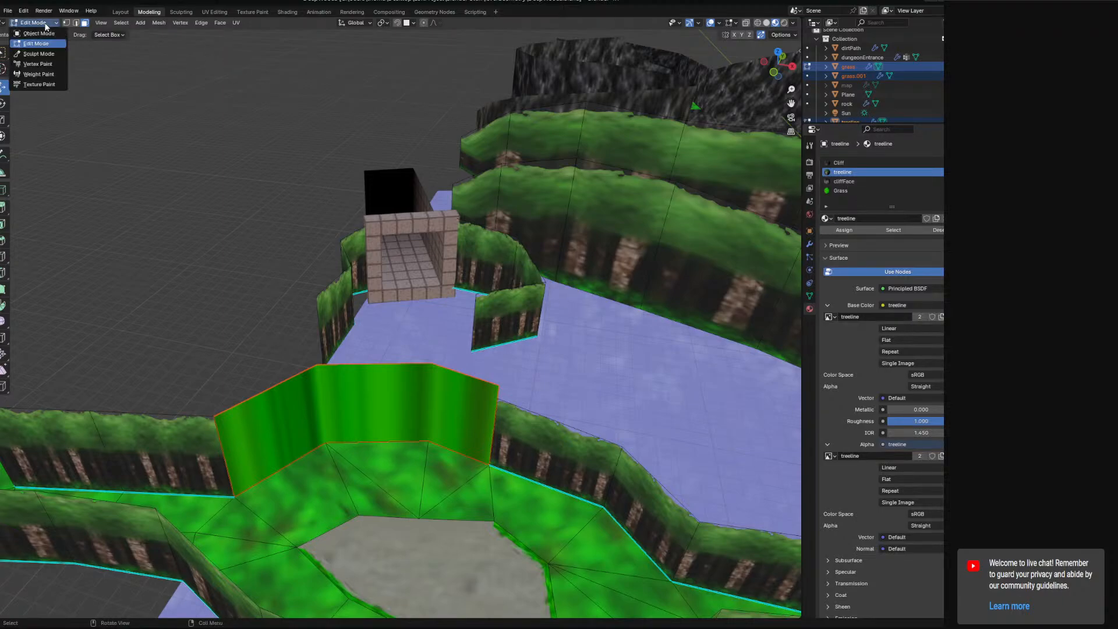
{"action": "left_click", "coordinate": [49, 22]}
{"action": "left_click", "coordinate": [40, 34]}
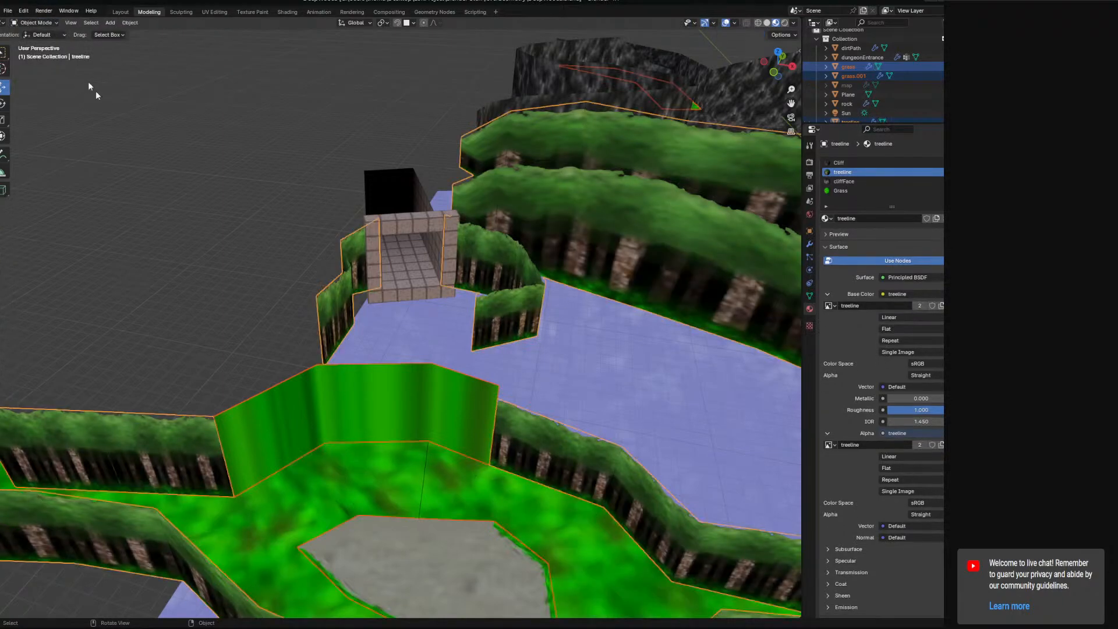
{"action": "left_click", "coordinate": [372, 401]}
{"action": "left_click", "coordinate": [54, 23]}
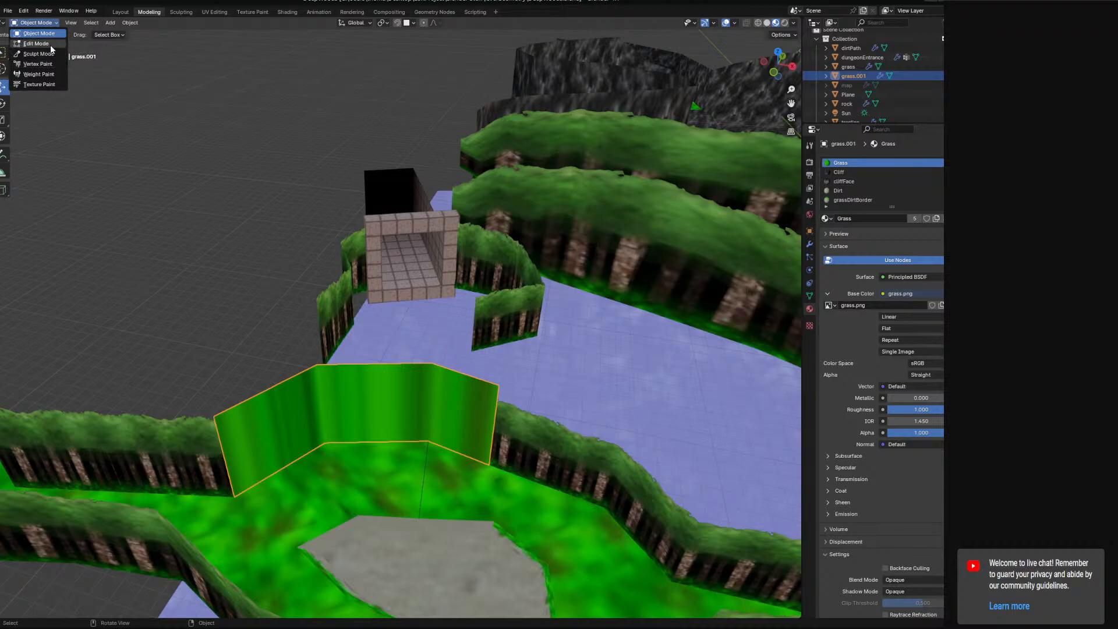
{"action": "left_click", "coordinate": [50, 45]}
{"action": "left_click", "coordinate": [280, 402]}
{"action": "left_click", "coordinate": [366, 402], "text": "shift"}
{"action": "left_click", "coordinate": [458, 401], "text": "shift"}
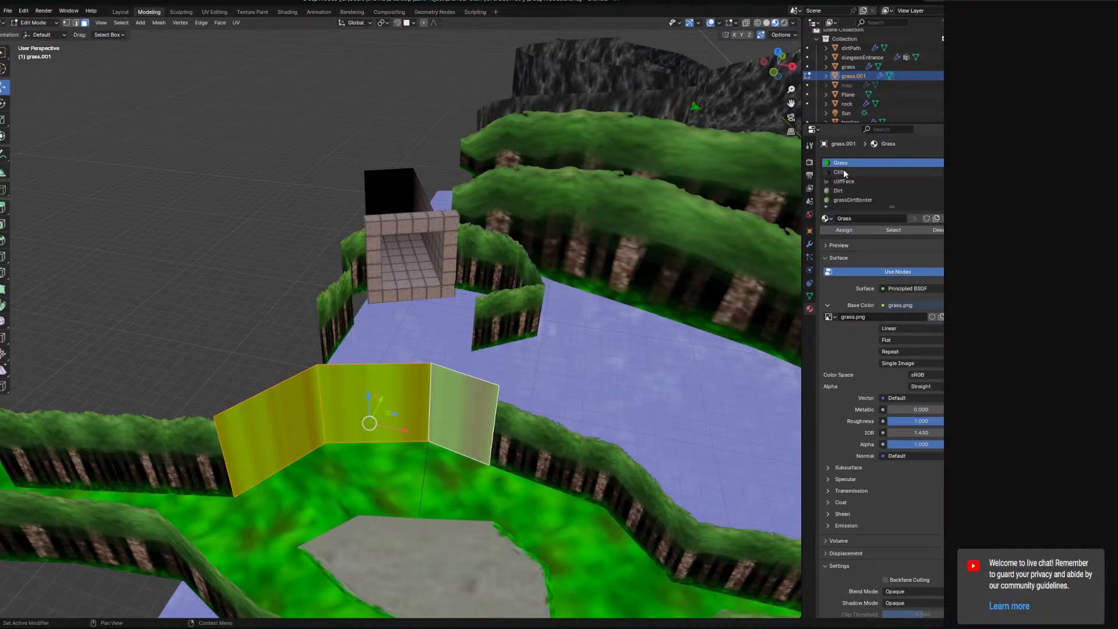
Switch to YouTube Studio, open the live stream's settings and clear "Sayannor Village" from the description
{"action": "left_click", "coordinate": [116, 627]}
{"action": "left_click", "coordinate": [148, 620]}
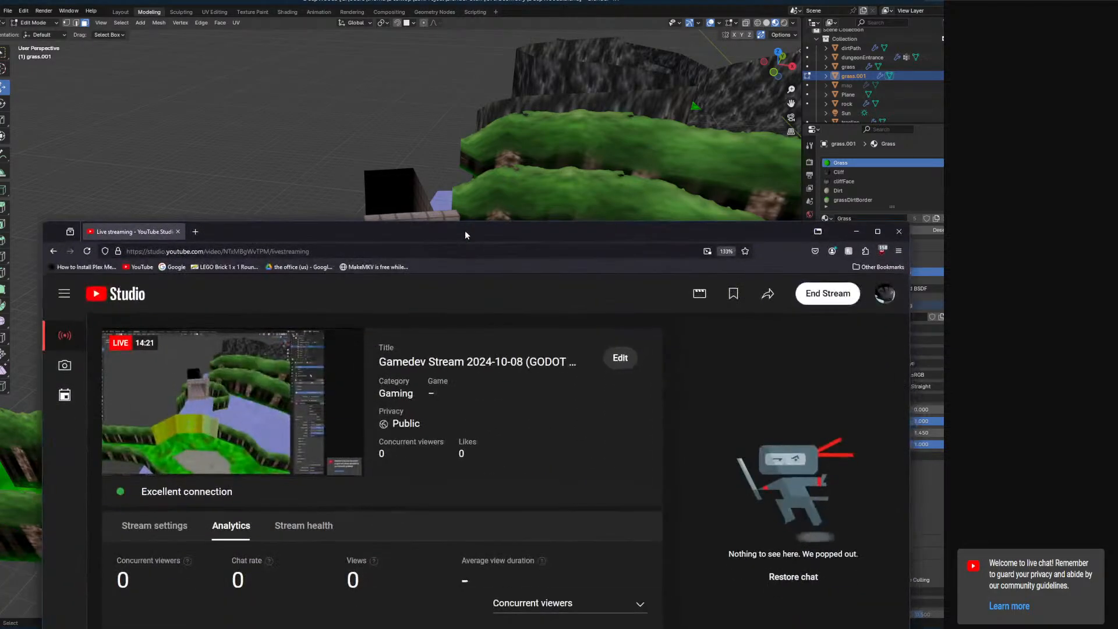
{"action": "left_click", "coordinate": [619, 359]}
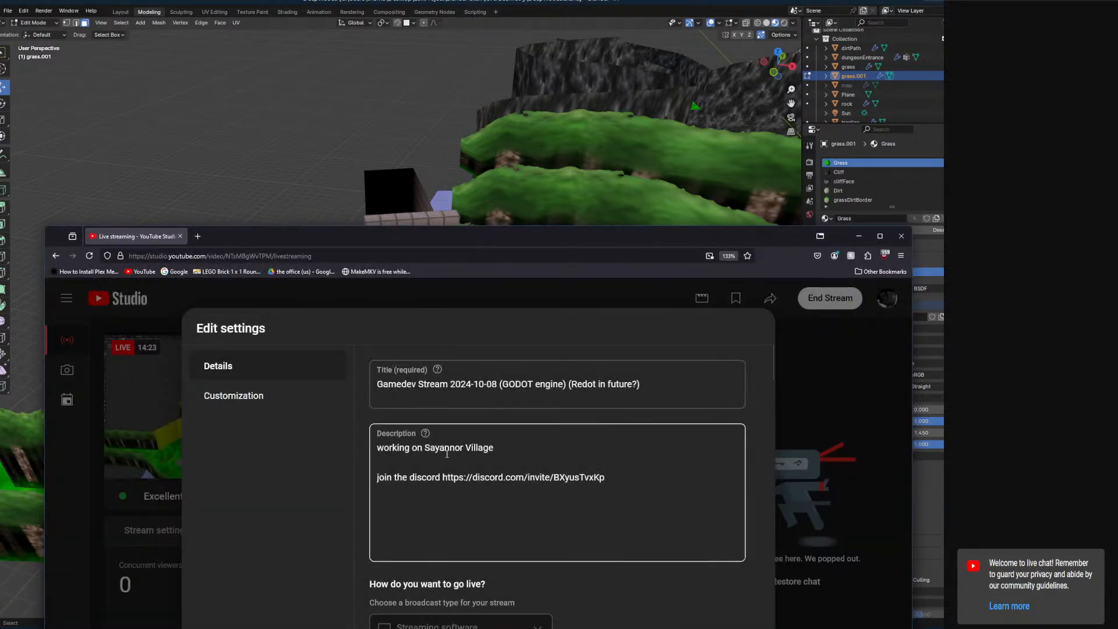
{"action": "left_click_drag", "start_coordinate": [465, 447], "coordinate": [440, 450]}
{"action": "key", "text": "BackSpace"}
{"action": "key", "text": "BackSpace"}
{"action": "key", "text": "BackSpace"}
{"action": "key", "text": "BackSpace"}
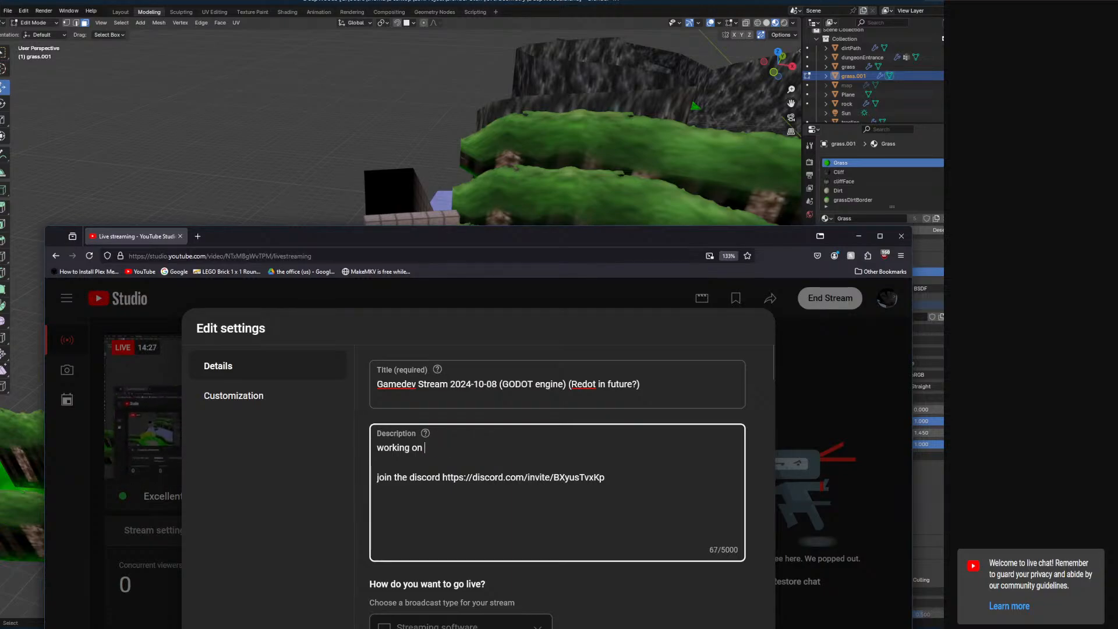
Change the description's opening line to "editing deepWoods level geometry" and move the browser window away from the Blender viewport
{"action": "key", "text": "BackSpace"}
{"action": "key", "text": "BackSpace"}
{"action": "key", "text": "BackSpace"}
{"action": "key", "text": "BackSpace"}
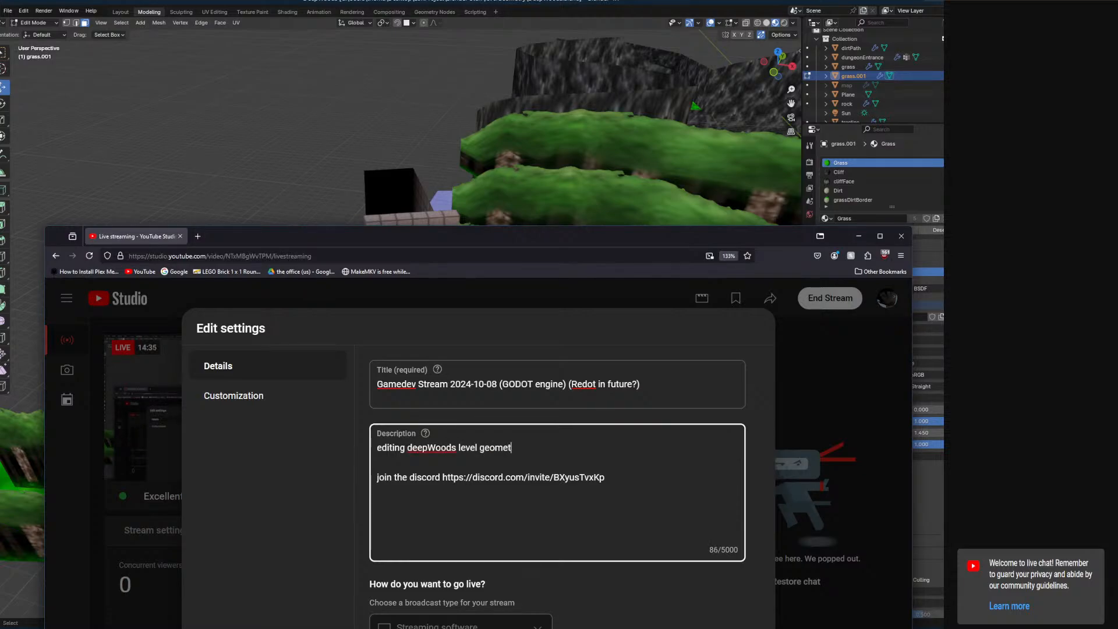
{"action": "key", "text": "Return"}
{"action": "key", "text": "BackSpace"}
{"action": "left_click_drag", "start_coordinate": [643, 237], "coordinate": [637, 612]}
{"action": "left_click", "coordinate": [739, 532]}
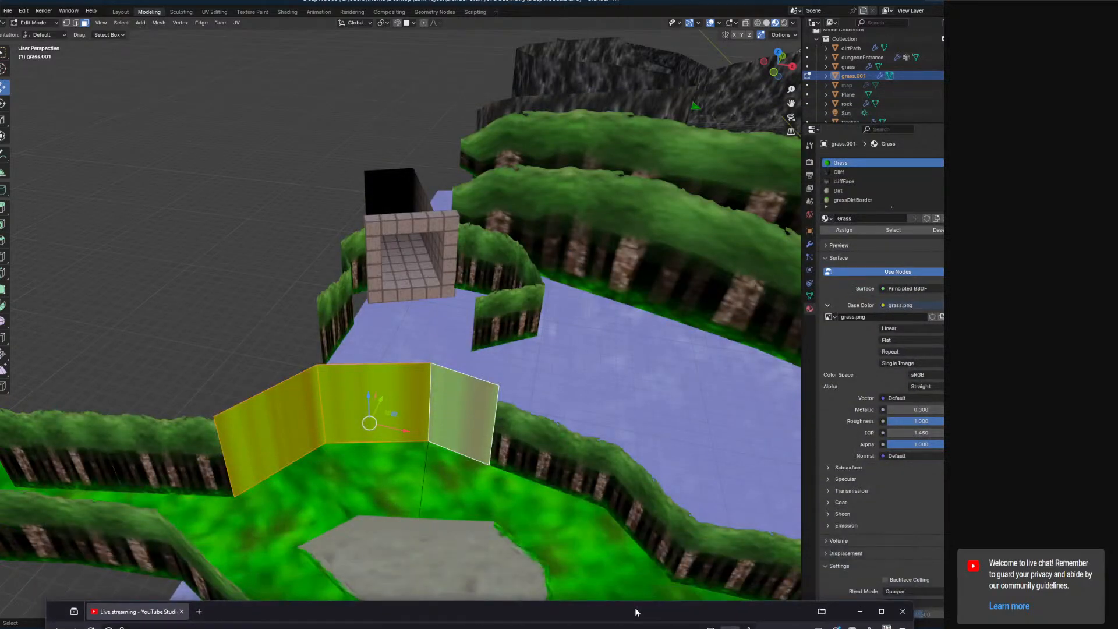
Try to remove the Cliff material slot from the separated wall while its three faces are selected in Edit Mode
{"action": "middle_click_drag", "start_coordinate": [391, 448], "coordinate": [384, 394]}
{"action": "left_click", "coordinate": [366, 387]}
{"action": "left_click", "coordinate": [459, 373], "text": "shift"}
{"action": "left_click", "coordinate": [539, 377], "text": "shift"}
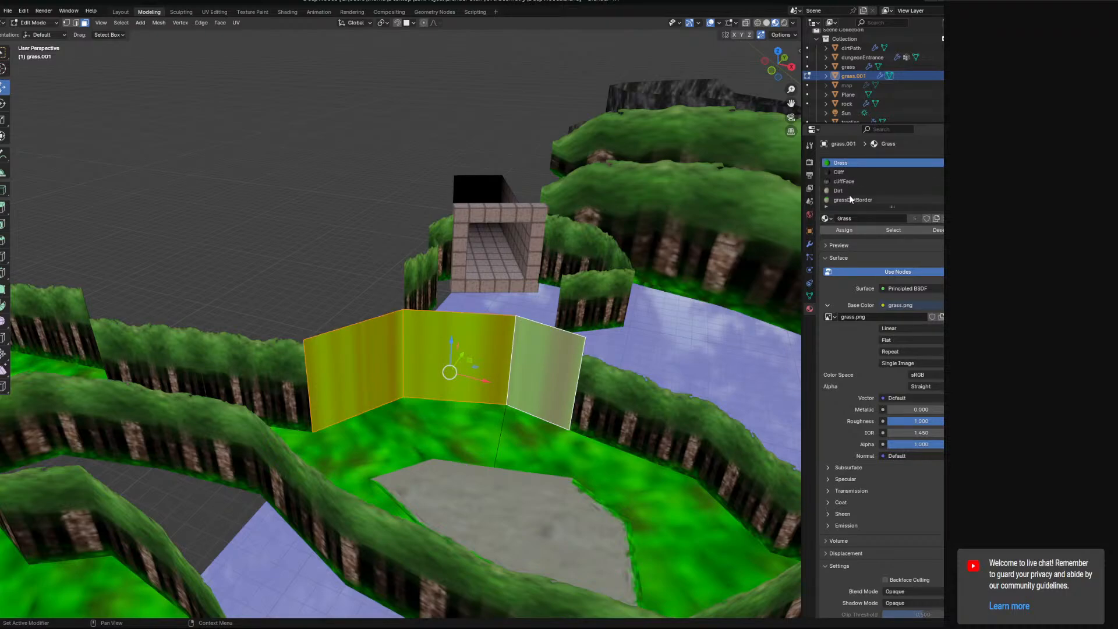
{"action": "scroll", "coordinate": [849, 195], "scroll_direction": "down", "scroll_amount": 1}
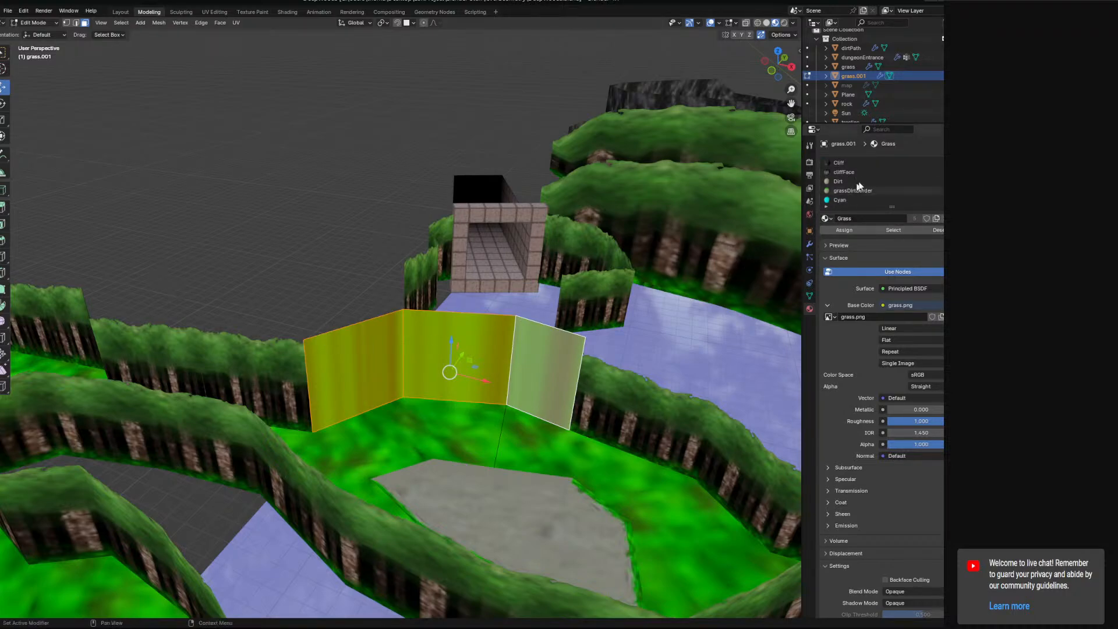
{"action": "left_click", "coordinate": [865, 163]}
{"action": "key", "text": "Delete"}
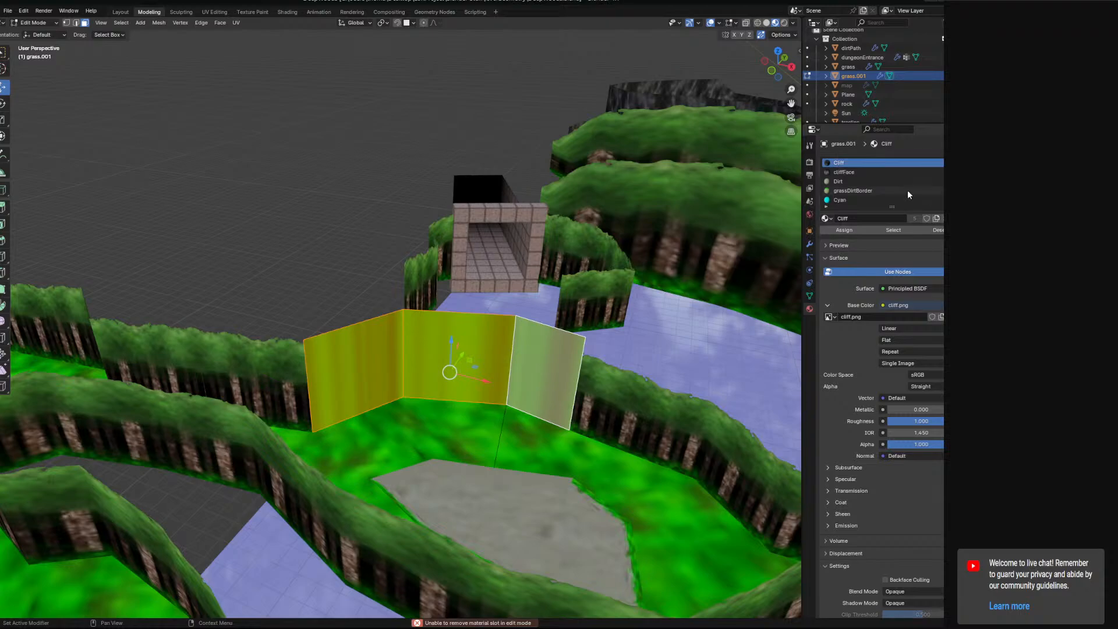
Return to Object Mode and remove every material slot from the separated wall object
{"action": "left_click", "coordinate": [33, 22]}
{"action": "left_click", "coordinate": [35, 32]}
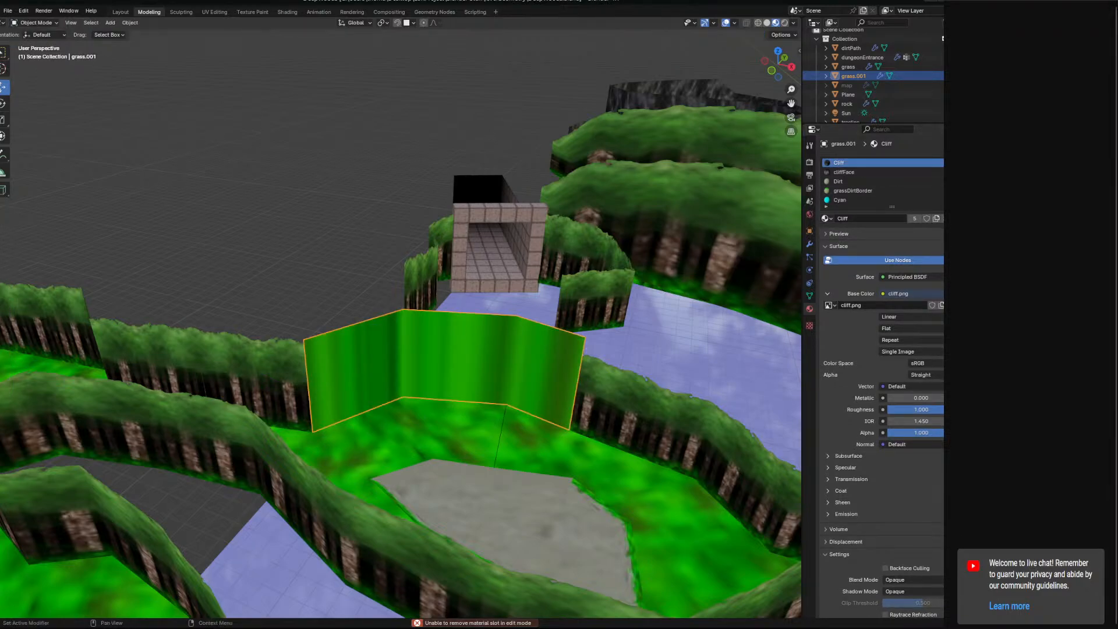
{"action": "left_click", "coordinate": [966, 173]}
{"action": "left_click", "coordinate": [966, 173]}
{"action": "left_click", "coordinate": [966, 173]}
{"action": "left_click", "coordinate": [966, 173]}
{"action": "left_click", "coordinate": [966, 173]}
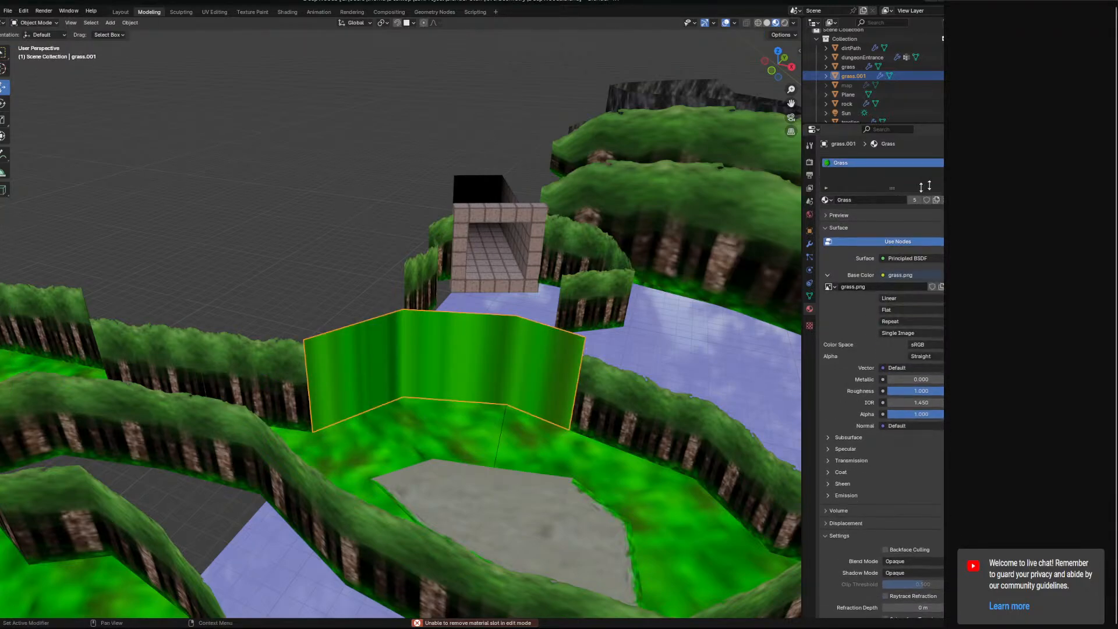
{"action": "left_click", "coordinate": [966, 173]}
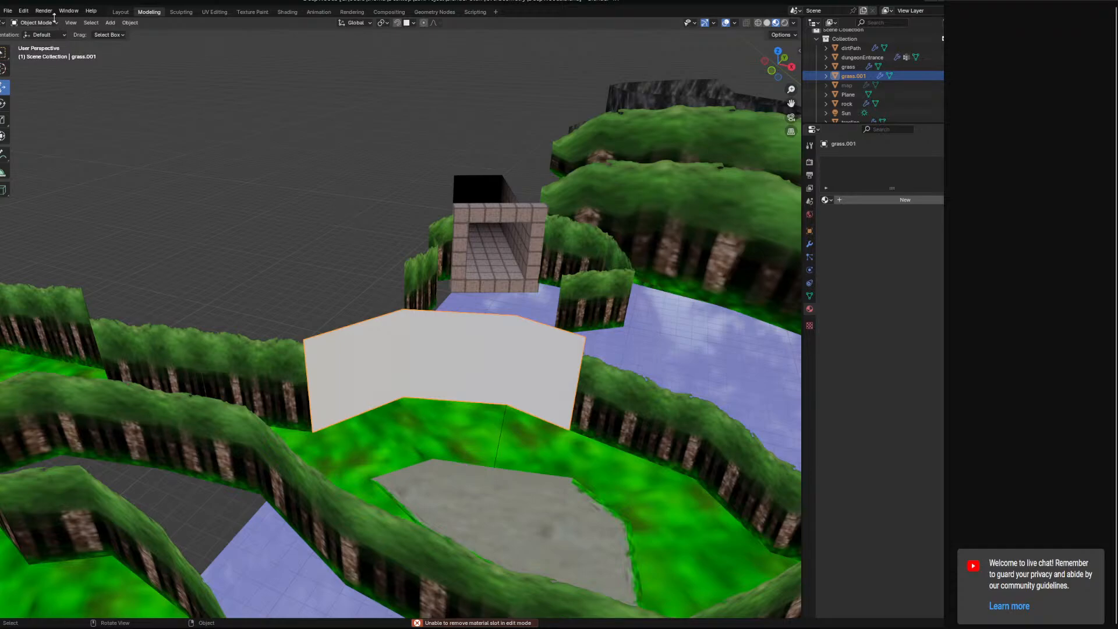
Join the separated wall into the treeline object, keeping the treeline as the active object
{"action": "left_click", "coordinate": [228, 342]}
{"action": "left_click", "coordinate": [323, 360], "text": "shift"}
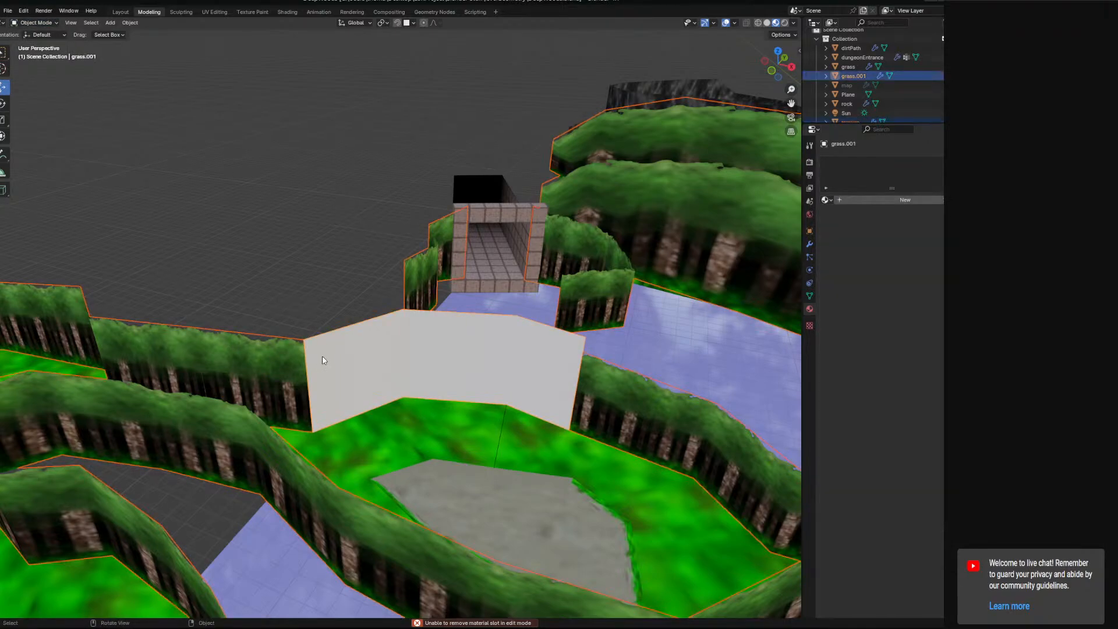
{"action": "left_click", "coordinate": [285, 360], "text": "shift"}
{"action": "right_click", "coordinate": [286, 360]}
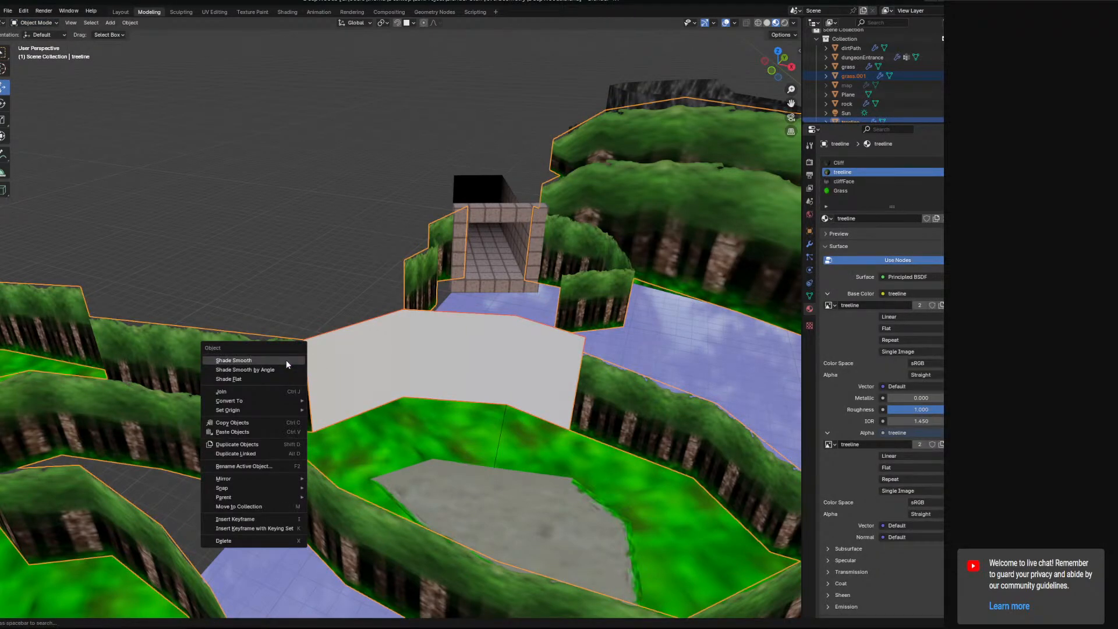
{"action": "left_click", "coordinate": [257, 392]}
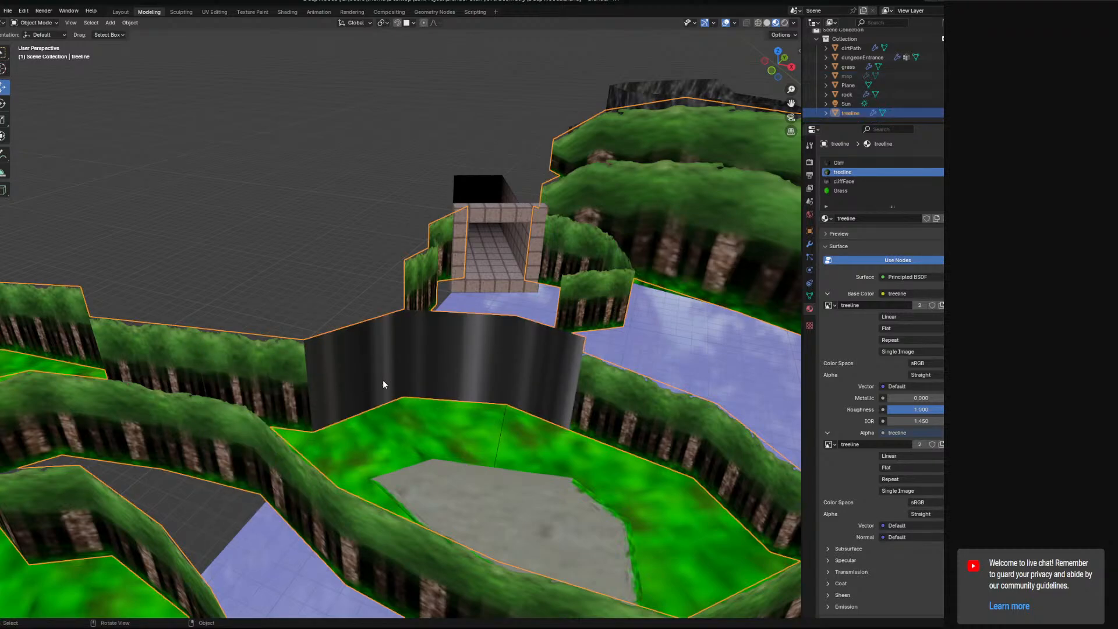
Assign the treeline material to the three joined wall faces in Edit Mode
{"action": "left_click", "coordinate": [35, 23]}
{"action": "left_click", "coordinate": [35, 38]}
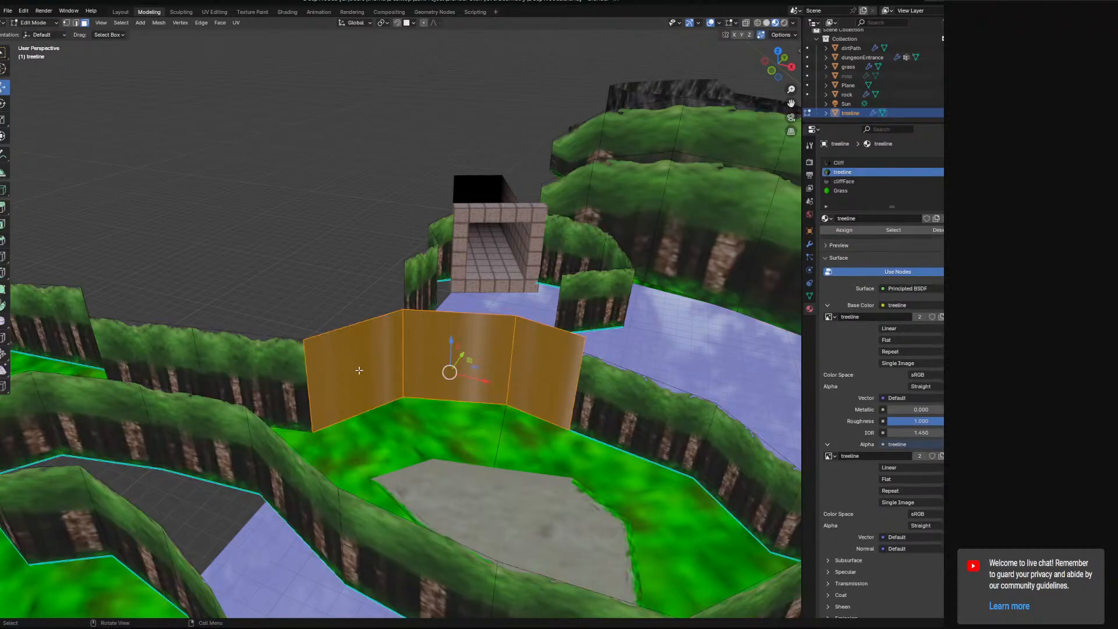
{"action": "left_click", "coordinate": [359, 371]}
{"action": "left_click", "coordinate": [414, 351], "text": "shift"}
{"action": "left_click", "coordinate": [545, 362], "text": "shift"}
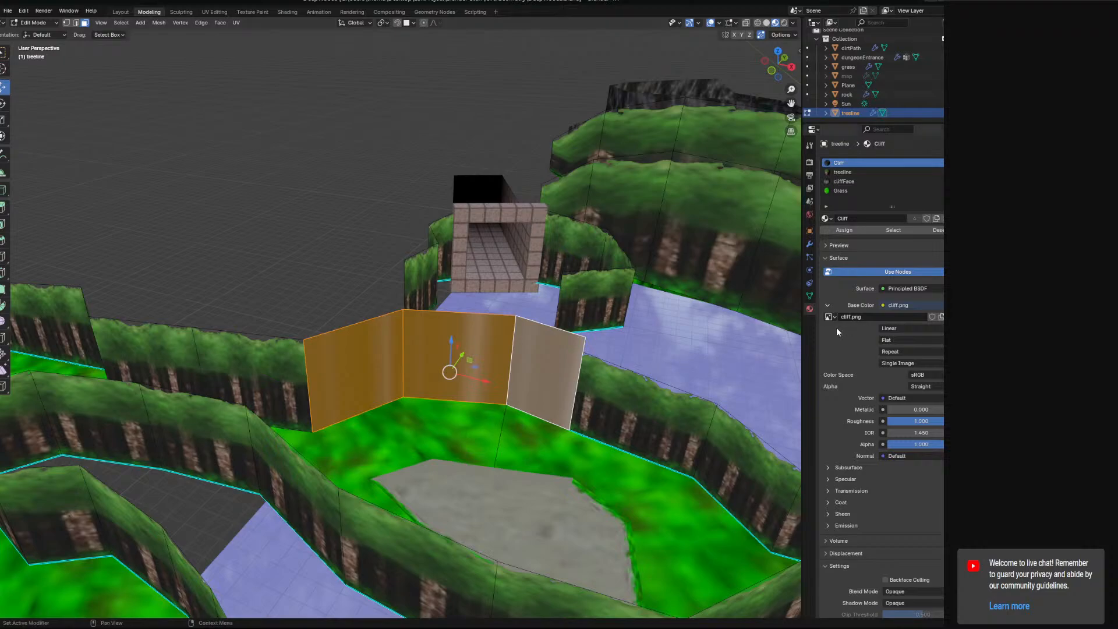
{"action": "left_click", "coordinate": [843, 172]}
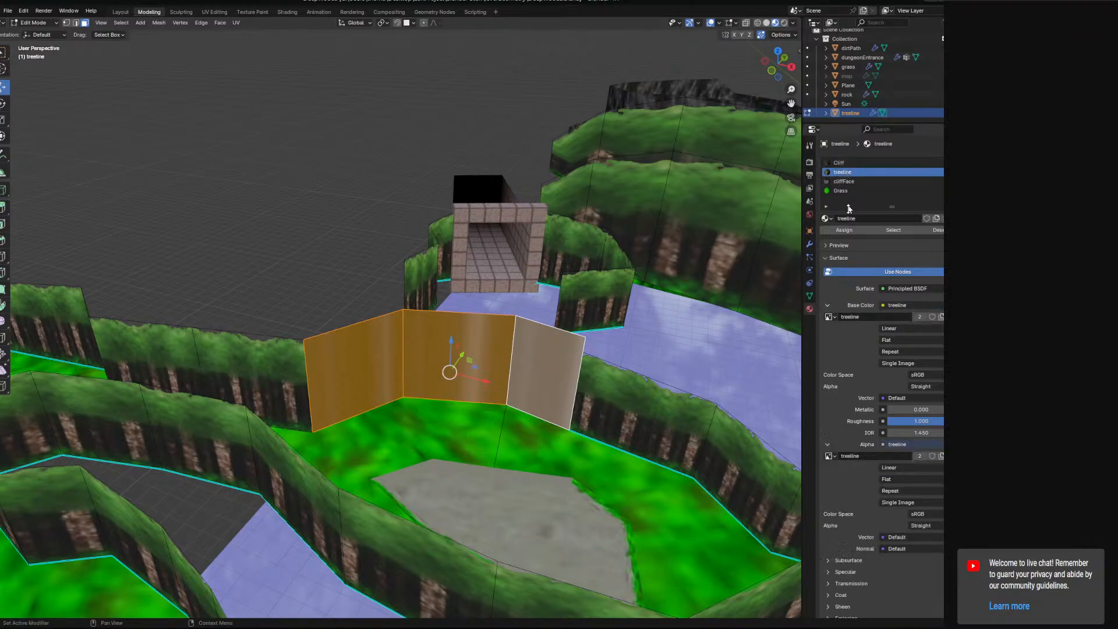
{"action": "left_click", "coordinate": [848, 230]}
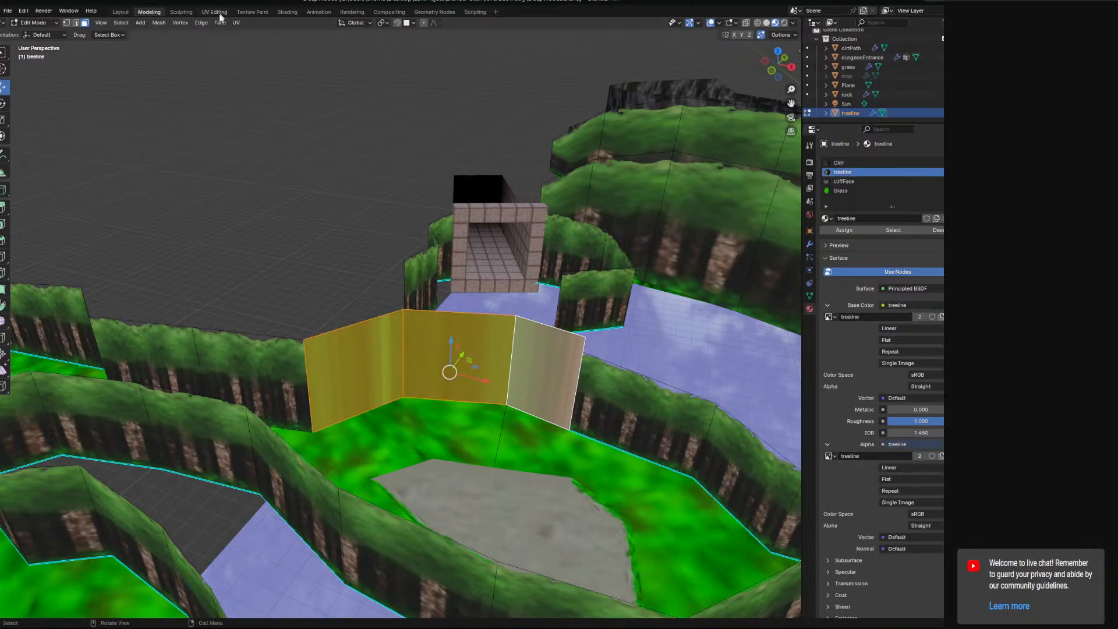
Merge the new wall's raised top end vertex into the top vertex of the adjoining treeline section
{"action": "left_click", "coordinate": [292, 357], "text": "shift"}
{"action": "left_click", "coordinate": [660, 387], "text": "shift"}
{"action": "middle_click_drag", "start_coordinate": [580, 379], "coordinate": [581, 355]}
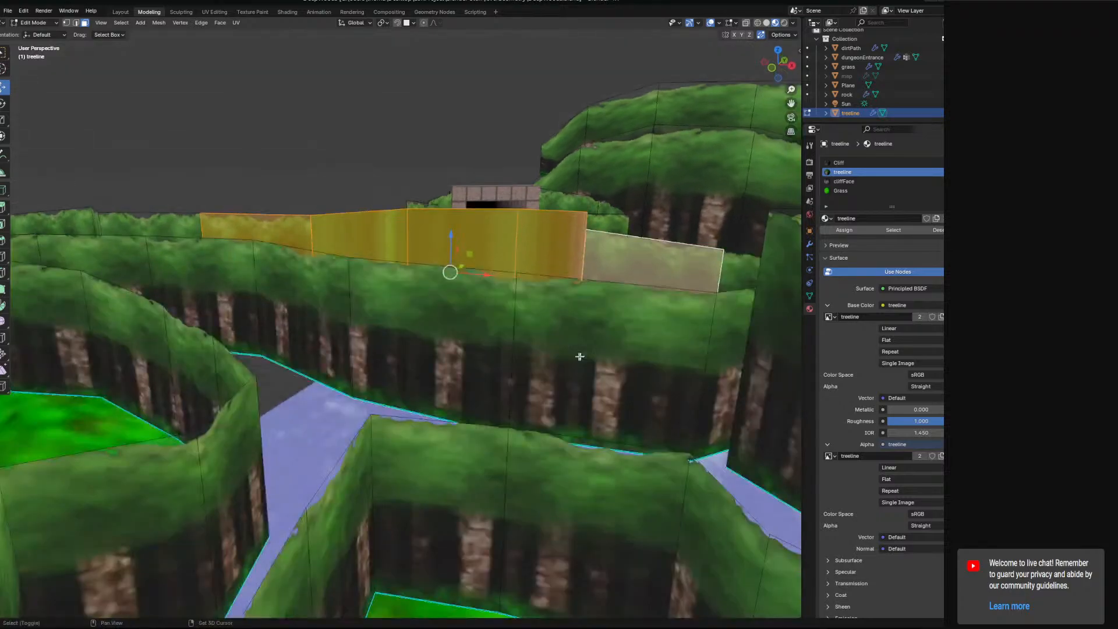
{"action": "middle_click_drag", "start_coordinate": [652, 342], "coordinate": [504, 369], "text": "shift"}
{"action": "scroll", "coordinate": [505, 370], "scroll_direction": "up", "scroll_amount": 8}
{"action": "left_click", "coordinate": [69, 23]}
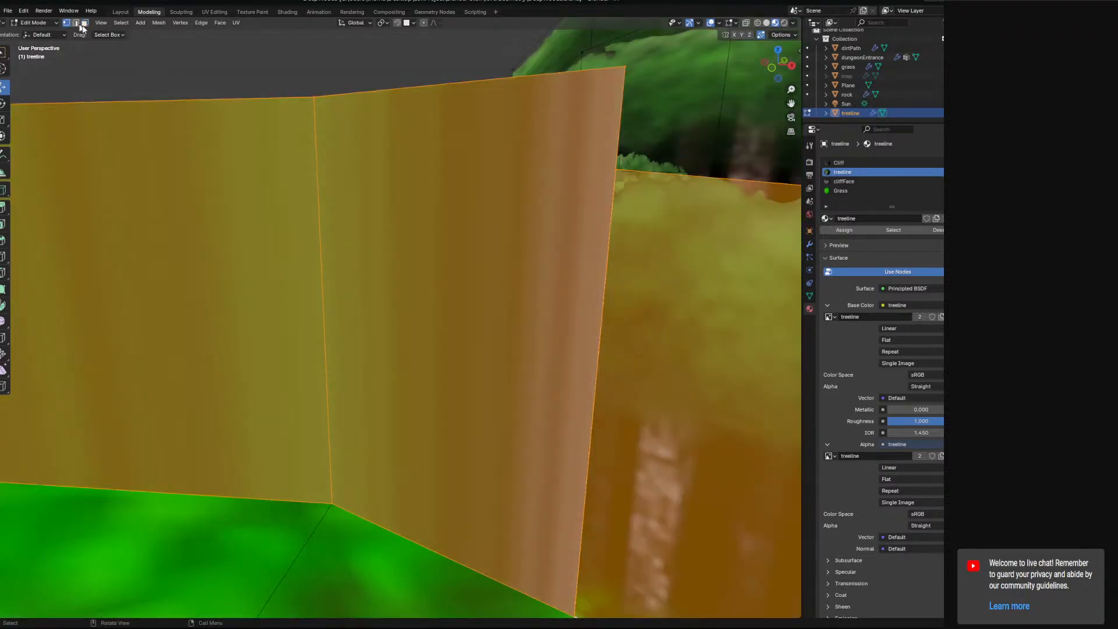
{"action": "left_click", "coordinate": [631, 74]}
{"action": "right_click", "coordinate": [618, 172]}
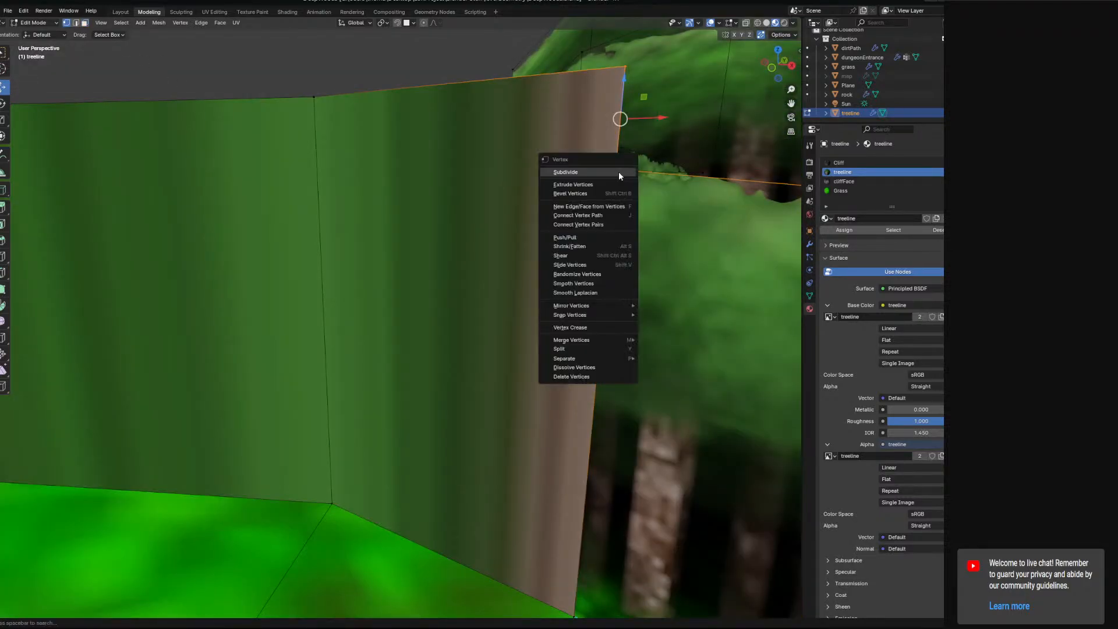
{"action": "mouse_move", "coordinate": [589, 339]}
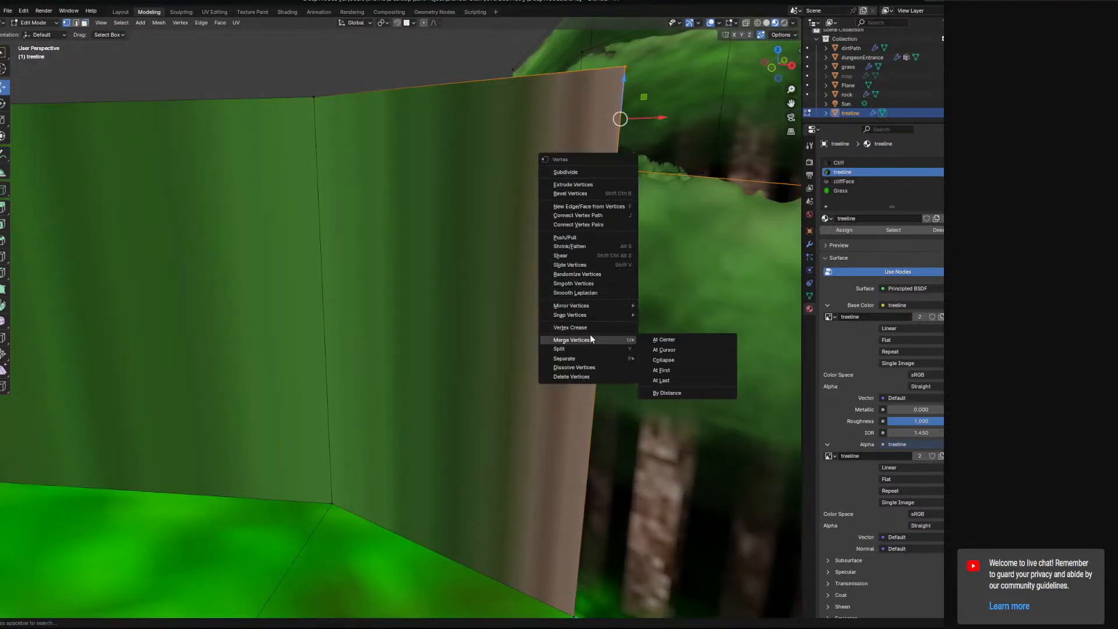
{"action": "left_click", "coordinate": [676, 376]}
Select the treeline sections on both sides of the dungeon entrance by growing the selection from one vertex on each
{"action": "scroll", "coordinate": [384, 398], "scroll_direction": "down", "scroll_amount": 7}
{"action": "middle_click_drag", "start_coordinate": [279, 373], "coordinate": [530, 373], "text": "shift"}
{"action": "left_click", "coordinate": [473, 320]}
{"action": "middle_click_drag", "start_coordinate": [473, 321], "coordinate": [456, 349]}
{"action": "left_click", "coordinate": [419, 273]}
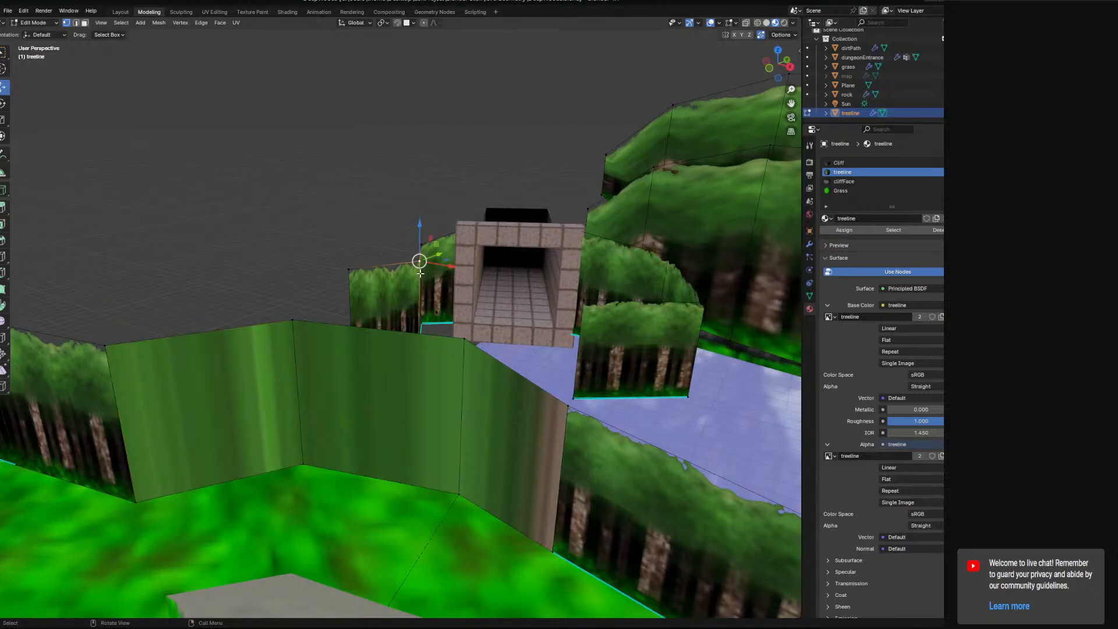
{"action": "key", "text": "ctrl+KP_Add"}
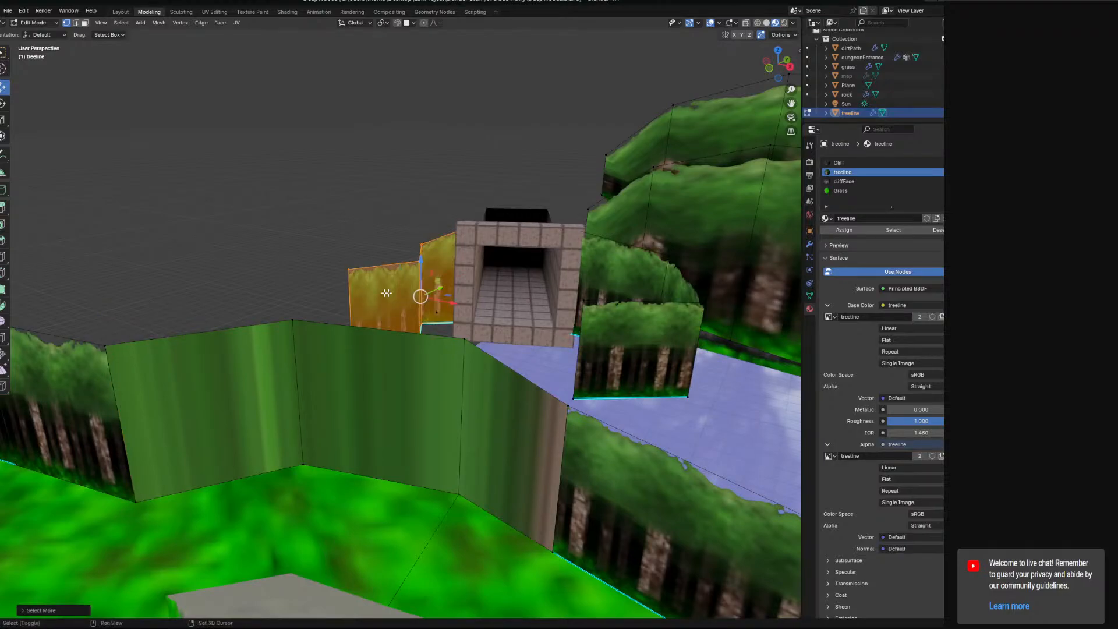
{"action": "left_click", "coordinate": [578, 301], "text": "shift"}
{"action": "key", "text": "ctrl+KP_Add"}
{"action": "key", "text": "ctrl+KP_Add"}
{"action": "key", "text": "ctrl+KP_Add"}
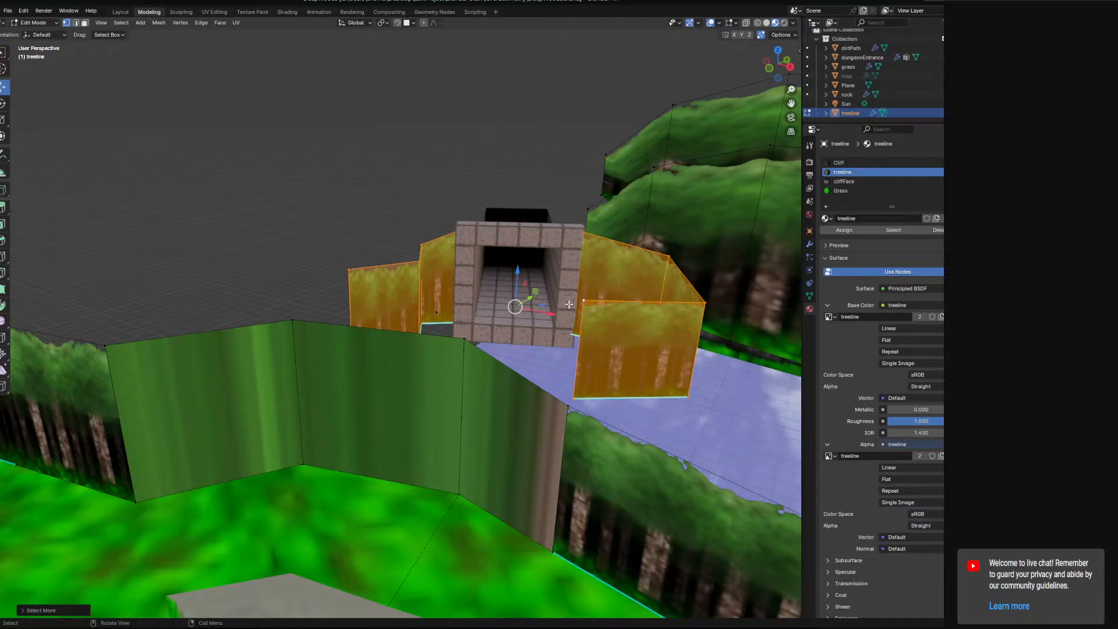
{"action": "left_click", "coordinate": [584, 301]}
{"action": "middle_click_drag", "start_coordinate": [585, 304], "coordinate": [601, 348]}
{"action": "left_click", "coordinate": [356, 379]}
{"action": "left_click", "coordinate": [360, 464], "text": "shift"}
{"action": "left_click", "coordinate": [587, 421], "text": "shift"}
{"action": "left_click", "coordinate": [572, 487], "text": "shift"}
{"action": "mouse_move", "coordinate": [575, 478]}
{"action": "middle_mouse_down"}
{"action": "mouse_move", "coordinate": [529, 478]}
{"action": "mouse_move", "coordinate": [582, 477]}
{"action": "middle_mouse_up"}
{"action": "left_click", "coordinate": [483, 457]}
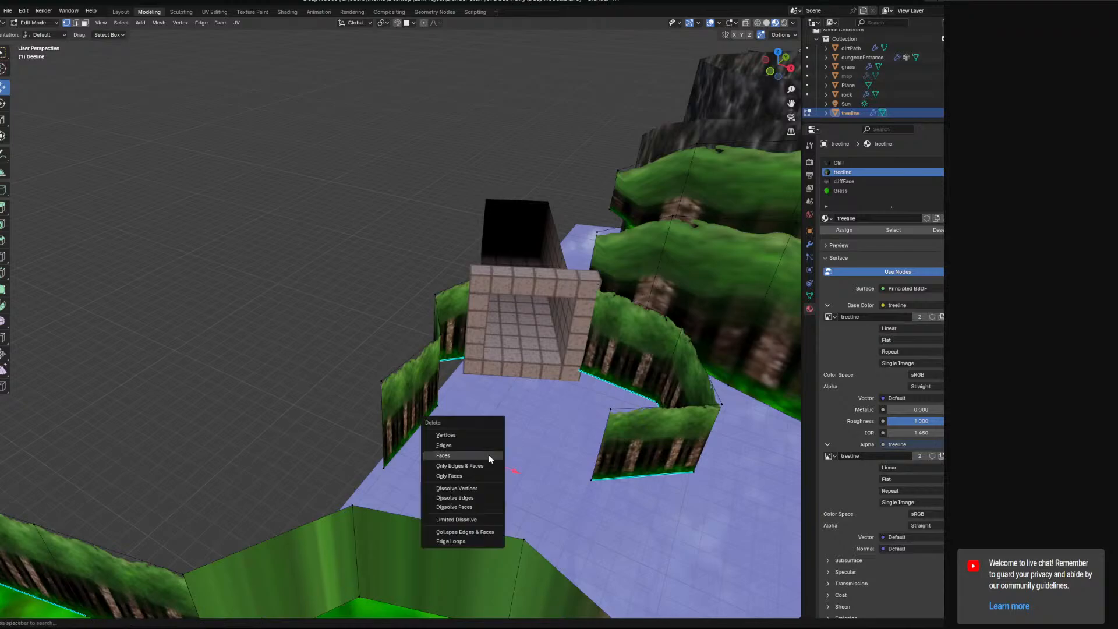
{"action": "key", "text": "x"}
{"action": "key", "text": "Escape"}
{"action": "key", "text": "x"}
{"action": "left_click", "coordinate": [445, 441]}
Fill the gap between the two treeline ends in front of the dungeon entrance with a new face
{"action": "left_click", "coordinate": [384, 457]}
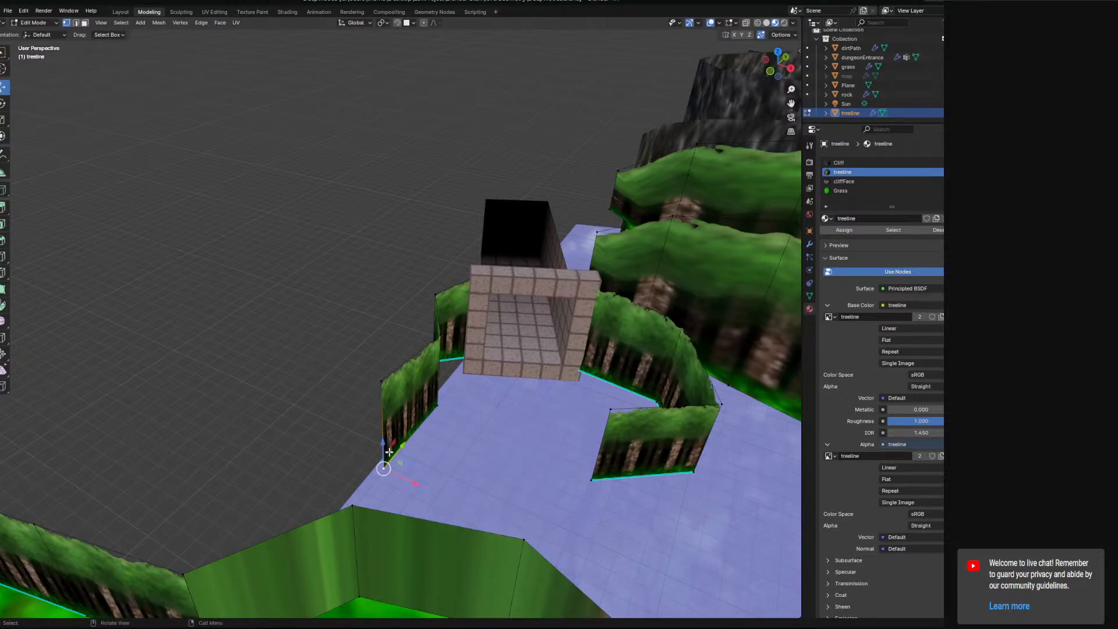
{"action": "left_click", "coordinate": [601, 463], "text": "shift"}
{"action": "key", "text": "f"}
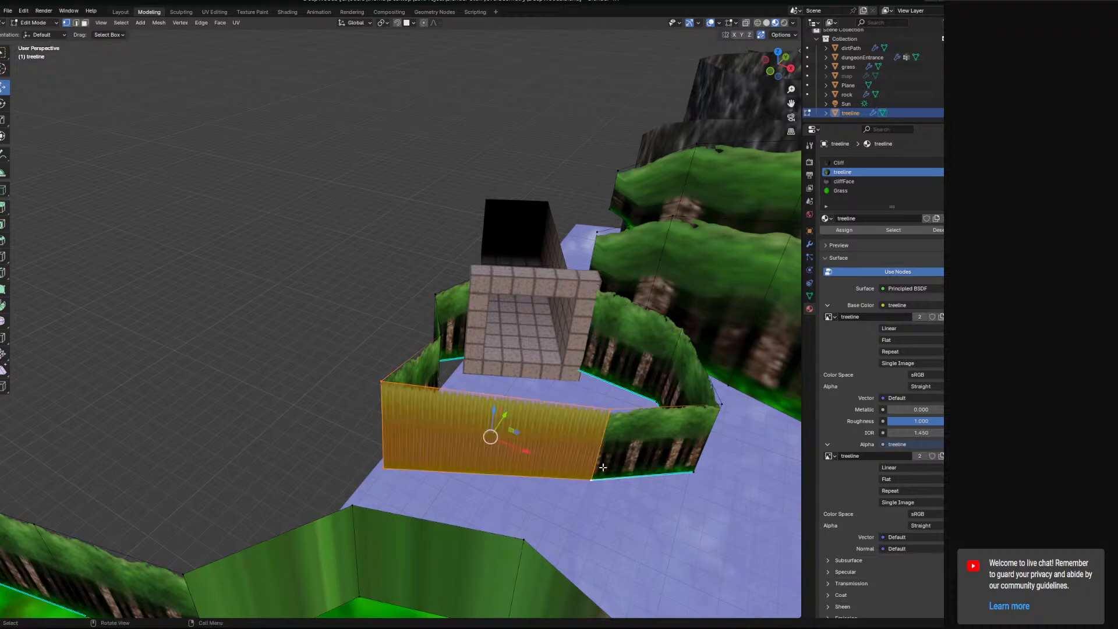
{"action": "middle_click_drag", "start_coordinate": [556, 462], "coordinate": [570, 455]}
{"action": "middle_click_drag", "start_coordinate": [426, 396], "coordinate": [489, 456]}
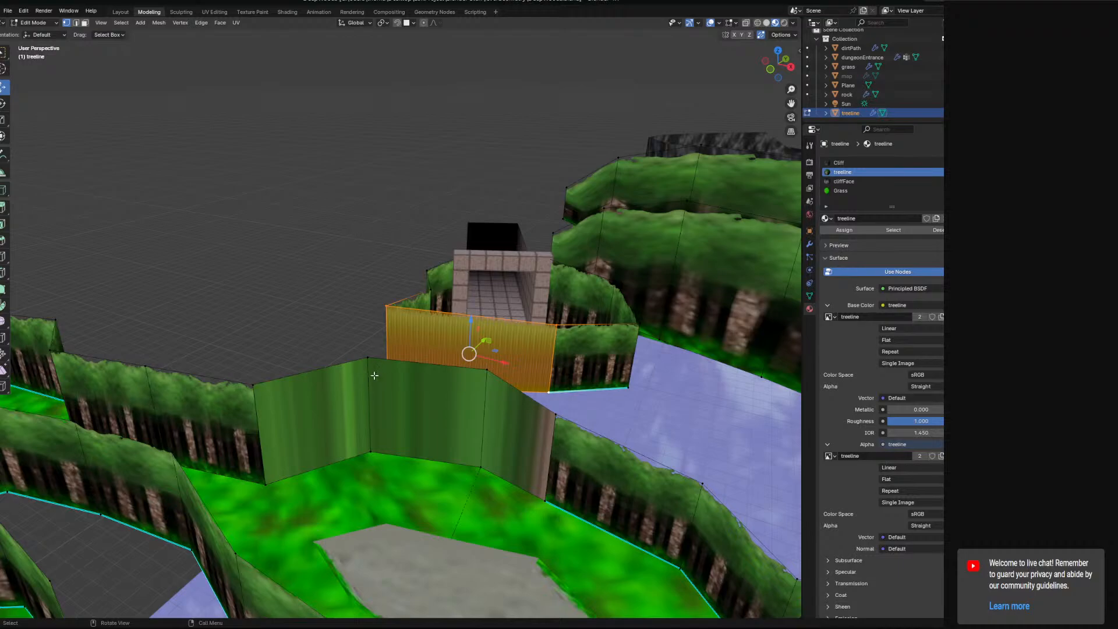
Select the whole tree wall ring around the dungeon entrance and try a Smooth by Angle modifier on the treeline object
{"action": "key", "text": "ctrl+KP_Add"}
{"action": "key", "text": "ctrl+KP_Add"}
{"action": "key", "text": "ctrl+KP_Add"}
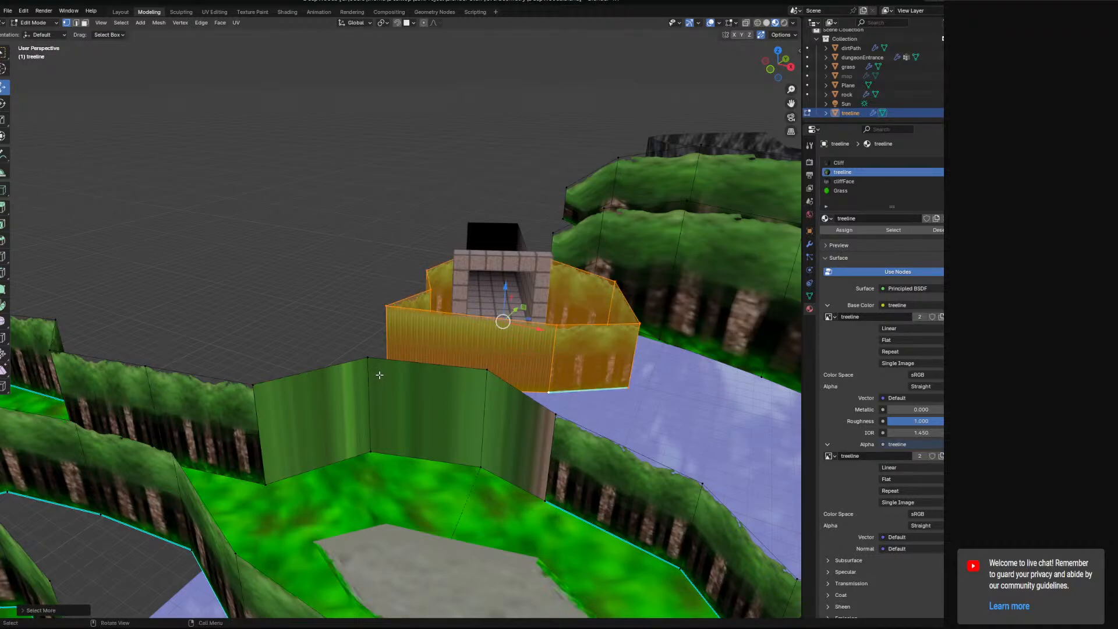
{"action": "left_click", "coordinate": [810, 230]}
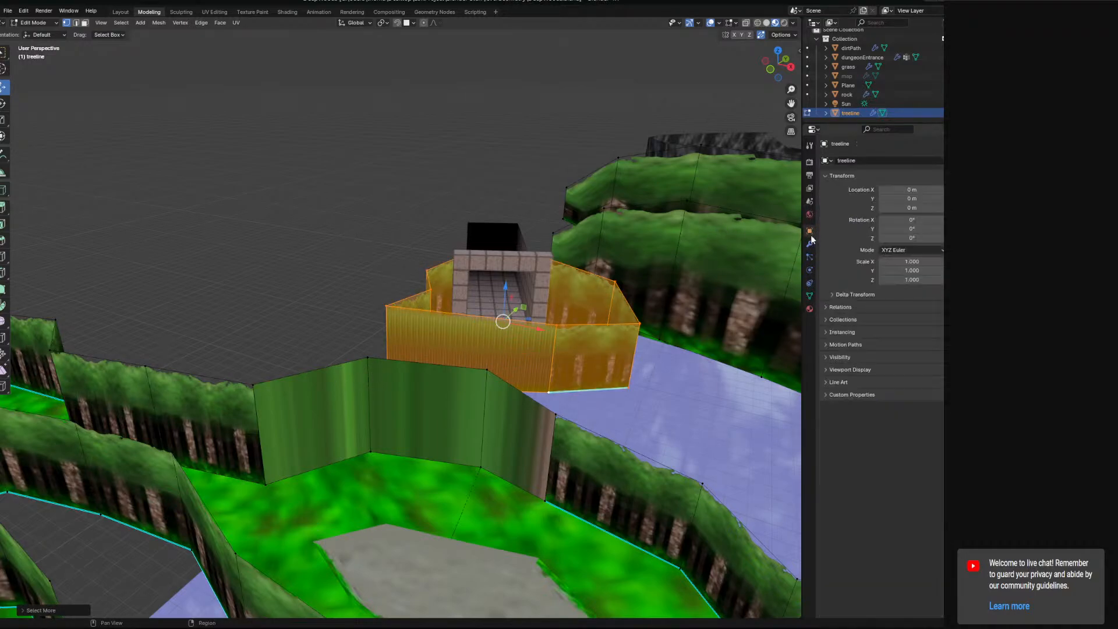
{"action": "left_click", "coordinate": [808, 243]}
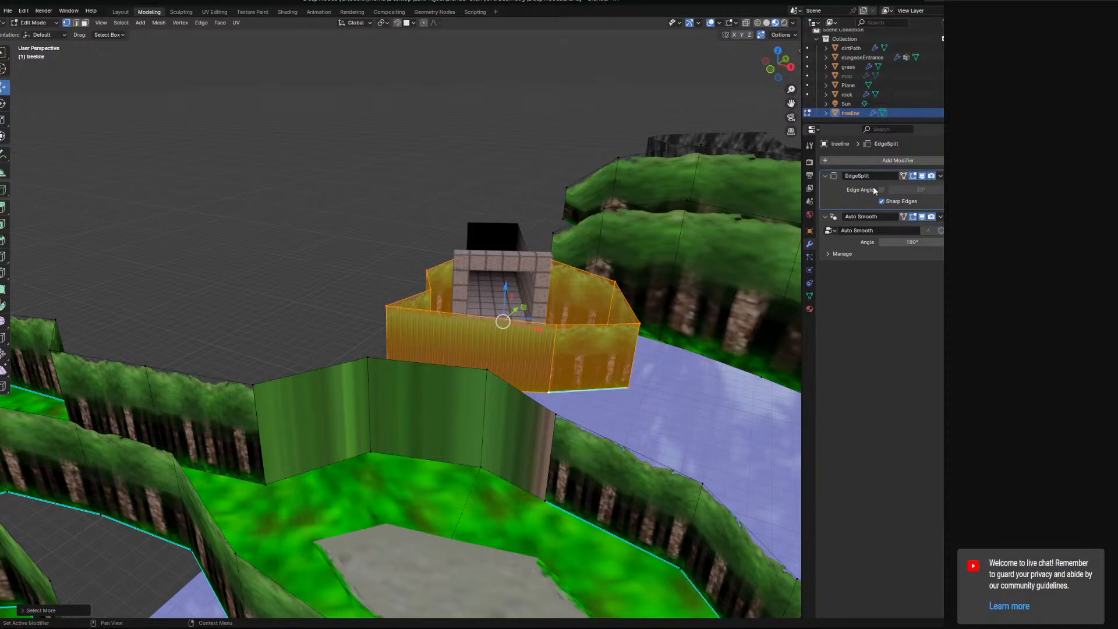
{"action": "left_click", "coordinate": [899, 160]}
{"action": "mouse_move", "coordinate": [854, 231]}
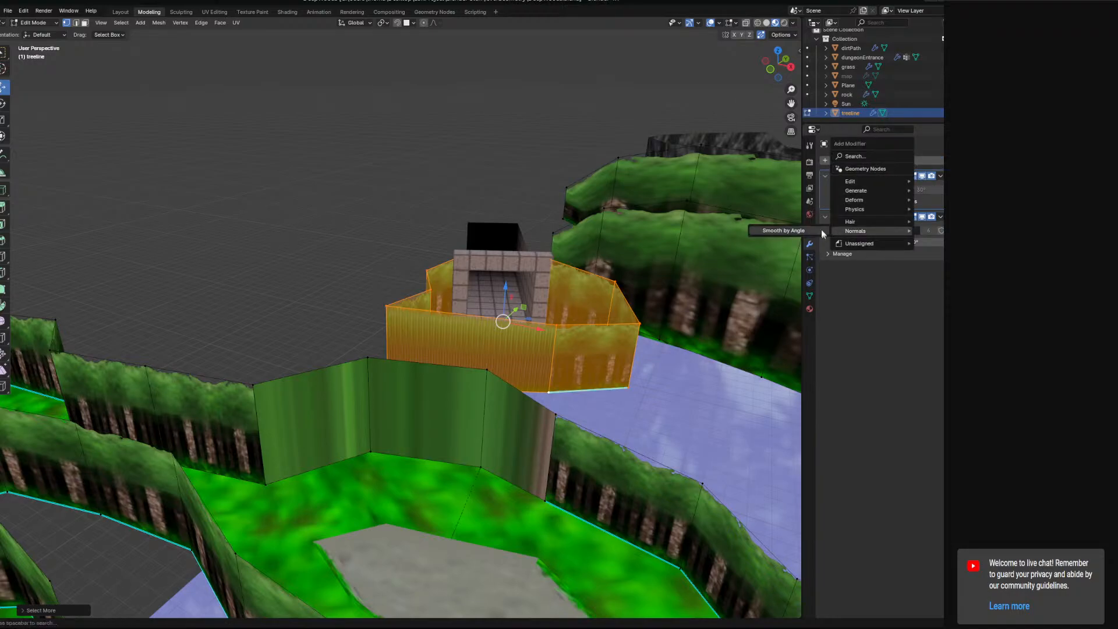
{"action": "left_click", "coordinate": [808, 229]}
{"action": "key", "text": "ctrl+z"}
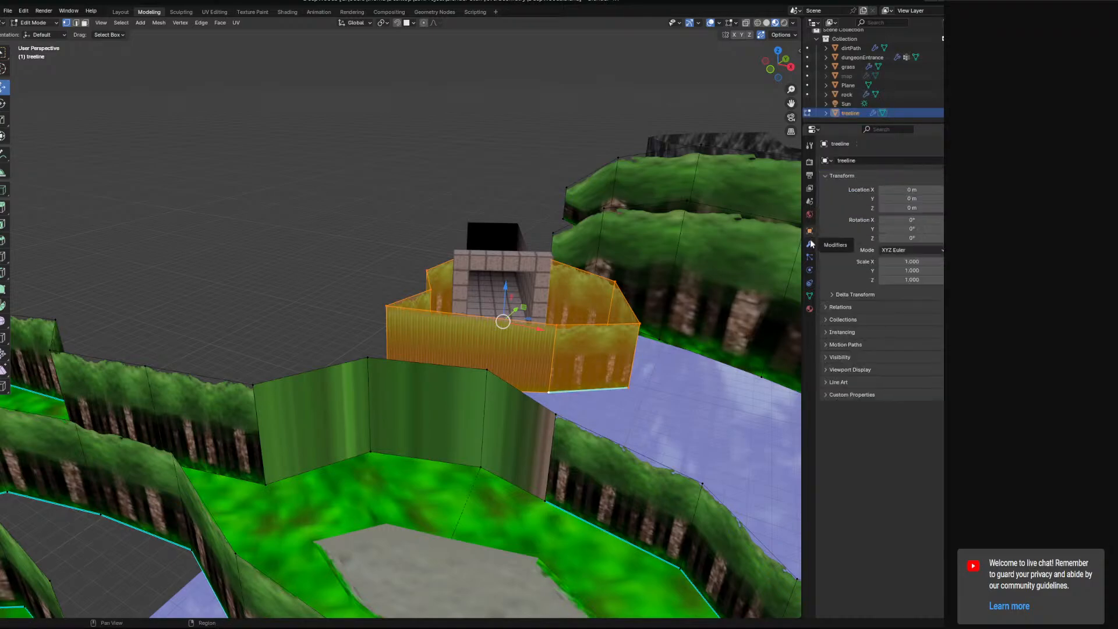
Try a Subdivision Surface modifier on the treeline object
{"action": "left_click", "coordinate": [858, 162]}
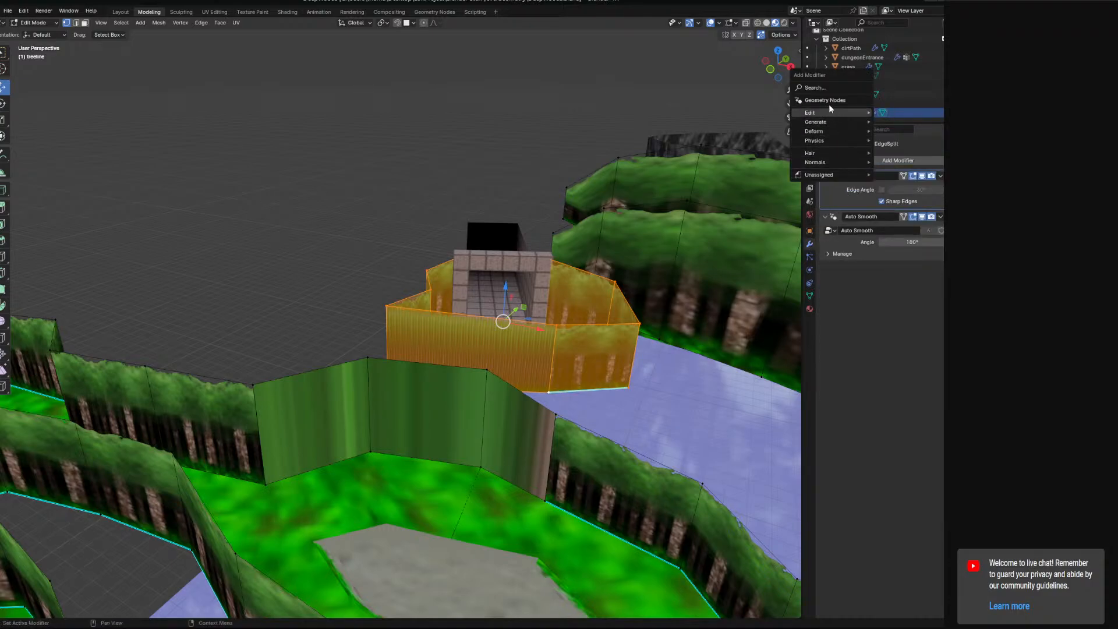
{"action": "mouse_move", "coordinate": [830, 113]}
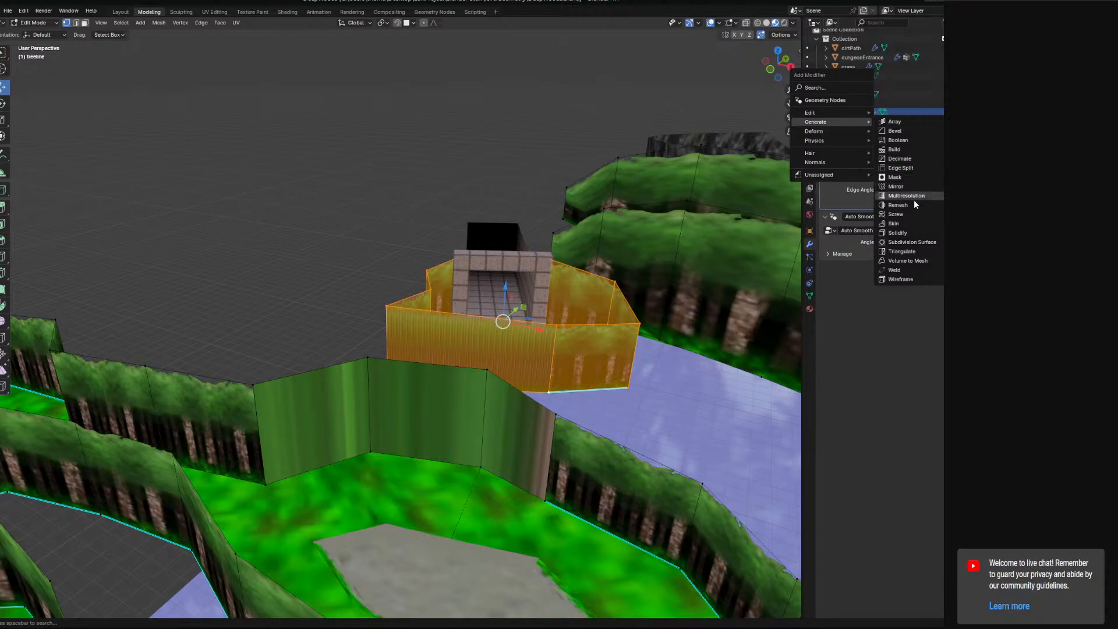
{"action": "left_click", "coordinate": [900, 256]}
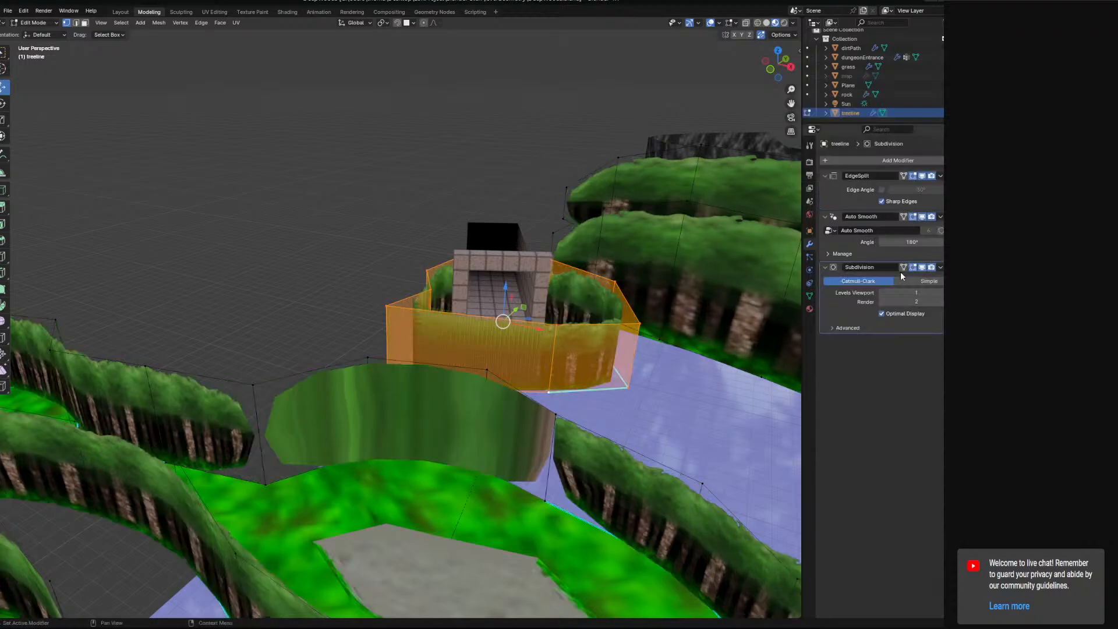
{"action": "key", "text": "ctrl+z"}
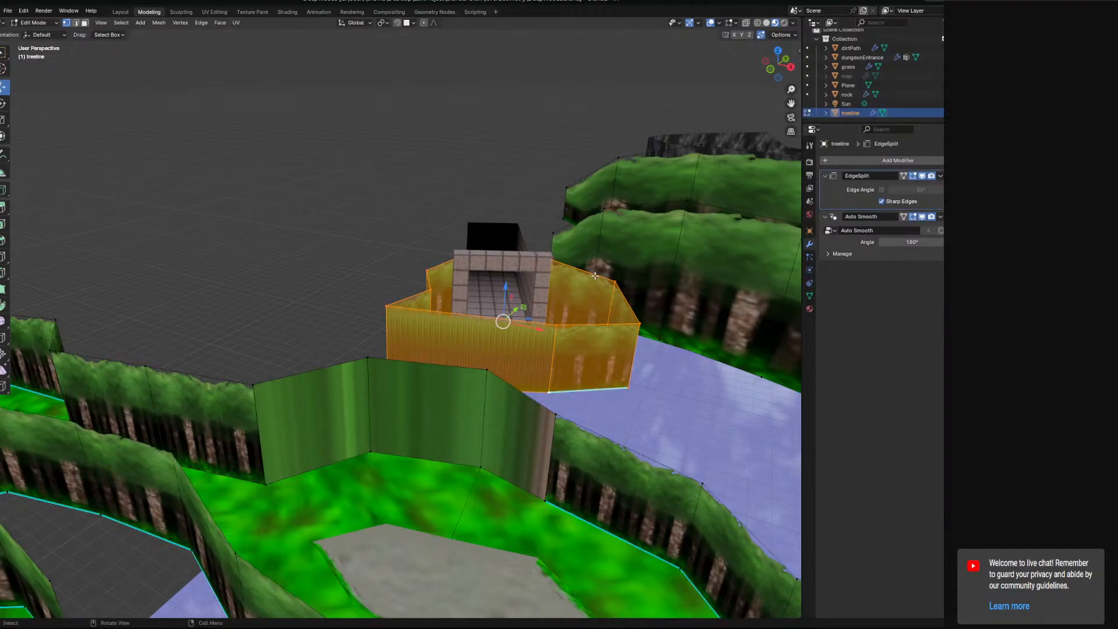
Try Un-Subdivide on the selected tree wall ring in edge select mode
{"action": "right_click", "coordinate": [547, 281]}
{"action": "right_click", "coordinate": [531, 305]}
{"action": "key", "text": "2"}
{"action": "right_click", "coordinate": [600, 317]}
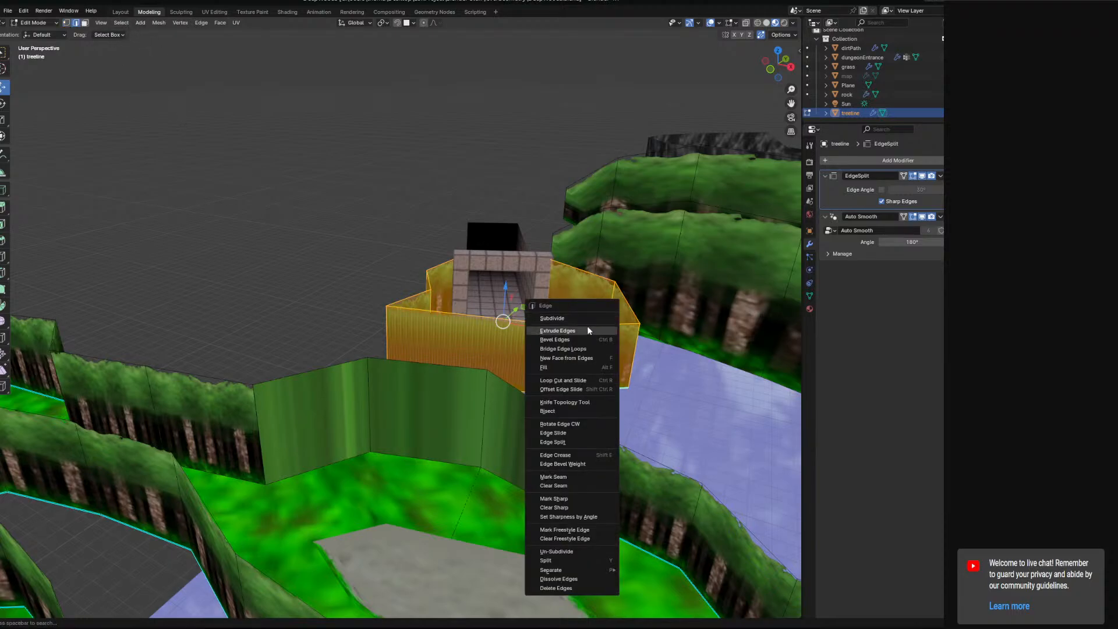
{"action": "left_click", "coordinate": [564, 550]}
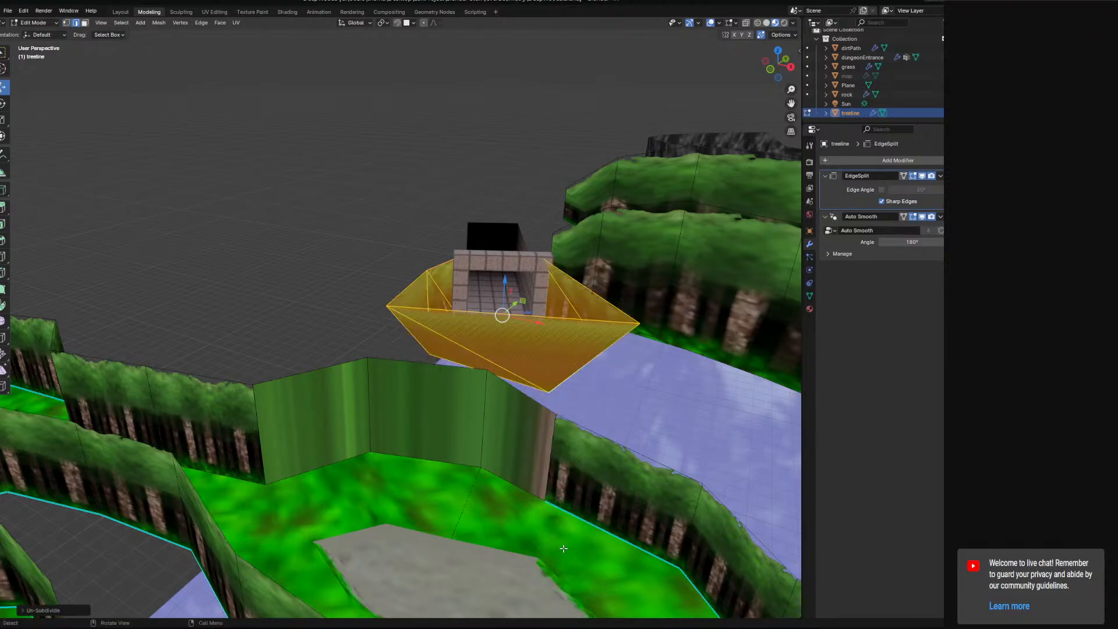
{"action": "middle_click_drag", "start_coordinate": [552, 438], "coordinate": [290, 381]}
{"action": "scroll", "coordinate": [290, 381], "scroll_direction": "up", "scroll_amount": 2}
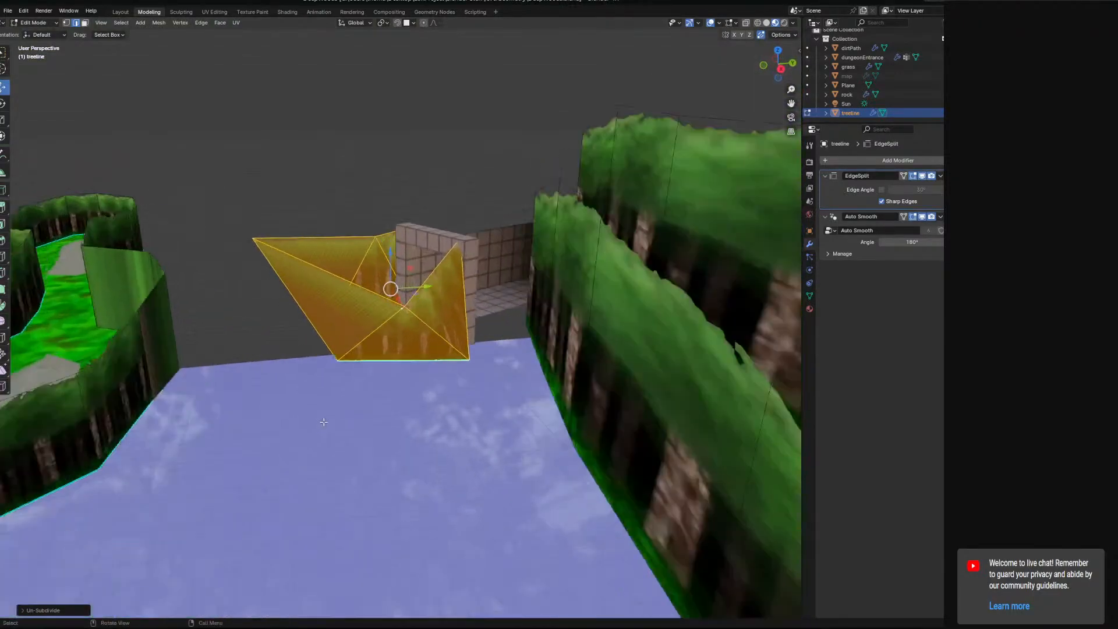
{"action": "key", "text": "ctrl+z"}
{"action": "middle_click_drag", "start_coordinate": [327, 345], "coordinate": [474, 389]}
{"action": "scroll", "coordinate": [474, 389], "scroll_direction": "up", "scroll_amount": 2}
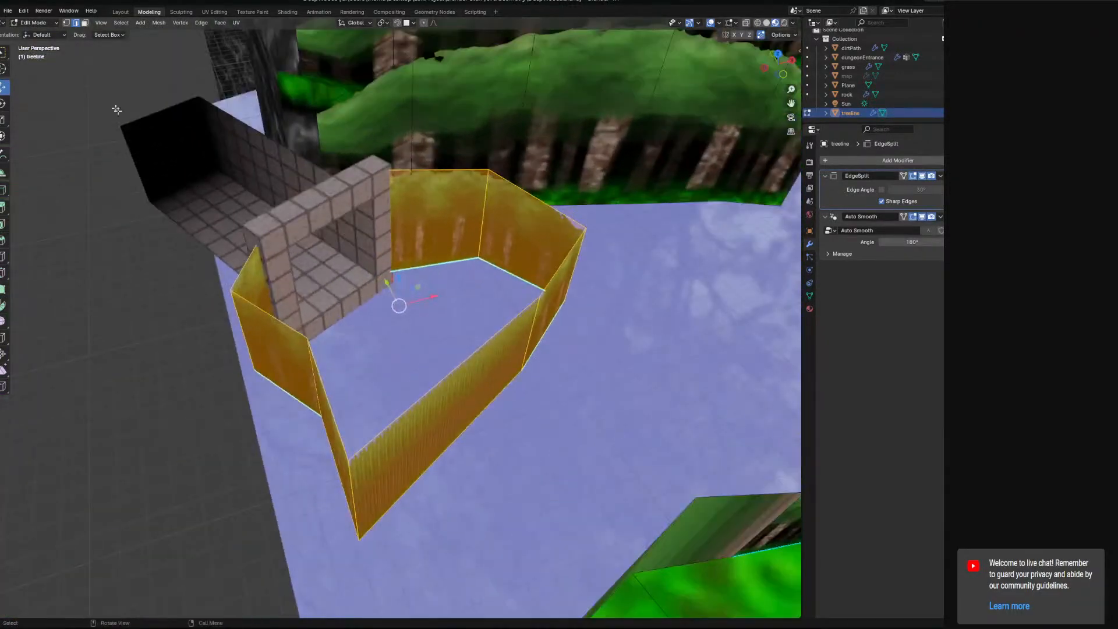
Move the corner edges of the tree wall ring outward to widen the enclosure in front of the dungeon entrance
{"action": "left_click", "coordinate": [548, 349]}
{"action": "middle_click_drag", "start_coordinate": [548, 350], "coordinate": [471, 389]}
{"action": "left_click", "coordinate": [532, 356]}
{"action": "scroll", "coordinate": [531, 356], "scroll_direction": "down", "scroll_amount": 2}
{"action": "left_click_drag", "start_coordinate": [470, 389], "coordinate": [581, 473]}
{"action": "middle_click_drag", "start_coordinate": [505, 387], "coordinate": [461, 318], "text": "shift"}
{"action": "left_click", "coordinate": [476, 294]}
{"action": "middle_click_drag", "start_coordinate": [544, 370], "coordinate": [532, 302]}
{"action": "left_click_drag", "start_coordinate": [508, 291], "coordinate": [646, 311]}
{"action": "middle_click_drag", "start_coordinate": [647, 311], "coordinate": [658, 287]}
Subdivide the top and bottom edges of the ring's front wall to split it into two faces
{"action": "left_click", "coordinate": [436, 326]}
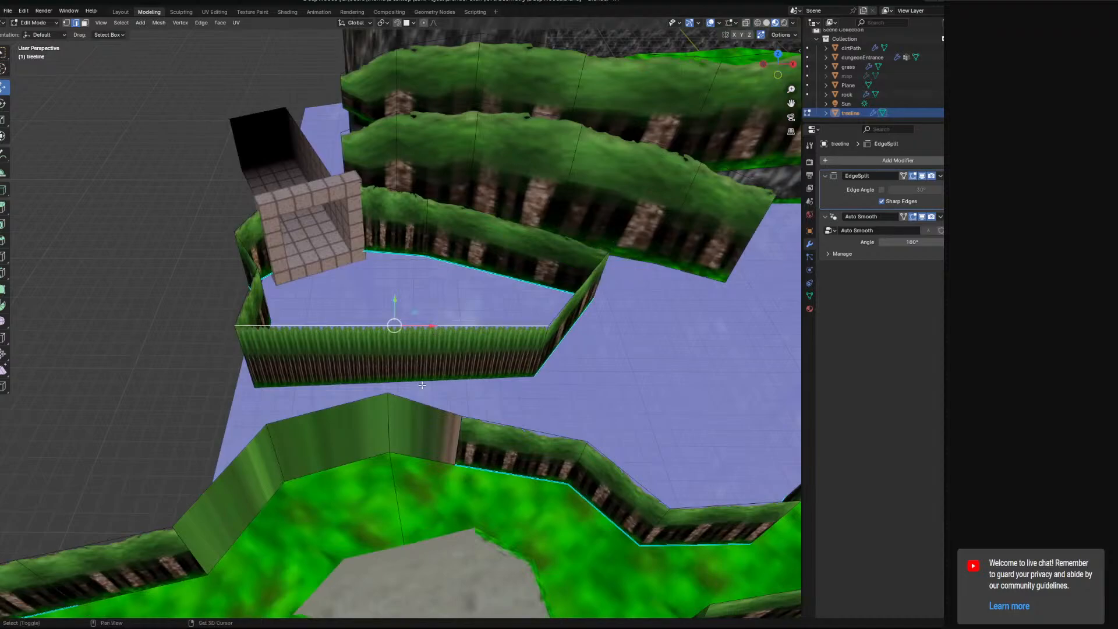
{"action": "left_click", "coordinate": [423, 381], "text": "shift"}
{"action": "right_click", "coordinate": [422, 383]}
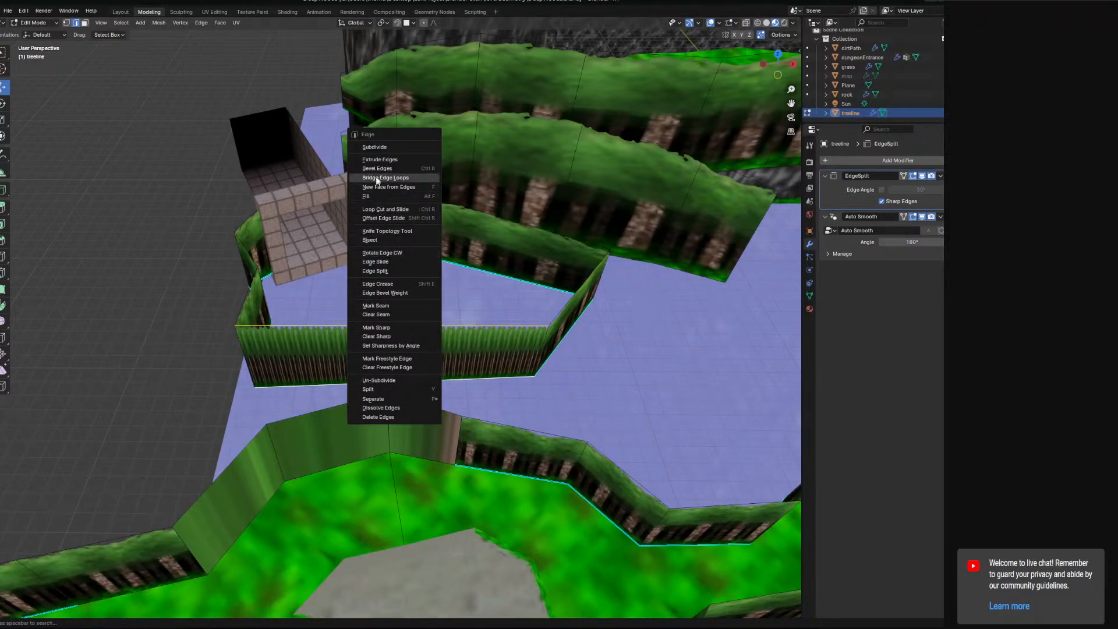
{"action": "left_click", "coordinate": [379, 148]}
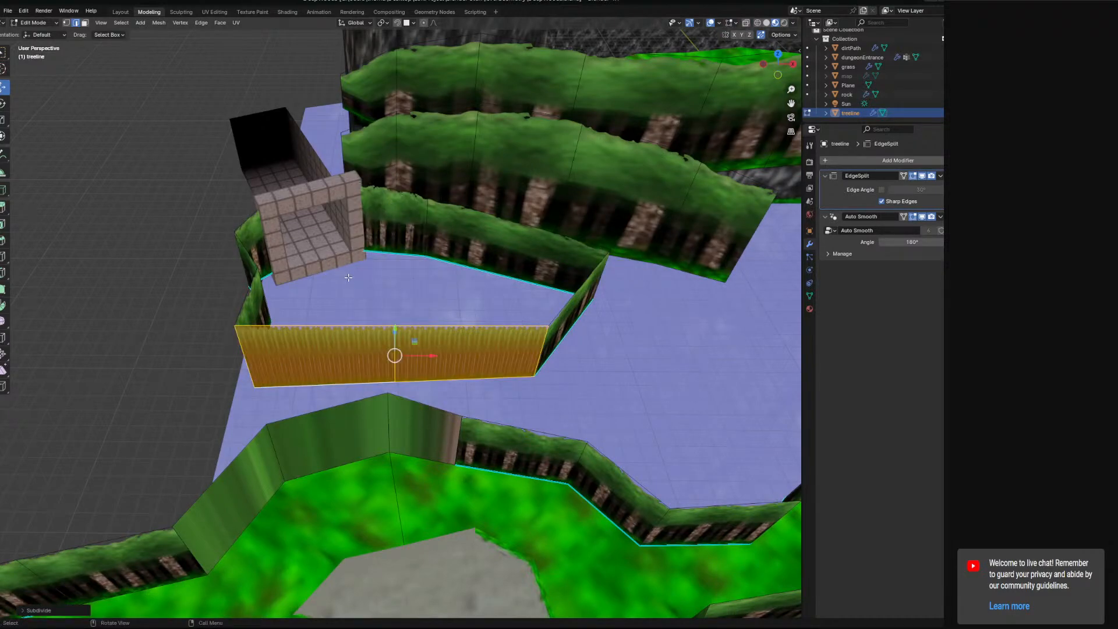
Grow the selection from the front wall to the whole tree wall ring and apply Un-Subdivide to it
{"action": "left_click", "coordinate": [318, 326]}
{"action": "key", "text": "a"}
{"action": "left_click", "coordinate": [484, 348]}
{"action": "key", "text": "ctrl+KP_Add"}
{"action": "key", "text": "ctrl+KP_Add"}
{"action": "key", "text": "ctrl+KP_Add"}
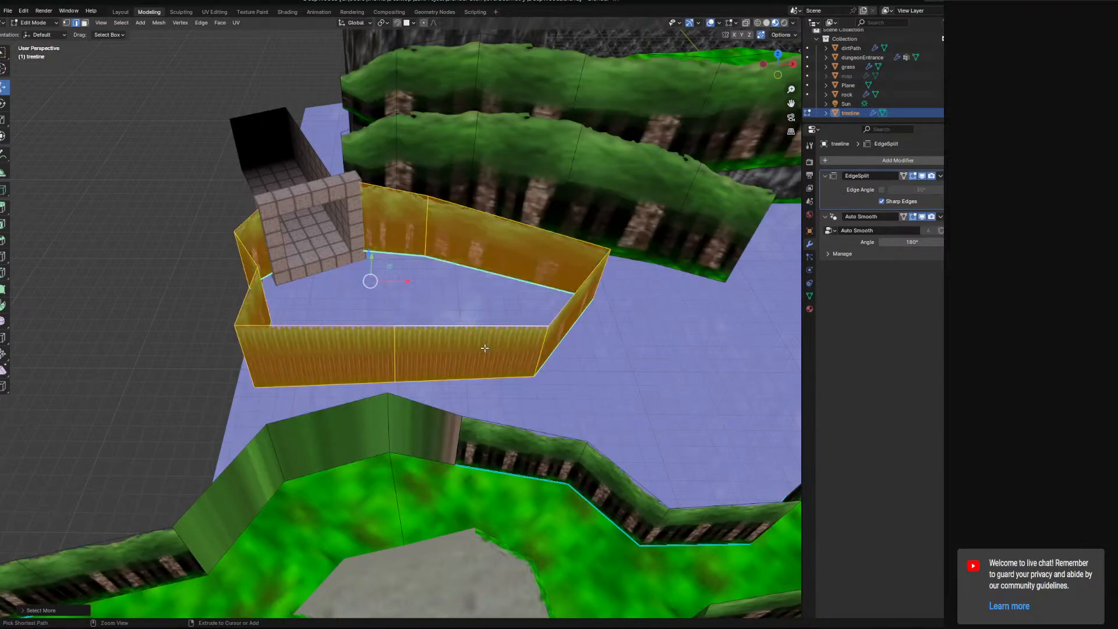
{"action": "key", "text": "ctrl+e"}
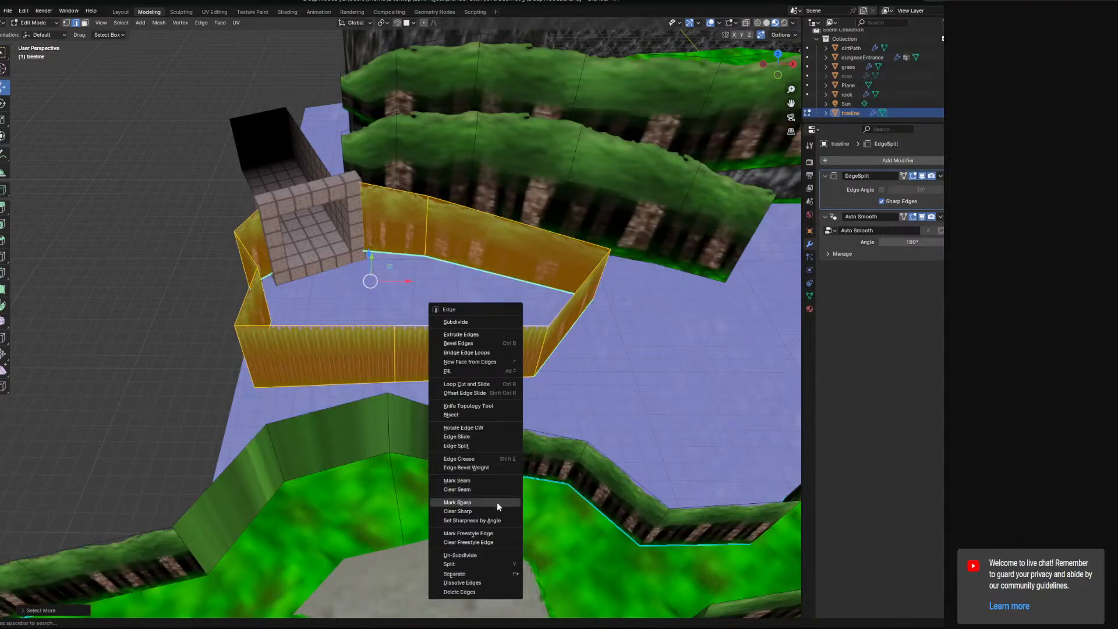
{"action": "left_click", "coordinate": [479, 550]}
{"action": "middle_click_drag", "start_coordinate": [478, 550], "coordinate": [428, 362]}
Switch to the UV Editing workspace to work on the UVs of the selected tree wall ring
{"action": "left_click", "coordinate": [236, 23]}
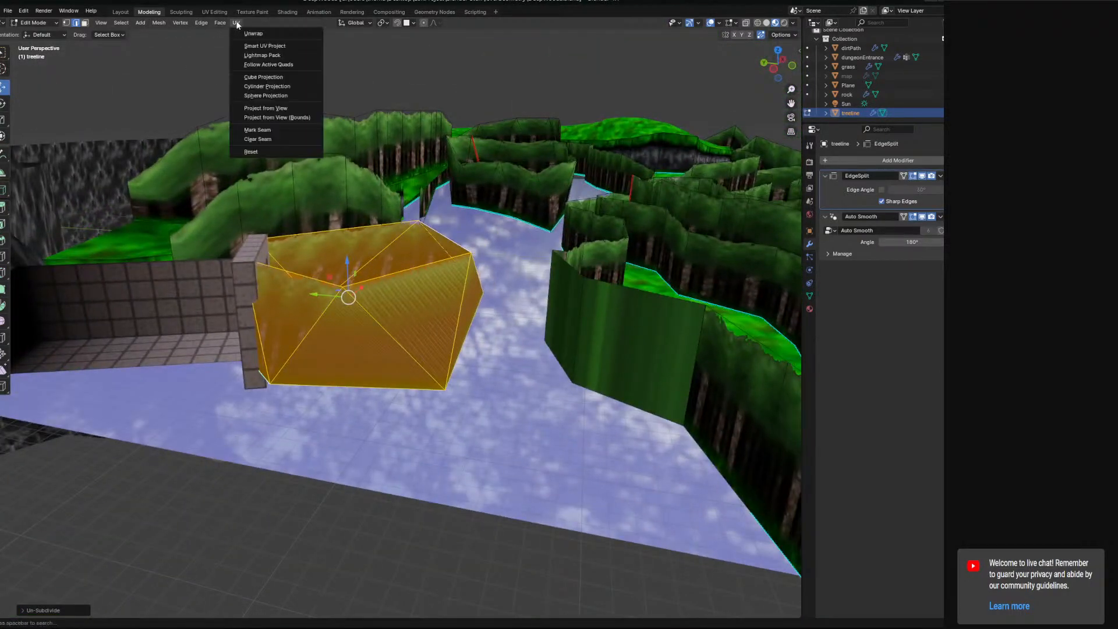
{"action": "left_click", "coordinate": [239, 25]}
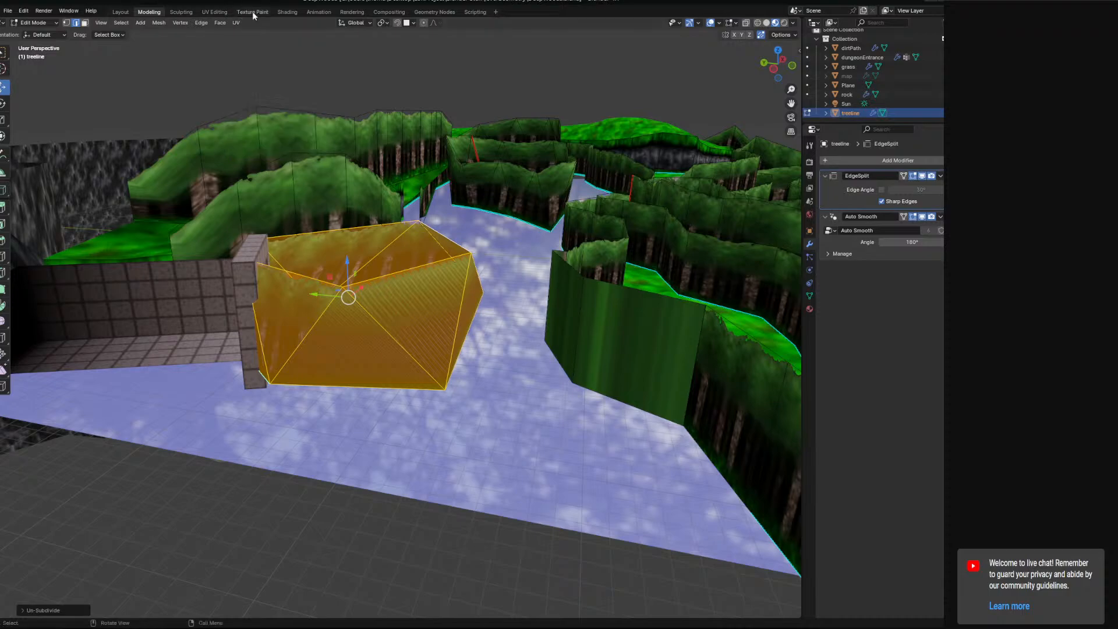
{"action": "left_click", "coordinate": [215, 12]}
{"action": "scroll", "coordinate": [104, 365], "scroll_direction": "down", "scroll_amount": 1}
{"action": "middle_click_drag", "start_coordinate": [104, 365], "coordinate": [262, 367], "text": "shift"}
{"action": "middle_click_drag", "start_coordinate": [58, 368], "coordinate": [372, 368], "text": "shift"}
{"action": "scroll", "coordinate": [197, 375], "scroll_direction": "up", "scroll_amount": 2}
{"action": "scroll", "coordinate": [218, 376], "scroll_direction": "down", "scroll_amount": 6}
{"action": "middle_click_drag", "start_coordinate": [287, 366], "coordinate": [211, 368]}
{"action": "scroll", "coordinate": [211, 369], "scroll_direction": "up", "scroll_amount": 5}
{"action": "middle_click_drag", "start_coordinate": [115, 360], "coordinate": [325, 327]}
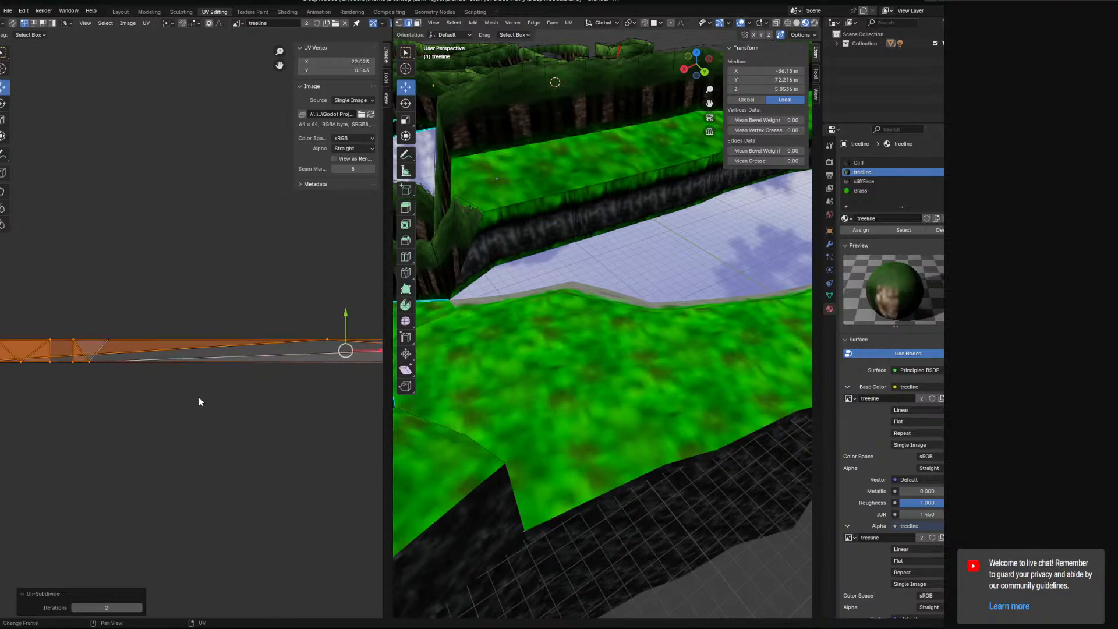
Box-select the far UV vertices of the stretched ring layout and shift them along X toward the texture tile
{"action": "left_click", "coordinate": [207, 395]}
{"action": "middle_click_drag", "start_coordinate": [155, 396], "coordinate": [229, 387]}
{"action": "left_click_drag", "start_coordinate": [233, 391], "coordinate": [3, 264]}
{"action": "left_click_drag", "start_coordinate": [131, 348], "coordinate": [308, 349]}
{"action": "scroll", "coordinate": [596, 362], "scroll_direction": "down", "scroll_amount": 4}
{"action": "middle_click_drag", "start_coordinate": [597, 362], "coordinate": [489, 384]}
{"action": "scroll", "coordinate": [648, 373], "scroll_direction": "down", "scroll_amount": 6}
{"action": "scroll", "coordinate": [736, 367], "scroll_direction": "up", "scroll_amount": 5}
{"action": "middle_click_drag", "start_coordinate": [714, 387], "coordinate": [671, 400]}
Try another horizontal shift of the selected UVs toward the texture tile
{"action": "middle_click_drag", "start_coordinate": [311, 348], "coordinate": [115, 352]}
{"action": "left_click_drag", "start_coordinate": [124, 352], "coordinate": [198, 347]}
{"action": "left_click", "coordinate": [192, 342]}
{"action": "key", "text": "ctrl+z"}
Lasso-select the remaining distant UV vertices and shift them along X in two moves, the first about 5.73, to the texture tile
{"action": "mouse_move", "coordinate": [246, 374]}
{"action": "right_mouse_down", "text": "ctrl"}
{"action": "mouse_move", "coordinate": [233, 425]}
{"action": "mouse_move", "coordinate": [208, 348]}
{"action": "right_mouse_up", "text": "ctrl"}
{"action": "left_click_drag", "start_coordinate": [154, 352], "coordinate": [284, 351]}
{"action": "middle_click_drag", "start_coordinate": [296, 370], "coordinate": [97, 373], "text": "shift"}
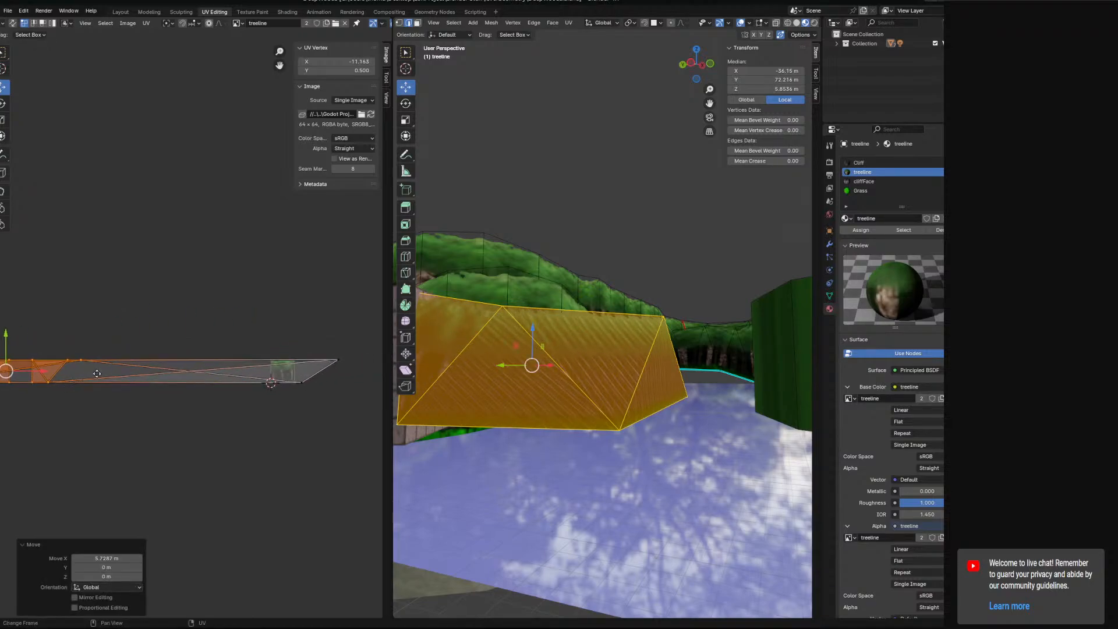
{"action": "left_click_drag", "start_coordinate": [45, 373], "coordinate": [319, 361]}
Shift the outlying UV vertices of the ring layout along X beside the texture tile, the last by about -1.52
{"action": "left_click", "coordinate": [290, 361]}
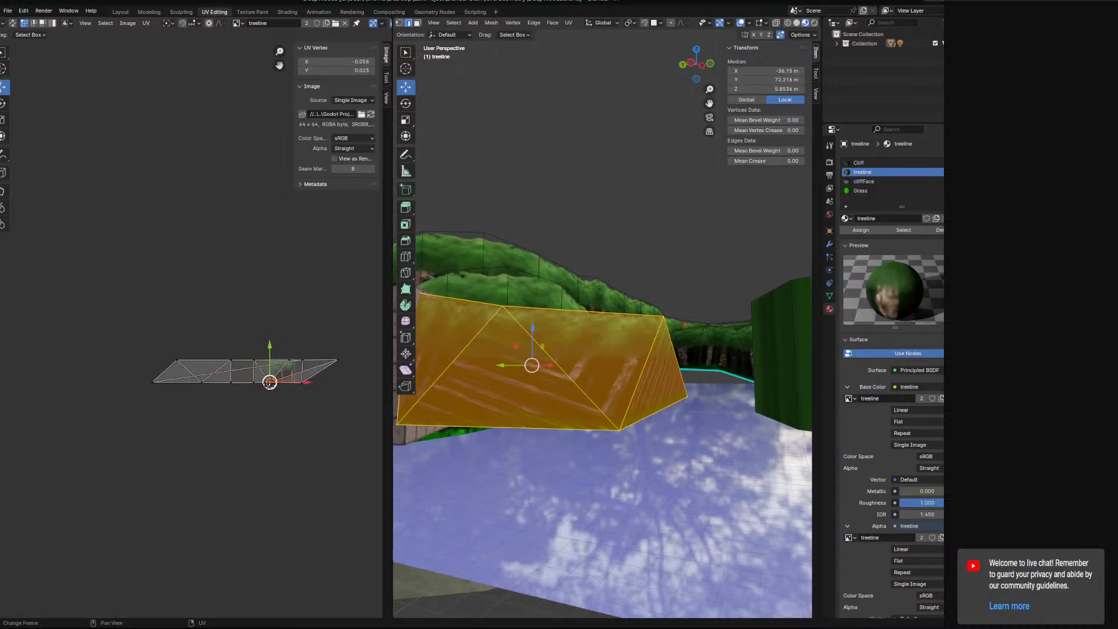
{"action": "left_click_drag", "start_coordinate": [294, 358], "coordinate": [293, 363]}
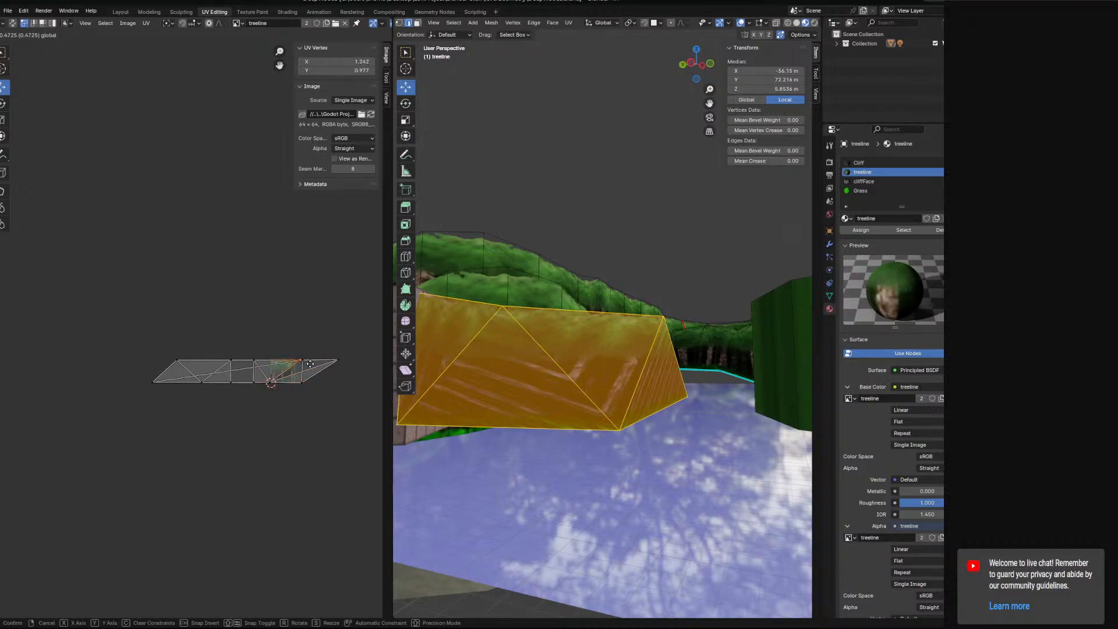
{"action": "left_click_drag", "start_coordinate": [313, 364], "coordinate": [312, 365]}
{"action": "scroll", "coordinate": [317, 425], "scroll_direction": "up", "scroll_amount": 3}
{"action": "middle_click_drag", "start_coordinate": [324, 445], "coordinate": [178, 401]}
{"action": "left_click", "coordinate": [264, 386]}
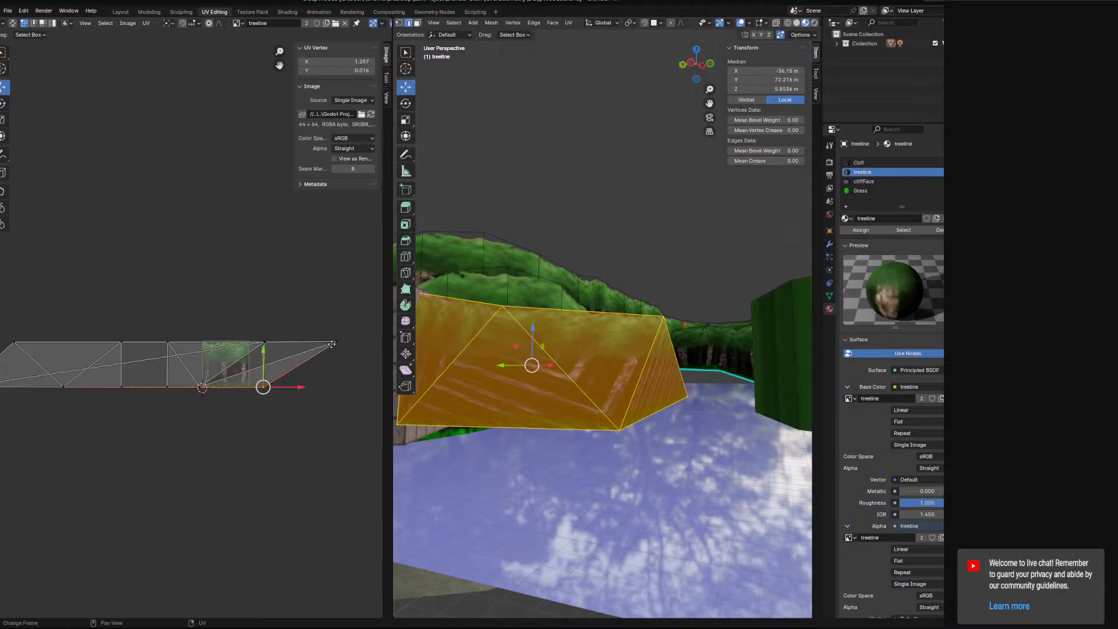
{"action": "left_click_drag", "start_coordinate": [354, 343], "coordinate": [279, 349]}
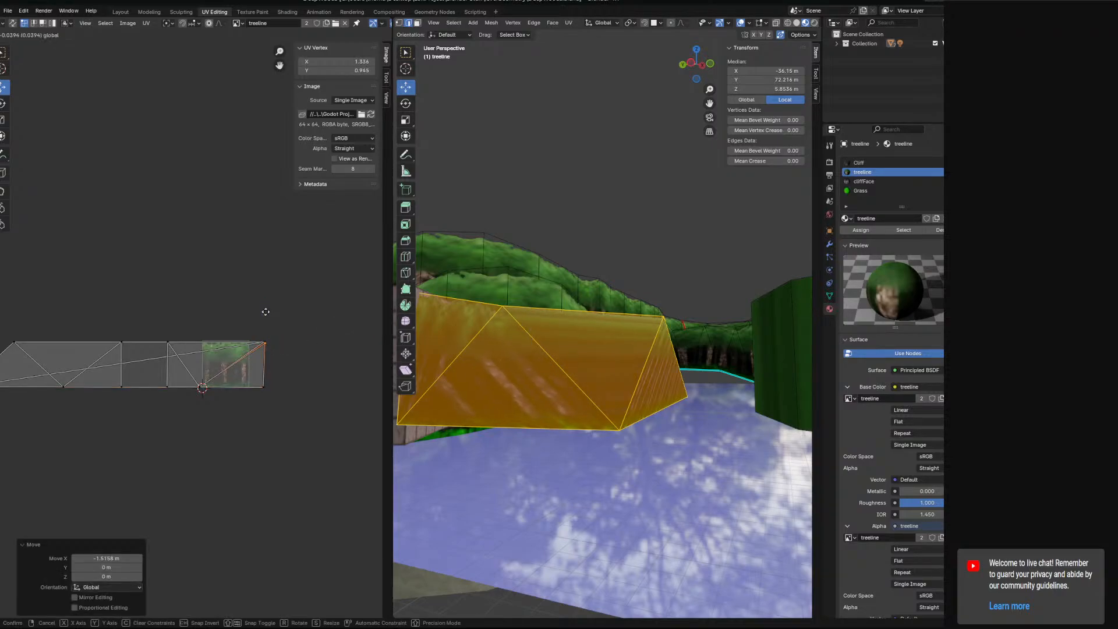
Nudge the lower end UV vertex about -0.08 along X, then try a free move on it and undo that move
{"action": "left_click", "coordinate": [264, 386]}
{"action": "left_click_drag", "start_coordinate": [288, 386], "coordinate": [283, 388]}
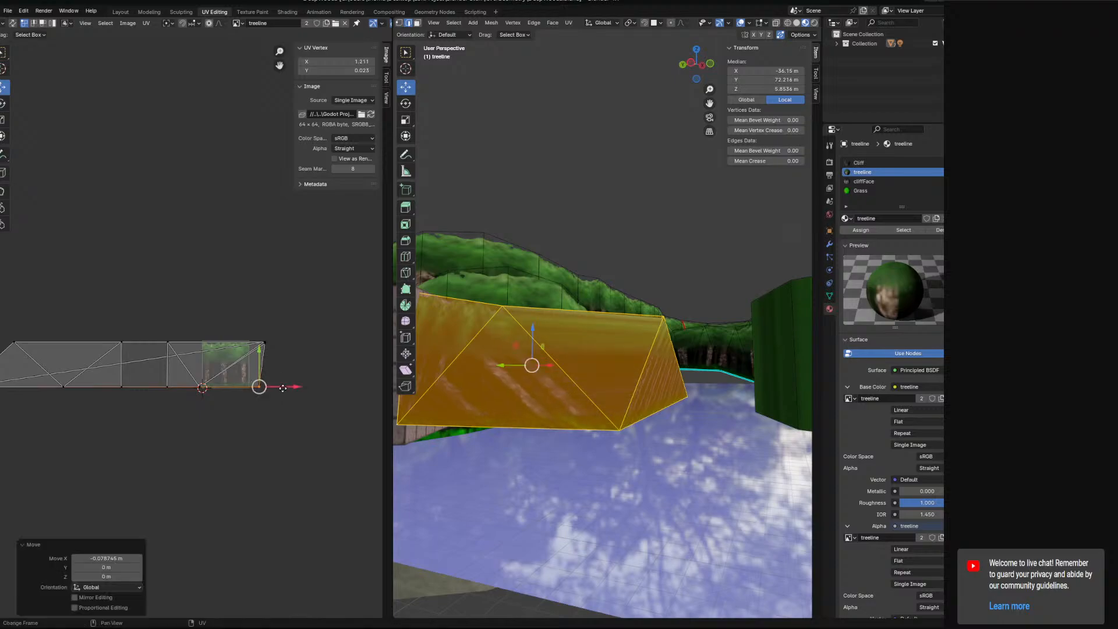
{"action": "key", "text": "g"}
{"action": "left_click", "coordinate": [304, 395]}
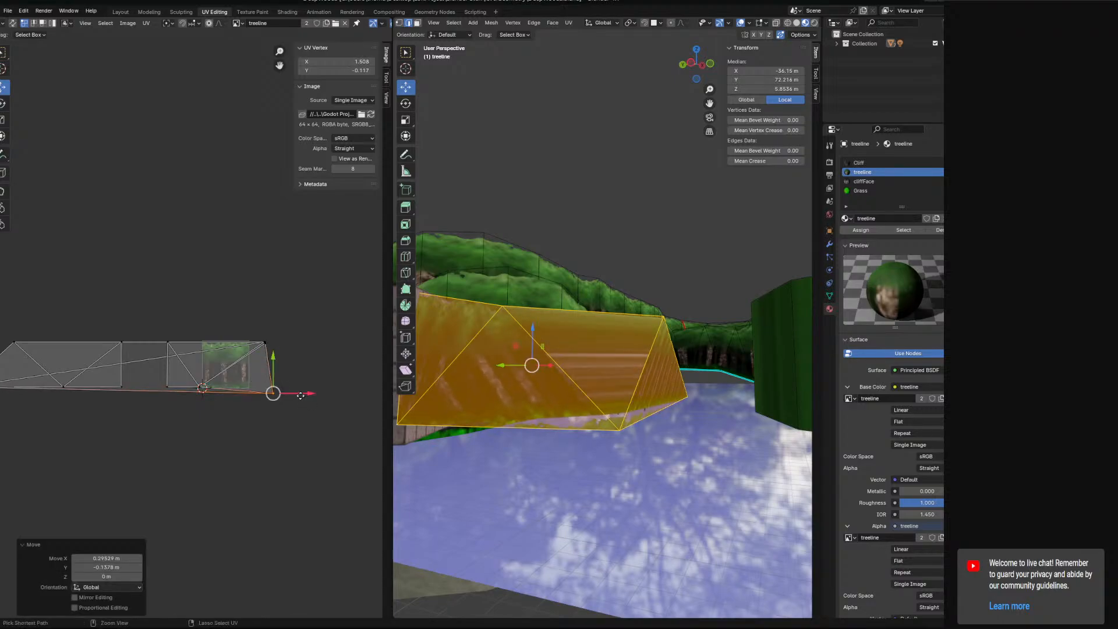
{"action": "key", "text": "ctrl+z"}
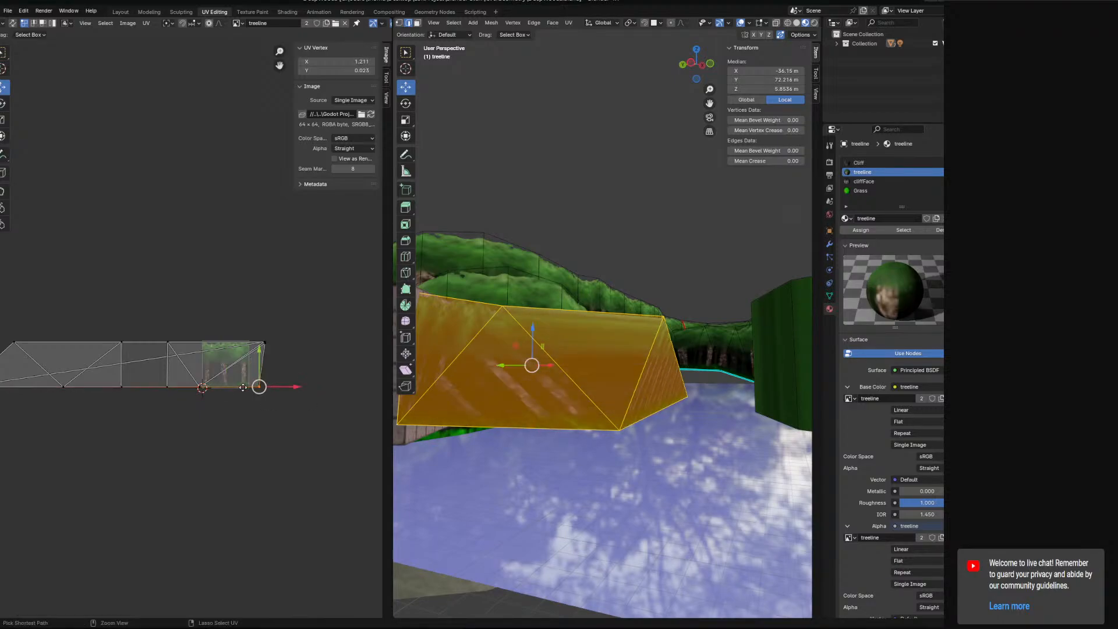
Select all faces of the tree wall ring, unwrap them with the Angle Based method, and enlarge the resulting UV island
{"action": "left_click", "coordinate": [556, 348]}
{"action": "middle_click_drag", "start_coordinate": [621, 376], "coordinate": [774, 403]}
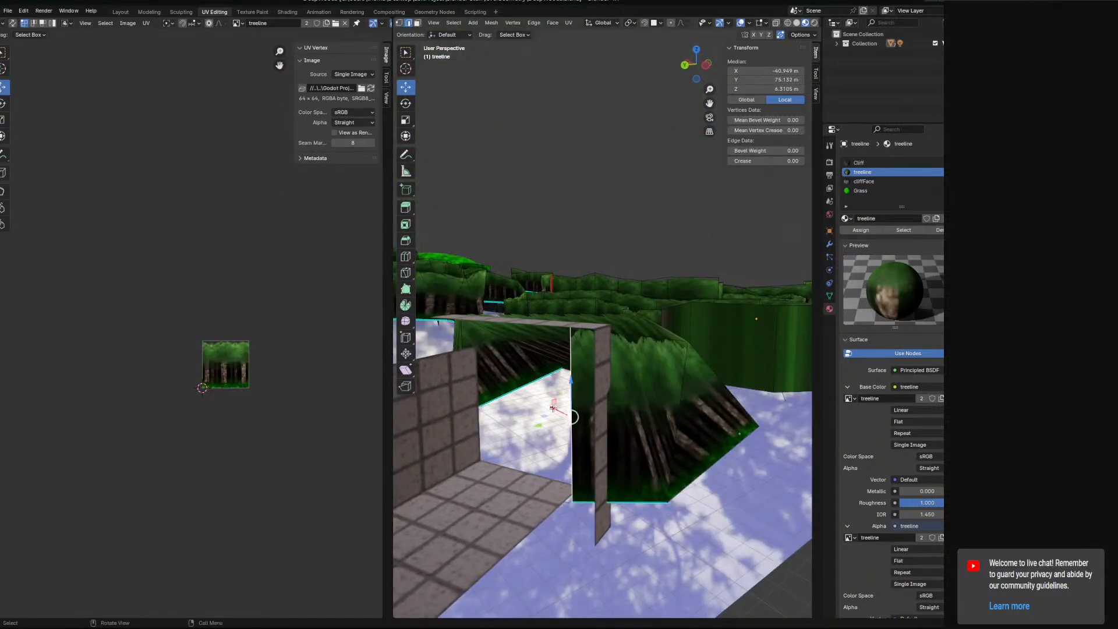
{"action": "key", "text": "ctrl+KP_Add"}
{"action": "key", "text": "ctrl+KP_Add"}
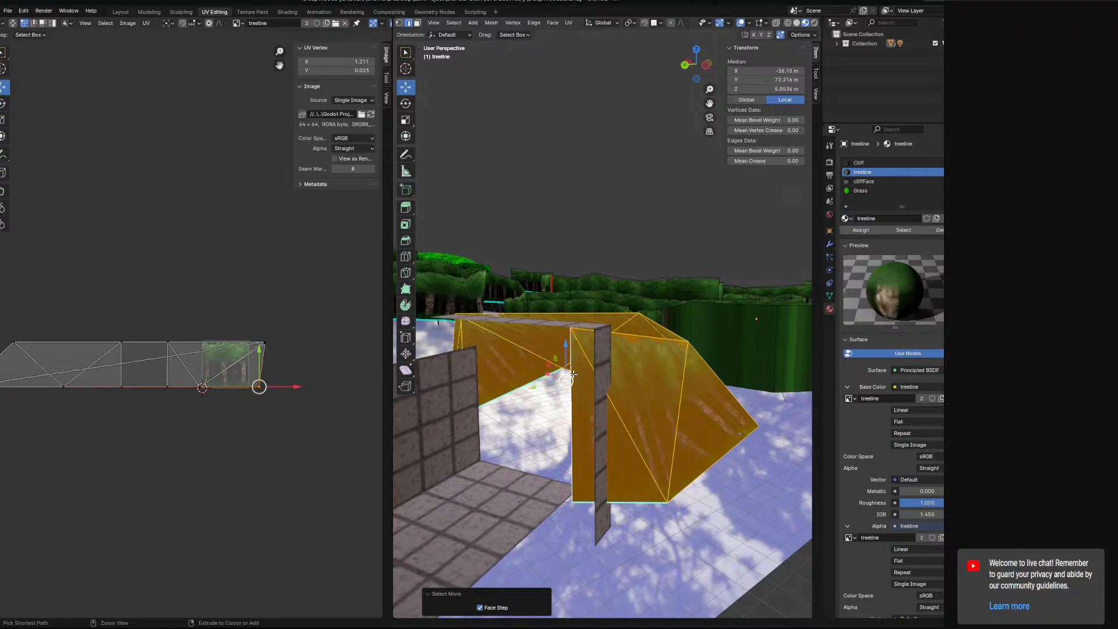
{"action": "key", "text": "u"}
{"action": "left_click", "coordinate": [573, 58]}
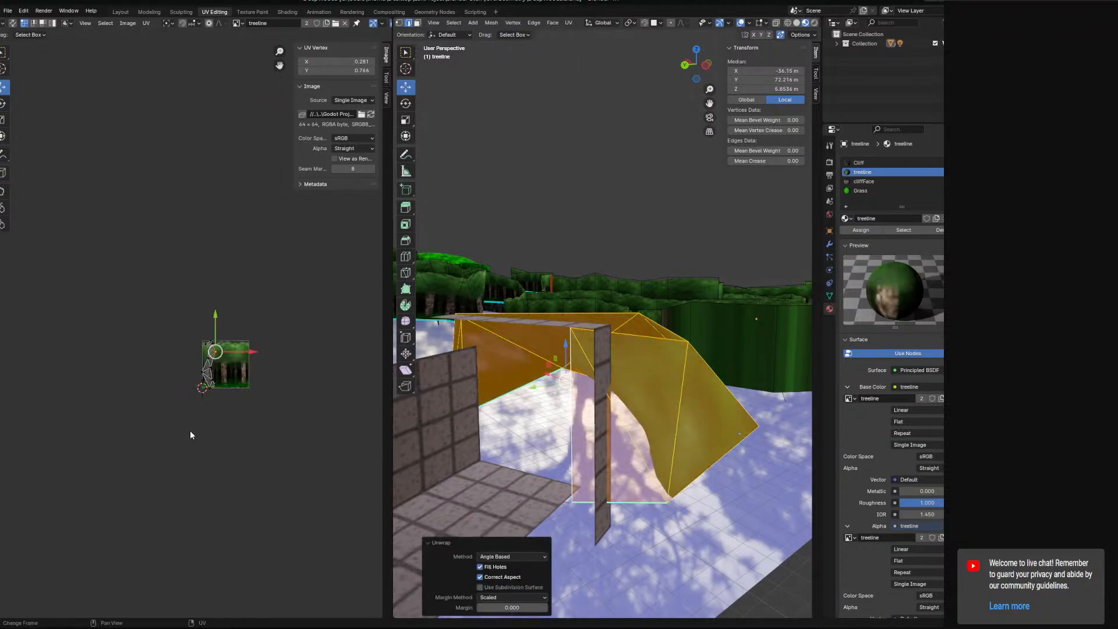
{"action": "scroll", "coordinate": [233, 408], "scroll_direction": "up", "scroll_amount": 2}
{"action": "key", "text": "s"}
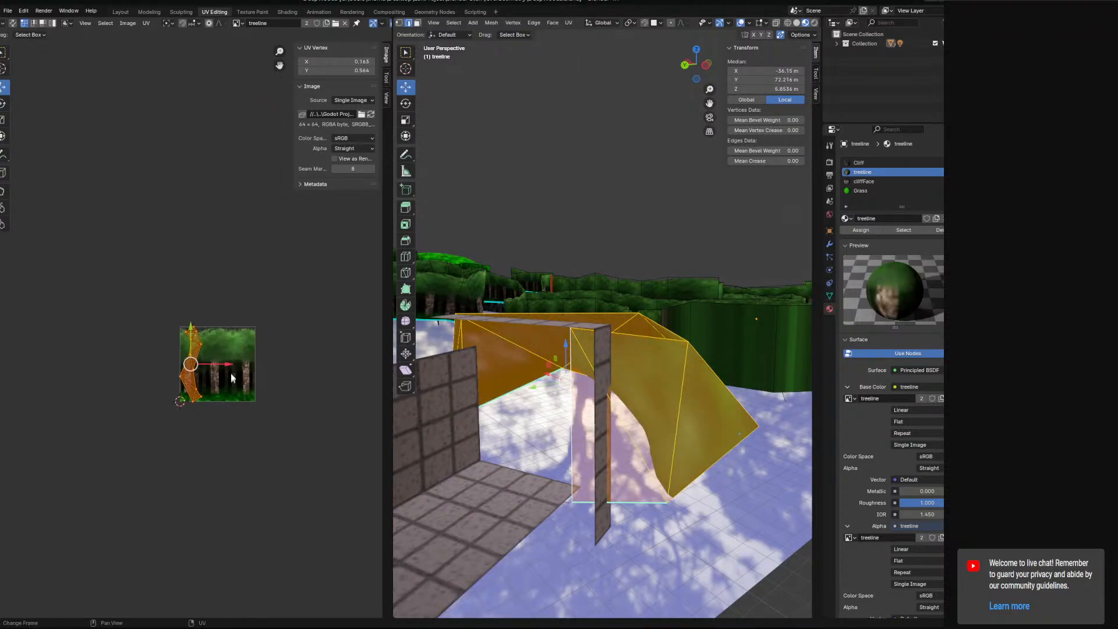
{"action": "left_click", "coordinate": [278, 366]}
Select the path of UV vertices along the island's left border and flatten it by scaling X to 0
{"action": "left_click", "coordinate": [175, 248]}
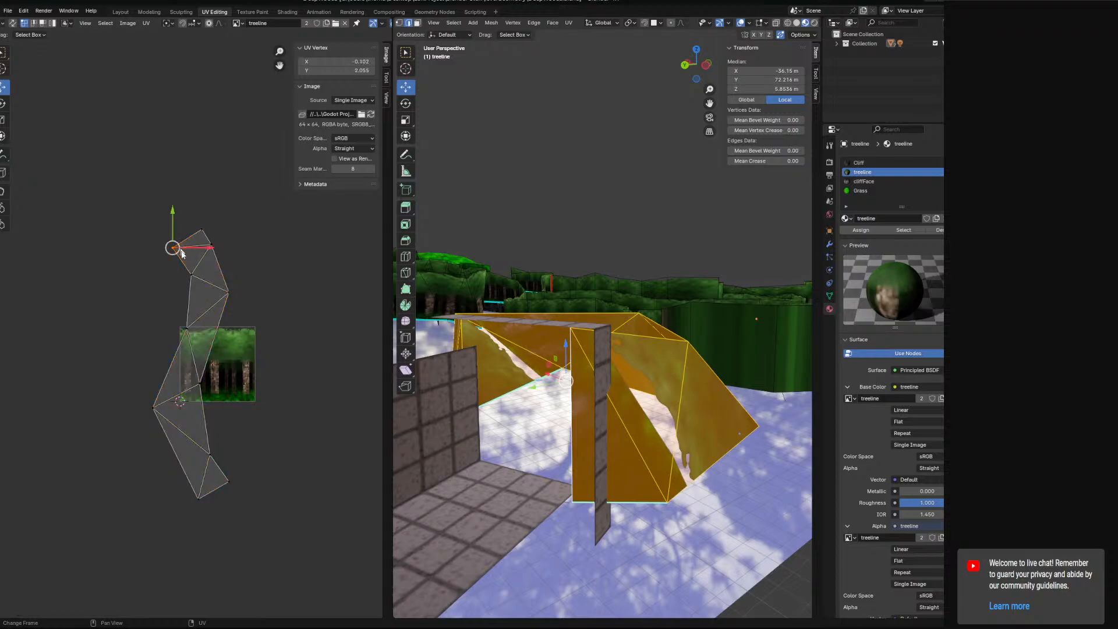
{"action": "left_click", "coordinate": [193, 511], "text": "ctrl"}
{"action": "key", "text": "ctrl+z"}
{"action": "left_click", "coordinate": [154, 408], "text": "ctrl"}
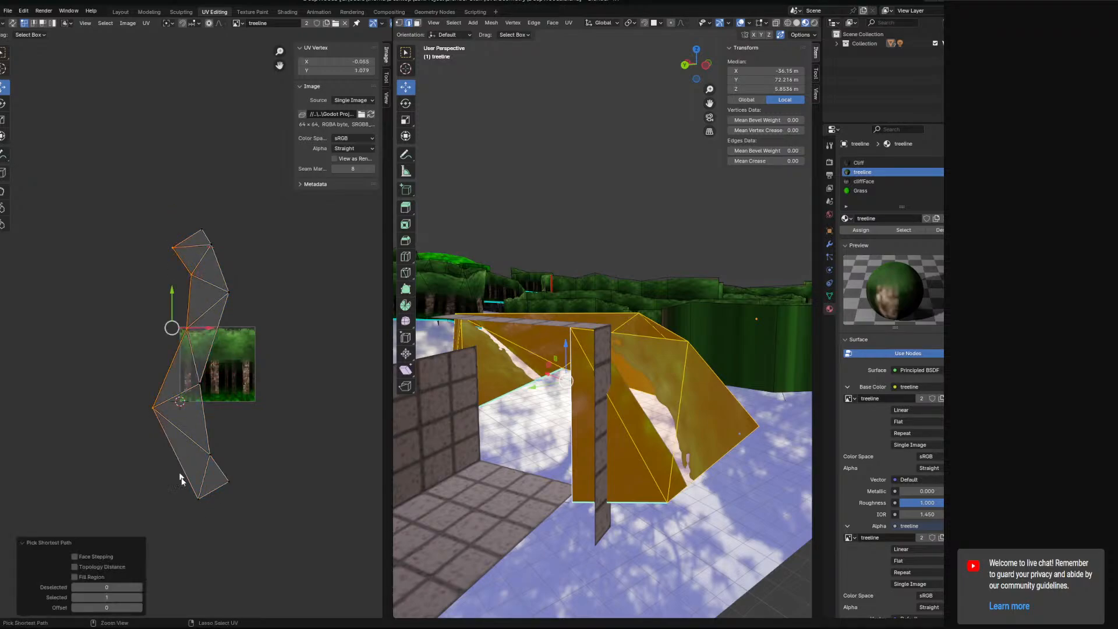
{"action": "key", "text": "s"}
{"action": "key", "text": "x"}
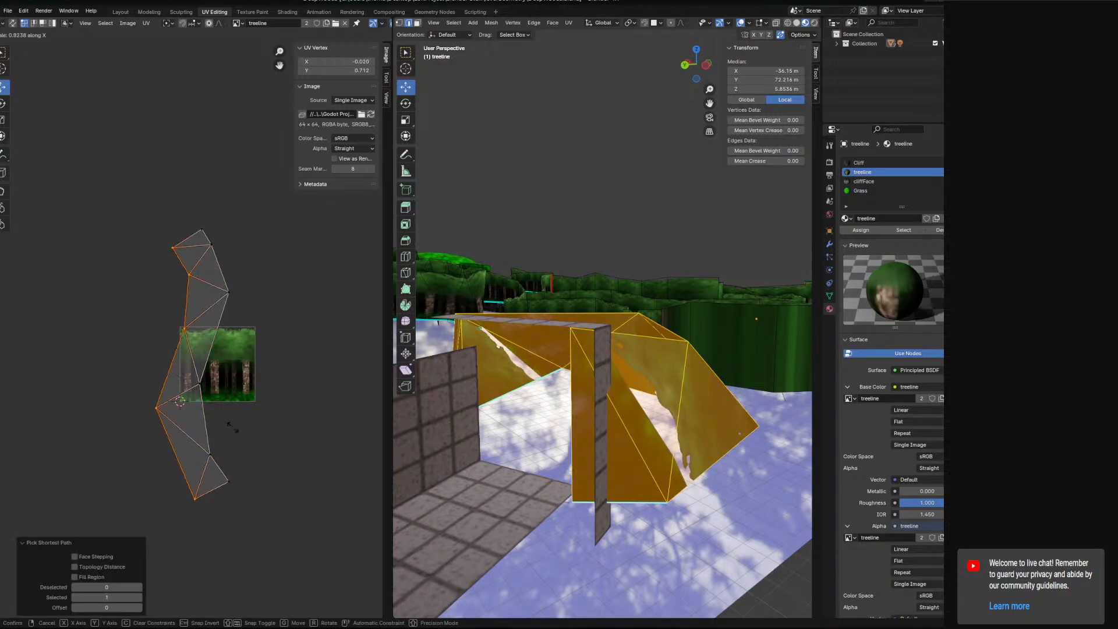
{"action": "key", "text": "0"}
{"action": "key", "text": "Return"}
Select the path of UV vertices along the island's right border and flatten it with an X scale of 0
{"action": "left_click", "coordinate": [195, 235]}
{"action": "left_click", "coordinate": [230, 491], "text": "ctrl"}
{"action": "key", "text": "s"}
{"action": "key", "text": "x"}
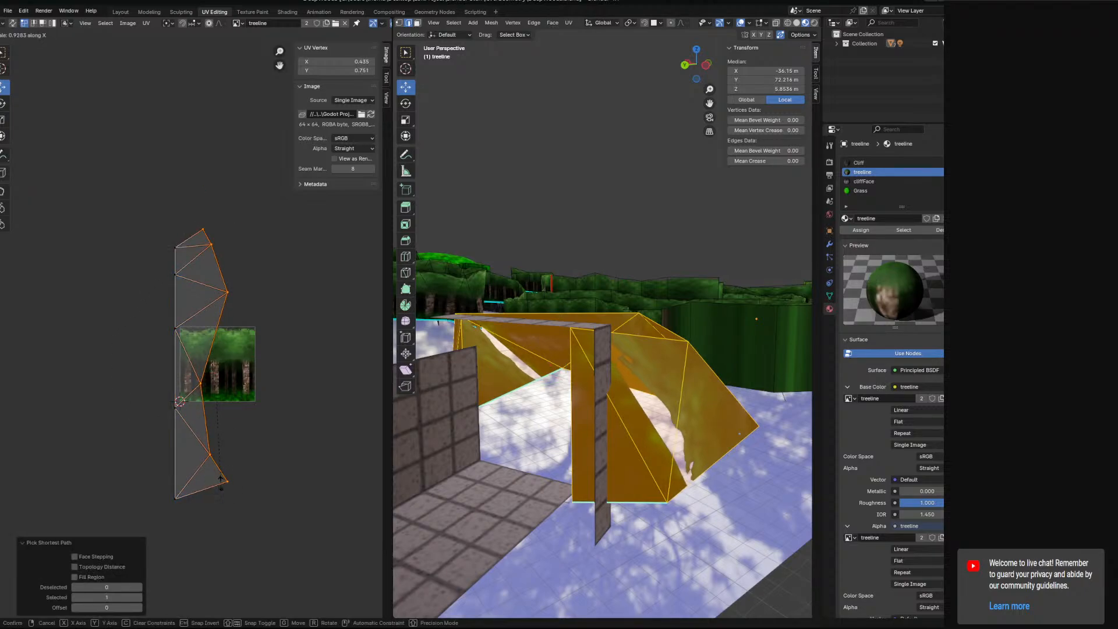
{"action": "key", "text": "0"}
{"action": "key", "text": "Return"}
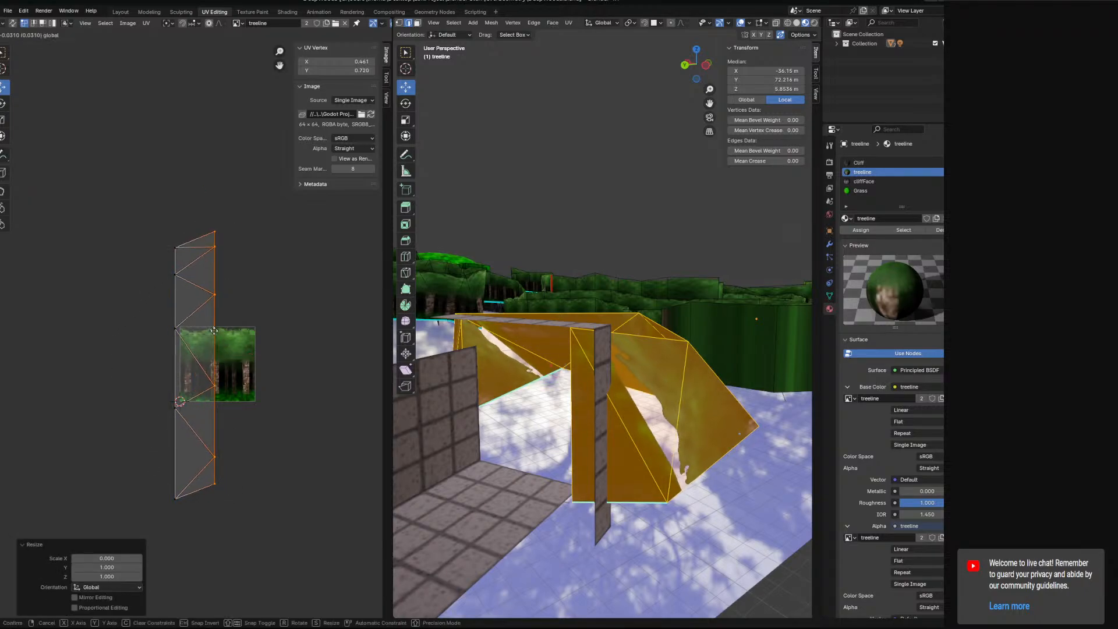
Rotate the entire straightened UV strip by 90°
{"action": "key", "text": "a"}
{"action": "key", "text": "r"}
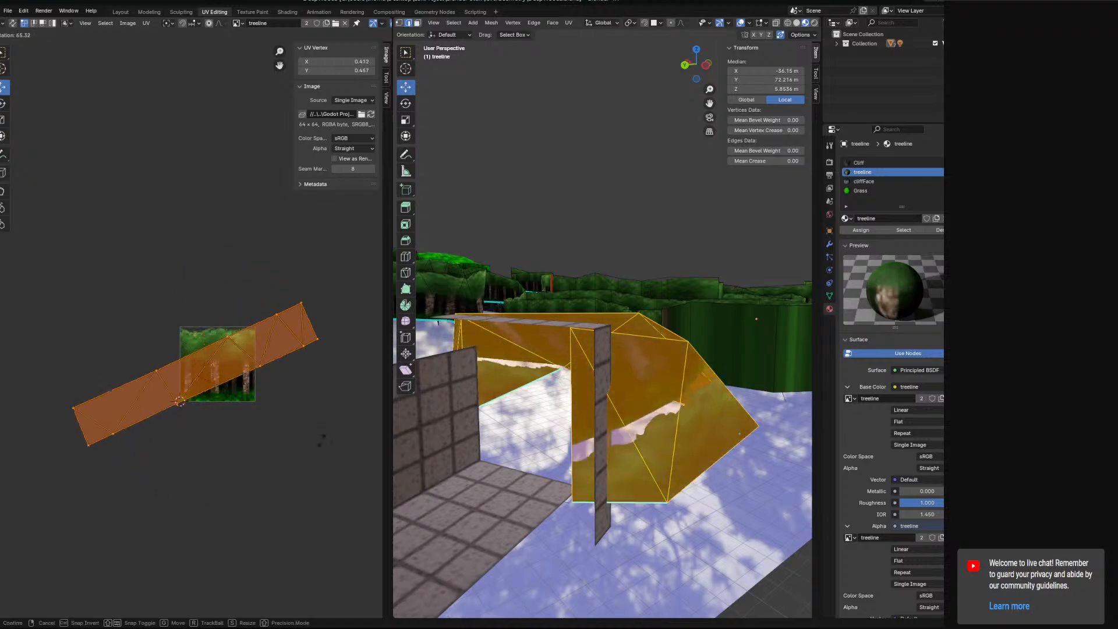
{"action": "key", "text": "9"}
{"action": "key", "text": "0"}
{"action": "key", "text": "Return"}
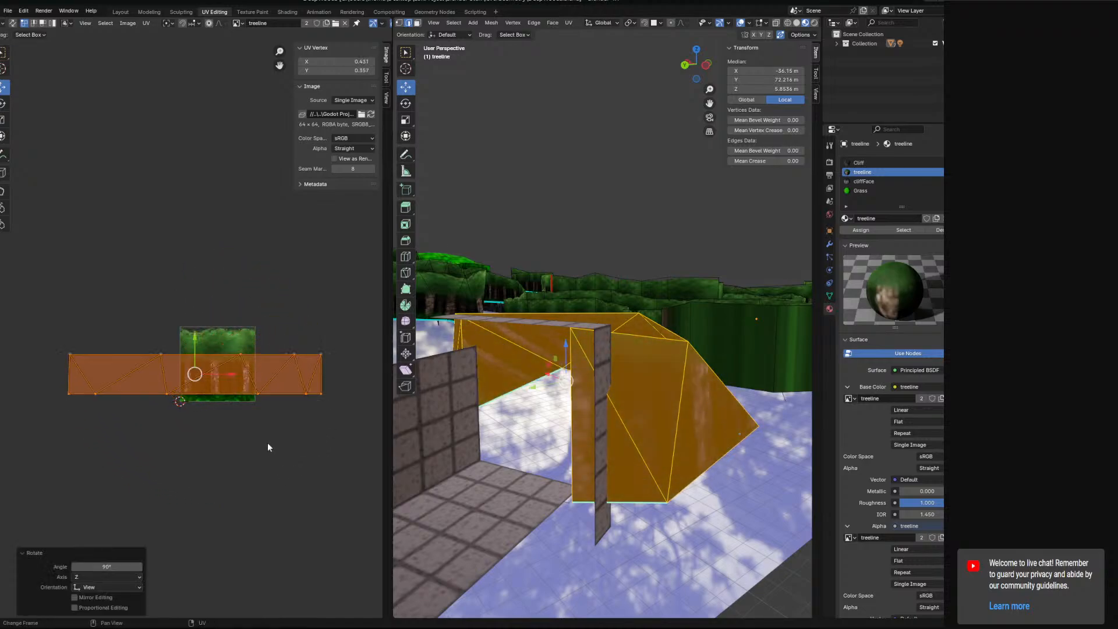
Move the UV strip over the texture tile, scale it by about 1.735, and fine-tune size and Y position to fill the tile's height
{"action": "key", "text": "g"}
{"action": "left_click", "coordinate": [204, 344]}
{"action": "key", "text": "s"}
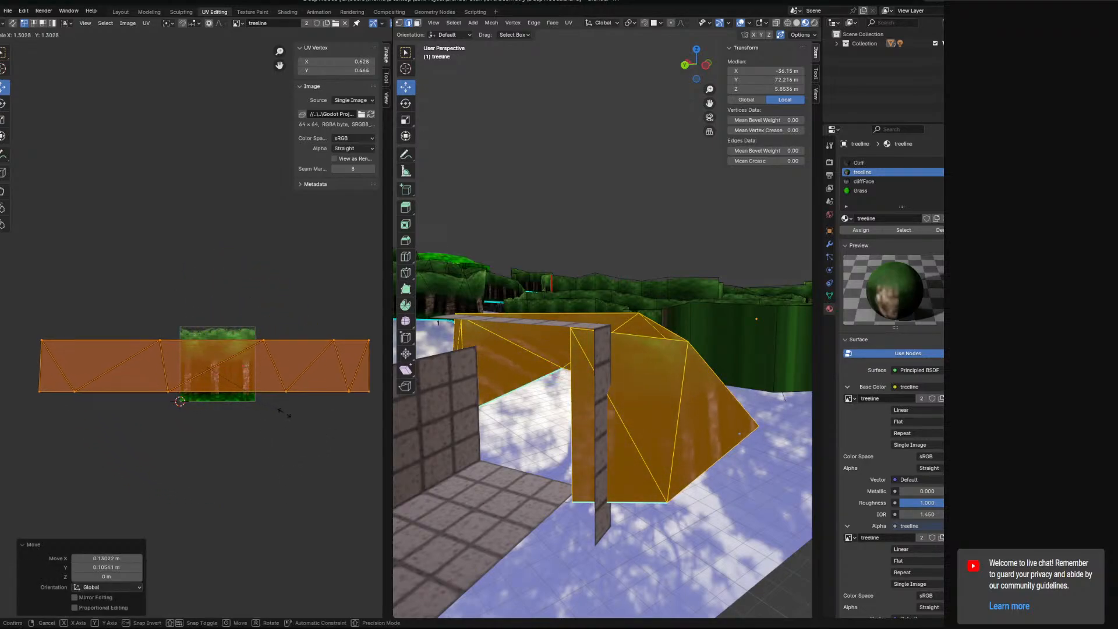
{"action": "left_click", "coordinate": [309, 419]}
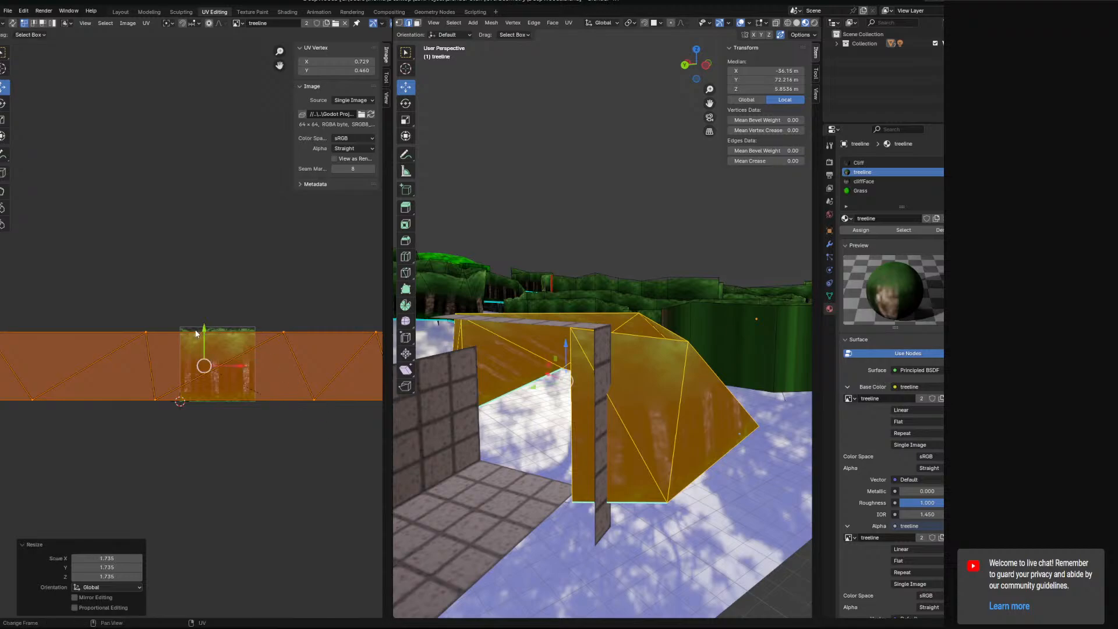
{"action": "left_click_drag", "start_coordinate": [204, 327], "coordinate": [204, 324]}
{"action": "key", "text": "s"}
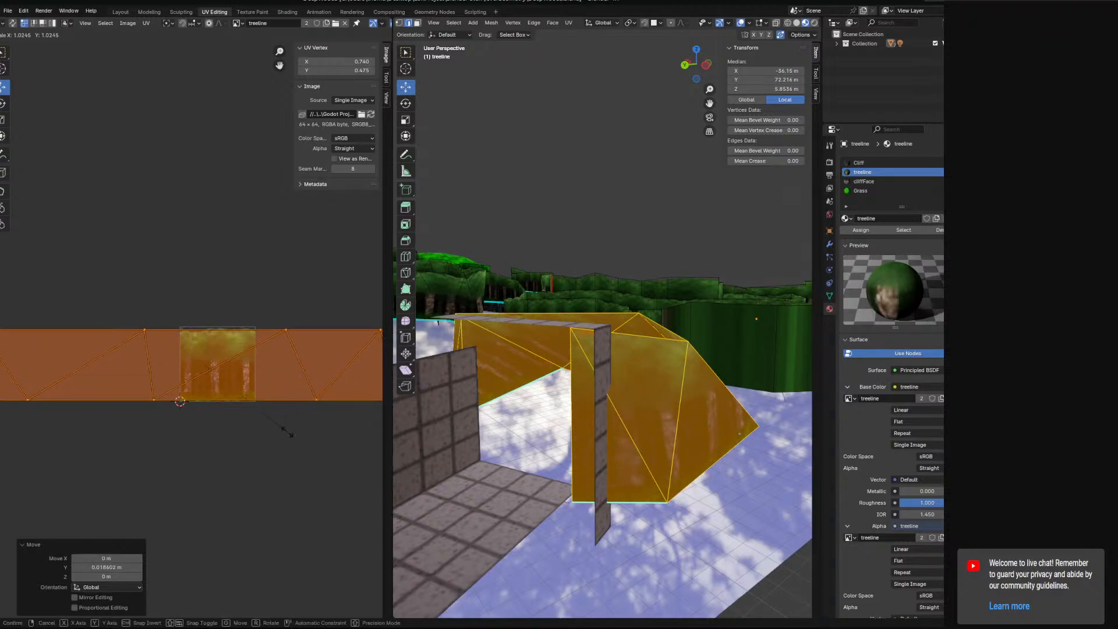
{"action": "left_click", "coordinate": [292, 434]}
{"action": "left_click_drag", "start_coordinate": [206, 332], "coordinate": [206, 327]}
Narrow the UV strip by scaling it along X to widen the tree trunks on the wall
{"action": "middle_click_drag", "start_coordinate": [694, 426], "coordinate": [563, 408]}
{"action": "key", "text": "s"}
{"action": "key", "text": "x"}
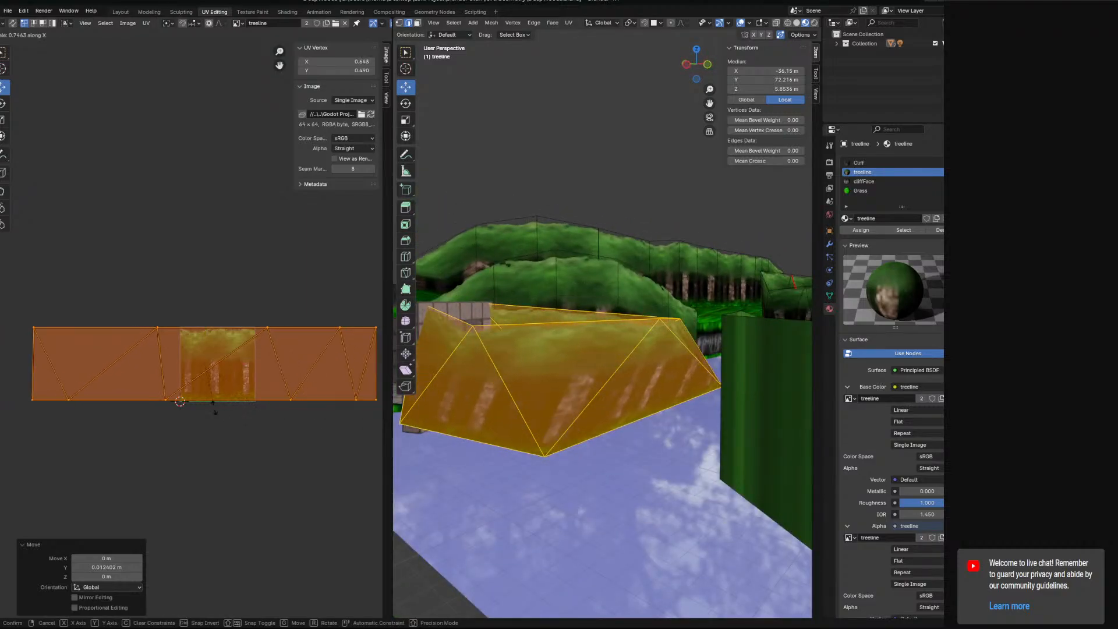
{"action": "left_click", "coordinate": [193, 410]}
Select the inner UV vertices on the strip's upper border and shift them along X toward negative values to straighten the slanted trunks
{"action": "left_click", "coordinate": [141, 410]}
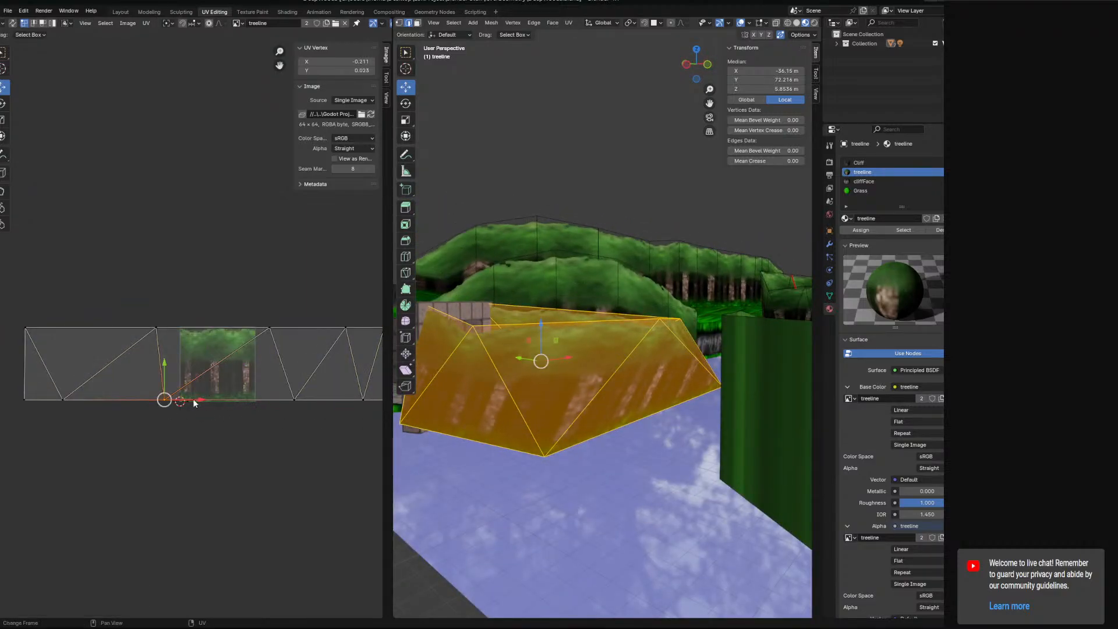
{"action": "left_click", "coordinate": [155, 323]}
{"action": "left_click_drag", "start_coordinate": [179, 329], "coordinate": [145, 335]}
{"action": "key", "text": "ctrl+z"}
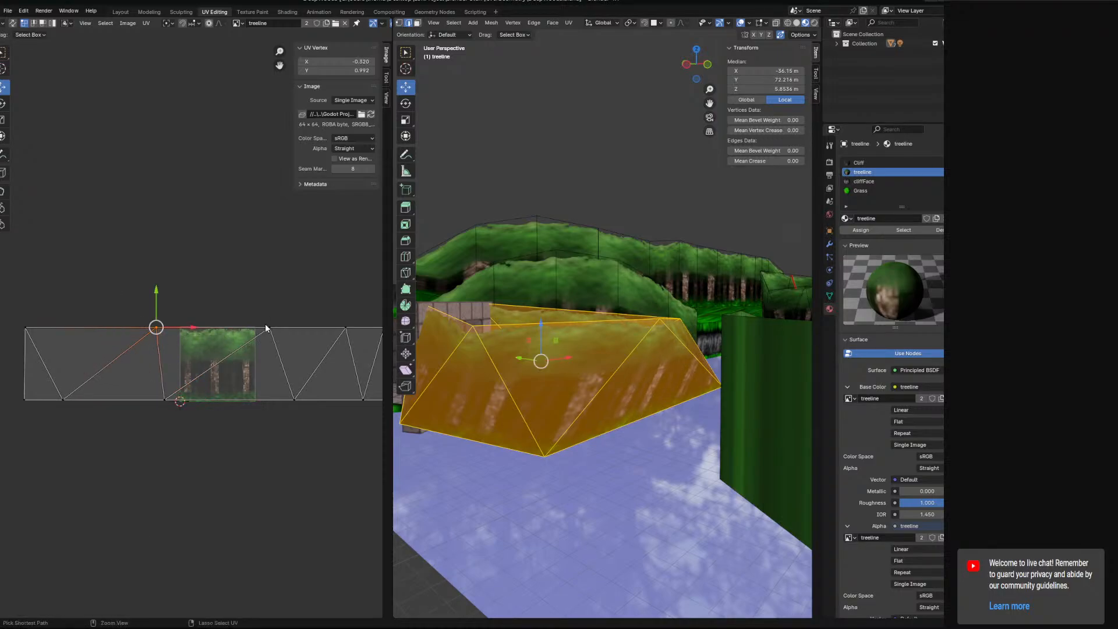
{"action": "scroll", "coordinate": [82, 375], "scroll_direction": "down", "scroll_amount": 2}
{"action": "middle_click_drag", "start_coordinate": [613, 370], "coordinate": [474, 379]}
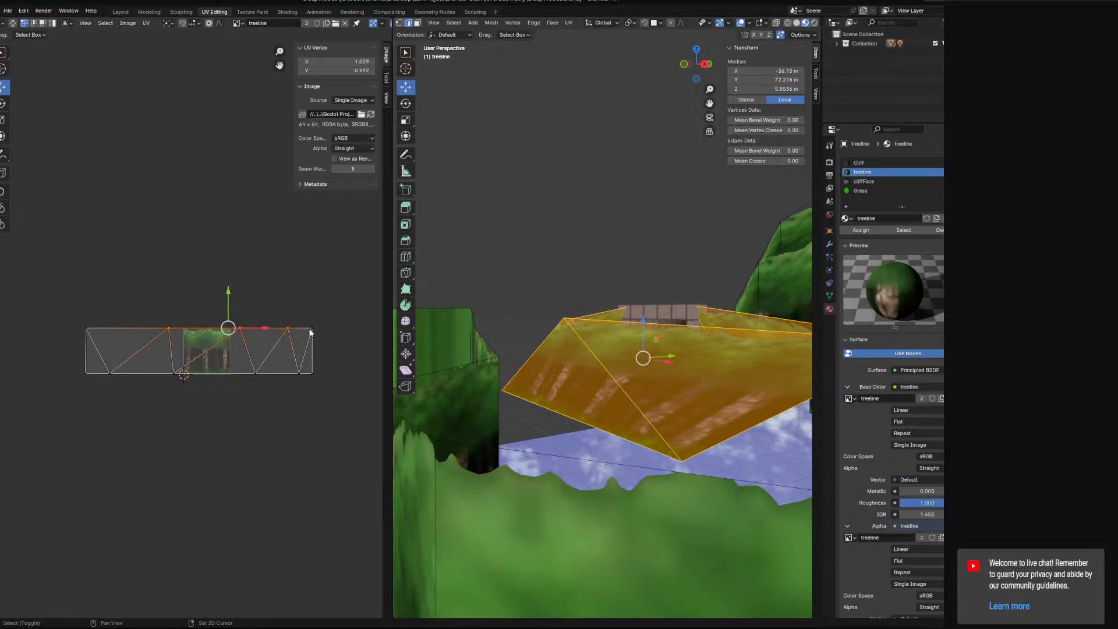
{"action": "left_click_drag", "start_coordinate": [273, 332], "coordinate": [231, 336]}
Fine-tune individual upper-border UV vertices along X to even out the triangles and reduce the remaining trunk slant
{"action": "middle_click_drag", "start_coordinate": [631, 350], "coordinate": [417, 328]}
{"action": "left_click", "coordinate": [131, 329]}
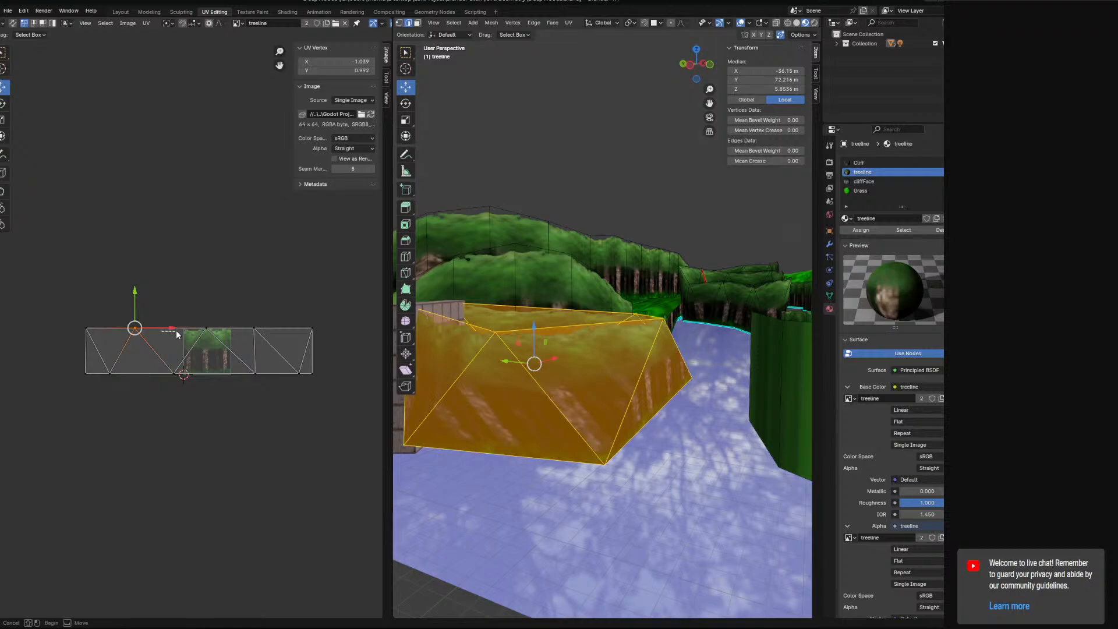
{"action": "left_click_drag", "start_coordinate": [155, 329], "coordinate": [103, 329]}
{"action": "left_click", "coordinate": [87, 329]}
{"action": "key", "text": "ctrl+z"}
{"action": "mouse_move", "coordinate": [270, 328]}
{"action": "left_mouse_down"}
{"action": "mouse_move", "coordinate": [304, 331]}
{"action": "mouse_move", "coordinate": [260, 337]}
{"action": "left_mouse_up"}
{"action": "left_click", "coordinate": [207, 328]}
Subdivide the lower edge of the tree wall's wide face with one cut and move the new midpoint vertex outward under the wall's top corner
{"action": "middle_click_drag", "start_coordinate": [529, 402], "coordinate": [397, 369]}
{"action": "left_click", "coordinate": [639, 380]}
{"action": "right_click", "coordinate": [639, 381]}
{"action": "left_click", "coordinate": [629, 363]}
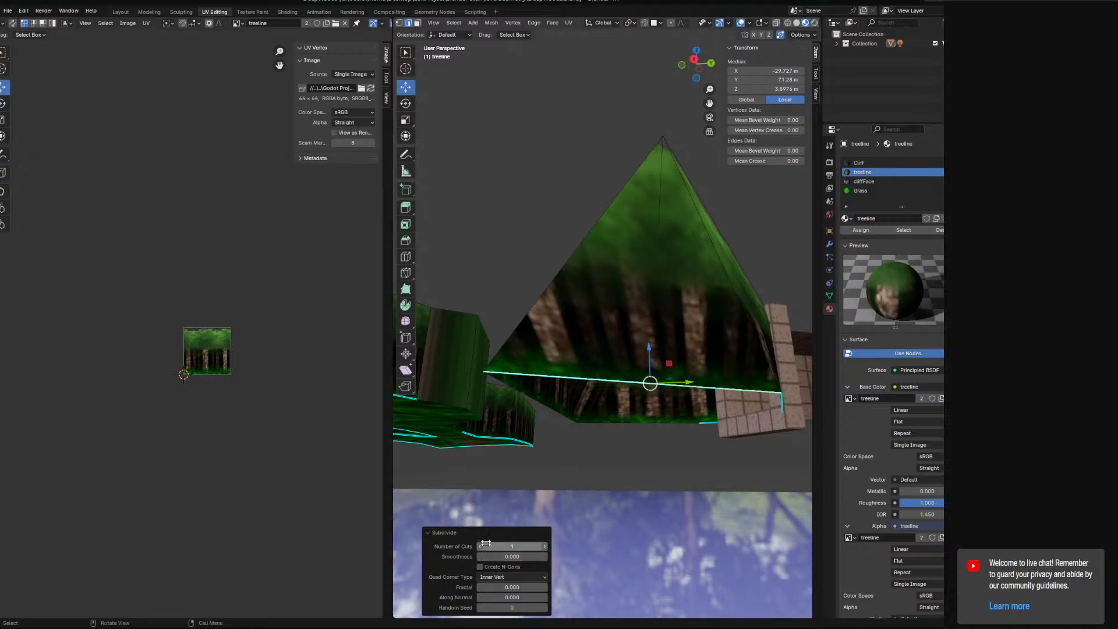
{"action": "left_click", "coordinate": [400, 24]}
{"action": "middle_click_drag", "start_coordinate": [594, 321], "coordinate": [638, 483]}
{"action": "left_click", "coordinate": [649, 433]}
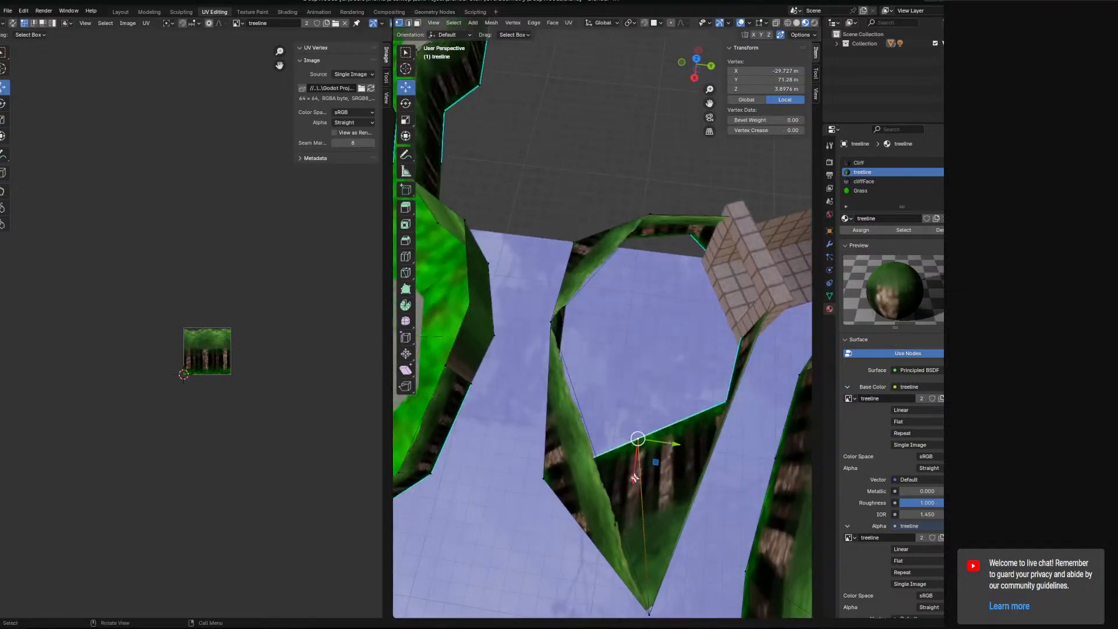
{"action": "key", "text": "g"}
{"action": "left_click", "coordinate": [644, 588]}
{"action": "middle_click_drag", "start_coordinate": [644, 588], "coordinate": [603, 386]}
{"action": "left_click", "coordinate": [507, 265]}
Select the top edges of the tree wall ring and raise them about 2.03 m along Z
{"action": "middle_click_drag", "start_coordinate": [444, 82], "coordinate": [721, 442]}
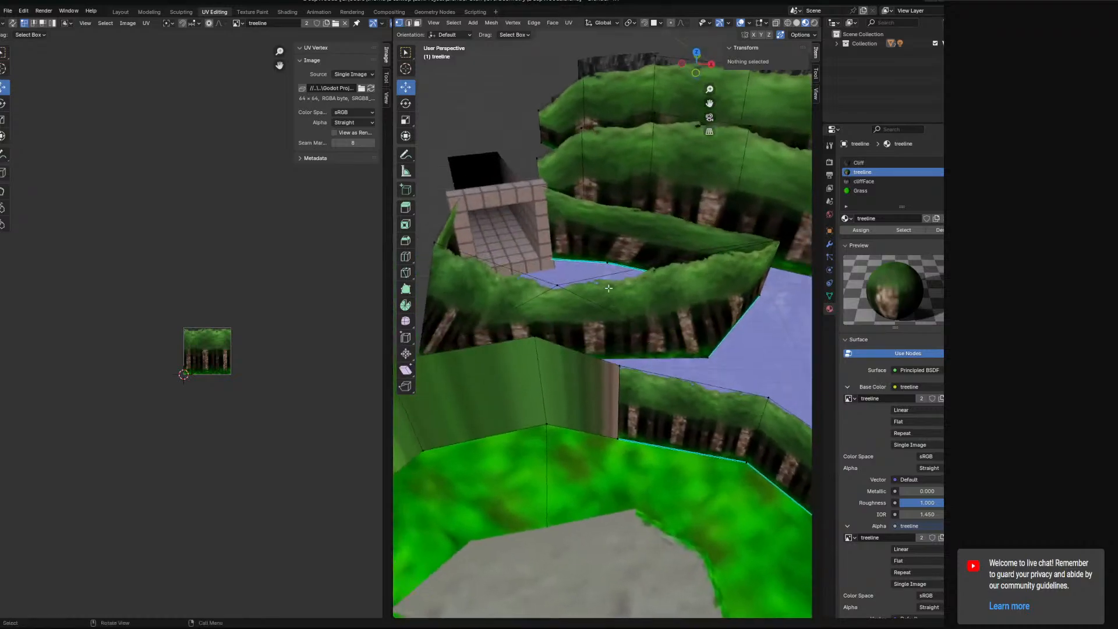
{"action": "left_click", "coordinate": [577, 279]}
{"action": "key", "text": "ctrl+KP_Add"}
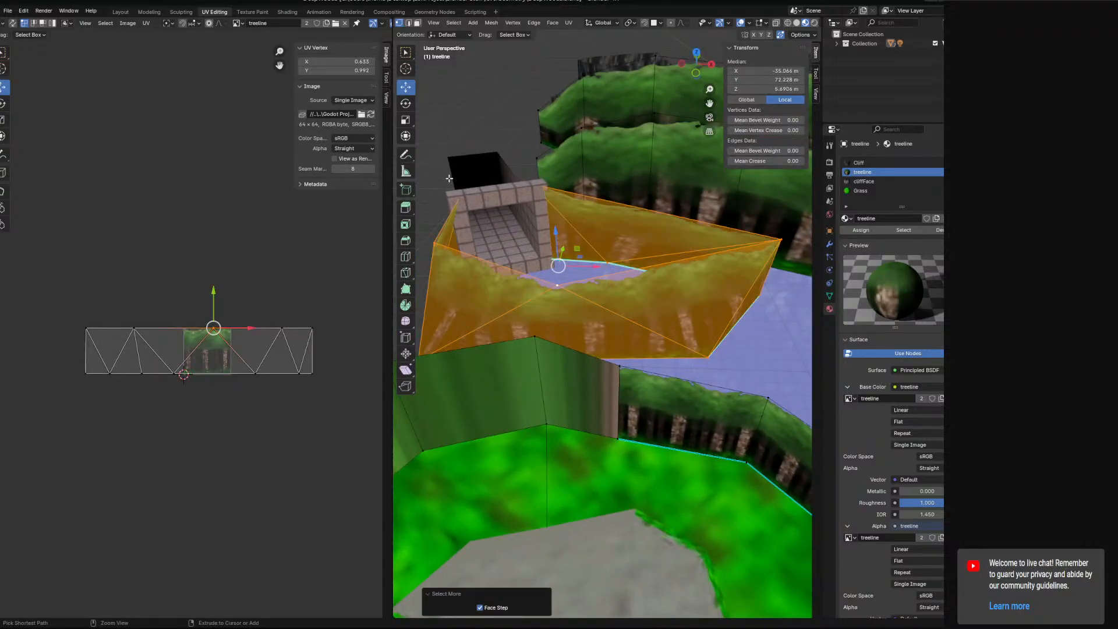
{"action": "middle_click_drag", "start_coordinate": [548, 260], "coordinate": [478, 122]}
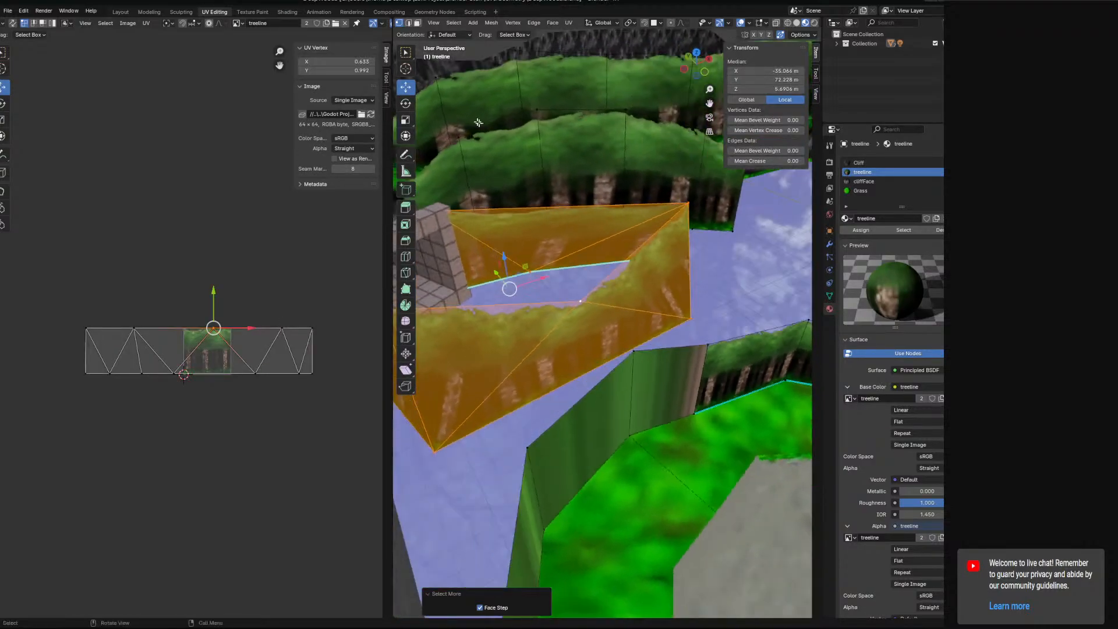
{"action": "left_click", "coordinate": [409, 23]}
{"action": "left_click", "coordinate": [634, 252]}
{"action": "left_click", "coordinate": [522, 303], "text": "shift"}
{"action": "middle_click_drag", "start_coordinate": [518, 296], "coordinate": [596, 250]}
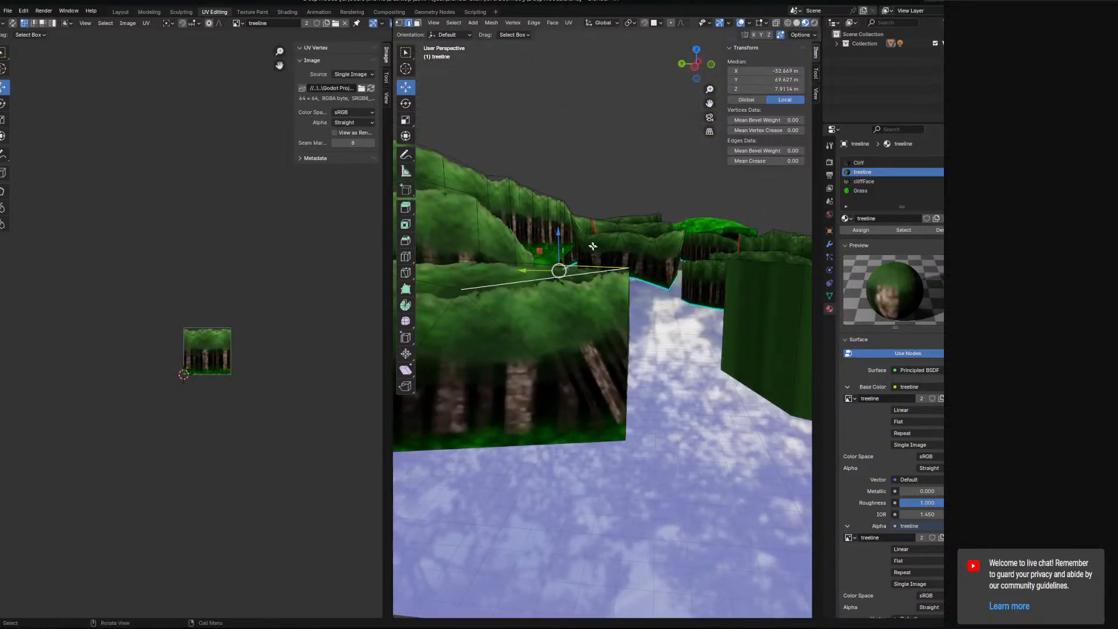
{"action": "middle_click_drag", "start_coordinate": [665, 345], "coordinate": [588, 364]}
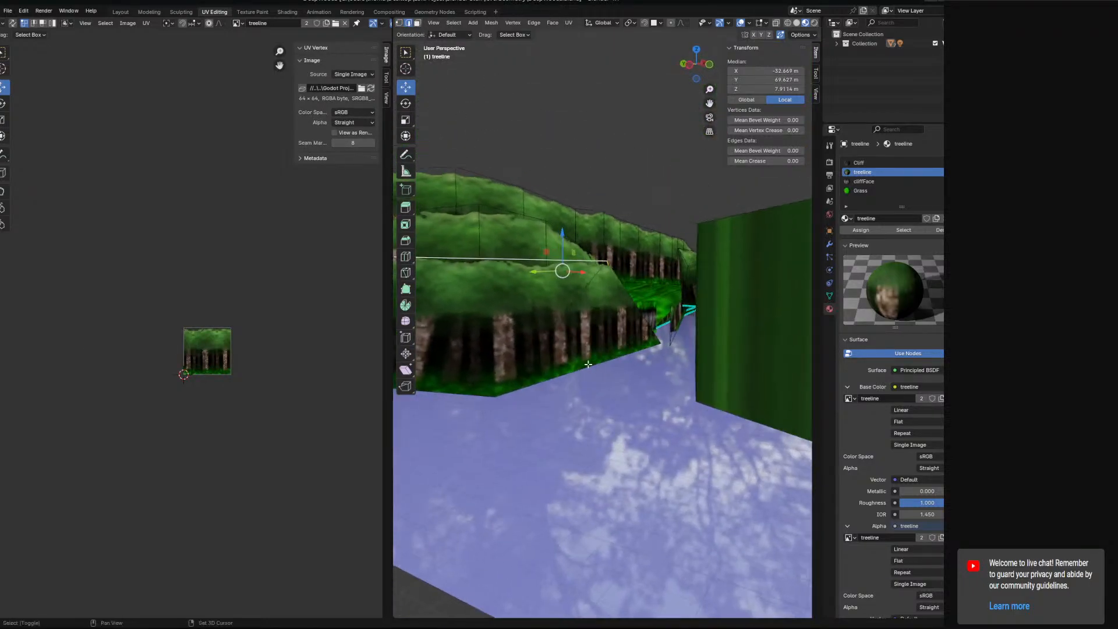
{"action": "key", "text": "g"}
{"action": "key", "text": "z"}
{"action": "left_click", "coordinate": [453, 116]}
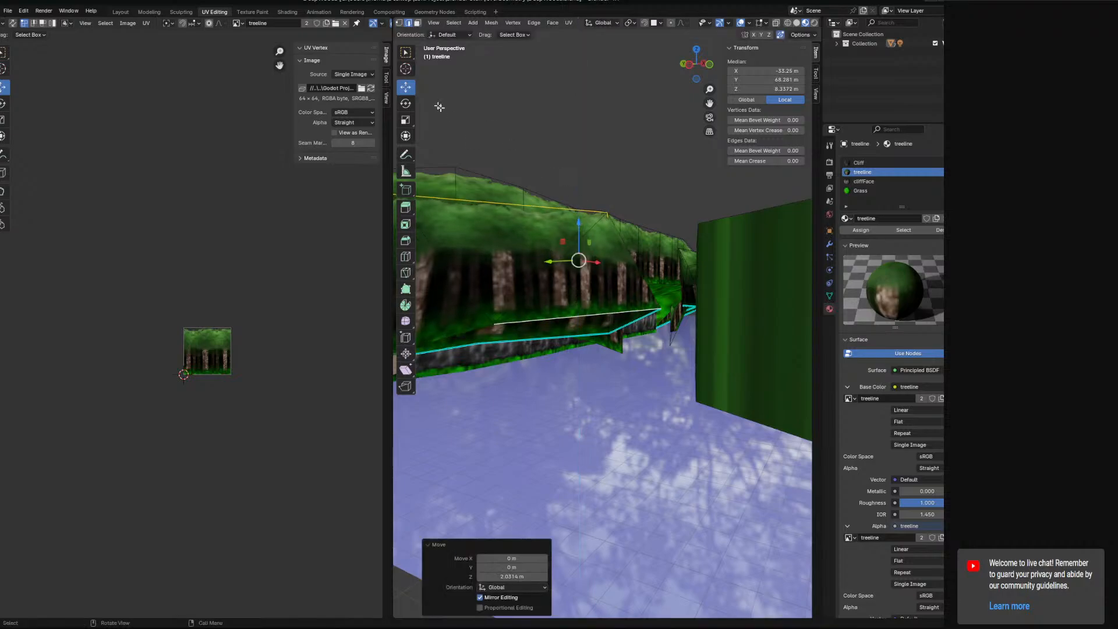
Raise the top corner vertex of the tree wall's wide face along Z
{"action": "left_click", "coordinate": [399, 22]}
{"action": "left_click", "coordinate": [607, 212]}
{"action": "key", "text": "g"}
{"action": "key", "text": "z"}
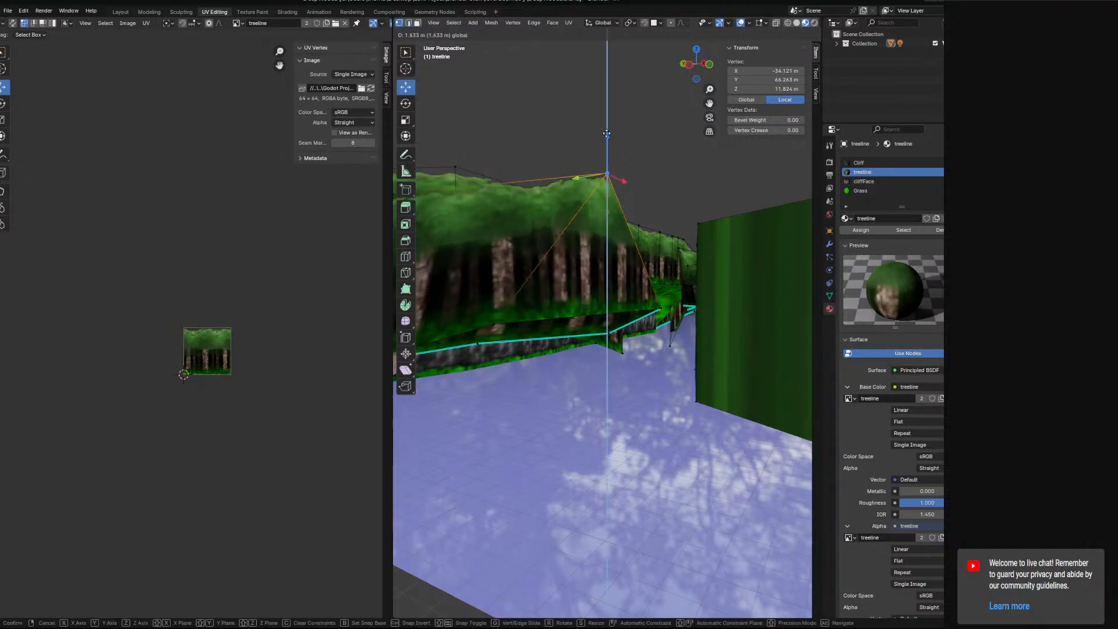
{"action": "left_click", "coordinate": [680, 204]}
Grow the selection from the wall's top corner to the surrounding tree wall faces and raise them along Z
{"action": "middle_click_drag", "start_coordinate": [679, 204], "coordinate": [554, 262]}
{"action": "key", "text": "ctrl+KP_Add"}
{"action": "key", "text": "ctrl+KP_Add"}
{"action": "key", "text": "ctrl+KP_Add"}
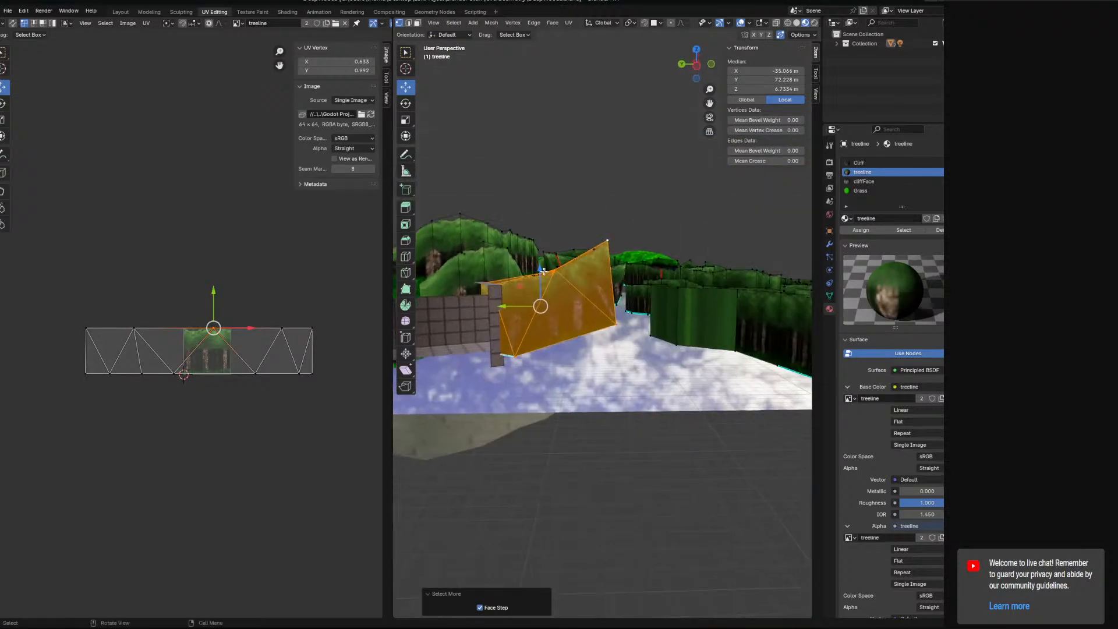
{"action": "key", "text": "g"}
{"action": "key", "text": "z"}
{"action": "left_click", "coordinate": [548, 241]}
Select the bottom edge of the raised tree wall and lower it about 2.41 m along Z
{"action": "middle_click_drag", "start_coordinate": [720, 348], "coordinate": [582, 344]}
{"action": "left_click", "coordinate": [551, 319]}
{"action": "left_click", "coordinate": [408, 23]}
{"action": "left_click", "coordinate": [532, 320]}
{"action": "key", "text": "g"}
{"action": "key", "text": "z"}
{"action": "left_click", "coordinate": [540, 352]}
{"action": "middle_click_drag", "start_coordinate": [540, 353], "coordinate": [470, 337]}
{"action": "middle_click_drag", "start_coordinate": [454, 347], "coordinate": [785, 362]}
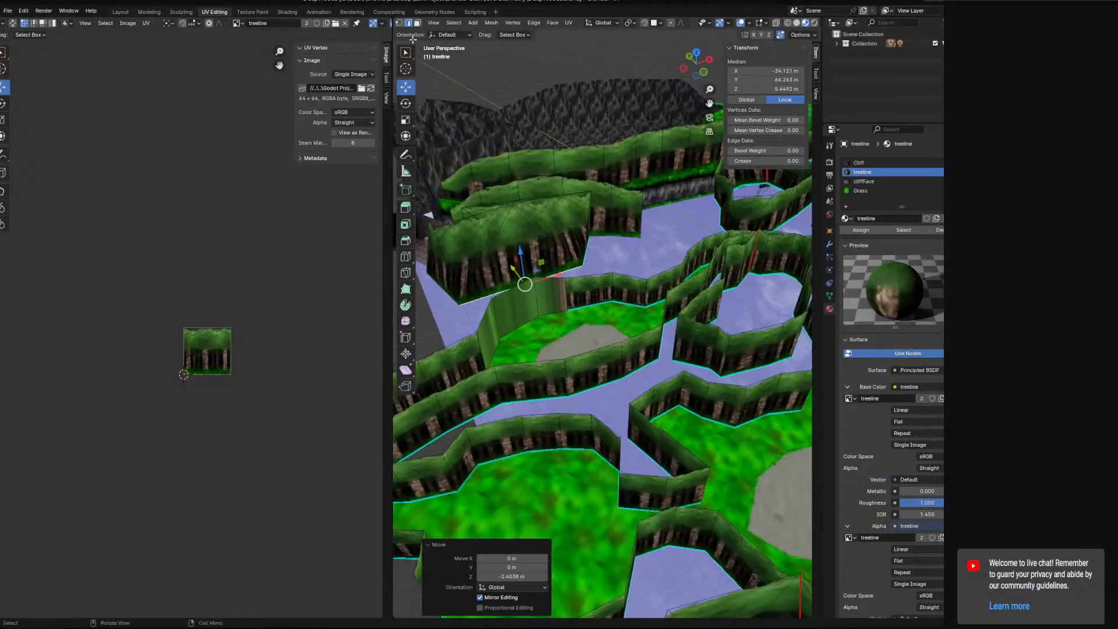
In the Modeling workspace, select the three stretched green tree wall faces along with the textured faces on both sides
{"action": "left_click", "coordinate": [156, 11]}
{"action": "middle_click_drag", "start_coordinate": [134, 326], "coordinate": [371, 307]}
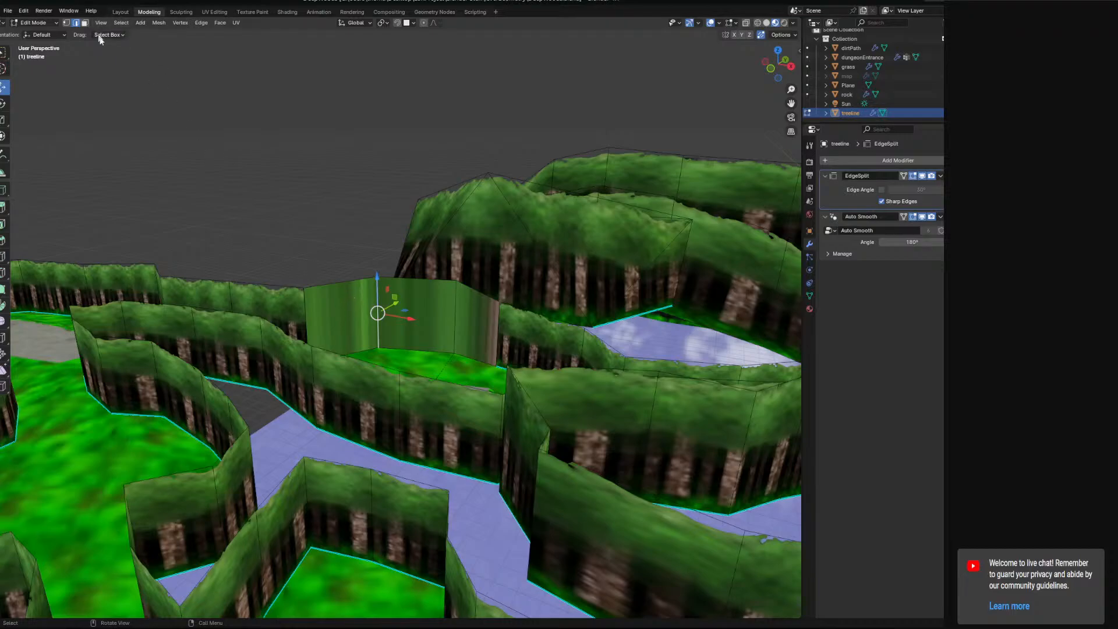
{"action": "scroll", "coordinate": [379, 305], "scroll_direction": "up", "scroll_amount": 6}
{"action": "middle_click_drag", "start_coordinate": [267, 169], "coordinate": [444, 290]}
{"action": "middle_click_drag", "start_coordinate": [356, 226], "coordinate": [359, 258]}
{"action": "middle_click_drag", "start_coordinate": [143, 77], "coordinate": [302, 324]}
{"action": "left_click", "coordinate": [85, 23]}
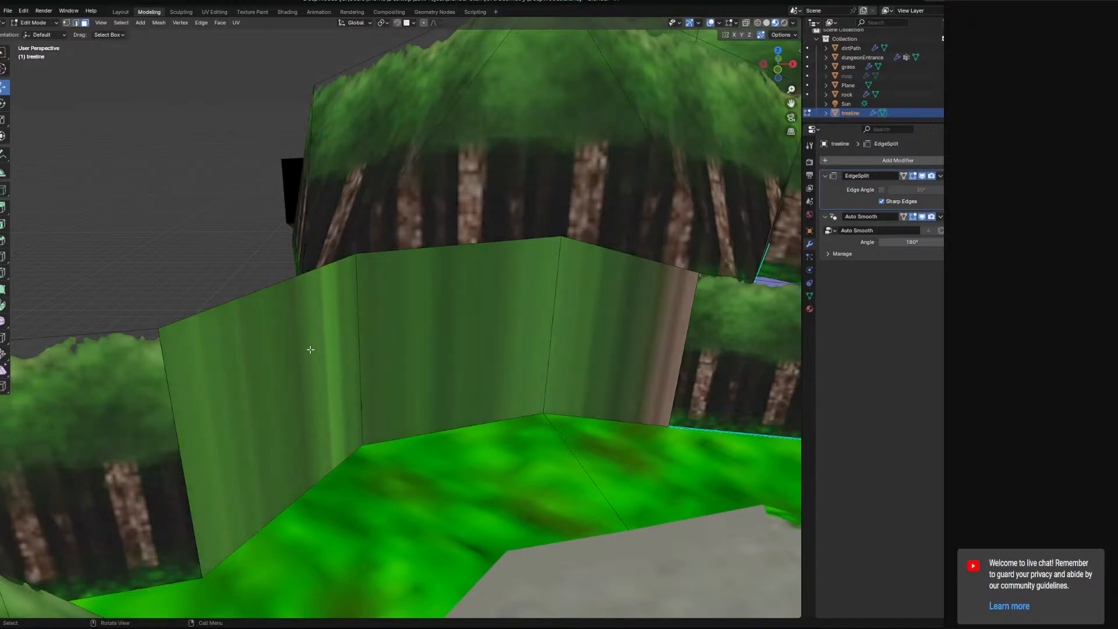
{"action": "left_click", "coordinate": [309, 350]}
{"action": "left_click", "coordinate": [448, 350], "text": "shift"}
{"action": "left_click", "coordinate": [573, 348], "text": "shift"}
{"action": "left_click", "coordinate": [722, 380], "text": "shift"}
{"action": "left_click", "coordinate": [184, 455], "text": "shift"}
{"action": "left_click", "coordinate": [153, 449], "text": "shift"}
{"action": "left_click", "coordinate": [241, 437], "text": "shift"}
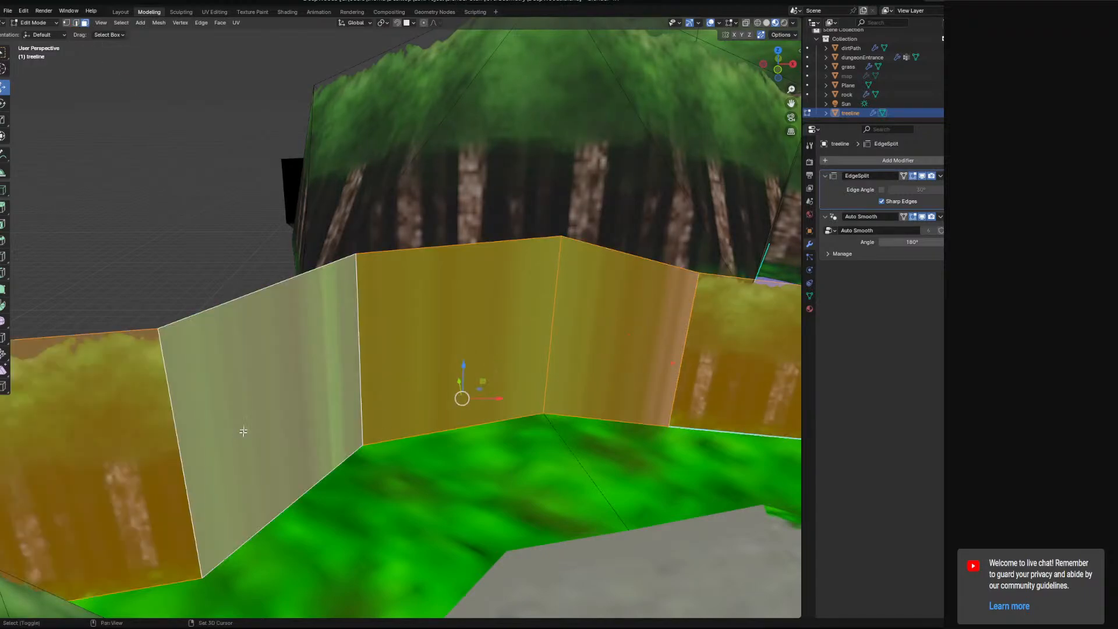
In the UV Editing workspace, select only the three stretched tree wall faces and unwrap them with the Angle Based method
{"action": "left_click", "coordinate": [215, 13]}
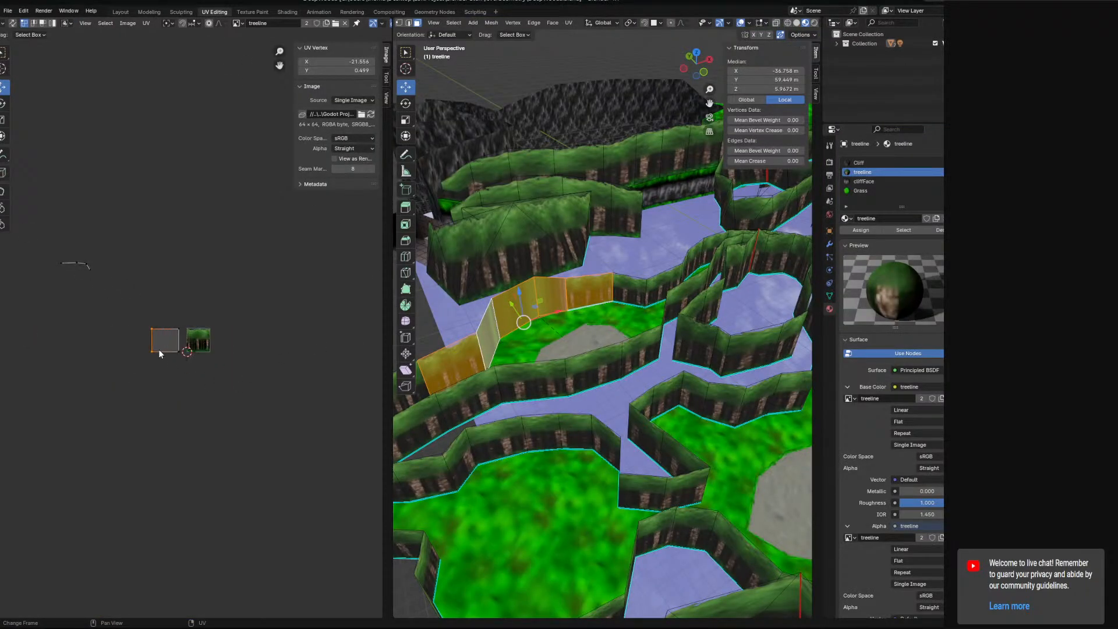
{"action": "scroll", "coordinate": [173, 277], "scroll_direction": "up", "scroll_amount": 2}
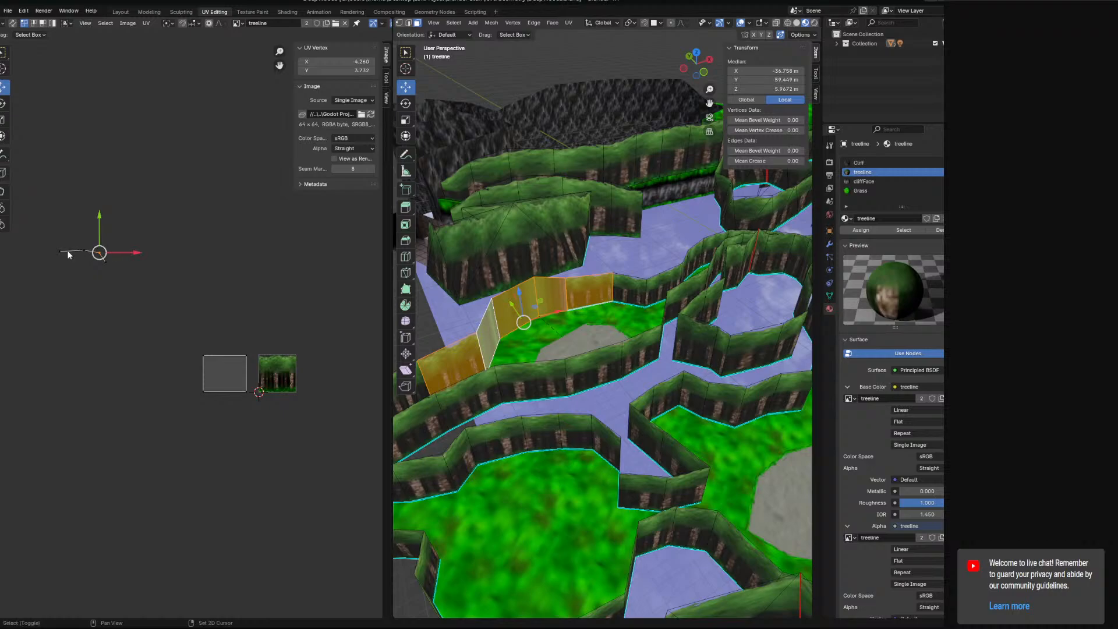
{"action": "left_click", "coordinate": [520, 306]}
{"action": "left_click", "coordinate": [489, 329], "text": "shift"}
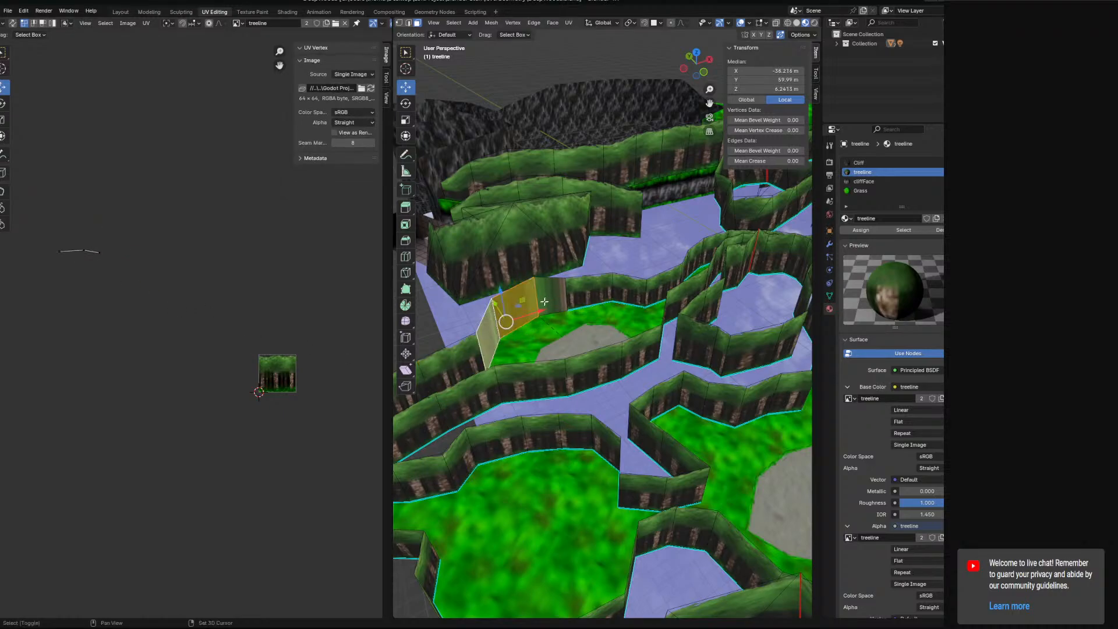
{"action": "left_click", "coordinate": [550, 296], "text": "shift"}
{"action": "left_click", "coordinate": [568, 23]}
{"action": "left_click", "coordinate": [588, 40]}
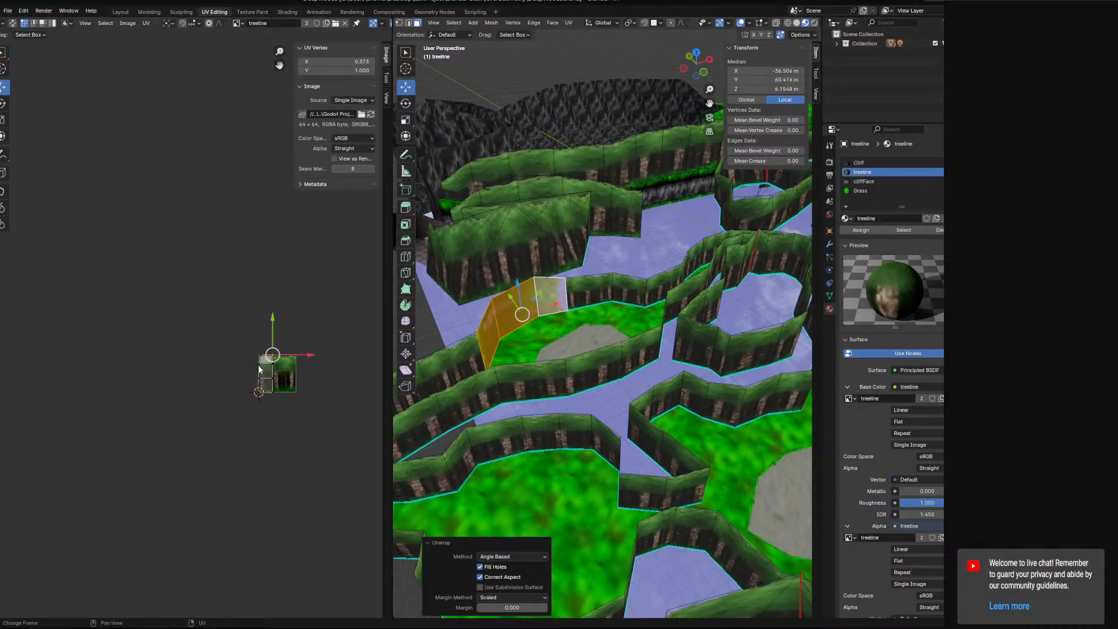
Compare the UV placement of the textured faces on both sides with the newly unwrapped island
{"action": "left_click", "coordinate": [466, 354], "text": "shift"}
{"action": "left_click", "coordinate": [587, 291], "text": "shift"}
{"action": "scroll", "coordinate": [233, 372], "scroll_direction": "up", "scroll_amount": 4}
{"action": "middle_click_drag", "start_coordinate": [286, 382], "coordinate": [109, 346]}
{"action": "scroll", "coordinate": [219, 361], "scroll_direction": "down", "scroll_amount": 6}
{"action": "scroll", "coordinate": [224, 369], "scroll_direction": "up", "scroll_amount": 9}
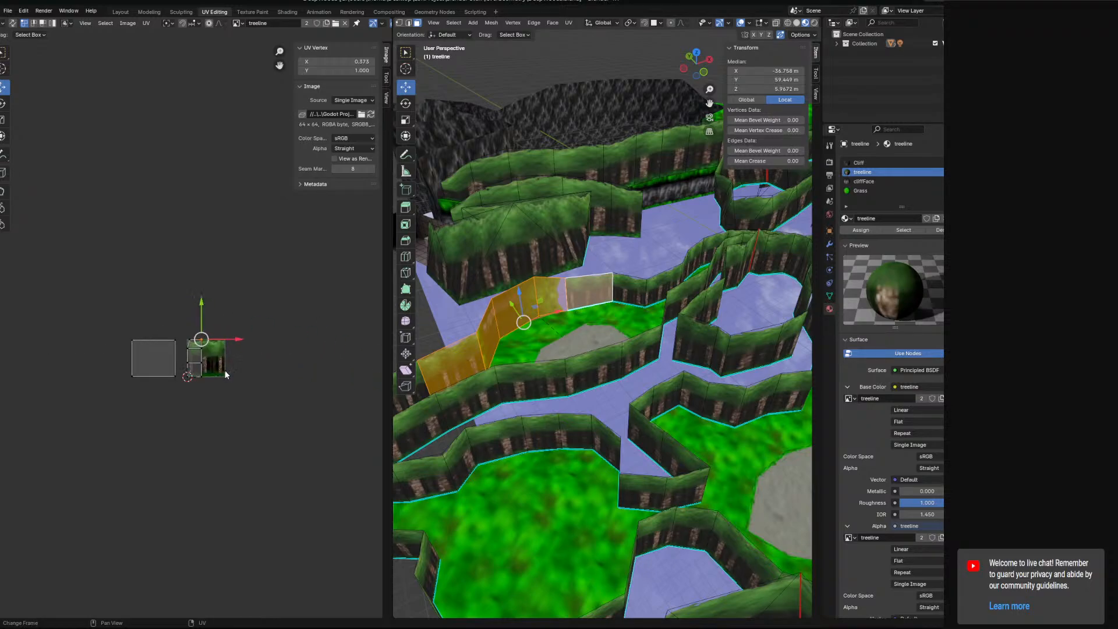
{"action": "scroll", "coordinate": [227, 380], "scroll_direction": "down", "scroll_amount": 8}
{"action": "middle_click_drag", "start_coordinate": [212, 389], "coordinate": [1, 382]}
{"action": "middle_click_drag", "start_coordinate": [85, 388], "coordinate": [190, 389]}
{"action": "scroll", "coordinate": [193, 389], "scroll_direction": "up", "scroll_amount": 2}
{"action": "left_click", "coordinate": [454, 366]}
{"action": "left_click", "coordinate": [589, 291]}
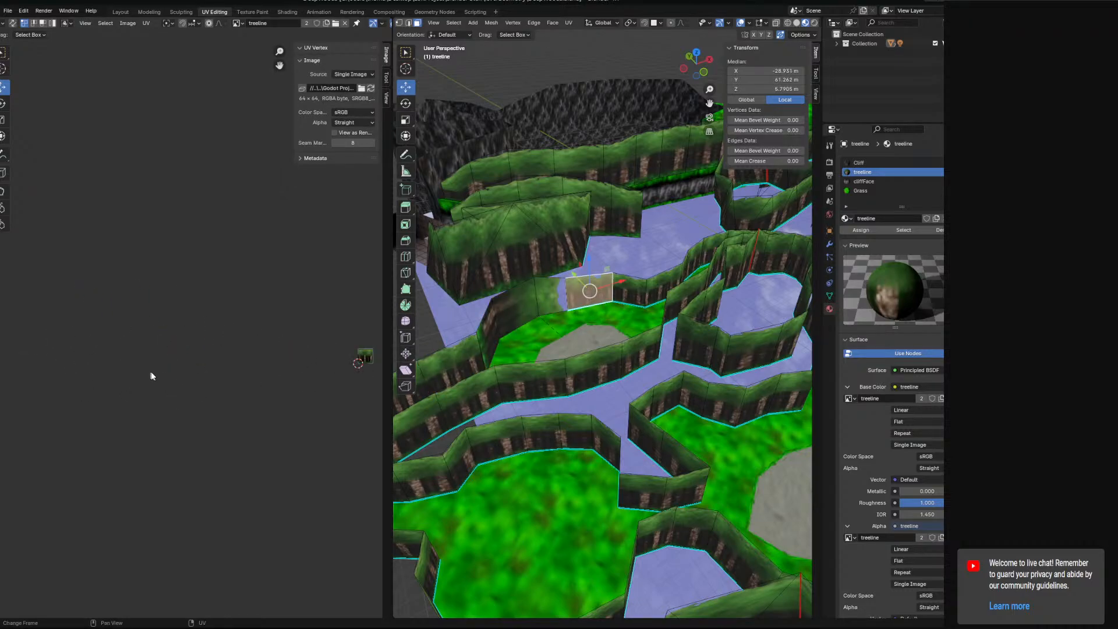
Select the three unwrapped faces with the larger neighbouring face near the camera, and rotate only the unwrapped UV island 90°
{"action": "left_click", "coordinate": [443, 362]}
{"action": "left_click", "coordinate": [485, 336], "text": "shift"}
{"action": "left_click", "coordinate": [513, 305], "text": "shift"}
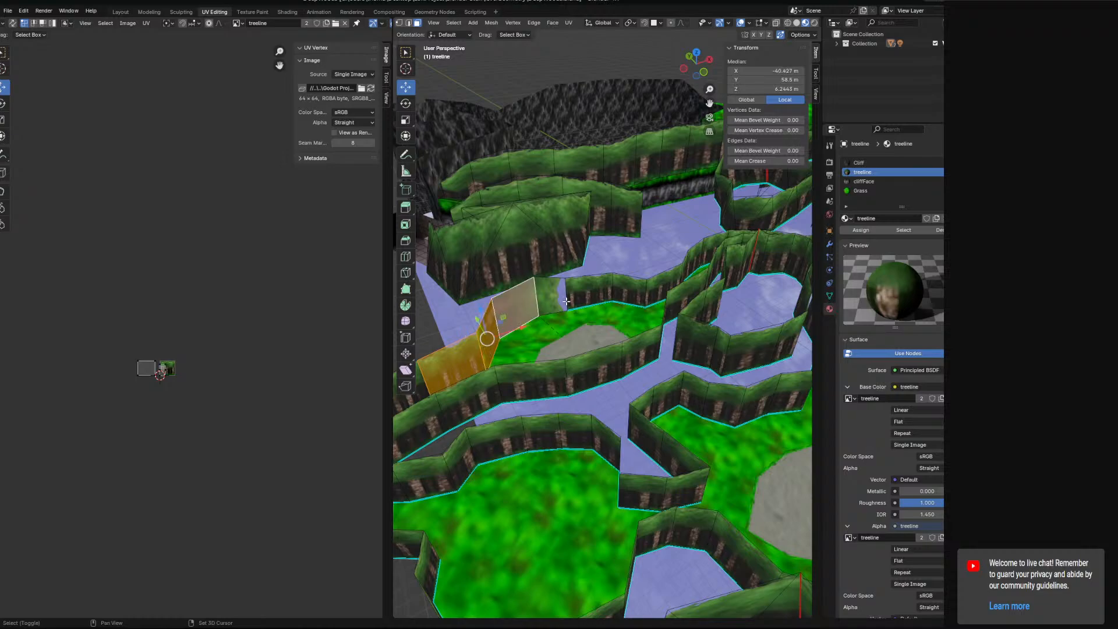
{"action": "left_click", "coordinate": [548, 297], "text": "shift"}
{"action": "scroll", "coordinate": [245, 374], "scroll_direction": "up", "scroll_amount": 6}
{"action": "middle_click_drag", "start_coordinate": [199, 420], "coordinate": [300, 342]}
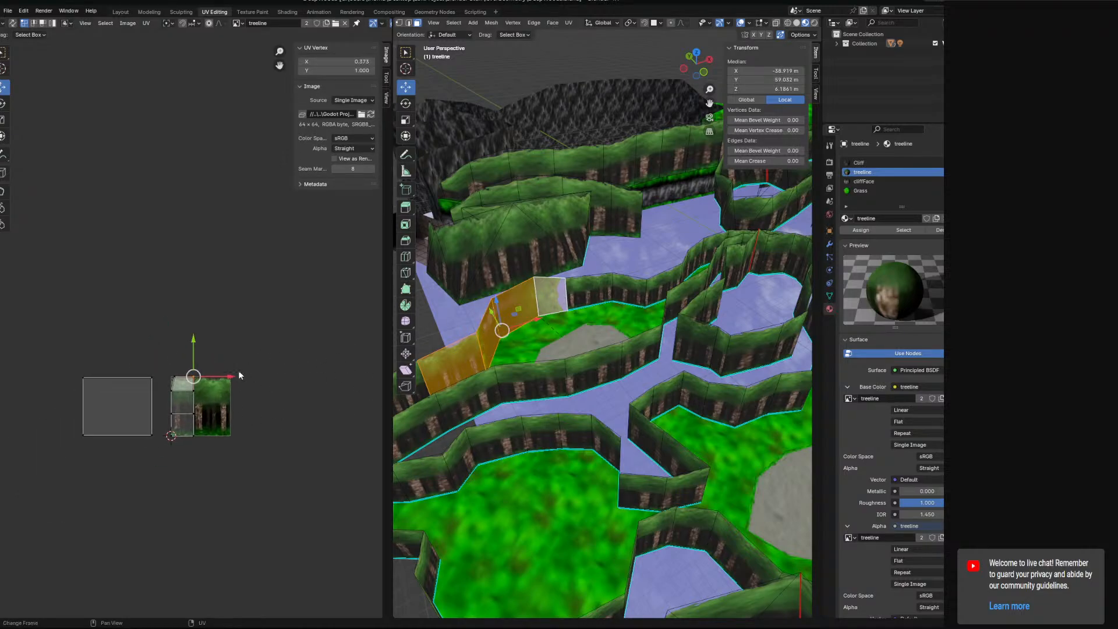
{"action": "left_click", "coordinate": [238, 372]}
{"action": "left_click", "coordinate": [202, 377]}
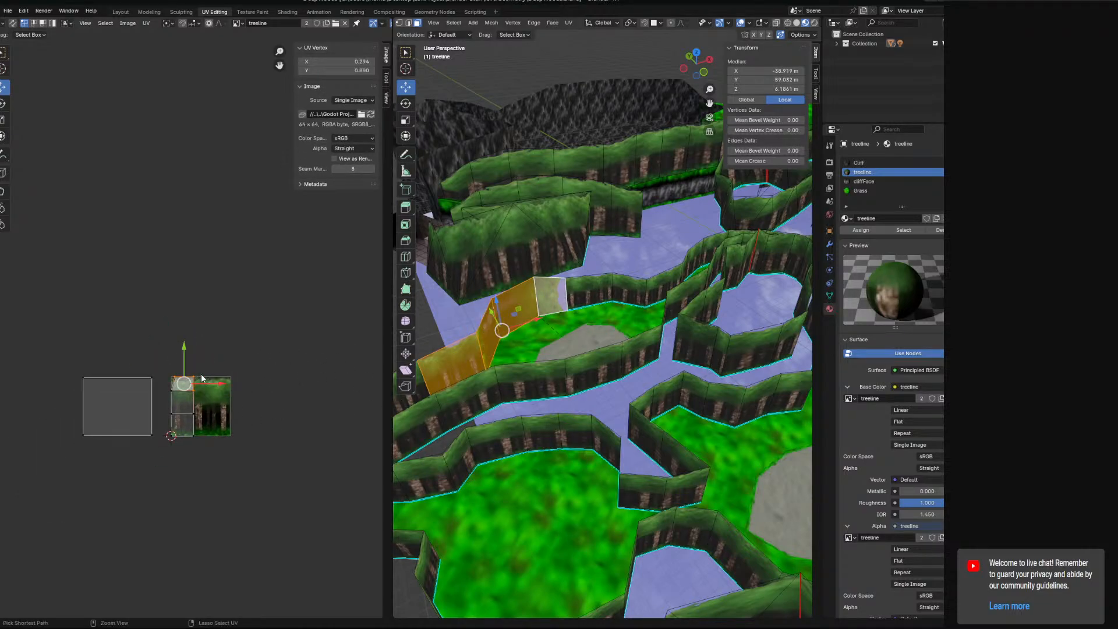
{"action": "key", "text": "r"}
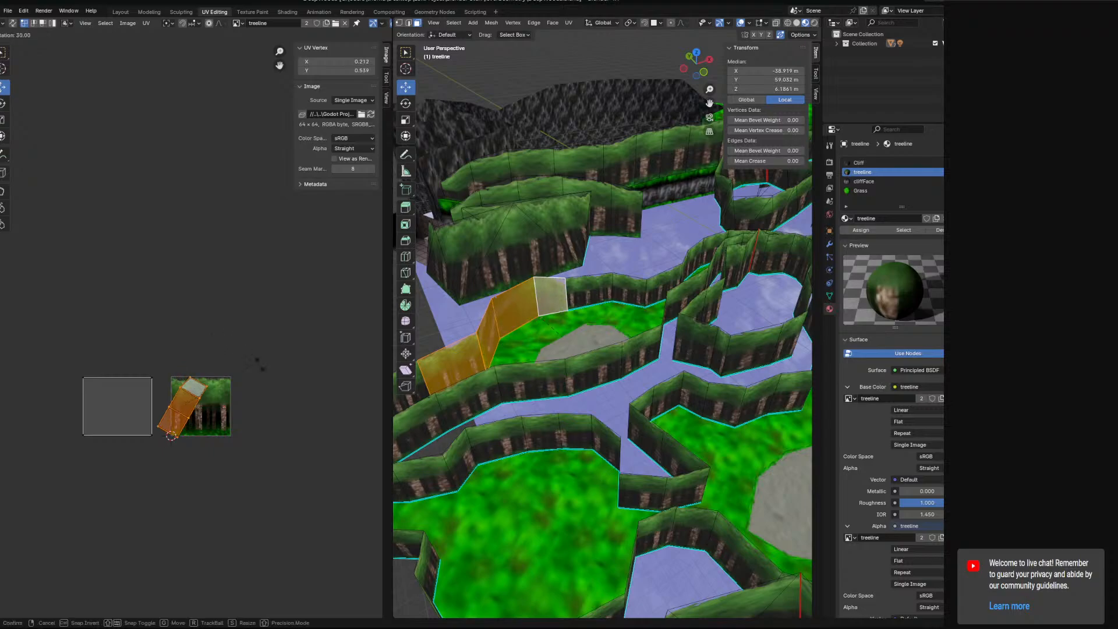
{"action": "left_click", "coordinate": [260, 441]}
Shift the rotated UV island about 0.297 along X and scale it by about 2.64 to the texture's height
{"action": "key", "text": "g"}
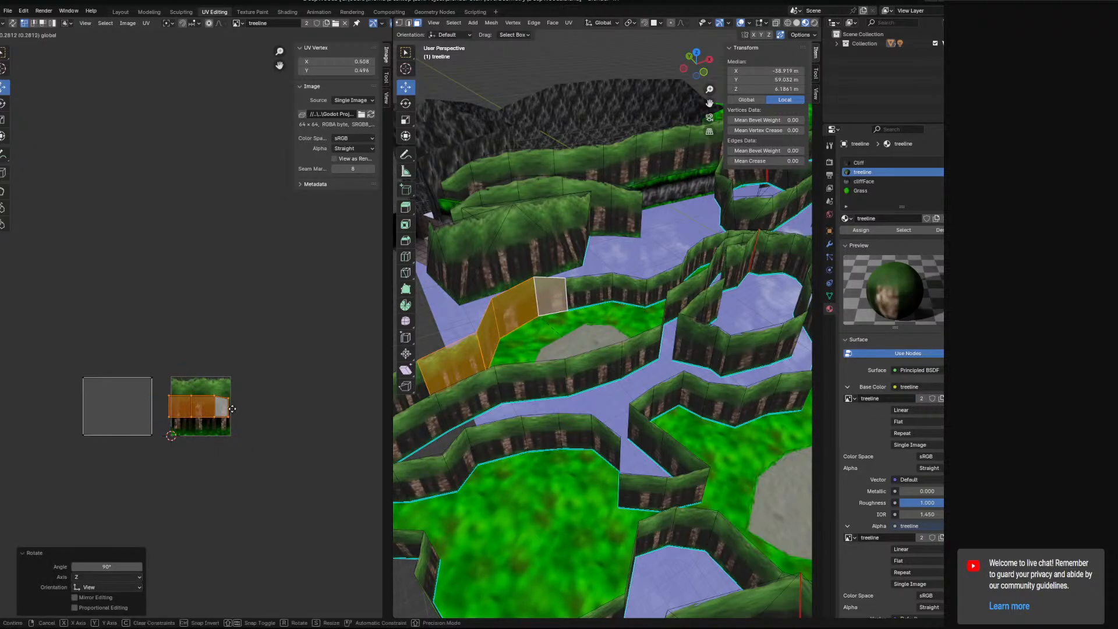
{"action": "left_click", "coordinate": [249, 411]}
{"action": "key", "text": "s"}
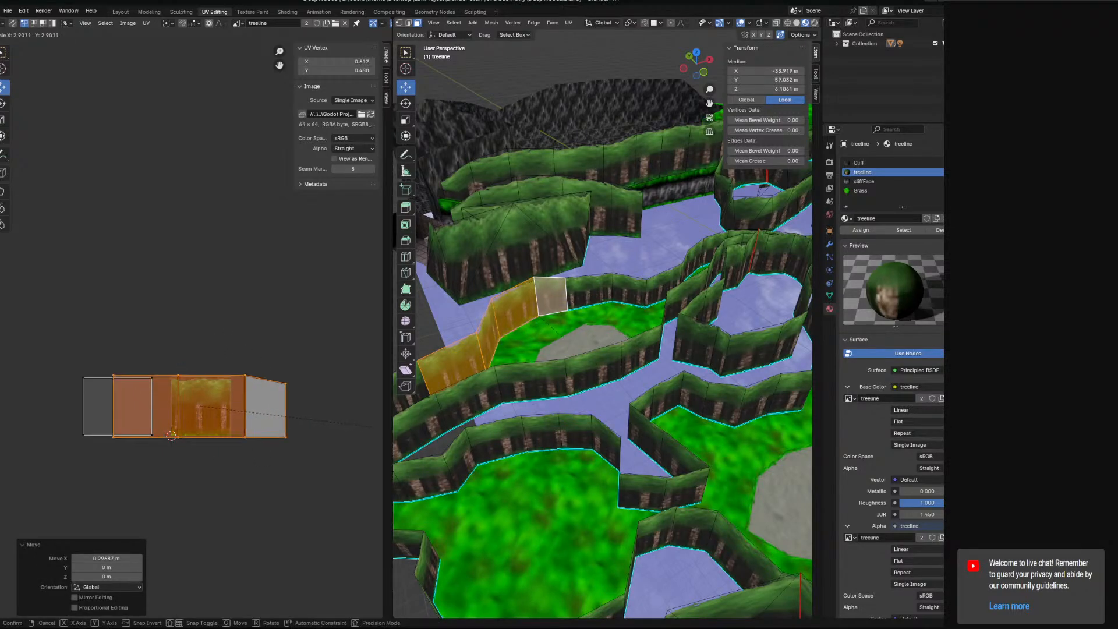
{"action": "left_click", "coordinate": [375, 429]}
Scale the UV strip by 1.009 and shift it about 0.518 along X against the neighbouring face's UVs
{"action": "scroll", "coordinate": [214, 447], "scroll_direction": "up", "scroll_amount": 4}
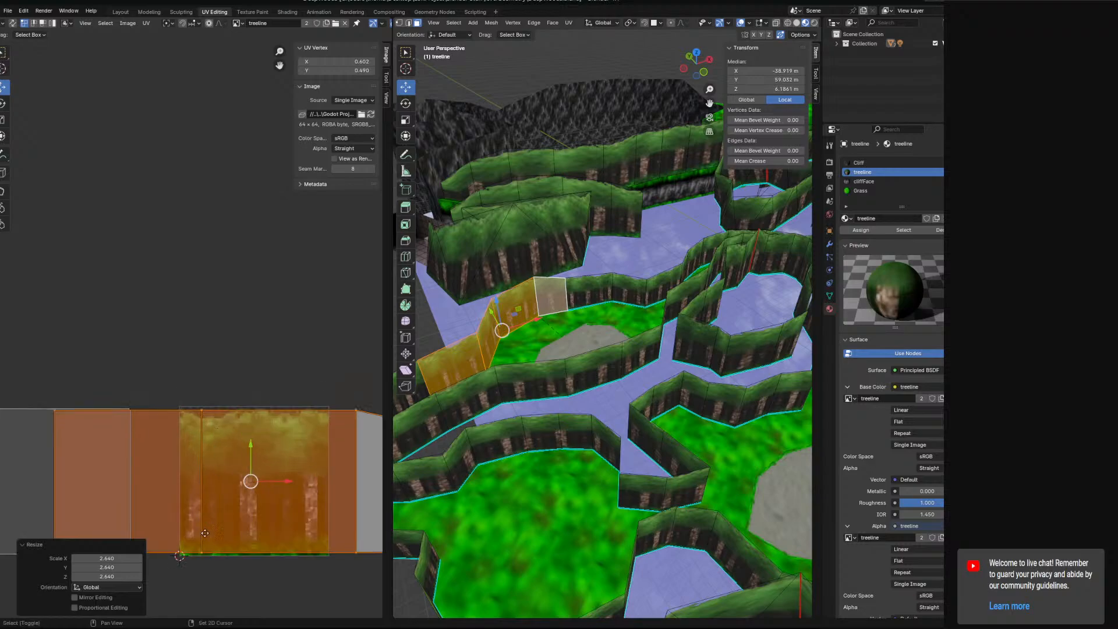
{"action": "key", "text": "s"}
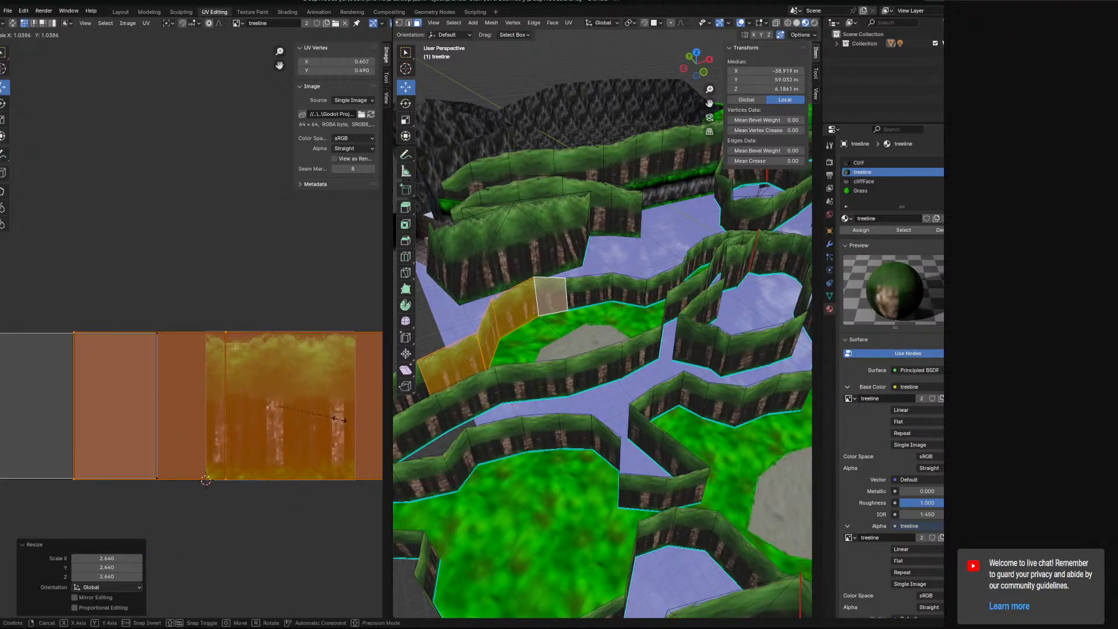
{"action": "left_click", "coordinate": [325, 421]}
{"action": "key", "text": "g"}
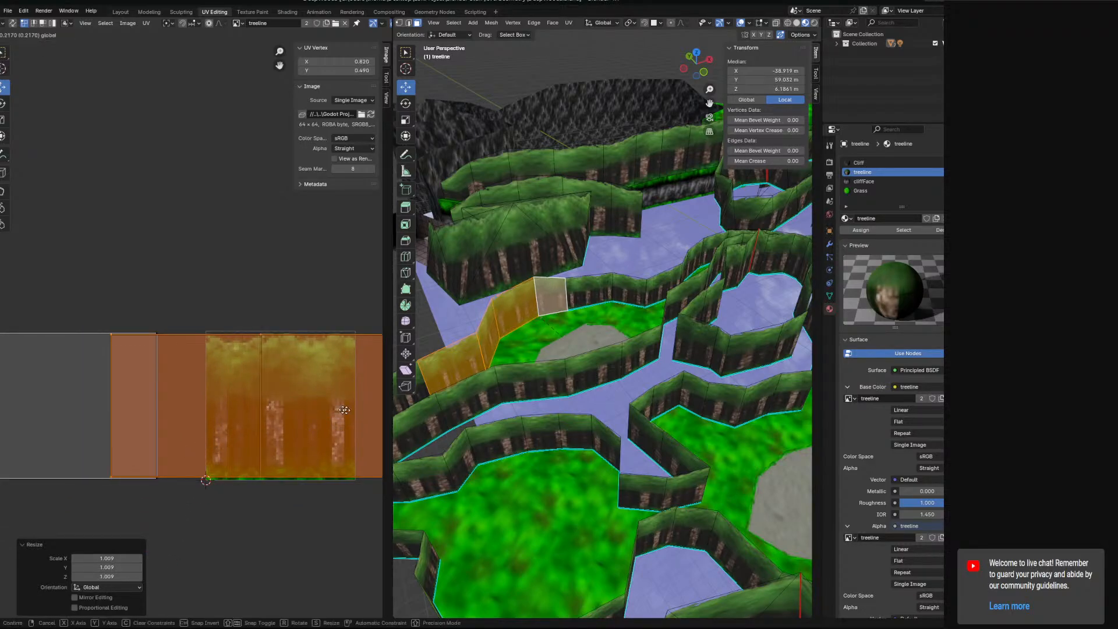
{"action": "left_click", "coordinate": [386, 414]}
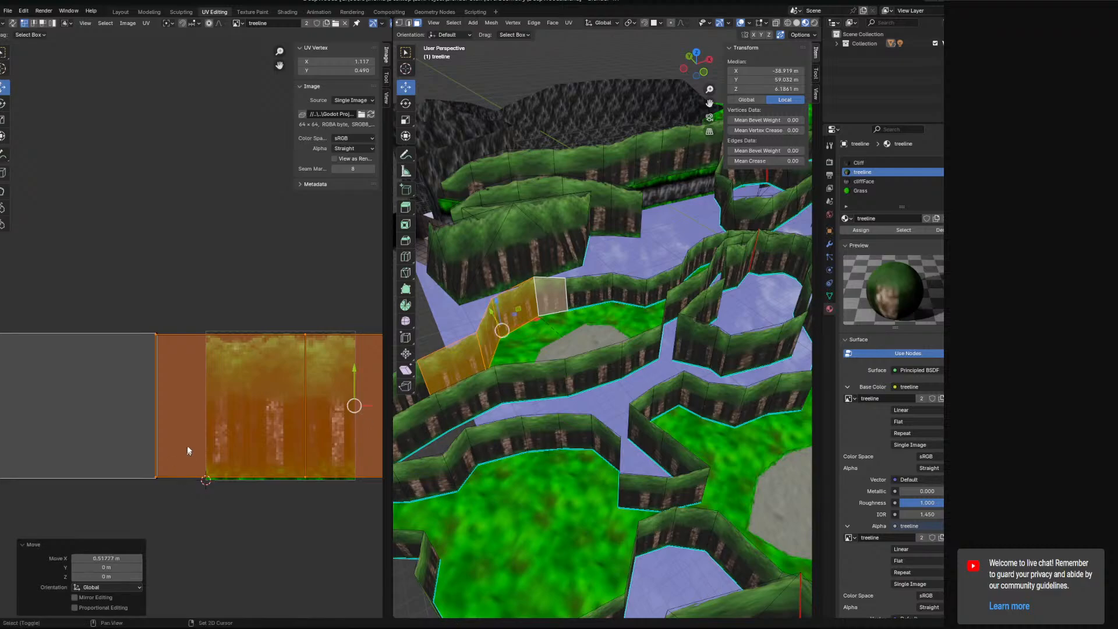
Set UV pixel rounding to Corner and move the strip's first lower and upper vertices onto the neighbouring face's corners
{"action": "middle_click_drag", "start_coordinate": [183, 462], "coordinate": [222, 347]}
{"action": "scroll", "coordinate": [221, 347], "scroll_direction": "up", "scroll_amount": 6}
{"action": "left_click", "coordinate": [236, 474]}
{"action": "left_click_drag", "start_coordinate": [239, 472], "coordinate": [249, 471]}
{"action": "left_click", "coordinate": [148, 23]}
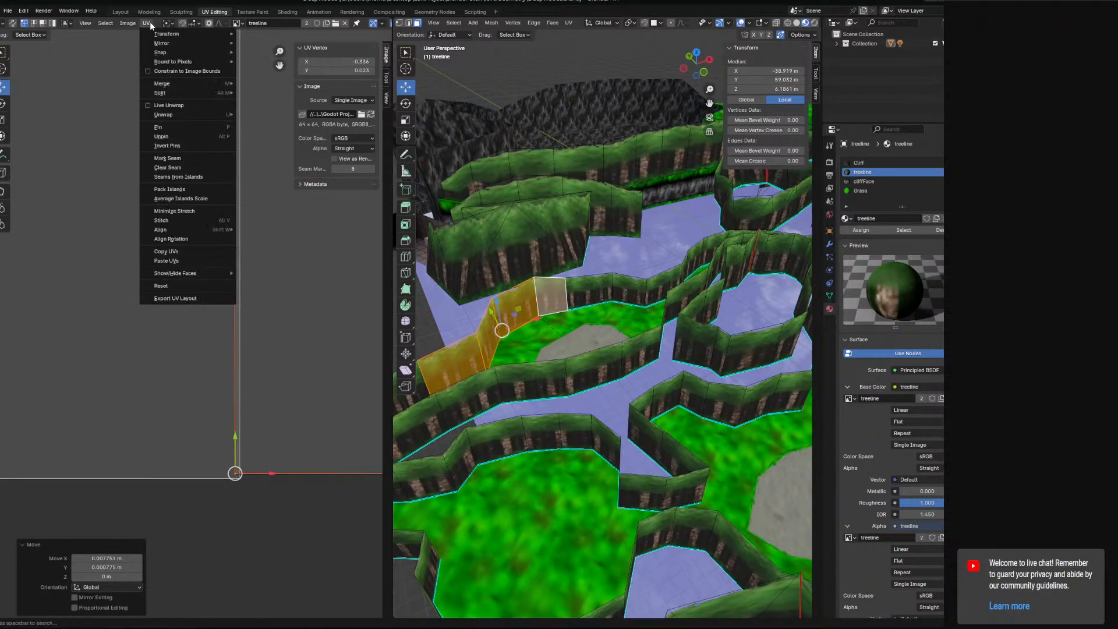
{"action": "mouse_move", "coordinate": [182, 63]}
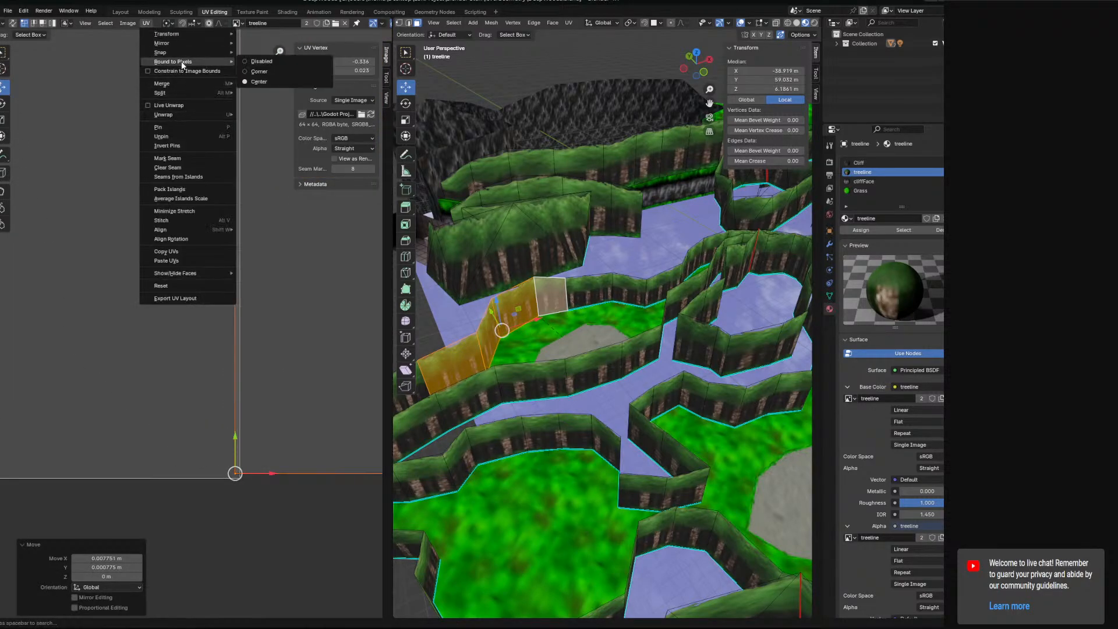
{"action": "left_click", "coordinate": [260, 72]}
{"action": "scroll", "coordinate": [168, 458], "scroll_direction": "up", "scroll_amount": 5}
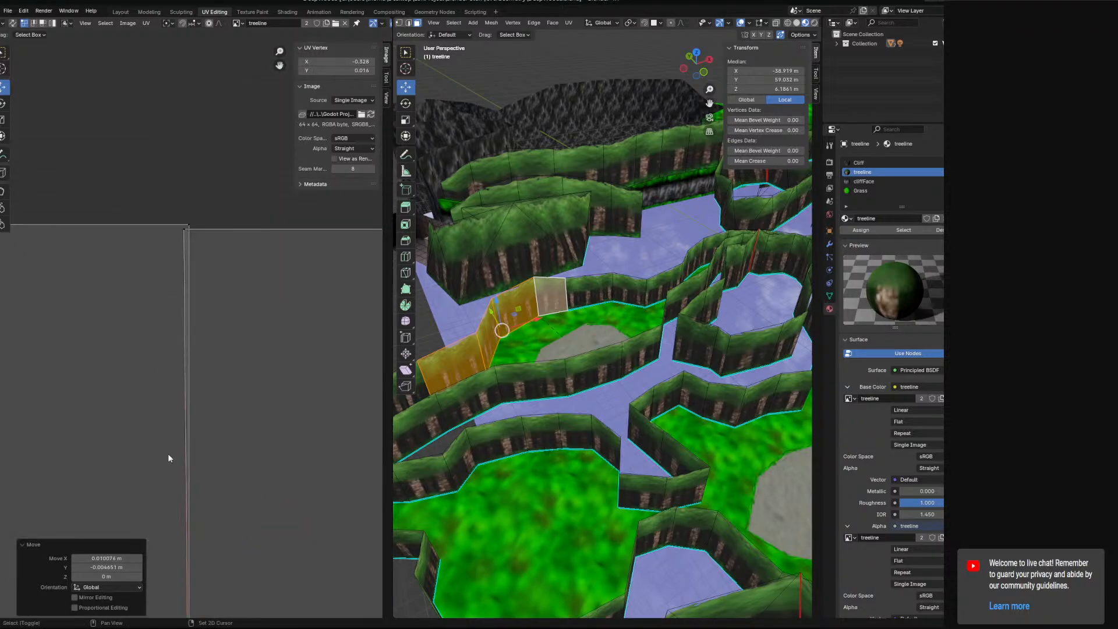
{"action": "left_click", "coordinate": [184, 229]}
{"action": "left_click_drag", "start_coordinate": [184, 229], "coordinate": [190, 225]}
Move the upper and lower UV vertices of the strip's first inner edge level with the strip's borders
{"action": "scroll", "coordinate": [202, 280], "scroll_direction": "down", "scroll_amount": 5}
{"action": "middle_click_drag", "start_coordinate": [264, 337], "coordinate": [174, 348], "text": "shift"}
{"action": "middle_click_drag", "start_coordinate": [342, 365], "coordinate": [163, 368], "text": "shift"}
{"action": "left_click", "coordinate": [225, 275]}
{"action": "mouse_move", "coordinate": [225, 272]}
{"action": "left_mouse_down"}
{"action": "mouse_move", "coordinate": [226, 253]}
{"action": "mouse_move", "coordinate": [225, 265]}
{"action": "left_mouse_up"}
{"action": "left_click", "coordinate": [225, 530]}
{"action": "left_click_drag", "start_coordinate": [225, 530], "coordinate": [229, 530]}
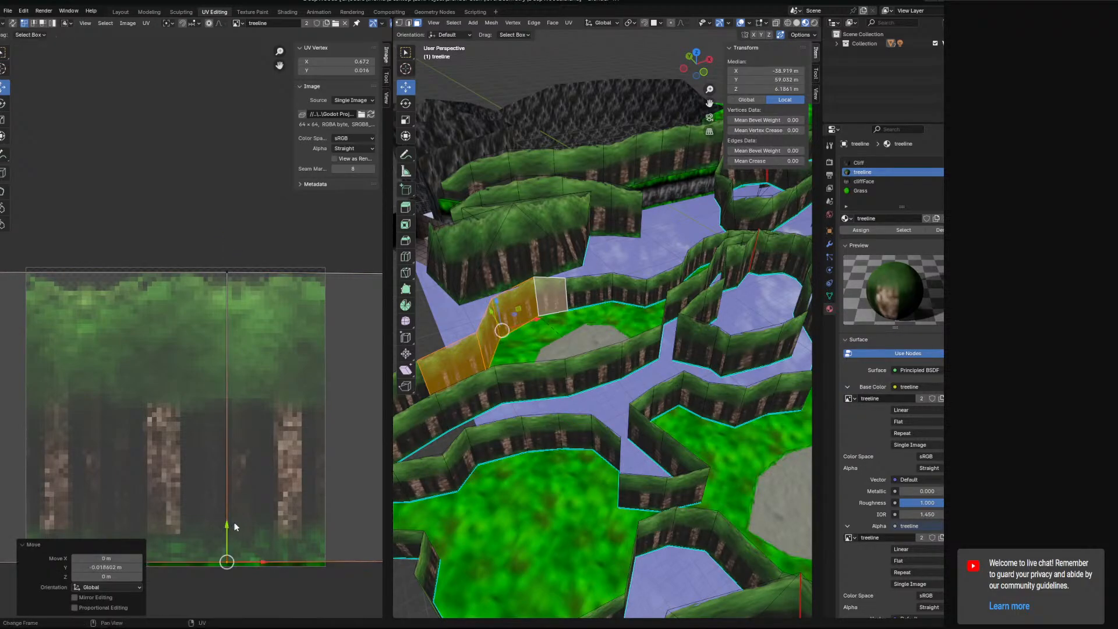
Adjust the next inner upper UV vertex, then select the upper-border vertices together and nudge them along Y
{"action": "middle_click_drag", "start_coordinate": [265, 510], "coordinate": [17, 492], "text": "shift"}
{"action": "left_click", "coordinate": [286, 253]}
{"action": "left_click_drag", "start_coordinate": [290, 232], "coordinate": [285, 228]}
{"action": "left_click", "coordinate": [286, 255]}
{"action": "middle_click_drag", "start_coordinate": [157, 294], "coordinate": [375, 313], "text": "shift"}
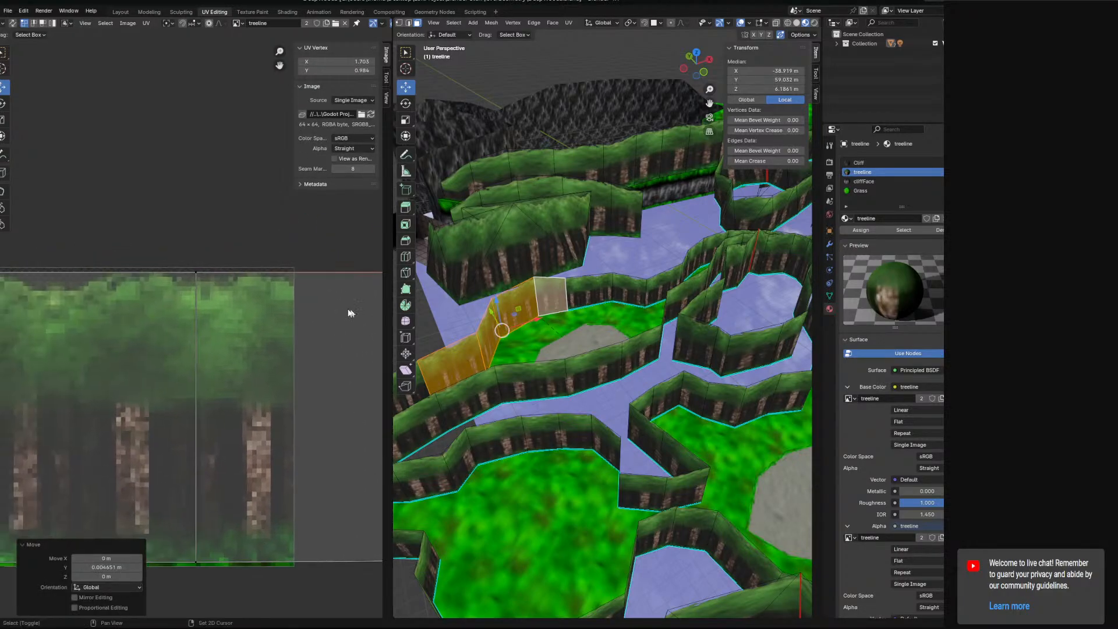
{"action": "left_click", "coordinate": [202, 274], "text": "shift"}
{"action": "middle_click_drag", "start_coordinate": [36, 300], "coordinate": [247, 319], "text": "shift"}
{"action": "left_click", "coordinate": [121, 299], "text": "shift"}
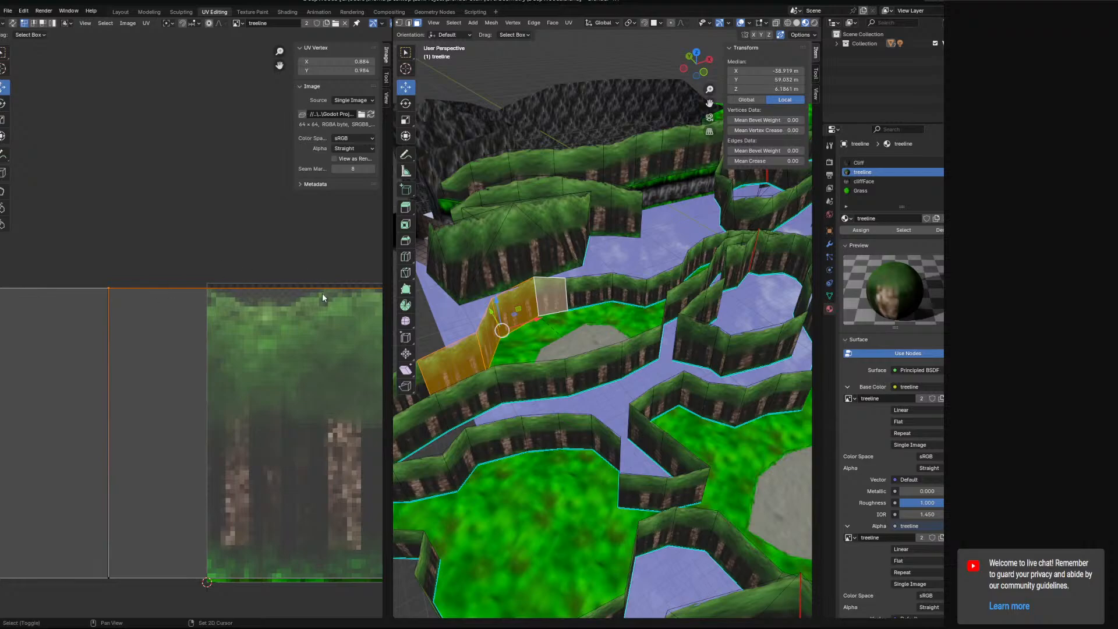
{"action": "middle_click_drag", "start_coordinate": [323, 292], "coordinate": [50, 322], "text": "shift"}
{"action": "left_click_drag", "start_coordinate": [146, 292], "coordinate": [196, 336]}
{"action": "scroll", "coordinate": [198, 336], "scroll_direction": "up", "scroll_amount": 6}
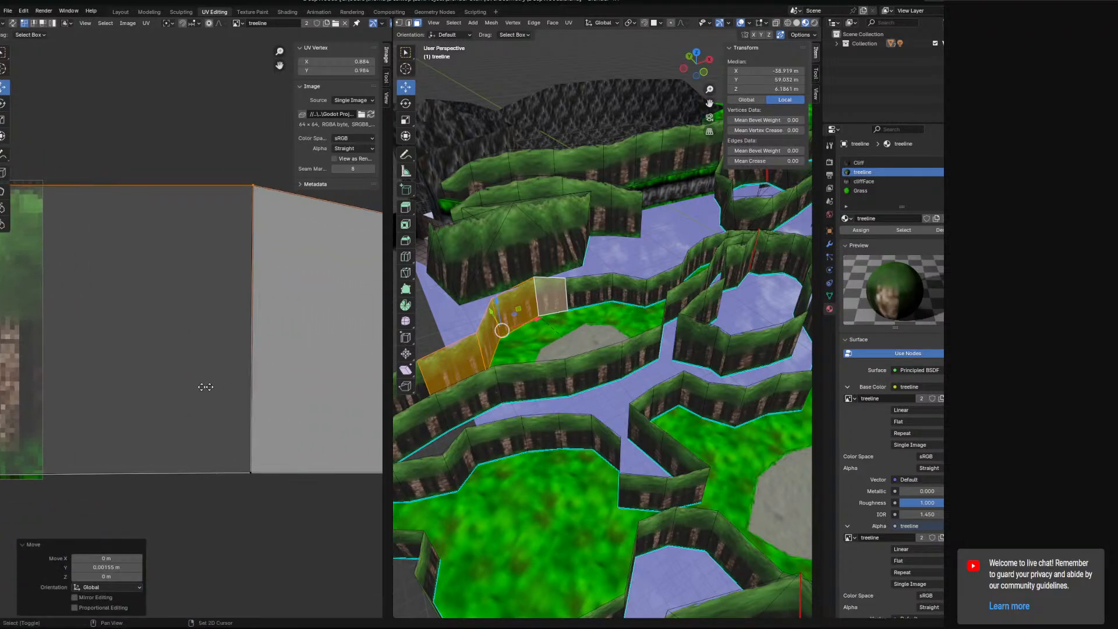
Raise the strip's outermost upper UV vertex about 0.127 along Y to level the slanted end
{"action": "middle_click_drag", "start_coordinate": [278, 364], "coordinate": [121, 370]}
{"action": "left_click", "coordinate": [252, 235]}
{"action": "left_click_drag", "start_coordinate": [251, 197], "coordinate": [250, 162]}
Select both end vertices of the UV strip and adjust them along X to match the adjoining wall's trunk spacing
{"action": "scroll", "coordinate": [618, 378], "scroll_direction": "up", "scroll_amount": 8}
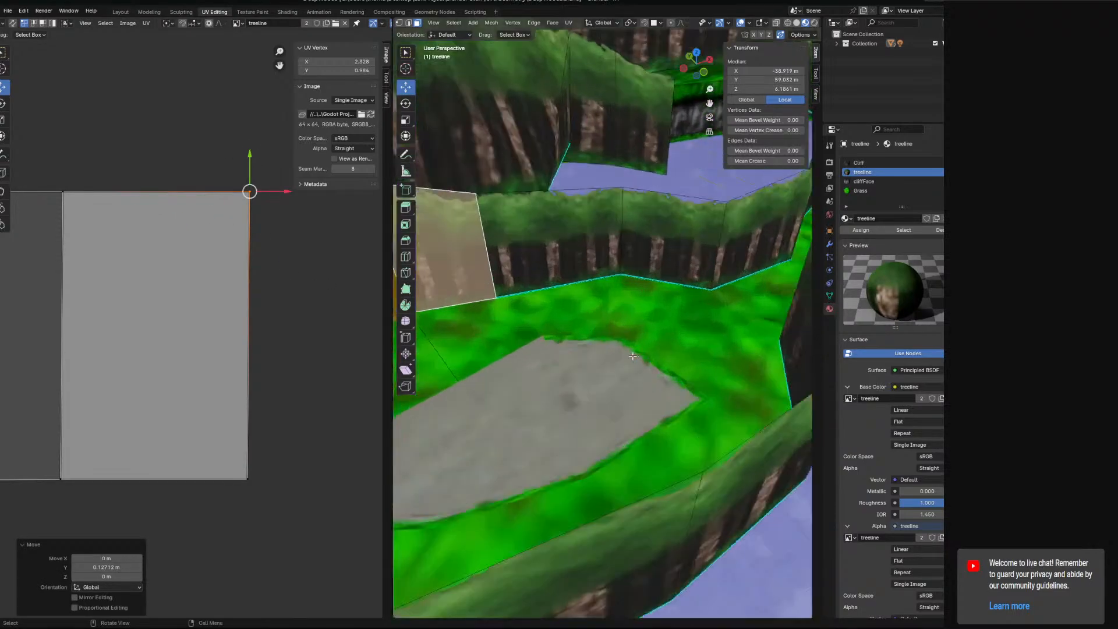
{"action": "middle_click_drag", "start_coordinate": [618, 378], "coordinate": [657, 291]}
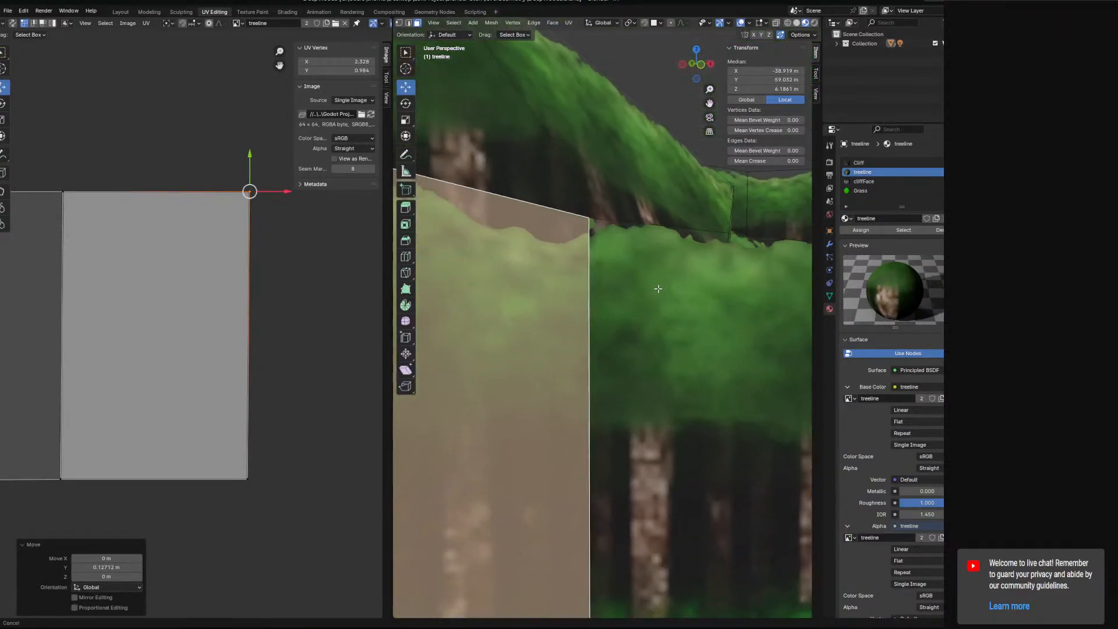
{"action": "left_click", "coordinate": [257, 495], "text": "shift"}
{"action": "left_click_drag", "start_coordinate": [277, 336], "coordinate": [175, 389]}
{"action": "scroll", "coordinate": [169, 373], "scroll_direction": "down", "scroll_amount": 6}
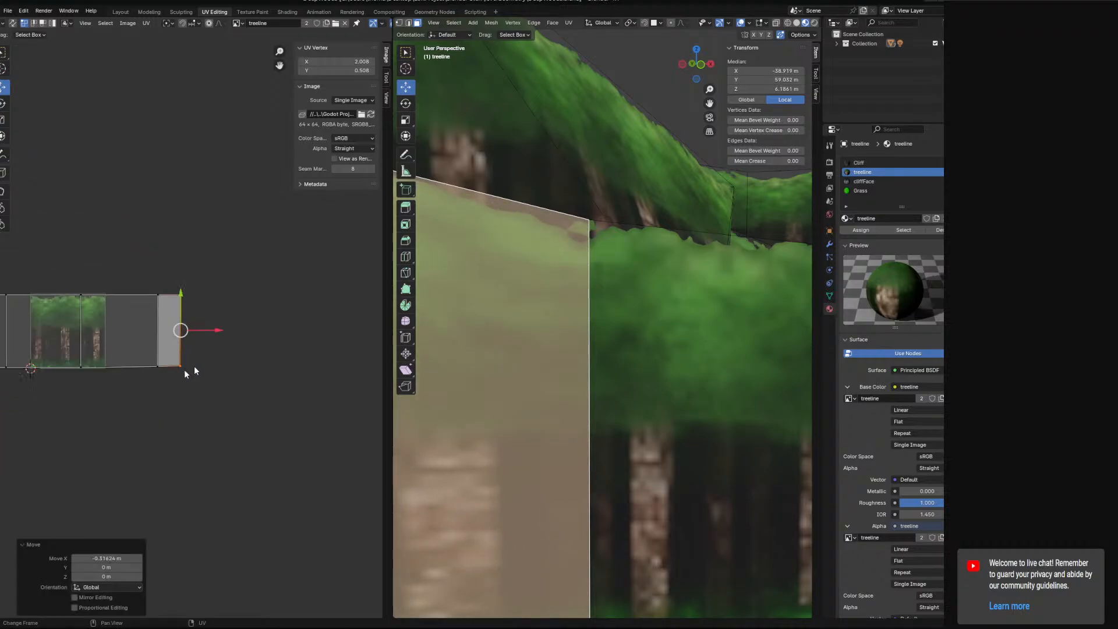
{"action": "left_click_drag", "start_coordinate": [214, 328], "coordinate": [264, 340]}
{"action": "key", "text": "ctrl+z"}
{"action": "middle_click_drag", "start_coordinate": [137, 347], "coordinate": [249, 355]}
Select the connected faces of the UV strip, excluding the separate end face, and mirror them by scaling about -1 along X
{"action": "key", "text": "a"}
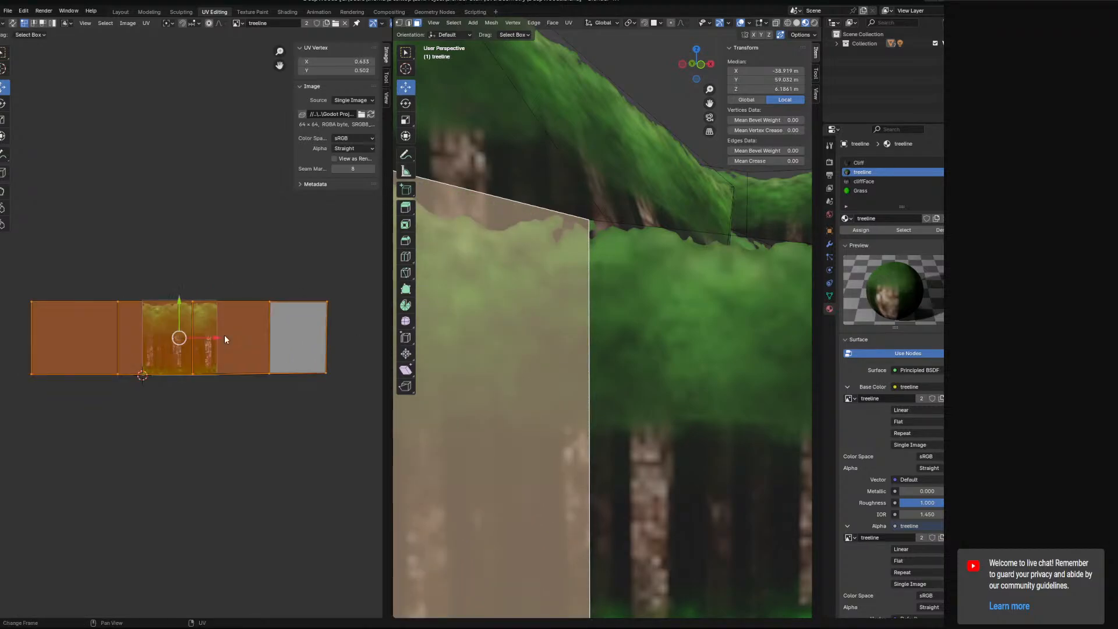
{"action": "middle_click_drag", "start_coordinate": [148, 320], "coordinate": [245, 315]}
{"action": "left_click", "coordinate": [281, 302]}
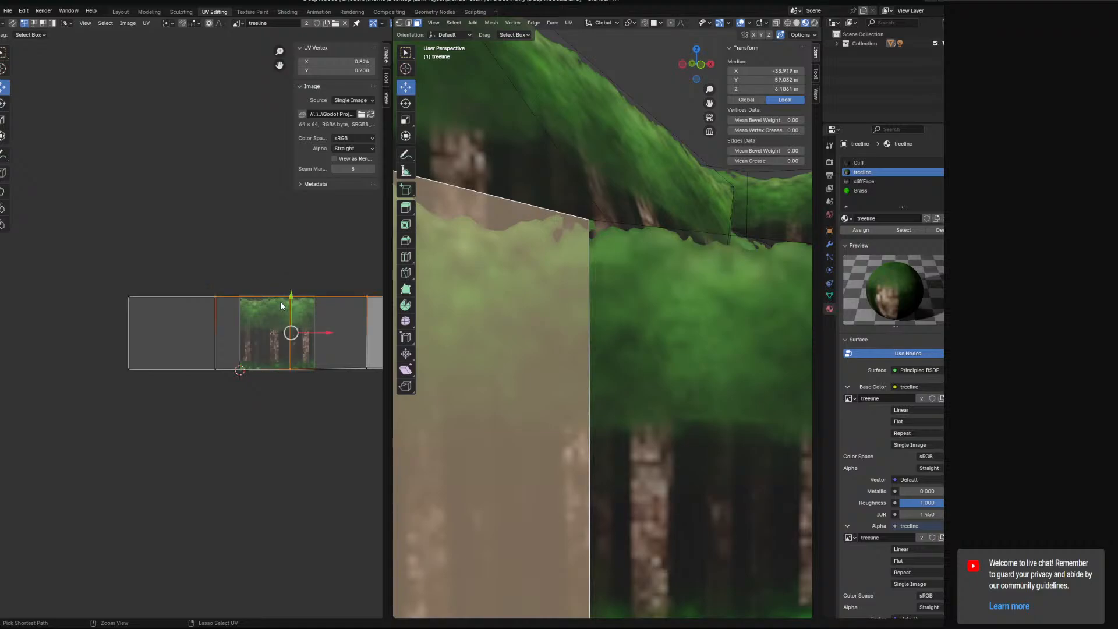
{"action": "key", "text": "a"}
{"action": "middle_click_drag", "start_coordinate": [252, 439], "coordinate": [134, 437]}
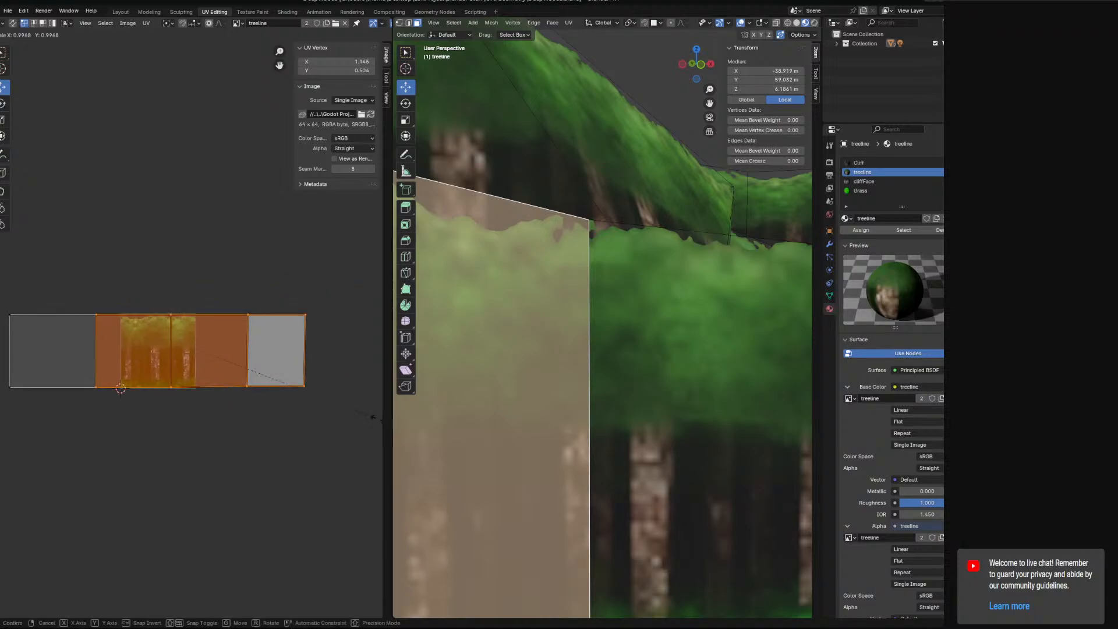
{"action": "key", "text": "s"}
{"action": "key", "text": "x"}
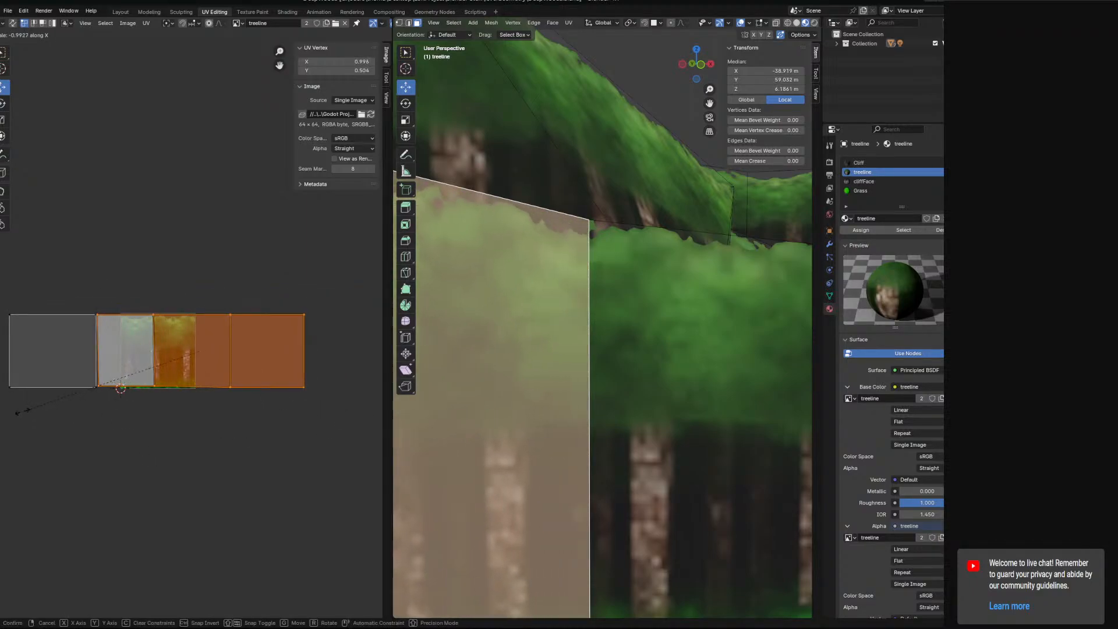
{"action": "left_click", "coordinate": [191, 429]}
Move the mirrored strip's lower outer UV corner about -0.012 along X and -0.019 along Y to level it
{"action": "left_click", "coordinate": [100, 385]}
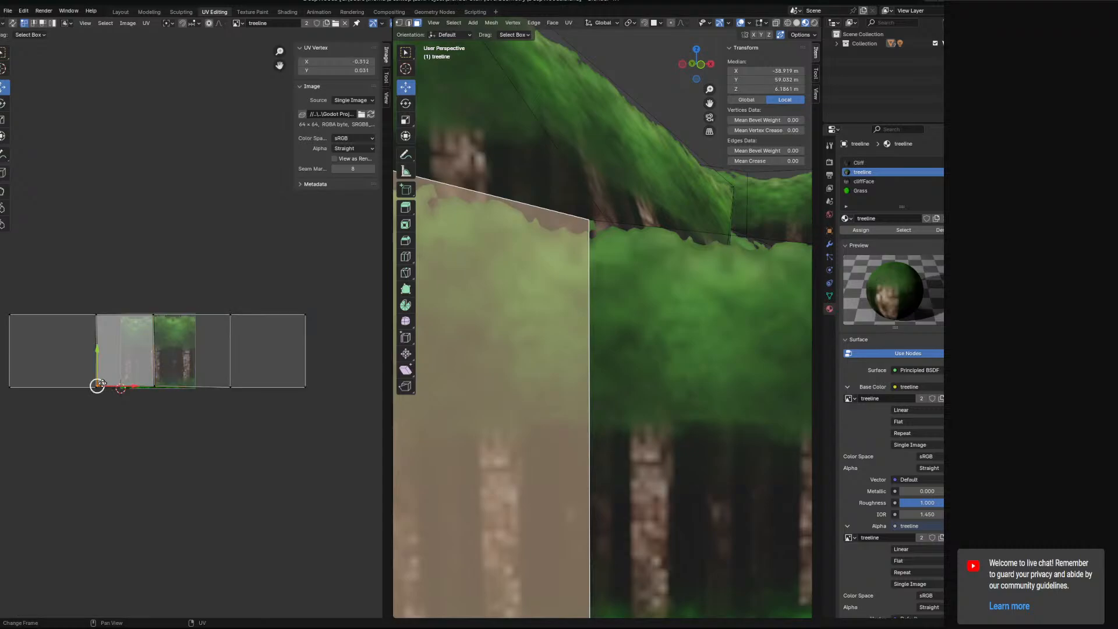
{"action": "key", "text": "g"}
{"action": "left_click", "coordinate": [100, 386]}
{"action": "scroll", "coordinate": [110, 407], "scroll_direction": "up", "scroll_amount": 1}
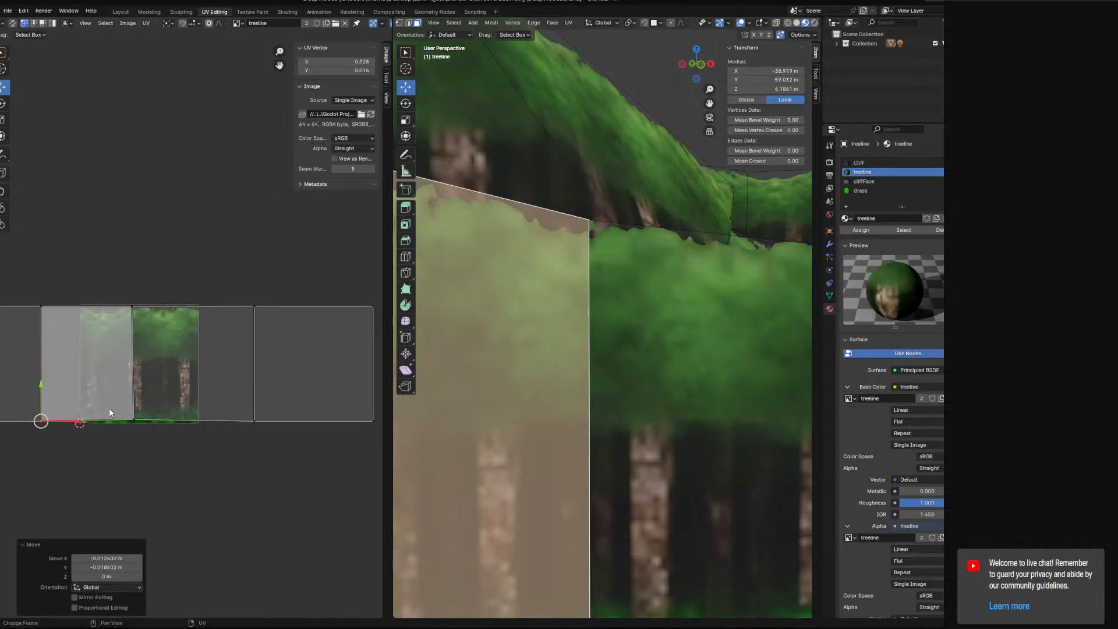
Move the mirrored strip's outer upper and lower UV vertices along X to the texture's near edge, then fine-tune the lower corner
{"action": "left_click", "coordinate": [52, 311]}
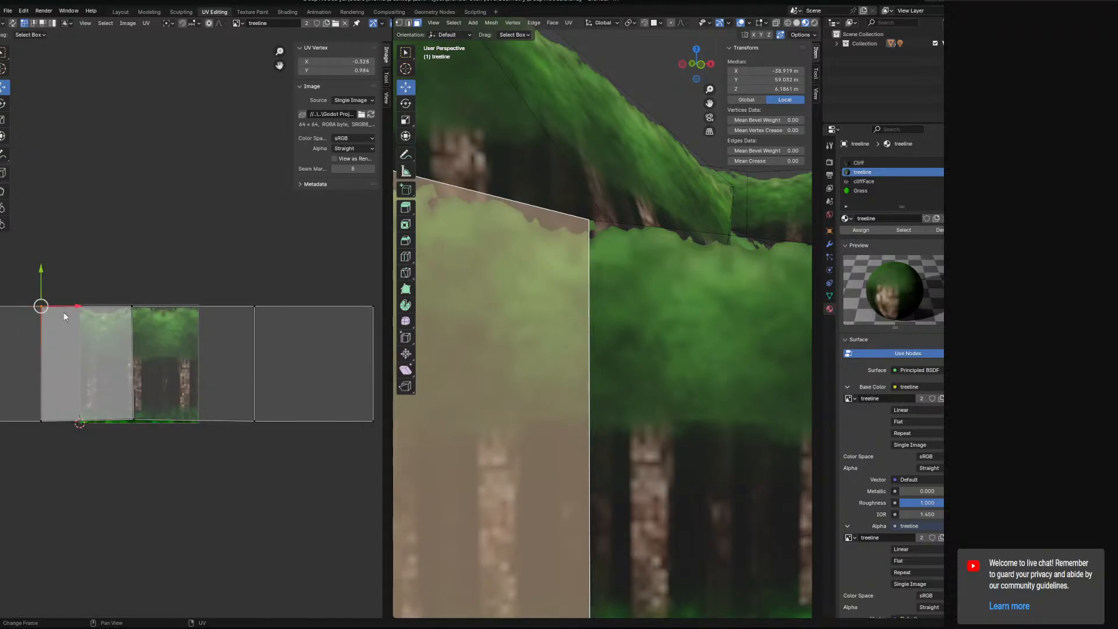
{"action": "key", "text": "g"}
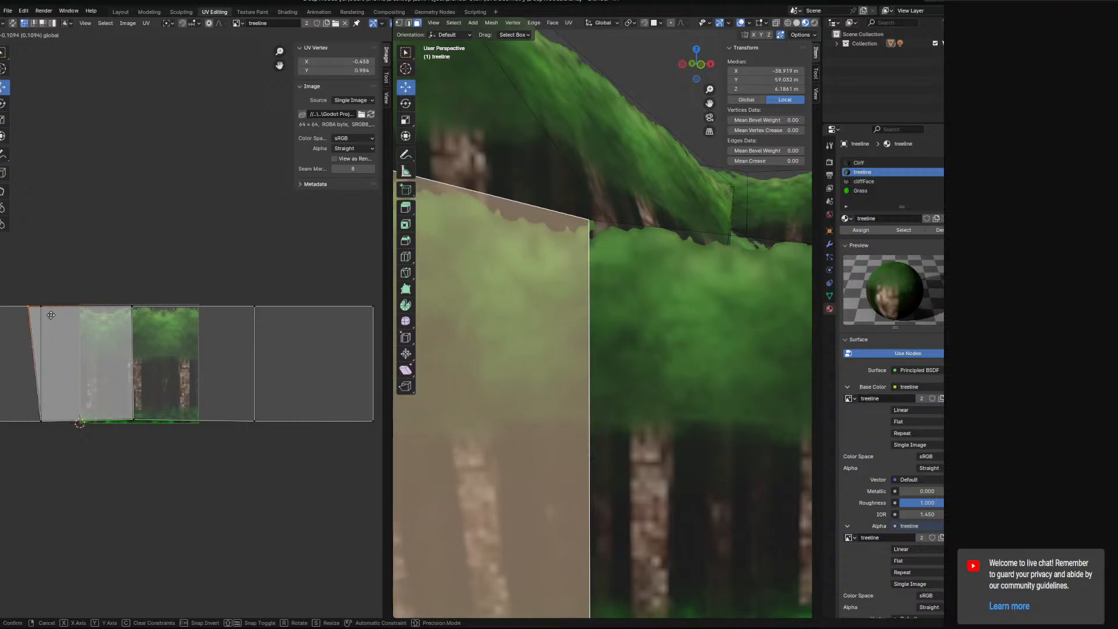
{"action": "left_click", "coordinate": [103, 320]}
{"action": "left_click", "coordinate": [47, 420]}
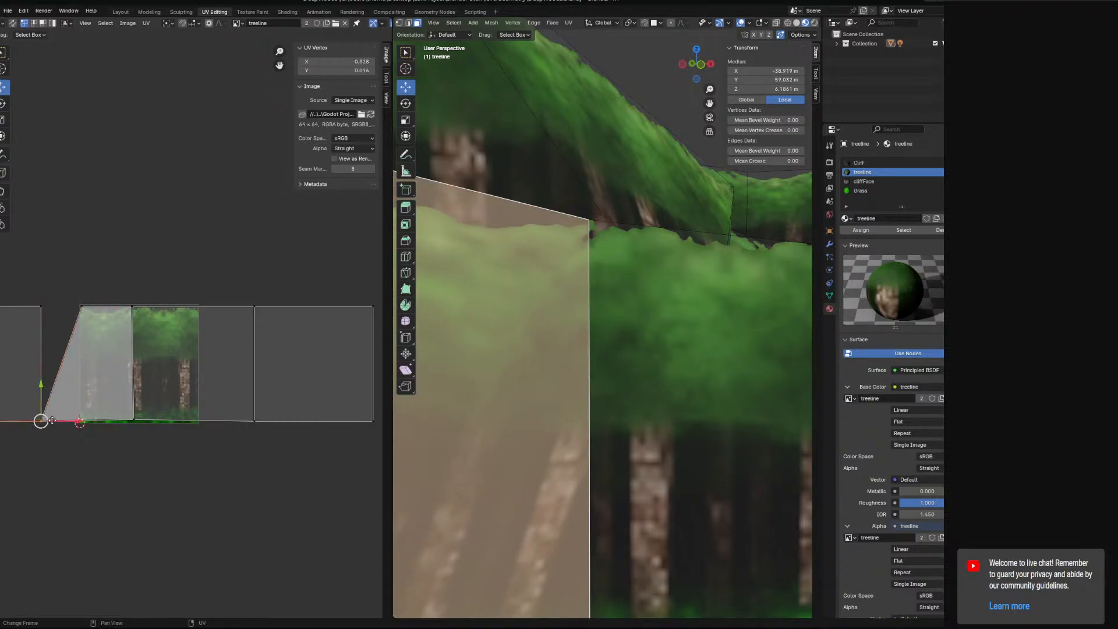
{"action": "left_click_drag", "start_coordinate": [69, 420], "coordinate": [107, 422]}
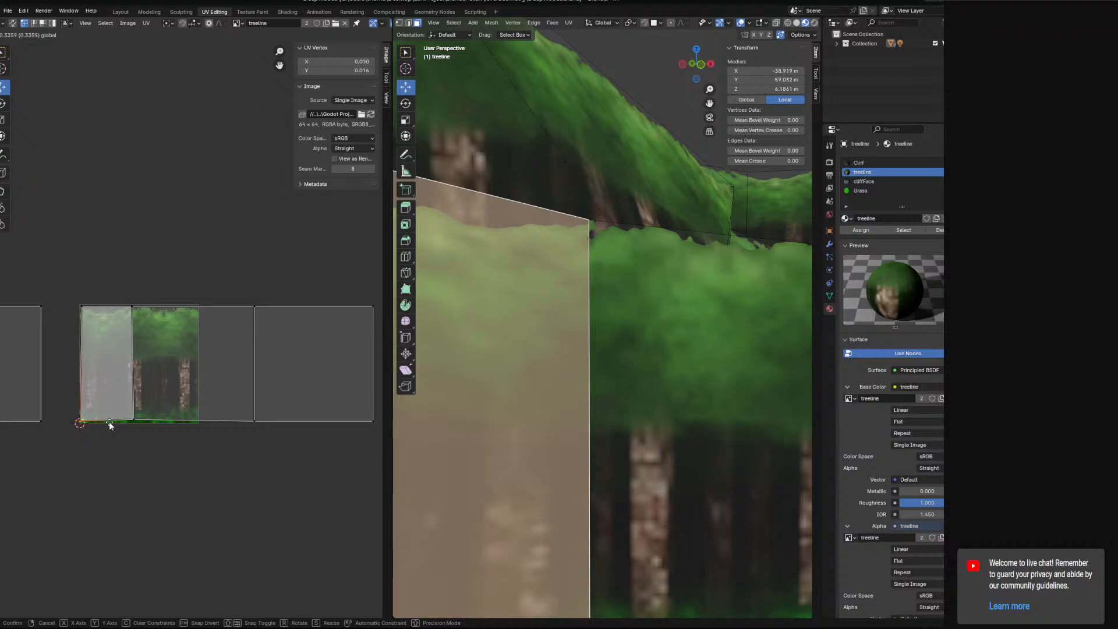
{"action": "left_click", "coordinate": [109, 422]}
{"action": "scroll", "coordinate": [93, 423], "scroll_direction": "up", "scroll_amount": 2}
{"action": "left_click_drag", "start_coordinate": [72, 447], "coordinate": [70, 451]}
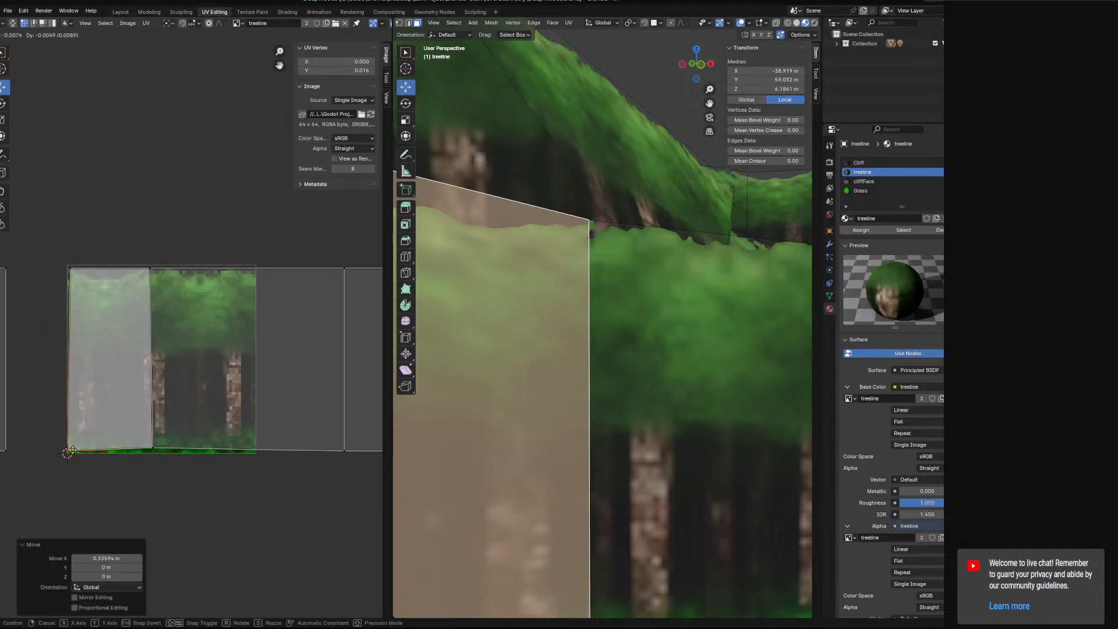
{"action": "left_click", "coordinate": [74, 449]}
Straighten the first face's inner UV edge by adjusting its lower vertex and moving its upper vertex about 0.042 along X
{"action": "left_click", "coordinate": [149, 269]}
{"action": "left_click", "coordinate": [147, 442], "text": "shift"}
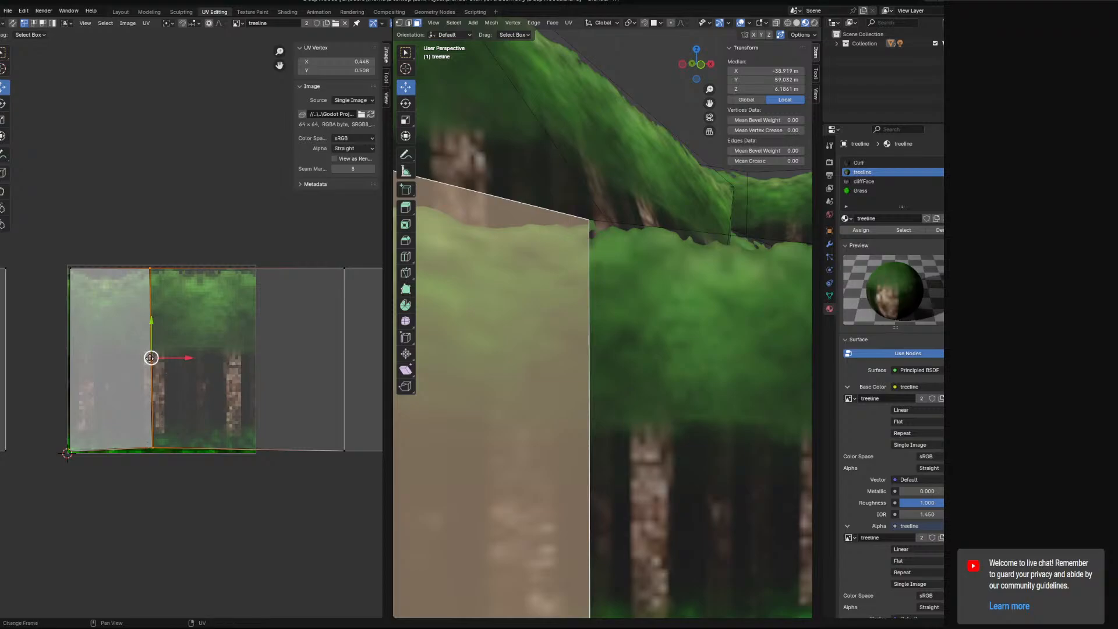
{"action": "left_click_drag", "start_coordinate": [155, 438], "coordinate": [158, 441]}
{"action": "left_click", "coordinate": [155, 282]}
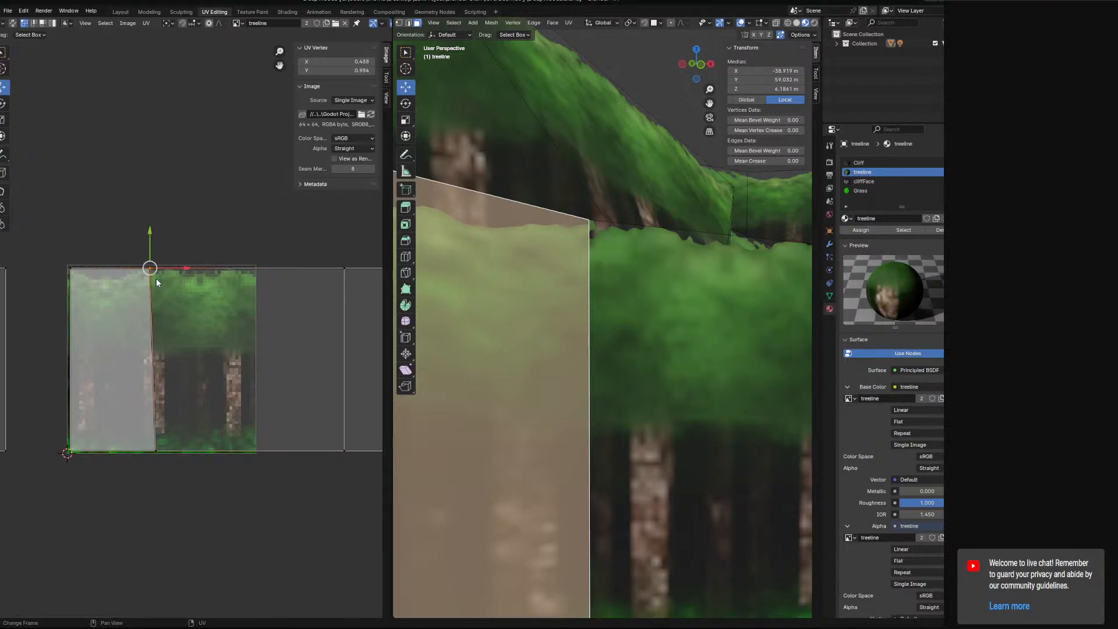
{"action": "left_click_drag", "start_coordinate": [166, 267], "coordinate": [174, 268]}
{"action": "scroll", "coordinate": [227, 312], "scroll_direction": "down", "scroll_amount": 3}
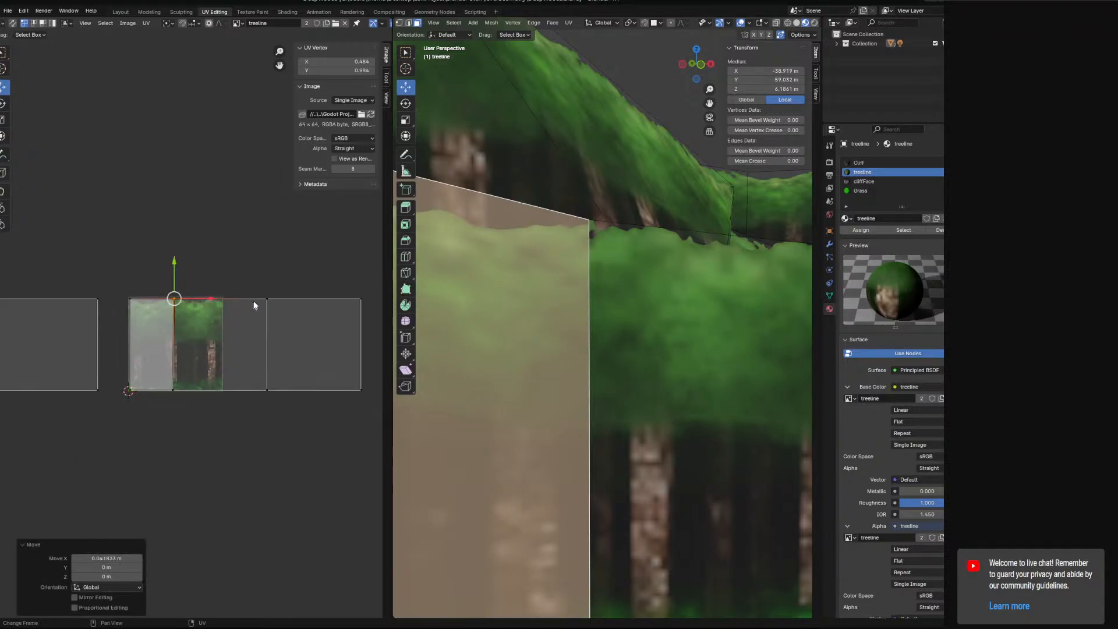
Select the remaining strip vertices from the first inner edge outward and move them along X until the first face spans the texture
{"action": "left_click", "coordinate": [265, 299], "text": "shift"}
{"action": "left_click", "coordinate": [359, 300], "text": "shift"}
{"action": "left_click", "coordinate": [356, 386], "text": "shift"}
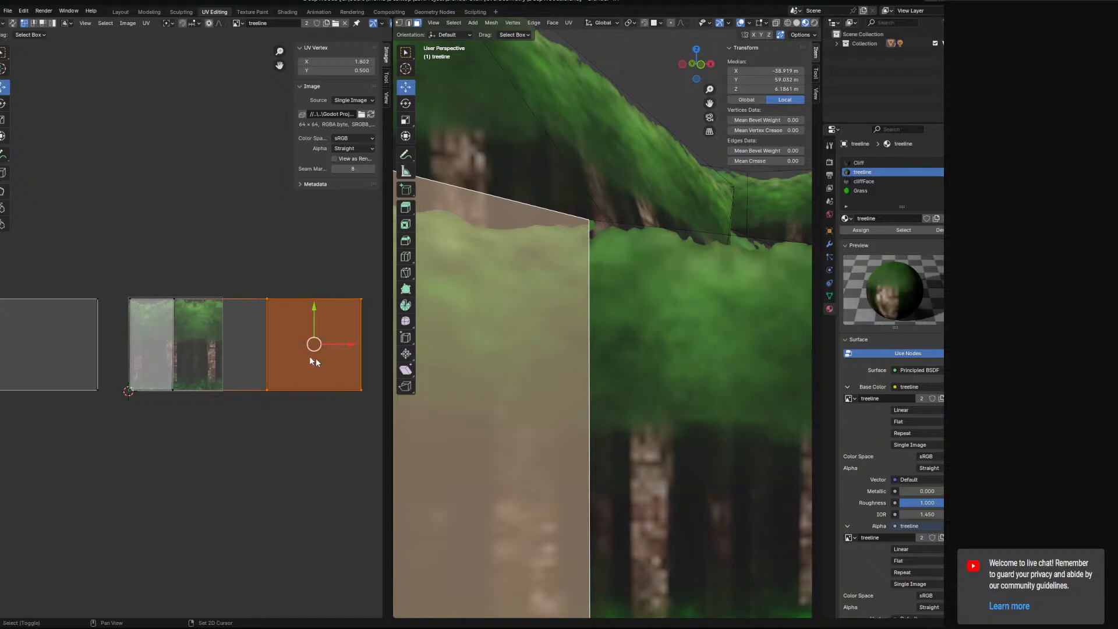
{"action": "left_click", "coordinate": [174, 391], "text": "shift"}
{"action": "left_click", "coordinate": [175, 303], "text": "shift"}
{"action": "middle_click_drag", "start_coordinate": [285, 348], "coordinate": [260, 352]}
{"action": "left_click_drag", "start_coordinate": [272, 348], "coordinate": [318, 347]}
{"action": "left_click_drag", "start_coordinate": [319, 348], "coordinate": [322, 347]}
Nudge the first face's lower inner and upper outer UV vertices along X to straighten its sides
{"action": "left_click", "coordinate": [195, 394]}
{"action": "left_click_drag", "start_coordinate": [213, 393], "coordinate": [216, 393]}
{"action": "left_click", "coordinate": [104, 301]}
{"action": "left_click_drag", "start_coordinate": [125, 302], "coordinate": [124, 302]}
Set UV movement to round to pixel centers
{"action": "scroll", "coordinate": [110, 315], "scroll_direction": "up", "scroll_amount": 8}
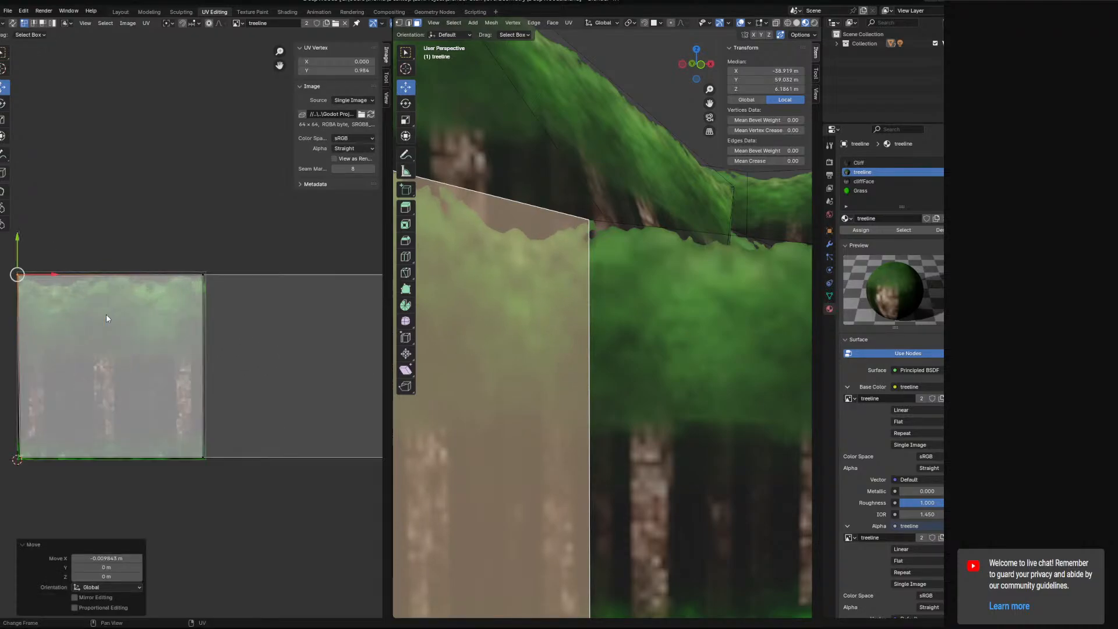
{"action": "left_click_drag", "start_coordinate": [33, 250], "coordinate": [36, 258]}
{"action": "right_click", "coordinate": [36, 259]}
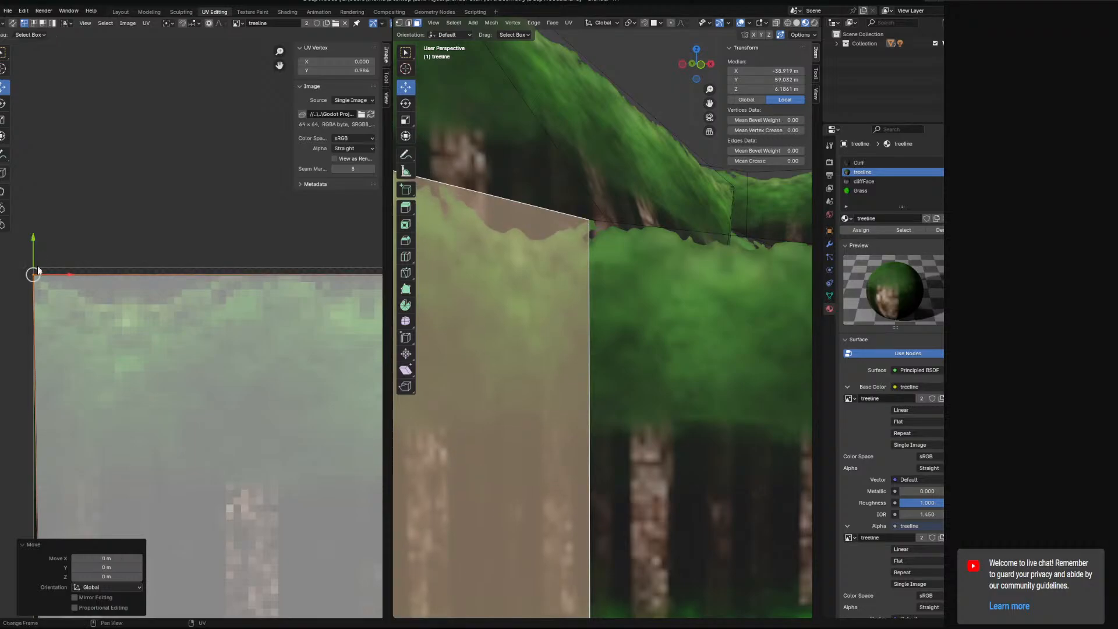
{"action": "left_click", "coordinate": [146, 23]}
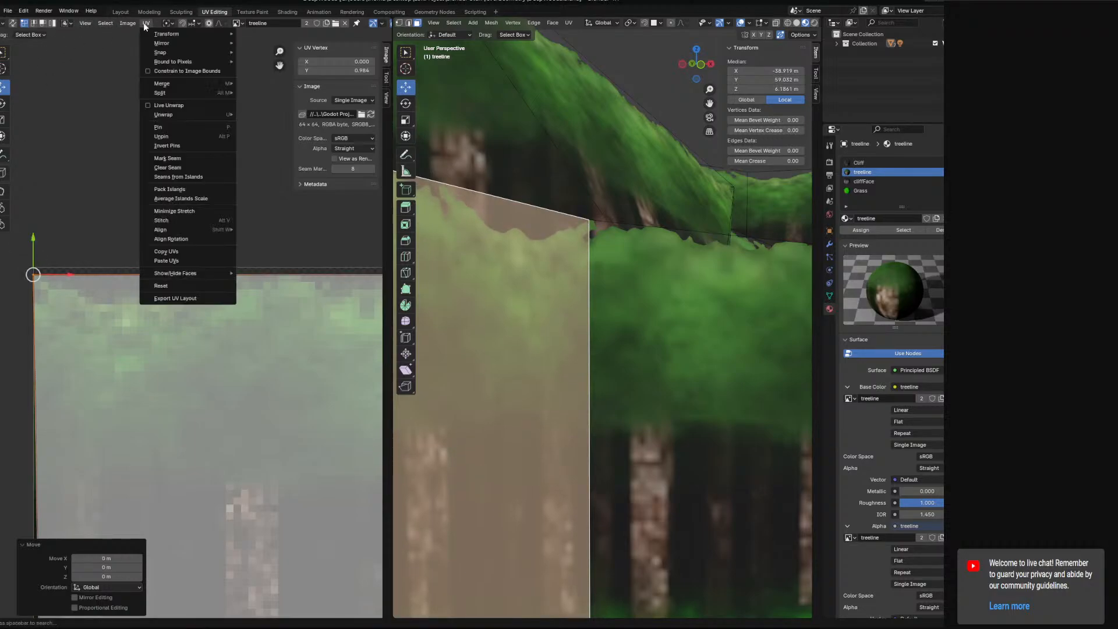
{"action": "mouse_move", "coordinate": [173, 61]}
{"action": "left_click", "coordinate": [267, 82]}
Snap the first face's upper and lower outer UV corners to the centers of the texture's corner pixels
{"action": "left_click_drag", "start_coordinate": [33, 274], "coordinate": [38, 271]}
{"action": "middle_click_drag", "start_coordinate": [109, 407], "coordinate": [127, 203]}
{"action": "middle_click_drag", "start_coordinate": [70, 449], "coordinate": [102, 385]}
{"action": "left_click", "coordinate": [91, 466]}
{"action": "left_click_drag", "start_coordinate": [87, 466], "coordinate": [84, 472]}
Try to move the first face's outer UV edge along X to change the trunk spacing on the wall
{"action": "middle_click_drag", "start_coordinate": [611, 334], "coordinate": [584, 399]}
{"action": "scroll", "coordinate": [587, 353], "scroll_direction": "down", "scroll_amount": 3}
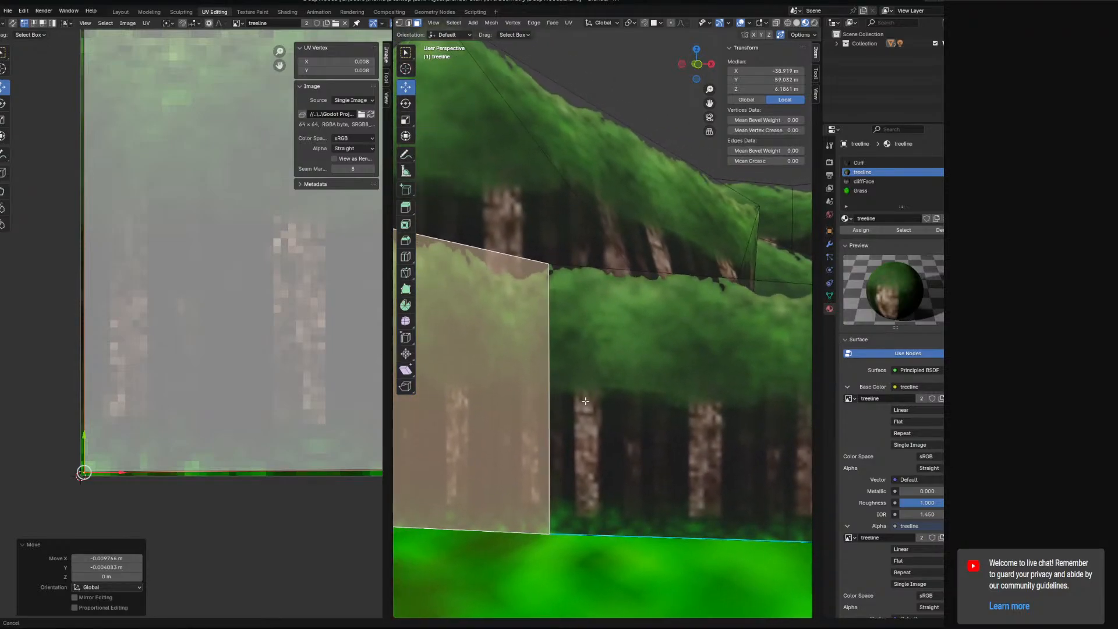
{"action": "scroll", "coordinate": [148, 152], "scroll_direction": "down", "scroll_amount": 3}
{"action": "left_click", "coordinate": [137, 167]}
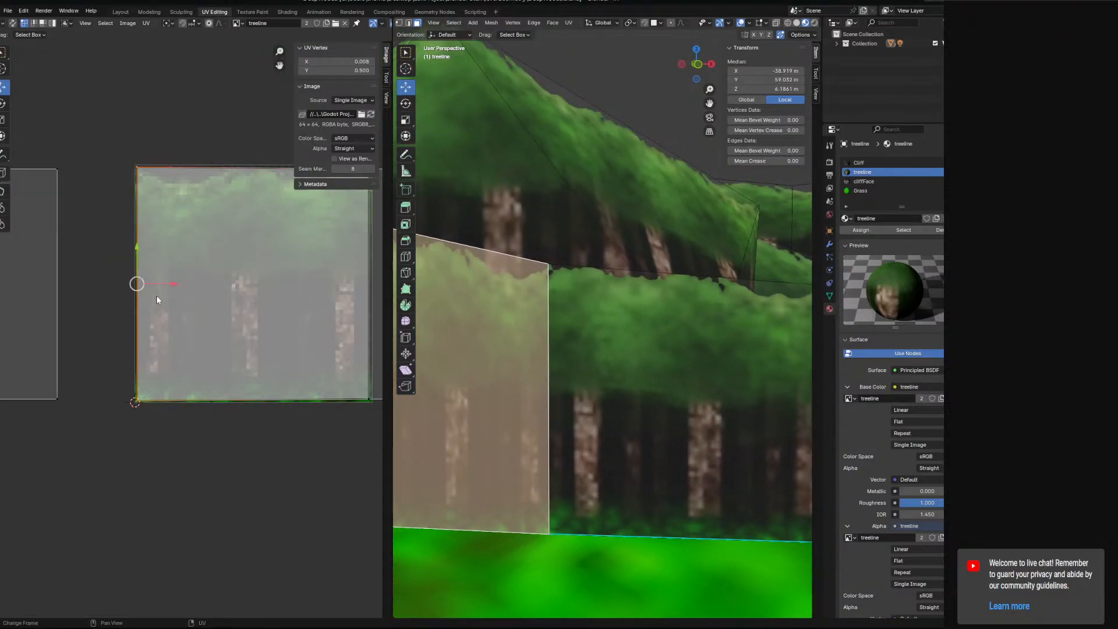
{"action": "key", "text": "g"}
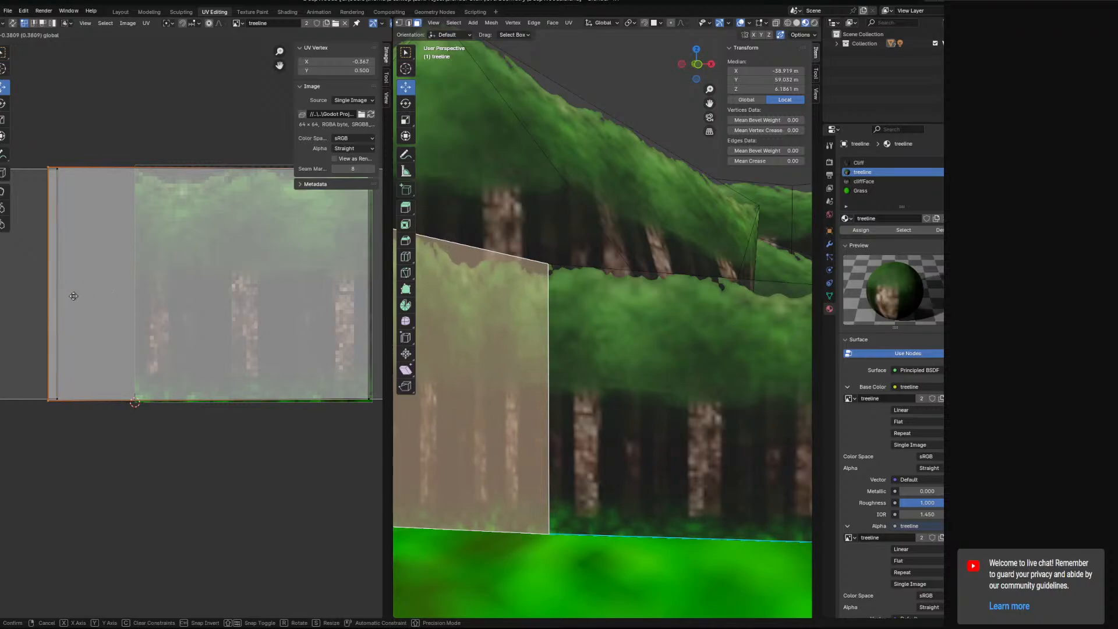
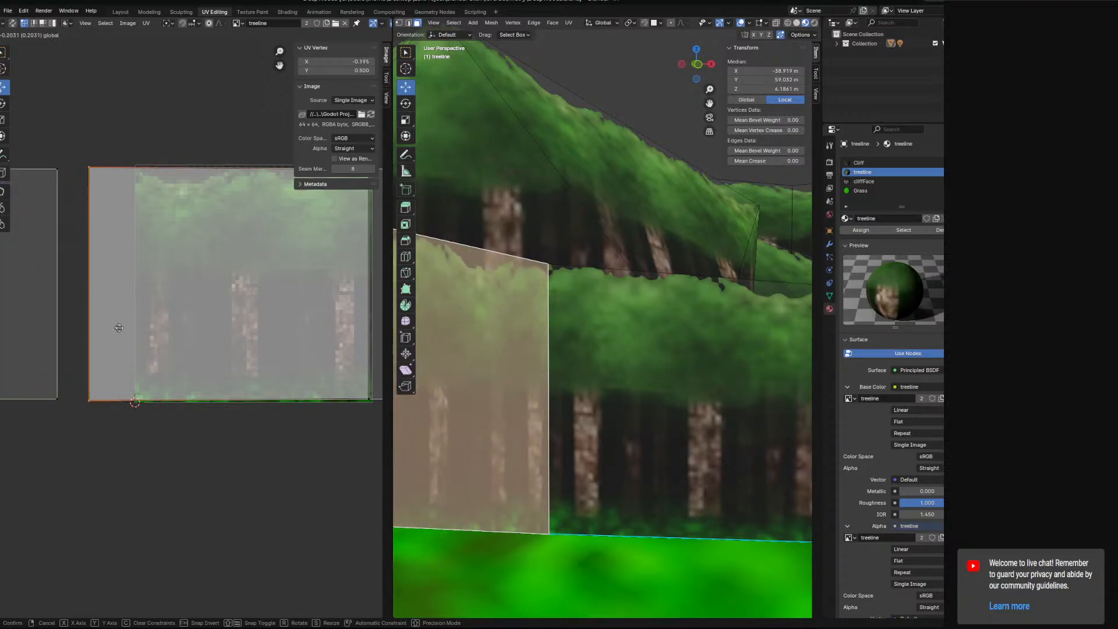
{"action": "left_click", "coordinate": [161, 333]}
{"action": "key", "text": "ctrl+z"}
Add the adjoining wall face to the selection and move the connected UV strip along X until it sits beside that face's UVs
{"action": "left_click", "coordinate": [635, 307], "text": "shift"}
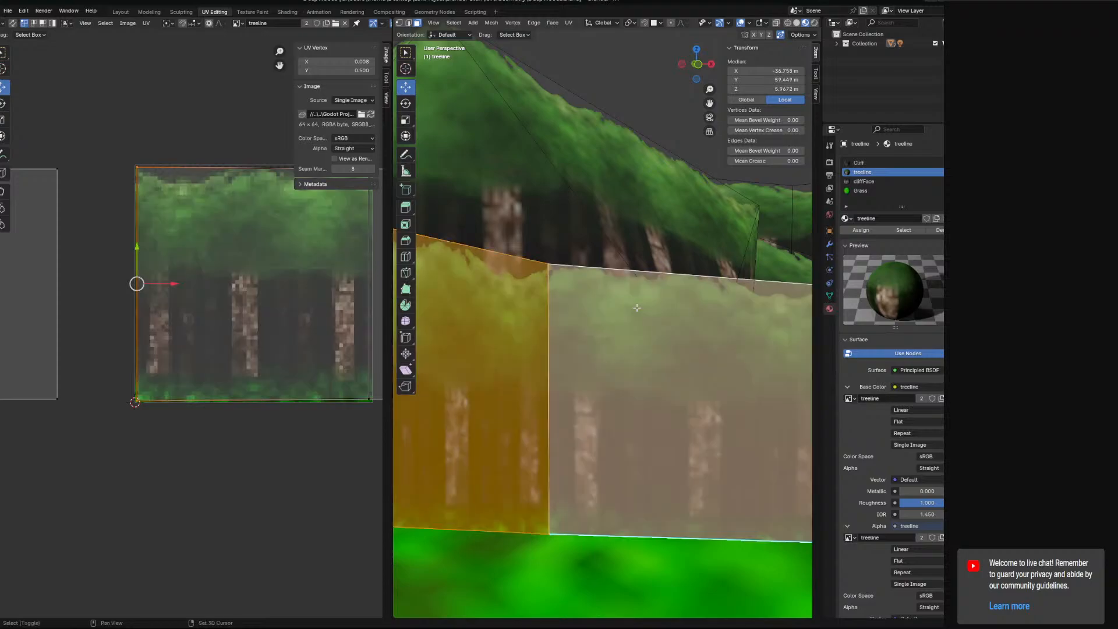
{"action": "scroll", "coordinate": [179, 352], "scroll_direction": "down", "scroll_amount": 9}
{"action": "scroll", "coordinate": [191, 359], "scroll_direction": "down", "scroll_amount": 4}
{"action": "left_click", "coordinate": [228, 312]}
{"action": "key", "text": "ctrl+KP_Add"}
{"action": "key", "text": "ctrl+KP_Add"}
{"action": "key", "text": "ctrl+KP_Add"}
{"action": "key", "text": "ctrl+KP_Add"}
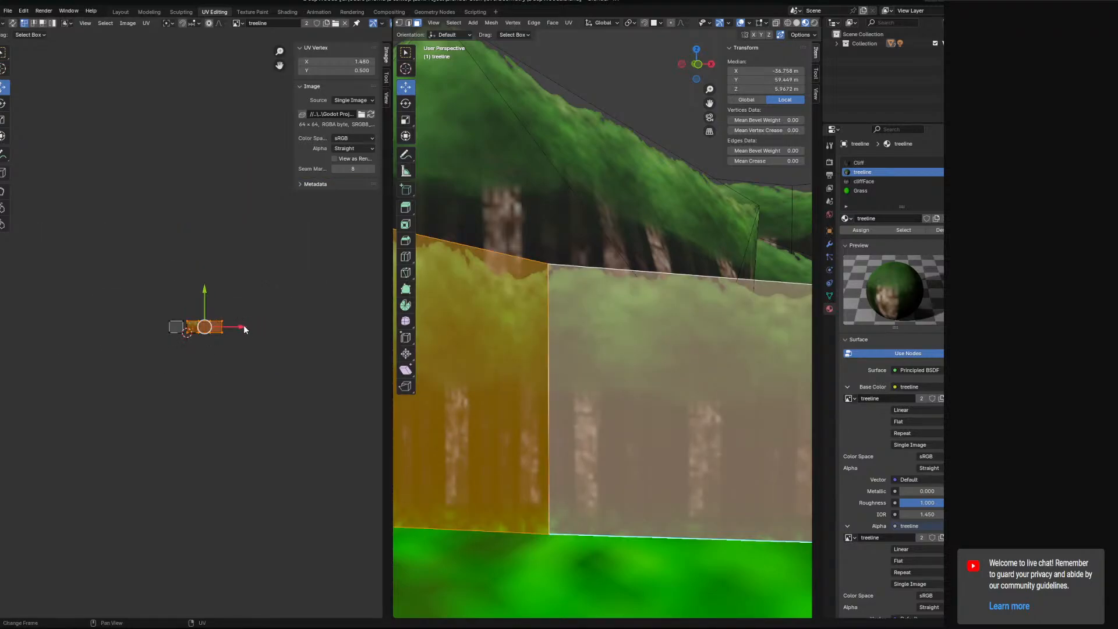
{"action": "left_click_drag", "start_coordinate": [244, 325], "coordinate": [85, 334]}
{"action": "middle_click_drag", "start_coordinate": [85, 334], "coordinate": [353, 321]}
{"action": "left_click_drag", "start_coordinate": [333, 313], "coordinate": [125, 317]}
Nudge the UV strip about -0.082 along X so its outer edge meets the adjoining wall face's UV edge
{"action": "scroll", "coordinate": [215, 355], "scroll_direction": "up", "scroll_amount": 5}
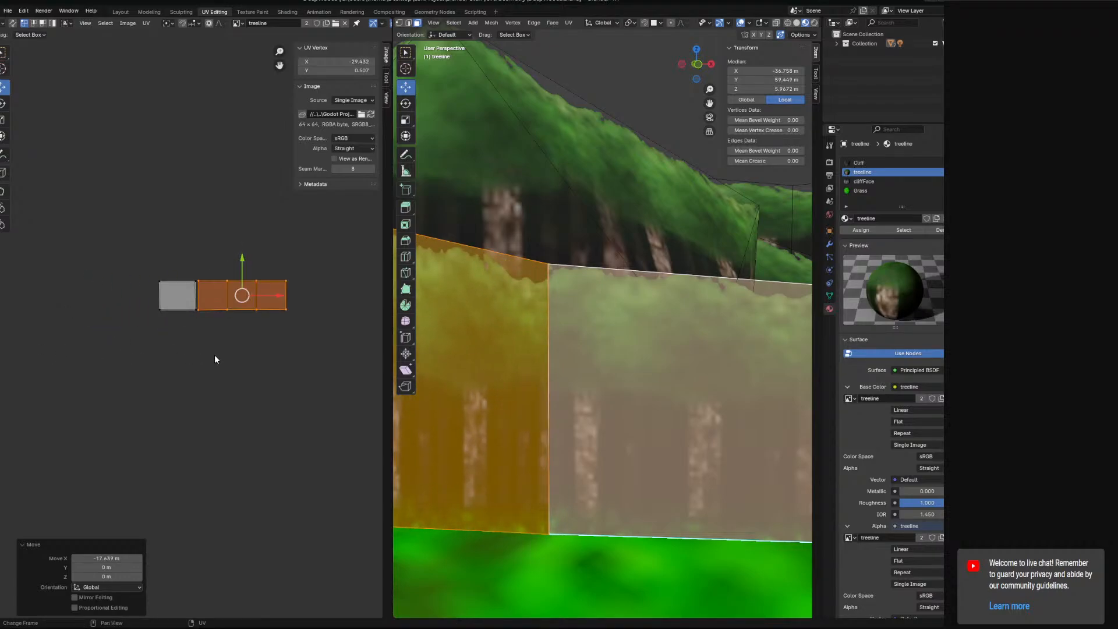
{"action": "middle_click_drag", "start_coordinate": [229, 342], "coordinate": [155, 427]}
{"action": "left_click", "coordinate": [324, 334]}
{"action": "key", "text": "ctrl+z"}
{"action": "left_click_drag", "start_coordinate": [333, 334], "coordinate": [322, 337]}
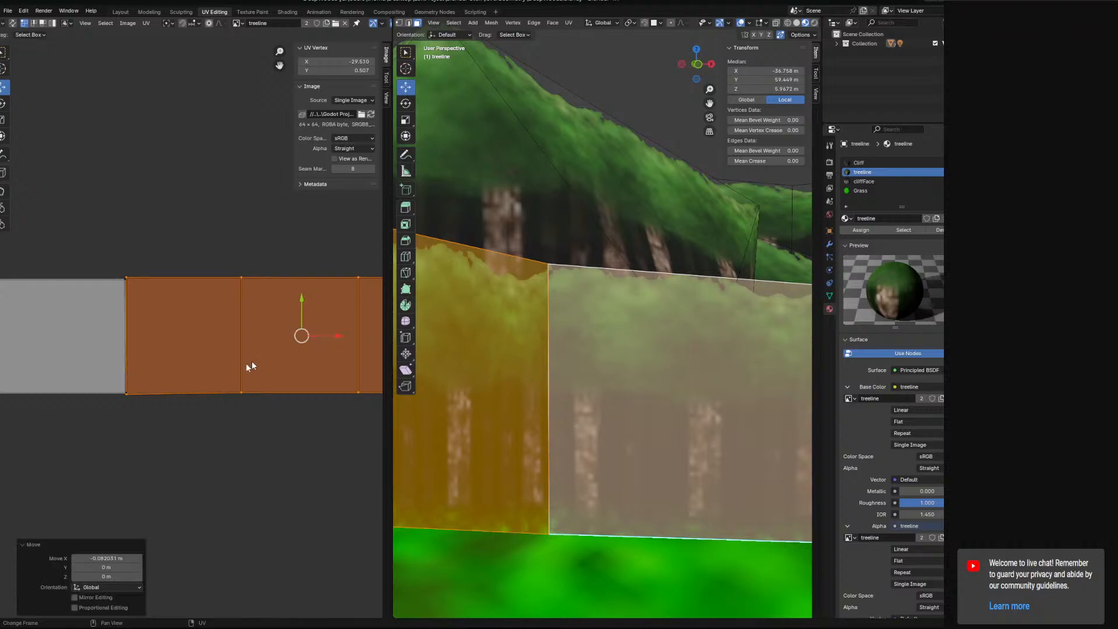
Adjust the lower UV vertex at the seam to meet the adjoining wall face's lower corner
{"action": "scroll", "coordinate": [167, 377], "scroll_direction": "up", "scroll_amount": 4}
{"action": "middle_click_drag", "start_coordinate": [335, 348], "coordinate": [280, 358]}
{"action": "middle_click_drag", "start_coordinate": [109, 377], "coordinate": [327, 357]}
{"action": "left_click", "coordinate": [195, 439]}
{"action": "left_click_drag", "start_coordinate": [199, 432], "coordinate": [198, 429]}
{"action": "scroll", "coordinate": [207, 439], "scroll_direction": "up", "scroll_amount": 3}
{"action": "middle_click_drag", "start_coordinate": [218, 543], "coordinate": [199, 478]}
{"action": "left_click_drag", "start_coordinate": [182, 472], "coordinate": [188, 475]}
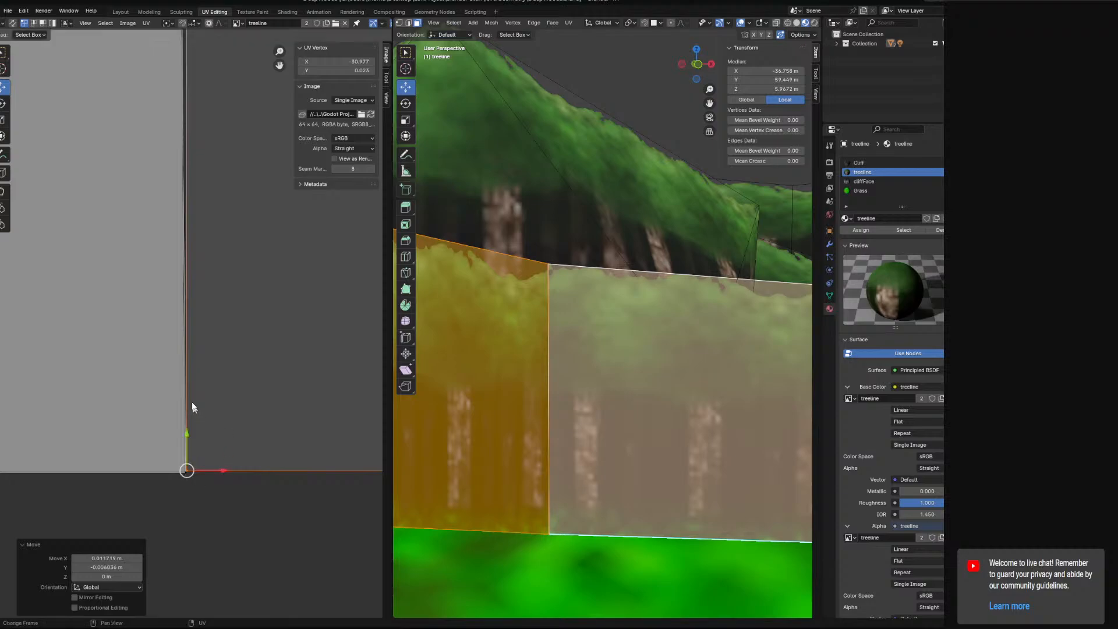
Align the upper UV vertex at the seam with the adjoining wall face's upper corner
{"action": "middle_click_drag", "start_coordinate": [173, 274], "coordinate": [176, 469]}
{"action": "left_click", "coordinate": [190, 184]}
{"action": "left_click_drag", "start_coordinate": [196, 191], "coordinate": [186, 196]}
{"action": "left_click", "coordinate": [196, 195]}
{"action": "left_click", "coordinate": [191, 195]}
Raise the seam's lower UV vertex about 0.019 along Y to level it with the adjoining face
{"action": "middle_click_drag", "start_coordinate": [218, 483], "coordinate": [223, 242]}
{"action": "left_click", "coordinate": [212, 428]}
{"action": "mouse_move", "coordinate": [199, 427]}
{"action": "left_mouse_down"}
{"action": "mouse_move", "coordinate": [208, 405]}
{"action": "mouse_move", "coordinate": [193, 408]}
{"action": "mouse_move", "coordinate": [198, 416]}
{"action": "left_mouse_up"}
{"action": "left_click", "coordinate": [199, 429]}
{"action": "left_click", "coordinate": [193, 427]}
{"action": "left_click", "coordinate": [197, 428]}
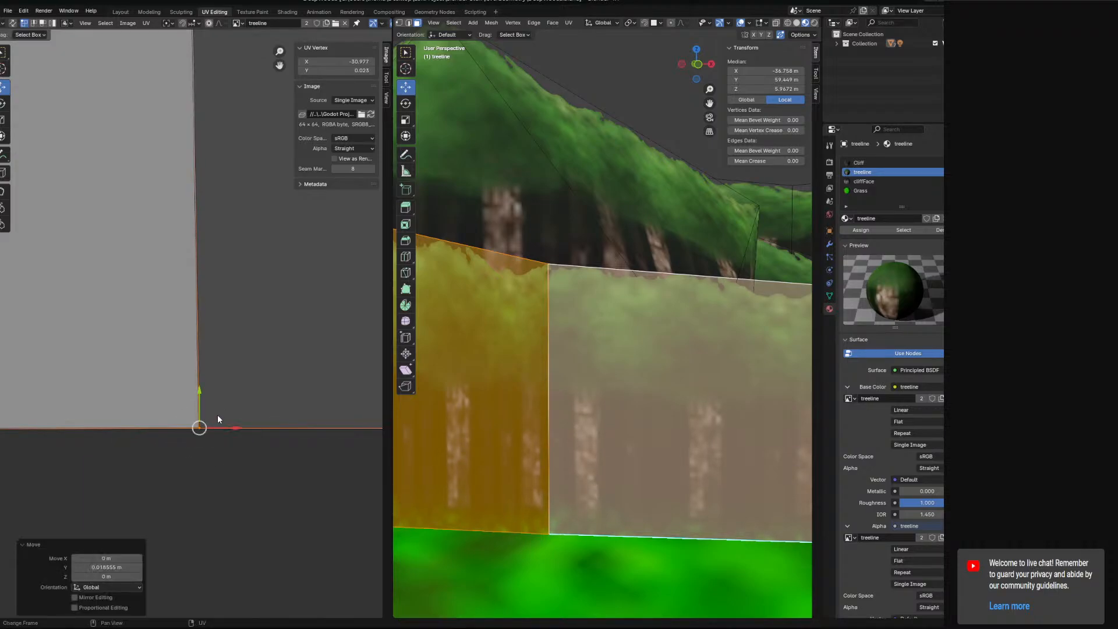
Select both vertices at the UV strip's far end and move them outward along X to match the texture across the wall corner
{"action": "scroll", "coordinate": [270, 367], "scroll_direction": "down", "scroll_amount": 5}
{"action": "middle_click_drag", "start_coordinate": [241, 361], "coordinate": [86, 376], "text": "shift"}
{"action": "middle_click_drag", "start_coordinate": [499, 344], "coordinate": [717, 401], "text": "shift"}
{"action": "middle_click_drag", "start_coordinate": [604, 390], "coordinate": [751, 410], "text": "shift"}
{"action": "left_click", "coordinate": [186, 302]}
{"action": "left_click", "coordinate": [192, 337], "text": "ctrl"}
{"action": "key", "text": "g"}
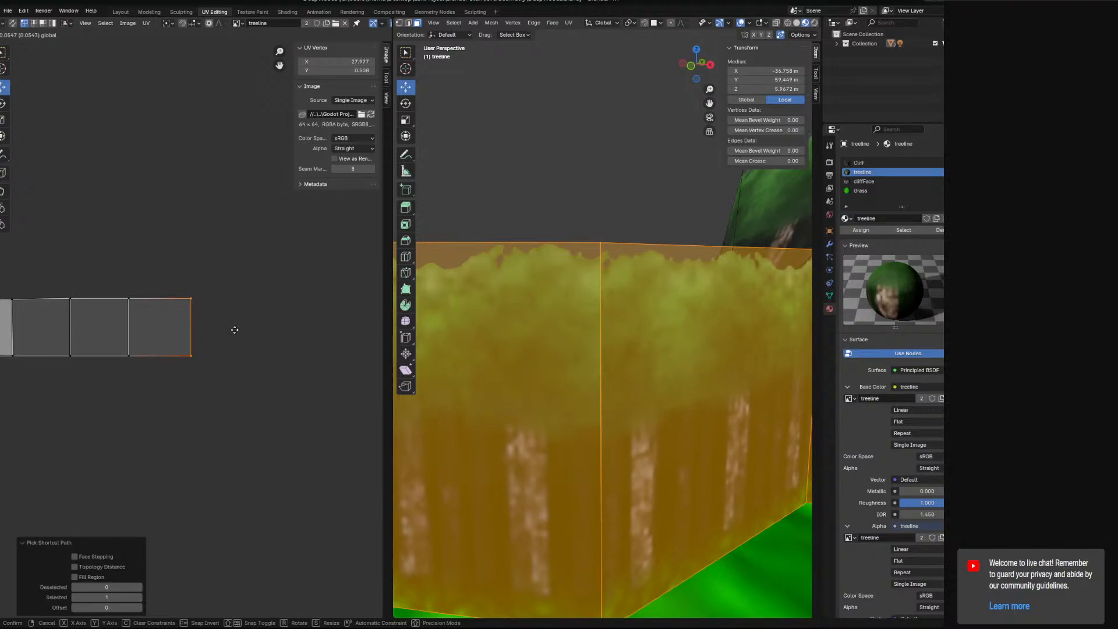
{"action": "left_click", "coordinate": [234, 330]}
{"action": "scroll", "coordinate": [532, 307], "scroll_direction": "up", "scroll_amount": 1}
{"action": "middle_click_drag", "start_coordinate": [556, 298], "coordinate": [610, 349]}
{"action": "scroll", "coordinate": [610, 350], "scroll_direction": "up", "scroll_amount": 2}
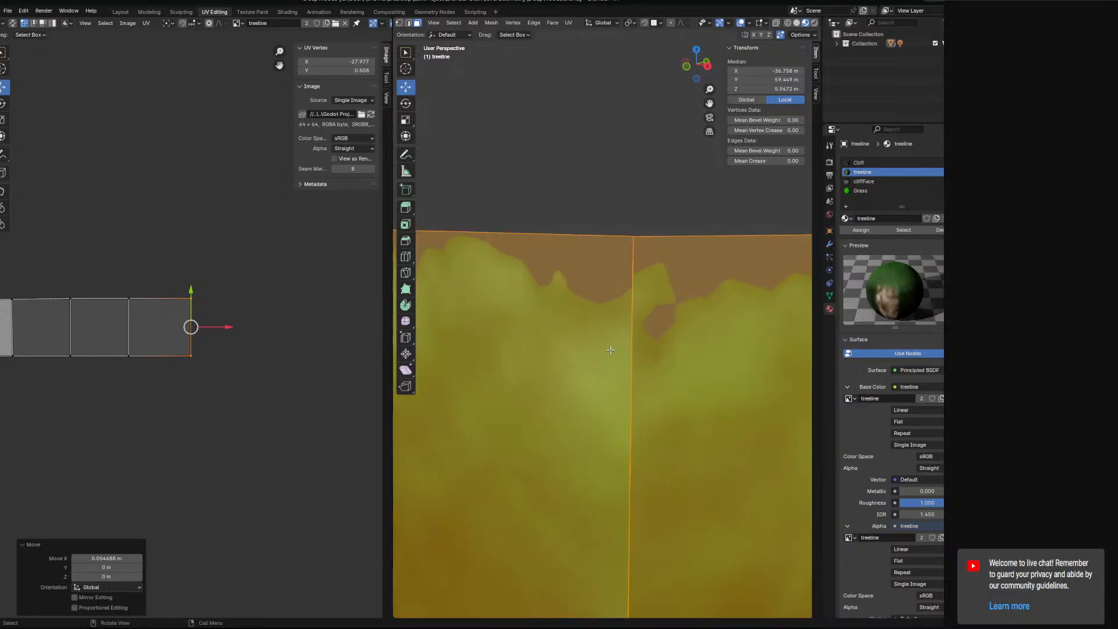
{"action": "left_click_drag", "start_coordinate": [221, 330], "coordinate": [225, 328]}
Select the separate UV face's side edges and shift them along X to align its treeline with the neighboring wall
{"action": "middle_click_drag", "start_coordinate": [300, 349], "coordinate": [169, 359]}
{"action": "left_click", "coordinate": [205, 330]}
{"action": "left_click", "coordinate": [198, 369], "text": "shift"}
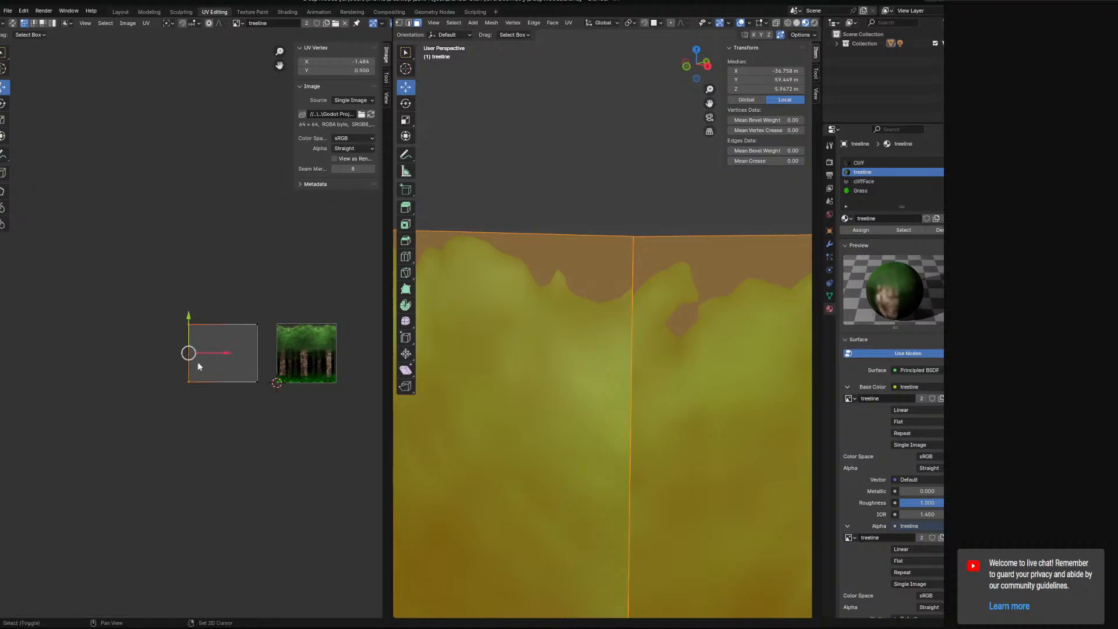
{"action": "key", "text": "g"}
{"action": "key", "text": "x"}
{"action": "left_click", "coordinate": [273, 352]}
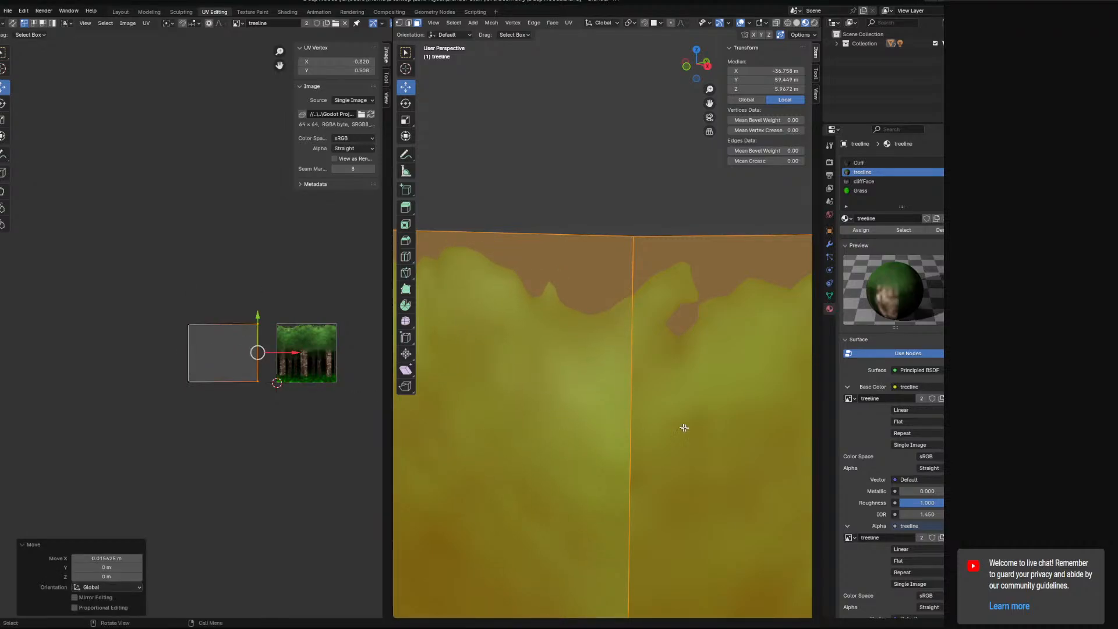
Inspect the wall corner's texture seam from canopy to ground, then clear the selection
{"action": "middle_click_drag", "start_coordinate": [674, 427], "coordinate": [683, 422]}
{"action": "scroll", "coordinate": [682, 422], "scroll_direction": "down", "scroll_amount": 4}
{"action": "middle_click_drag", "start_coordinate": [610, 520], "coordinate": [612, 389], "text": "shift"}
{"action": "scroll", "coordinate": [612, 389], "scroll_direction": "up", "scroll_amount": 2}
{"action": "middle_click_drag", "start_coordinate": [634, 485], "coordinate": [652, 451], "text": "shift"}
{"action": "scroll", "coordinate": [639, 431], "scroll_direction": "up", "scroll_amount": 1}
{"action": "middle_click_drag", "start_coordinate": [634, 242], "coordinate": [600, 390], "text": "shift"}
{"action": "left_click", "coordinate": [617, 116]}
Examine the retextured tree wall up close, then survey the tree walls and paths across the whole terrain
{"action": "middle_click_drag", "start_coordinate": [670, 384], "coordinate": [675, 294]}
{"action": "scroll", "coordinate": [674, 342], "scroll_direction": "up", "scroll_amount": 2}
{"action": "scroll", "coordinate": [644, 393], "scroll_direction": "down", "scroll_amount": 7}
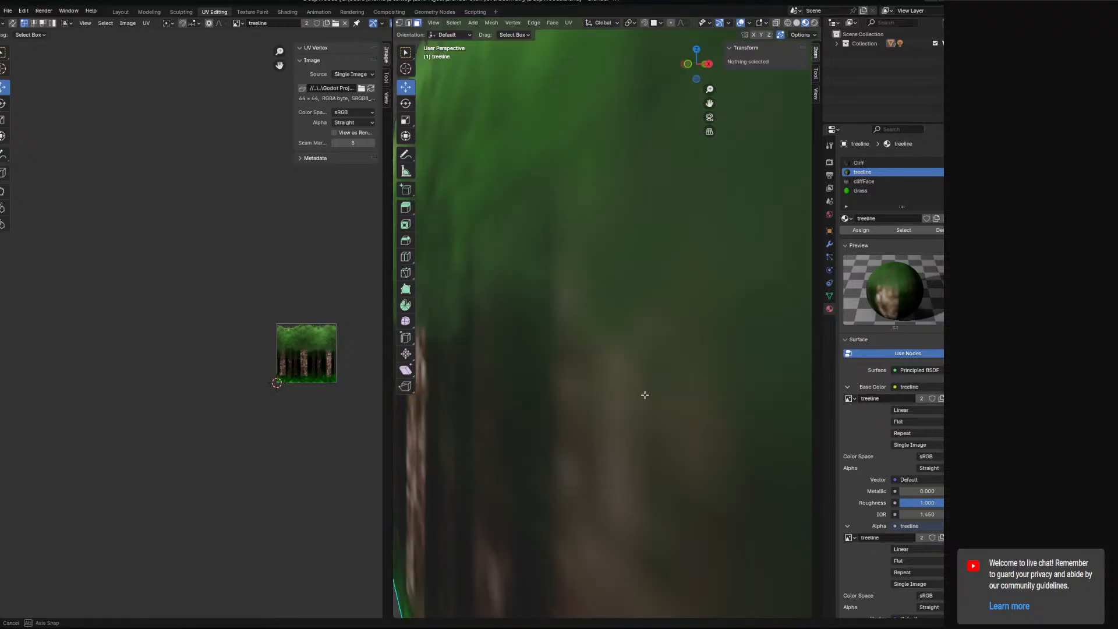
{"action": "middle_click_drag", "start_coordinate": [644, 394], "coordinate": [653, 427]}
{"action": "scroll", "coordinate": [584, 331], "scroll_direction": "down", "scroll_amount": 4}
{"action": "middle_click_drag", "start_coordinate": [583, 331], "coordinate": [621, 483]}
{"action": "scroll", "coordinate": [661, 446], "scroll_direction": "down", "scroll_amount": 7}
{"action": "middle_click_drag", "start_coordinate": [728, 402], "coordinate": [595, 575], "text": "shift"}
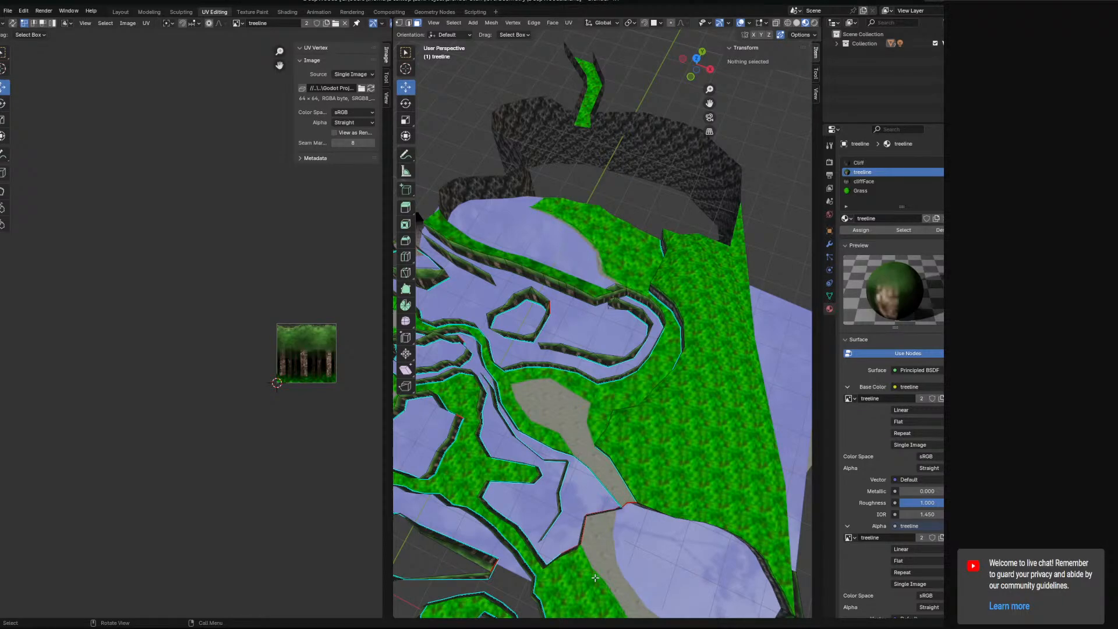
{"action": "middle_click_drag", "start_coordinate": [645, 556], "coordinate": [685, 451]}
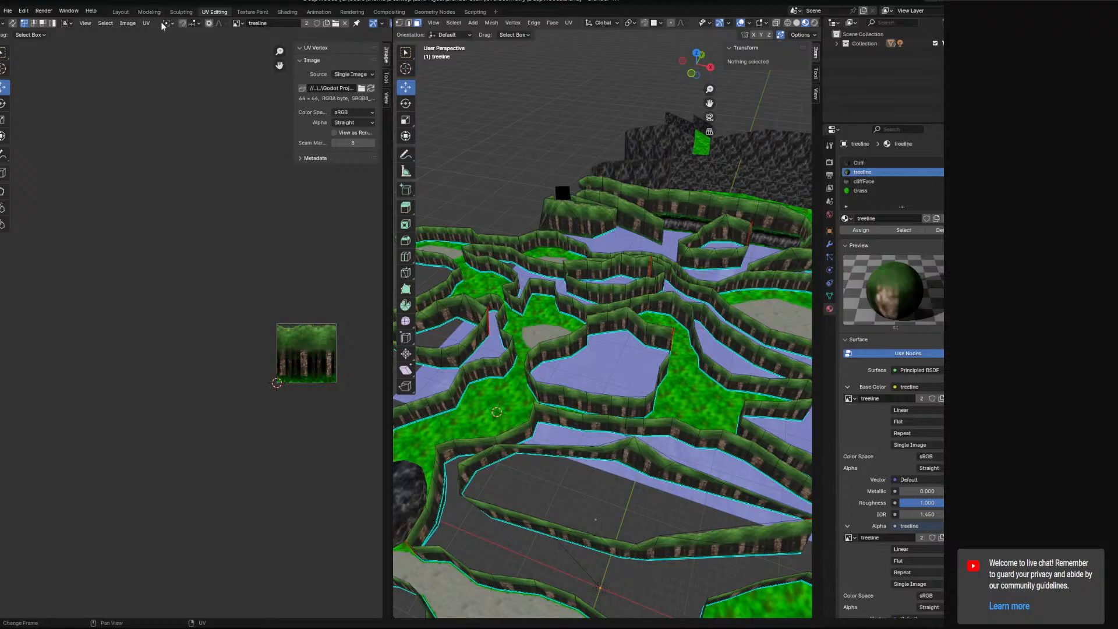
Switch to the Modeling workspace, frame the whole terrain from above, and save the DeepWoods file
{"action": "left_click", "coordinate": [149, 12]}
{"action": "scroll", "coordinate": [566, 361], "scroll_direction": "down", "scroll_amount": 5}
{"action": "middle_click_drag", "start_coordinate": [567, 361], "coordinate": [589, 434]}
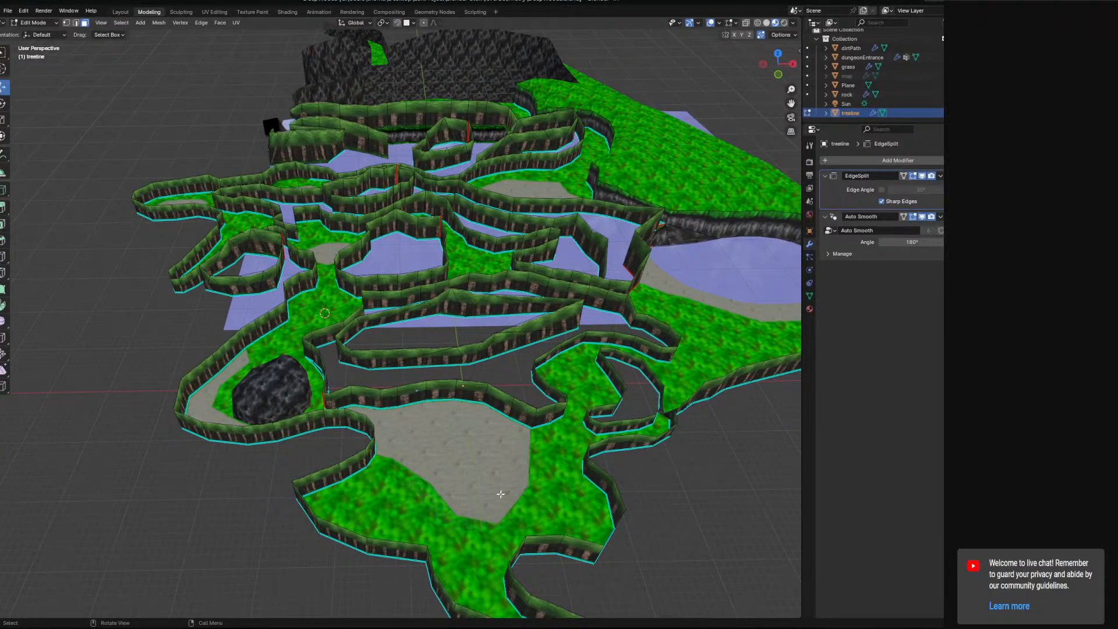
{"action": "middle_click_drag", "start_coordinate": [505, 424], "coordinate": [511, 454]}
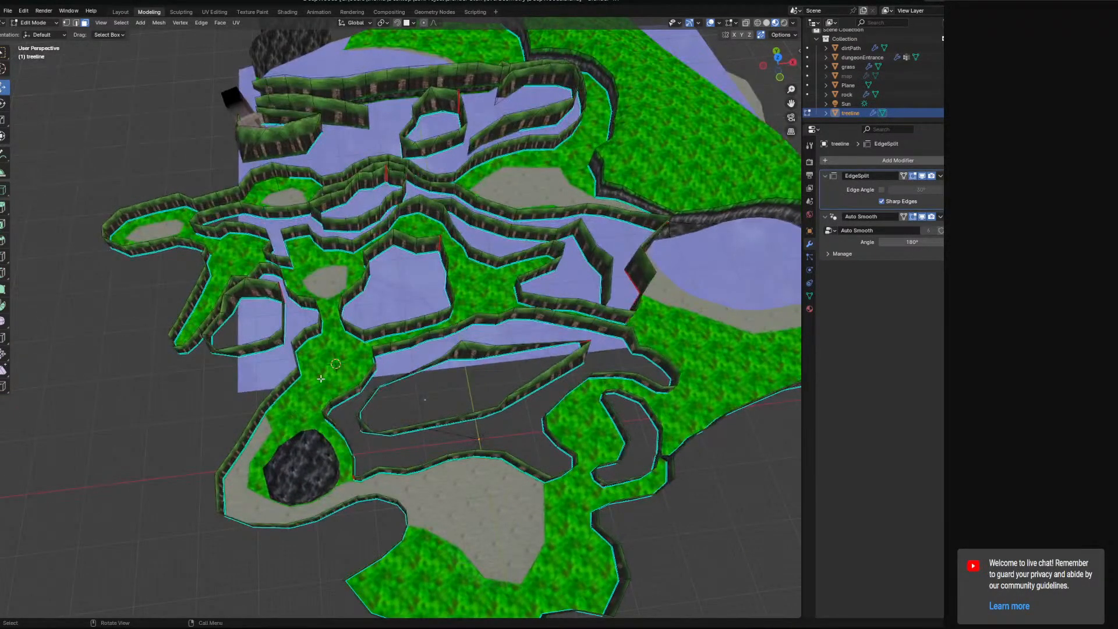
{"action": "key", "text": "ctrl+s"}
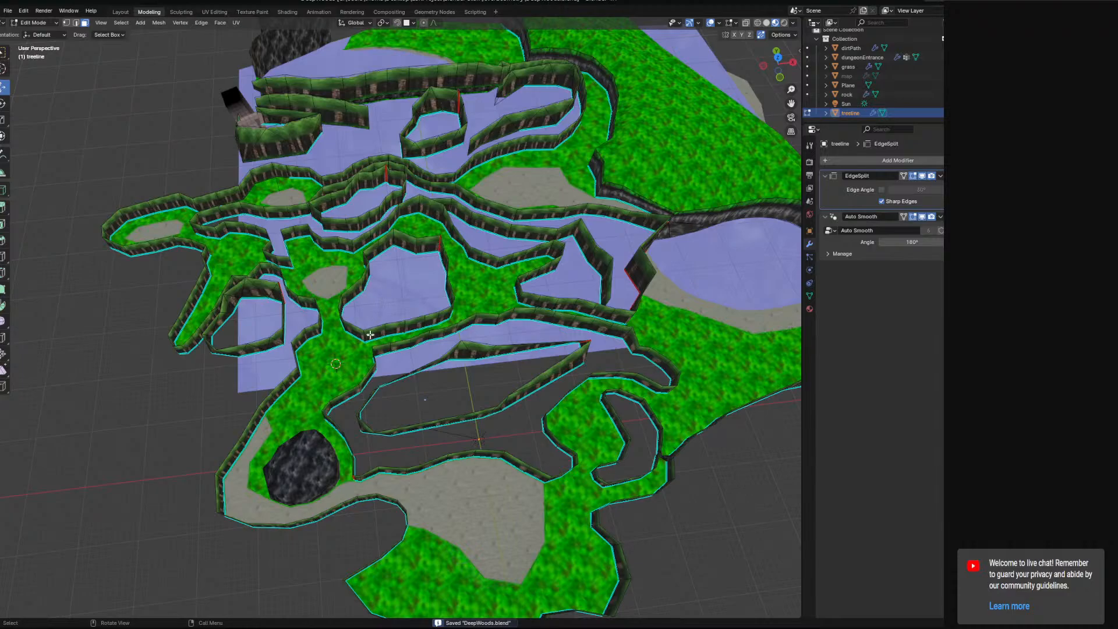
Examine the terrain layout from the southern grass trail through the central paths to the rock cliffs and the large grass hill
{"action": "middle_click_drag", "start_coordinate": [357, 359], "coordinate": [471, 466]}
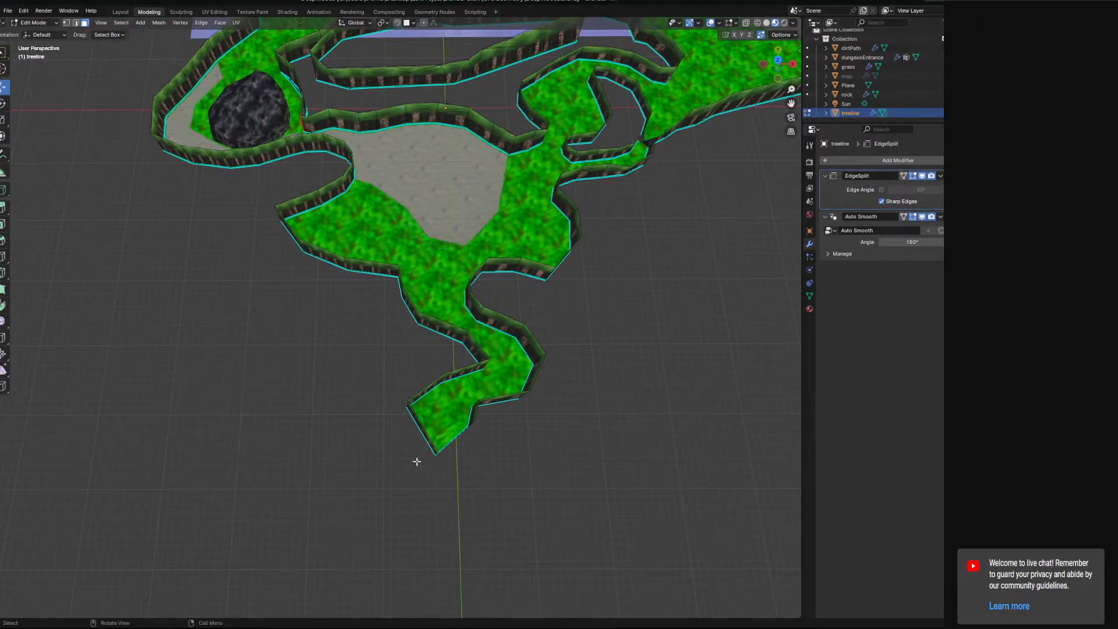
{"action": "middle_click_drag", "start_coordinate": [432, 275], "coordinate": [474, 466]}
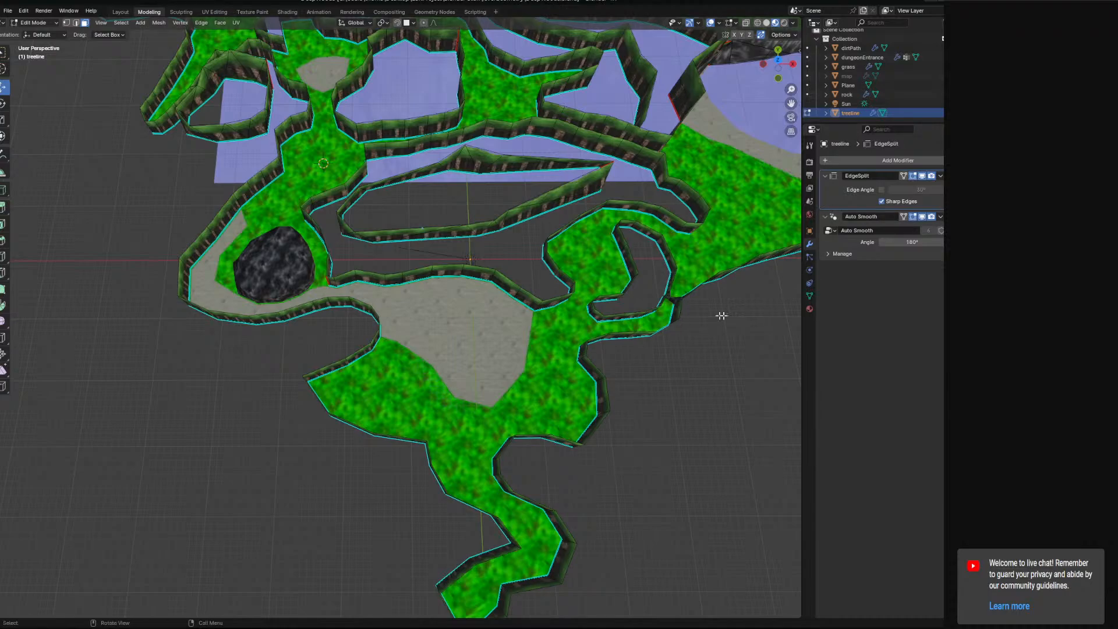
{"action": "middle_click_drag", "start_coordinate": [423, 427], "coordinate": [427, 524], "text": "shift"}
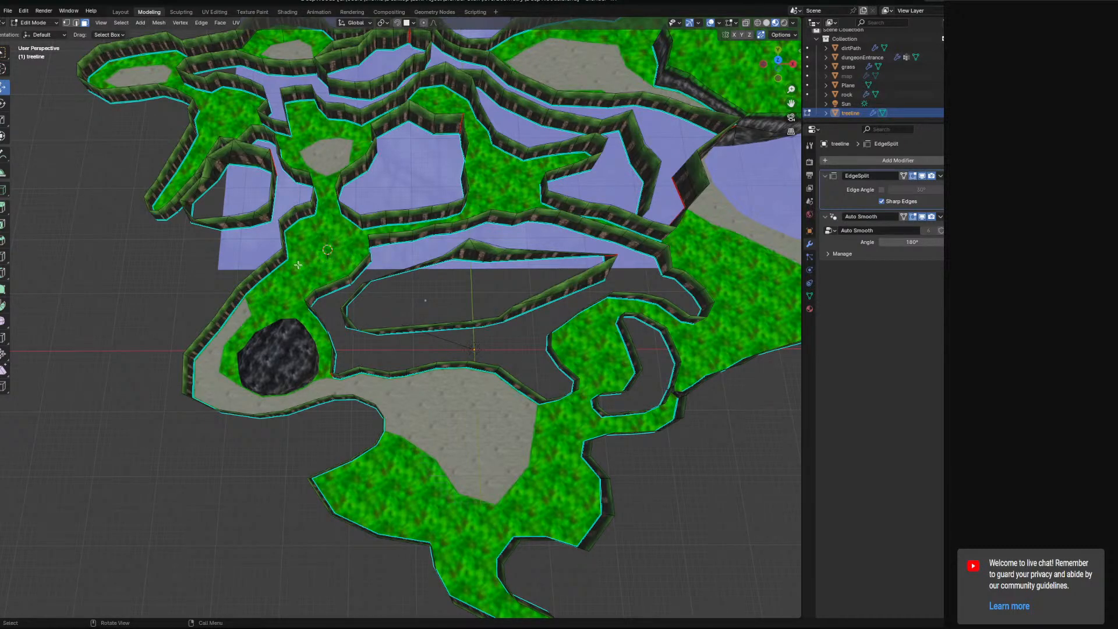
{"action": "middle_click_drag", "start_coordinate": [339, 253], "coordinate": [362, 320]}
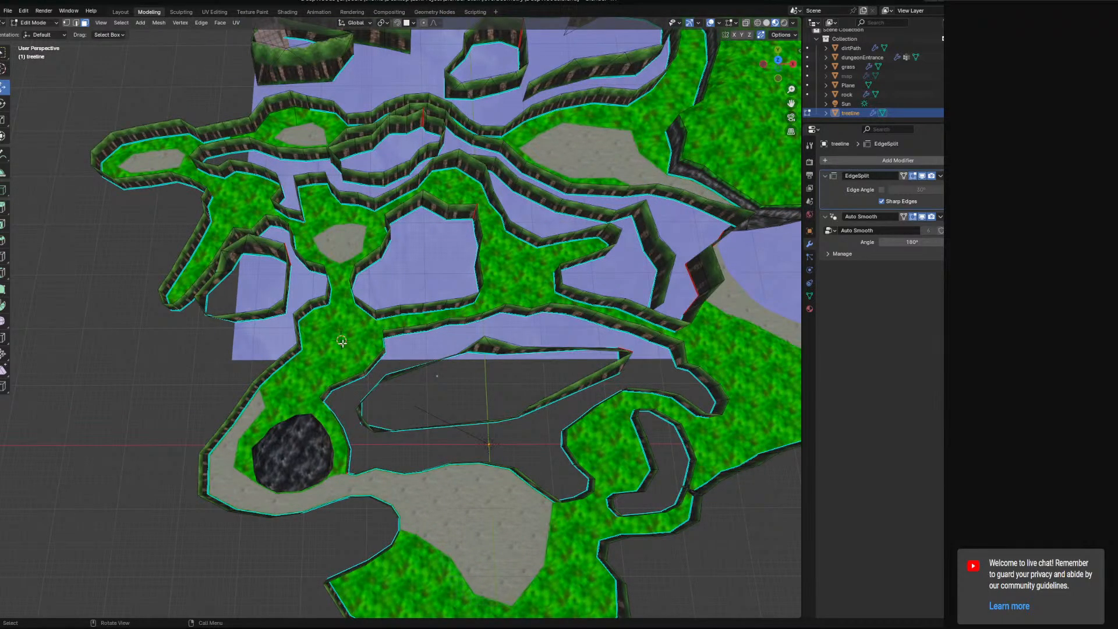
{"action": "middle_click_drag", "start_coordinate": [373, 362], "coordinate": [438, 416]}
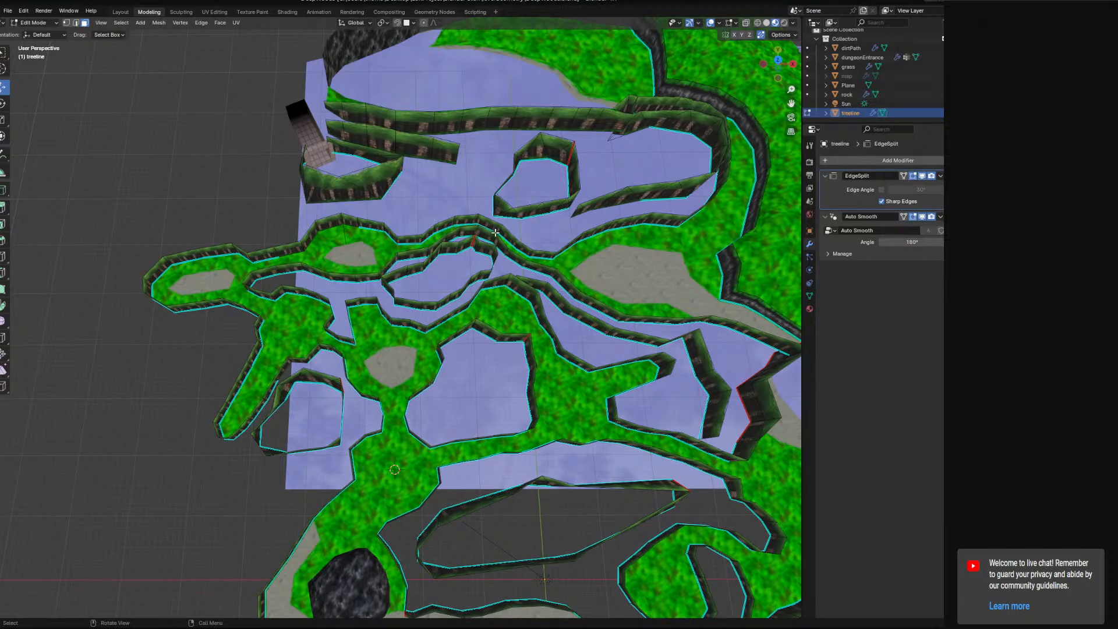
{"action": "middle_click_drag", "start_coordinate": [606, 280], "coordinate": [408, 389], "text": "shift"}
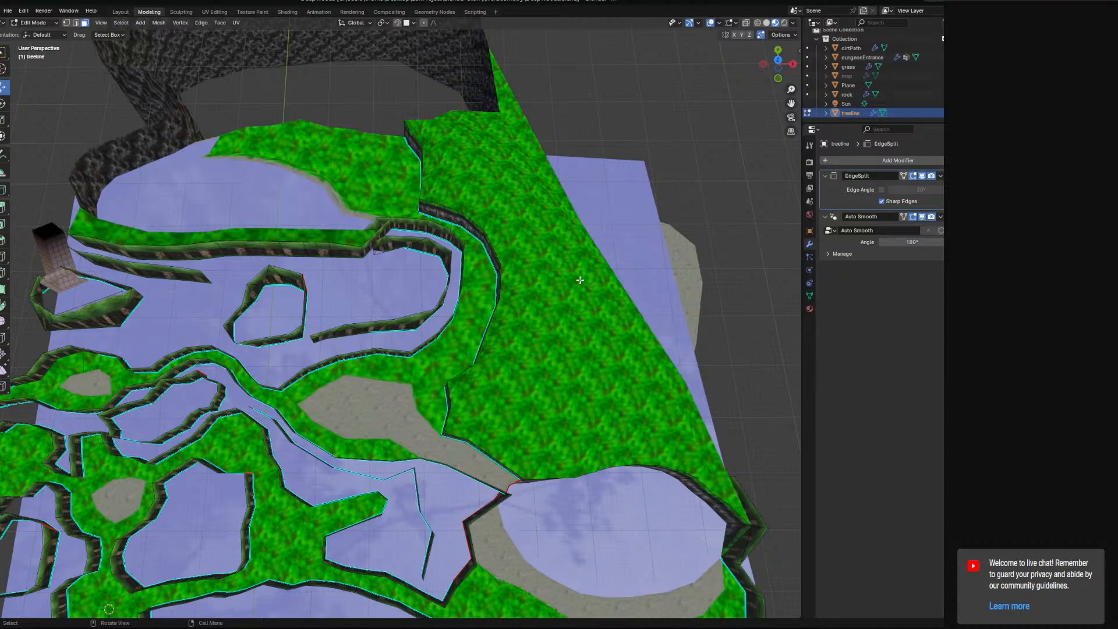
{"action": "middle_click_drag", "start_coordinate": [559, 276], "coordinate": [317, 287]}
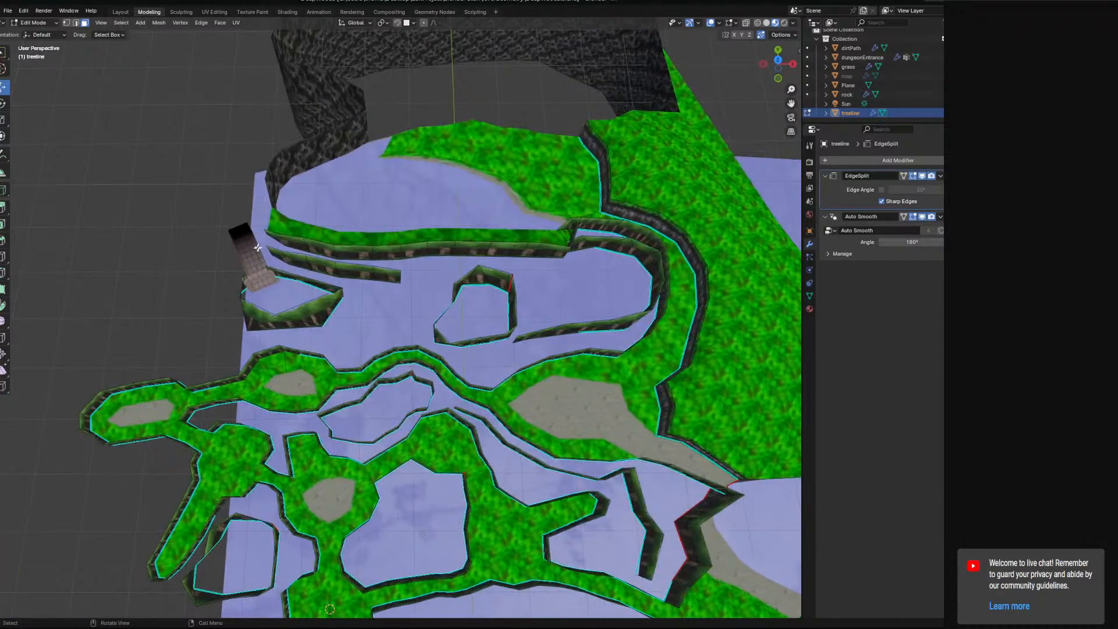
{"action": "middle_click_drag", "start_coordinate": [340, 282], "coordinate": [541, 294]}
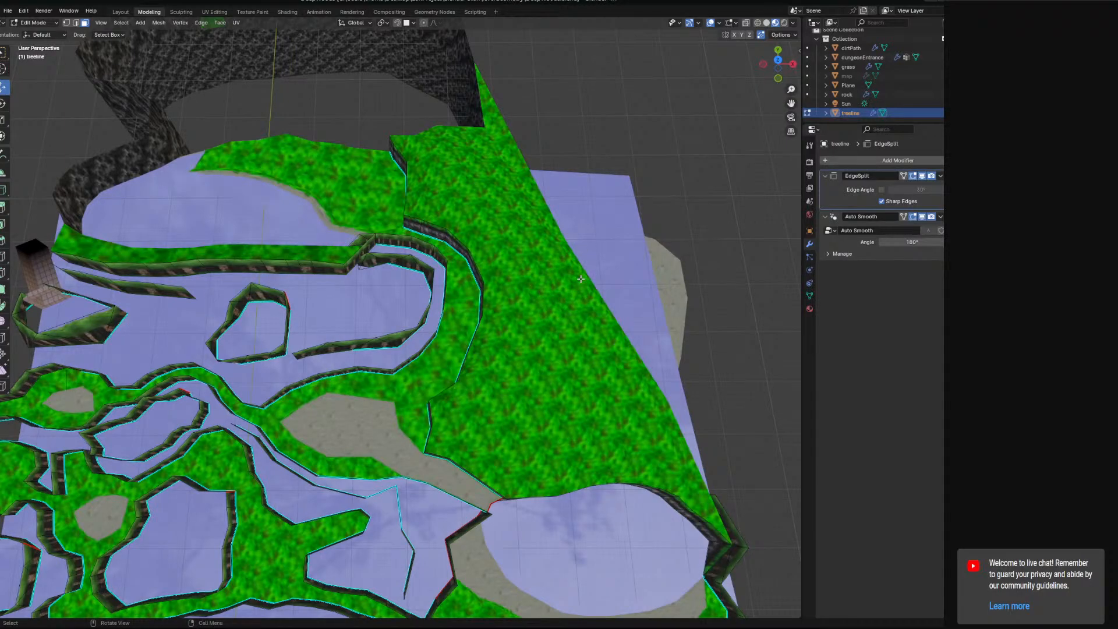
{"action": "middle_click_drag", "start_coordinate": [580, 243], "coordinate": [709, 287], "text": "shift"}
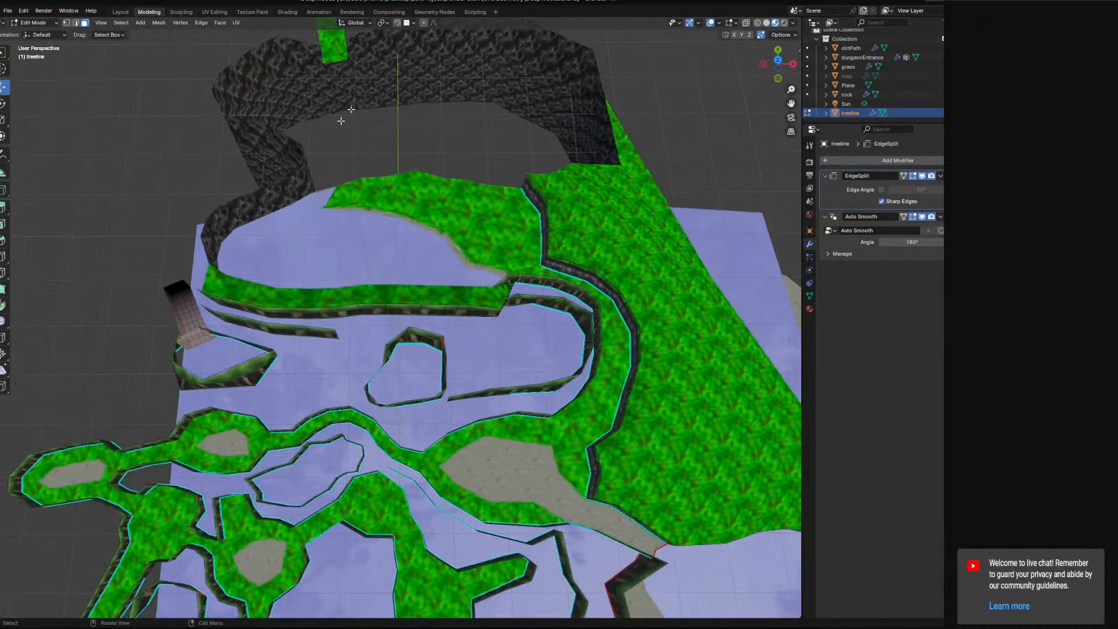
{"action": "middle_click_drag", "start_coordinate": [643, 350], "coordinate": [498, 328], "text": "shift"}
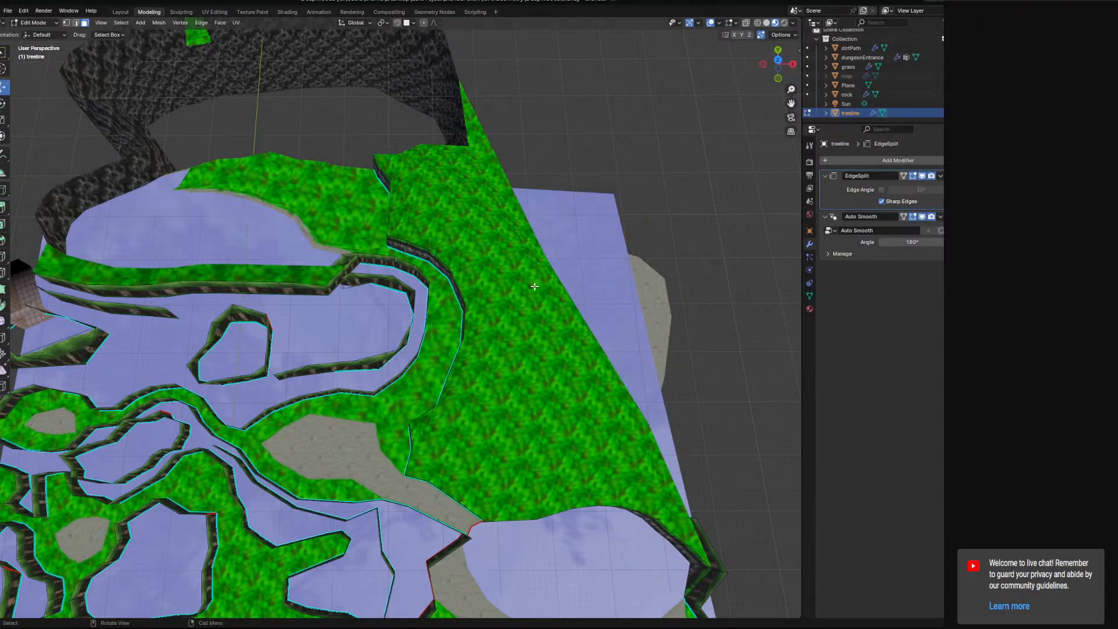
{"action": "middle_click_drag", "start_coordinate": [517, 301], "coordinate": [659, 405], "text": "shift"}
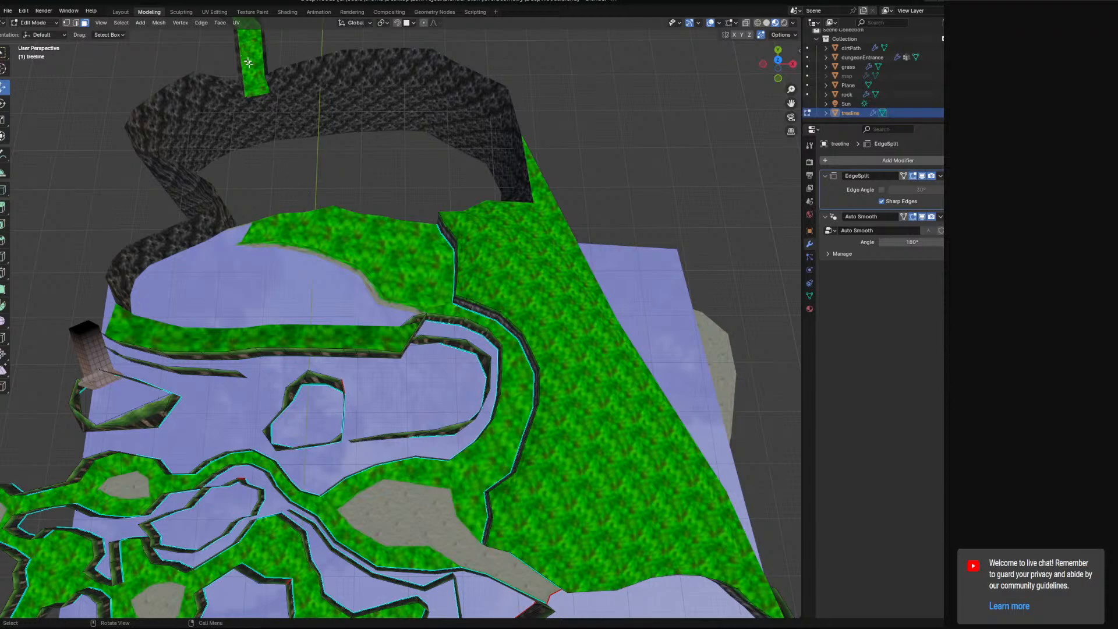
{"action": "middle_click_drag", "start_coordinate": [456, 488], "coordinate": [519, 418], "text": "shift"}
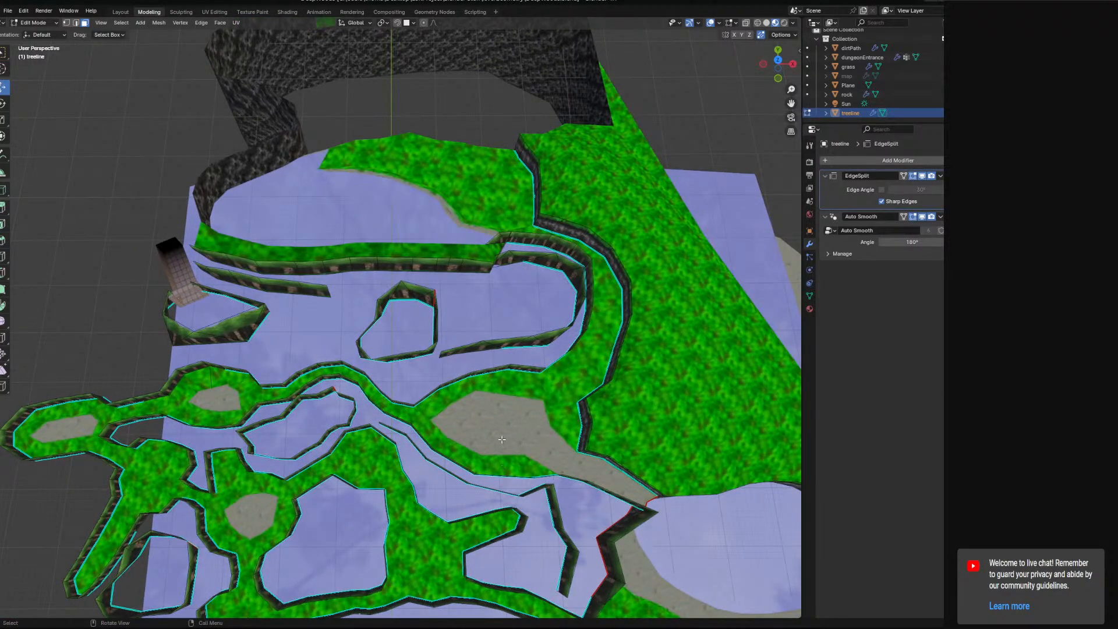
Leave treeline editing, select the dungeon entrance object, and move it toward the grass passage in the rock cliffs
{"action": "left_click", "coordinate": [26, 26]}
{"action": "left_click", "coordinate": [35, 34]}
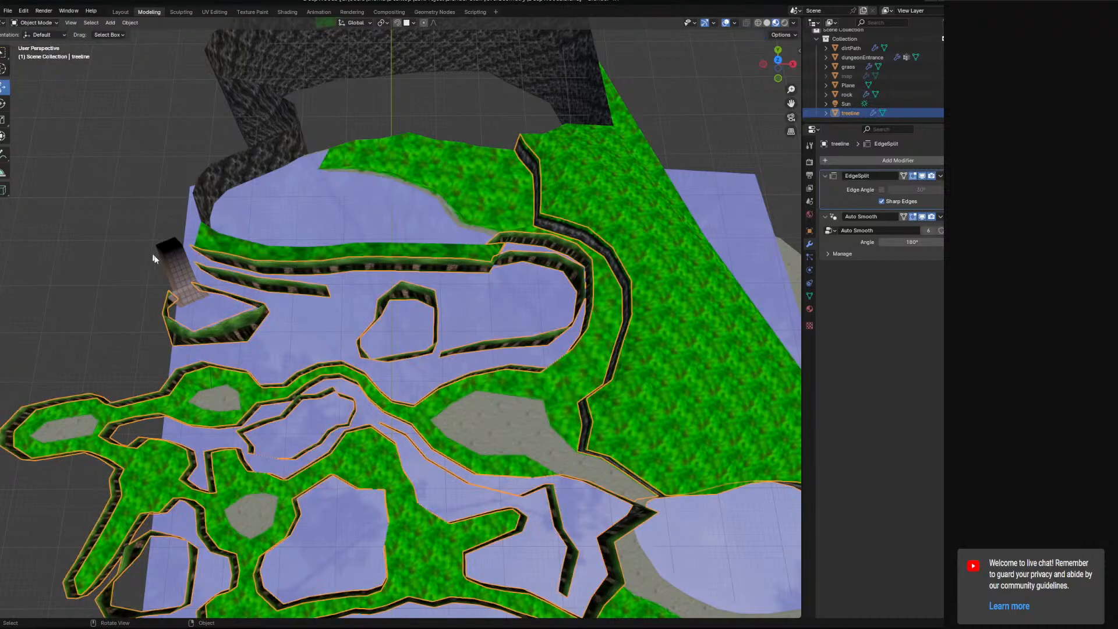
{"action": "left_click", "coordinate": [169, 259]}
{"action": "middle_click_drag", "start_coordinate": [219, 282], "coordinate": [284, 424]}
{"action": "left_click_drag", "start_coordinate": [289, 424], "coordinate": [428, 153]}
Adjust the dungeon entrance's height along Z to bring it down to the grass passage in the cliff
{"action": "scroll", "coordinate": [382, 207], "scroll_direction": "up", "scroll_amount": 3}
{"action": "middle_click_drag", "start_coordinate": [438, 84], "coordinate": [521, 448], "text": "shift"}
{"action": "scroll", "coordinate": [526, 455], "scroll_direction": "up", "scroll_amount": 4}
{"action": "middle_click_drag", "start_coordinate": [561, 385], "coordinate": [510, 341]}
{"action": "key", "text": "g"}
{"action": "key", "text": "z"}
{"action": "left_click", "coordinate": [468, 193]}
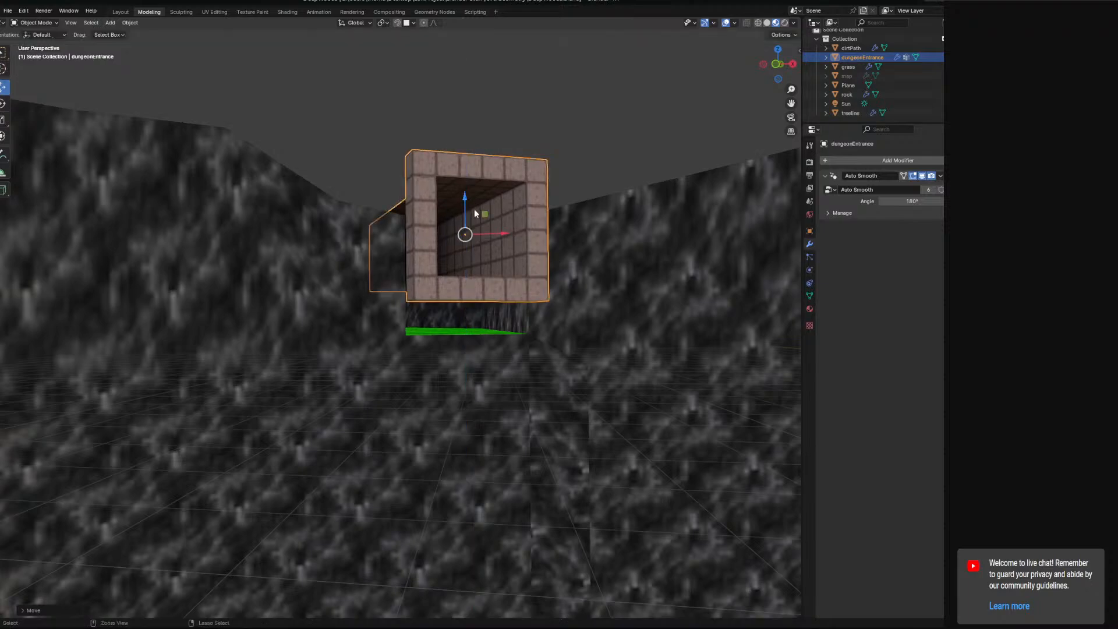
{"action": "left_click_drag", "start_coordinate": [465, 188], "coordinate": [484, 254]}
{"action": "middle_click_drag", "start_coordinate": [484, 255], "coordinate": [470, 401]}
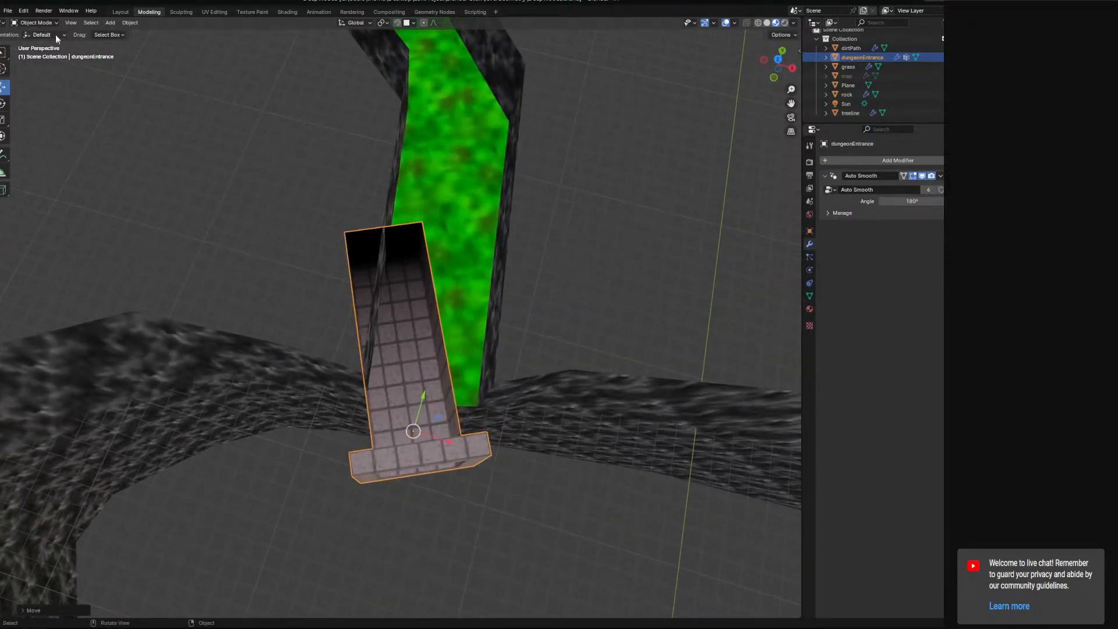
Rotate the dungeon entrance to line its tunnel up with the direction of the grass passage
{"action": "left_click", "coordinate": [4, 105]}
{"action": "left_click_drag", "start_coordinate": [435, 456], "coordinate": [431, 461]}
{"action": "left_click", "coordinate": [4, 87]}
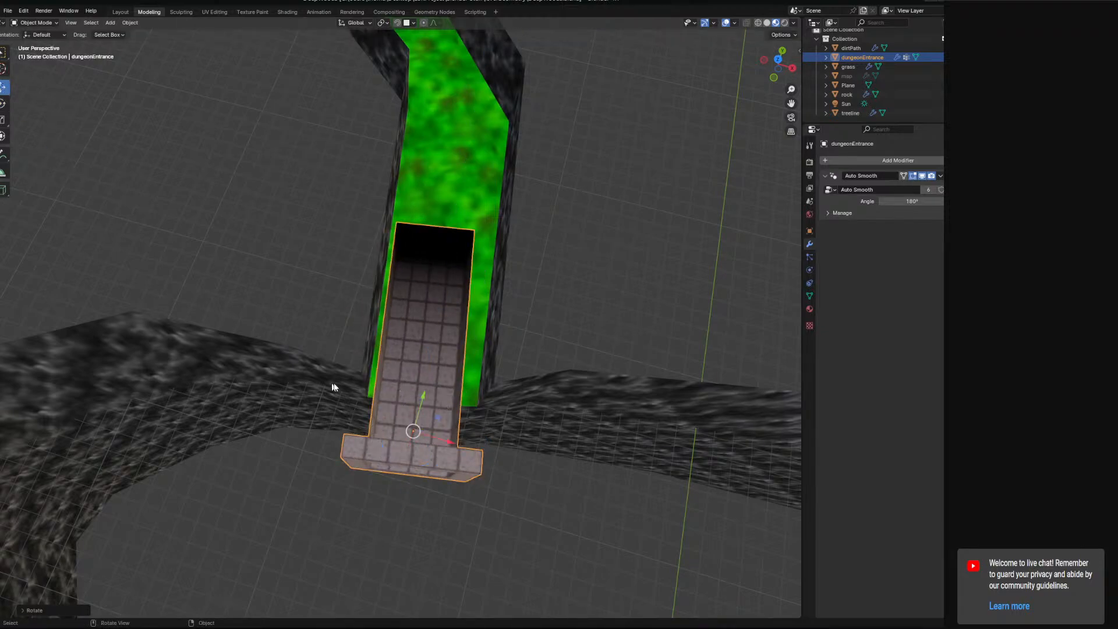
Fit the dungeon entrance between the passage's rock walls by moving it along each axis, and save the file
{"action": "left_click_drag", "start_coordinate": [419, 394], "coordinate": [439, 330]}
{"action": "middle_click_drag", "start_coordinate": [455, 371], "coordinate": [433, 345]}
{"action": "left_click_drag", "start_coordinate": [417, 342], "coordinate": [400, 342]}
{"action": "middle_click_drag", "start_coordinate": [400, 341], "coordinate": [355, 307]}
{"action": "mouse_move", "coordinate": [369, 306]}
{"action": "left_mouse_down"}
{"action": "mouse_move", "coordinate": [368, 279]}
{"action": "mouse_move", "coordinate": [368, 294]}
{"action": "left_mouse_up"}
{"action": "middle_click_drag", "start_coordinate": [368, 294], "coordinate": [277, 160]}
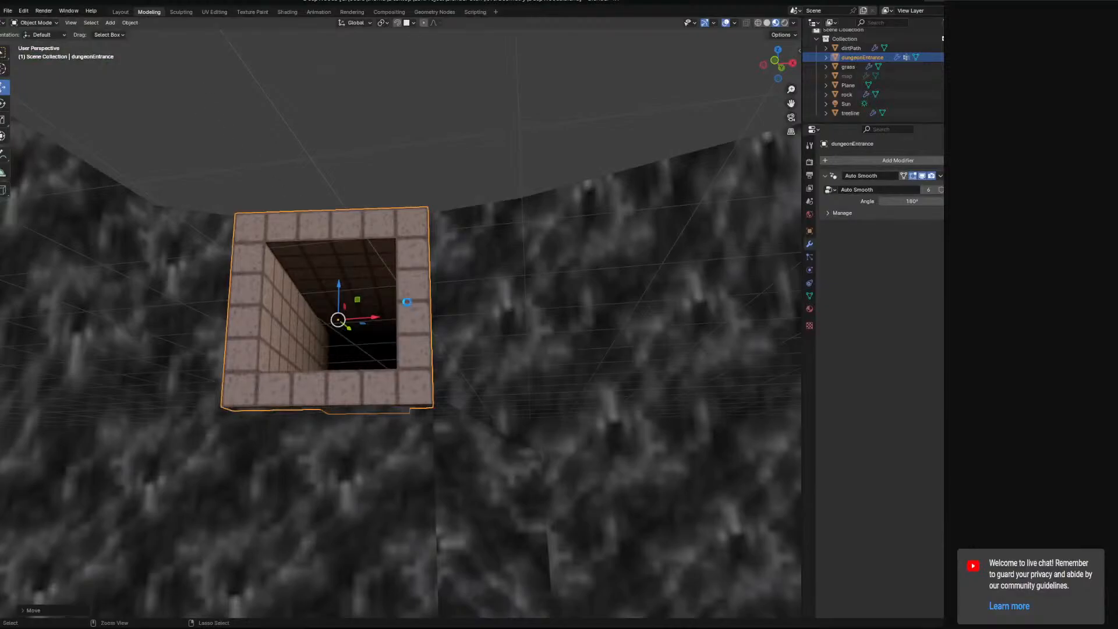
{"action": "middle_click_drag", "start_coordinate": [411, 361], "coordinate": [444, 476]}
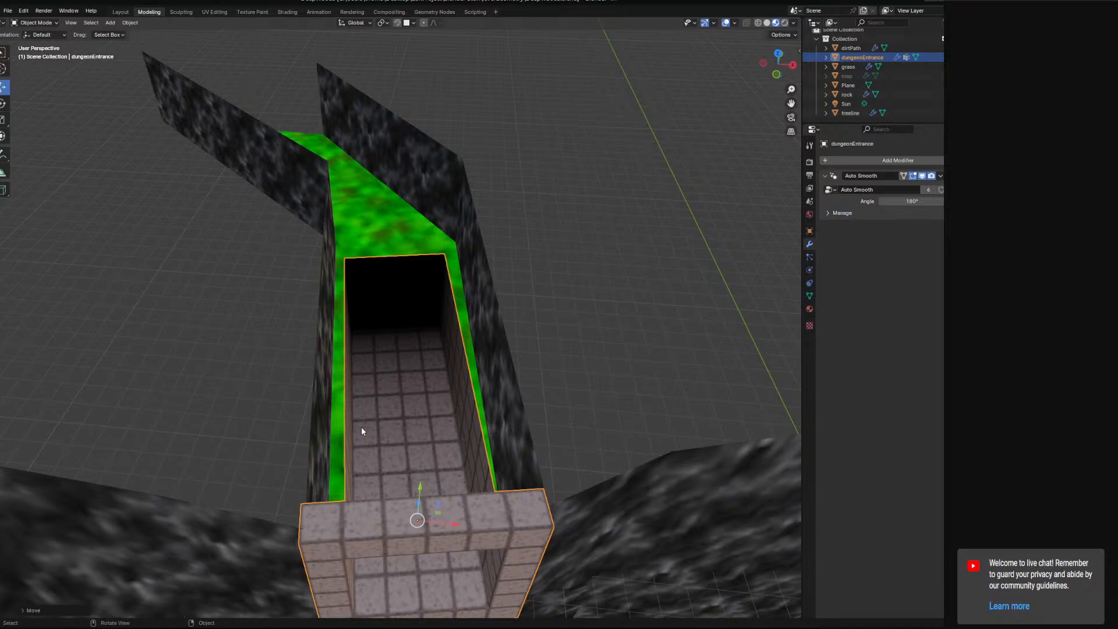
{"action": "key", "text": "ctrl+s"}
Select the grass terrain object and open its mesh for editing
{"action": "middle_click_drag", "start_coordinate": [475, 404], "coordinate": [530, 309]}
{"action": "left_click", "coordinate": [530, 310]}
{"action": "middle_click_drag", "start_coordinate": [293, 205], "coordinate": [355, 233]}
{"action": "left_click", "coordinate": [44, 12]}
{"action": "left_click", "coordinate": [35, 22]}
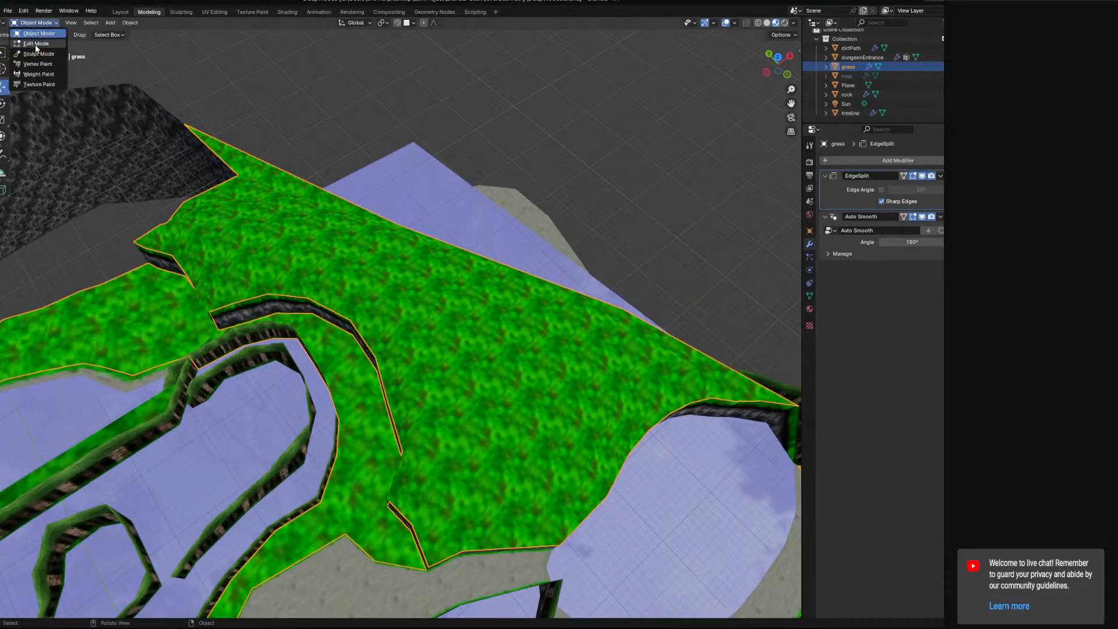
{"action": "left_click", "coordinate": [35, 46]}
Select a connected strip of grass faces from the cliff edge up over the hilltop and check its slope
{"action": "middle_click_drag", "start_coordinate": [372, 324], "coordinate": [402, 309]}
{"action": "scroll", "coordinate": [474, 322], "scroll_direction": "up", "scroll_amount": 3}
{"action": "middle_click_drag", "start_coordinate": [474, 322], "coordinate": [466, 319]}
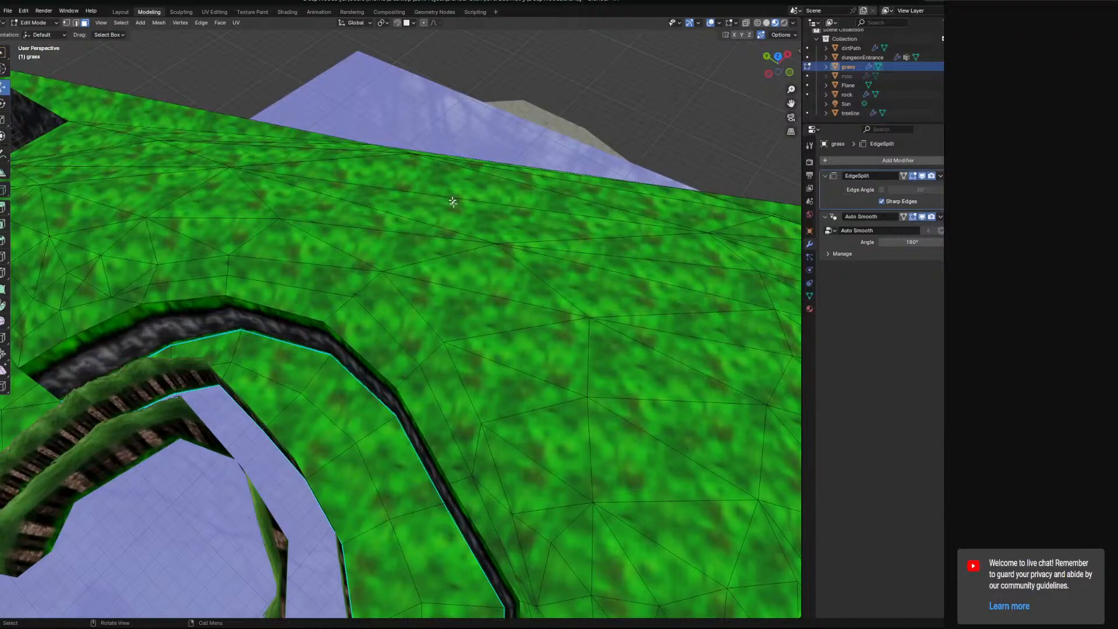
{"action": "middle_click_drag", "start_coordinate": [452, 379], "coordinate": [451, 501]}
{"action": "left_click", "coordinate": [449, 374]}
{"action": "left_click", "coordinate": [465, 468], "text": "shift"}
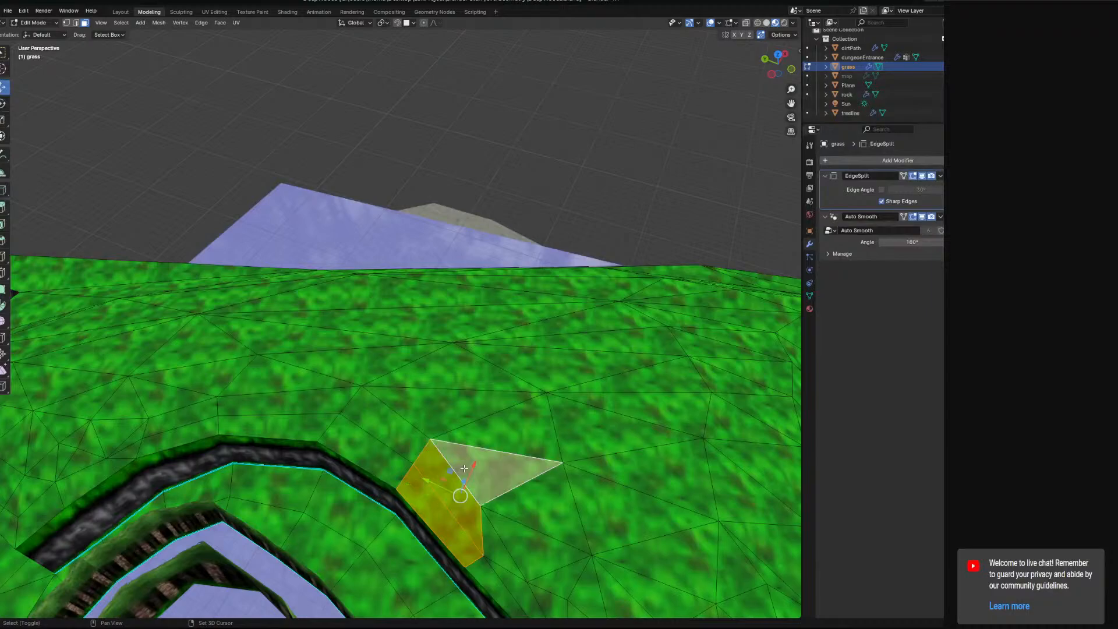
{"action": "left_click", "coordinate": [504, 428], "text": "shift"}
{"action": "left_click", "coordinate": [475, 411], "text": "shift"}
{"action": "left_click", "coordinate": [481, 369], "text": "shift"}
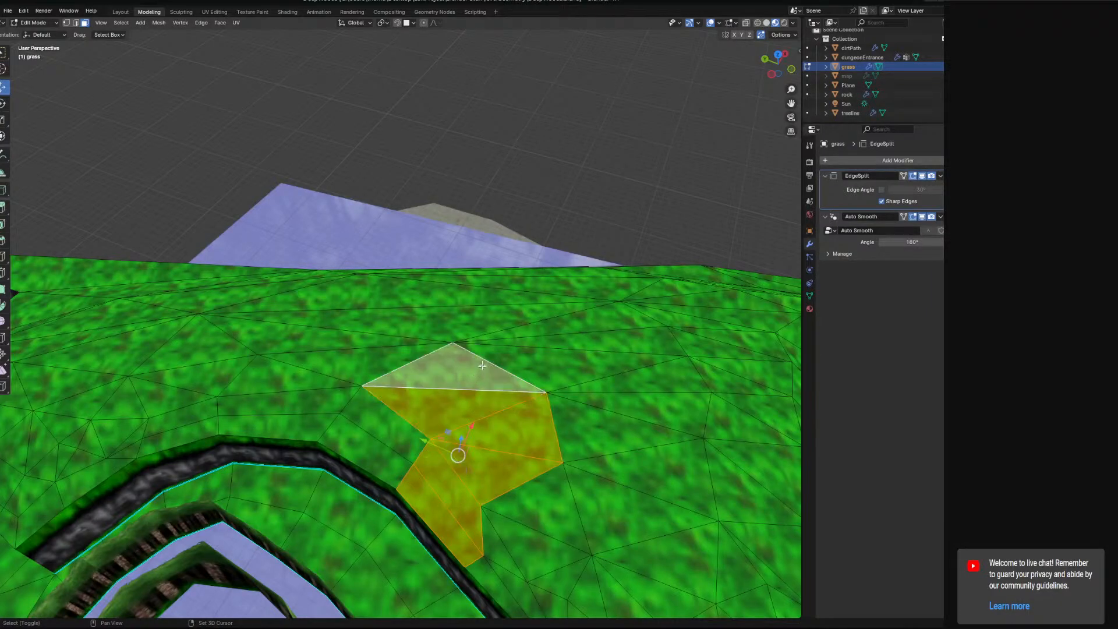
{"action": "left_click", "coordinate": [536, 358], "text": "shift"}
{"action": "left_click", "coordinate": [545, 343], "text": "shift"}
{"action": "left_click", "coordinate": [547, 332], "text": "shift"}
{"action": "middle_click_drag", "start_coordinate": [548, 332], "coordinate": [405, 308]}
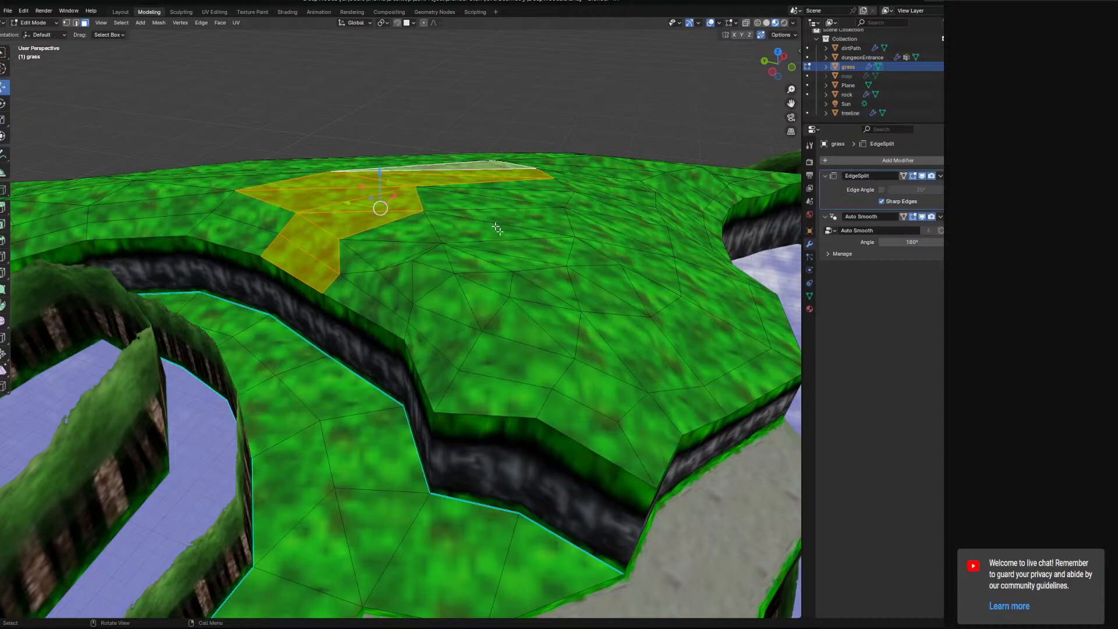
{"action": "middle_click_drag", "start_coordinate": [486, 283], "coordinate": [504, 312]}
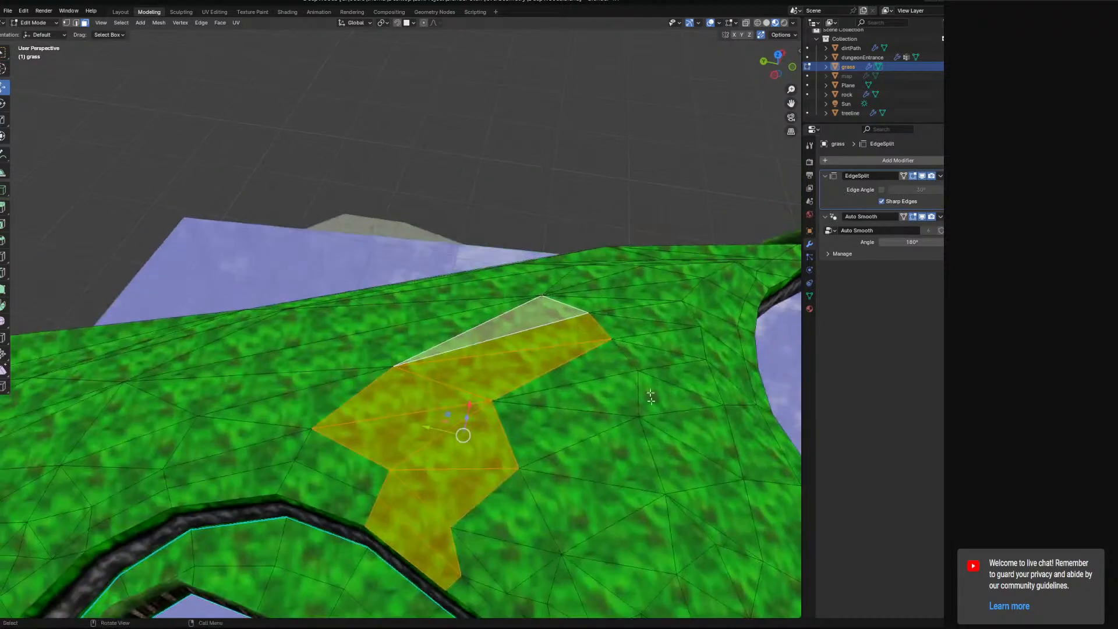
{"action": "middle_click_drag", "start_coordinate": [556, 402], "coordinate": [457, 226]}
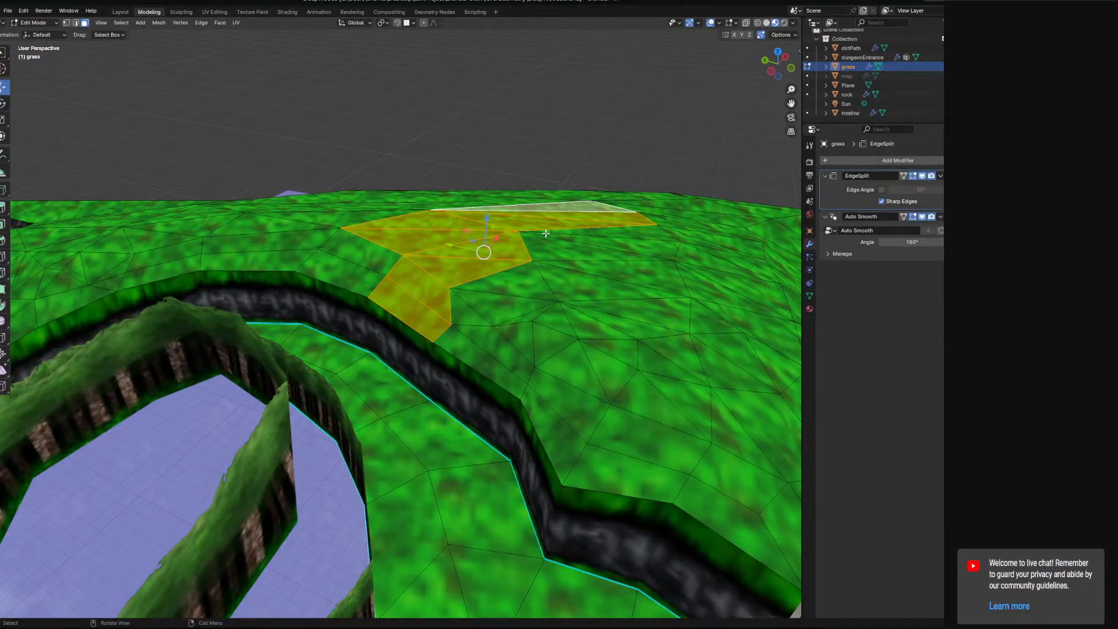
{"action": "middle_click_drag", "start_coordinate": [508, 338], "coordinate": [534, 268]}
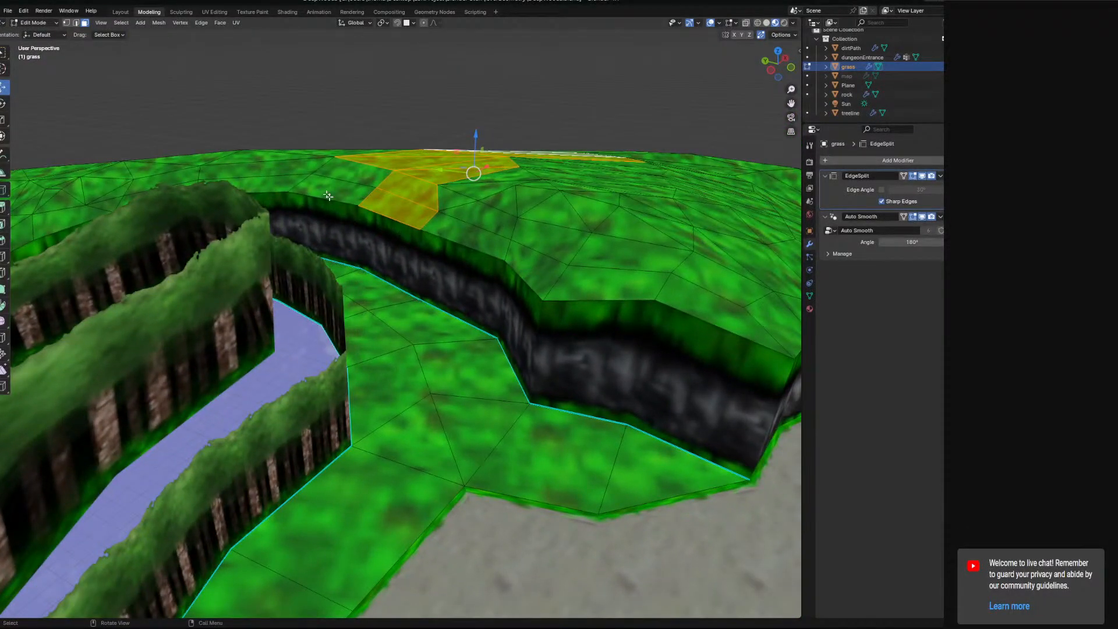
{"action": "left_click", "coordinate": [52, 22]}
{"action": "left_click", "coordinate": [35, 34]}
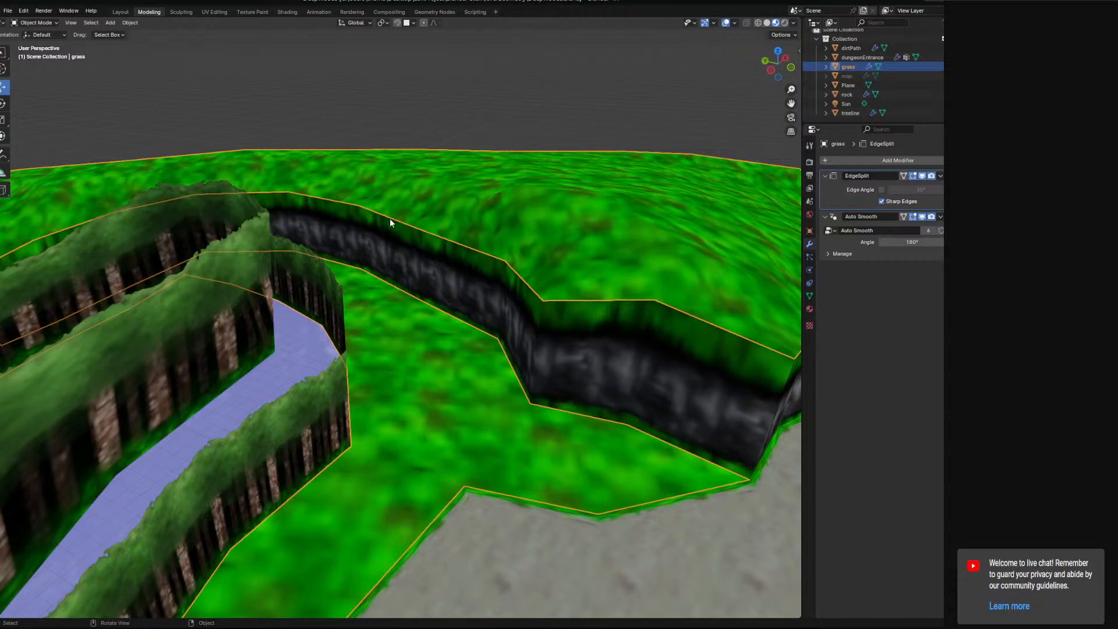
{"action": "left_click", "coordinate": [50, 27]}
{"action": "left_click", "coordinate": [46, 41]}
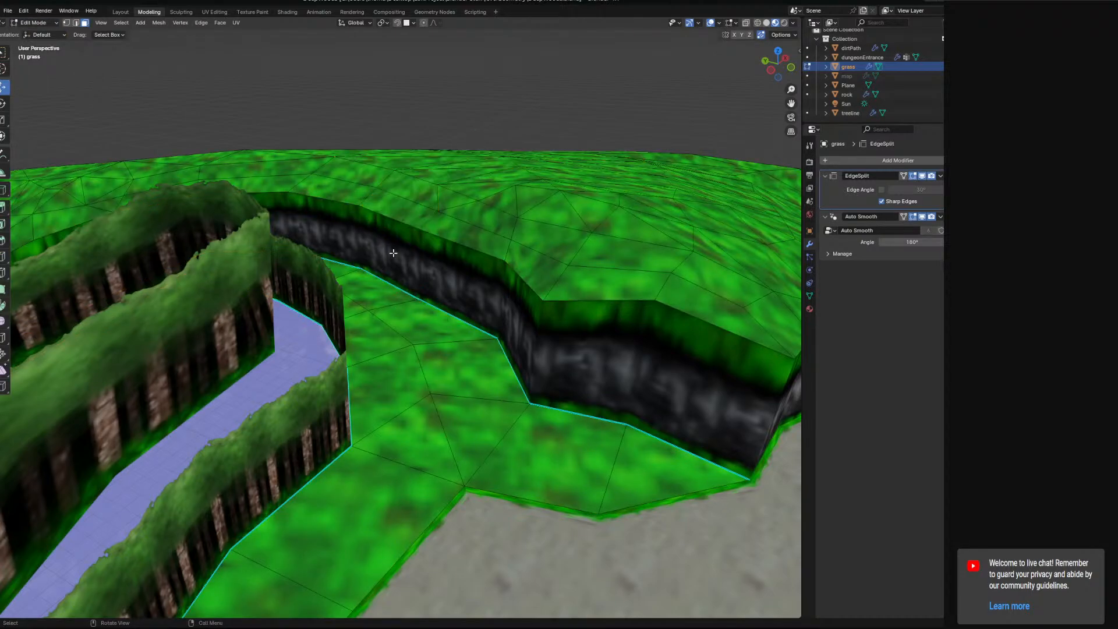
Switch from the grass to the treeline object, open its mesh for editing, and select a face of the hill's cliff wall
{"action": "left_click", "coordinate": [36, 22]}
{"action": "left_click", "coordinate": [35, 33]}
{"action": "left_click", "coordinate": [448, 256]}
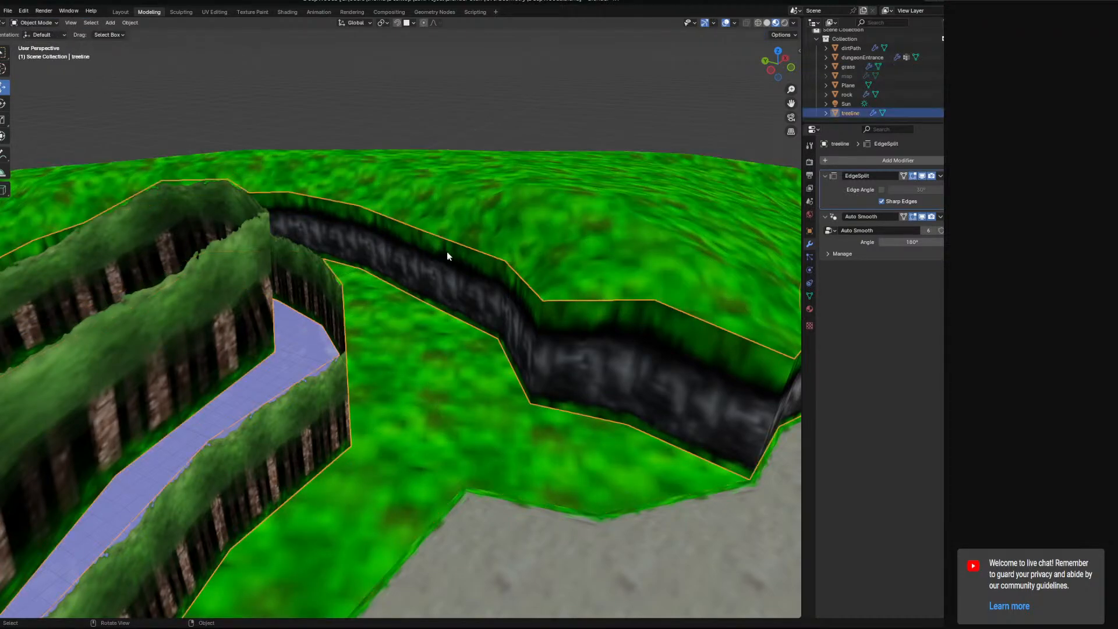
{"action": "left_click", "coordinate": [44, 27]}
{"action": "left_click", "coordinate": [46, 41]}
{"action": "left_click", "coordinate": [460, 277]}
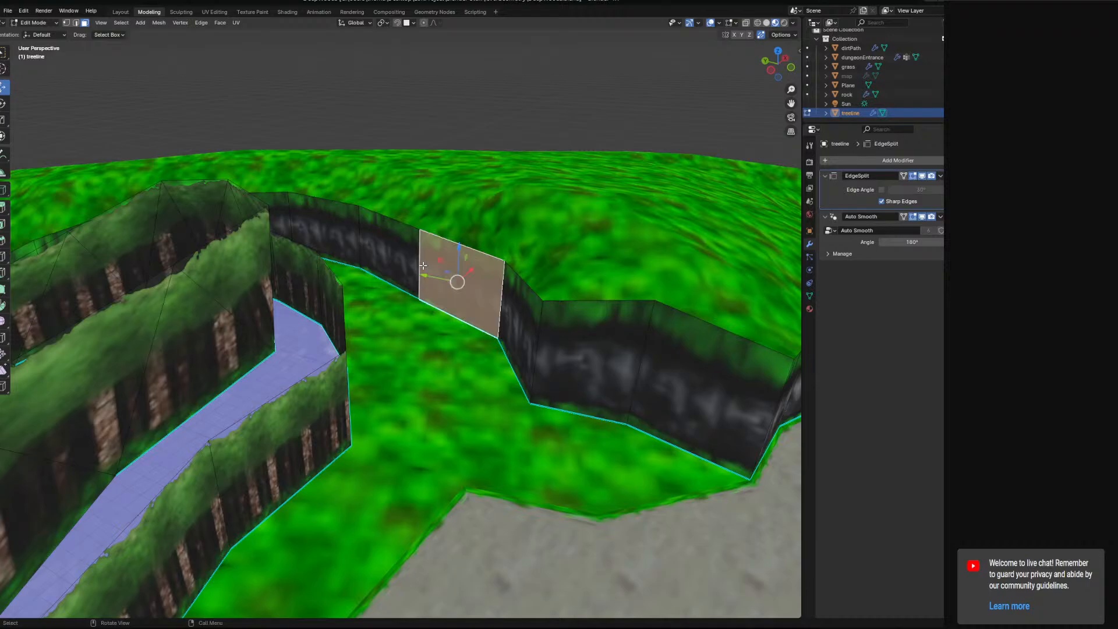
{"action": "key", "text": "g"}
Delete two adjacent cliff wall faces beside the dirt path to open a gap in the hill
{"action": "middle_click_drag", "start_coordinate": [498, 266], "coordinate": [611, 335]}
{"action": "scroll", "coordinate": [524, 265], "scroll_direction": "down", "scroll_amount": 4}
{"action": "middle_click_drag", "start_coordinate": [611, 335], "coordinate": [526, 361], "text": "shift"}
{"action": "scroll", "coordinate": [542, 326], "scroll_direction": "up", "scroll_amount": 5}
{"action": "mouse_move", "coordinate": [547, 274]}
{"action": "middle_mouse_down"}
{"action": "mouse_move", "coordinate": [551, 309]}
{"action": "mouse_move", "coordinate": [526, 267]}
{"action": "middle_mouse_up"}
{"action": "left_click", "coordinate": [477, 198]}
{"action": "left_click", "coordinate": [512, 205], "text": "shift"}
{"action": "middle_click_drag", "start_coordinate": [512, 205], "coordinate": [680, 396]}
{"action": "key", "text": "x"}
{"action": "left_click", "coordinate": [494, 344]}
Open the grass mesh for editing and select the faces bordering the new cliff gap
{"action": "left_click", "coordinate": [51, 22]}
{"action": "left_click", "coordinate": [37, 33]}
{"action": "left_click", "coordinate": [383, 205]}
{"action": "left_click", "coordinate": [37, 22]}
{"action": "left_click", "coordinate": [44, 44]}
{"action": "left_click", "coordinate": [327, 247]}
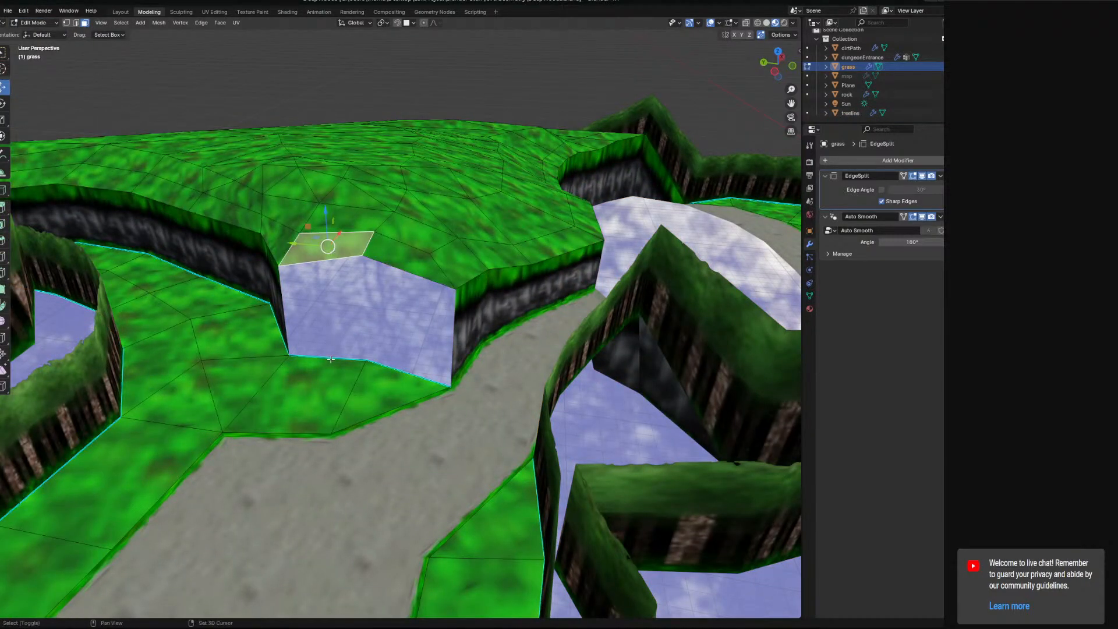
{"action": "left_click", "coordinate": [400, 259], "text": "shift"}
{"action": "middle_click_drag", "start_coordinate": [402, 262], "coordinate": [420, 287]}
{"action": "left_click", "coordinate": [457, 416], "text": "shift"}
{"action": "left_click", "coordinate": [533, 436], "text": "shift"}
{"action": "middle_click_drag", "start_coordinate": [540, 432], "coordinate": [540, 404]}
Leave grass editing, select the treeline and grass objects together, and open both meshes for editing
{"action": "left_click", "coordinate": [35, 22]}
{"action": "left_click", "coordinate": [36, 32]}
{"action": "left_click", "coordinate": [408, 219], "text": "shift"}
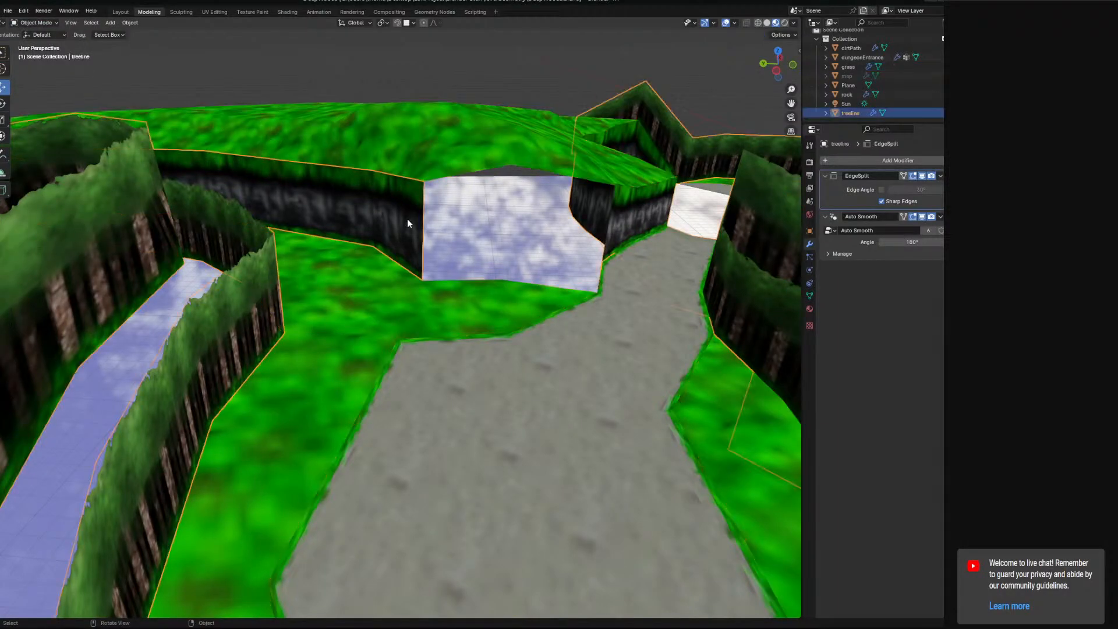
{"action": "left_click", "coordinate": [509, 143], "text": "shift"}
{"action": "left_click", "coordinate": [43, 22]}
{"action": "left_click", "coordinate": [36, 42]}
{"action": "middle_click_drag", "start_coordinate": [424, 177], "coordinate": [440, 196]}
With vertex selection and X-ray, select the grass and cliff vertices along the upper rim of the gap
{"action": "left_click", "coordinate": [495, 356], "text": "shift"}
{"action": "key", "text": "ctrl+z"}
{"action": "left_click", "coordinate": [67, 23]}
{"action": "middle_click_drag", "start_coordinate": [552, 347], "coordinate": [444, 311], "text": "shift"}
{"action": "key", "text": "alt+a"}
{"action": "left_click", "coordinate": [404, 303]}
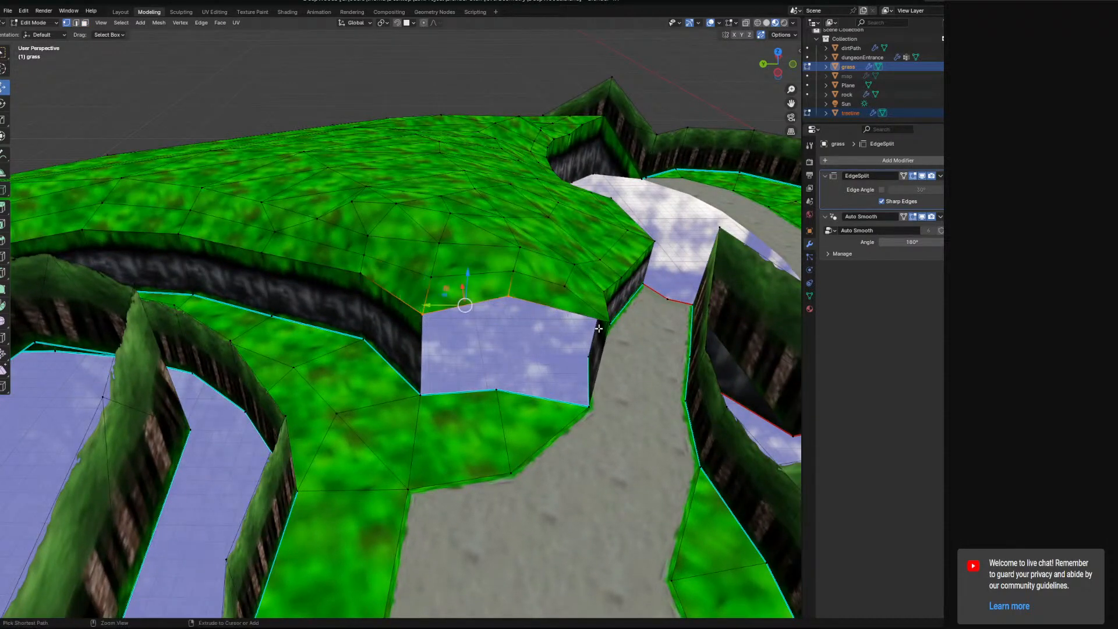
{"action": "key", "text": "KP_Decimal"}
{"action": "scroll", "coordinate": [513, 337], "scroll_direction": "down", "scroll_amount": 4}
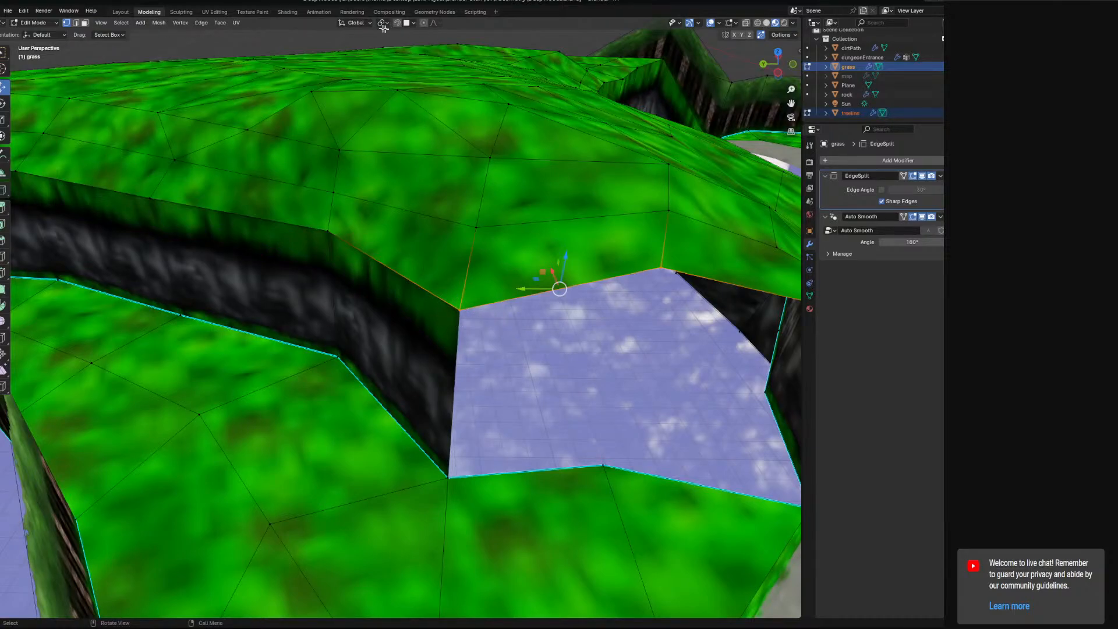
{"action": "left_click", "coordinate": [746, 23]}
{"action": "left_click", "coordinate": [477, 303], "text": "shift"}
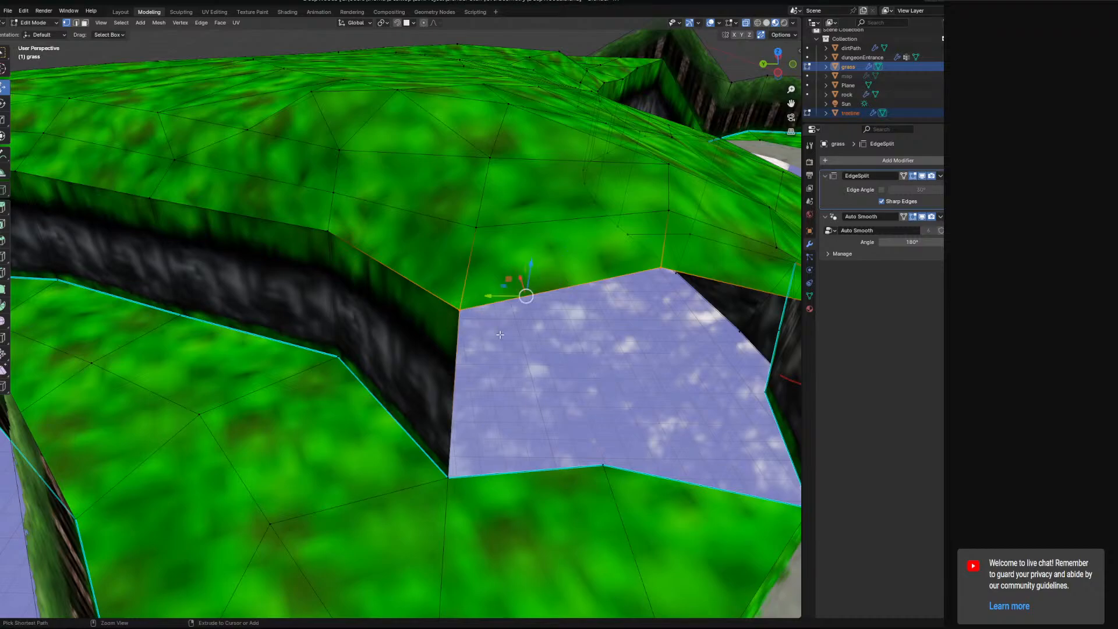
{"action": "middle_click_drag", "start_coordinate": [620, 338], "coordinate": [175, 273], "text": "shift"}
{"action": "left_click_drag", "start_coordinate": [458, 276], "coordinate": [407, 247], "text": "shift"}
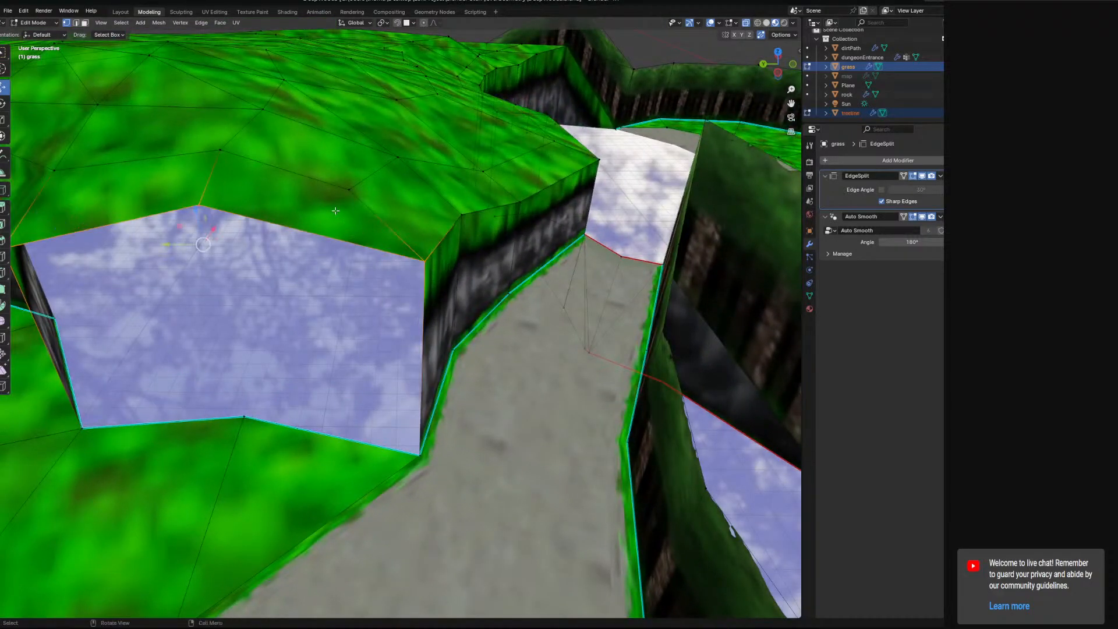
{"action": "middle_click_drag", "start_coordinate": [328, 185], "coordinate": [421, 265], "text": "shift"}
{"action": "right_click_drag", "start_coordinate": [468, 257], "coordinate": [447, 284], "text": "ctrl"}
{"action": "right_click_drag", "start_coordinate": [352, 225], "coordinate": [280, 221], "text": "ctrl"}
{"action": "right_click_drag", "start_coordinate": [206, 215], "coordinate": [149, 270], "text": "ctrl"}
Lower the selected rim vertices above the gap toward the ground along the Z axis
{"action": "mouse_move", "coordinate": [245, 280]}
{"action": "middle_mouse_down"}
{"action": "mouse_move", "coordinate": [549, 302]}
{"action": "mouse_move", "coordinate": [489, 309]}
{"action": "middle_mouse_up"}
{"action": "scroll", "coordinate": [546, 310], "scroll_direction": "down", "scroll_amount": 3}
{"action": "mouse_move", "coordinate": [559, 320]}
{"action": "middle_mouse_down"}
{"action": "mouse_move", "coordinate": [546, 311]}
{"action": "mouse_move", "coordinate": [526, 321]}
{"action": "mouse_move", "coordinate": [631, 318]}
{"action": "mouse_move", "coordinate": [551, 321]}
{"action": "mouse_move", "coordinate": [573, 317]}
{"action": "middle_mouse_up"}
{"action": "scroll", "coordinate": [614, 326], "scroll_direction": "up", "scroll_amount": 3}
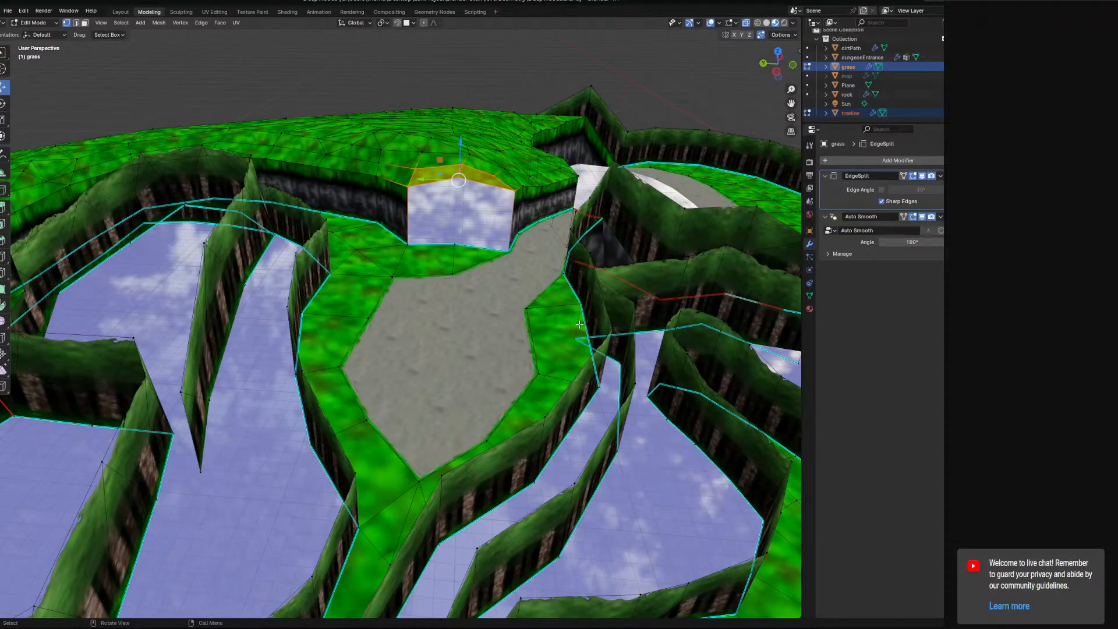
{"action": "middle_click_drag", "start_coordinate": [543, 285], "coordinate": [638, 226]}
{"action": "scroll", "coordinate": [512, 282], "scroll_direction": "up", "scroll_amount": 5}
{"action": "scroll", "coordinate": [638, 226], "scroll_direction": "down", "scroll_amount": 5}
{"action": "middle_click_drag", "start_coordinate": [489, 291], "coordinate": [337, 337]}
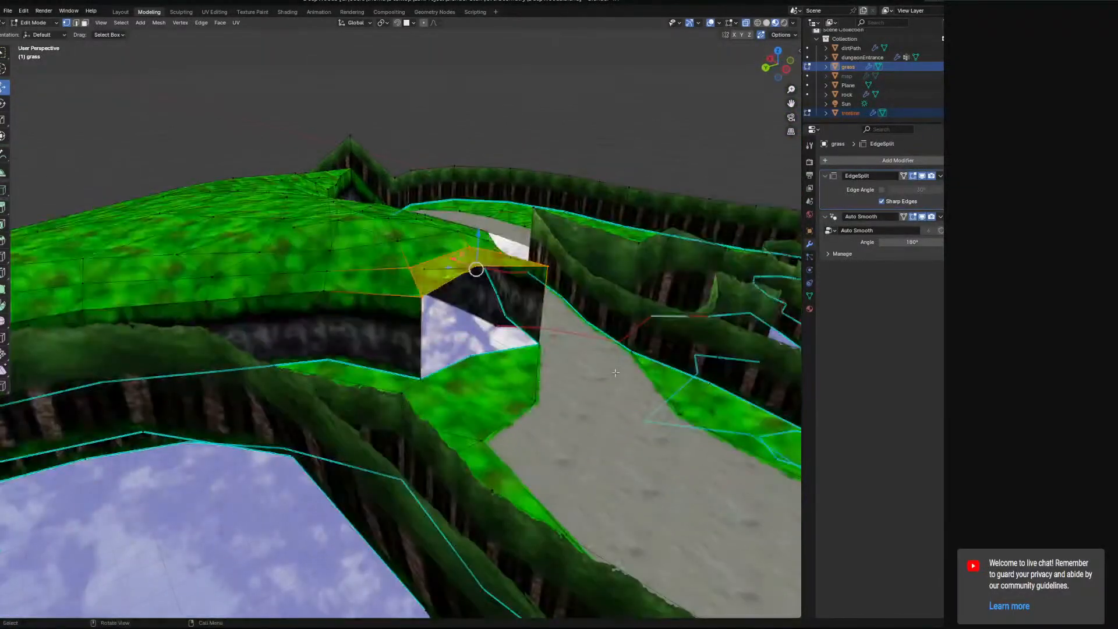
{"action": "middle_click_drag", "start_coordinate": [615, 372], "coordinate": [549, 356]}
{"action": "mouse_move", "coordinate": [550, 316]}
{"action": "middle_mouse_down"}
{"action": "mouse_move", "coordinate": [611, 307]}
{"action": "mouse_move", "coordinate": [602, 297]}
{"action": "mouse_move", "coordinate": [533, 308]}
{"action": "middle_mouse_up"}
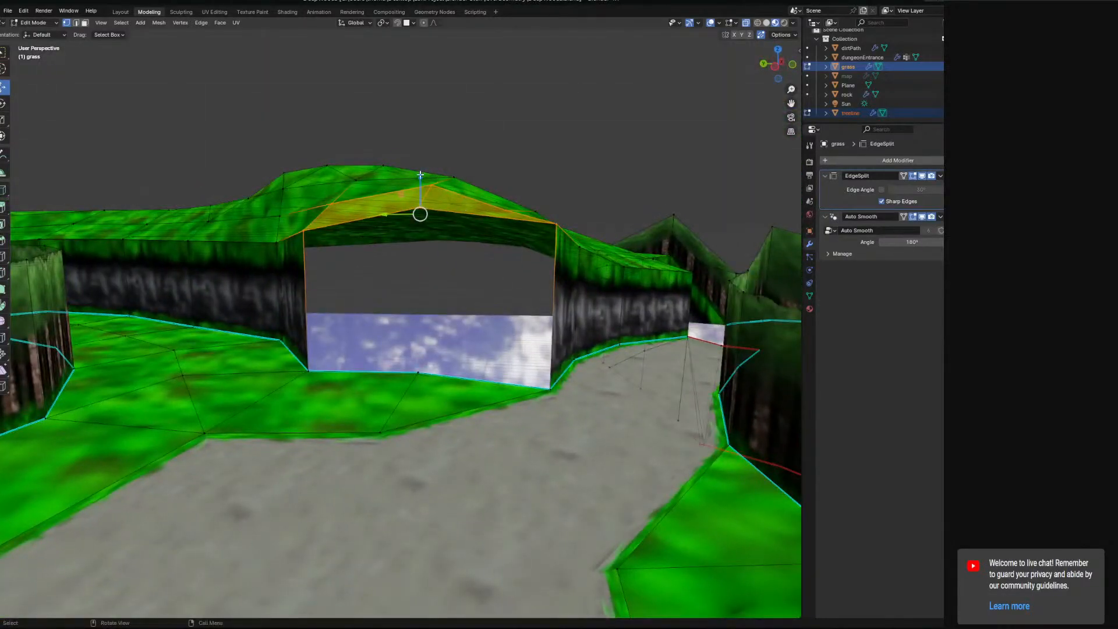
{"action": "left_click_drag", "start_coordinate": [420, 173], "coordinate": [422, 218]}
{"action": "left_click_drag", "start_coordinate": [428, 258], "coordinate": [434, 270]}
Select the row of grass vertices behind the rim and lower it along Z to ease the slope
{"action": "middle_click_drag", "start_coordinate": [387, 274], "coordinate": [407, 204]}
{"action": "left_click", "coordinate": [399, 198], "text": "shift"}
{"action": "left_click", "coordinate": [486, 236]}
{"action": "middle_click_drag", "start_coordinate": [480, 237], "coordinate": [448, 223]}
{"action": "key", "text": "g"}
{"action": "key", "text": "z"}
{"action": "left_click", "coordinate": [446, 214]}
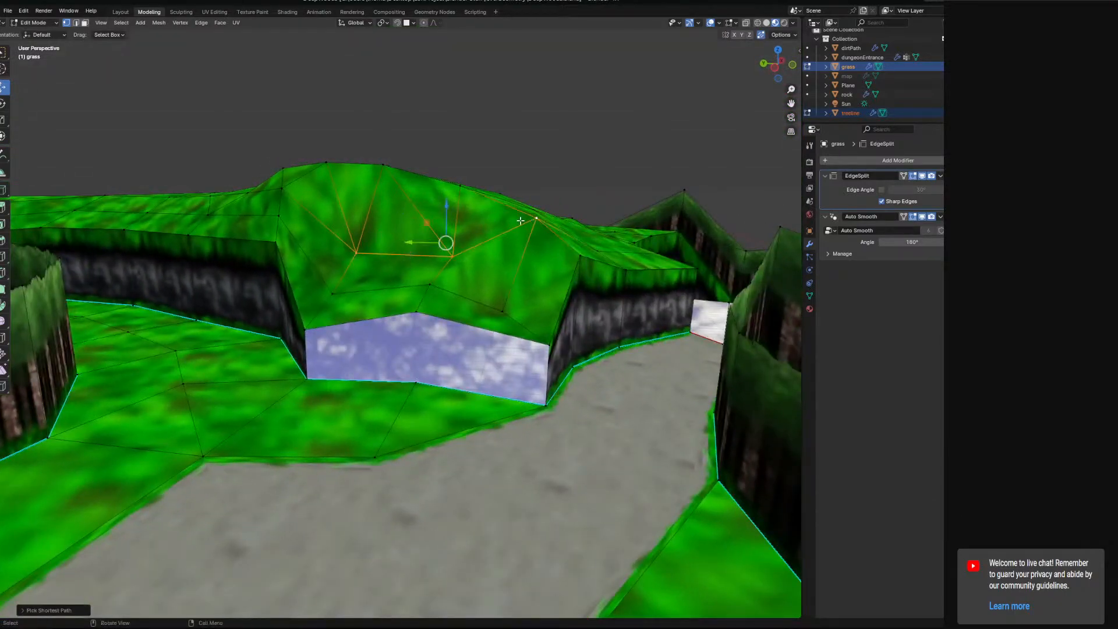
{"action": "key", "text": "ctrl+z"}
{"action": "key", "text": "g"}
{"action": "key", "text": "z"}
{"action": "left_click", "coordinate": [496, 207]}
Delete the single grass vertex beside the new slope, just above the cliff bend
{"action": "middle_click_drag", "start_coordinate": [319, 203], "coordinate": [312, 203]}
{"action": "middle_click_drag", "start_coordinate": [407, 206], "coordinate": [279, 208]}
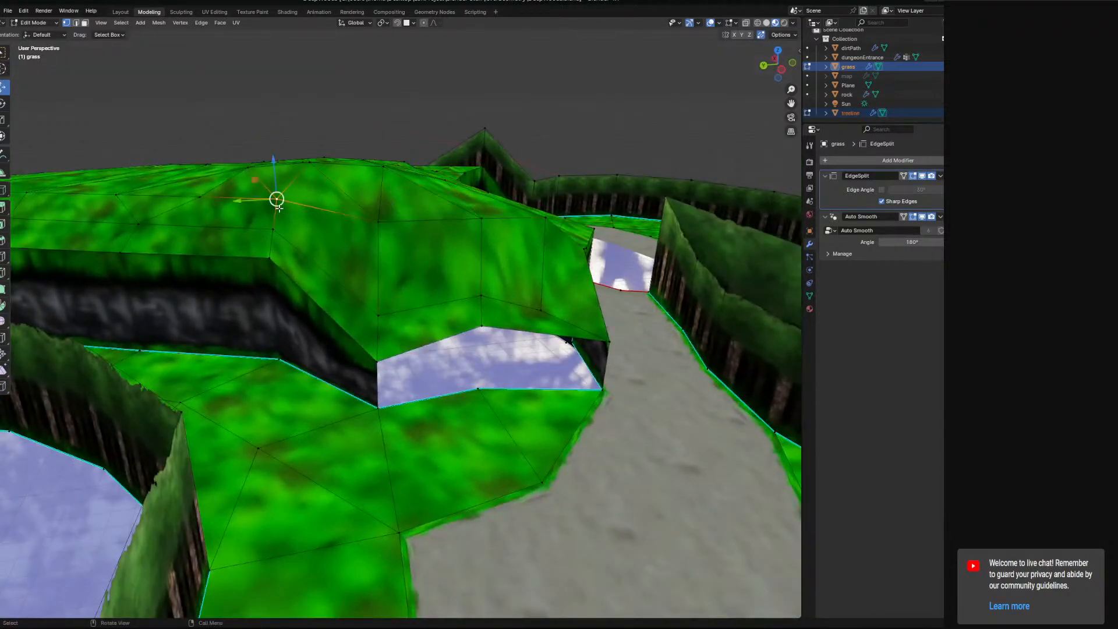
{"action": "key", "text": "x"}
{"action": "left_click", "coordinate": [274, 187]}
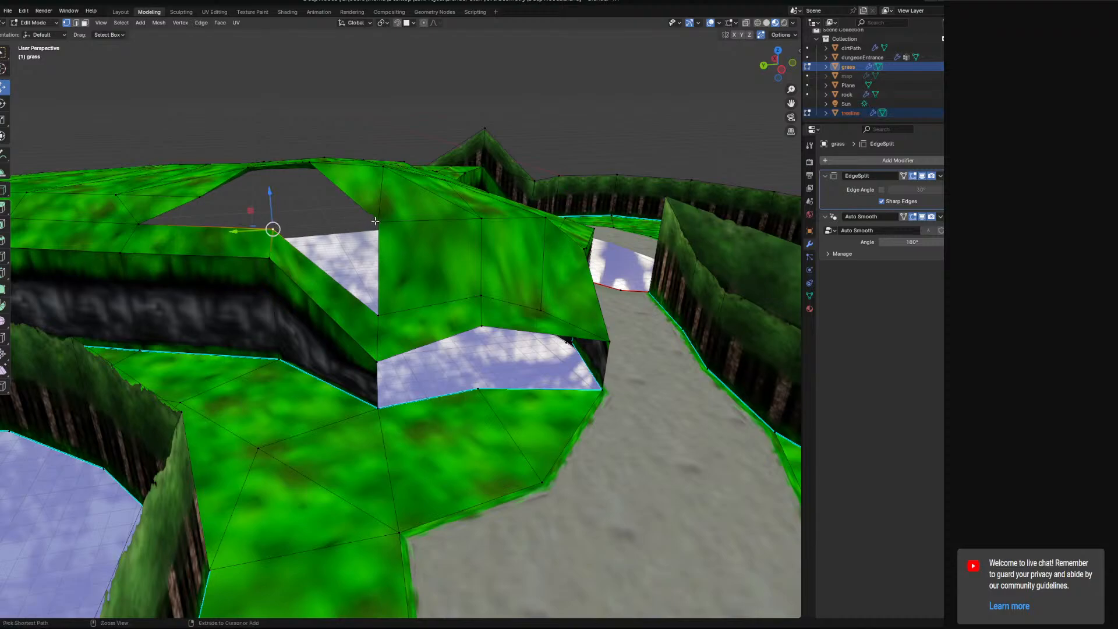
Fill the hole around the deleted vertex with new grass faces between its boundary vertices
{"action": "left_click", "coordinate": [376, 221], "text": "ctrl"}
{"action": "key", "text": "f"}
{"action": "middle_click_drag", "start_coordinate": [375, 221], "coordinate": [416, 256]}
{"action": "left_click", "coordinate": [312, 208]}
{"action": "key", "text": "f"}
{"action": "middle_click_drag", "start_coordinate": [318, 286], "coordinate": [353, 257]}
{"action": "left_click", "coordinate": [229, 209]}
{"action": "left_click", "coordinate": [281, 282], "text": "ctrl"}
{"action": "key", "text": "f"}
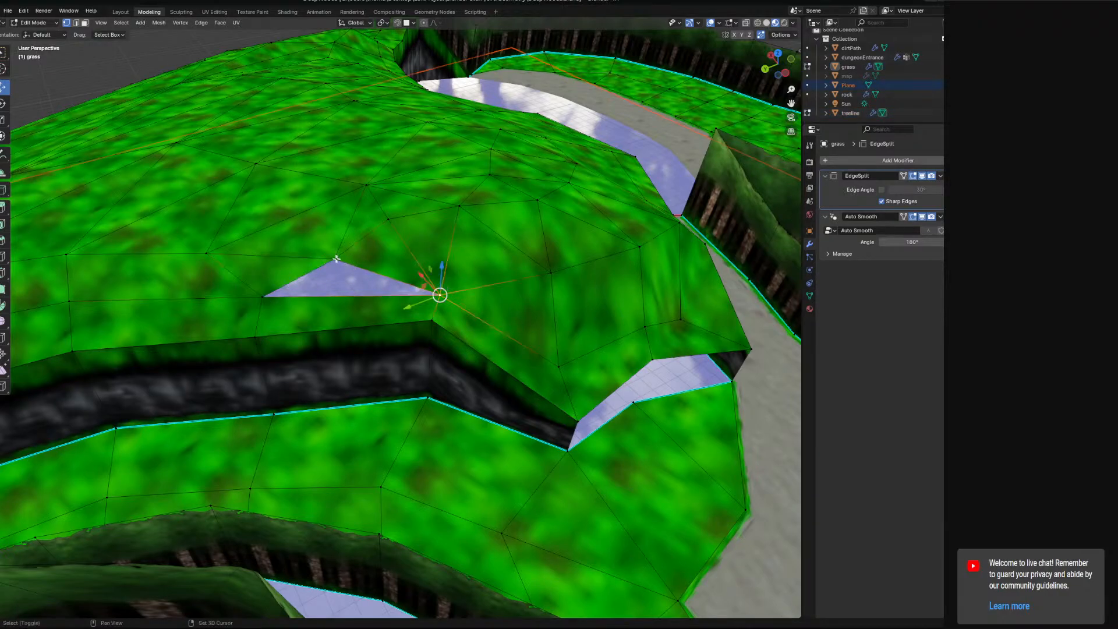
{"action": "middle_click_drag", "start_coordinate": [382, 306], "coordinate": [489, 241]}
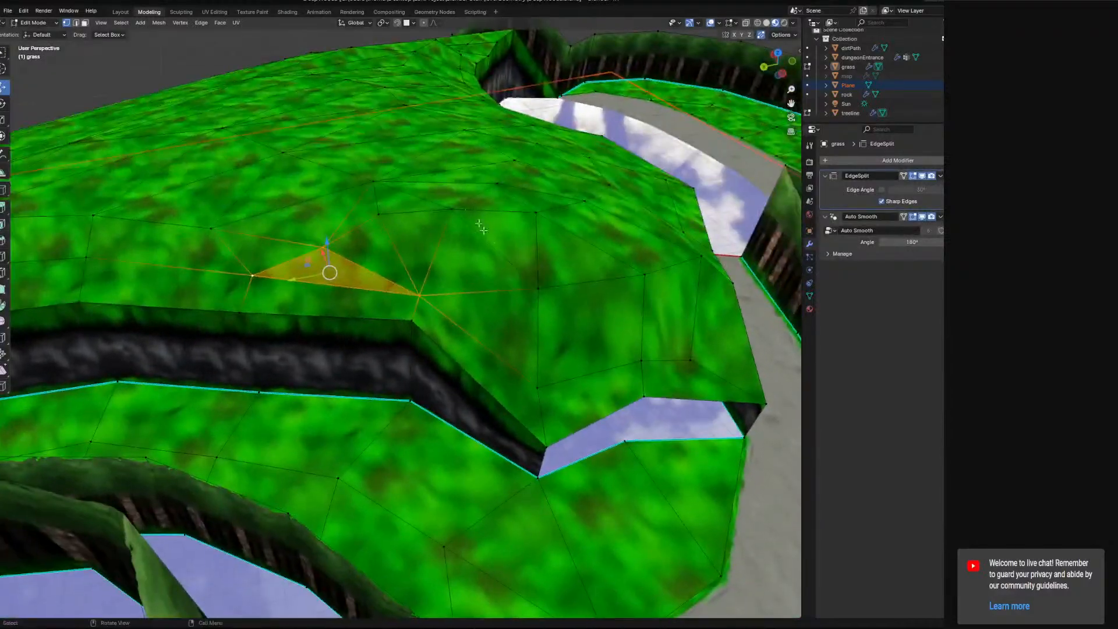
Lower the middle row of grass vertices on the slope above the gap along the Z axis
{"action": "middle_click_drag", "start_coordinate": [533, 269], "coordinate": [526, 294]}
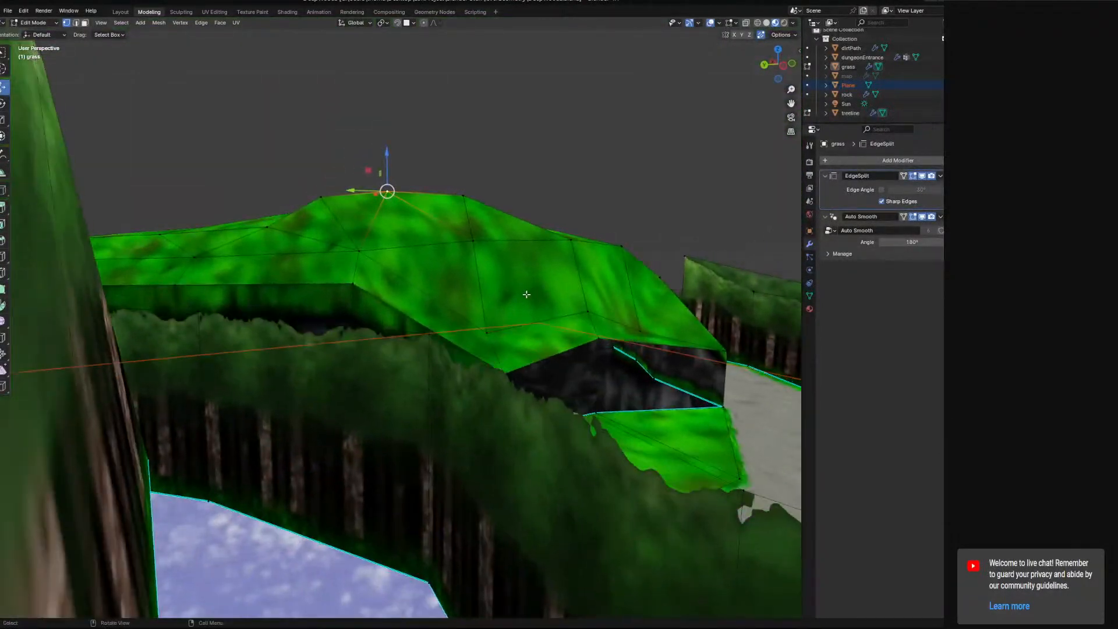
{"action": "middle_click_drag", "start_coordinate": [442, 269], "coordinate": [577, 274]}
{"action": "middle_click_drag", "start_coordinate": [367, 252], "coordinate": [495, 215]}
{"action": "key", "text": "g"}
{"action": "key", "text": "z"}
{"action": "left_click_drag", "start_coordinate": [500, 209], "coordinate": [500, 241]}
{"action": "mouse_move", "coordinate": [512, 245]}
{"action": "middle_mouse_down"}
{"action": "mouse_move", "coordinate": [457, 288]}
{"action": "mouse_move", "coordinate": [554, 237]}
{"action": "mouse_move", "coordinate": [509, 262]}
{"action": "middle_mouse_up"}
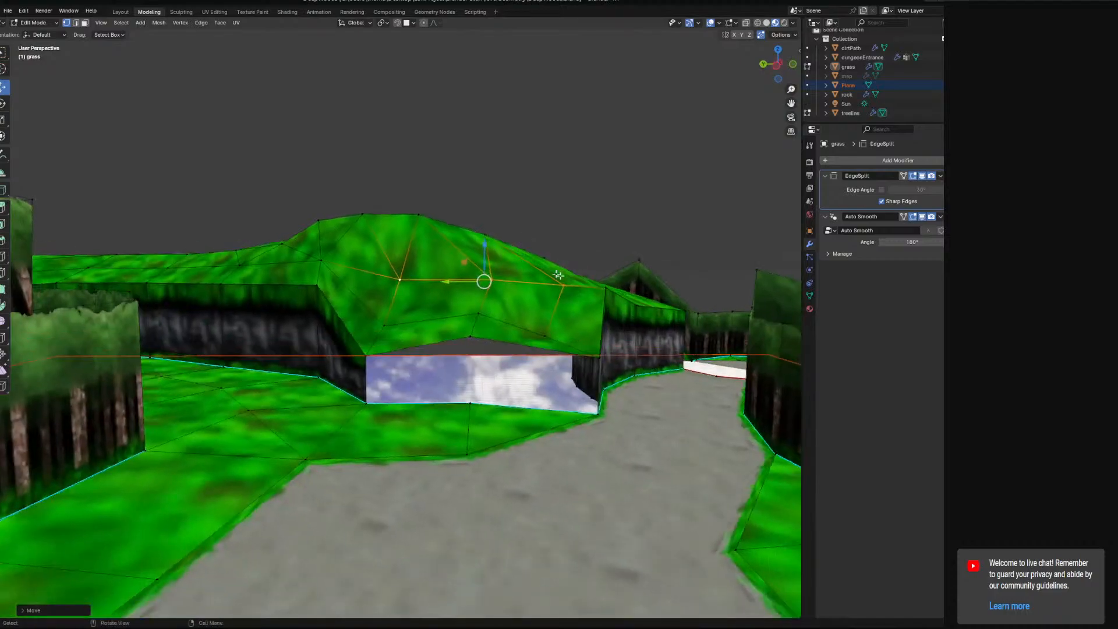
{"action": "scroll", "coordinate": [509, 262], "scroll_direction": "up", "scroll_amount": 3}
{"action": "left_click_drag", "start_coordinate": [424, 187], "coordinate": [424, 201]}
{"action": "mouse_move", "coordinate": [424, 201]}
{"action": "middle_mouse_down"}
{"action": "mouse_move", "coordinate": [385, 207]}
{"action": "mouse_move", "coordinate": [433, 215]}
{"action": "middle_mouse_up"}
Select the hilltop vertices above the ramp and lower them to flatten the crest
{"action": "left_click", "coordinate": [324, 147]}
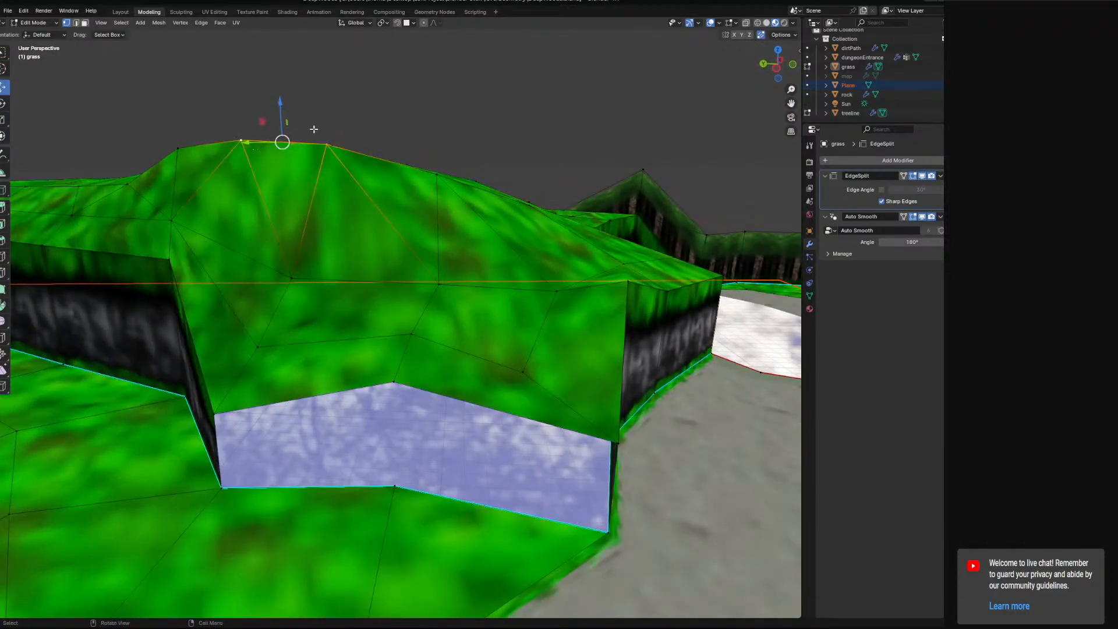
{"action": "middle_click_drag", "start_coordinate": [313, 129], "coordinate": [306, 157]}
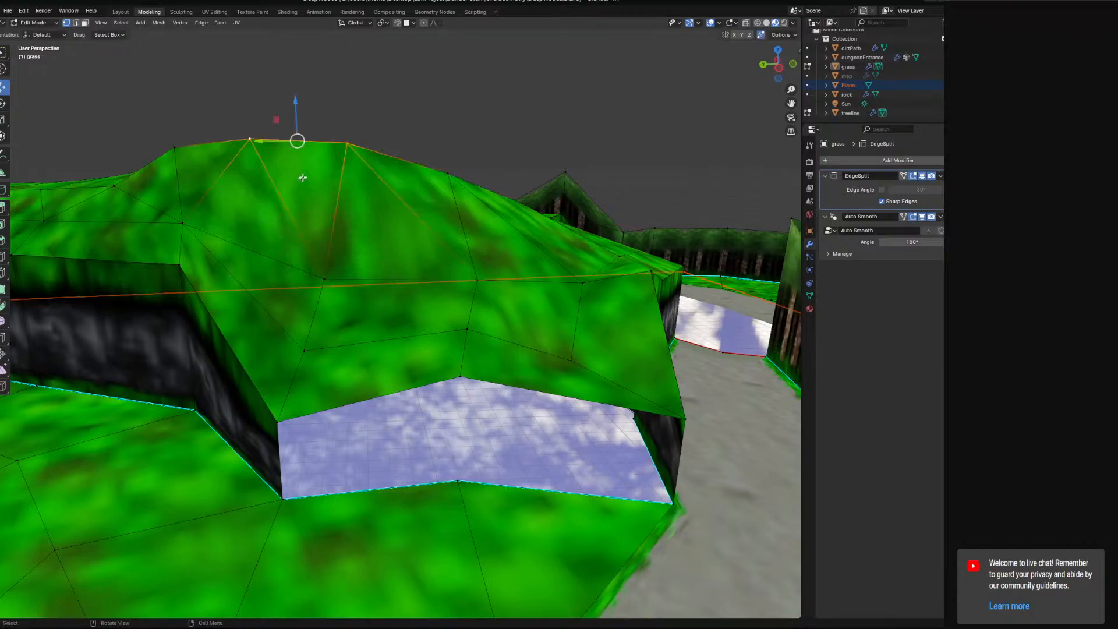
{"action": "left_click_drag", "start_coordinate": [294, 103], "coordinate": [294, 179]}
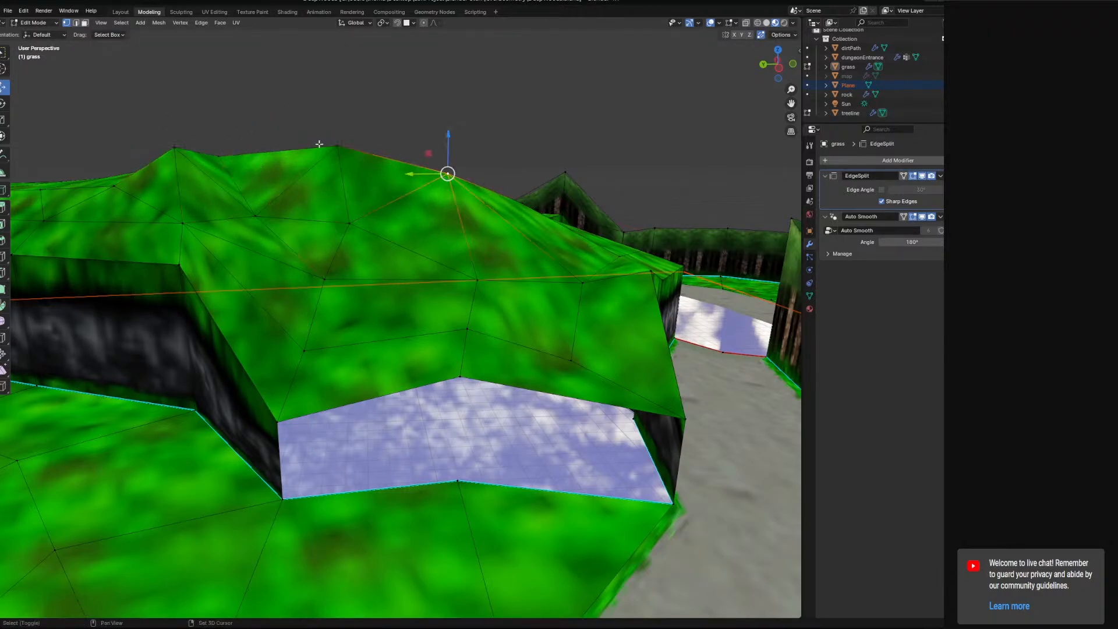
{"action": "left_click_drag", "start_coordinate": [293, 122], "coordinate": [304, 159]}
{"action": "middle_click_drag", "start_coordinate": [304, 159], "coordinate": [249, 171]}
{"action": "left_click", "coordinate": [229, 184]}
{"action": "left_click_drag", "start_coordinate": [249, 170], "coordinate": [264, 152]}
{"action": "middle_click_drag", "start_coordinate": [349, 214], "coordinate": [437, 254]}
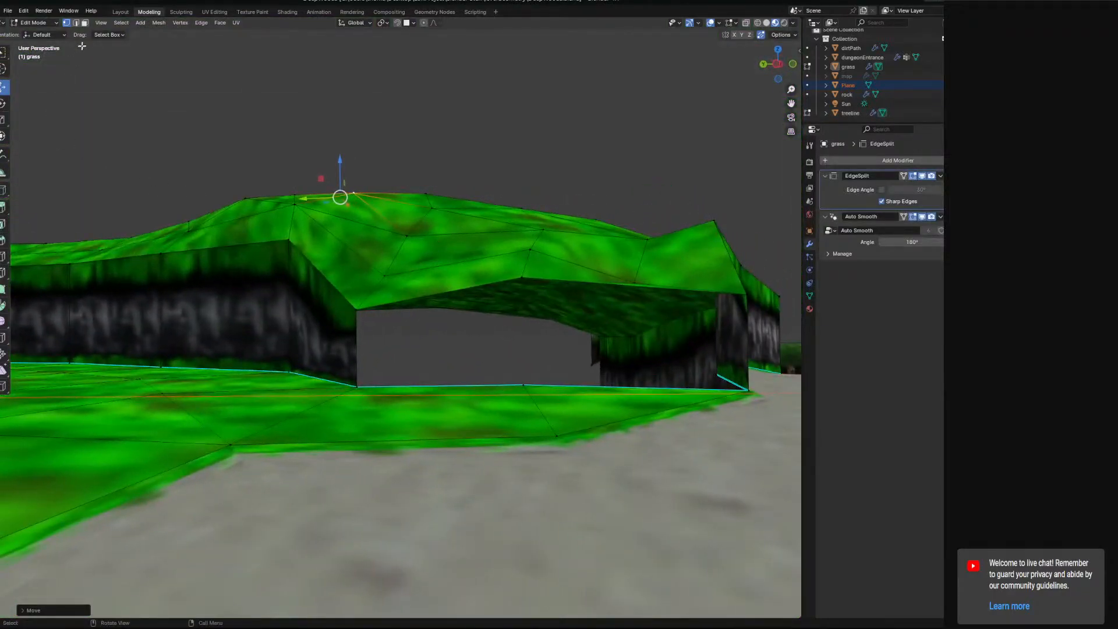
Triangulate the grass face along the cliff edge beside the ramp
{"action": "left_click", "coordinate": [86, 22]}
{"action": "left_click", "coordinate": [341, 254]}
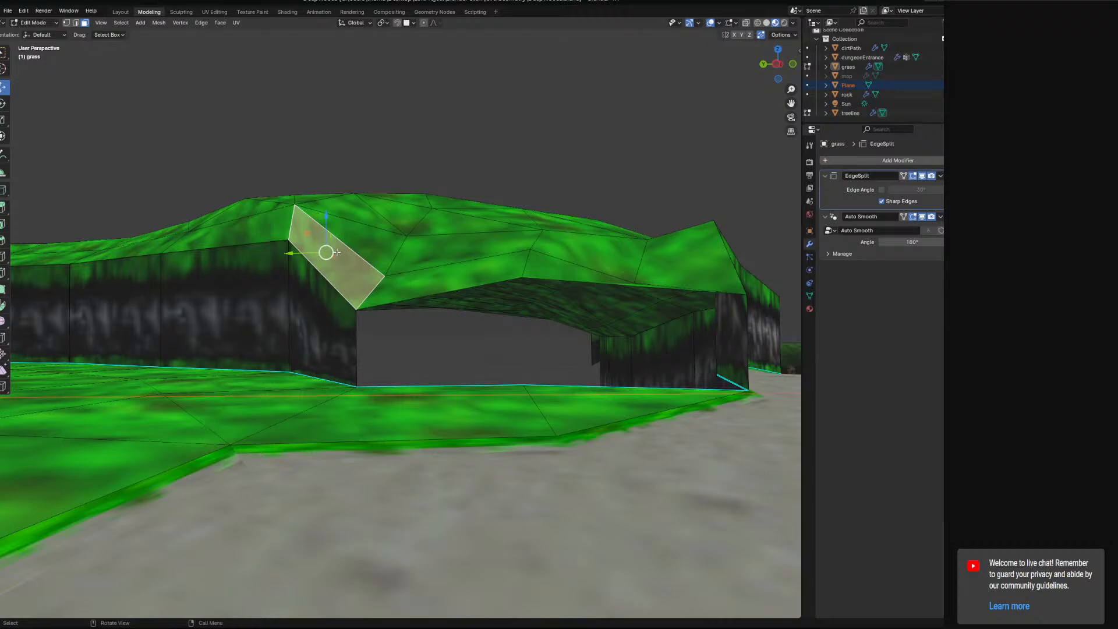
{"action": "right_click", "coordinate": [337, 252]}
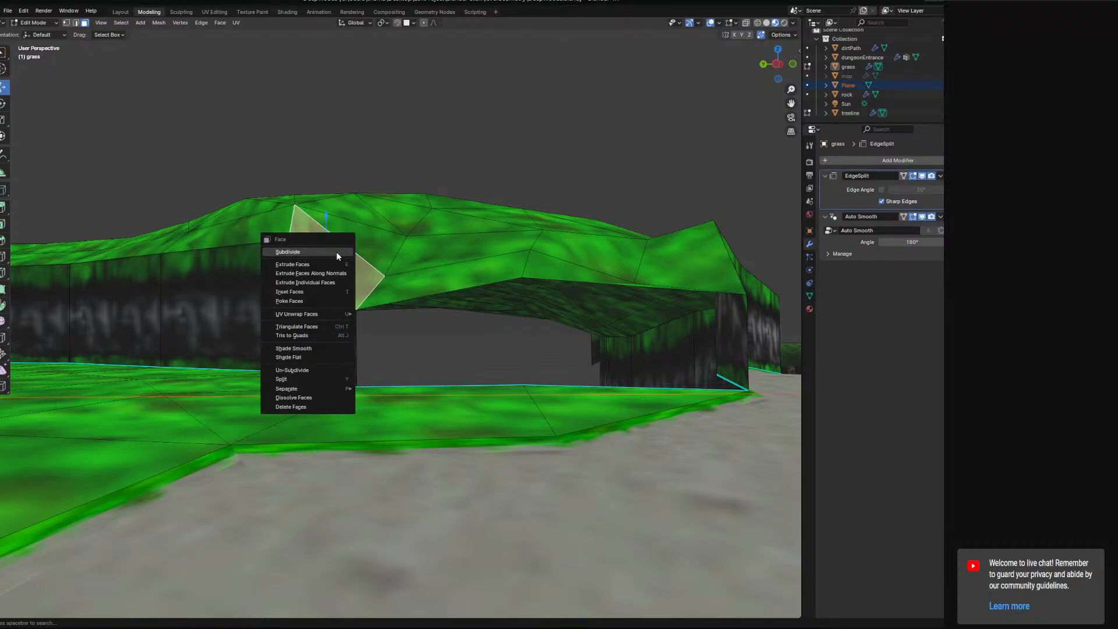
{"action": "left_click", "coordinate": [325, 324]}
{"action": "middle_click_drag", "start_coordinate": [349, 301], "coordinate": [319, 313]}
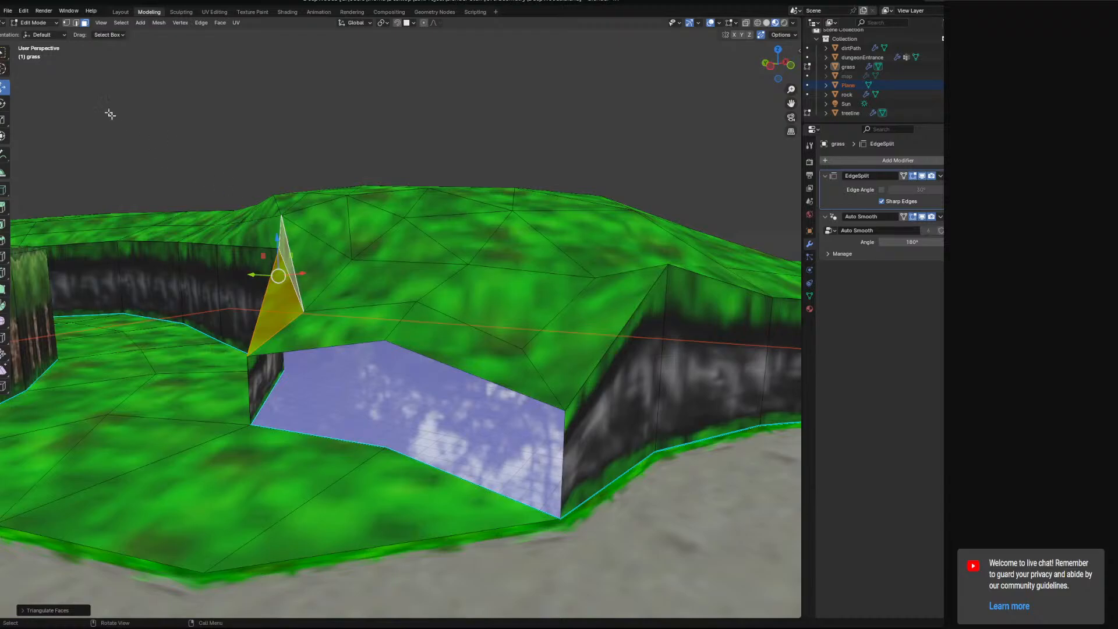
Move the upper vertex of the triangulated face to smooth the grass at the cliff corner
{"action": "left_click", "coordinate": [67, 23]}
{"action": "left_click", "coordinate": [281, 217]}
{"action": "mouse_move", "coordinate": [305, 224]}
{"action": "middle_mouse_down"}
{"action": "mouse_move", "coordinate": [332, 245]}
{"action": "mouse_move", "coordinate": [300, 227]}
{"action": "middle_mouse_up"}
{"action": "left_click_drag", "start_coordinate": [283, 216], "coordinate": [312, 226]}
{"action": "middle_click_drag", "start_coordinate": [314, 225], "coordinate": [369, 319]}
{"action": "left_click_drag", "start_coordinate": [364, 326], "coordinate": [333, 322]}
{"action": "mouse_move", "coordinate": [352, 335]}
{"action": "middle_mouse_down"}
{"action": "mouse_move", "coordinate": [307, 286]}
{"action": "mouse_move", "coordinate": [399, 317]}
{"action": "mouse_move", "coordinate": [327, 315]}
{"action": "mouse_move", "coordinate": [335, 300]}
{"action": "mouse_move", "coordinate": [350, 320]}
{"action": "mouse_move", "coordinate": [329, 323]}
{"action": "mouse_move", "coordinate": [331, 333]}
{"action": "middle_mouse_up"}
{"action": "middle_click_drag", "start_coordinate": [204, 237], "coordinate": [291, 274], "text": "shift"}
{"action": "middle_click_drag", "start_coordinate": [291, 274], "coordinate": [313, 303]}
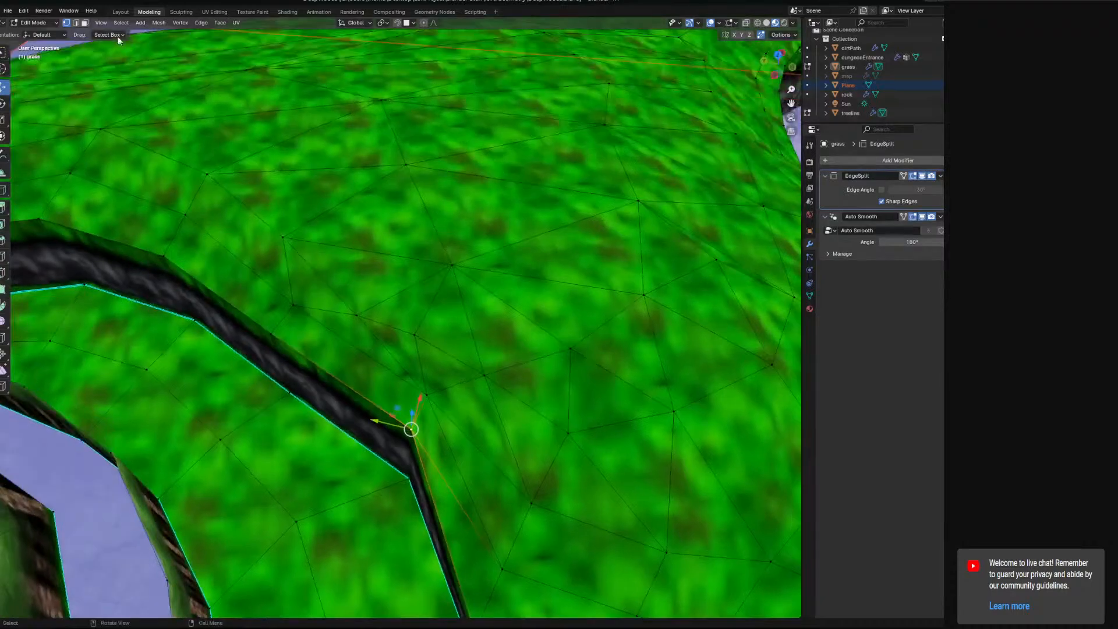
Select the patch of hilltop grass faces and the strip along the curved cliff edge, and delete them
{"action": "left_click", "coordinate": [84, 22]}
{"action": "left_click", "coordinate": [358, 357]}
{"action": "middle_click_drag", "start_coordinate": [367, 268], "coordinate": [336, 213]}
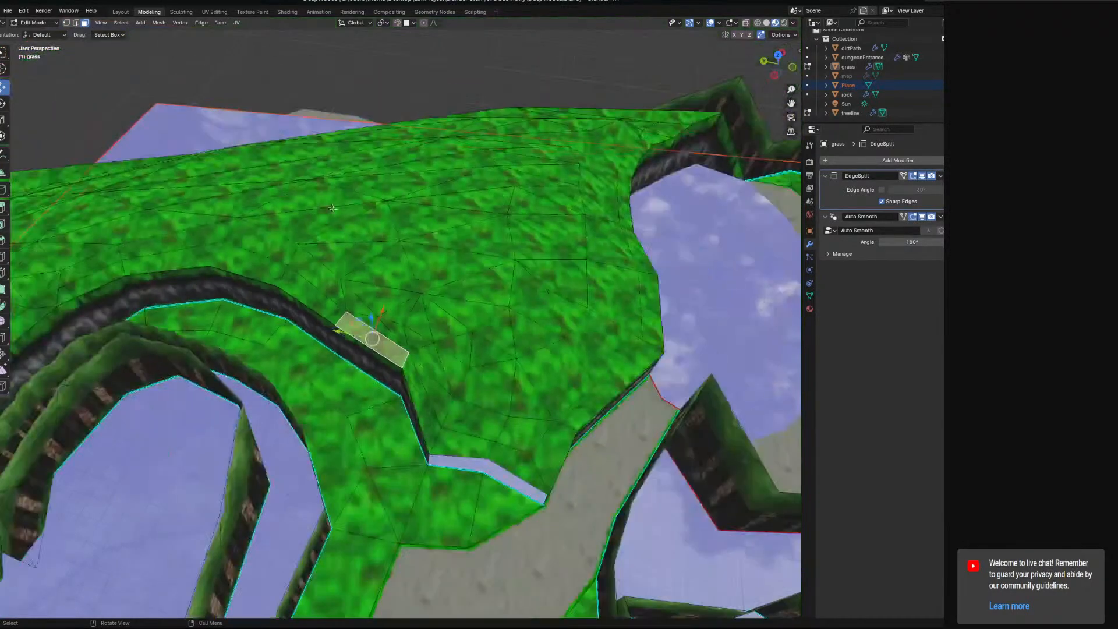
{"action": "left_click", "coordinate": [329, 192], "text": "ctrl"}
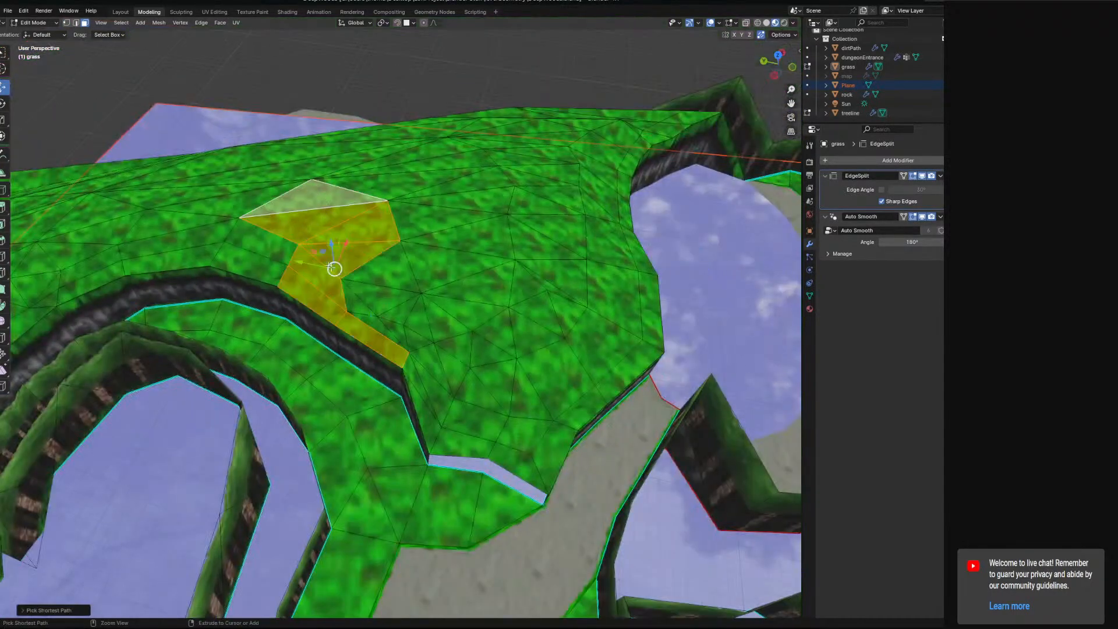
{"action": "left_click", "coordinate": [392, 330], "text": "ctrl"}
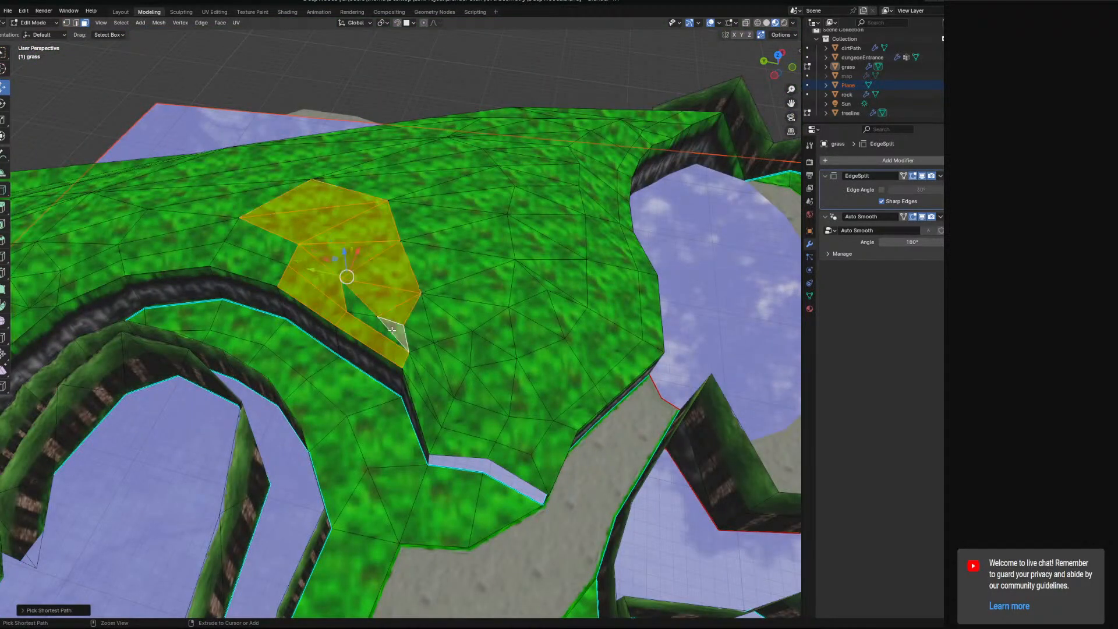
{"action": "left_click", "coordinate": [273, 267], "text": "ctrl"}
{"action": "left_click", "coordinate": [261, 243], "text": "ctrl"}
{"action": "left_click", "coordinate": [174, 259], "text": "shift"}
{"action": "left_click", "coordinate": [103, 276], "text": "shift"}
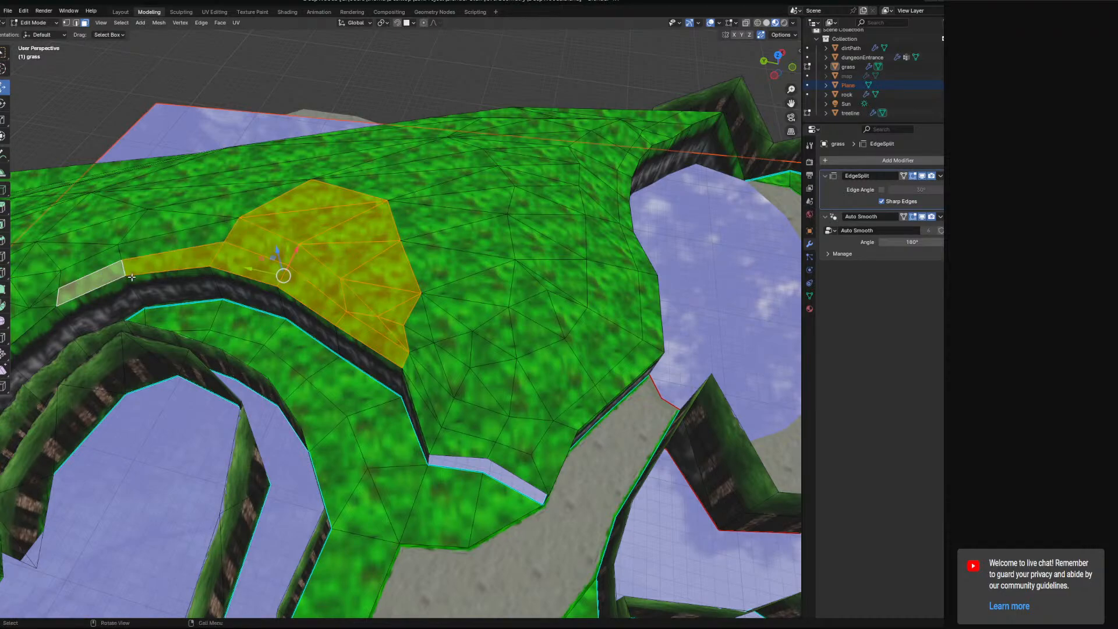
{"action": "key", "text": "x"}
{"action": "left_click", "coordinate": [132, 298]}
Extrude the cliff-top and grass edges around the opening straight up along Z to form a taller wall
{"action": "middle_click_drag", "start_coordinate": [175, 302], "coordinate": [262, 308]}
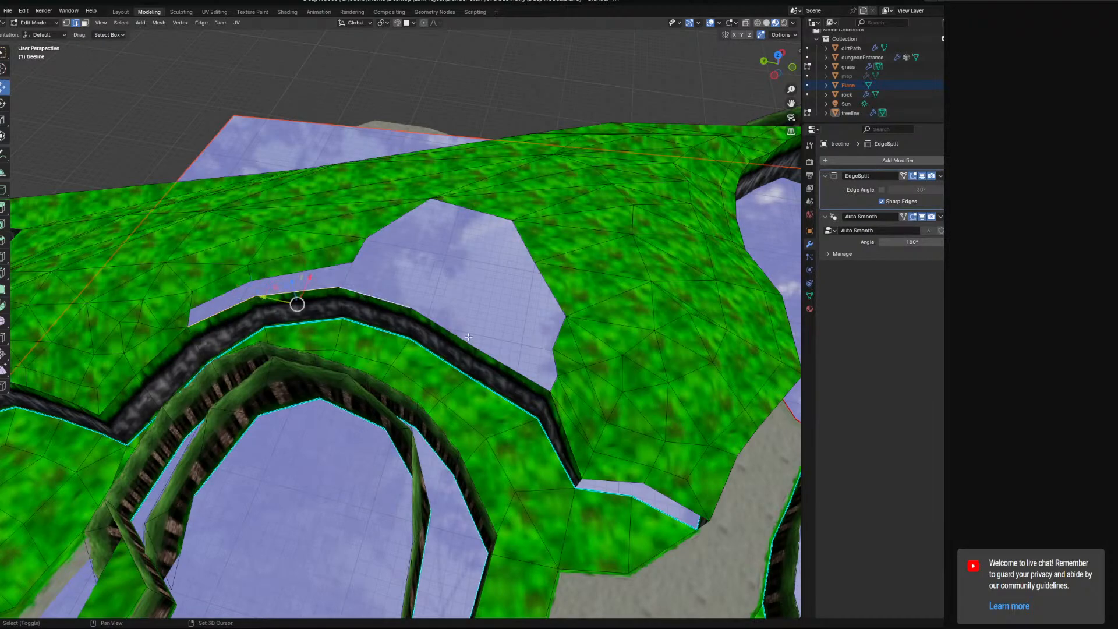
{"action": "middle_click_drag", "start_coordinate": [494, 357], "coordinate": [466, 355]}
{"action": "middle_click_drag", "start_coordinate": [516, 304], "coordinate": [556, 311]}
{"action": "key", "text": "e"}
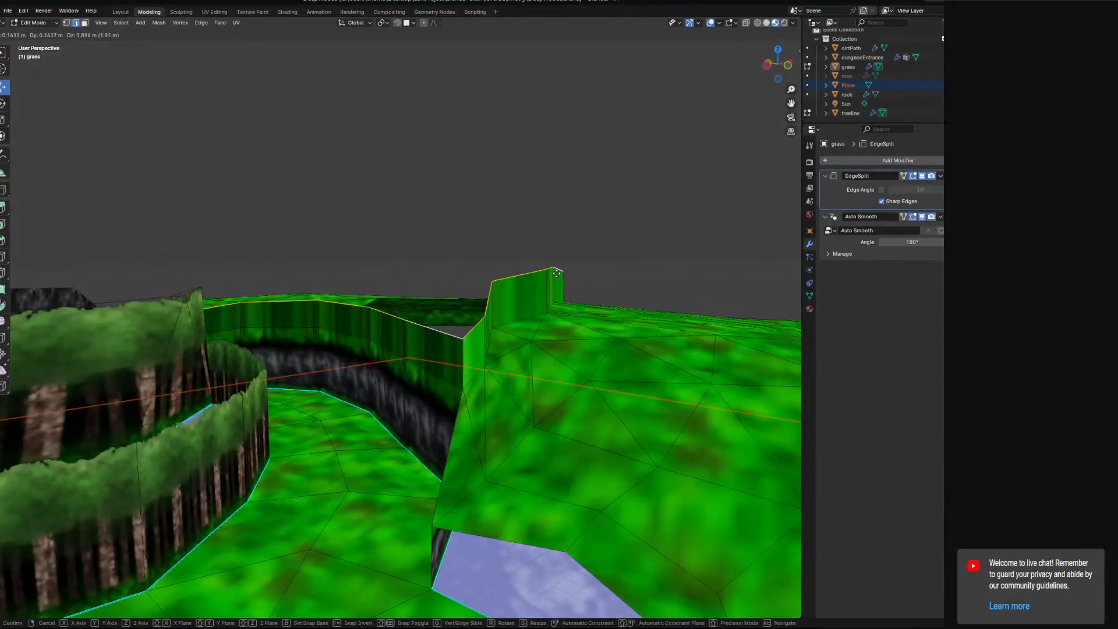
{"action": "key", "text": "z"}
{"action": "middle_click_drag", "start_coordinate": [555, 247], "coordinate": [509, 248]}
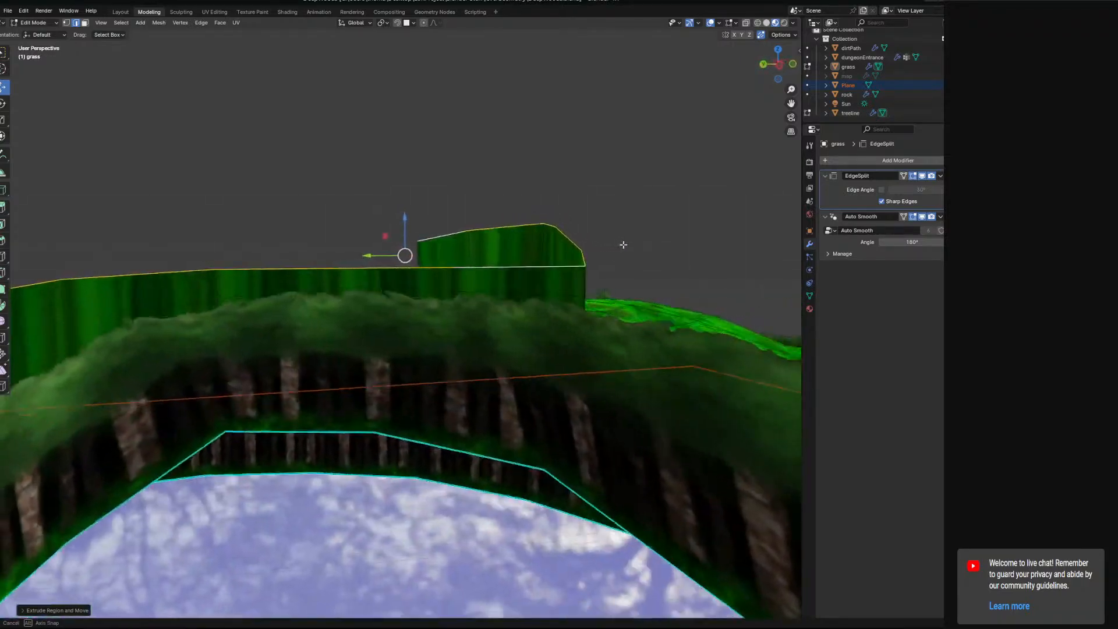
{"action": "middle_click_drag", "start_coordinate": [623, 244], "coordinate": [104, 137]}
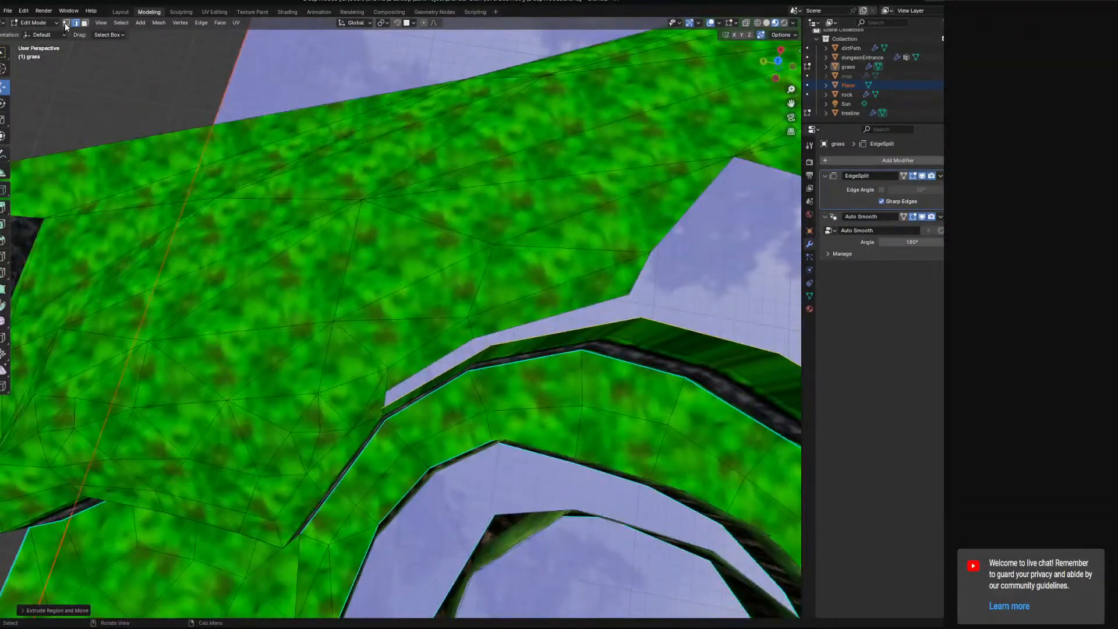
Reposition the vertices where the end of the extruded wall meets the grass at the cliff edge
{"action": "middle_click_drag", "start_coordinate": [389, 391], "coordinate": [413, 415]}
{"action": "scroll", "coordinate": [361, 308], "scroll_direction": "up", "scroll_amount": 4}
{"action": "left_click_drag", "start_coordinate": [413, 415], "coordinate": [394, 405]}
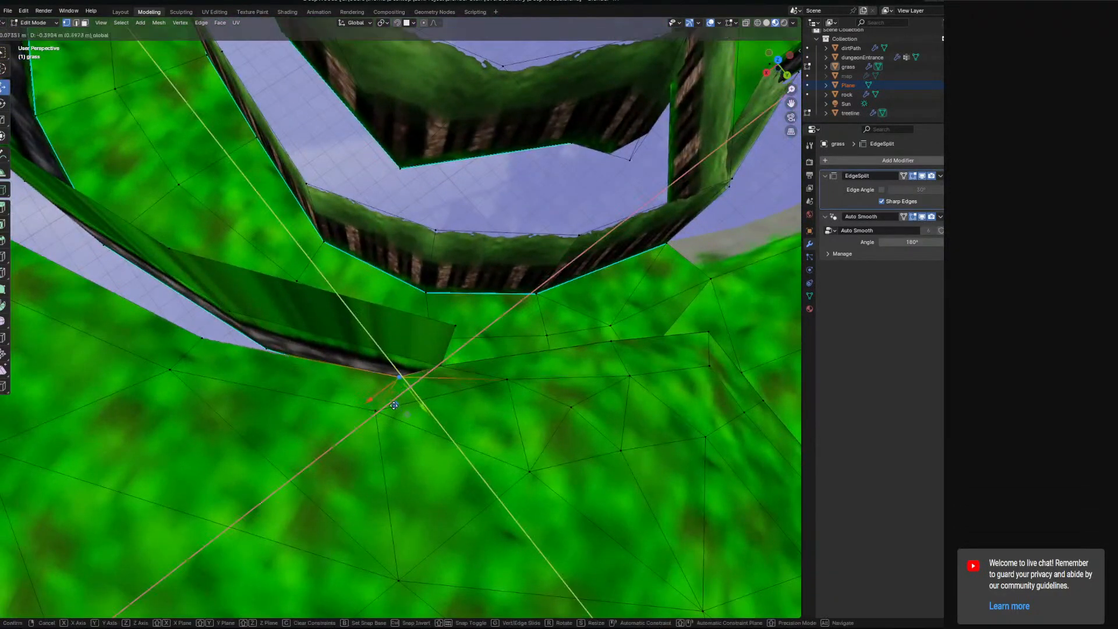
{"action": "left_click", "coordinate": [368, 383]}
{"action": "middle_click_drag", "start_coordinate": [368, 383], "coordinate": [516, 449]}
{"action": "key", "text": "g"}
{"action": "left_click_drag", "start_coordinate": [506, 427], "coordinate": [508, 427]}
{"action": "middle_click_drag", "start_coordinate": [326, 418], "coordinate": [458, 346], "text": "shift"}
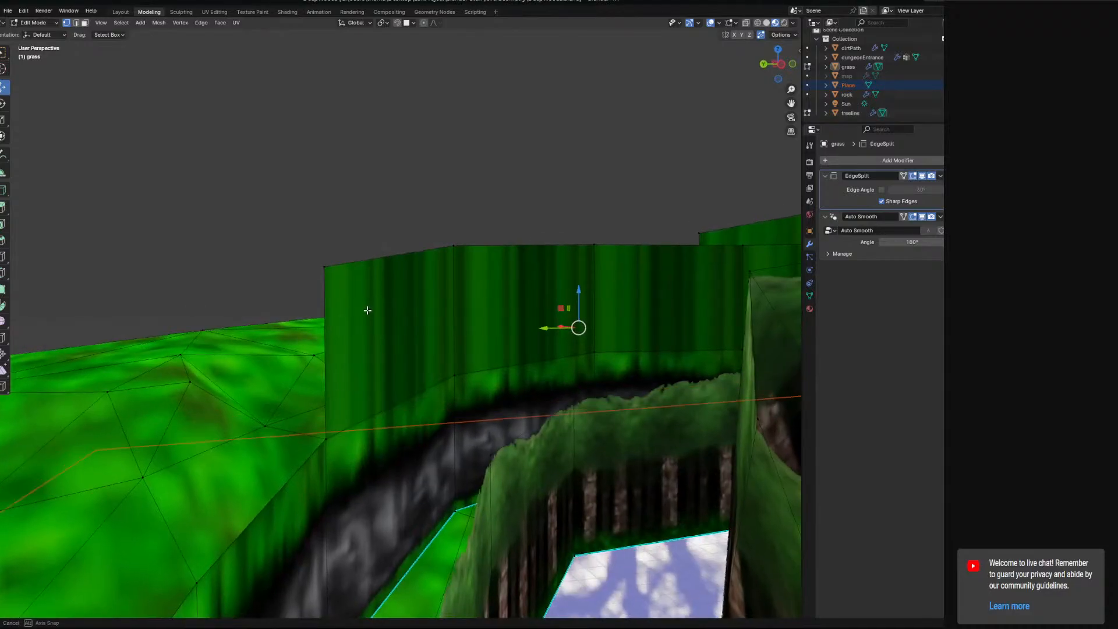
Lower the extruded wall's upper end vertex along Z so the wall tapers into the hillside, and switch to face selection
{"action": "middle_click_drag", "start_coordinate": [367, 311], "coordinate": [381, 294]}
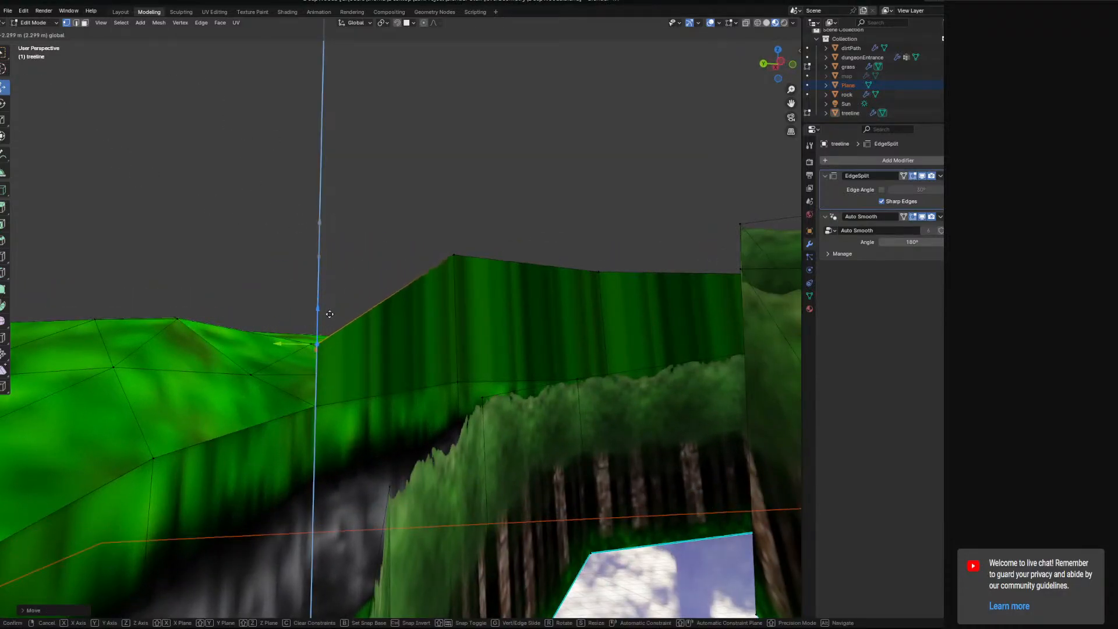
{"action": "mouse_move", "coordinate": [352, 330]}
{"action": "middle_mouse_down"}
{"action": "mouse_move", "coordinate": [382, 347]}
{"action": "mouse_move", "coordinate": [357, 340]}
{"action": "middle_mouse_up"}
{"action": "left_click", "coordinate": [85, 23]}
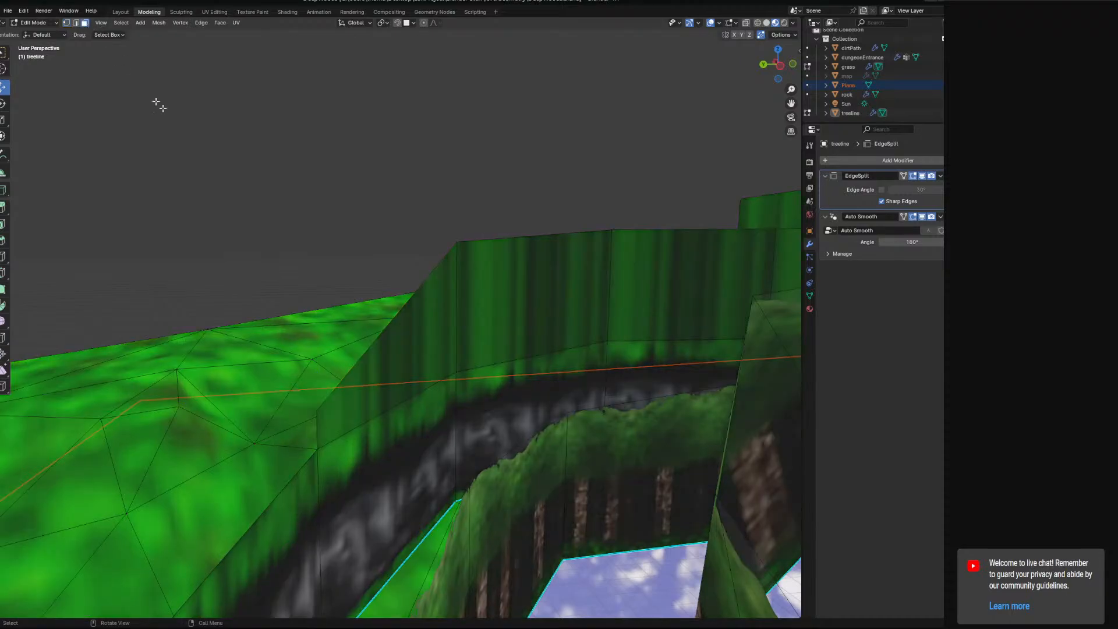
Select the connected grass faces of the extruded wall that curves around the opening on the hilltop
{"action": "middle_click_drag", "start_coordinate": [651, 294], "coordinate": [471, 274]}
{"action": "middle_click_drag", "start_coordinate": [650, 306], "coordinate": [544, 314]}
{"action": "left_click", "coordinate": [529, 310], "text": "shift"}
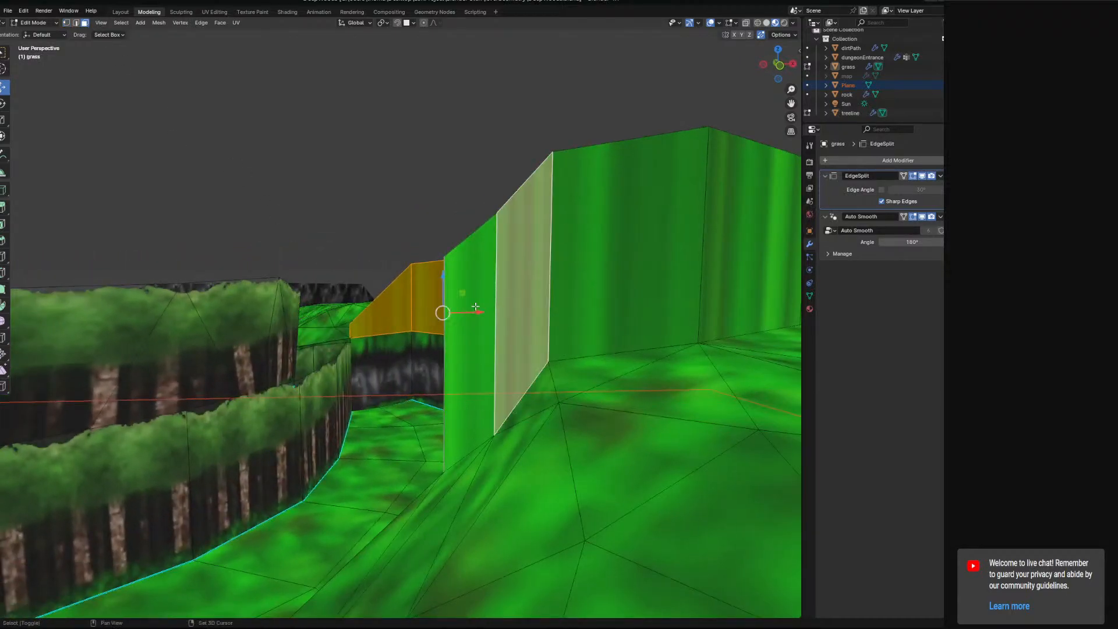
{"action": "left_click", "coordinate": [474, 306], "text": "shift"}
{"action": "left_click", "coordinate": [639, 280], "text": "shift"}
{"action": "middle_click_drag", "start_coordinate": [639, 280], "coordinate": [538, 343], "text": "shift"}
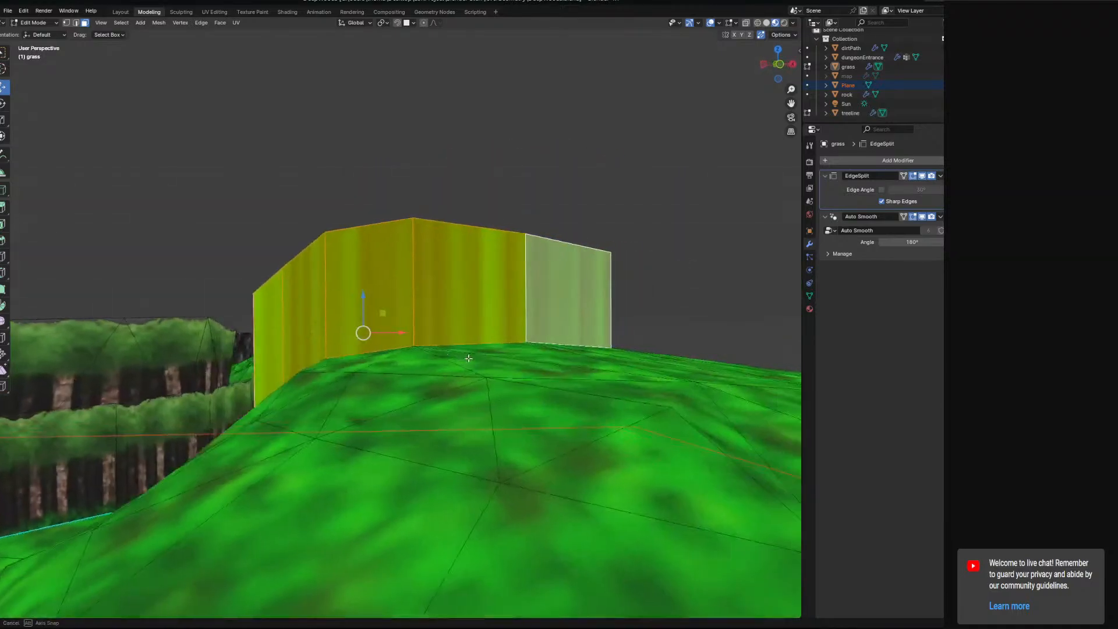
{"action": "middle_click_drag", "start_coordinate": [469, 358], "coordinate": [336, 426]}
{"action": "middle_click_drag", "start_coordinate": [357, 355], "coordinate": [353, 321]}
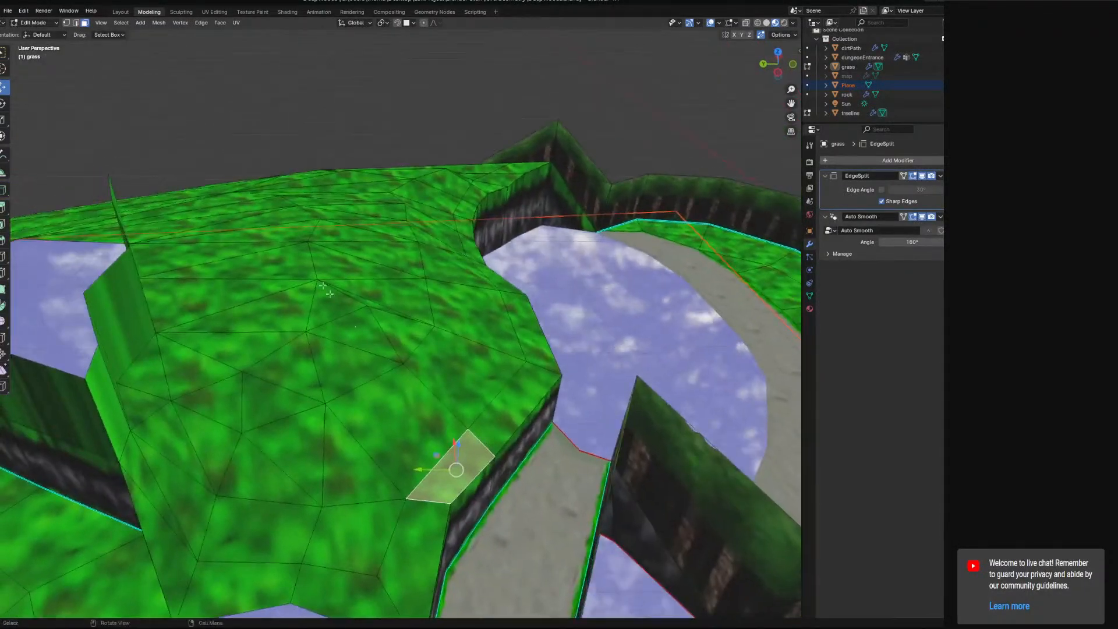
{"action": "right_click", "coordinate": [464, 446]}
{"action": "key", "text": "Escape"}
{"action": "middle_click_drag", "start_coordinate": [498, 423], "coordinate": [606, 419]}
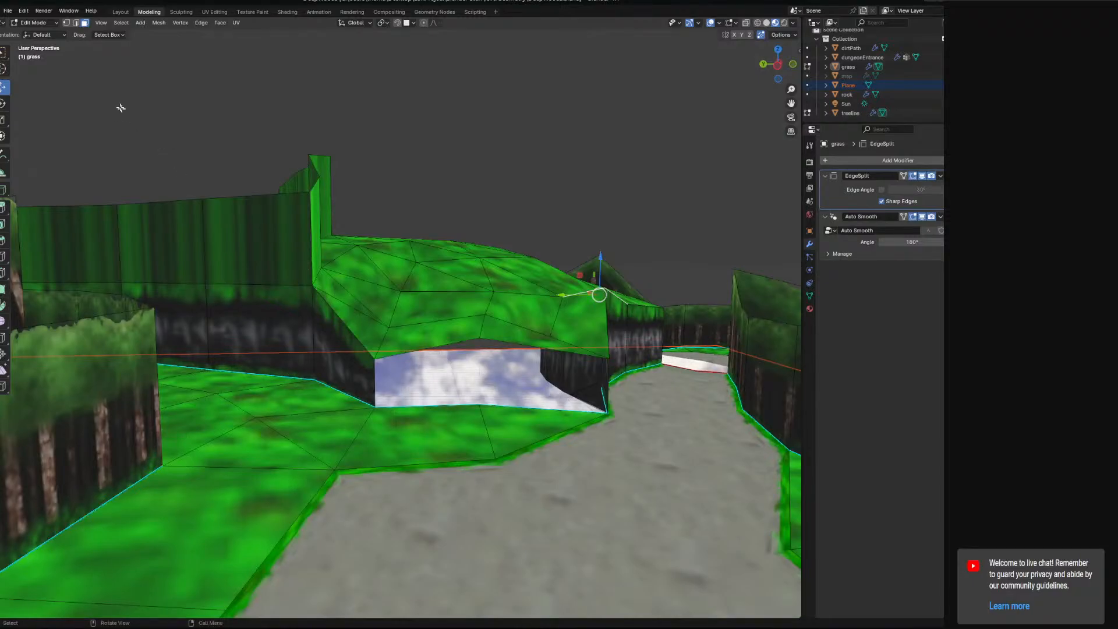
{"action": "middle_click_drag", "start_coordinate": [467, 397], "coordinate": [129, 61]}
Try selecting the middle vertex on the upper edge of the gap under the grass slope, with X-ray on
{"action": "left_click", "coordinate": [71, 24]}
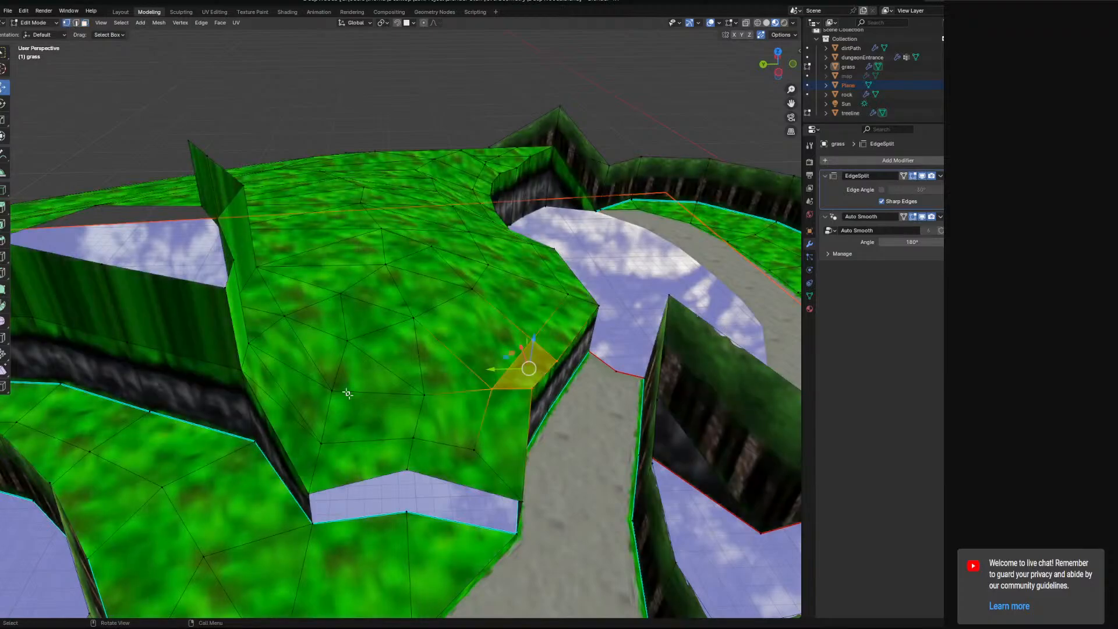
{"action": "middle_click_drag", "start_coordinate": [476, 456], "coordinate": [478, 485]}
{"action": "middle_click_drag", "start_coordinate": [453, 468], "coordinate": [463, 492]}
{"action": "left_click_drag", "start_coordinate": [465, 493], "coordinate": [473, 486]}
{"action": "middle_click_drag", "start_coordinate": [483, 533], "coordinate": [492, 355]}
{"action": "left_click", "coordinate": [492, 355]}
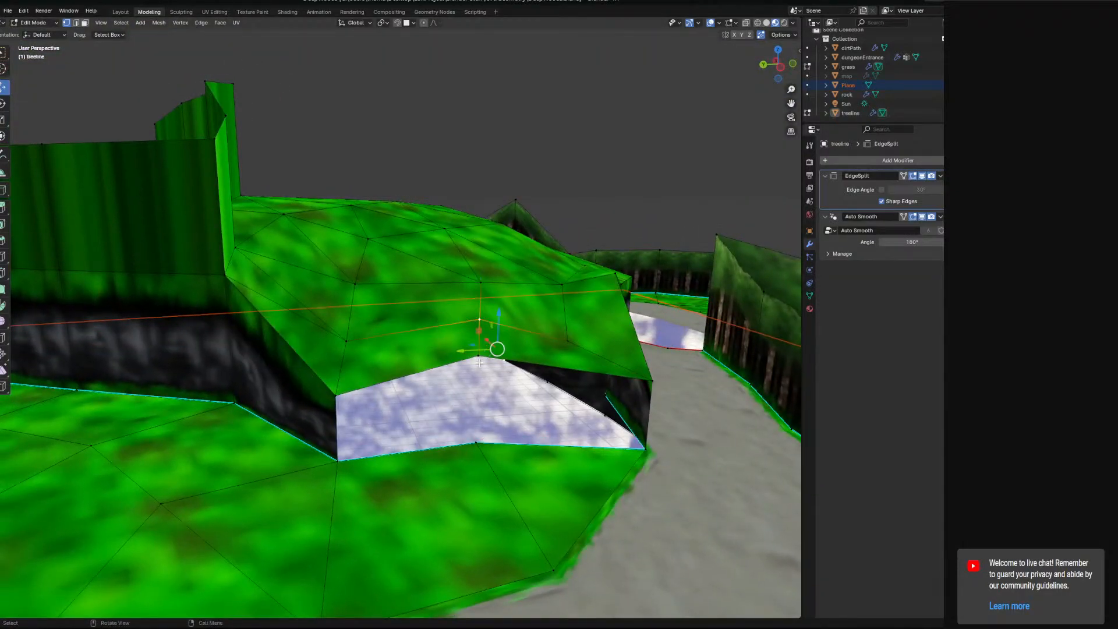
{"action": "left_click", "coordinate": [746, 23]}
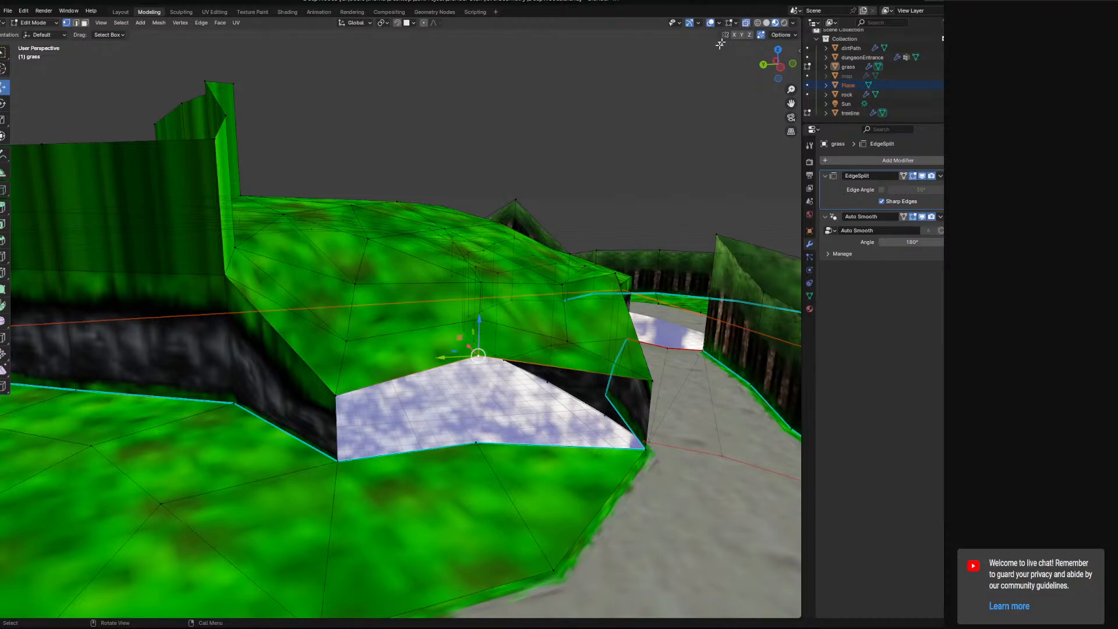
{"action": "left_click", "coordinate": [746, 26]}
{"action": "middle_click_drag", "start_coordinate": [671, 123], "coordinate": [511, 262]}
{"action": "middle_click_drag", "start_coordinate": [438, 183], "coordinate": [482, 408]}
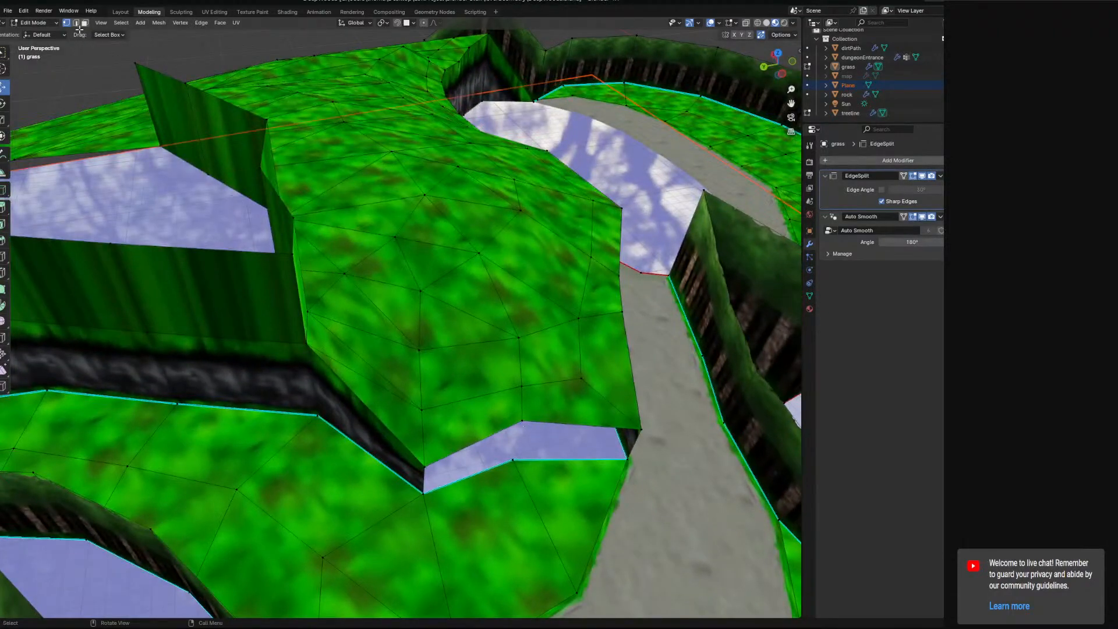
Set vertex selection and select the slope and ground vertices at the gap's corner beside the path
{"action": "middle_click_drag", "start_coordinate": [175, 134], "coordinate": [481, 405]}
{"action": "left_click", "coordinate": [504, 420]}
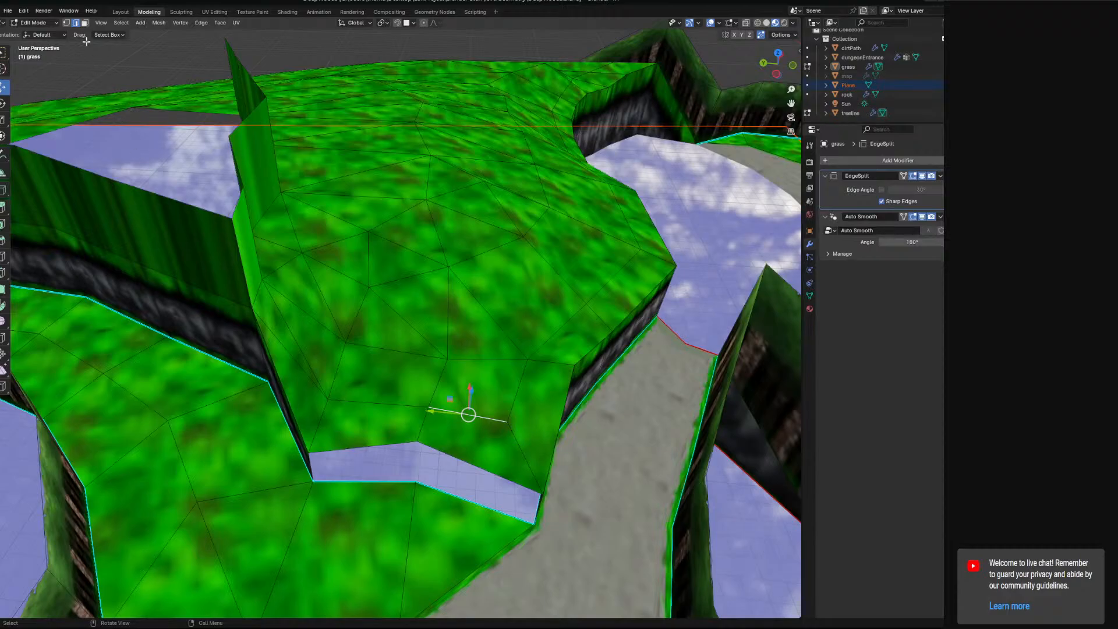
{"action": "left_click", "coordinate": [68, 22]}
{"action": "left_click", "coordinate": [505, 419]}
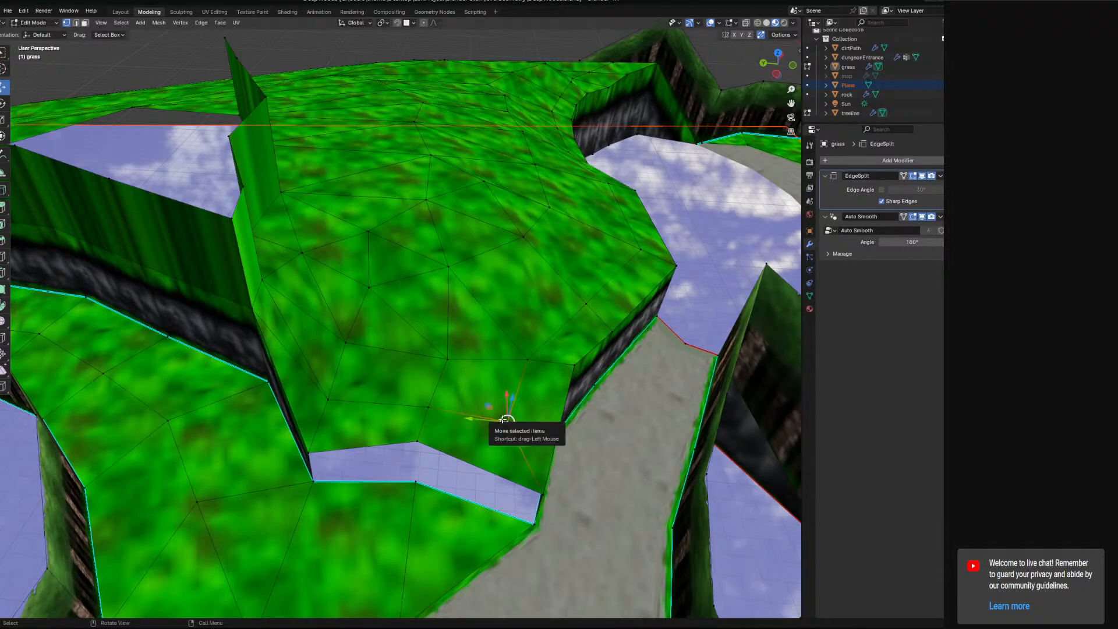
{"action": "middle_click_drag", "start_coordinate": [506, 419], "coordinate": [472, 352]}
{"action": "right_click", "coordinate": [473, 352]}
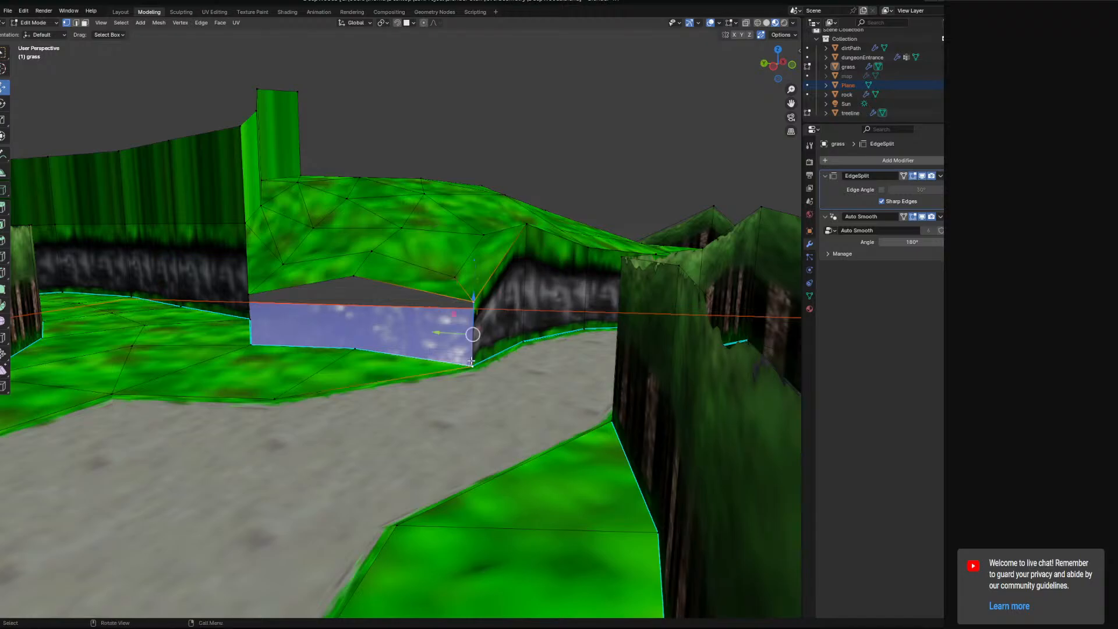
Turn on X-ray and try to merge the gap's upper path-side corner vertex with the ground vertex below it
{"action": "left_click", "coordinate": [745, 23]}
{"action": "middle_click_drag", "start_coordinate": [541, 244], "coordinate": [469, 318]}
{"action": "scroll", "coordinate": [407, 318], "scroll_direction": "up", "scroll_amount": 4}
{"action": "right_click_drag", "start_coordinate": [423, 463], "coordinate": [408, 469], "text": "ctrl"}
{"action": "middle_click_drag", "start_coordinate": [407, 469], "coordinate": [456, 506]}
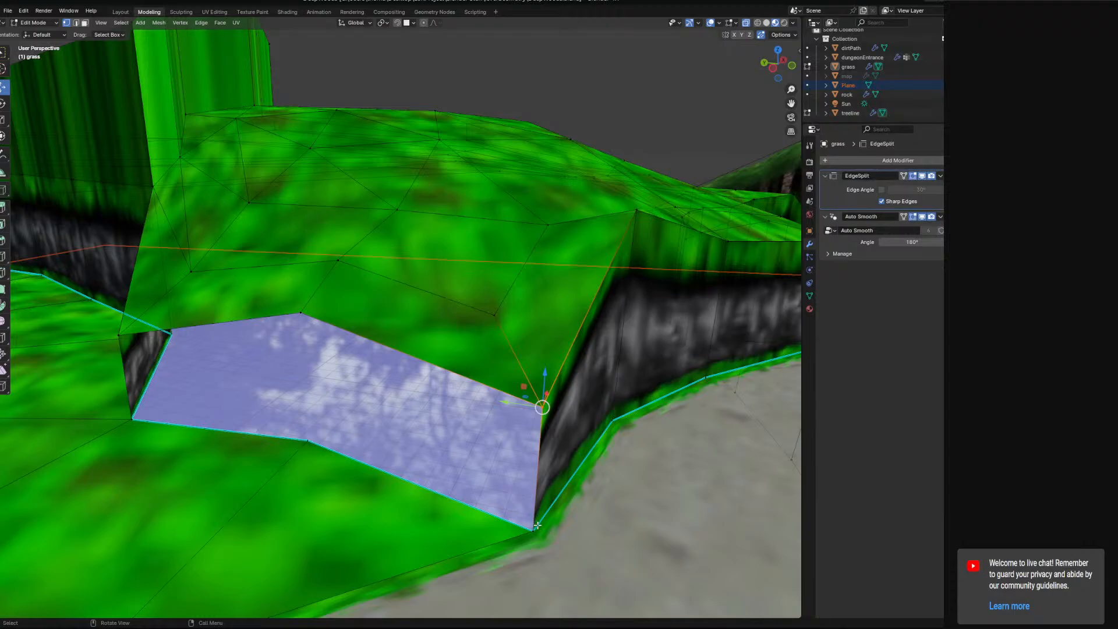
{"action": "middle_click_drag", "start_coordinate": [534, 528], "coordinate": [484, 524]}
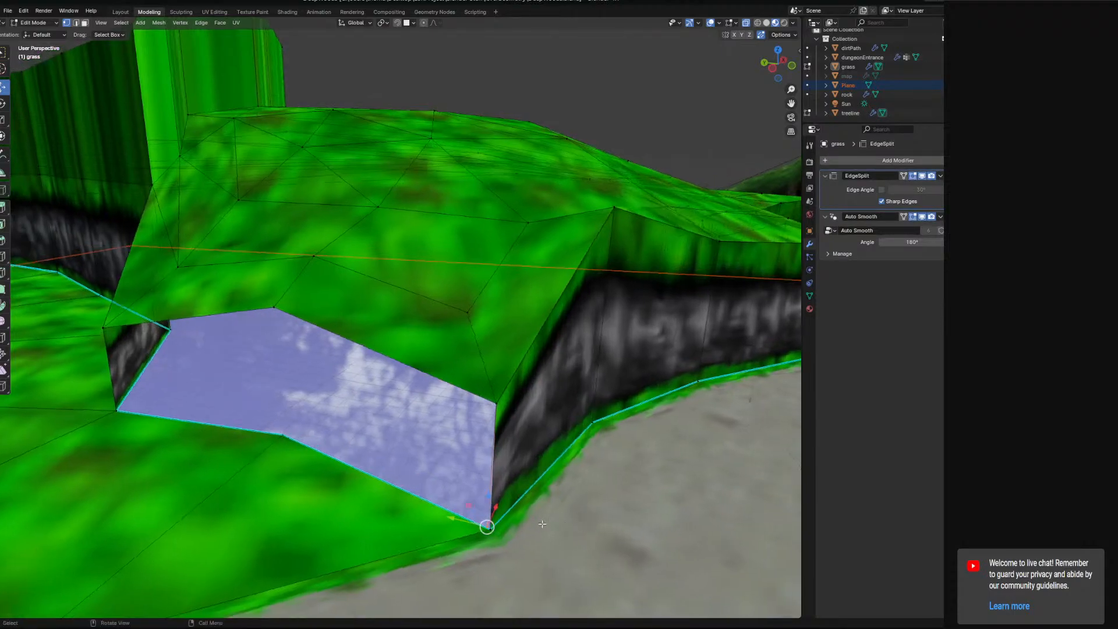
{"action": "left_click", "coordinate": [493, 529], "text": "shift"}
{"action": "right_click", "coordinate": [492, 529]}
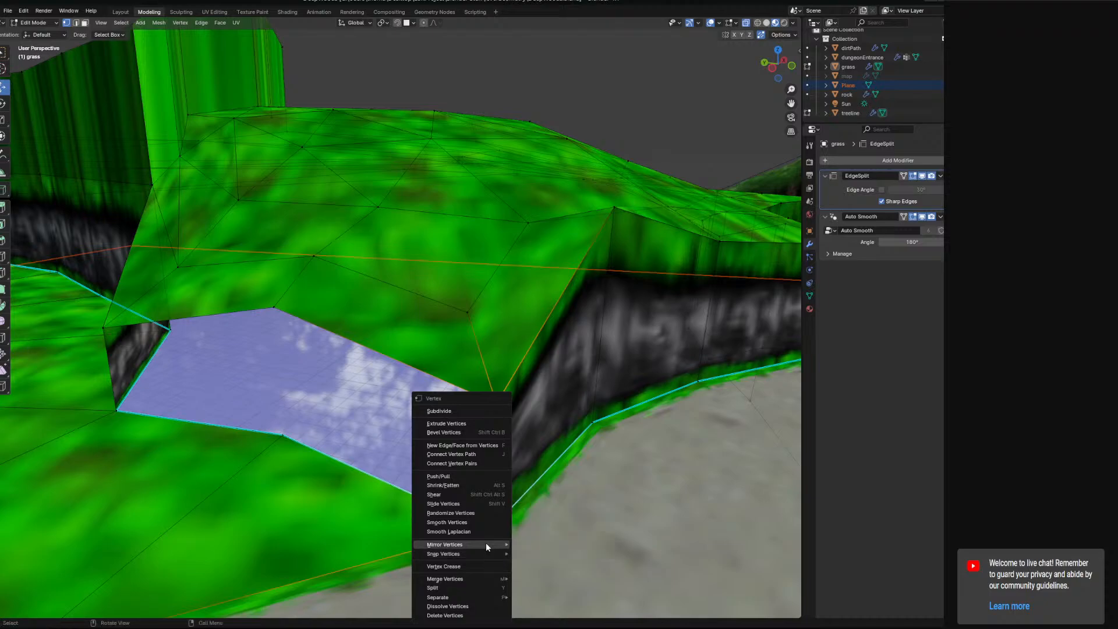
{"action": "mouse_move", "coordinate": [493, 578]}
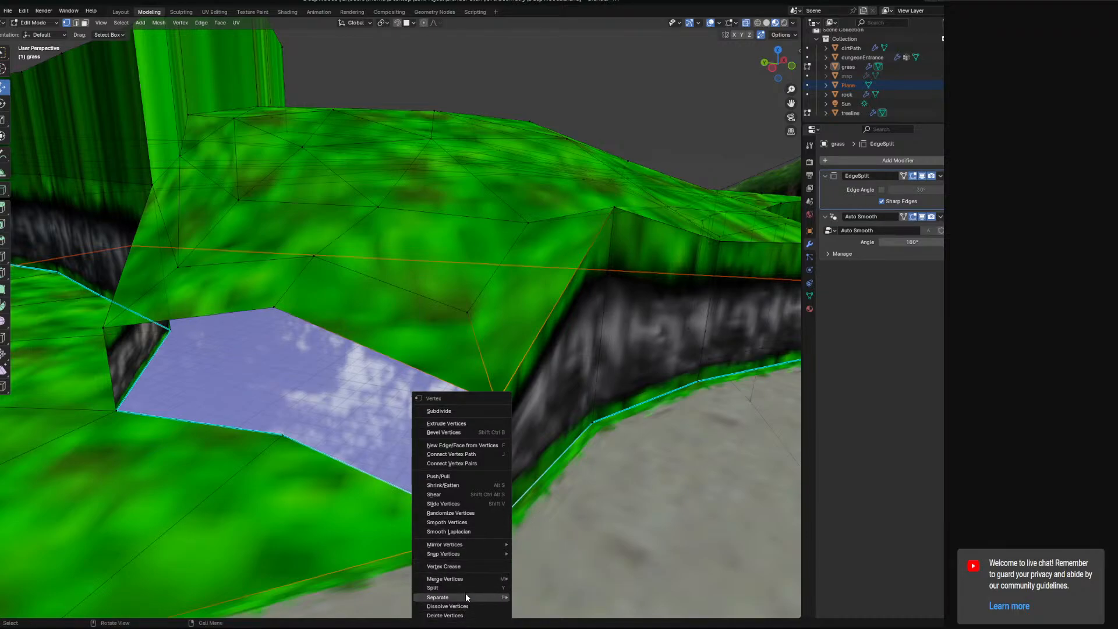
{"action": "left_click", "coordinate": [495, 399]}
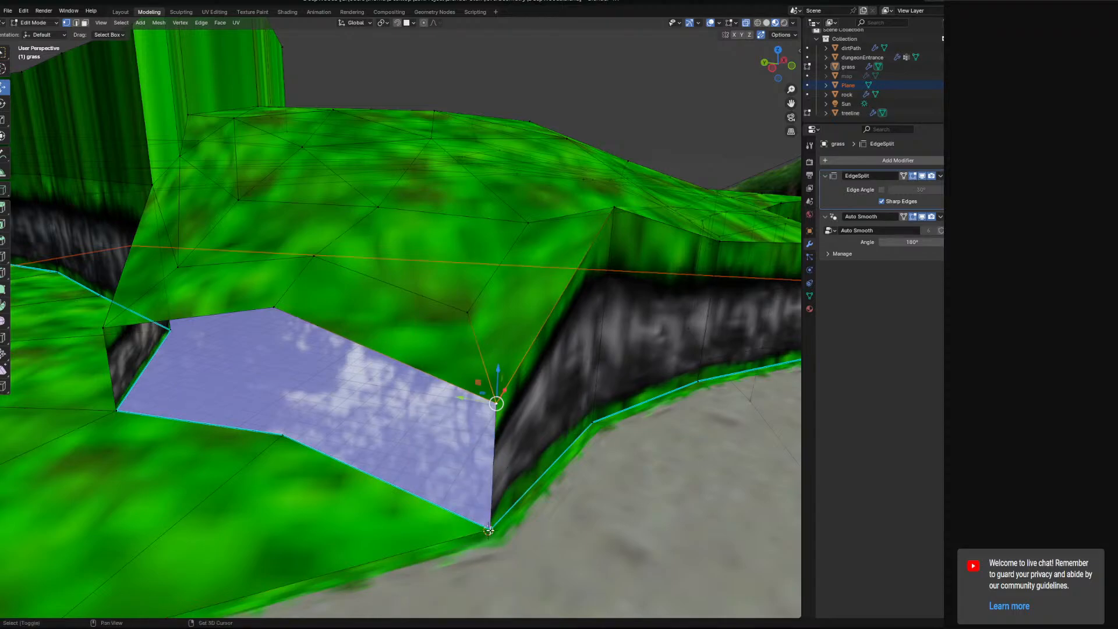
{"action": "left_click", "coordinate": [488, 529]}
{"action": "middle_click_drag", "start_coordinate": [482, 457], "coordinate": [430, 477]}
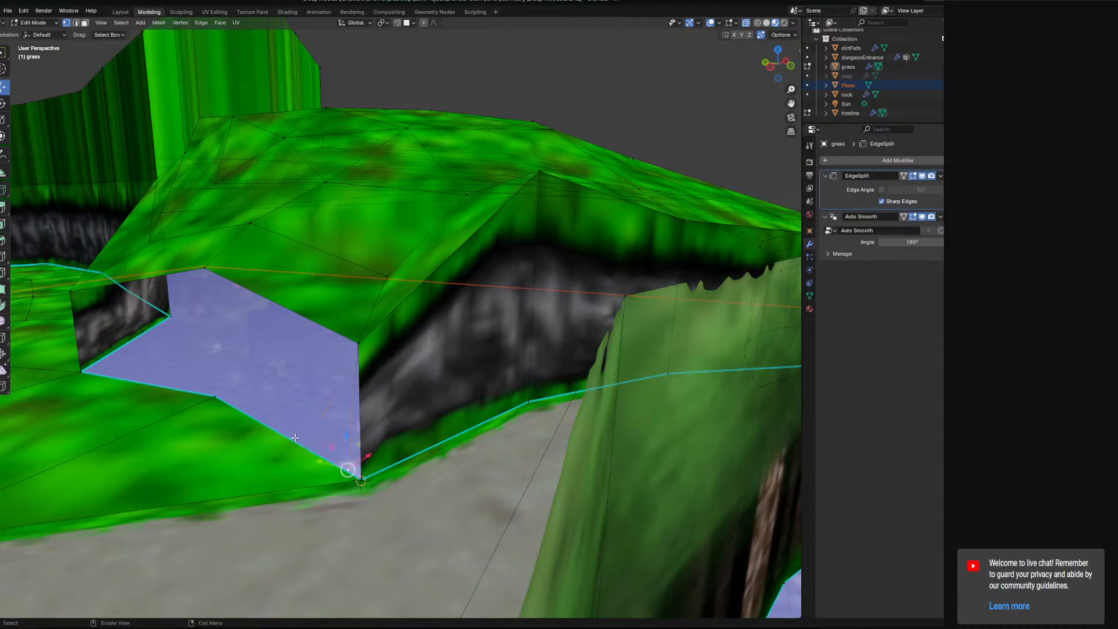
{"action": "key", "text": "x"}
{"action": "left_click", "coordinate": [300, 414]}
{"action": "left_click", "coordinate": [351, 345]}
{"action": "middle_click_drag", "start_coordinate": [227, 339], "coordinate": [410, 412]}
{"action": "left_click", "coordinate": [377, 467]}
{"action": "middle_click_drag", "start_coordinate": [388, 470], "coordinate": [229, 464], "text": "shift"}
{"action": "key", "text": "alt+a"}
{"action": "left_click", "coordinate": [414, 449]}
{"action": "middle_click_drag", "start_coordinate": [636, 471], "coordinate": [494, 470]}
Merge the middle vertex of the gap's upper grass edge into the middle ground vertex below it
{"action": "left_click", "coordinate": [388, 464]}
{"action": "left_click", "coordinate": [473, 307], "text": "shift"}
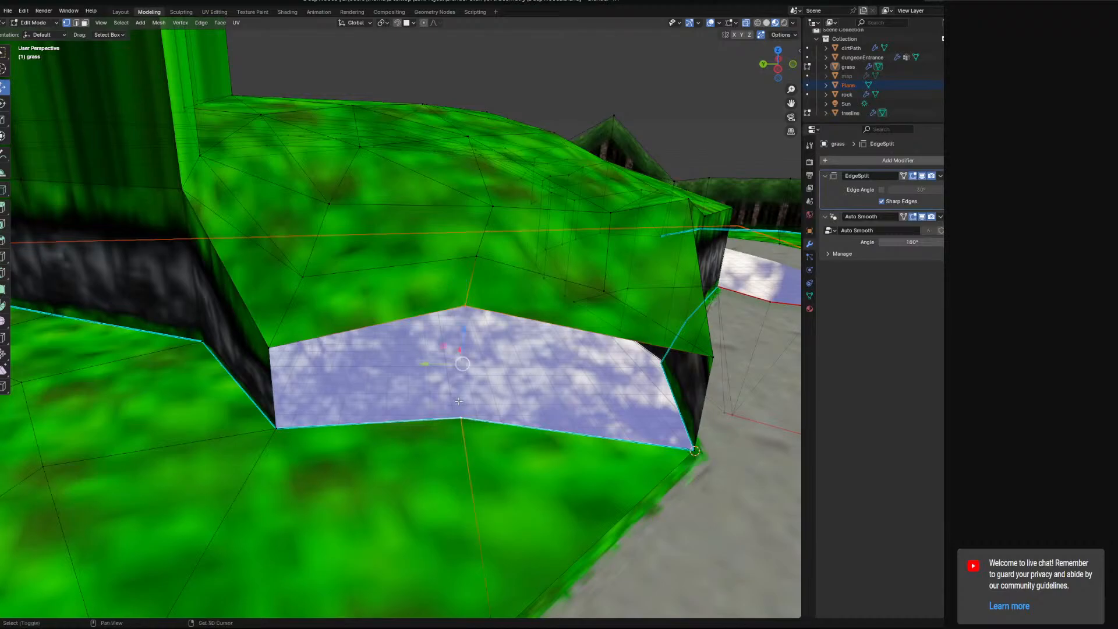
{"action": "left_click", "coordinate": [460, 418], "text": "shift"}
{"action": "right_click", "coordinate": [465, 396]}
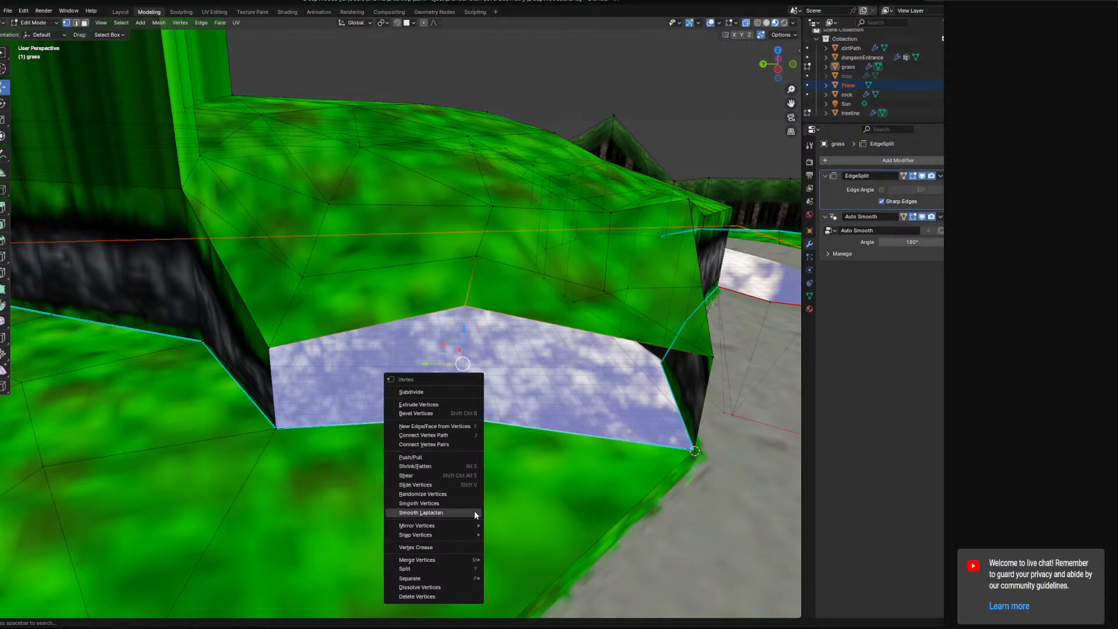
{"action": "mouse_move", "coordinate": [468, 525]}
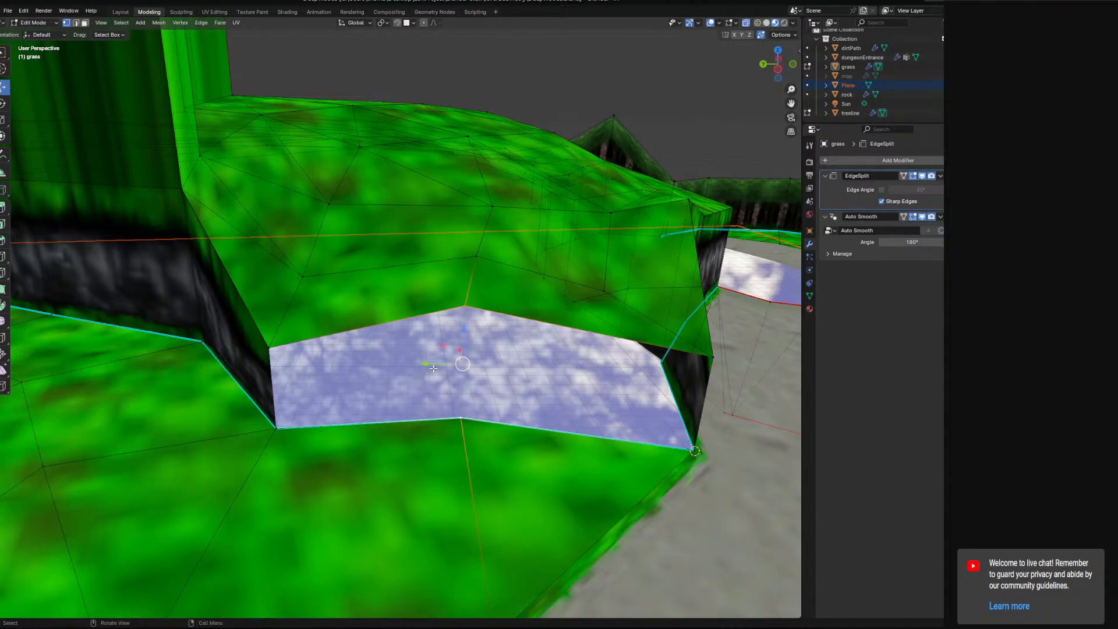
{"action": "right_click", "coordinate": [461, 397]}
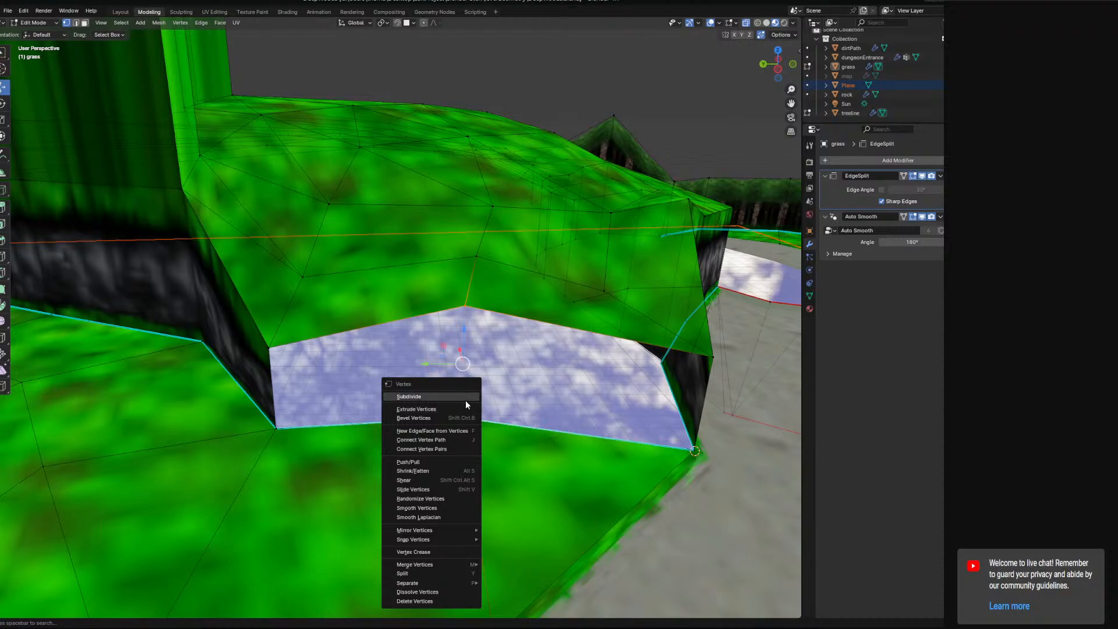
{"action": "right_click", "coordinate": [466, 378]}
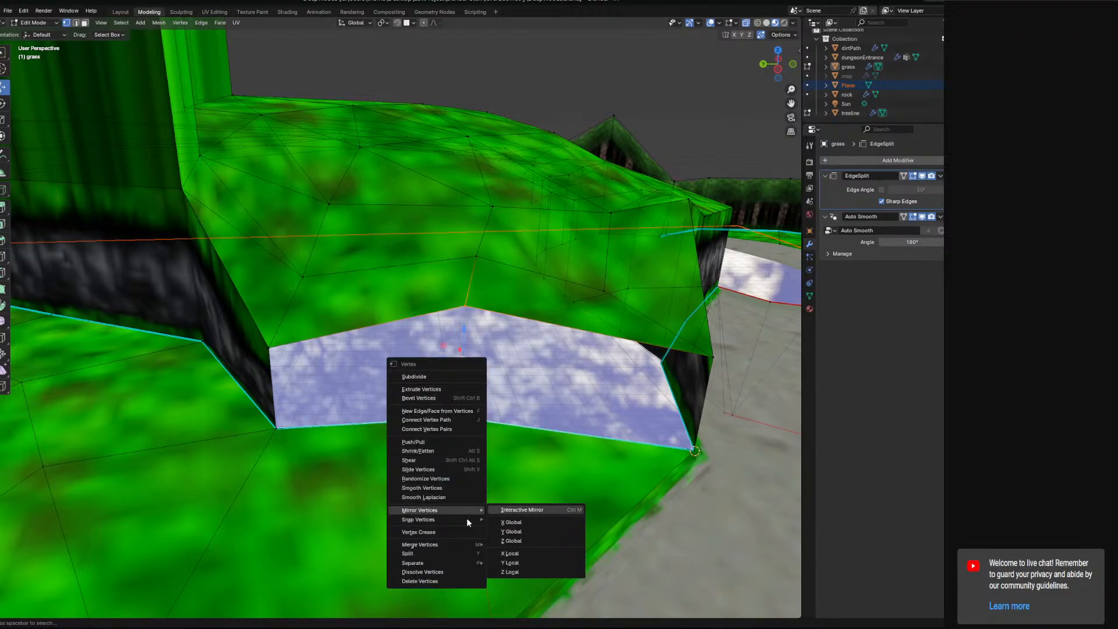
{"action": "mouse_move", "coordinate": [452, 545]}
{"action": "left_click", "coordinate": [519, 584]}
Merge the grass slope's corner vertex beside the path into the ground vertex directly below it
{"action": "middle_click_drag", "start_coordinate": [608, 483], "coordinate": [566, 406]}
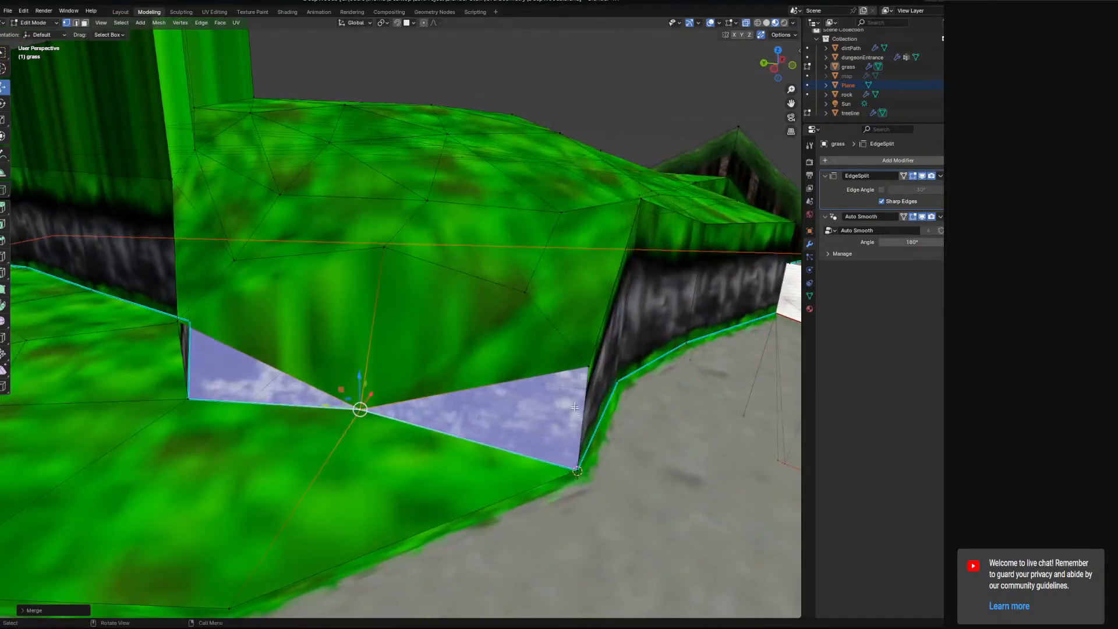
{"action": "middle_click_drag", "start_coordinate": [562, 457], "coordinate": [595, 437]}
{"action": "scroll", "coordinate": [591, 471], "scroll_direction": "up", "scroll_amount": 7}
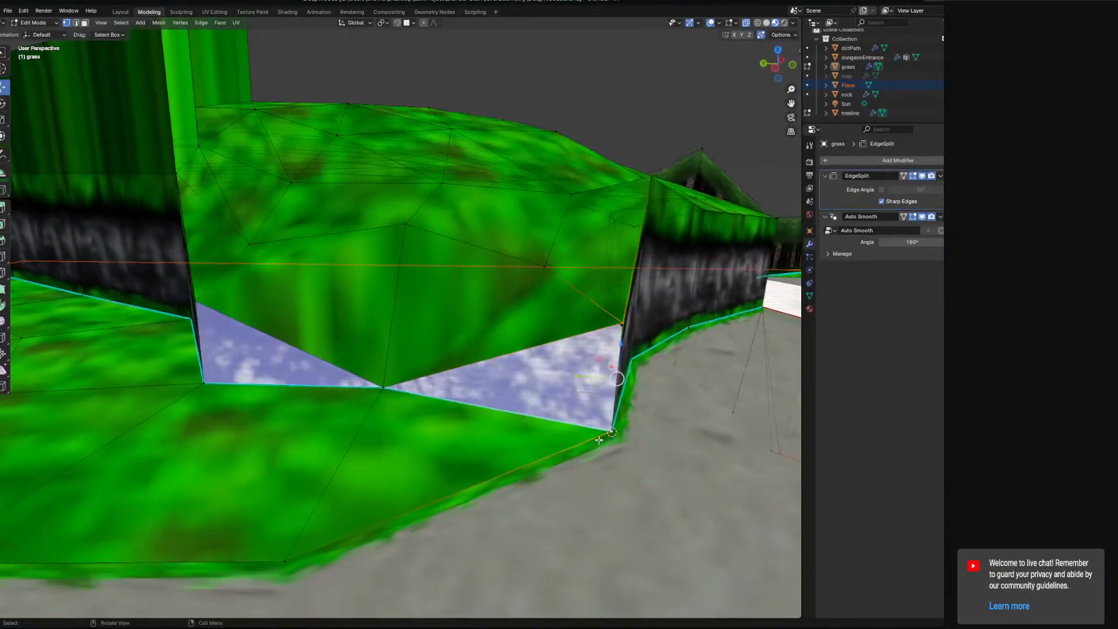
{"action": "right_click", "coordinate": [595, 436]}
{"action": "mouse_move", "coordinate": [595, 436]}
{"action": "left_click", "coordinate": [643, 477]}
{"action": "middle_click_drag", "start_coordinate": [643, 477], "coordinate": [447, 360]}
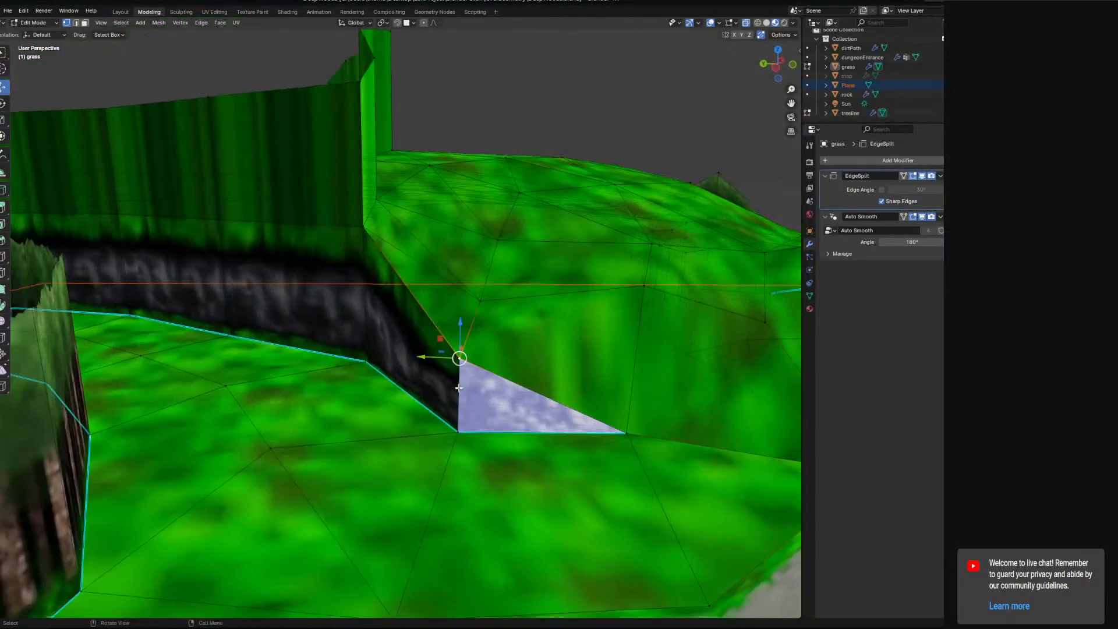
Merge the raised grass vertex above the gap into the lower corner vertex at the base of the hill
{"action": "right_click", "coordinate": [460, 424]}
{"action": "mouse_move", "coordinate": [464, 425]}
{"action": "left_click", "coordinate": [526, 464]}
{"action": "middle_click_drag", "start_coordinate": [512, 439], "coordinate": [437, 411]}
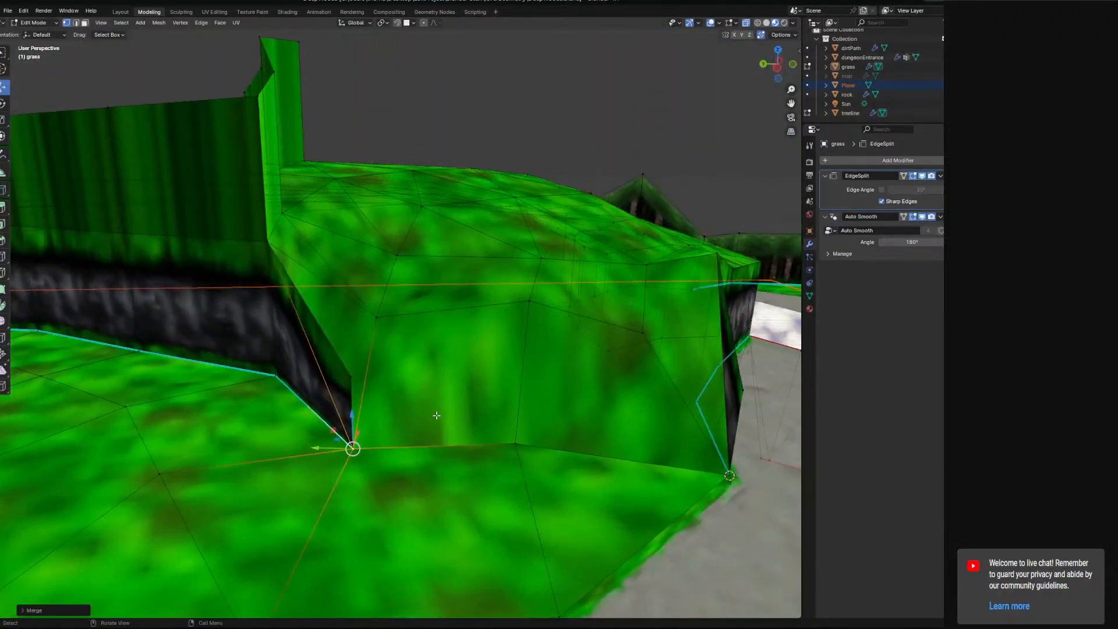
{"action": "left_click", "coordinate": [529, 290]}
{"action": "middle_click_drag", "start_coordinate": [530, 290], "coordinate": [238, 280]}
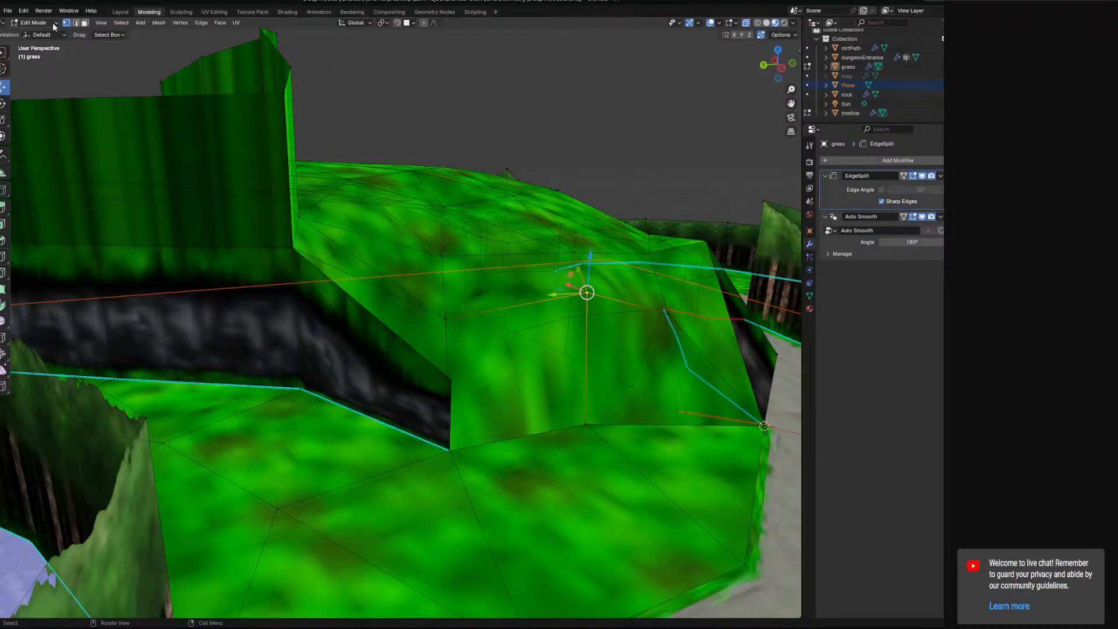
Edit the treeline object and merge the cliff's upper end vertex into the hill's lower corner vertex with Merge At Last
{"action": "middle_click_drag", "start_coordinate": [289, 321], "coordinate": [122, 133]}
{"action": "left_click", "coordinate": [373, 364]}
{"action": "left_click", "coordinate": [382, 434], "text": "shift"}
{"action": "right_click", "coordinate": [379, 430]}
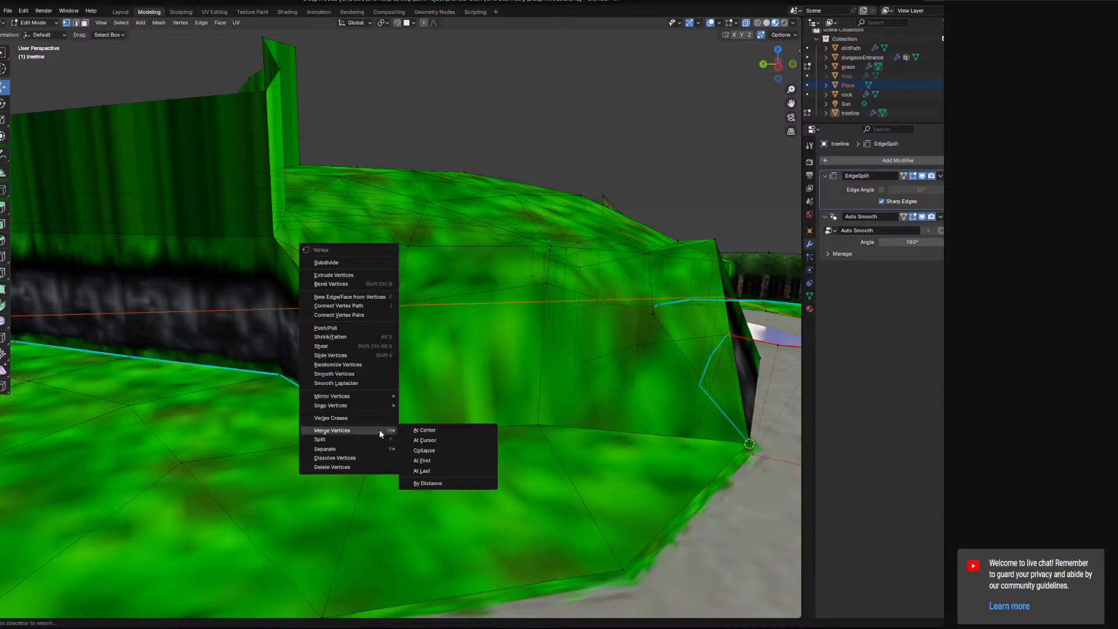
{"action": "left_click", "coordinate": [439, 470]}
{"action": "middle_click_drag", "start_coordinate": [439, 470], "coordinate": [523, 435]}
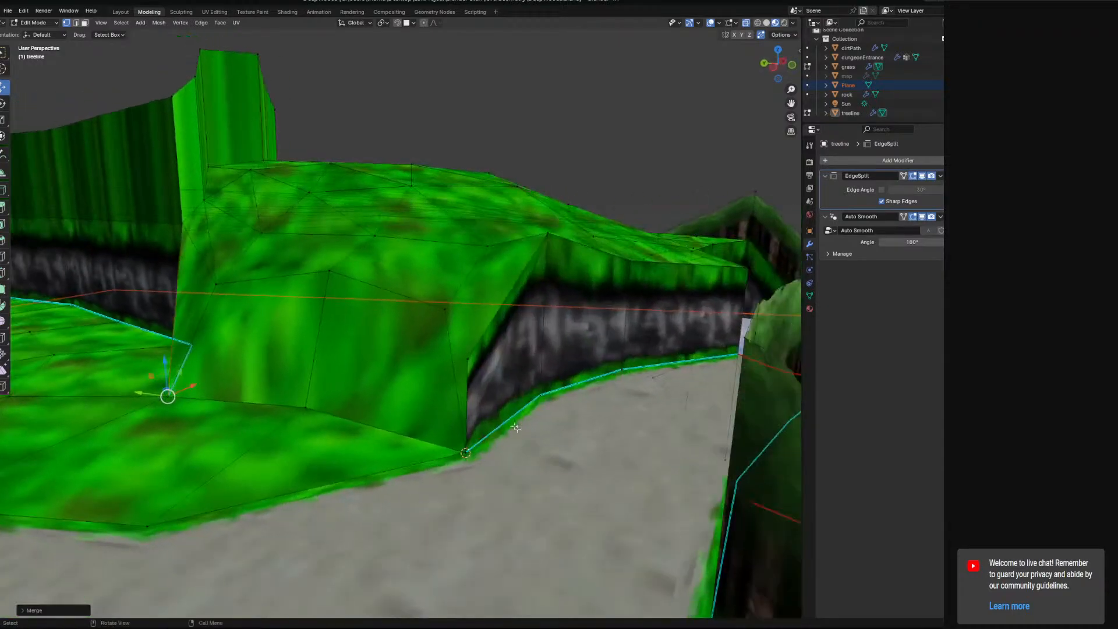
Merge the upper end vertex of the cliff strip beside the dirt path into its bottom corner vertex with Merge At Last
{"action": "left_click", "coordinate": [471, 364]}
{"action": "left_click", "coordinate": [468, 448], "text": "shift"}
{"action": "key", "text": "3"}
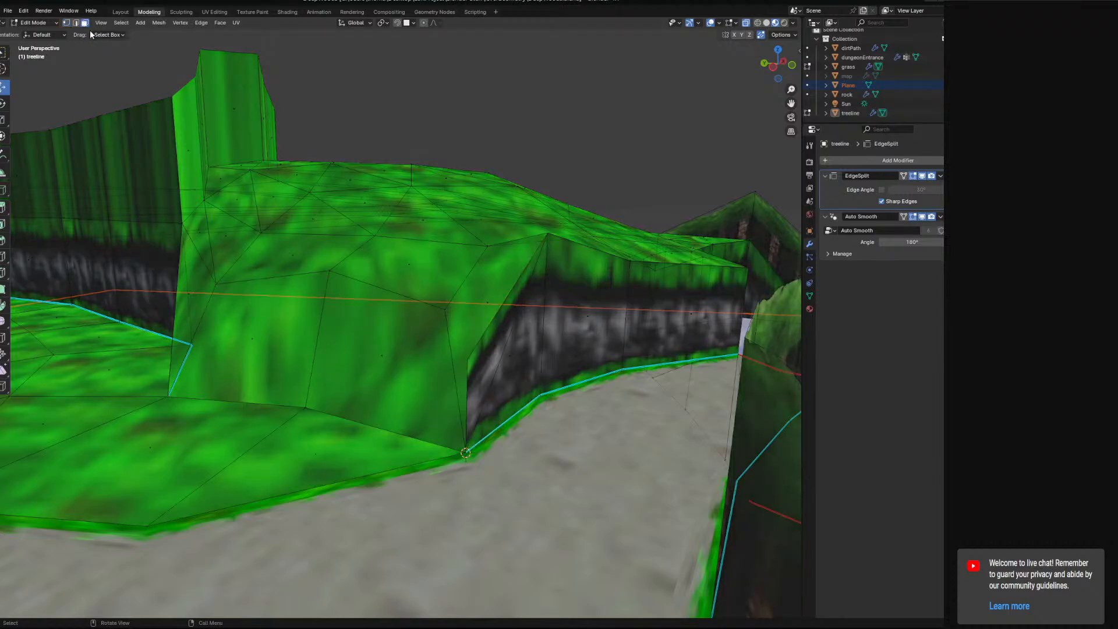
{"action": "left_click", "coordinate": [489, 353]}
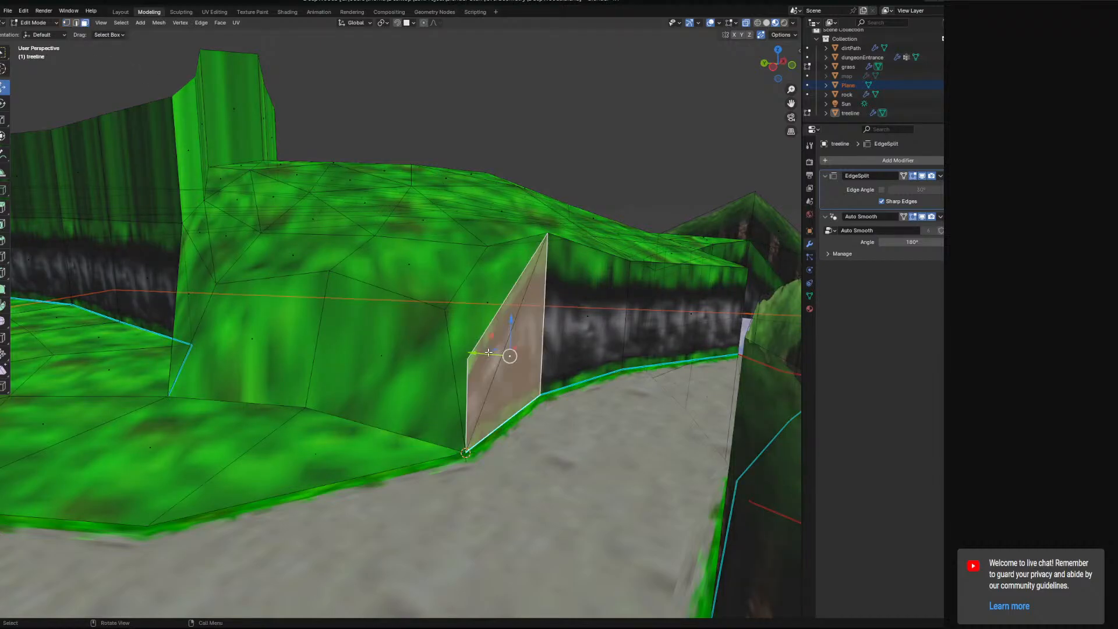
{"action": "left_click", "coordinate": [66, 23]}
{"action": "left_click", "coordinate": [466, 359]}
{"action": "left_click", "coordinate": [469, 449], "text": "shift"}
{"action": "right_click", "coordinate": [467, 442]}
{"action": "mouse_move", "coordinate": [469, 442]}
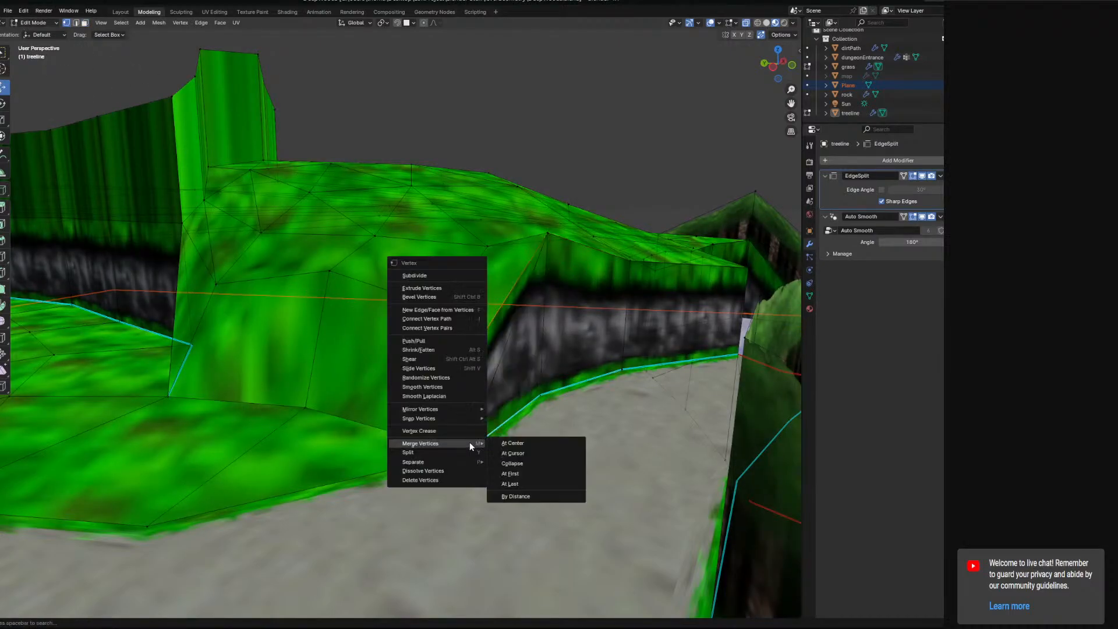
{"action": "left_click", "coordinate": [530, 480]}
Lower the first top vertex of the cliff beside the path vertically to soften the slope toward the hill corner
{"action": "middle_click_drag", "start_coordinate": [509, 450], "coordinate": [485, 412]}
{"action": "left_click", "coordinate": [473, 267]}
{"action": "left_click", "coordinate": [488, 288]}
{"action": "middle_click_drag", "start_coordinate": [488, 287], "coordinate": [469, 343]}
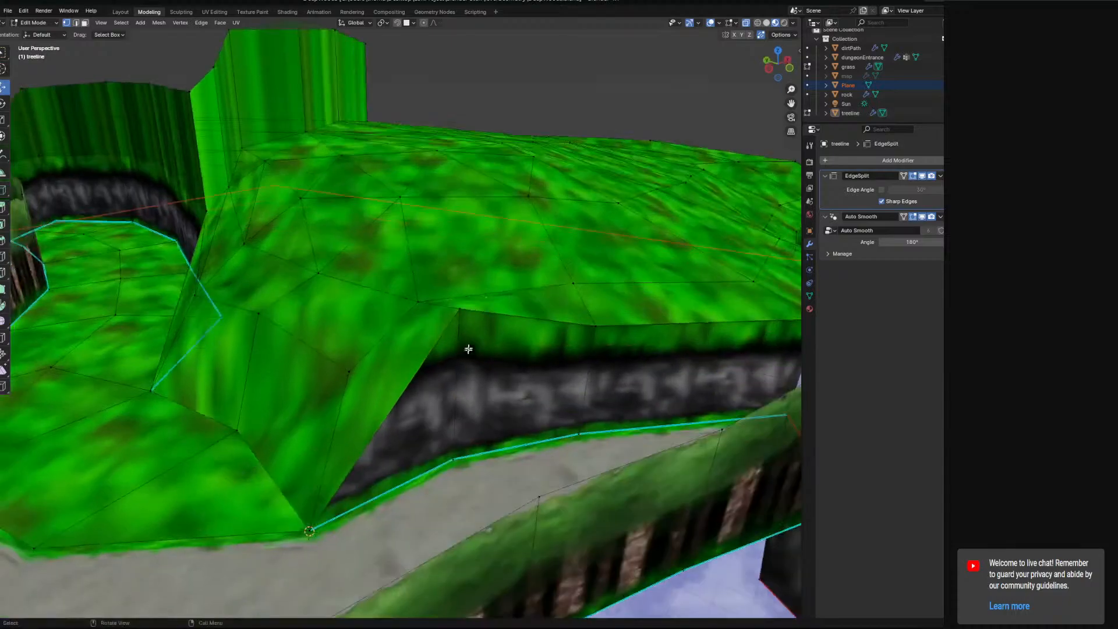
{"action": "right_click_drag", "start_coordinate": [448, 318], "coordinate": [460, 329], "text": "ctrl"}
{"action": "left_click_drag", "start_coordinate": [464, 274], "coordinate": [464, 334]}
{"action": "mouse_move", "coordinate": [464, 334]}
{"action": "middle_mouse_down"}
{"action": "mouse_move", "coordinate": [528, 348]}
{"action": "mouse_move", "coordinate": [435, 464]}
{"action": "middle_mouse_up"}
{"action": "middle_click_drag", "start_coordinate": [384, 431], "coordinate": [297, 347]}
{"action": "middle_click_drag", "start_coordinate": [240, 267], "coordinate": [308, 357]}
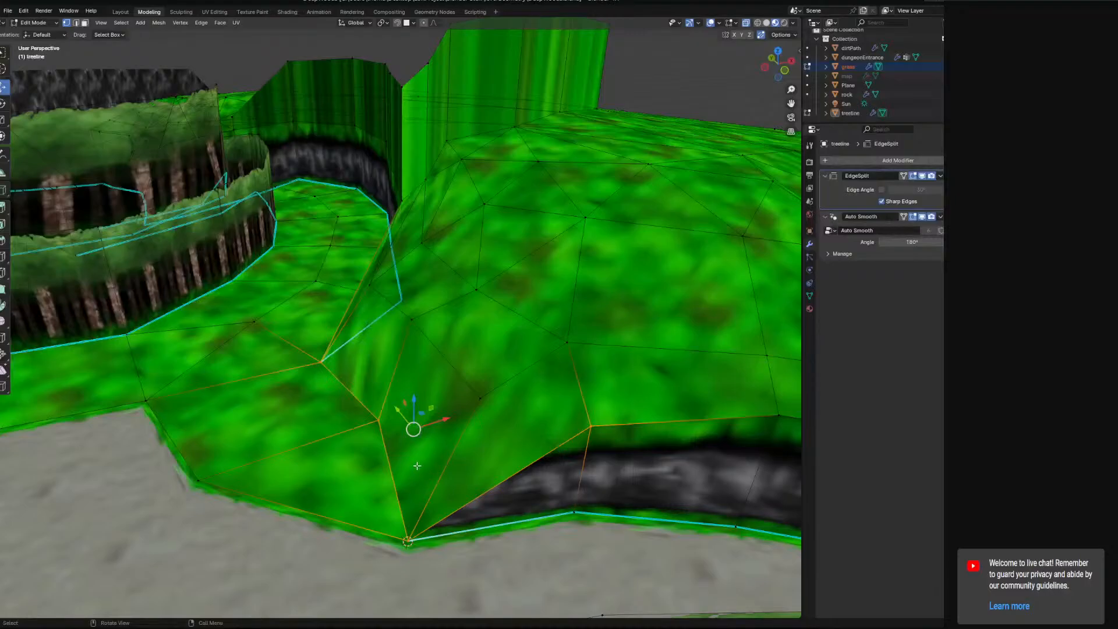
Try to raise the grass vertices along the base of the hill vertically, and undo the move
{"action": "left_click", "coordinate": [379, 418]}
{"action": "middle_click_drag", "start_coordinate": [379, 417], "coordinate": [338, 371]}
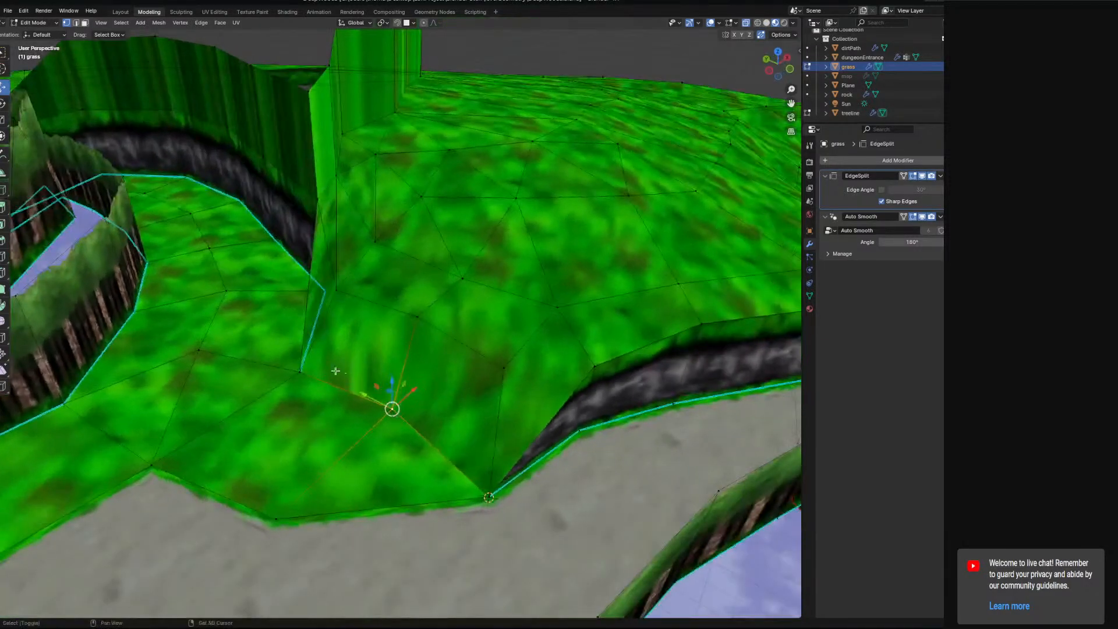
{"action": "middle_click_drag", "start_coordinate": [488, 498], "coordinate": [289, 446]}
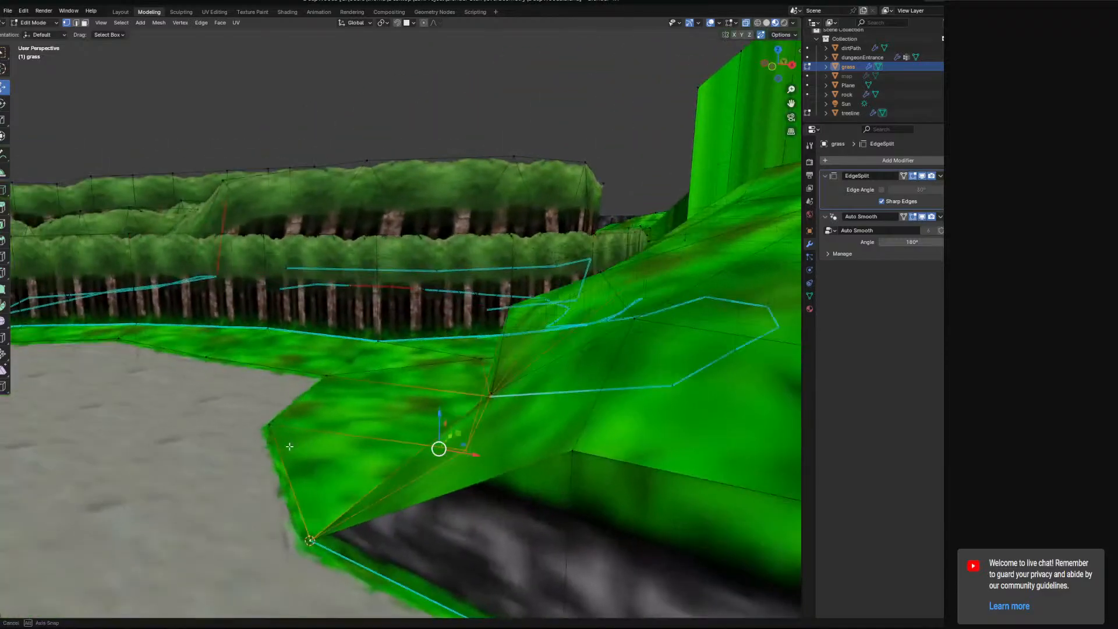
{"action": "left_click_drag", "start_coordinate": [438, 415], "coordinate": [439, 381]}
{"action": "key", "text": "ctrl+z"}
Add the dirtPath object to the selection and edit its mesh together with the grass
{"action": "left_click_drag", "start_coordinate": [296, 505], "coordinate": [368, 542], "text": "shift"}
{"action": "left_click", "coordinate": [33, 22]}
{"action": "left_click", "coordinate": [36, 32]}
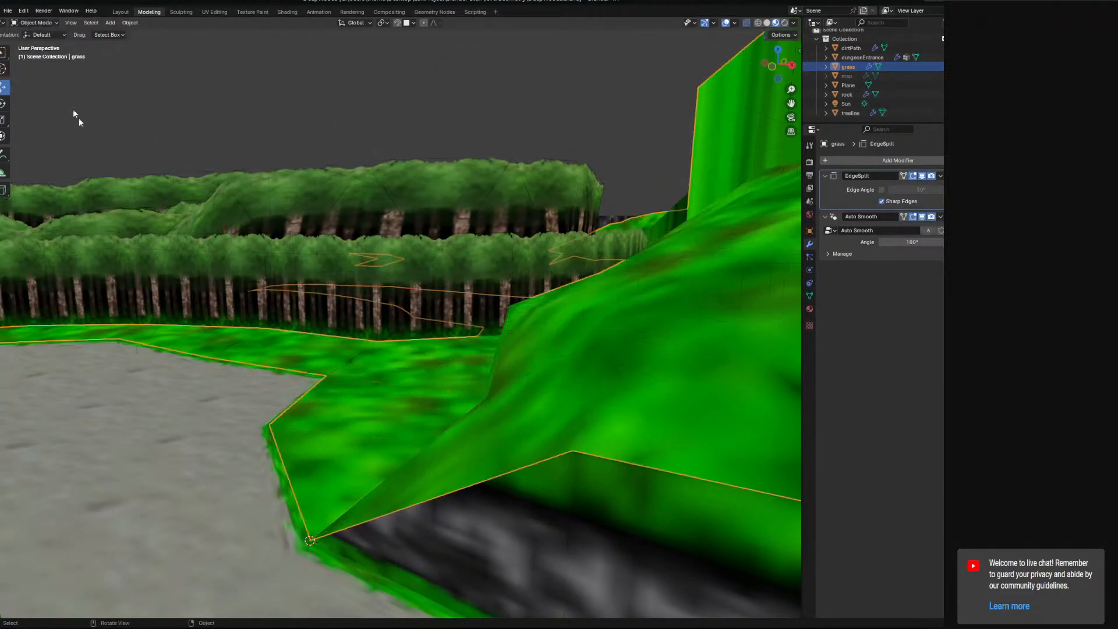
{"action": "left_click", "coordinate": [226, 478], "text": "shift"}
{"action": "left_click", "coordinate": [40, 23]}
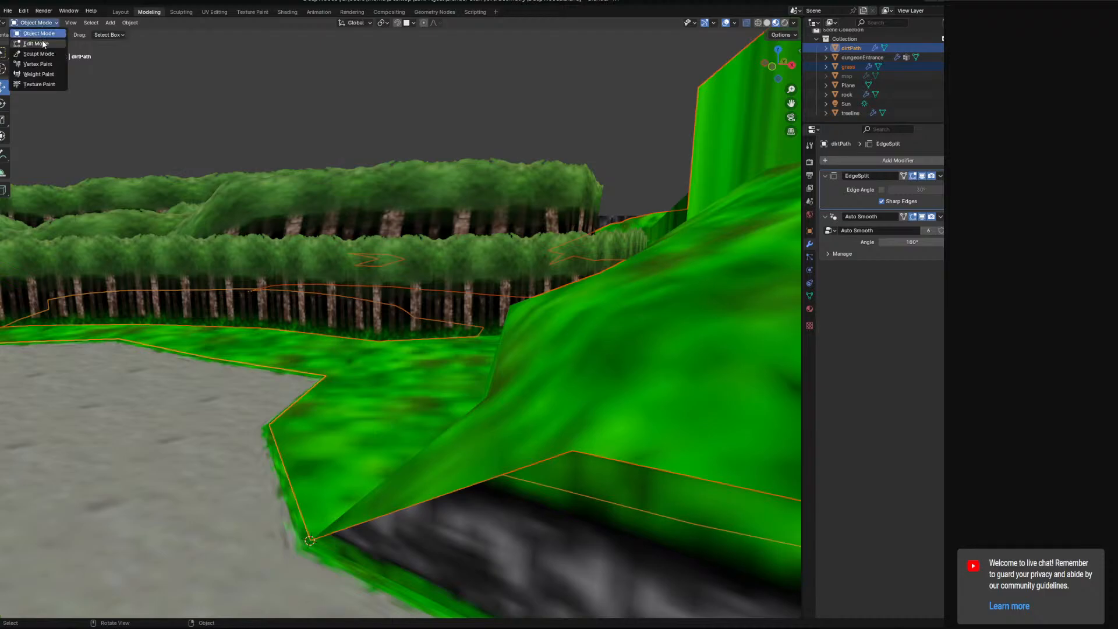
{"action": "left_click", "coordinate": [36, 43]}
Try to raise the selected hill base vertices vertically together with the adjoining dirt path vertex
{"action": "middle_click_drag", "start_coordinate": [336, 559], "coordinate": [482, 560]}
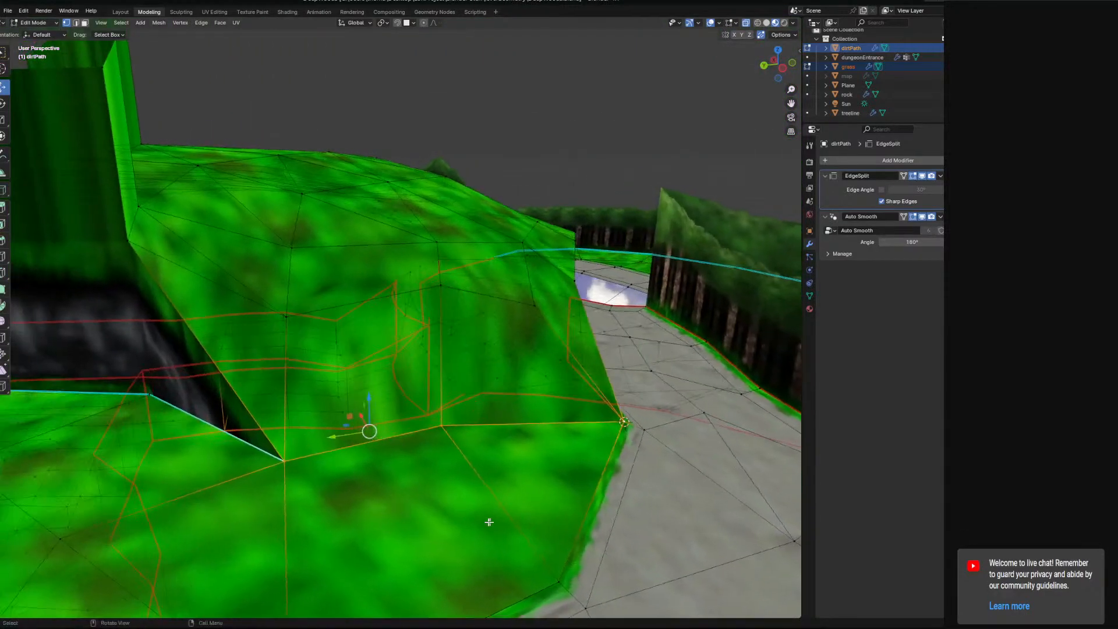
{"action": "middle_click_drag", "start_coordinate": [489, 523], "coordinate": [425, 418]}
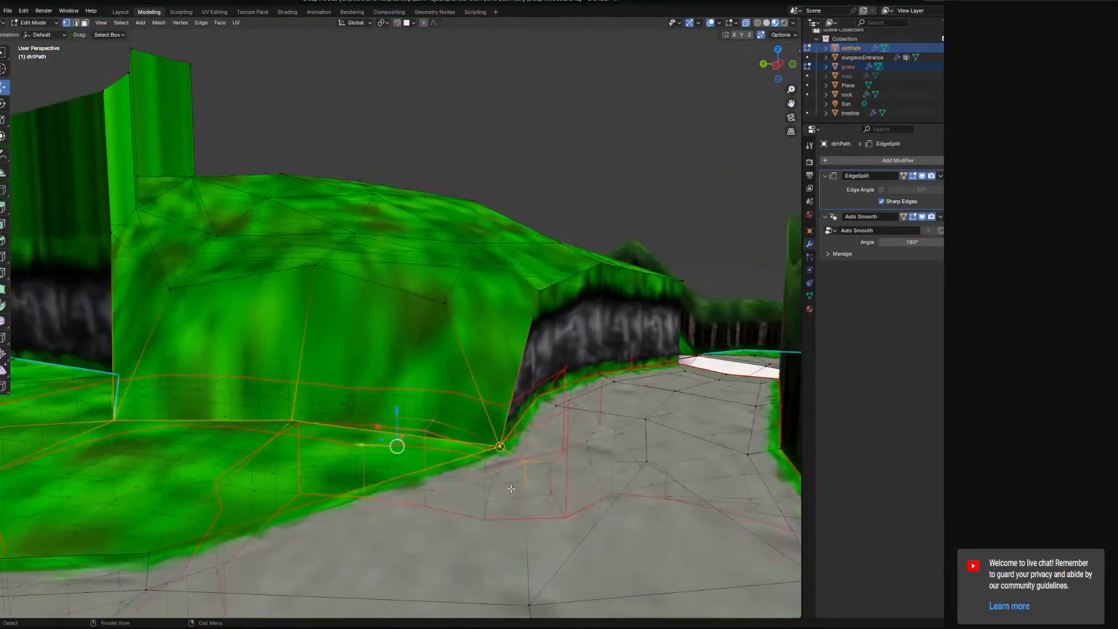
{"action": "middle_click_drag", "start_coordinate": [511, 488], "coordinate": [522, 482]}
{"action": "middle_click_drag", "start_coordinate": [389, 458], "coordinate": [395, 478]}
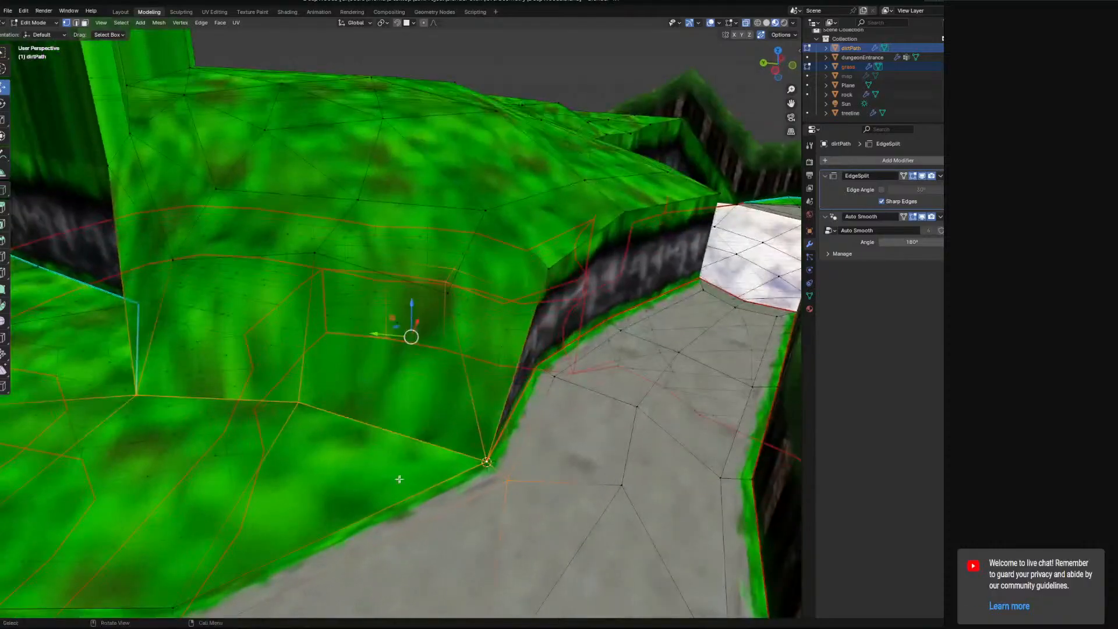
{"action": "middle_click_drag", "start_coordinate": [539, 506], "coordinate": [287, 520]}
{"action": "middle_click_drag", "start_coordinate": [496, 526], "coordinate": [358, 488]}
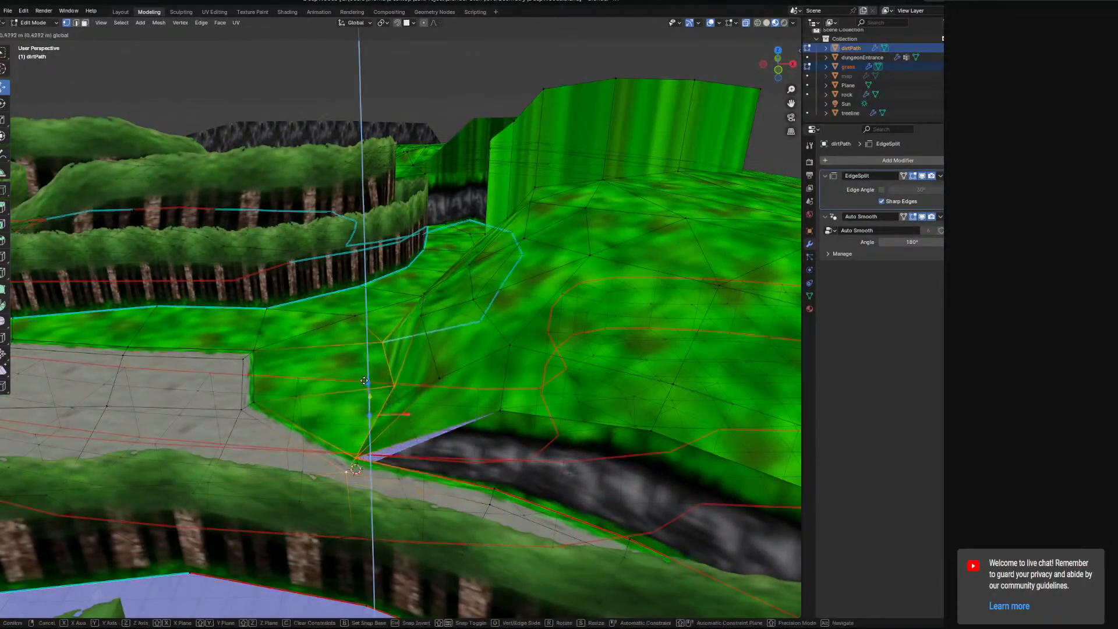
{"action": "left_click_drag", "start_coordinate": [353, 353], "coordinate": [354, 350]}
{"action": "middle_click_drag", "start_coordinate": [353, 350], "coordinate": [469, 325]}
Undo the latest vertex moves on the grass and dirt path
{"action": "left_click_drag", "start_coordinate": [479, 307], "coordinate": [479, 306]}
{"action": "middle_click_drag", "start_coordinate": [479, 306], "coordinate": [460, 95]}
{"action": "left_click", "coordinate": [376, 301]}
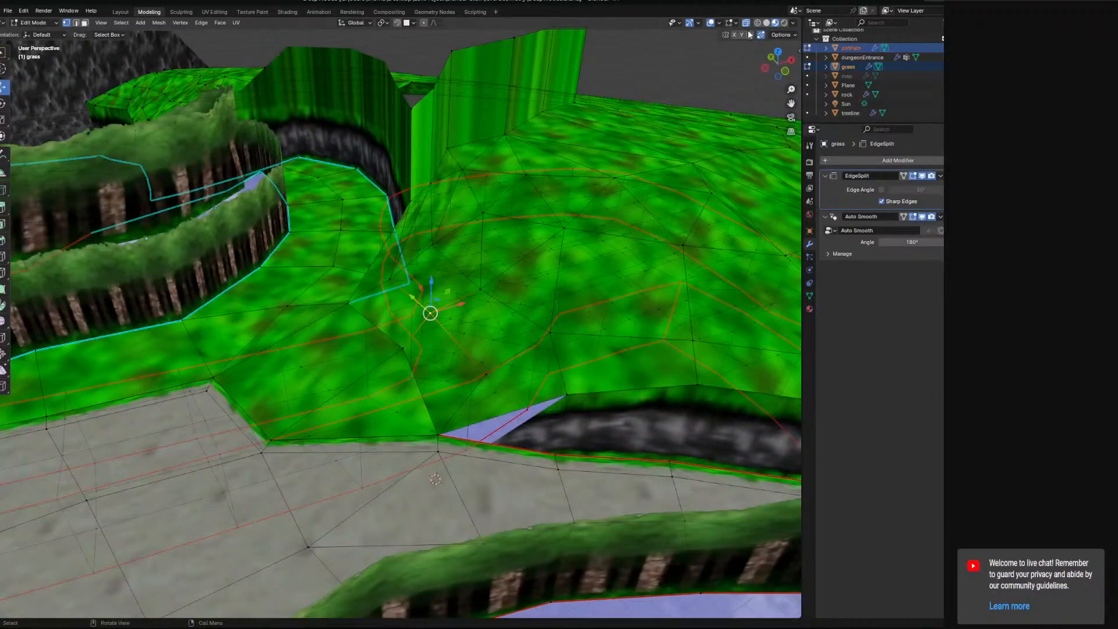
{"action": "middle_click_drag", "start_coordinate": [440, 326], "coordinate": [579, 500]}
{"action": "key", "text": "ctrl+z"}
{"action": "key", "text": "ctrl+z"}
{"action": "key", "text": "ctrl+z"}
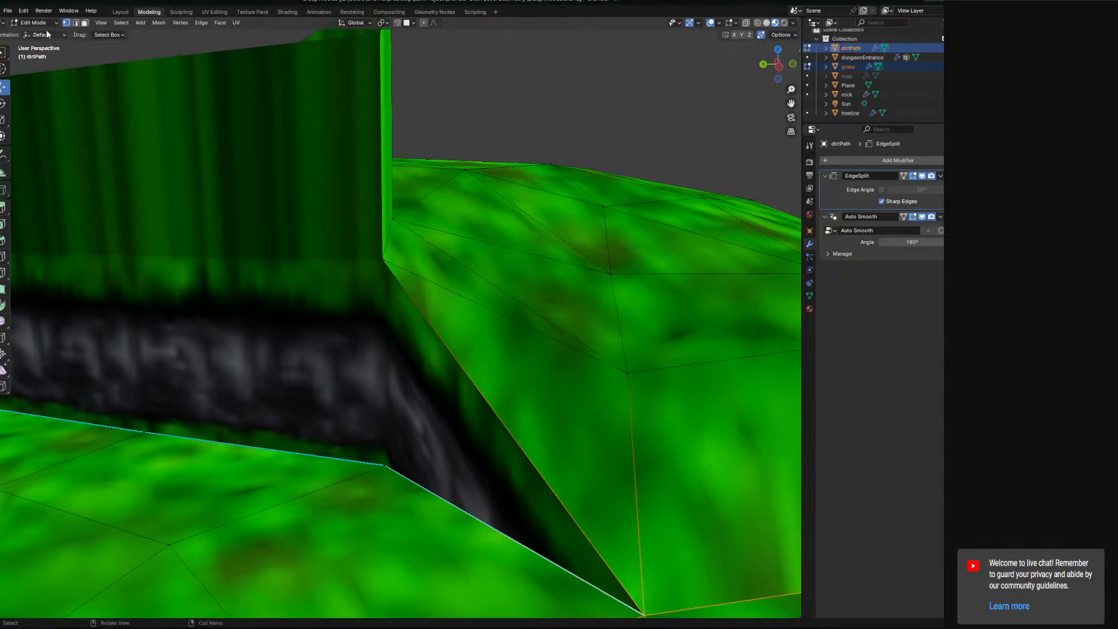
Add the treeline object to the selection and edit it together with the grass and dirtPath meshes
{"action": "left_click", "coordinate": [514, 522], "text": "shift"}
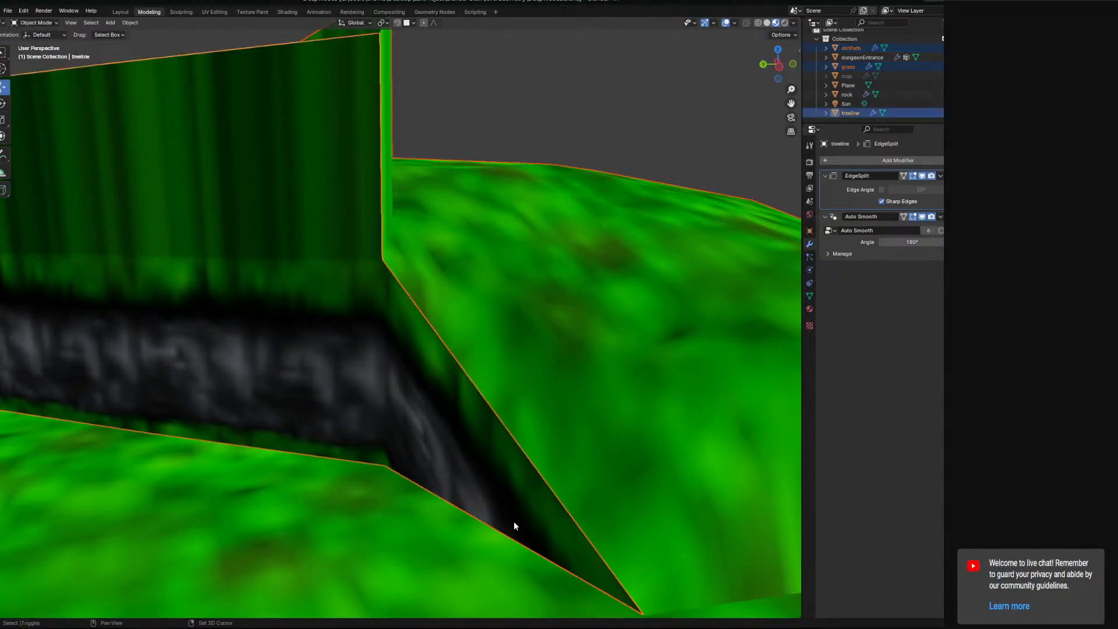
{"action": "scroll", "coordinate": [416, 437], "scroll_direction": "down", "scroll_amount": 2}
{"action": "middle_click_drag", "start_coordinate": [417, 437], "coordinate": [479, 448]}
{"action": "left_click", "coordinate": [42, 24]}
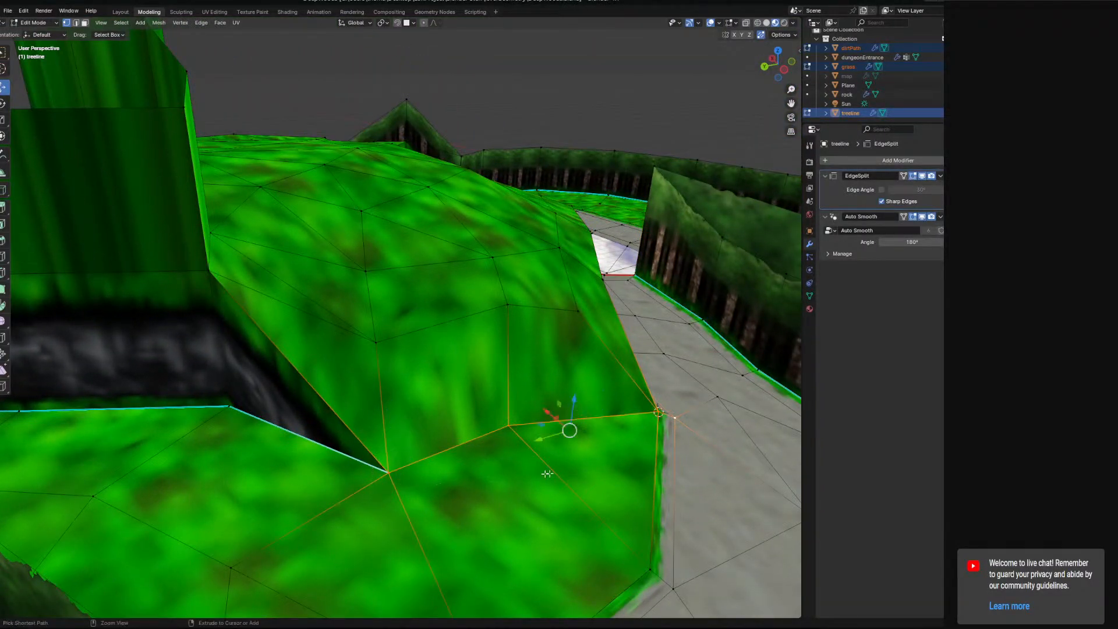
Raise the hill's base vertices slightly along the vertical axis together with the adjoining cliff and path vertices
{"action": "middle_click_drag", "start_coordinate": [529, 476], "coordinate": [536, 524]}
{"action": "key", "text": "g"}
{"action": "middle_click_drag", "start_coordinate": [502, 488], "coordinate": [477, 397]}
{"action": "left_click_drag", "start_coordinate": [553, 365], "coordinate": [552, 345]}
{"action": "middle_click_drag", "start_coordinate": [552, 345], "coordinate": [394, 343]}
Select and delete the row of three grass vertices midway up the hill's lower slope
{"action": "middle_click_drag", "start_coordinate": [301, 383], "coordinate": [353, 390]}
{"action": "middle_click_drag", "start_coordinate": [352, 306], "coordinate": [364, 261]}
{"action": "left_click", "coordinate": [339, 275]}
{"action": "left_click_drag", "start_coordinate": [364, 260], "coordinate": [381, 269]}
{"action": "middle_click_drag", "start_coordinate": [380, 269], "coordinate": [446, 356]}
{"action": "middle_click_drag", "start_coordinate": [471, 197], "coordinate": [389, 350]}
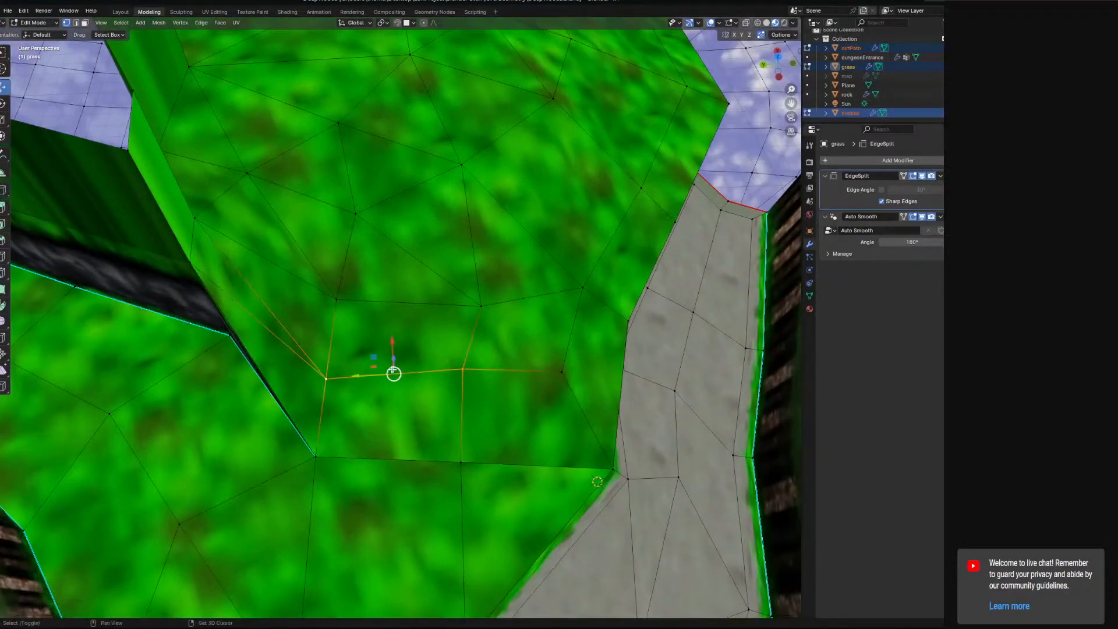
{"action": "right_click", "coordinate": [558, 371]}
{"action": "left_click", "coordinate": [553, 365]}
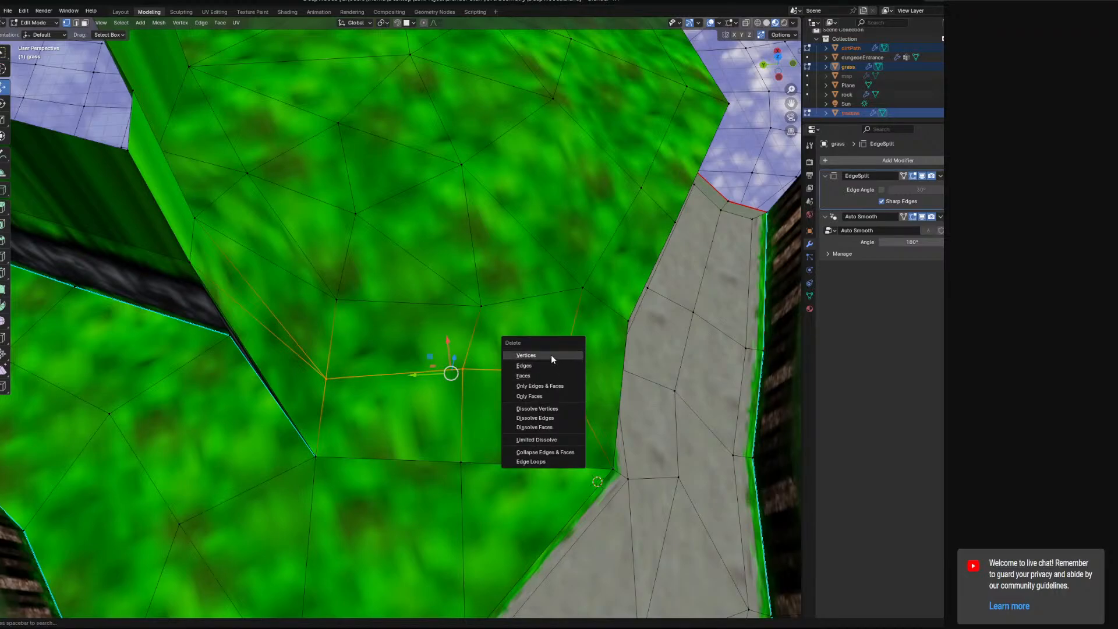
{"action": "left_click", "coordinate": [550, 355]}
Fill the cliff-side part of the hole in the hill slope with two new faces
{"action": "middle_click_drag", "start_coordinate": [550, 354], "coordinate": [381, 438]}
{"action": "key", "text": "f"}
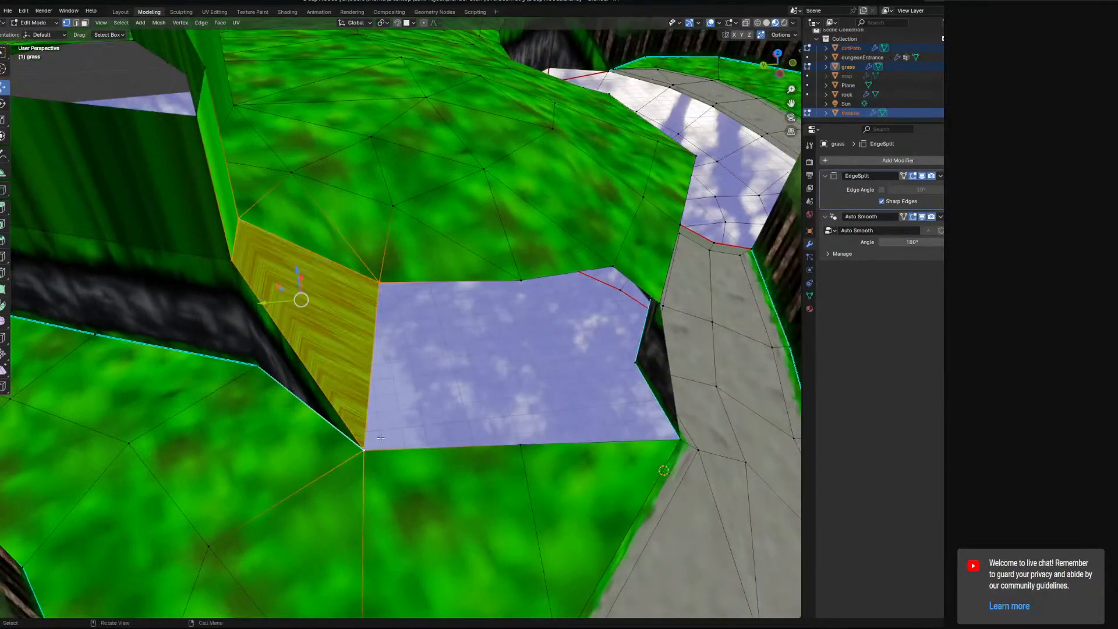
{"action": "left_click", "coordinate": [519, 279]}
{"action": "left_click", "coordinate": [518, 442], "text": "ctrl"}
{"action": "key", "text": "f"}
Fill the rest of the slope hole beside the dirt path with new faces
{"action": "middle_click_drag", "start_coordinate": [585, 424], "coordinate": [536, 415]}
{"action": "middle_click_drag", "start_coordinate": [608, 400], "coordinate": [534, 294]}
{"action": "left_click", "coordinate": [535, 298]}
{"action": "middle_click_drag", "start_coordinate": [520, 503], "coordinate": [420, 404]}
{"action": "left_click", "coordinate": [551, 459], "text": "ctrl"}
{"action": "key", "text": "f"}
{"action": "middle_click_drag", "start_coordinate": [489, 453], "coordinate": [443, 415]}
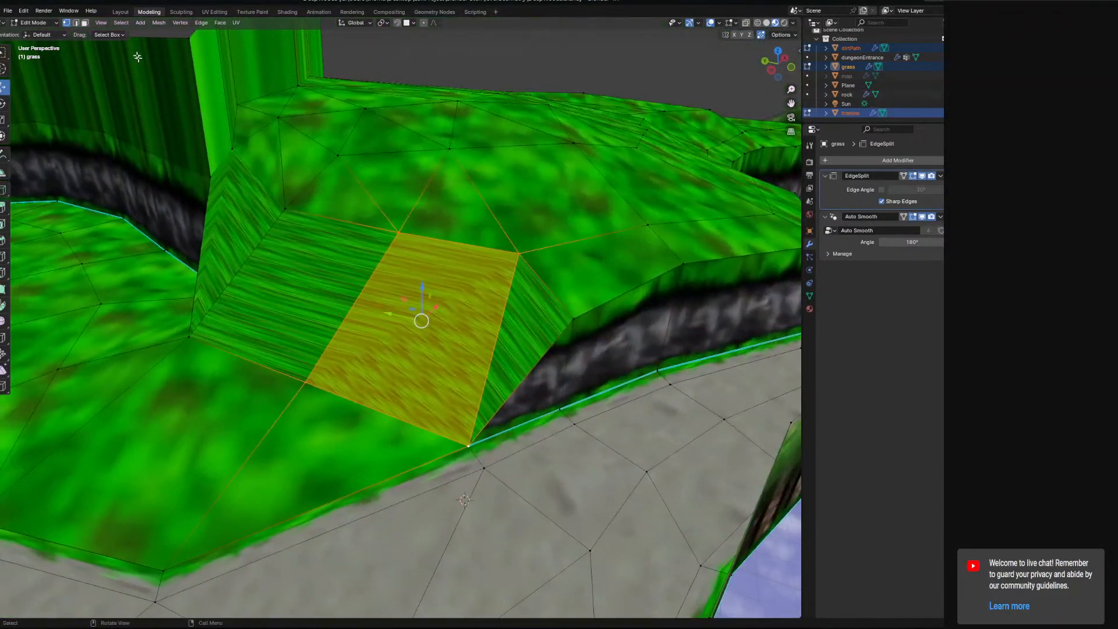
Use face selection to select the four newly filled faces on the grass slope
{"action": "left_click", "coordinate": [85, 23]}
{"action": "left_click", "coordinate": [234, 226]}
{"action": "left_click", "coordinate": [302, 291], "text": "shift"}
{"action": "left_click", "coordinate": [410, 349], "text": "shift"}
{"action": "left_click", "coordinate": [498, 359], "text": "shift"}
{"action": "middle_click_drag", "start_coordinate": [358, 407], "coordinate": [288, 388]}
Extend the face selection to the grass faces bordering the upper edge of the new slope
{"action": "left_click", "coordinate": [241, 223], "text": "shift"}
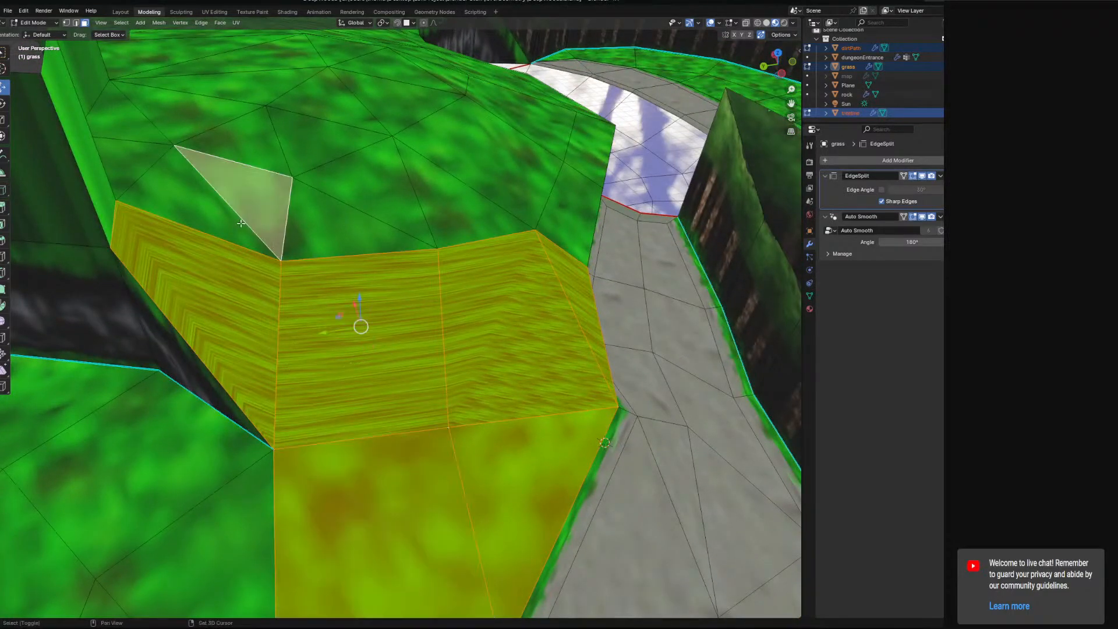
{"action": "left_click", "coordinate": [473, 245], "text": "shift"}
{"action": "left_click", "coordinate": [494, 200], "text": "shift"}
{"action": "left_click", "coordinate": [478, 227], "text": "shift"}
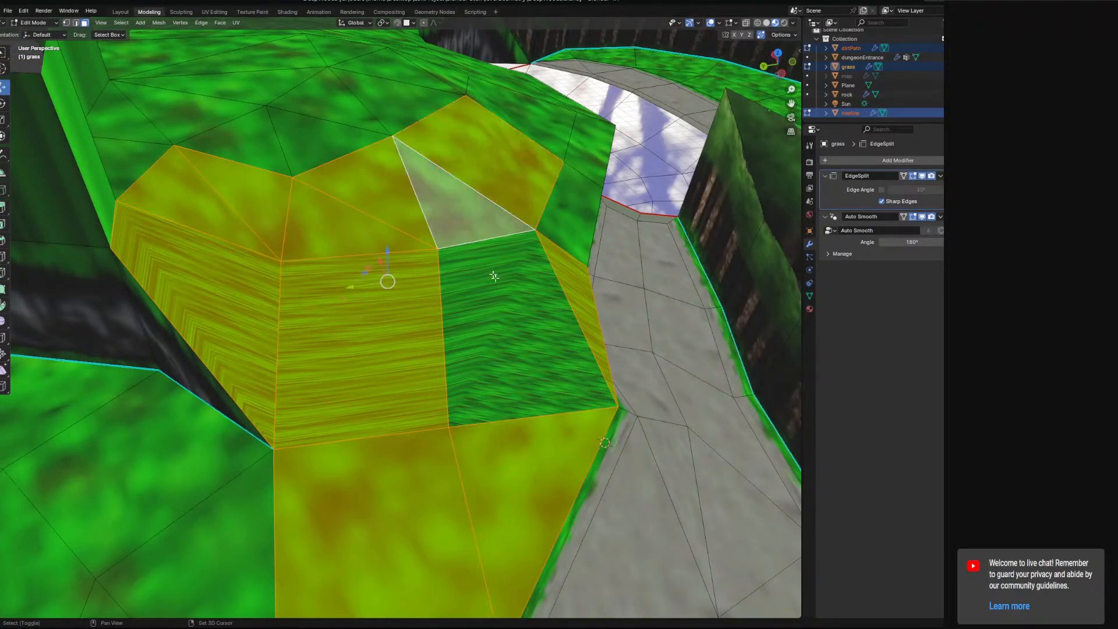
{"action": "left_click", "coordinate": [495, 274], "text": "shift"}
{"action": "left_click", "coordinate": [585, 227], "text": "shift"}
{"action": "middle_click_drag", "start_coordinate": [485, 362], "coordinate": [374, 287]}
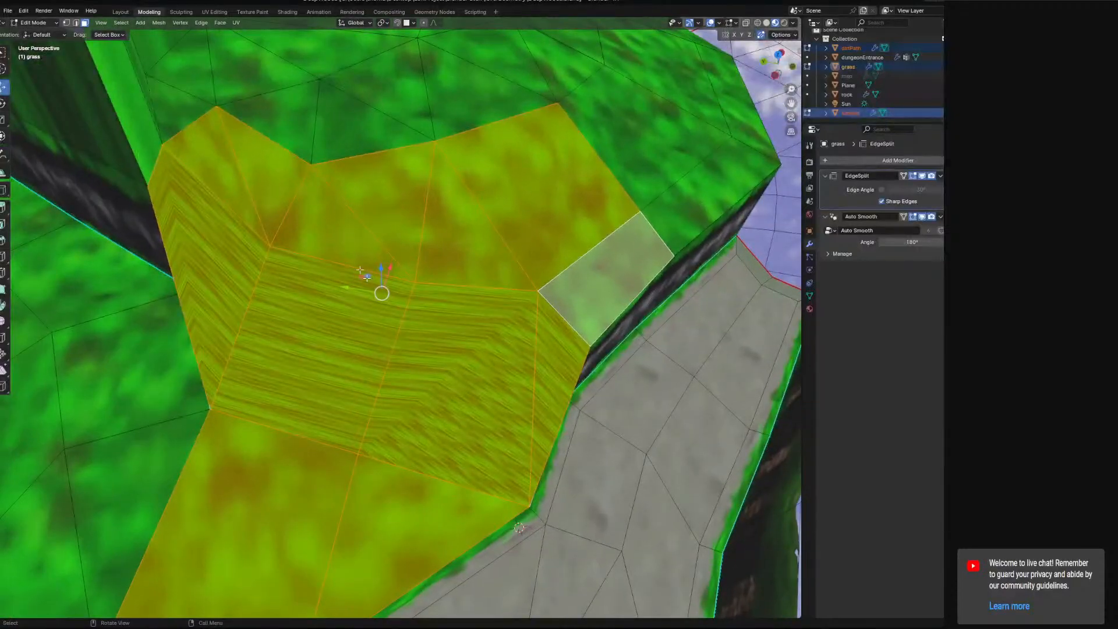
Examine the stretched grass texture on the new slope in the Texture Paint workspace
{"action": "left_click", "coordinate": [249, 13]}
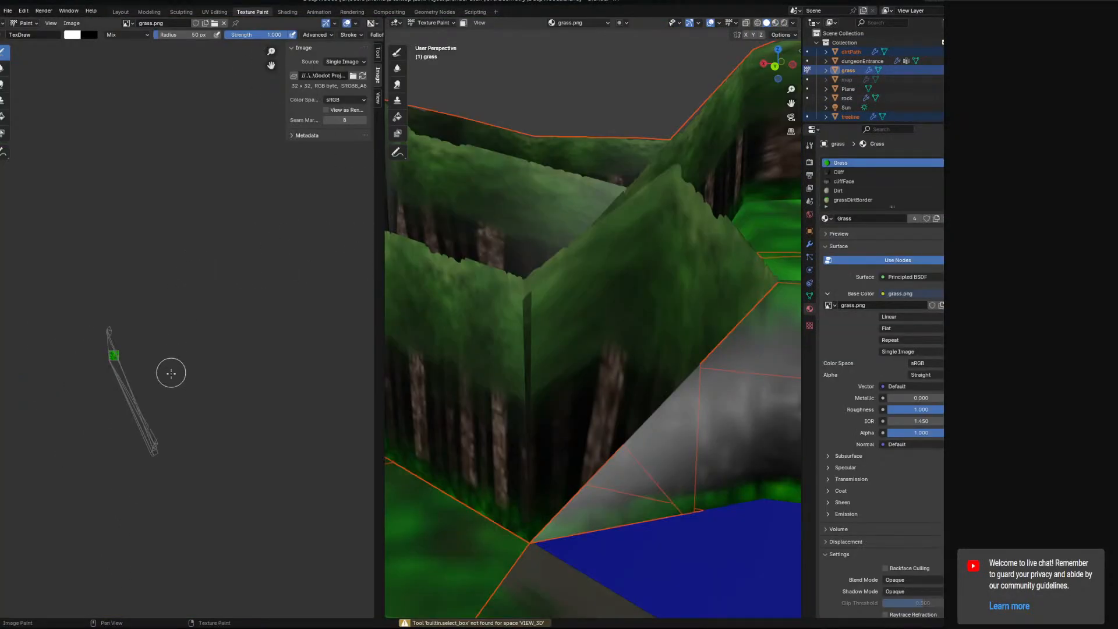
{"action": "scroll", "coordinate": [171, 361], "scroll_direction": "up", "scroll_amount": 2}
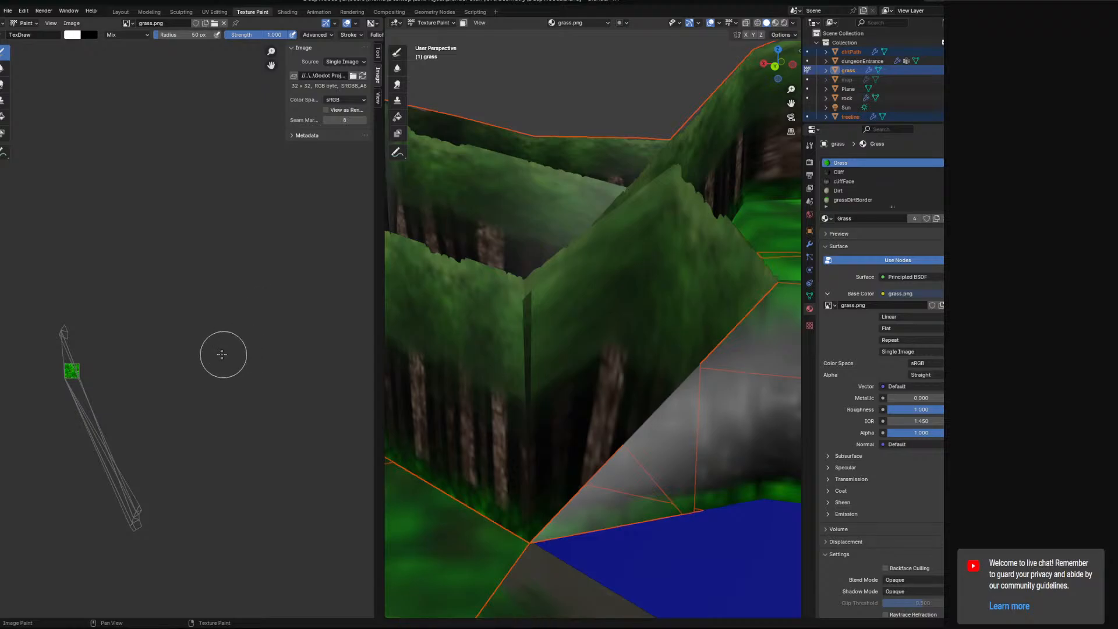
{"action": "middle_click_drag", "start_coordinate": [583, 279], "coordinate": [527, 349]}
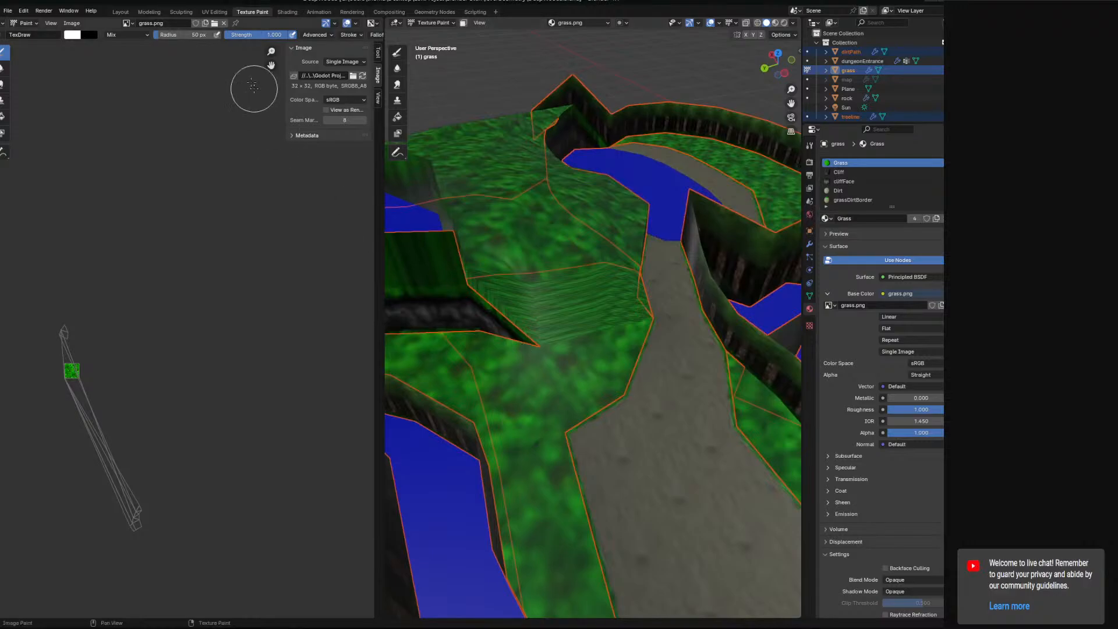
Examine the selected grass faces and their UV layout in the UV Editing workspace
{"action": "left_click", "coordinate": [216, 12]}
{"action": "middle_click_drag", "start_coordinate": [341, 449], "coordinate": [90, 262]}
{"action": "middle_click_drag", "start_coordinate": [227, 478], "coordinate": [96, 156]}
{"action": "middle_click_drag", "start_coordinate": [583, 302], "coordinate": [566, 344]}
{"action": "scroll", "coordinate": [566, 343], "scroll_direction": "down", "scroll_amount": 6}
{"action": "middle_click_drag", "start_coordinate": [683, 368], "coordinate": [642, 367]}
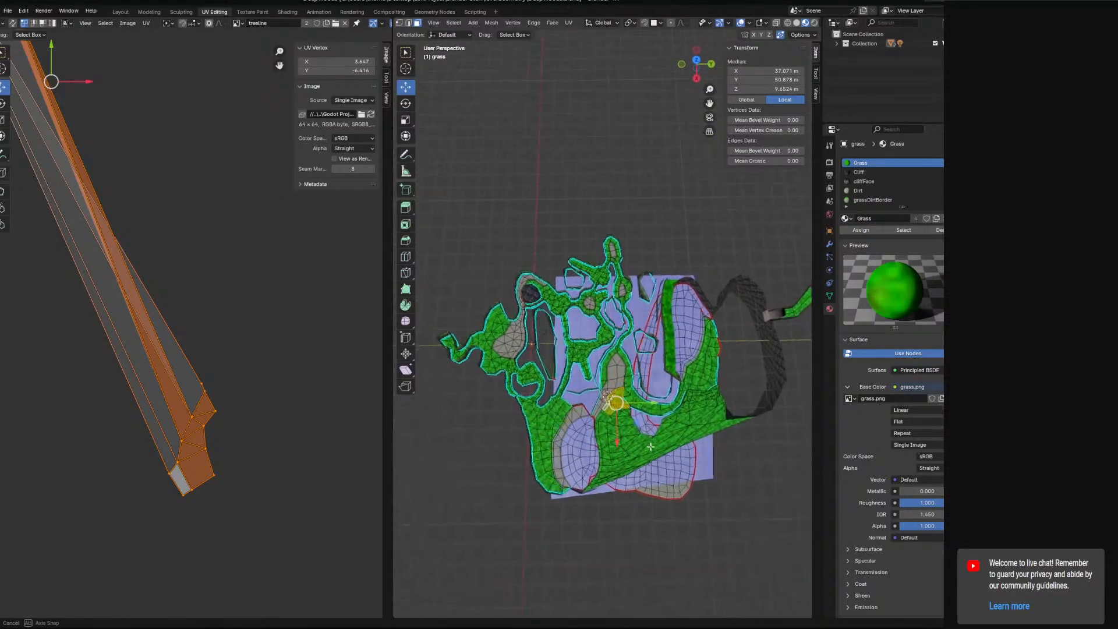
{"action": "scroll", "coordinate": [578, 396], "scroll_direction": "up", "scroll_amount": 5}
{"action": "middle_click_drag", "start_coordinate": [578, 395], "coordinate": [588, 424]}
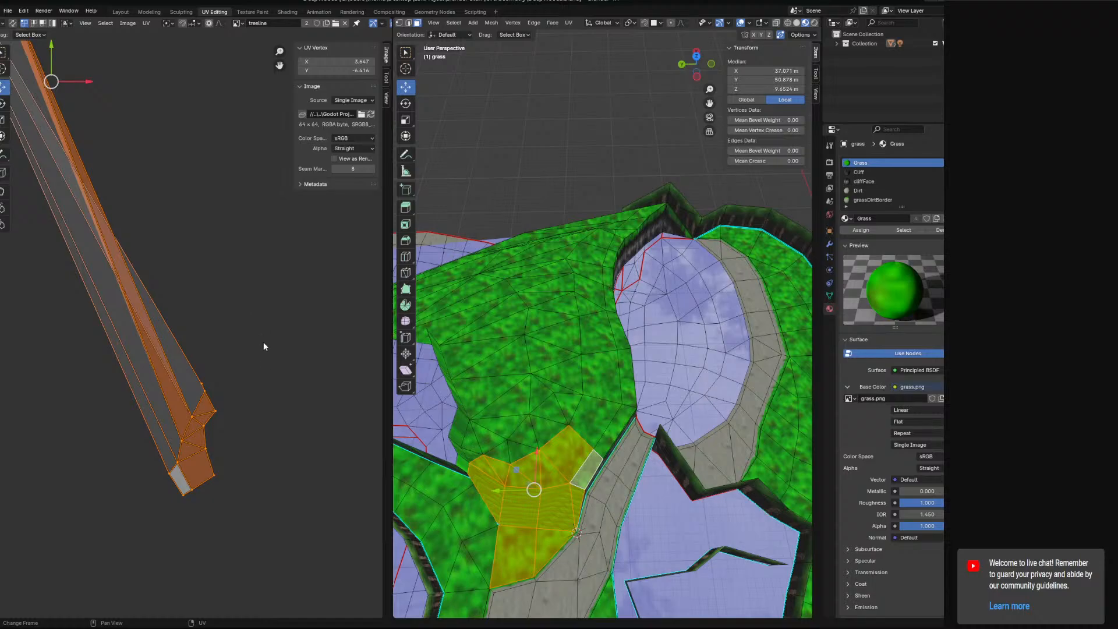
{"action": "middle_click_drag", "start_coordinate": [499, 425], "coordinate": [576, 456]}
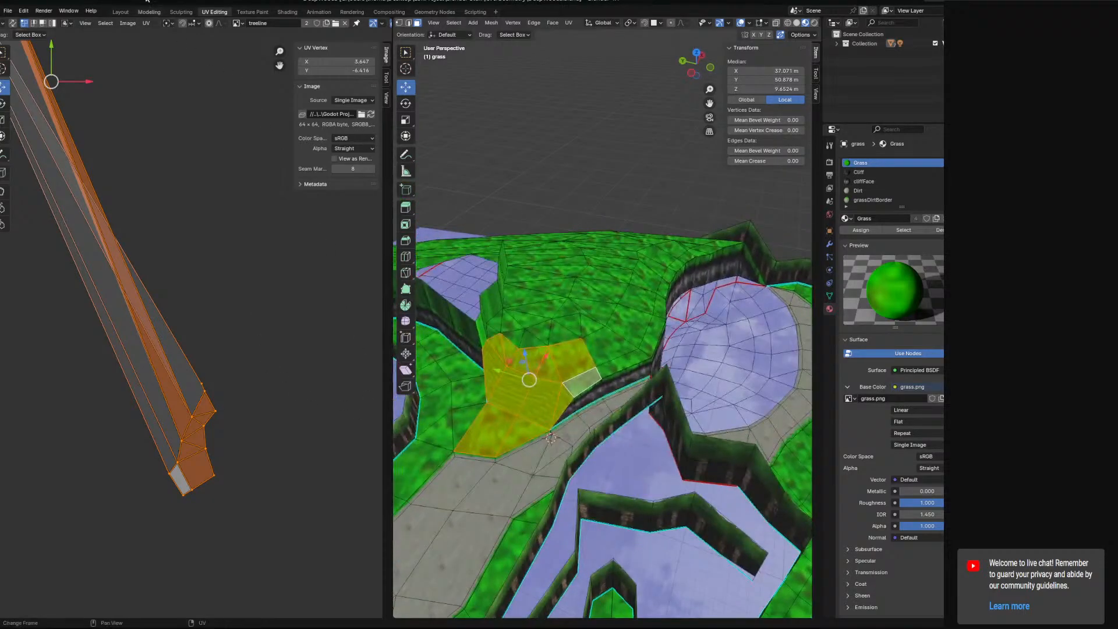
Return to the Layout workspace and inspect the hill and surrounding terrain
{"action": "left_click", "coordinate": [127, 11]}
{"action": "scroll", "coordinate": [348, 314], "scroll_direction": "down", "scroll_amount": 6}
{"action": "middle_click_drag", "start_coordinate": [352, 317], "coordinate": [340, 396], "text": "shift"}
{"action": "scroll", "coordinate": [372, 330], "scroll_direction": "down", "scroll_amount": 5}
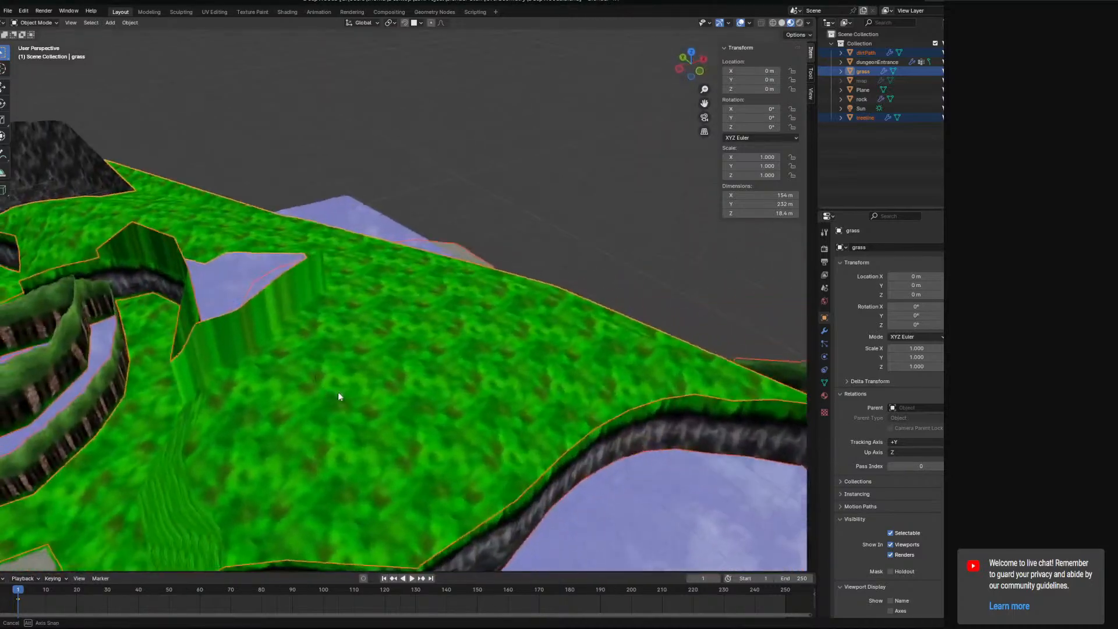
Enter Edit Mode on the grass object and select the striped slope face beside the cliff wall's corner
{"action": "middle_click_drag", "start_coordinate": [260, 312], "coordinate": [377, 315]}
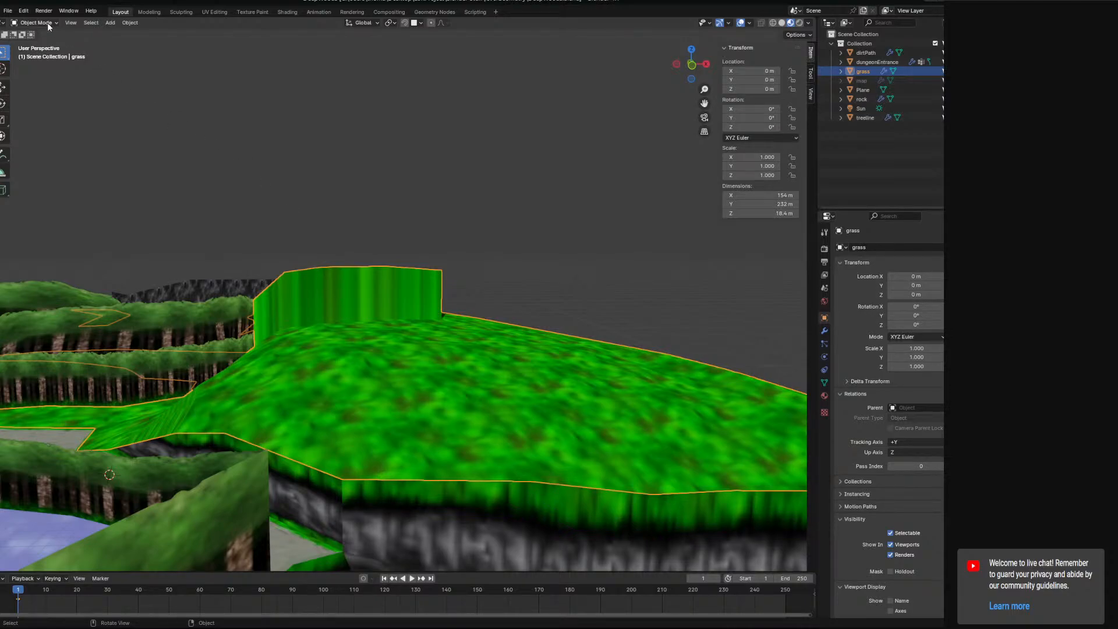
{"action": "left_click", "coordinate": [49, 46]}
{"action": "middle_click_drag", "start_coordinate": [197, 267], "coordinate": [408, 430]}
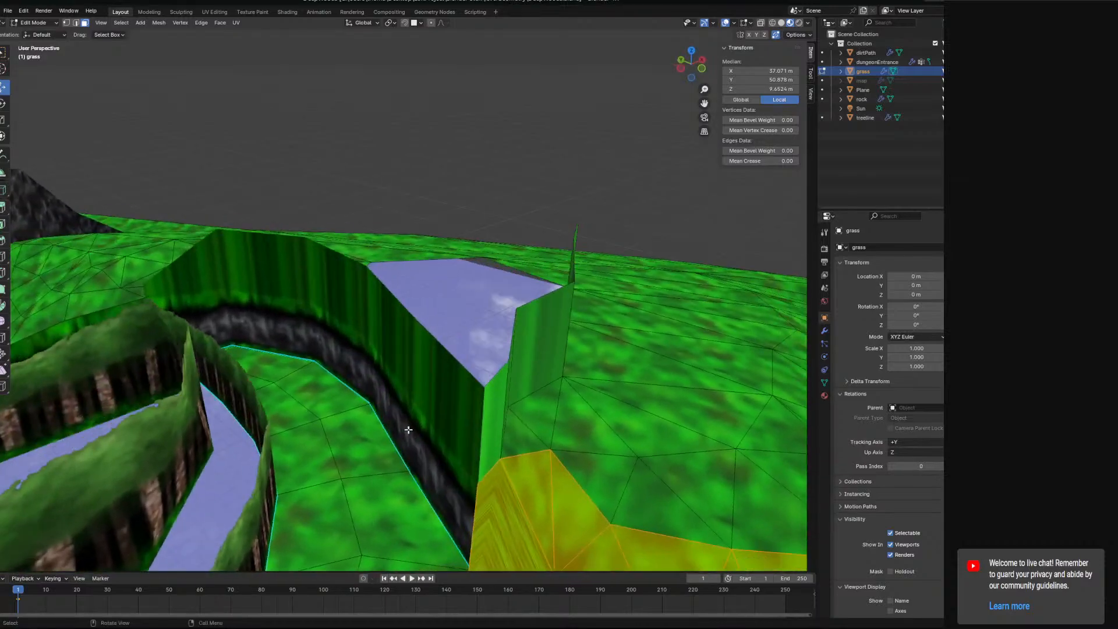
{"action": "middle_click_drag", "start_coordinate": [479, 421], "coordinate": [322, 327]}
{"action": "middle_click_drag", "start_coordinate": [549, 478], "coordinate": [499, 359], "text": "shift"}
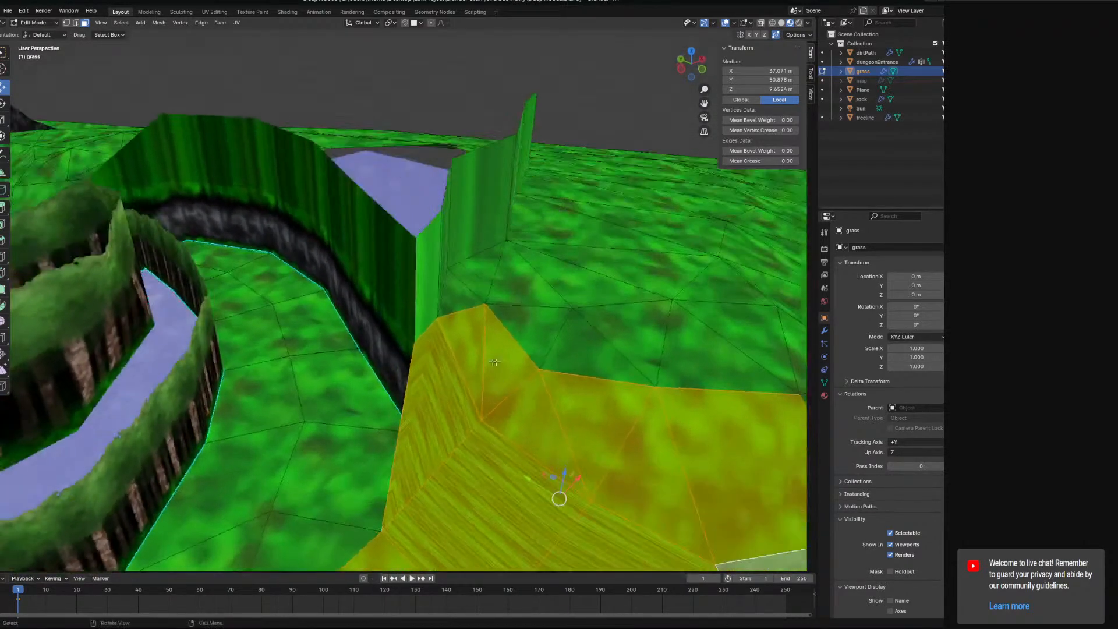
{"action": "left_click", "coordinate": [457, 367]}
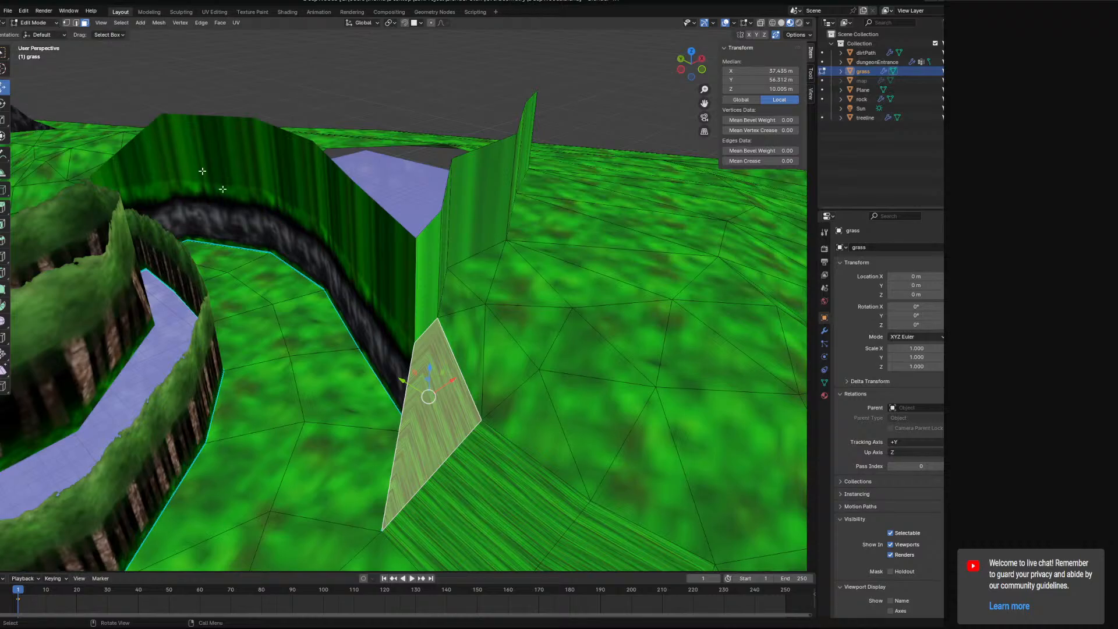
Merge the vertex at the slope's upper end into the neighbouring vertex at the grass wall's base, using At Last
{"action": "middle_click_drag", "start_coordinate": [456, 363], "coordinate": [431, 378]}
{"action": "left_click", "coordinate": [67, 23]}
{"action": "middle_click_drag", "start_coordinate": [417, 302], "coordinate": [417, 333]}
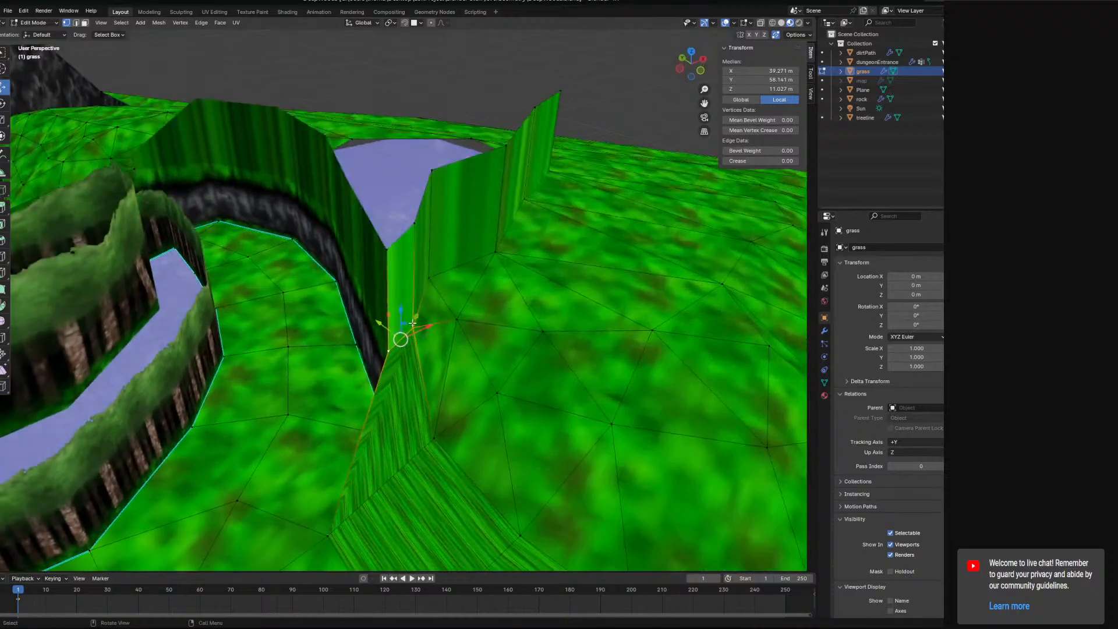
{"action": "right_click", "coordinate": [417, 334]}
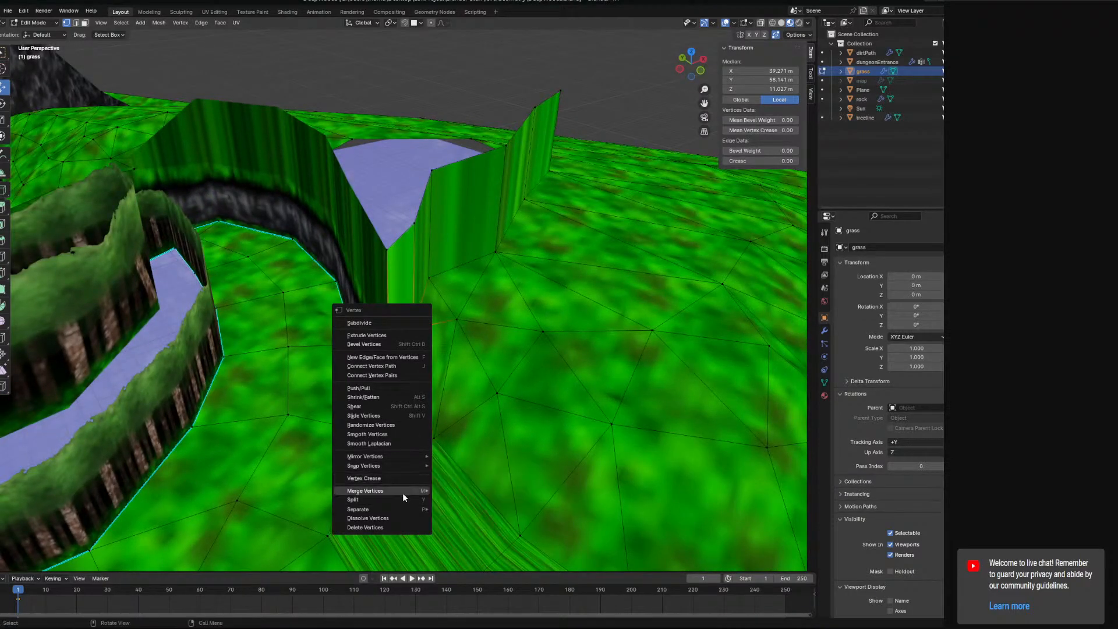
{"action": "mouse_move", "coordinate": [579, 373]}
{"action": "middle_mouse_down"}
{"action": "mouse_move", "coordinate": [571, 414]}
{"action": "mouse_move", "coordinate": [594, 357]}
{"action": "mouse_move", "coordinate": [628, 355]}
{"action": "mouse_move", "coordinate": [619, 372]}
{"action": "mouse_move", "coordinate": [524, 369]}
{"action": "mouse_move", "coordinate": [570, 377]}
{"action": "middle_mouse_up"}
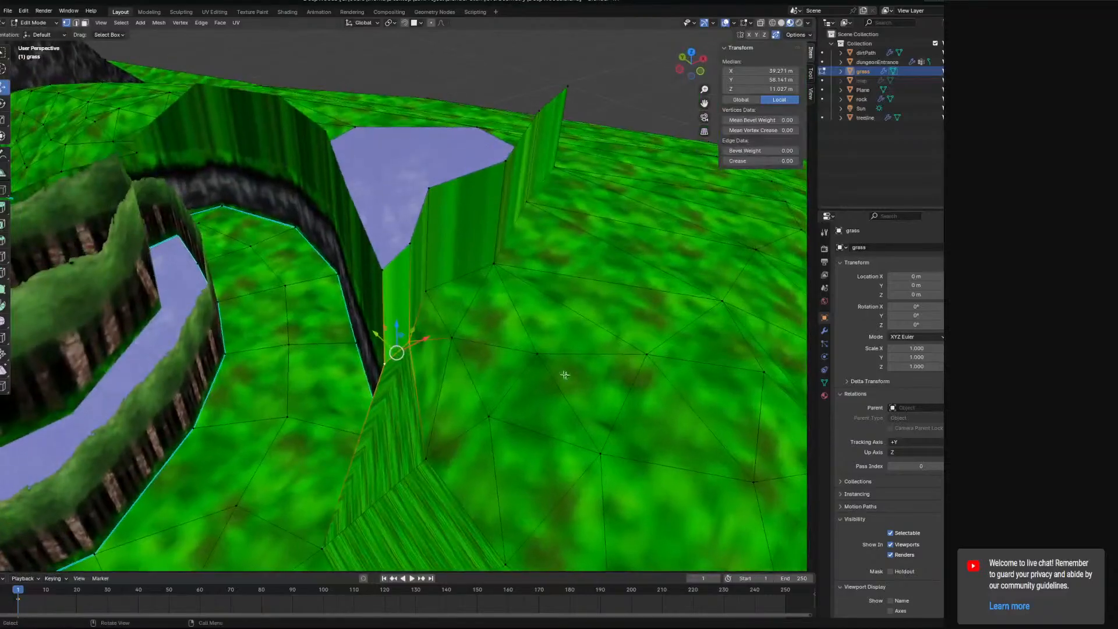
{"action": "middle_click_drag", "start_coordinate": [405, 371], "coordinate": [438, 376]}
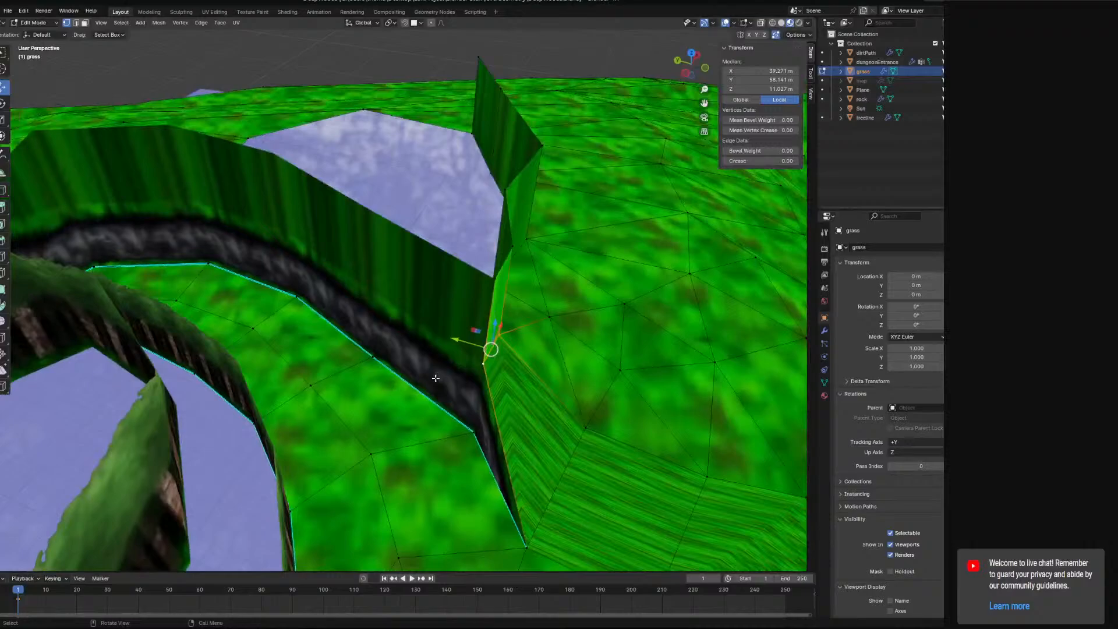
{"action": "middle_click_drag", "start_coordinate": [472, 365], "coordinate": [368, 387]}
{"action": "left_click", "coordinate": [368, 387]}
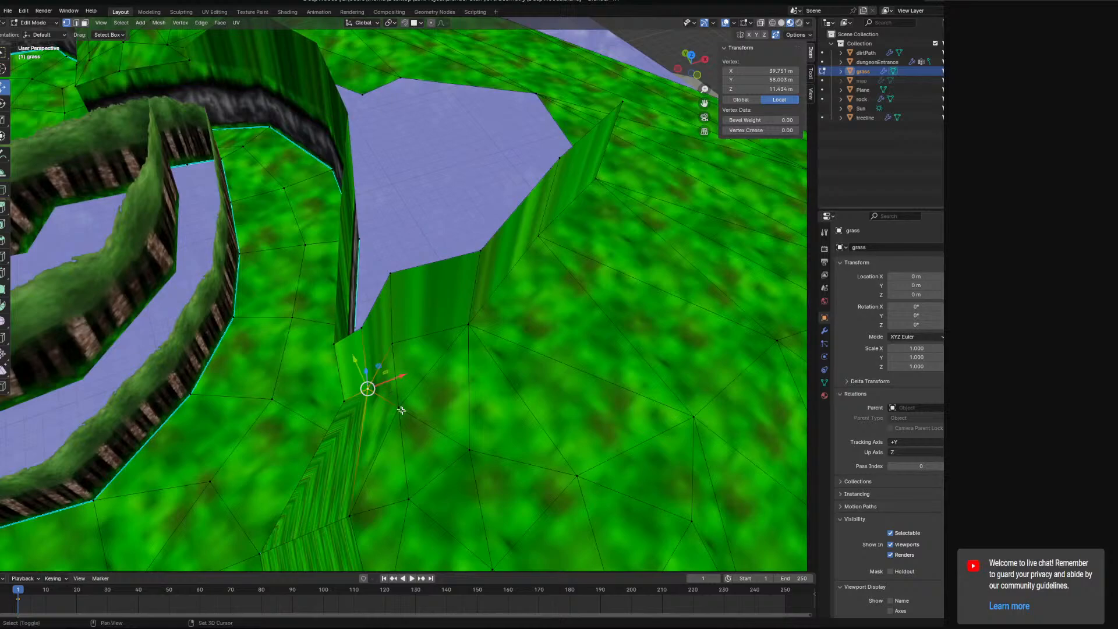
{"action": "right_click", "coordinate": [392, 348]}
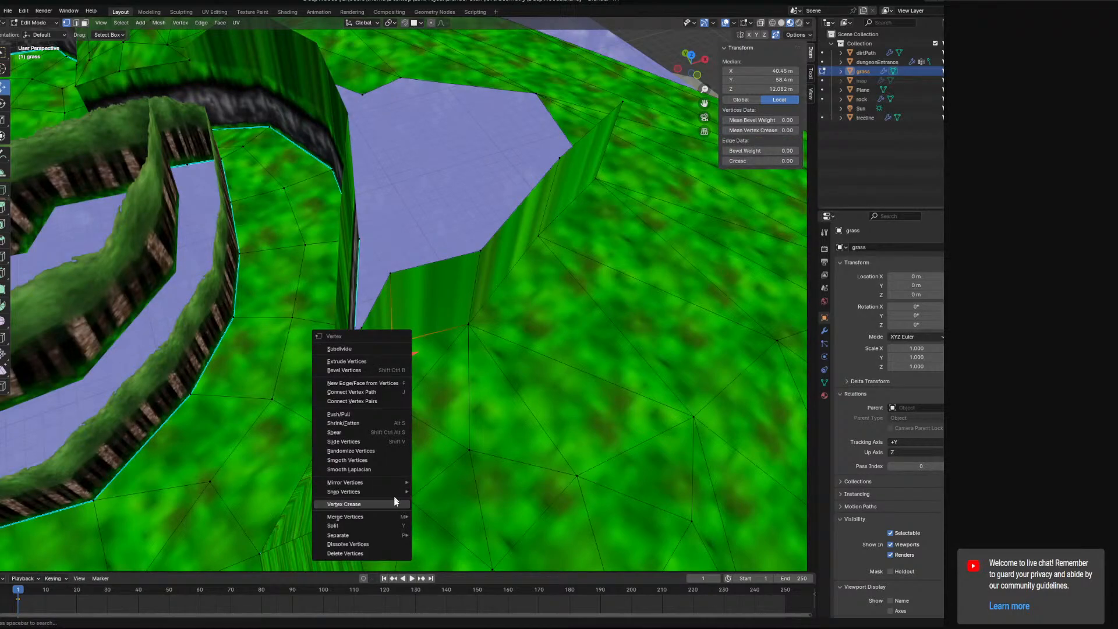
{"action": "mouse_move", "coordinate": [393, 516]}
{"action": "left_click", "coordinate": [442, 558]}
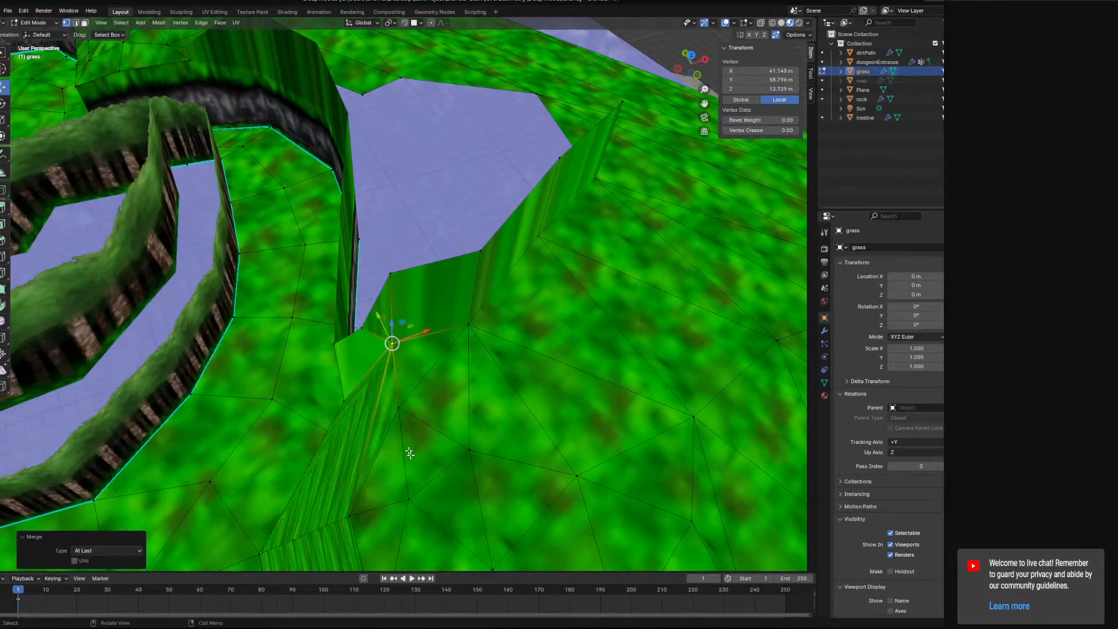
{"action": "left_click", "coordinate": [390, 273], "text": "shift"}
{"action": "right_click", "coordinate": [395, 266]}
{"action": "mouse_move", "coordinate": [394, 266]}
{"action": "middle_click_drag", "start_coordinate": [441, 307], "coordinate": [463, 335]}
Bring the treeline object into Edit Mode together with the grass object
{"action": "left_click", "coordinate": [342, 227]}
{"action": "middle_click_drag", "start_coordinate": [343, 227], "coordinate": [397, 289]}
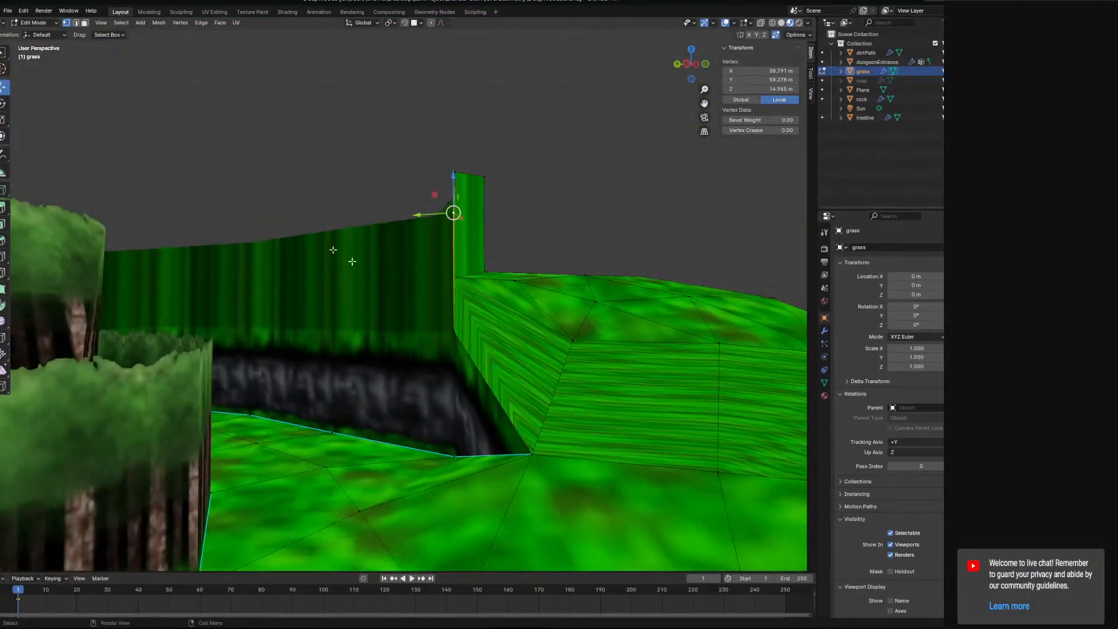
{"action": "left_click", "coordinate": [35, 22]}
{"action": "left_click", "coordinate": [39, 34]}
{"action": "left_click", "coordinate": [404, 374]}
{"action": "left_click", "coordinate": [35, 22]}
{"action": "left_click", "coordinate": [48, 43]}
Pick out the vertices at the corner where the cliff wall meets the grass wall and slope
{"action": "middle_click_drag", "start_coordinate": [483, 337], "coordinate": [435, 349]}
{"action": "left_click", "coordinate": [432, 346]}
{"action": "left_click", "coordinate": [431, 233]}
{"action": "middle_click_drag", "start_coordinate": [466, 244], "coordinate": [375, 278]}
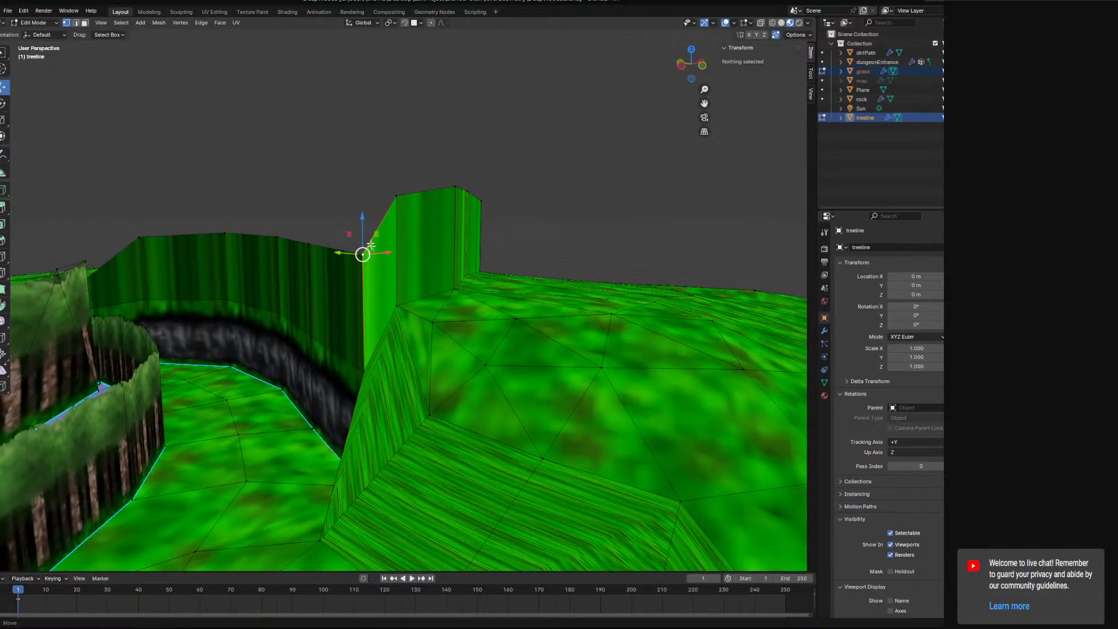
{"action": "left_click", "coordinate": [365, 253], "text": "ctrl"}
{"action": "left_click", "coordinate": [365, 371], "text": "ctrl"}
{"action": "middle_click_drag", "start_coordinate": [410, 392], "coordinate": [430, 368]}
{"action": "left_click_drag", "start_coordinate": [394, 258], "coordinate": [386, 208]}
{"action": "middle_click_drag", "start_coordinate": [410, 283], "coordinate": [301, 282]}
{"action": "left_click", "coordinate": [365, 254]}
{"action": "left_click", "coordinate": [391, 397]}
{"action": "left_click", "coordinate": [389, 339], "text": "shift"}
{"action": "middle_click_drag", "start_coordinate": [389, 339], "coordinate": [392, 408]}
{"action": "left_click_drag", "start_coordinate": [414, 386], "coordinate": [429, 400]}
{"action": "middle_click_drag", "start_coordinate": [475, 445], "coordinate": [460, 407]}
Select the long edges bordering the striped slope face beside the cliff wall
{"action": "left_click", "coordinate": [85, 23]}
{"action": "left_click", "coordinate": [407, 443]}
{"action": "middle_click_drag", "start_coordinate": [408, 442], "coordinate": [376, 306]}
{"action": "key", "text": "2"}
{"action": "middle_click_drag", "start_coordinate": [320, 371], "coordinate": [338, 353]}
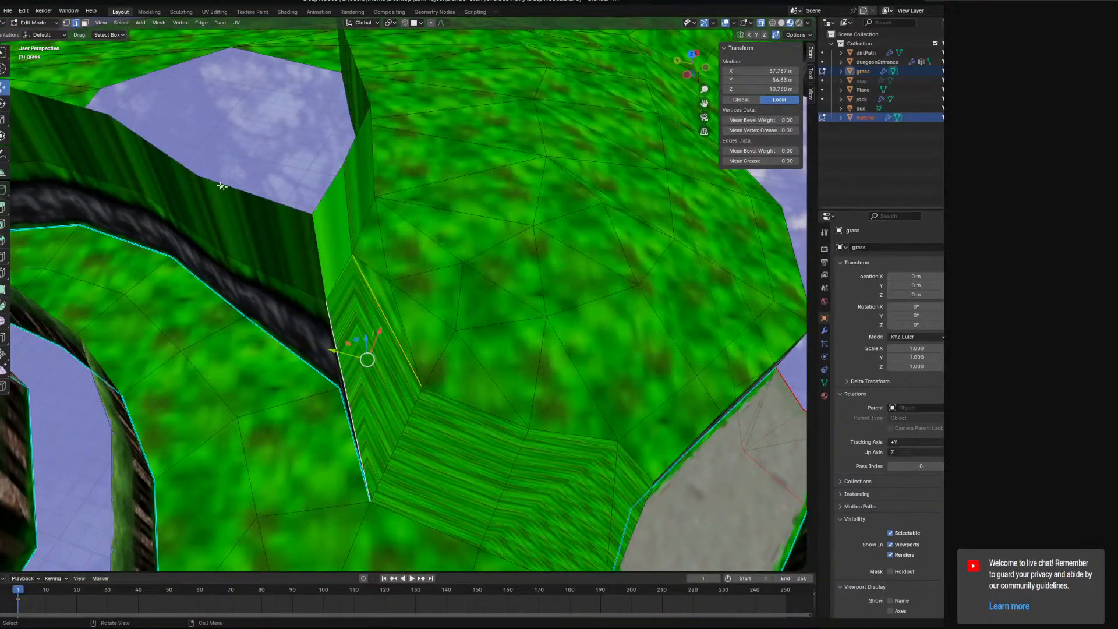
{"action": "right_click", "coordinate": [384, 307]}
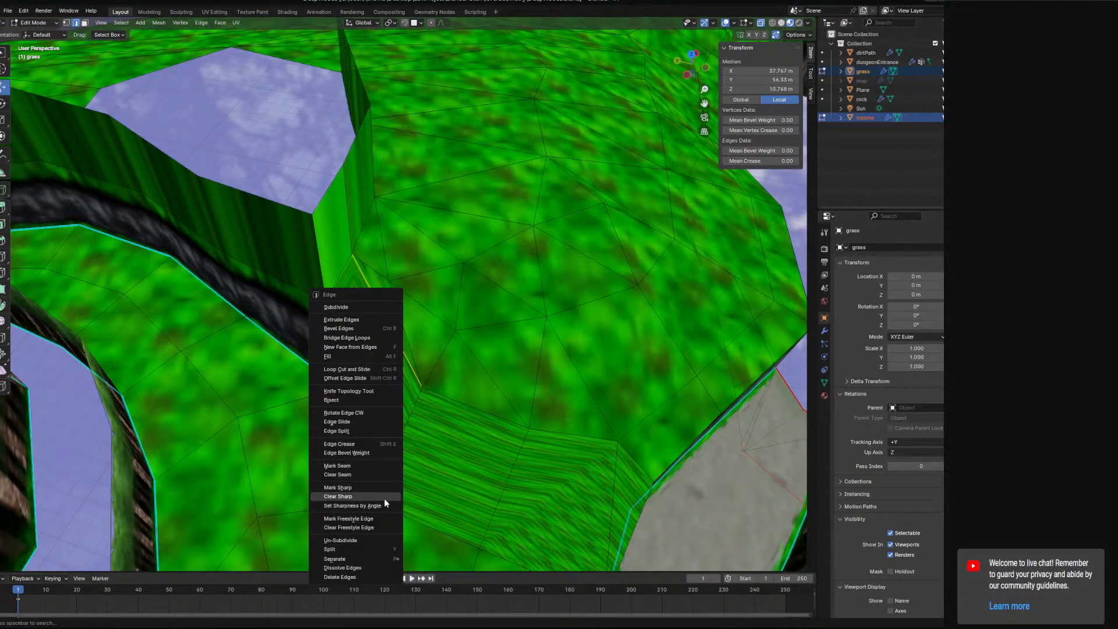
{"action": "left_click", "coordinate": [439, 357]}
{"action": "left_click", "coordinate": [407, 360]}
{"action": "mouse_move", "coordinate": [410, 366]}
{"action": "middle_mouse_down"}
{"action": "mouse_move", "coordinate": [434, 347]}
{"action": "mouse_move", "coordinate": [436, 320]}
{"action": "mouse_move", "coordinate": [390, 361]}
{"action": "middle_mouse_up"}
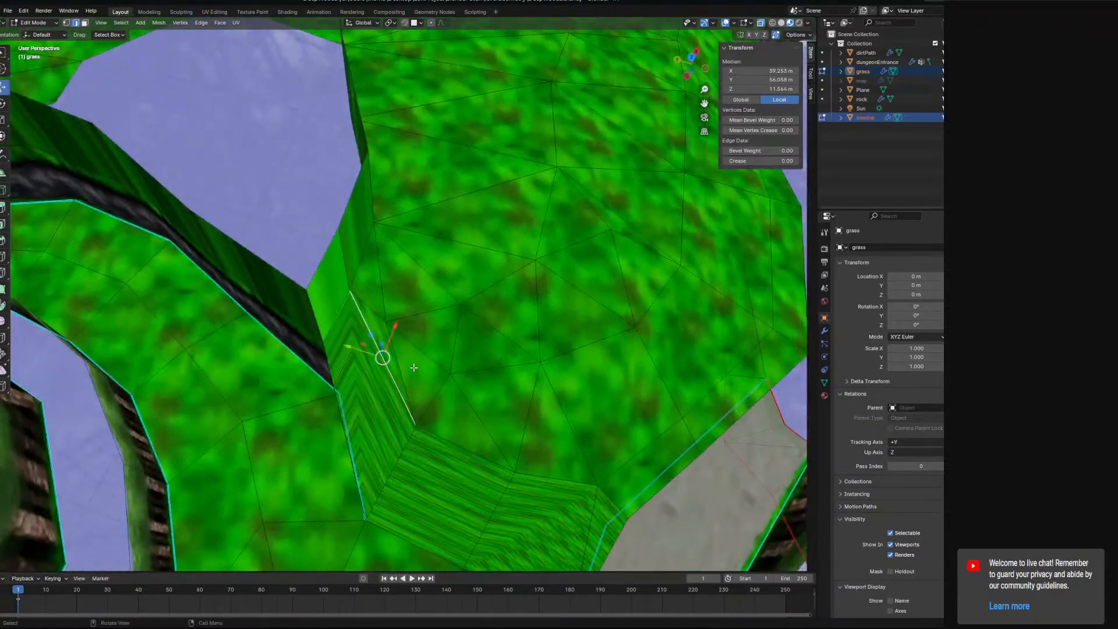
{"action": "right_click", "coordinate": [390, 361]}
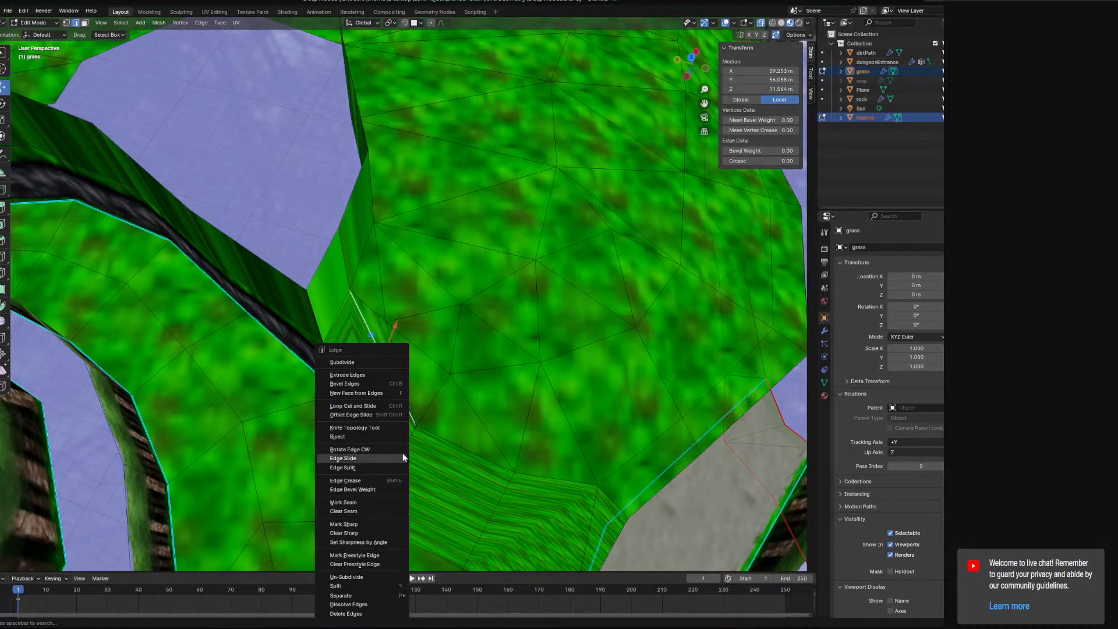
{"action": "middle_click_drag", "start_coordinate": [539, 352], "coordinate": [175, 115]}
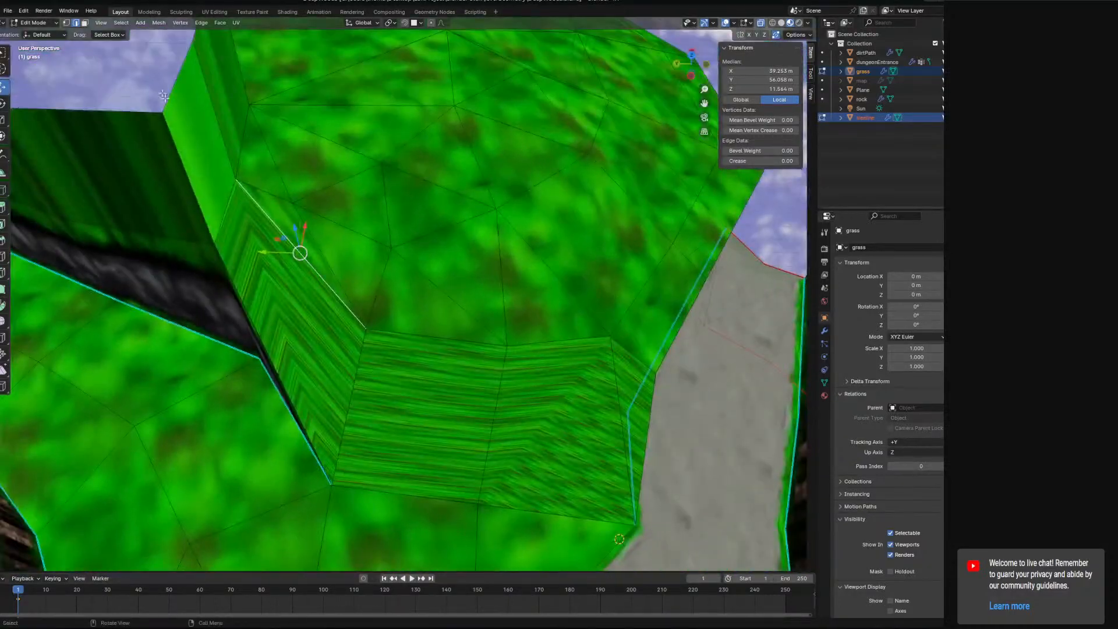
Select the three grass faces at the foot of the slope beside the dirt path
{"action": "left_click", "coordinate": [85, 23]}
{"action": "middle_click_drag", "start_coordinate": [308, 348], "coordinate": [295, 250]}
{"action": "middle_click_drag", "start_coordinate": [604, 353], "coordinate": [499, 332], "text": "shift"}
{"action": "middle_click_drag", "start_coordinate": [499, 332], "coordinate": [492, 407]}
{"action": "left_click", "coordinate": [407, 390]}
{"action": "scroll", "coordinate": [401, 372], "scroll_direction": "down", "scroll_amount": 5}
{"action": "middle_click_drag", "start_coordinate": [396, 367], "coordinate": [416, 435]}
{"action": "middle_click_drag", "start_coordinate": [276, 392], "coordinate": [389, 358], "text": "shift"}
{"action": "left_click", "coordinate": [410, 361], "text": "shift"}
{"action": "left_click", "coordinate": [475, 364], "text": "shift"}
{"action": "middle_click_drag", "start_coordinate": [533, 268], "coordinate": [481, 334]}
{"action": "scroll", "coordinate": [467, 299], "scroll_direction": "down", "scroll_amount": 2}
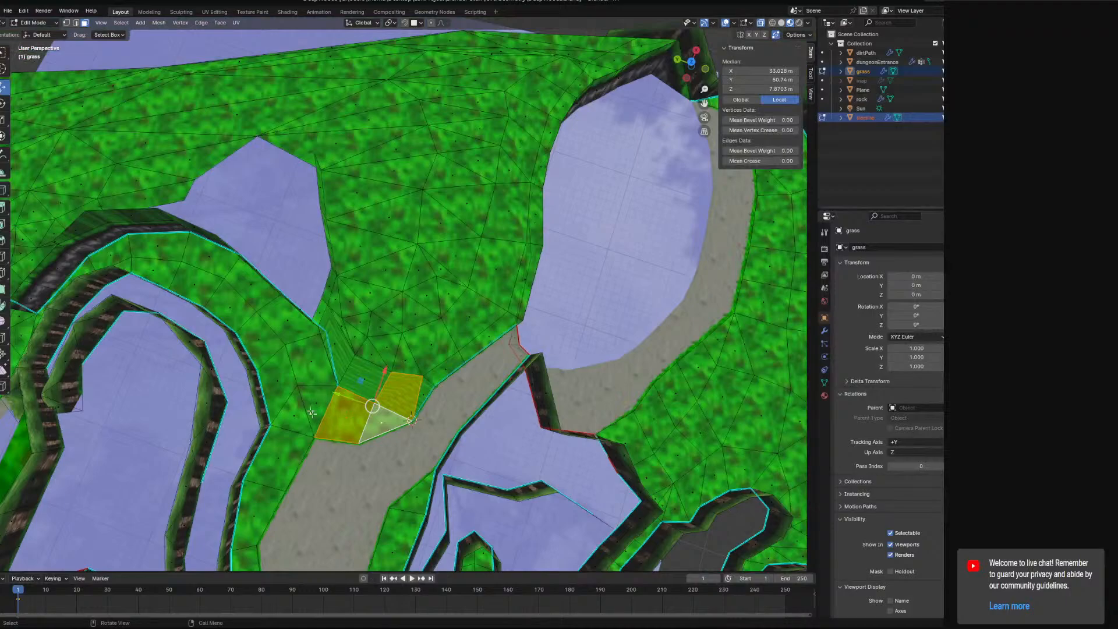
Hide the viewport overlays and bring up the material slots for the hill's grass faces
{"action": "left_click", "coordinate": [525, 289], "text": "ctrl"}
{"action": "middle_click_drag", "start_coordinate": [521, 278], "coordinate": [321, 154]}
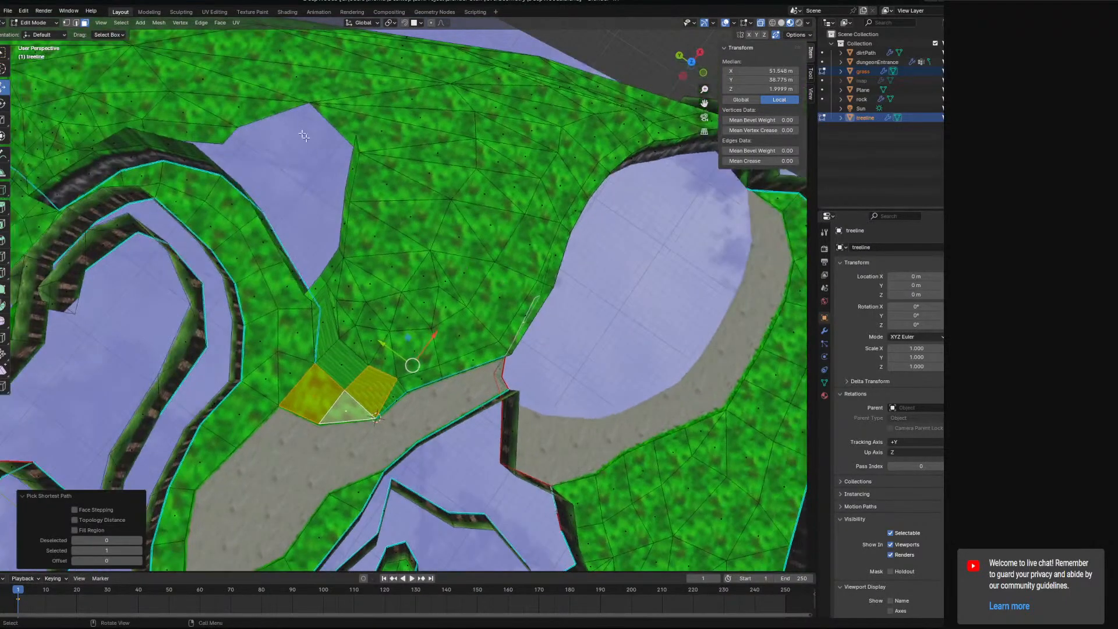
{"action": "middle_click_drag", "start_coordinate": [496, 326], "coordinate": [483, 277]}
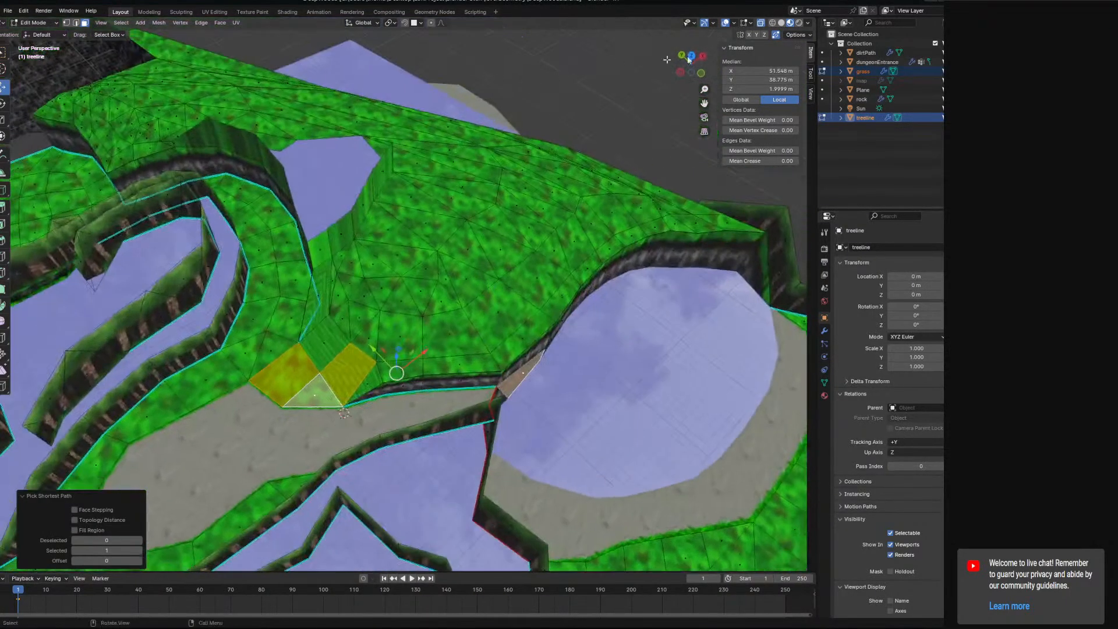
{"action": "left_click", "coordinate": [726, 23]}
{"action": "left_click", "coordinate": [482, 275]}
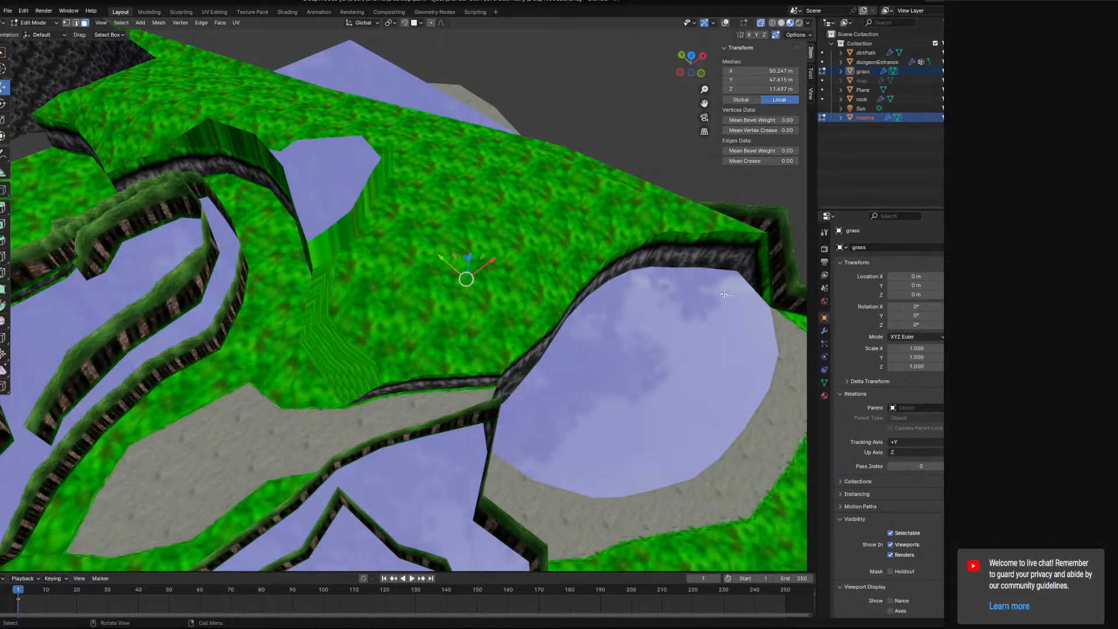
{"action": "left_click", "coordinate": [824, 395]}
{"action": "left_click", "coordinate": [759, 324]}
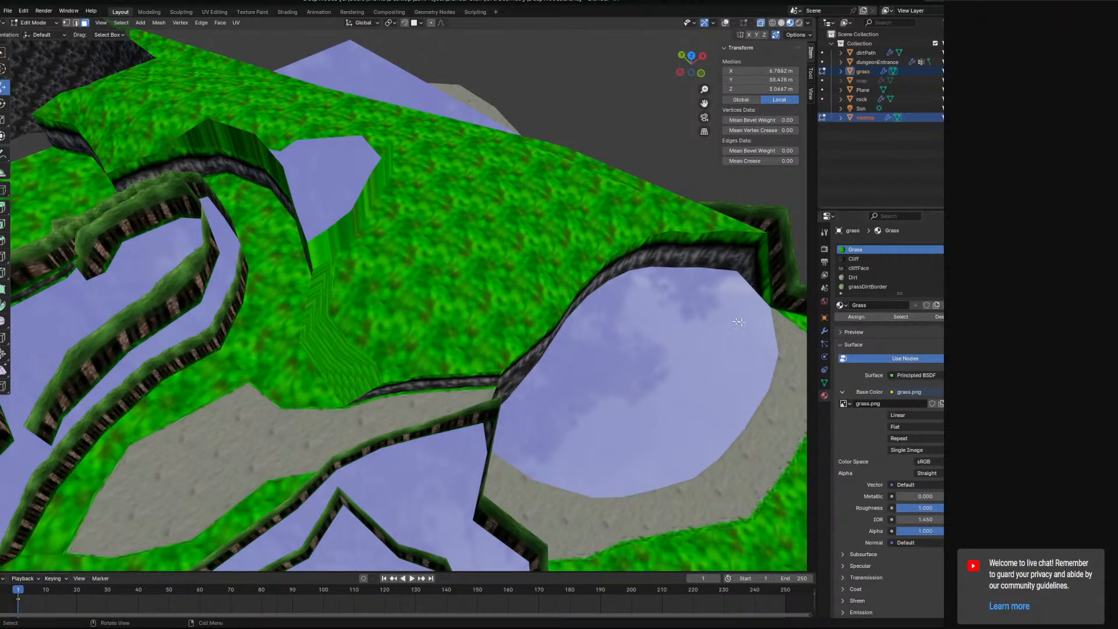
{"action": "left_click", "coordinate": [554, 217]}
Return to Object Mode and survey the whole map with the selection tool active
{"action": "left_click", "coordinate": [33, 22]}
{"action": "left_click", "coordinate": [51, 36]}
{"action": "left_click", "coordinate": [557, 245]}
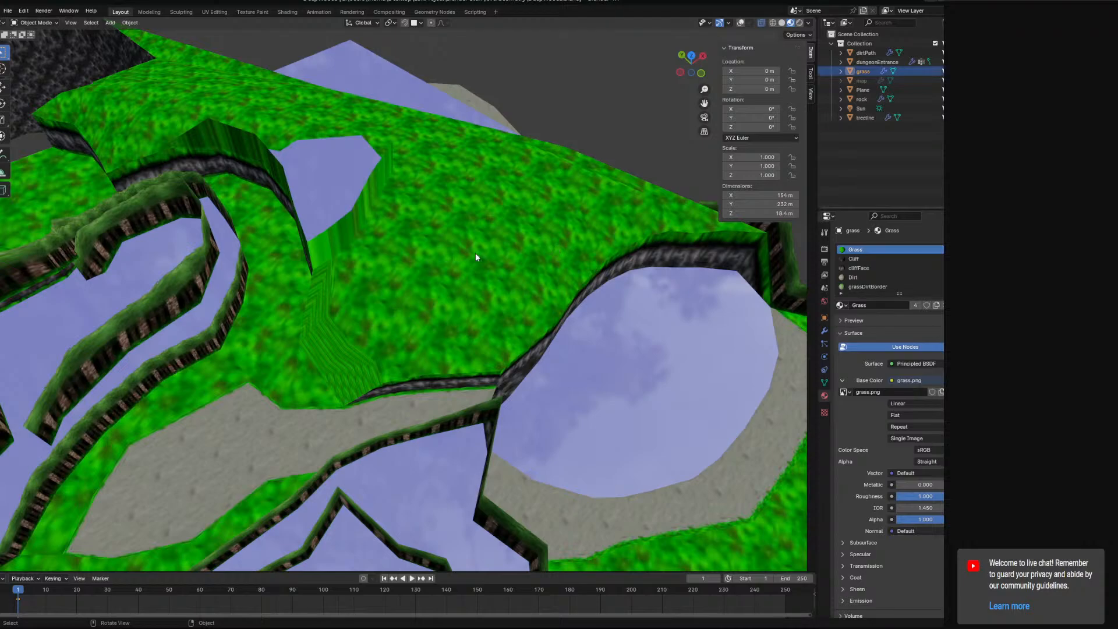
{"action": "scroll", "coordinate": [362, 177], "scroll_direction": "down", "scroll_amount": 4}
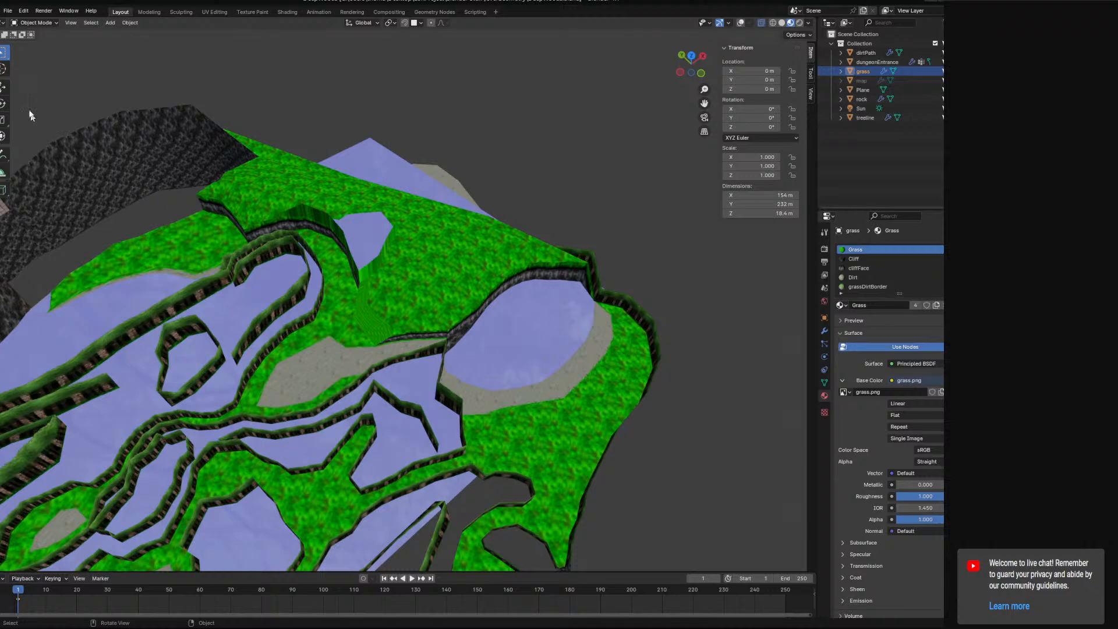
{"action": "left_click", "coordinate": [3, 87]}
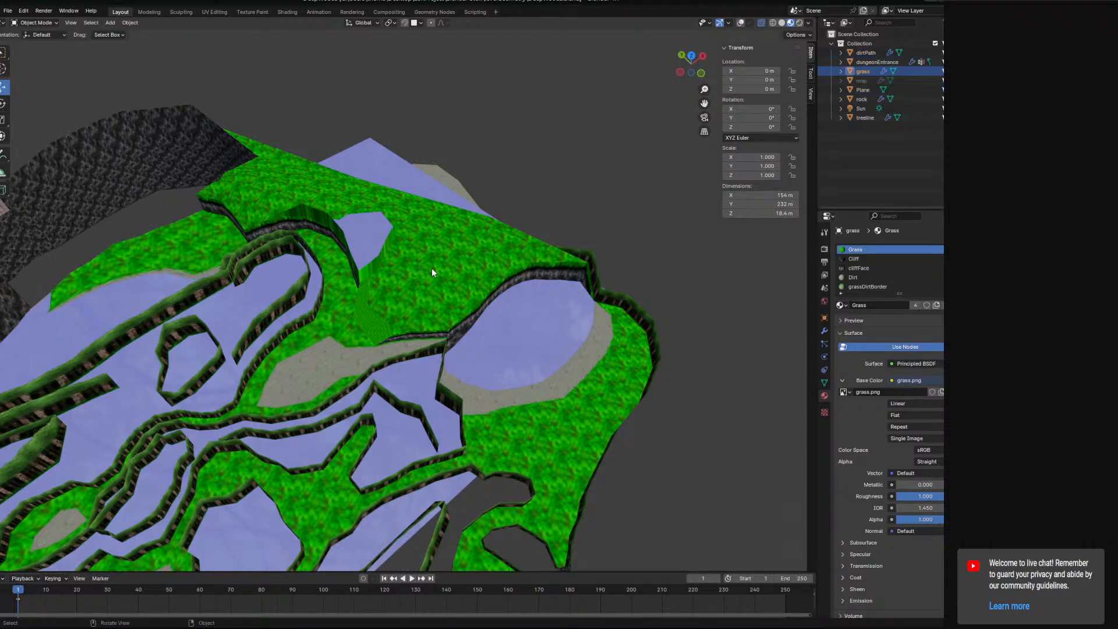
{"action": "key", "text": "w"}
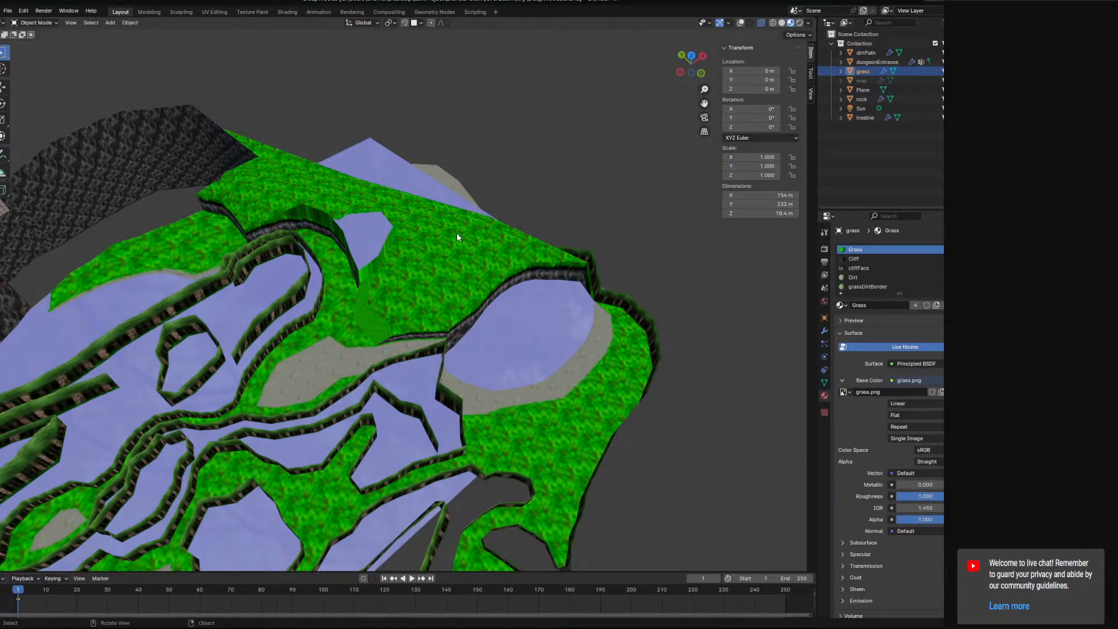
{"action": "middle_click_drag", "start_coordinate": [456, 236], "coordinate": [450, 258]}
{"action": "scroll", "coordinate": [472, 303], "scroll_direction": "down", "scroll_amount": 4}
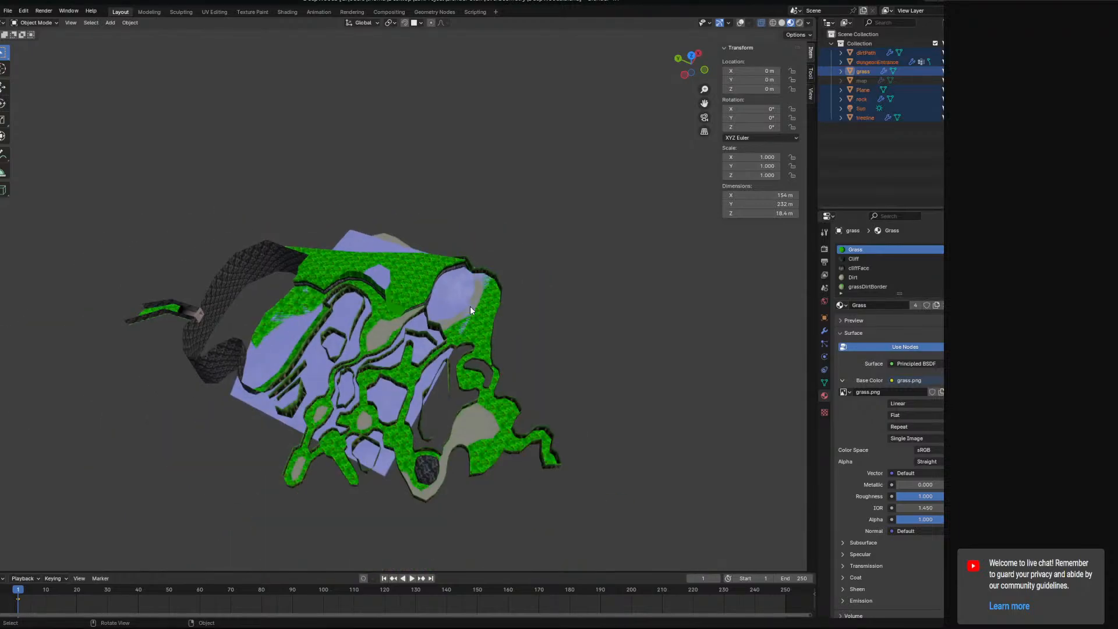
Select the water plane and try to toggle the viewport's X-ray display
{"action": "left_click", "coordinate": [440, 315]}
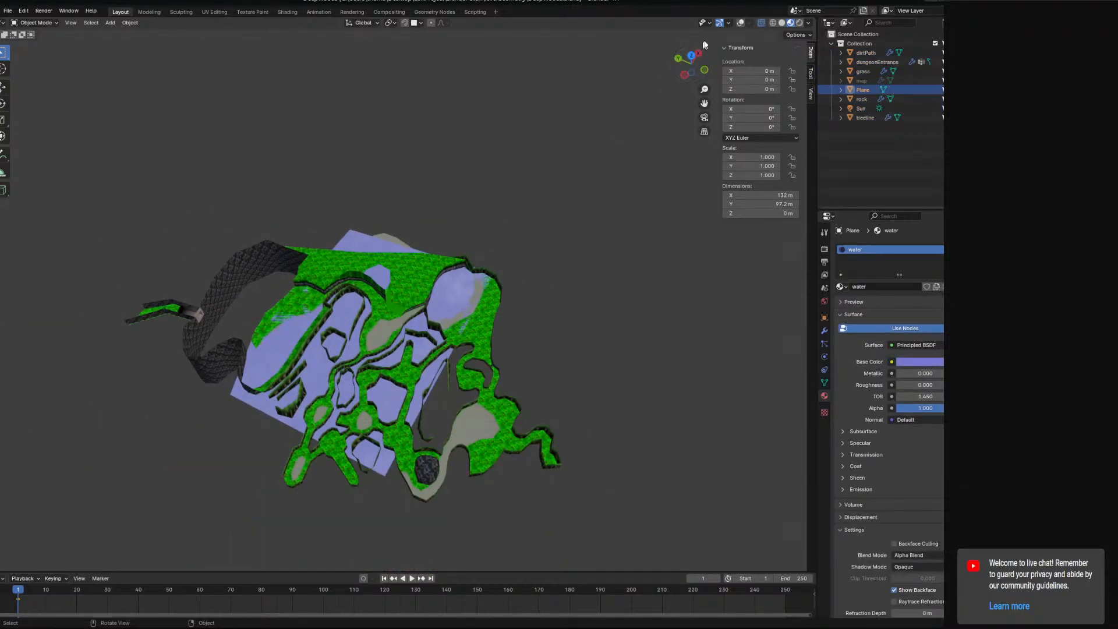
{"action": "left_click", "coordinate": [760, 22]}
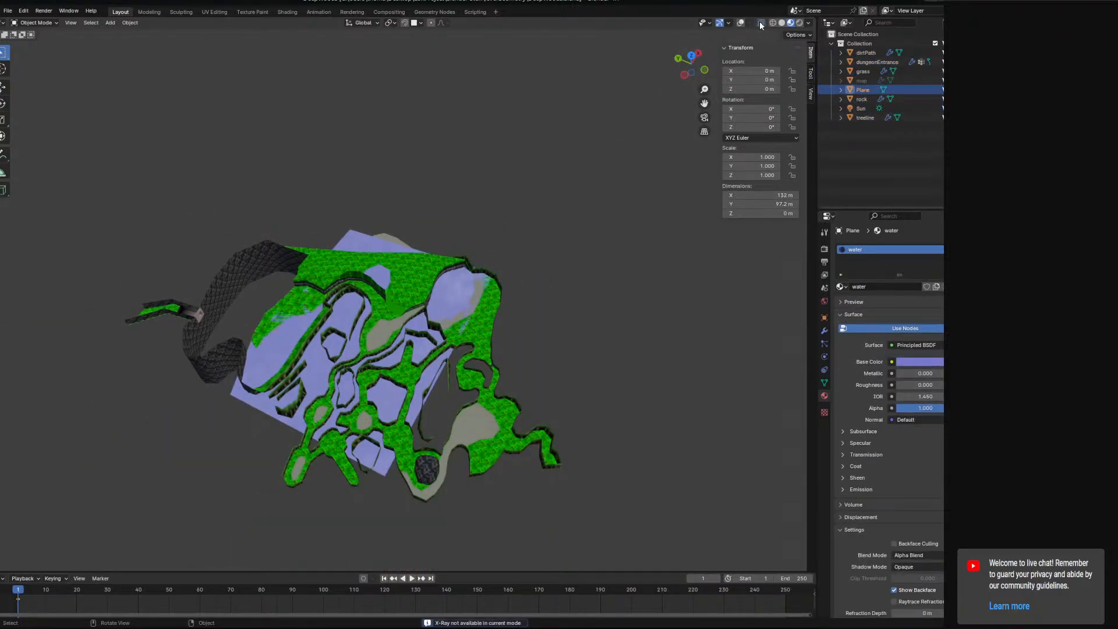
{"action": "left_click", "coordinate": [748, 22]}
{"action": "left_click", "coordinate": [808, 23]}
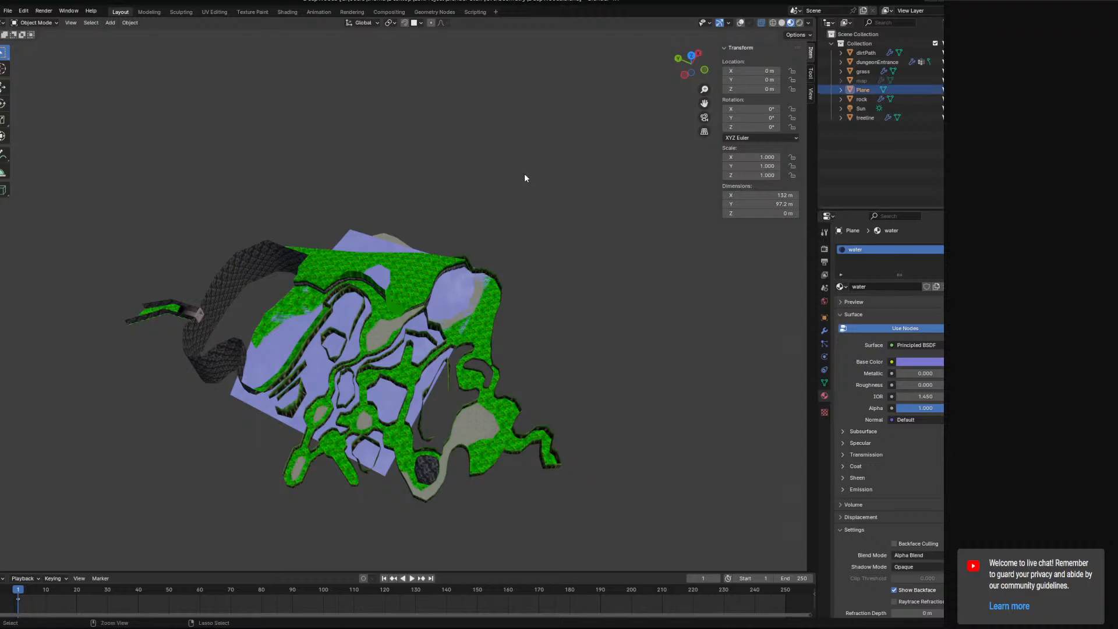
Undo the recent selection and mode changes back to editing the grass and treeline meshes together
{"action": "key", "text": "ctrl+z"}
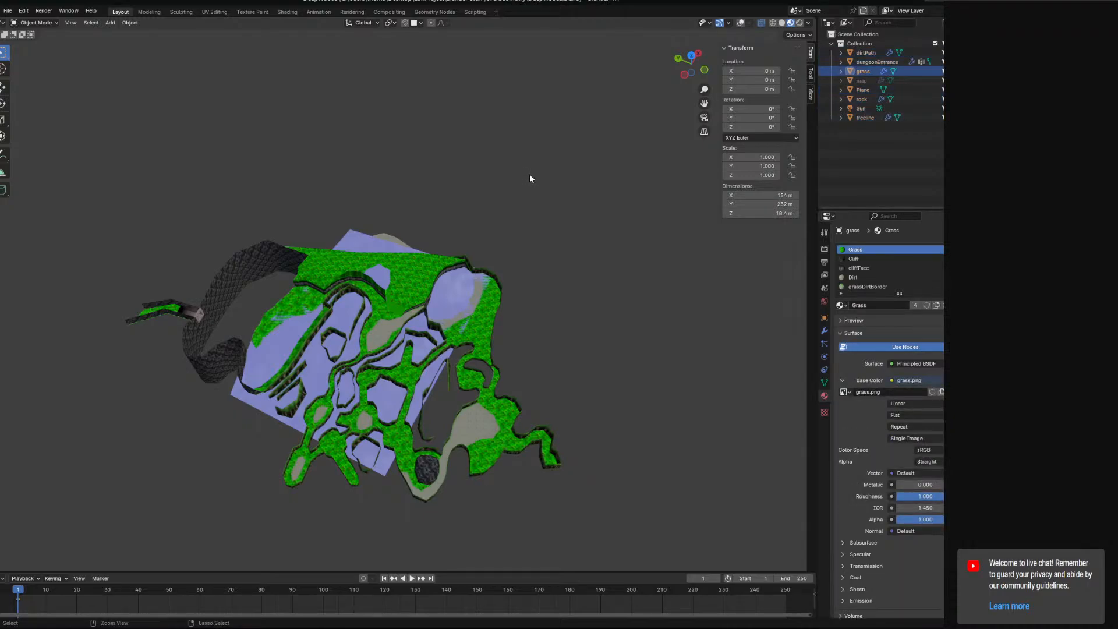
{"action": "key", "text": "ctrl+z"}
{"action": "key", "text": "ctrl+shift+z"}
{"action": "key", "text": "ctrl+z"}
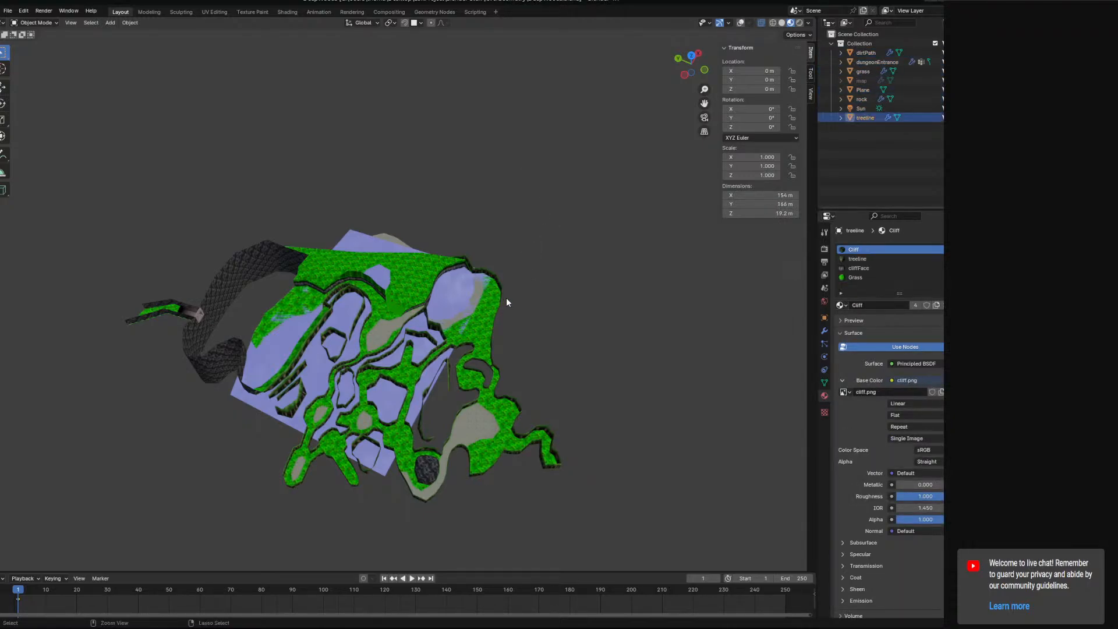
{"action": "key", "text": "ctrl+shift+z"}
{"action": "key", "text": "ctrl+z"}
{"action": "key", "text": "ctrl+z"}
{"action": "key", "text": "ctrl+z"}
{"action": "key", "text": "ctrl+z"}
{"action": "key", "text": "ctrl+z"}
{"action": "key", "text": "ctrl+z"}
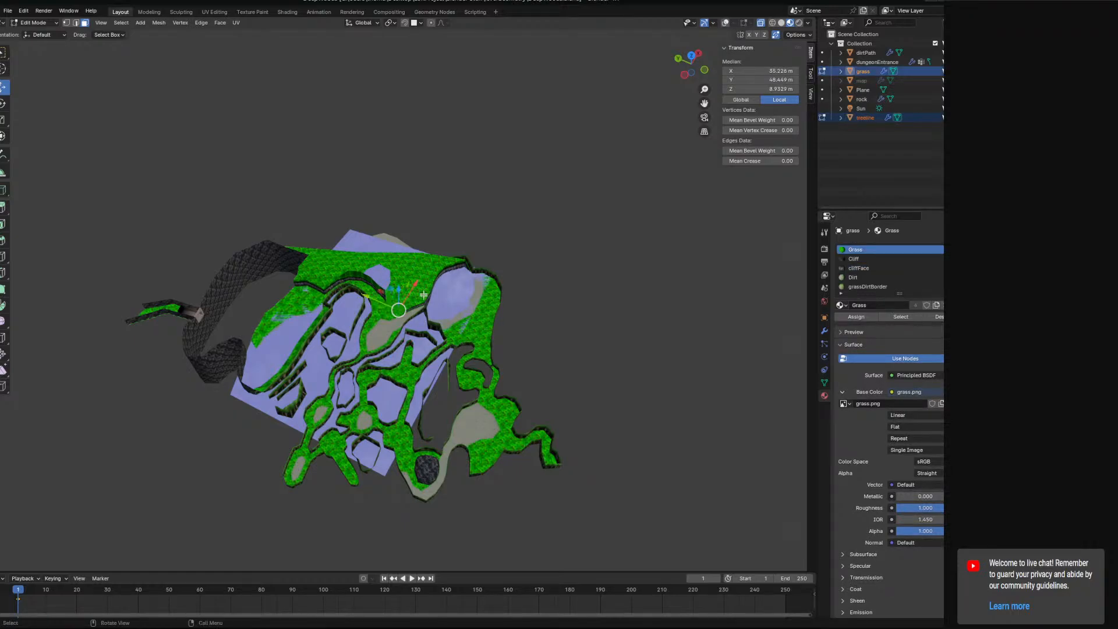
Select the treeline's cliff wall face next to the slope's corner with its material slots in view
{"action": "scroll", "coordinate": [415, 315], "scroll_direction": "up", "scroll_amount": 7}
{"action": "left_click", "coordinate": [397, 283]}
{"action": "left_click", "coordinate": [326, 259]}
{"action": "left_click", "coordinate": [327, 289]}
{"action": "middle_click_drag", "start_coordinate": [326, 289], "coordinate": [415, 293]}
{"action": "left_click", "coordinate": [367, 284]}
{"action": "left_click", "coordinate": [367, 263]}
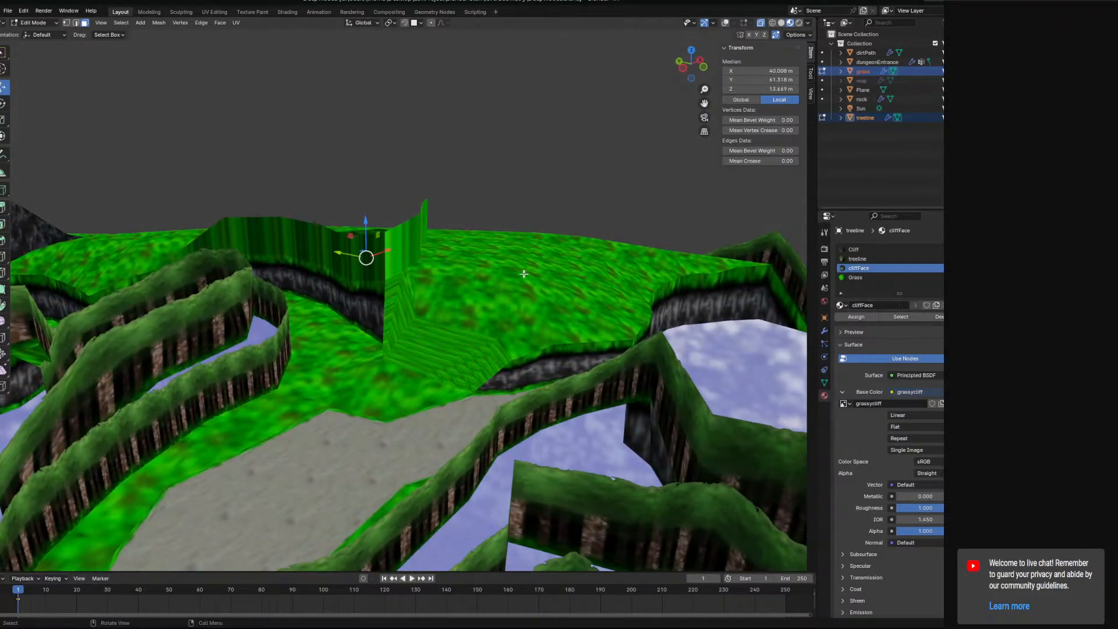
Select a grass face on the hill and turn the viewport overlays back on
{"action": "left_click", "coordinate": [520, 274]}
{"action": "left_click", "coordinate": [483, 293]}
{"action": "left_click", "coordinate": [452, 325]}
{"action": "left_click", "coordinate": [564, 310]}
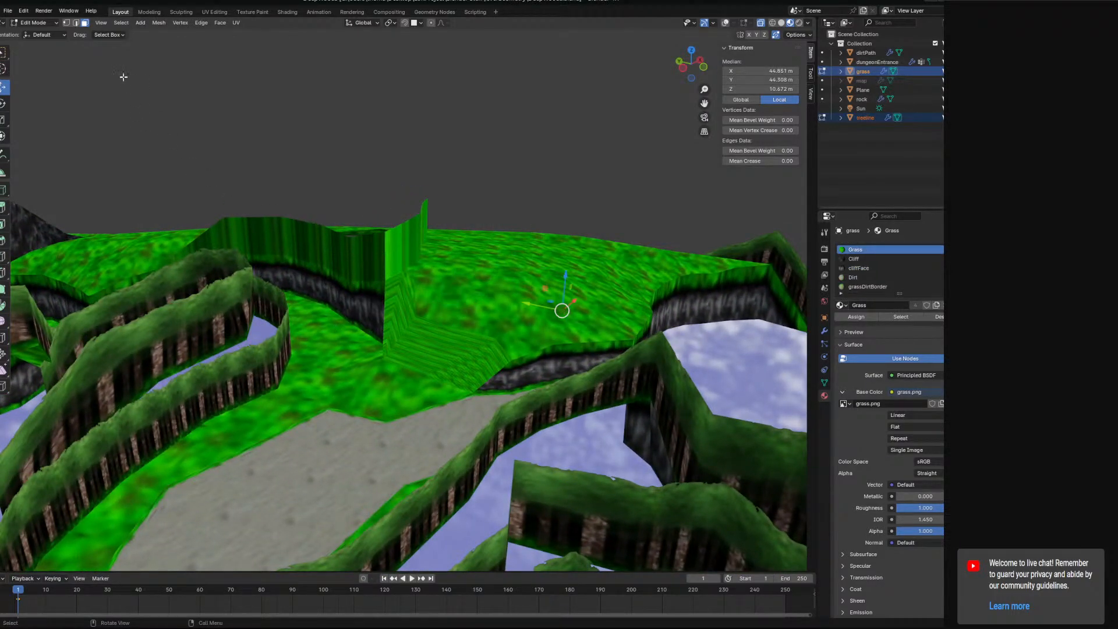
{"action": "left_click", "coordinate": [180, 23]}
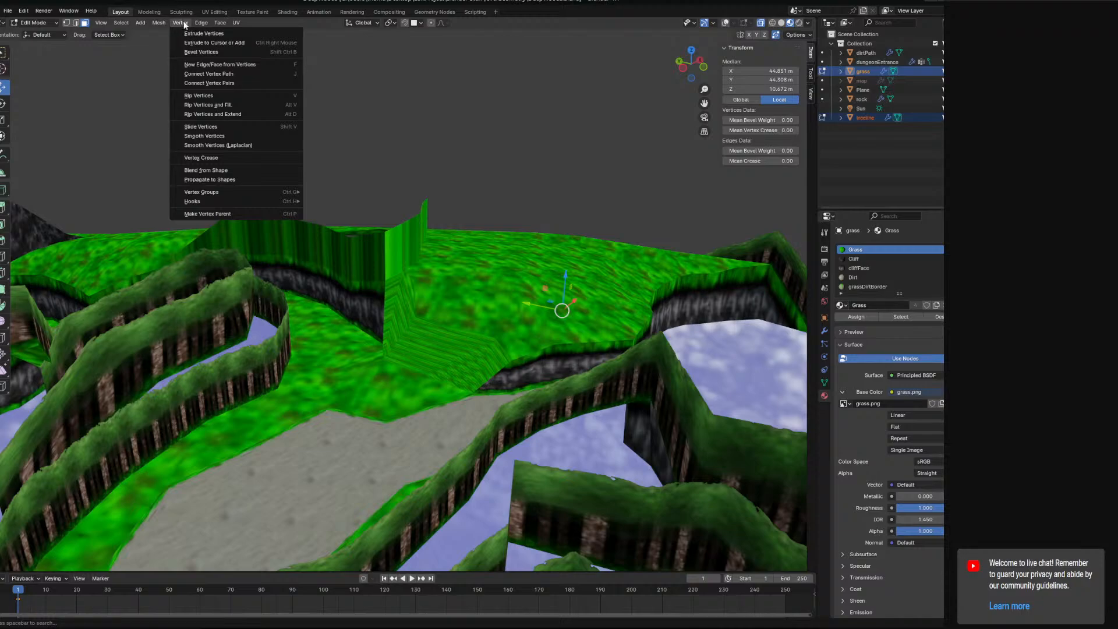
{"action": "left_click", "coordinate": [118, 35]}
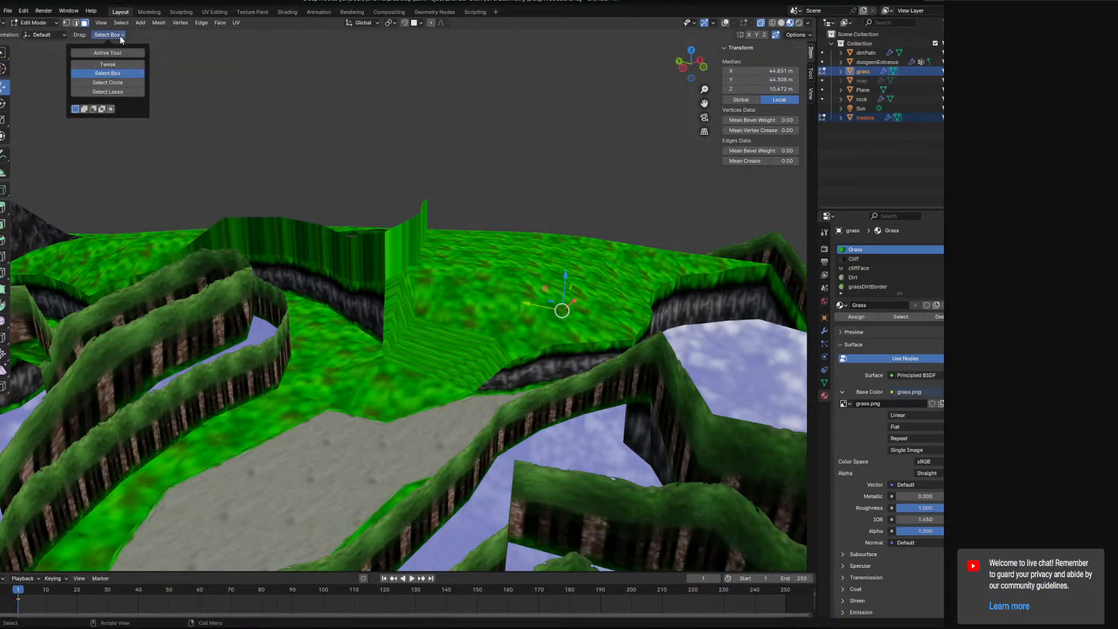
{"action": "left_click", "coordinate": [390, 23]}
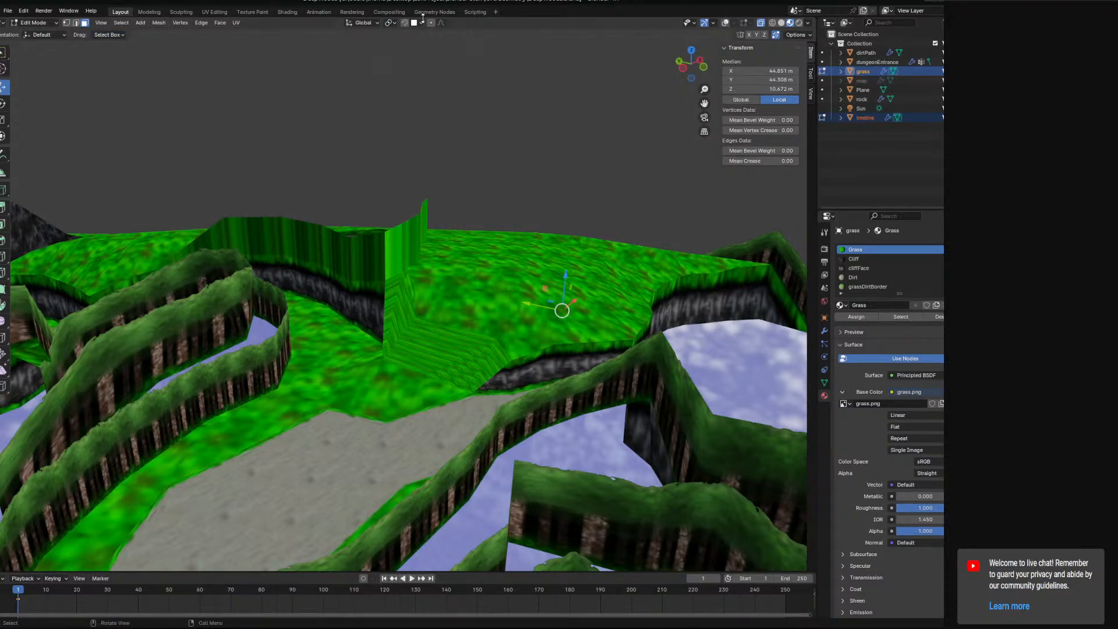
{"action": "left_click", "coordinate": [725, 23]}
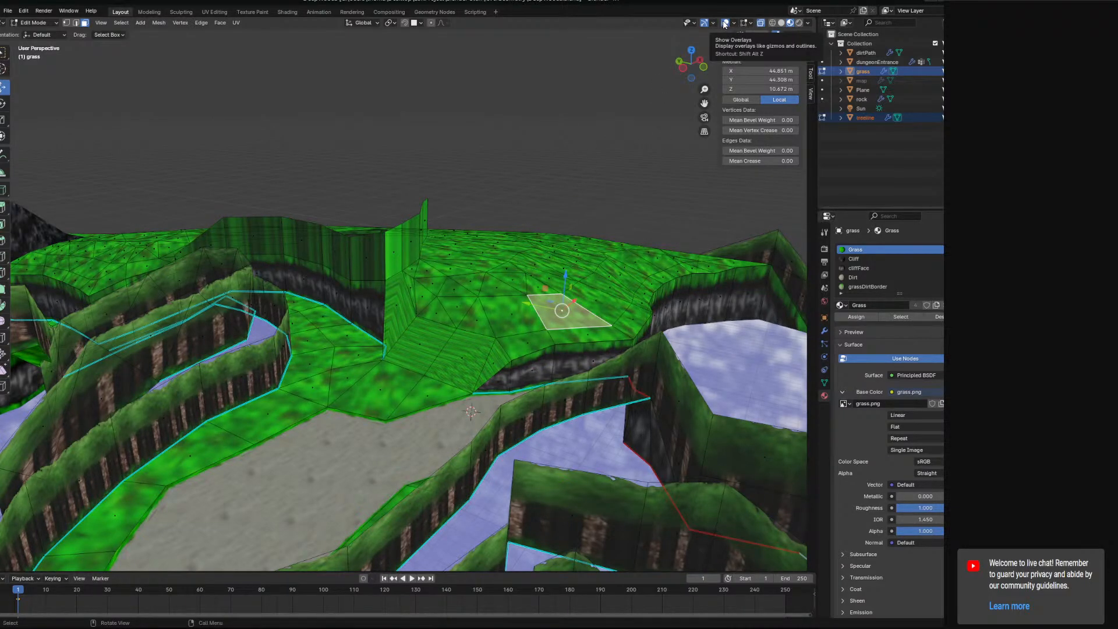
Select all faces of the grass mesh that use the Grass material
{"action": "middle_click_drag", "start_coordinate": [532, 219], "coordinate": [531, 244]}
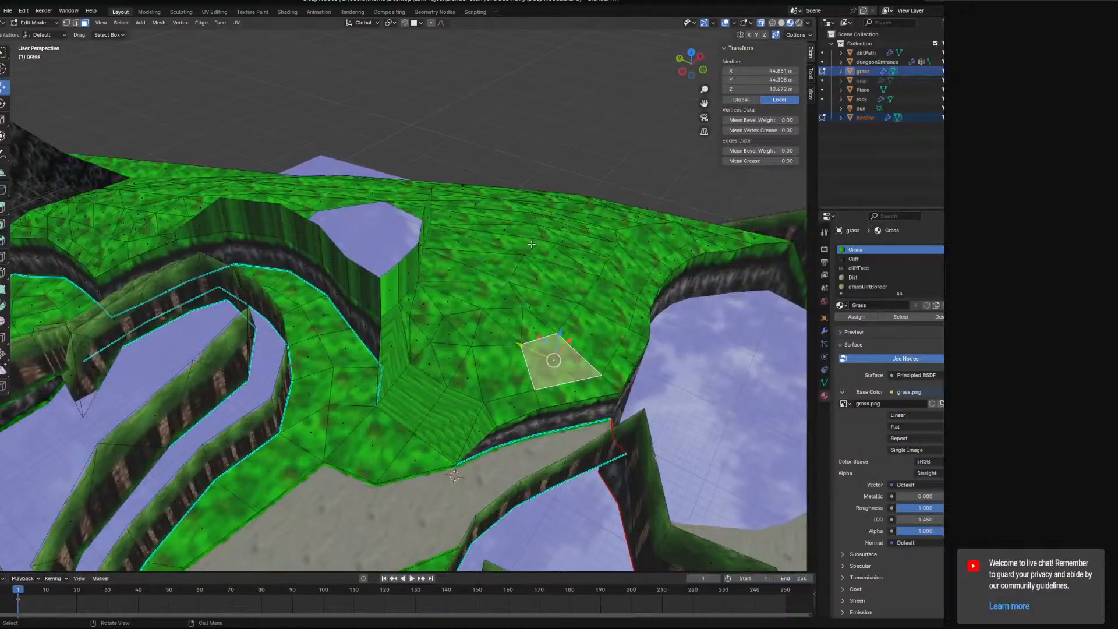
{"action": "middle_click_drag", "start_coordinate": [537, 340], "coordinate": [669, 119]}
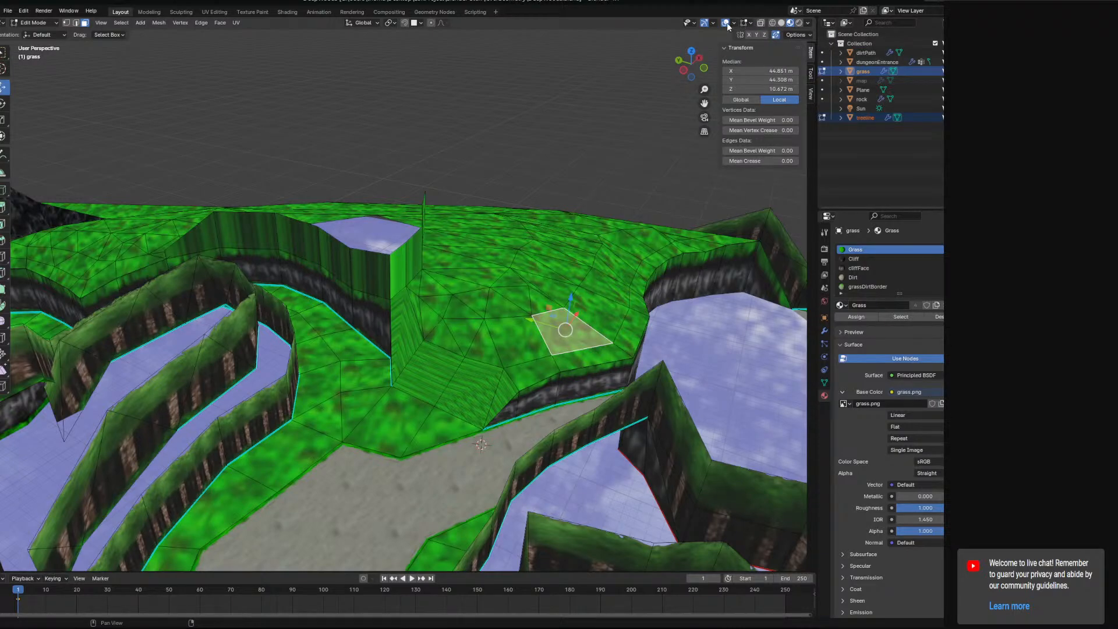
{"action": "middle_click_drag", "start_coordinate": [566, 316], "coordinate": [566, 362]}
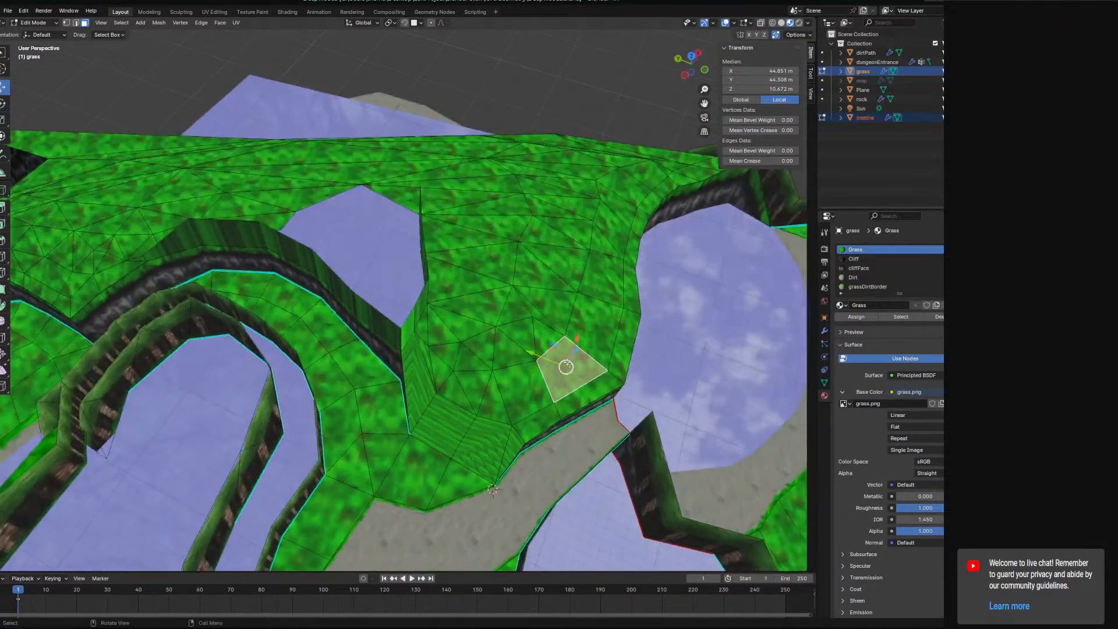
{"action": "scroll", "coordinate": [524, 437], "scroll_direction": "up", "scroll_amount": 3}
{"action": "middle_click_drag", "start_coordinate": [524, 437], "coordinate": [442, 354], "text": "shift"}
{"action": "scroll", "coordinate": [495, 348], "scroll_direction": "down", "scroll_amount": 5}
{"action": "left_click", "coordinate": [481, 249]}
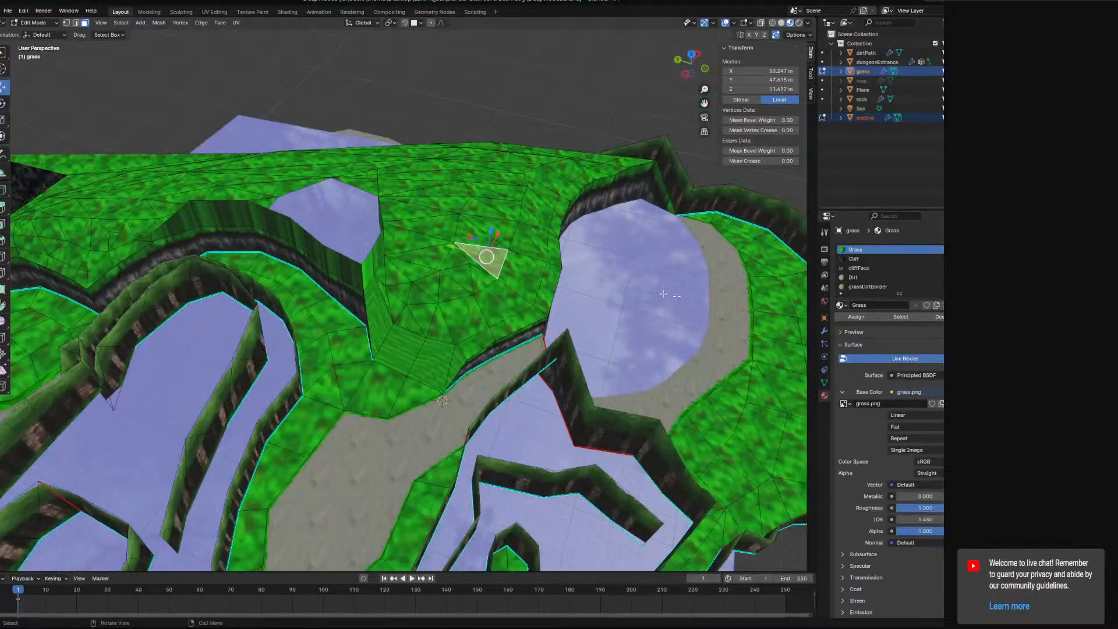
{"action": "left_click", "coordinate": [899, 315]}
Unwrap the selected grass faces and bring their UV layout into view in the UV Editing workspace
{"action": "middle_click_drag", "start_coordinate": [442, 344], "coordinate": [437, 355]}
{"action": "left_click", "coordinate": [236, 23]}
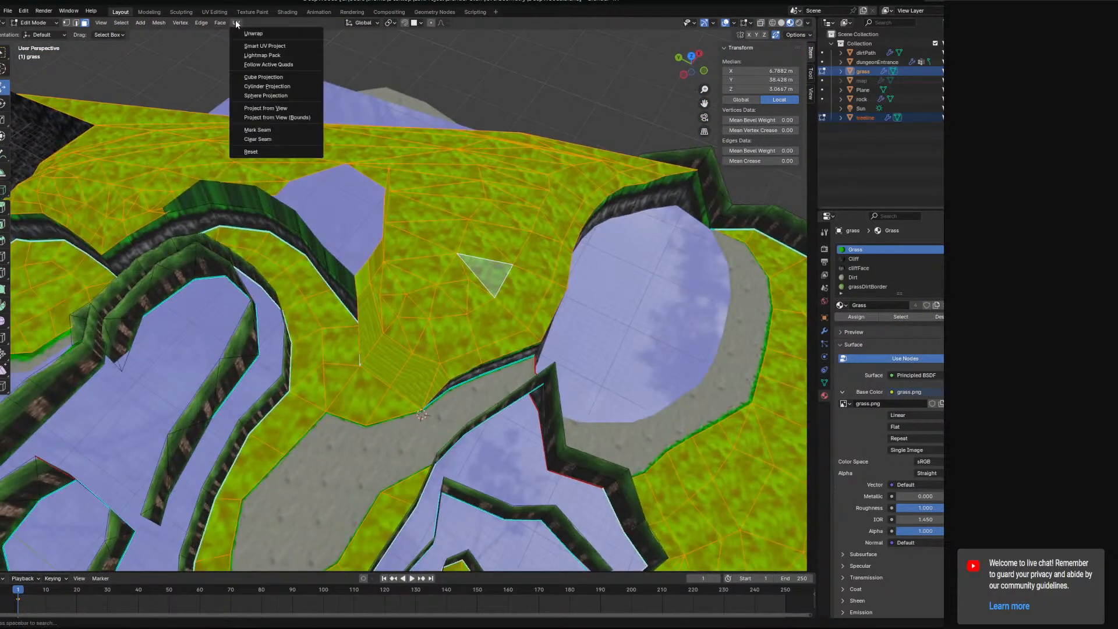
{"action": "left_click", "coordinate": [254, 33]}
{"action": "scroll", "coordinate": [319, 328], "scroll_direction": "down", "scroll_amount": 6}
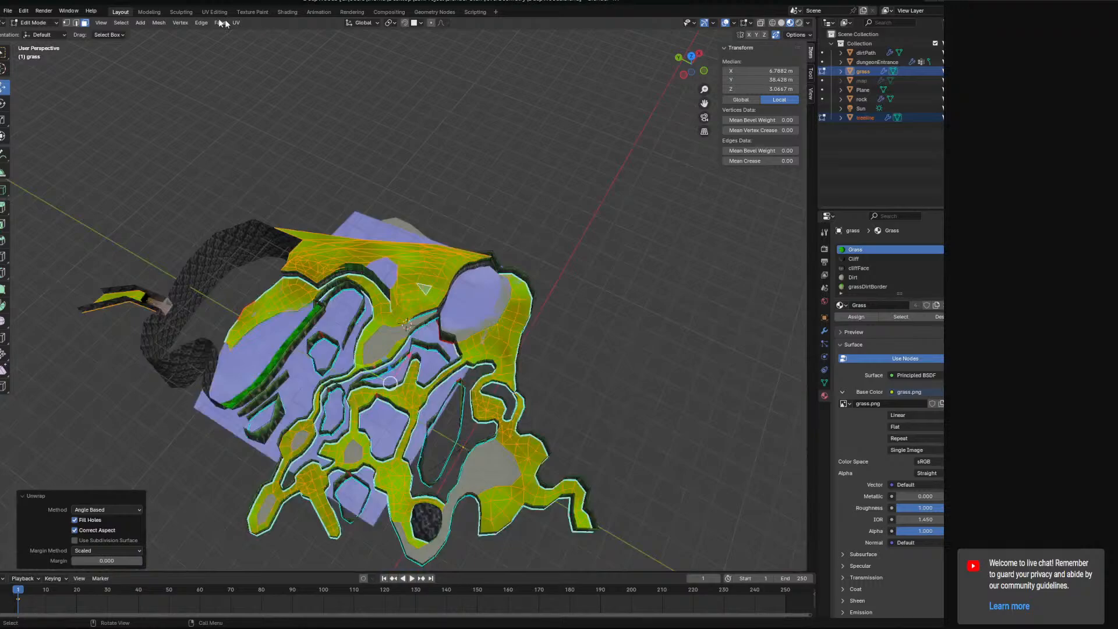
{"action": "left_click", "coordinate": [220, 12]}
{"action": "scroll", "coordinate": [201, 370], "scroll_direction": "up", "scroll_amount": 7}
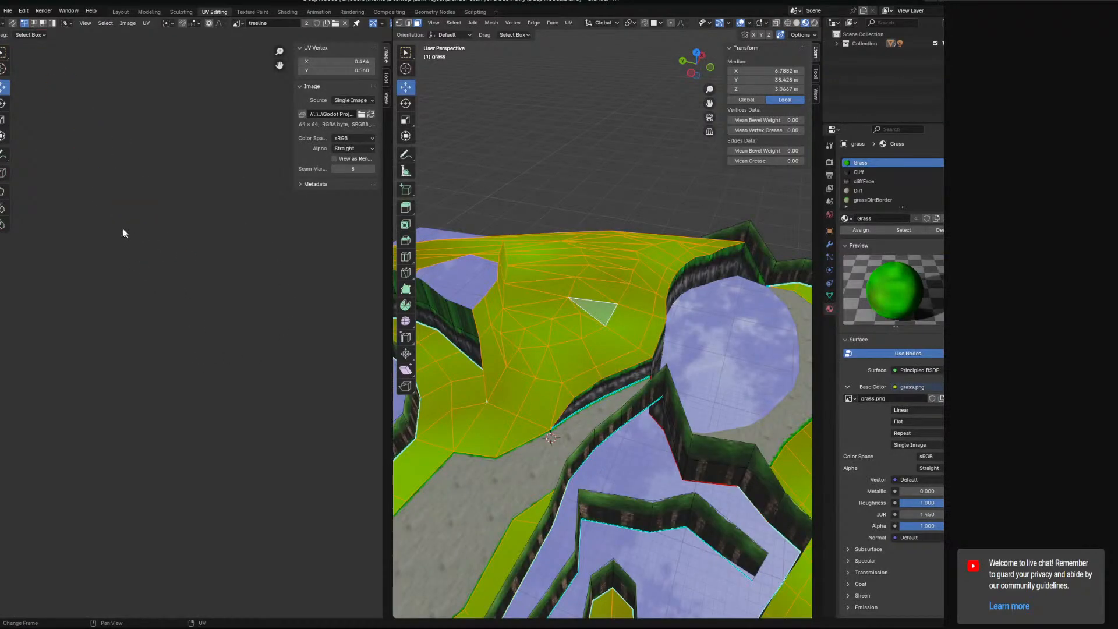
{"action": "middle_click_drag", "start_coordinate": [199, 327], "coordinate": [311, 528], "text": "shift"}
{"action": "middle_click_drag", "start_coordinate": [209, 367], "coordinate": [232, 413], "text": "shift"}
{"action": "scroll", "coordinate": [233, 389], "scroll_direction": "up", "scroll_amount": 5}
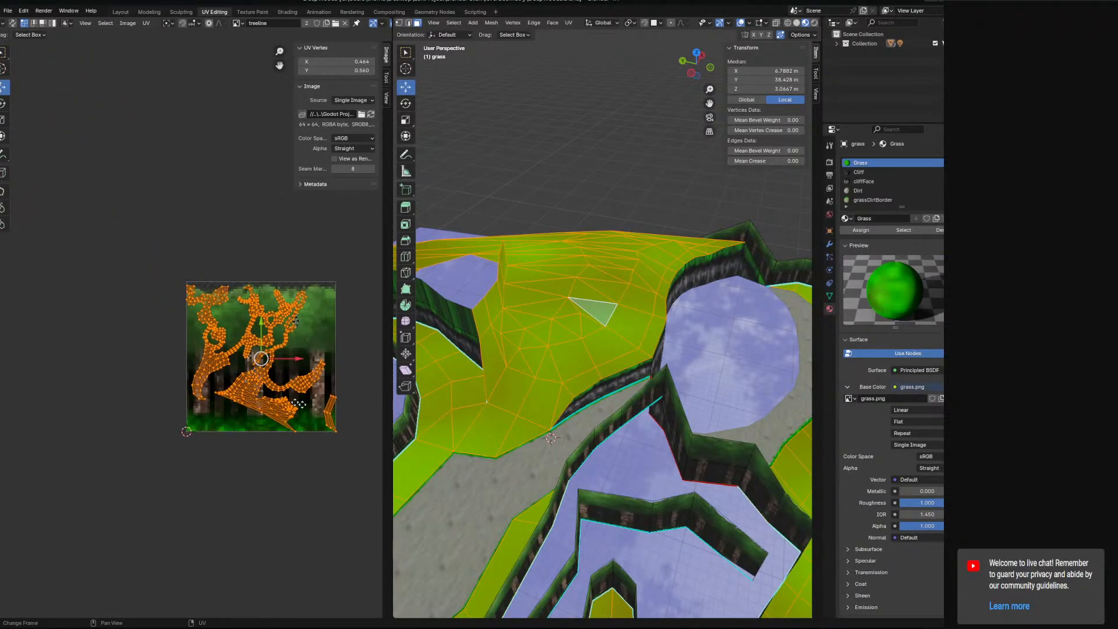
{"action": "middle_click_drag", "start_coordinate": [322, 406], "coordinate": [219, 379]}
Try to scale the grass UV layout up by 10.8 and undo it
{"action": "key", "text": "s"}
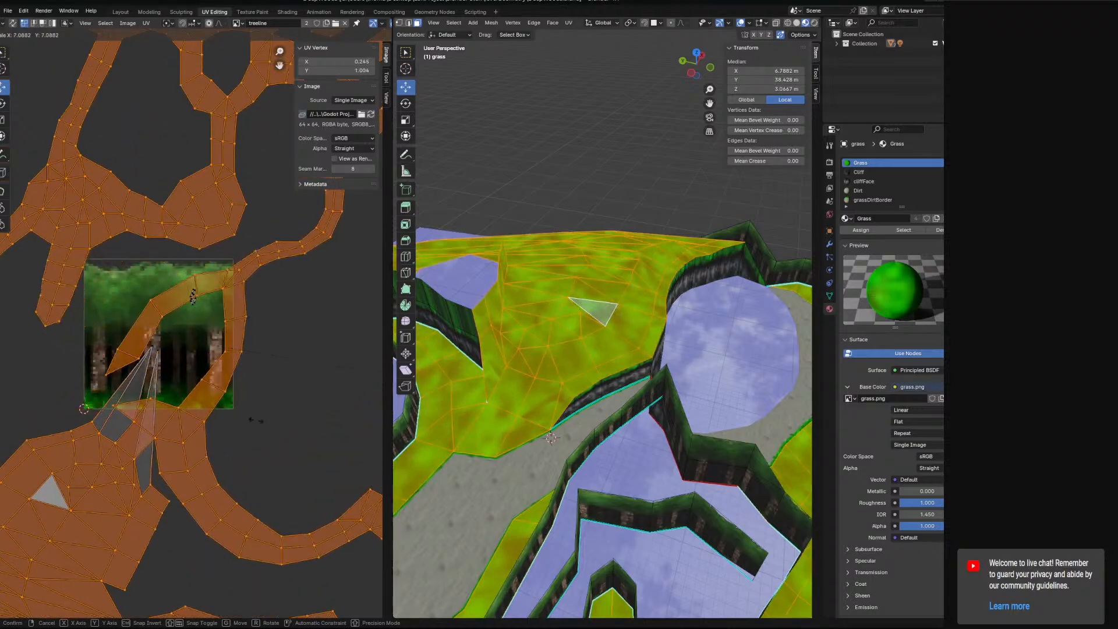
{"action": "key", "text": "Escape"}
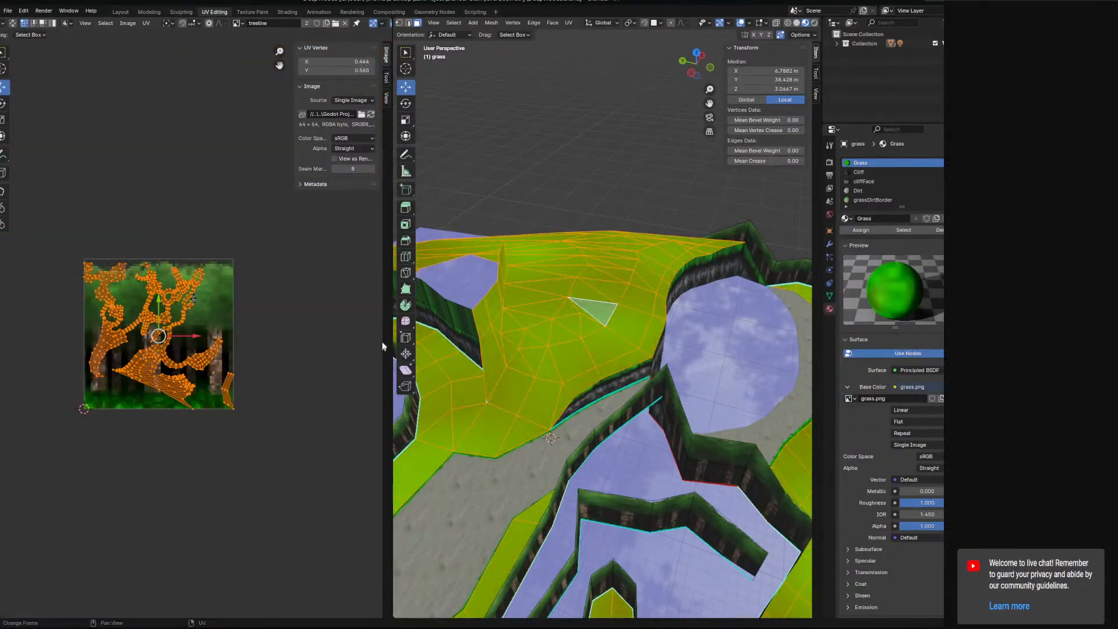
{"action": "key", "text": "s"}
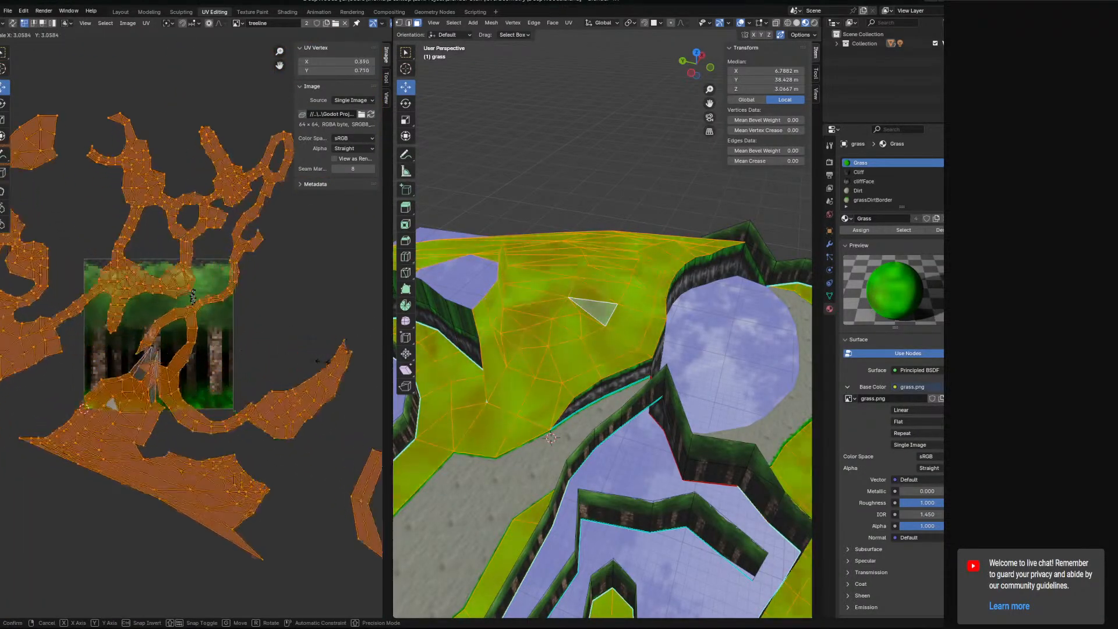
{"action": "left_click", "coordinate": [330, 405]}
{"action": "middle_click_drag", "start_coordinate": [609, 404], "coordinate": [652, 351]}
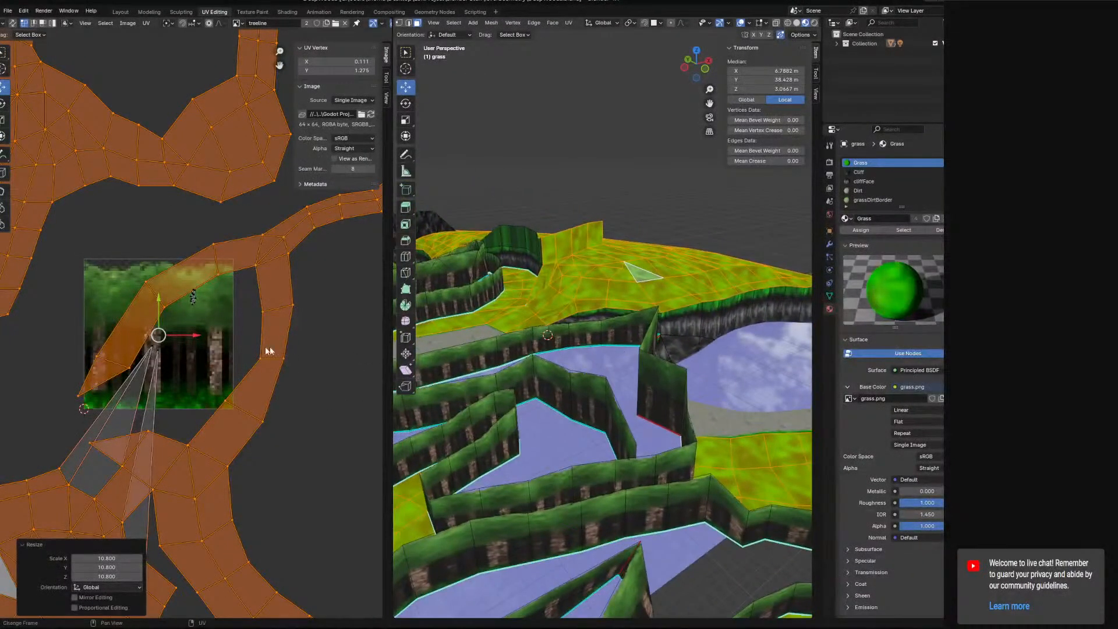
{"action": "key", "text": "a"}
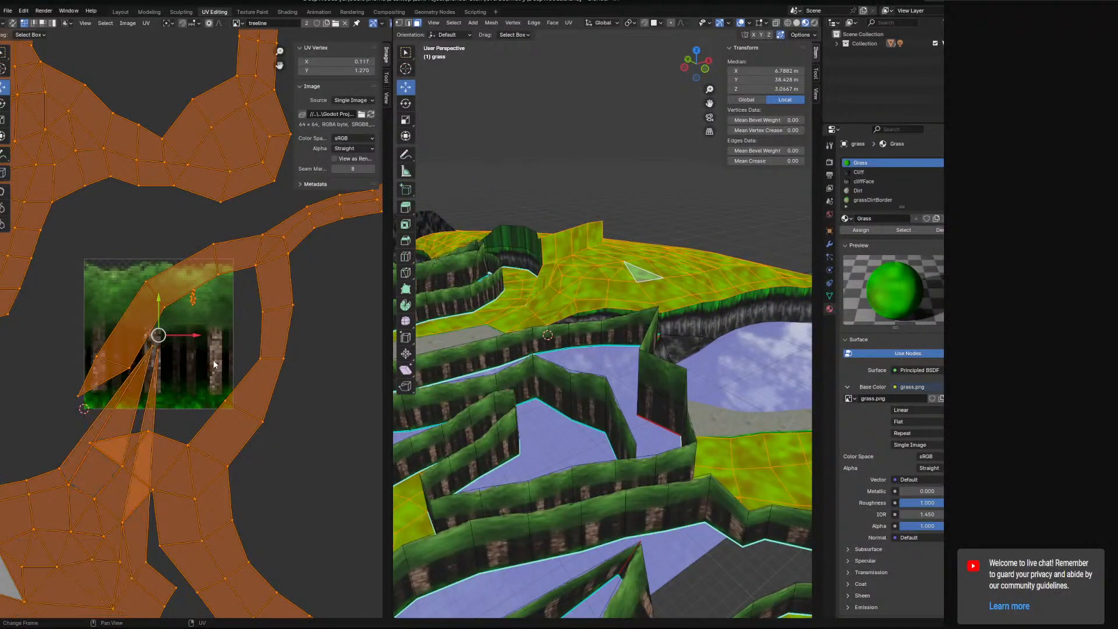
{"action": "key", "text": "ctrl+z"}
{"action": "key", "text": "ctrl+z"}
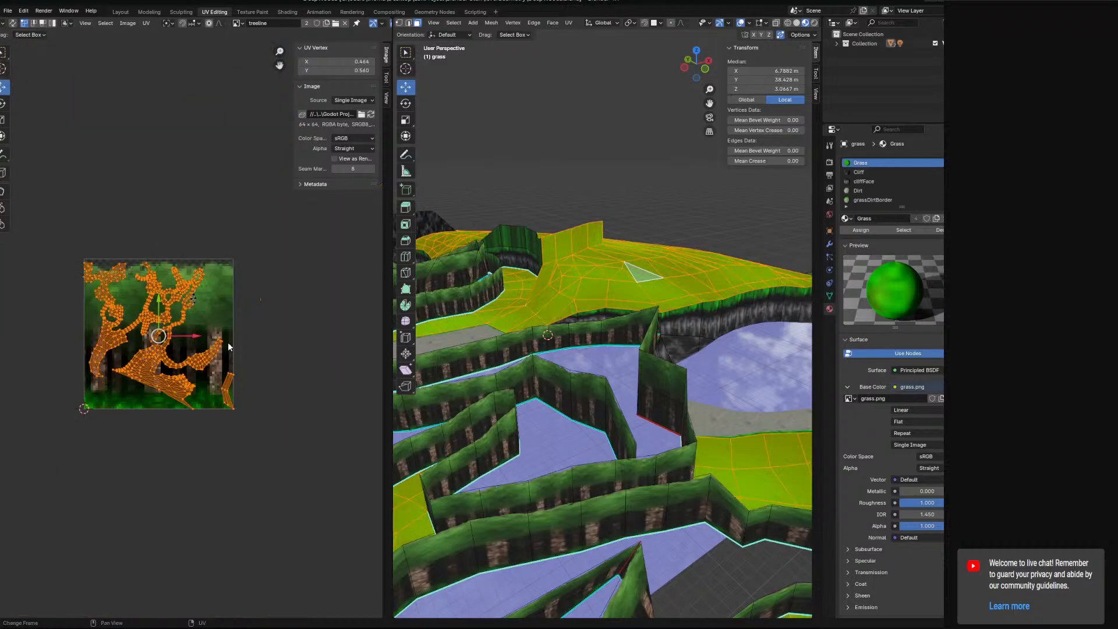
Scale the grass UV layout up by about 25.8 to tile the grass texture more densely
{"action": "key", "text": "s"}
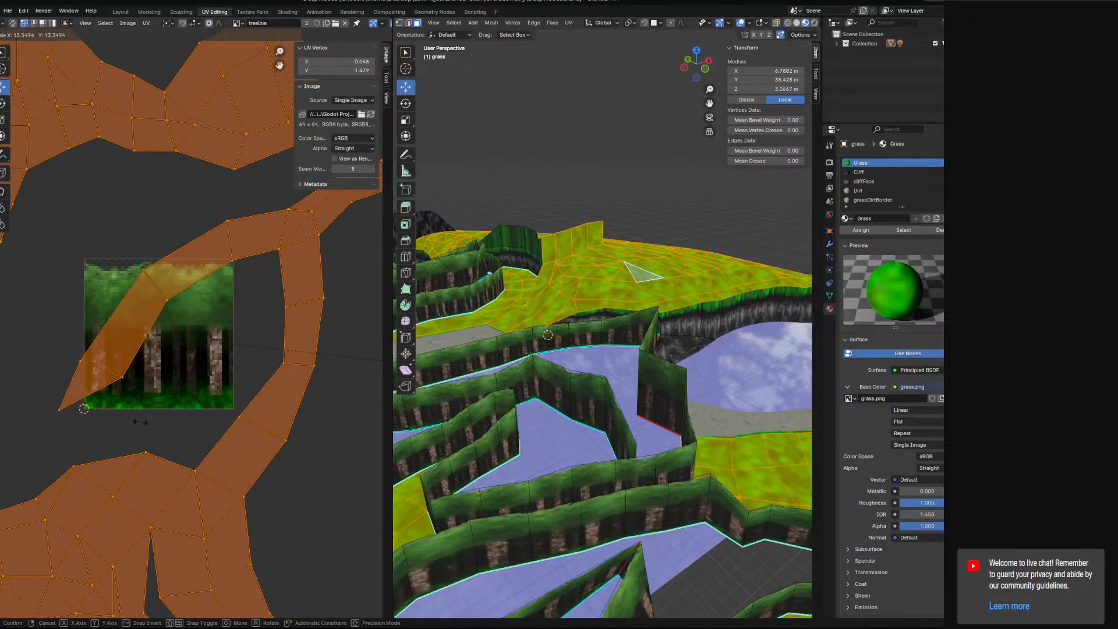
{"action": "left_click", "coordinate": [68, 428]}
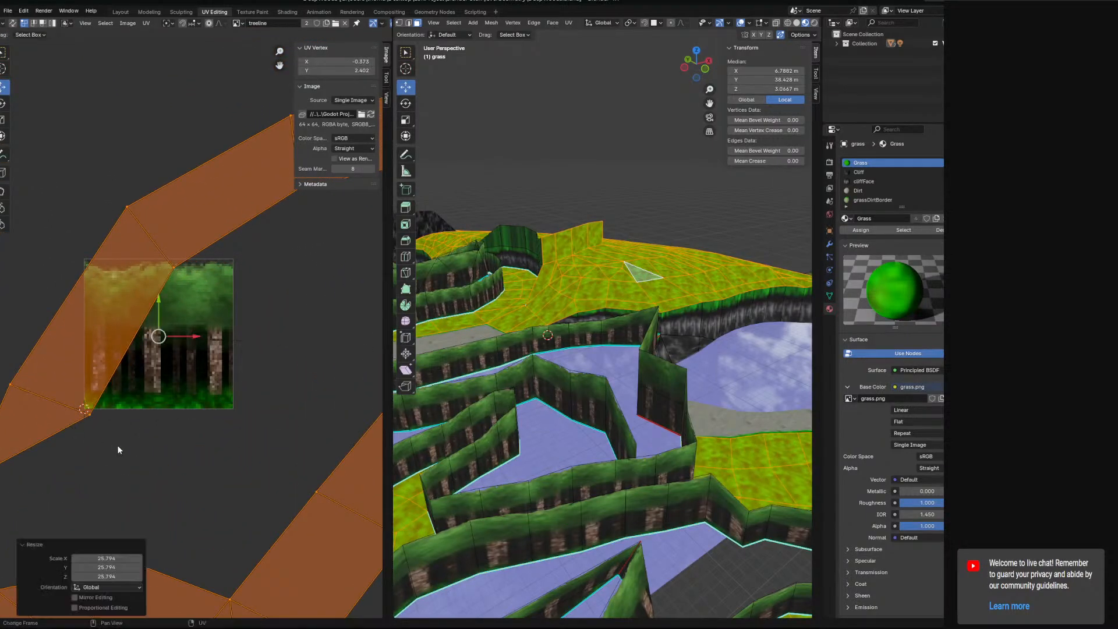
Select the raised wall faces above the cliff together with the upright grass faces continuing around the corner
{"action": "left_click", "coordinate": [562, 241]}
{"action": "middle_click_drag", "start_coordinate": [561, 241], "coordinate": [611, 265]}
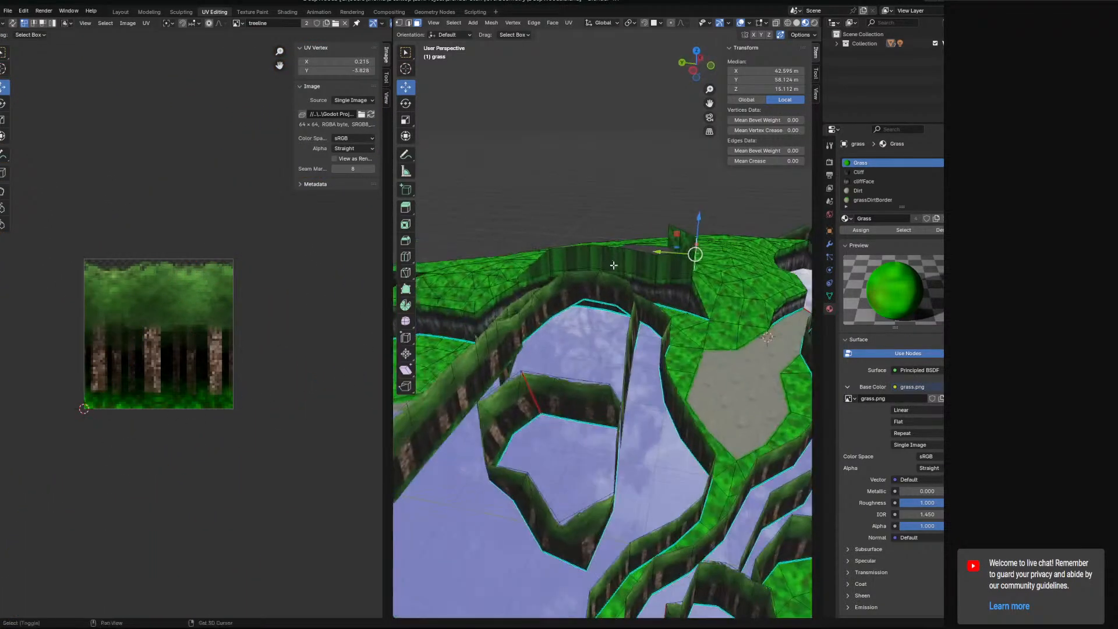
{"action": "left_click", "coordinate": [543, 261]}
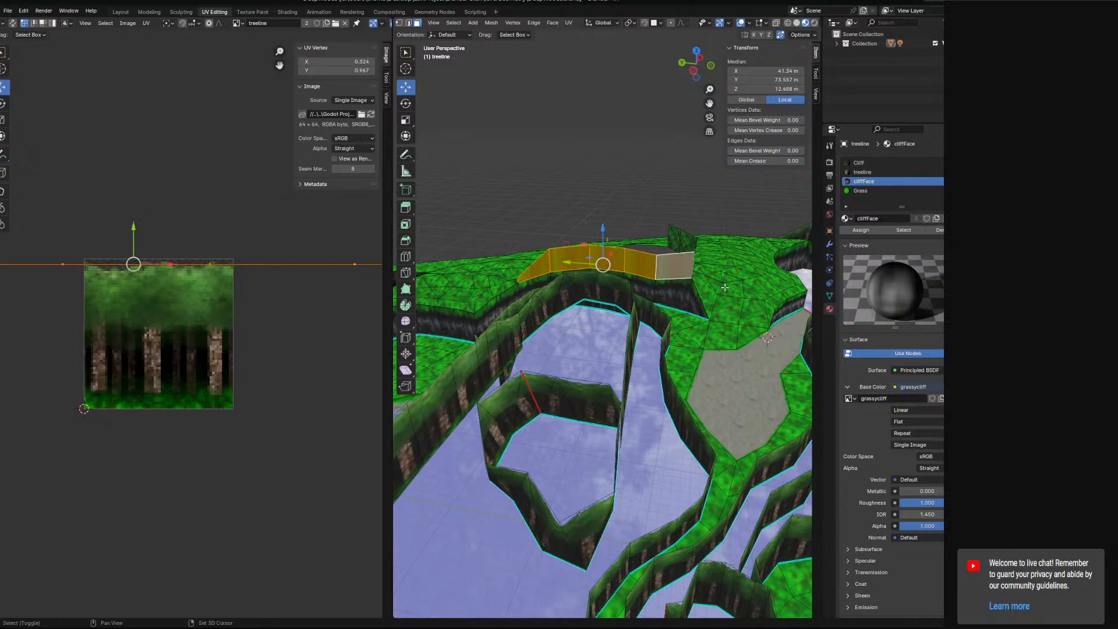
{"action": "middle_click_drag", "start_coordinate": [724, 287], "coordinate": [651, 284]}
{"action": "left_click", "coordinate": [530, 260], "text": "shift"}
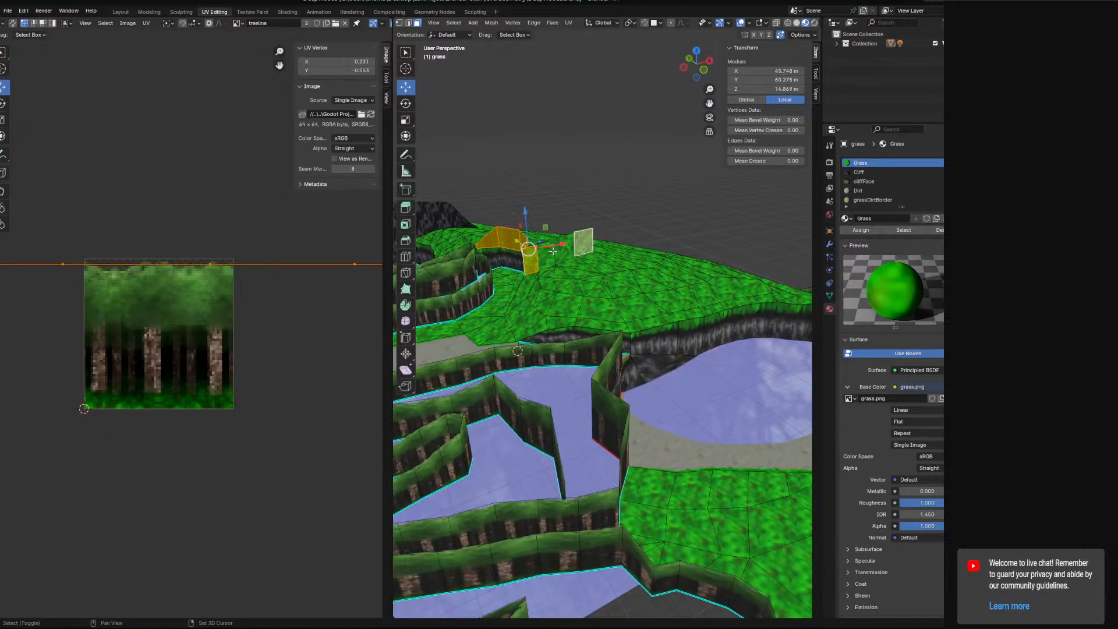
{"action": "middle_click_drag", "start_coordinate": [548, 255], "coordinate": [484, 241]}
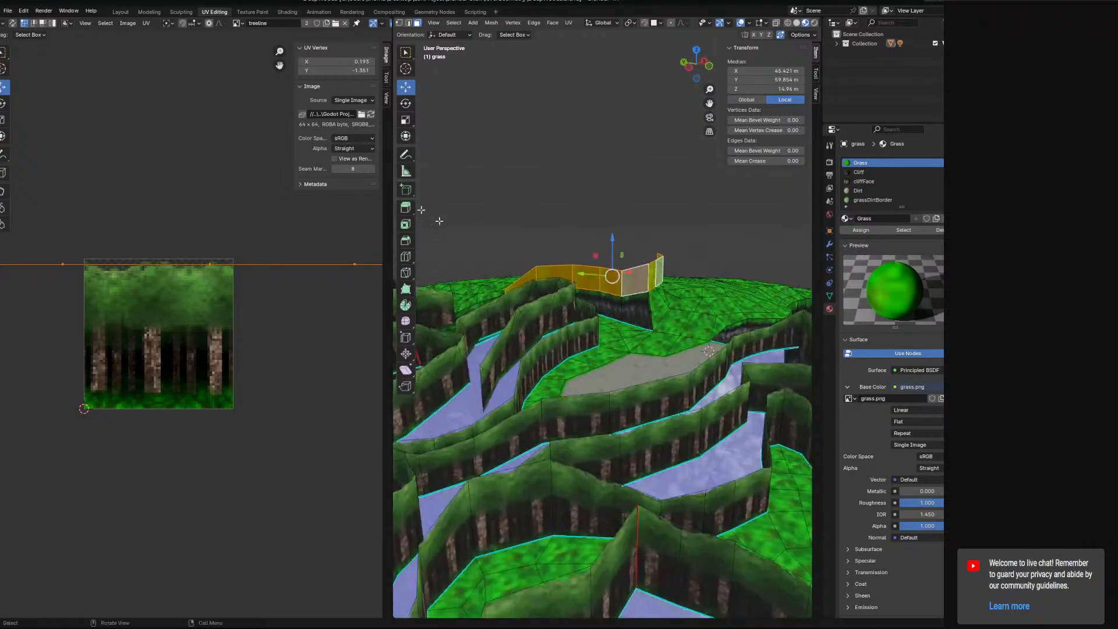
Separate the selected raised wall faces from their meshes in the Modeling workspace
{"action": "left_click", "coordinate": [145, 11]}
{"action": "middle_click_drag", "start_coordinate": [270, 250], "coordinate": [401, 289]}
{"action": "right_click", "coordinate": [402, 289]}
{"action": "mouse_move", "coordinate": [387, 435]}
{"action": "left_click", "coordinate": [466, 436]}
{"action": "middle_click_drag", "start_coordinate": [457, 431], "coordinate": [382, 285]}
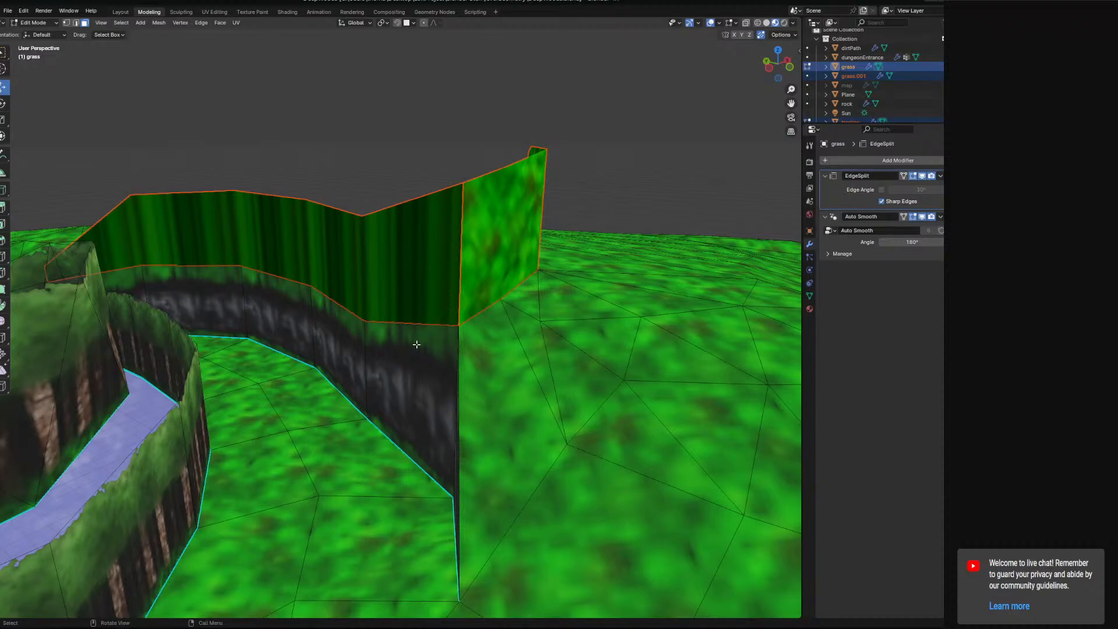
Return to Object Mode and join both separated wall pieces into the treeline object
{"action": "left_click", "coordinate": [34, 23]}
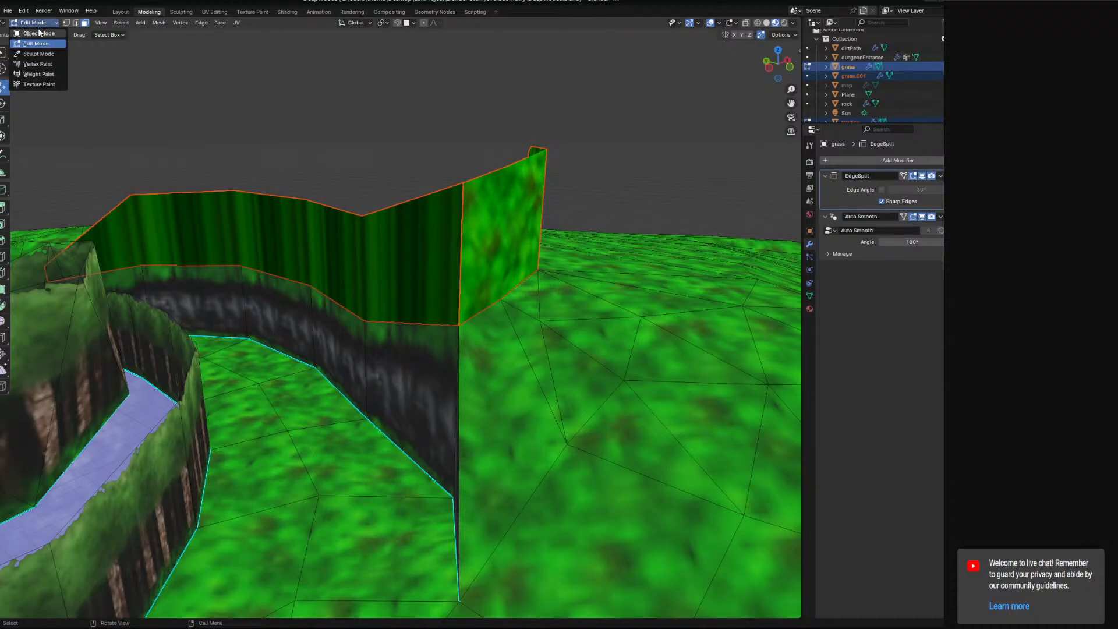
{"action": "left_click", "coordinate": [34, 35]}
{"action": "middle_click_drag", "start_coordinate": [251, 262], "coordinate": [204, 269]}
{"action": "left_click", "coordinate": [608, 256]}
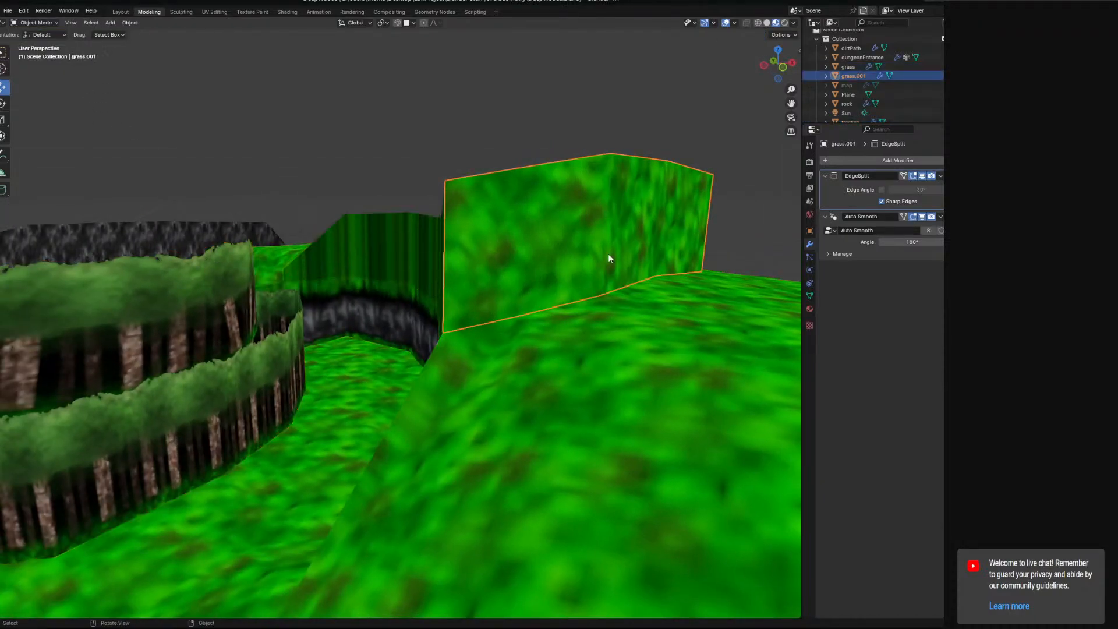
{"action": "left_click", "coordinate": [392, 260], "text": "shift"}
{"action": "left_click", "coordinate": [236, 270], "text": "shift"}
{"action": "right_click", "coordinate": [236, 270]}
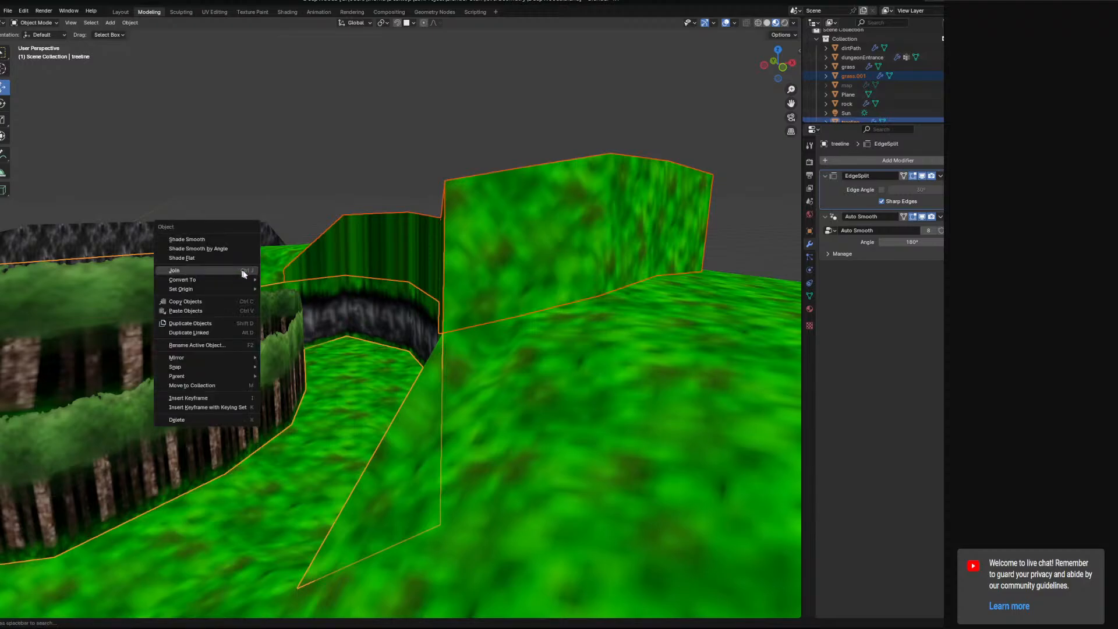
{"action": "left_click", "coordinate": [244, 271]}
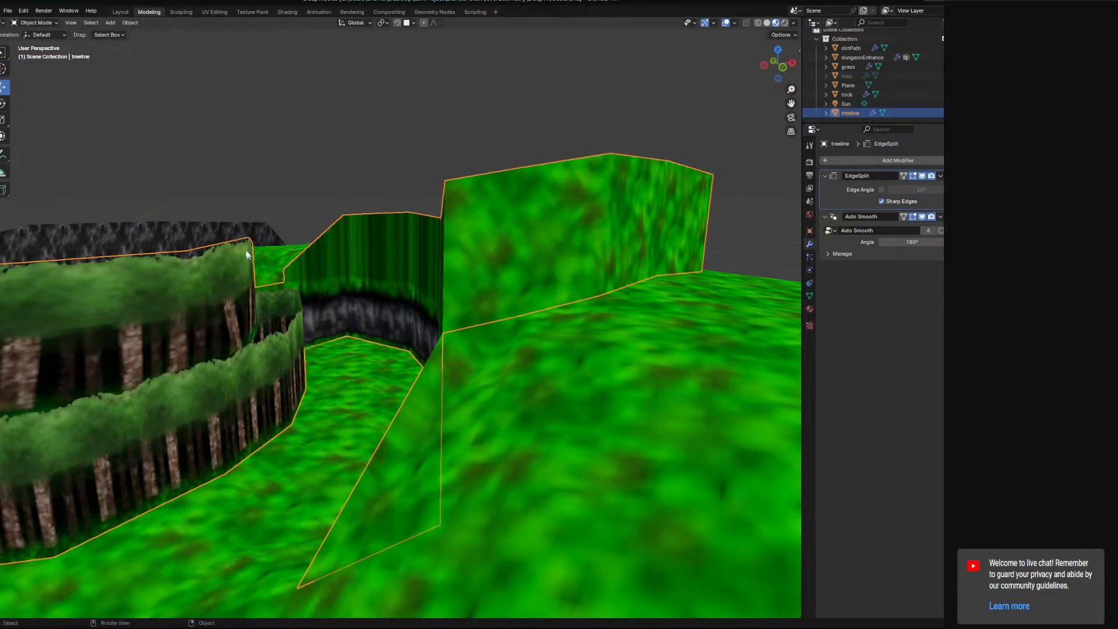
Open the joined treeline mesh in Edit Mode in the UV Editing workspace
{"action": "middle_click_drag", "start_coordinate": [394, 282], "coordinate": [274, 258]}
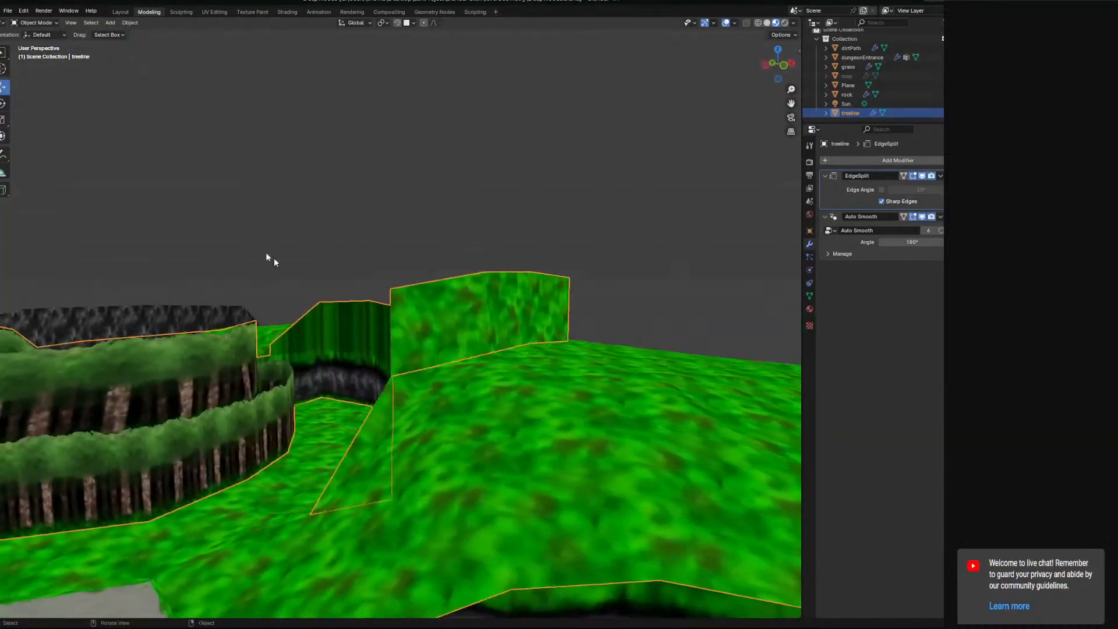
{"action": "left_click", "coordinate": [216, 12]}
{"action": "left_click", "coordinate": [431, 23]}
{"action": "left_click", "coordinate": [440, 43]}
Try out face selections along the raised wall, ending with only its sloped end face selected
{"action": "scroll", "coordinate": [574, 265], "scroll_direction": "up", "scroll_amount": 4}
{"action": "middle_click_drag", "start_coordinate": [574, 265], "coordinate": [524, 436], "text": "shift"}
{"action": "left_click", "coordinate": [420, 400]}
{"action": "middle_click_drag", "start_coordinate": [420, 400], "coordinate": [674, 326]}
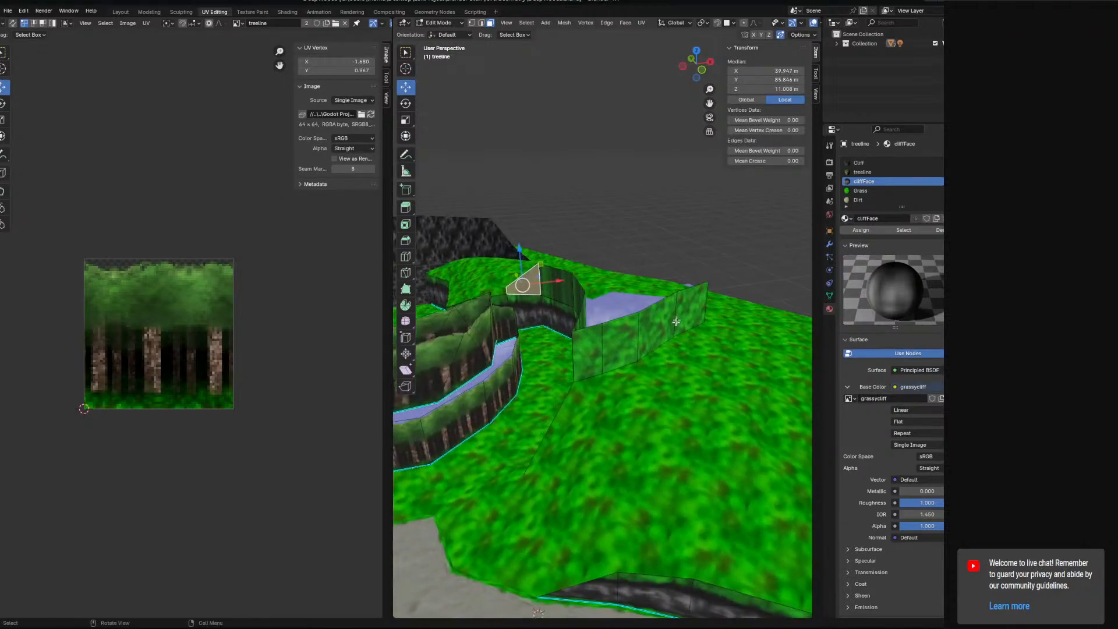
{"action": "left_click", "coordinate": [684, 316], "text": "ctrl"}
{"action": "middle_click_drag", "start_coordinate": [551, 304], "coordinate": [583, 297]}
{"action": "left_click", "coordinate": [574, 286]}
{"action": "left_click", "coordinate": [609, 294], "text": "shift"}
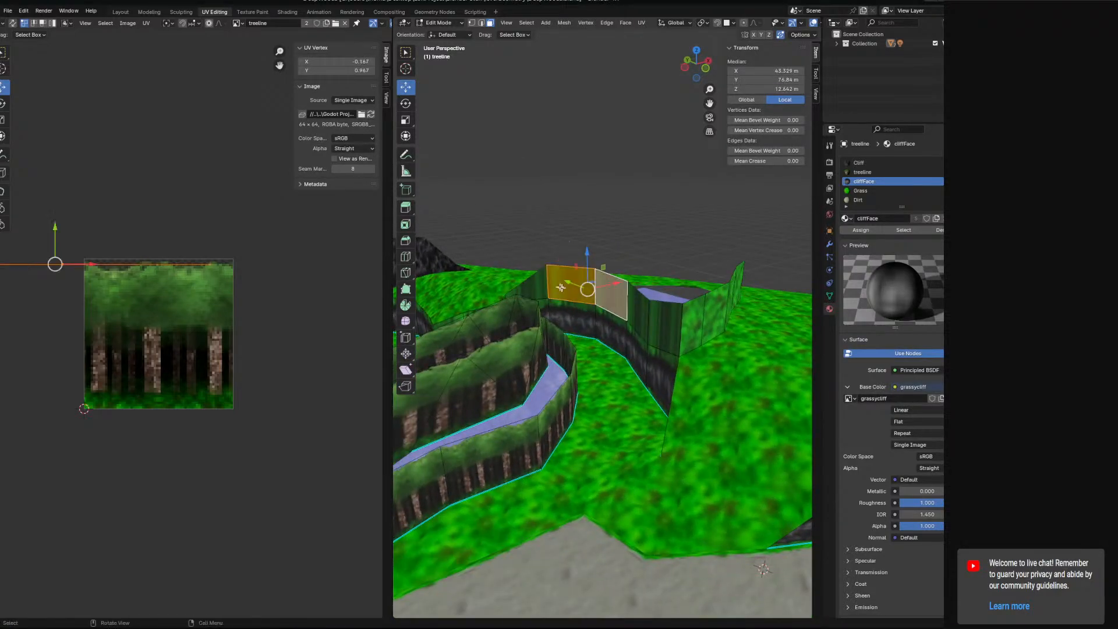
{"action": "left_click", "coordinate": [543, 283]}
Switch to vertex selection and raise the top corner vertex of the raised wall by about 0.01 m
{"action": "left_click", "coordinate": [472, 23]}
{"action": "scroll", "coordinate": [639, 253], "scroll_direction": "up", "scroll_amount": 2}
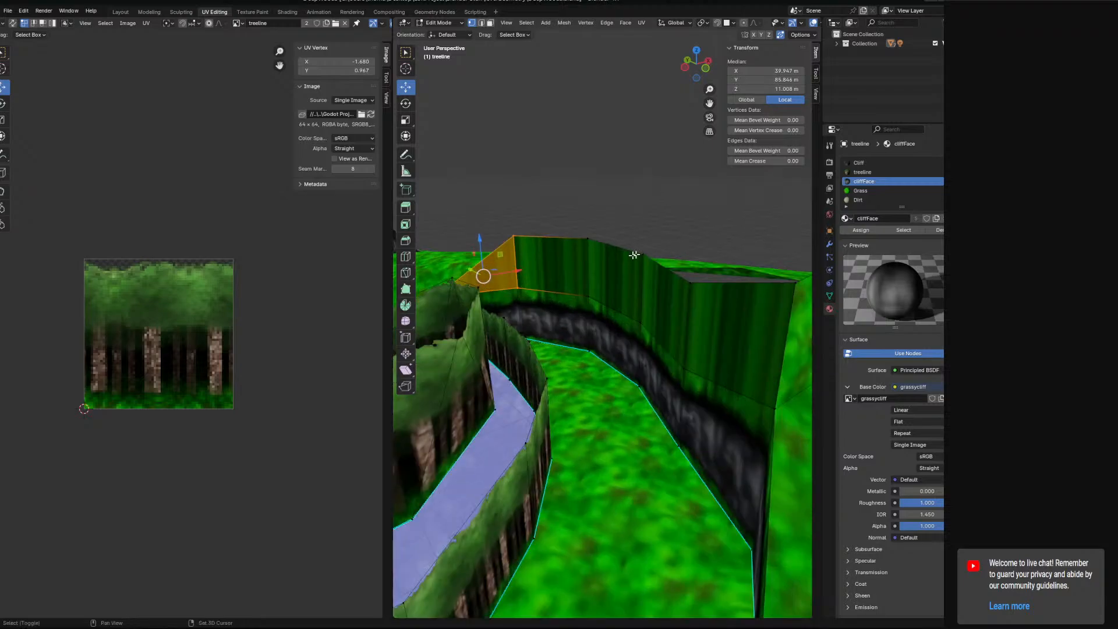
{"action": "middle_click_drag", "start_coordinate": [641, 254], "coordinate": [524, 285], "text": "shift"}
{"action": "middle_click_drag", "start_coordinate": [524, 285], "coordinate": [573, 289]}
{"action": "middle_click_drag", "start_coordinate": [752, 317], "coordinate": [665, 334], "text": "shift"}
{"action": "left_click", "coordinate": [566, 294]}
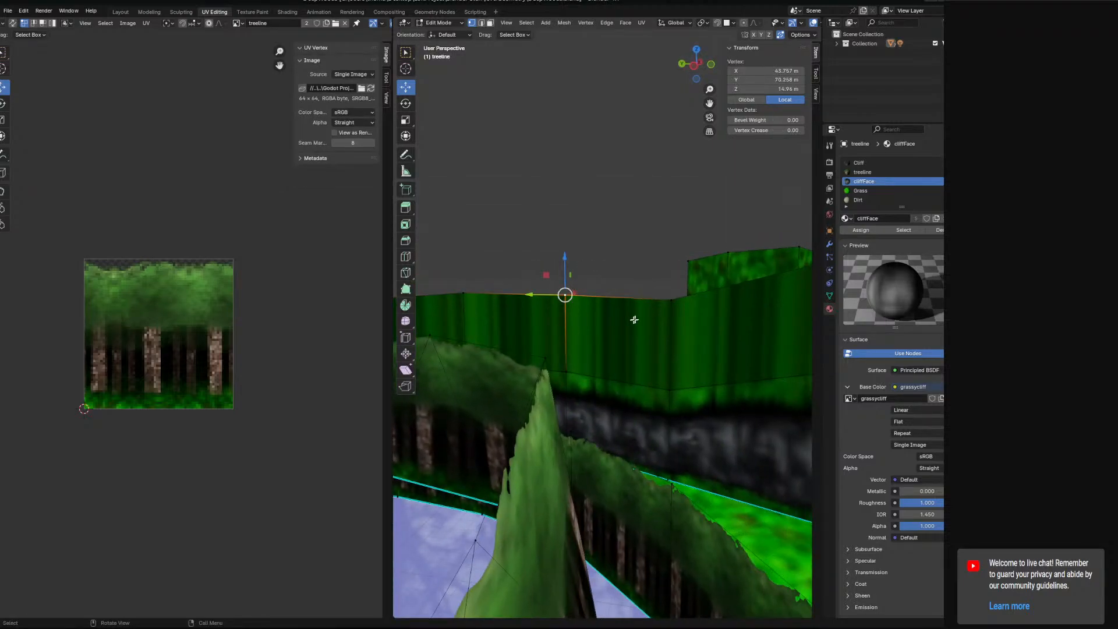
{"action": "middle_click_drag", "start_coordinate": [723, 295], "coordinate": [579, 288], "text": "shift"}
{"action": "left_click", "coordinate": [572, 305]}
{"action": "left_click_drag", "start_coordinate": [446, 314], "coordinate": [446, 295]}
{"action": "middle_click_drag", "start_coordinate": [469, 379], "coordinate": [487, 376], "text": "shift"}
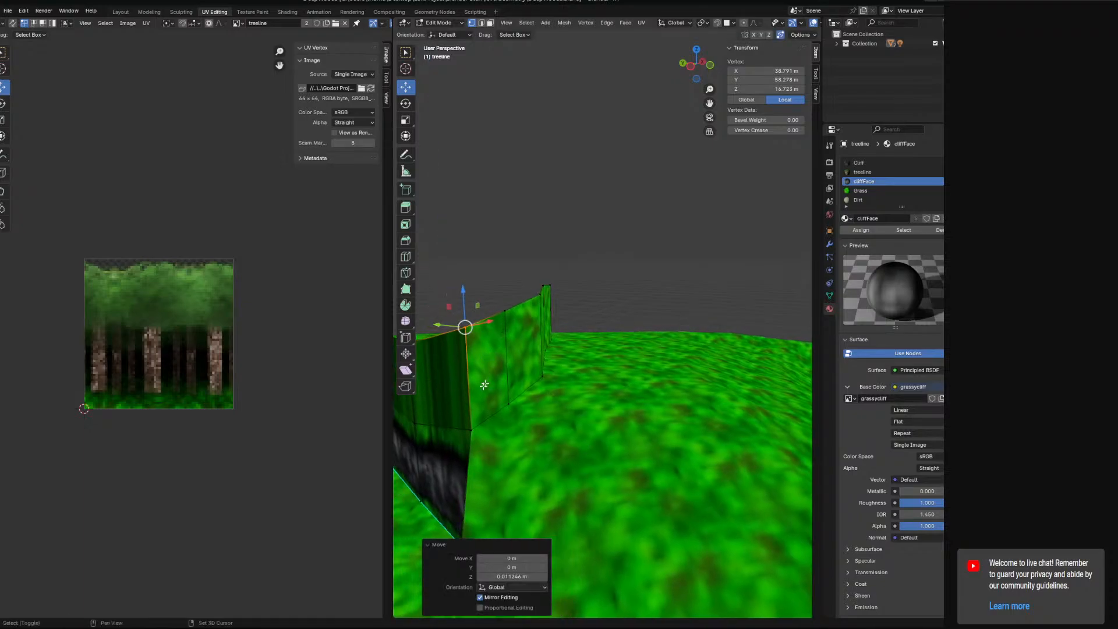
Lower the vertex at the base of the wall's corner by about 0.04 m, undoing the extra nudge
{"action": "left_click", "coordinate": [471, 429]}
{"action": "mouse_move", "coordinate": [470, 403]}
{"action": "left_mouse_down"}
{"action": "mouse_move", "coordinate": [471, 393]}
{"action": "mouse_move", "coordinate": [472, 404]}
{"action": "left_mouse_up"}
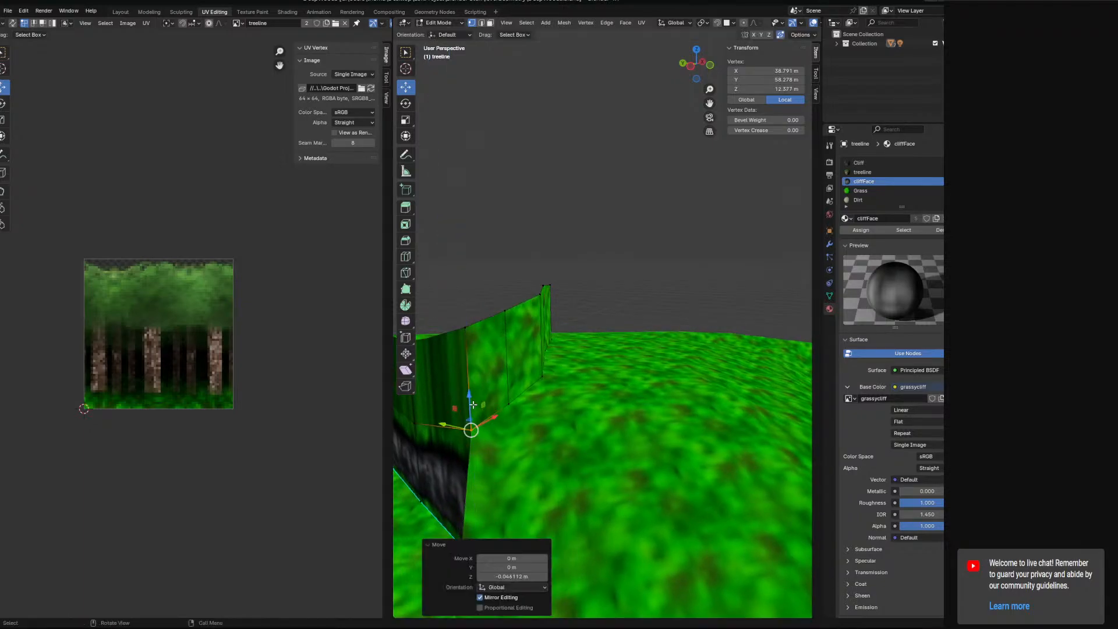
{"action": "middle_click_drag", "start_coordinate": [486, 391], "coordinate": [524, 392]}
{"action": "scroll", "coordinate": [586, 400], "scroll_direction": "up", "scroll_amount": 3}
{"action": "mouse_move", "coordinate": [649, 407]}
{"action": "middle_mouse_down", "text": "shift"}
{"action": "mouse_move", "coordinate": [644, 371]}
{"action": "mouse_move", "coordinate": [641, 389]}
{"action": "mouse_move", "coordinate": [621, 389]}
{"action": "mouse_move", "coordinate": [636, 391]}
{"action": "middle_mouse_up", "text": "shift"}
{"action": "scroll", "coordinate": [635, 392], "scroll_direction": "down", "scroll_amount": 3}
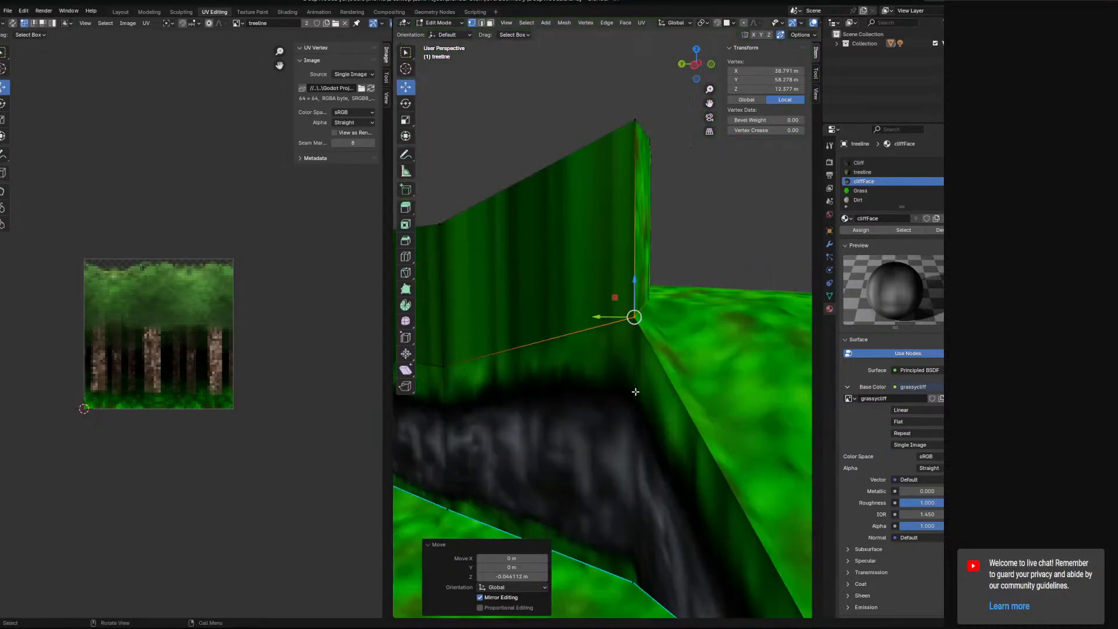
{"action": "mouse_move", "coordinate": [636, 288]}
{"action": "left_mouse_down"}
{"action": "mouse_move", "coordinate": [635, 273]}
{"action": "mouse_move", "coordinate": [636, 287]}
{"action": "left_mouse_up"}
{"action": "key", "text": "ctrl+z"}
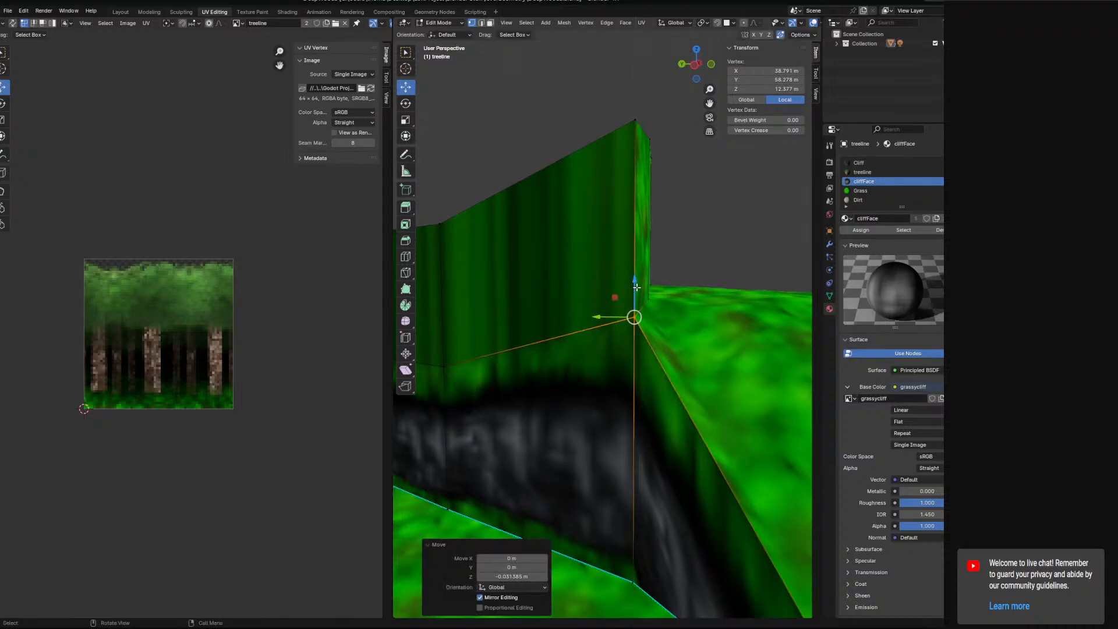
Nudge the remaining vertices along the wall's lower edge vertically to align them with the top of the cliff
{"action": "left_click", "coordinate": [462, 367]}
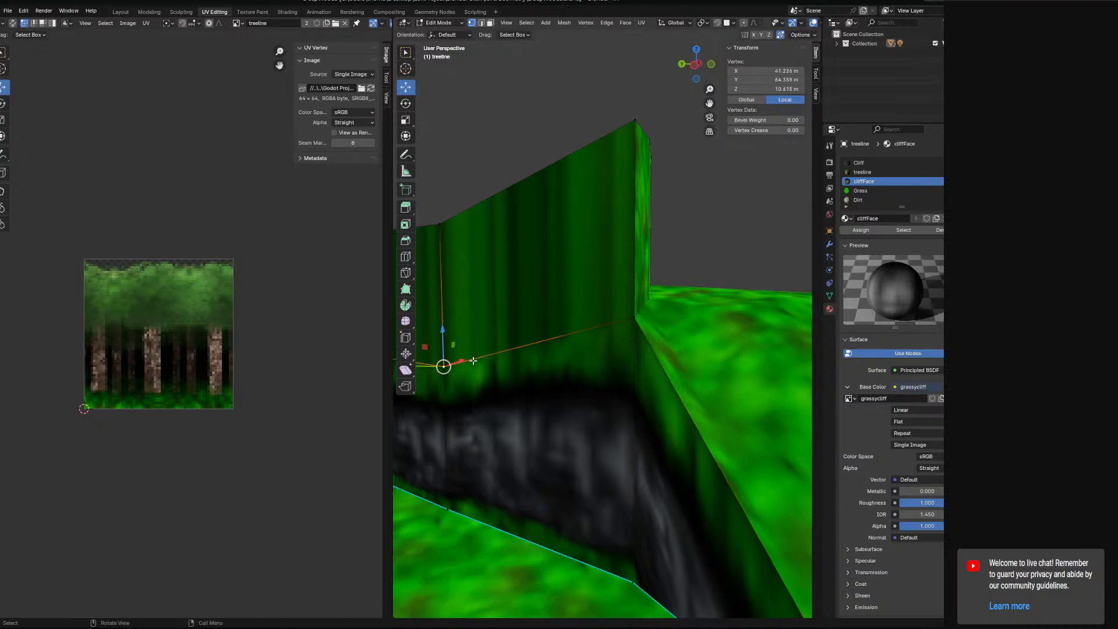
{"action": "left_click_drag", "start_coordinate": [446, 333], "coordinate": [448, 331]}
{"action": "middle_click_drag", "start_coordinate": [447, 331], "coordinate": [585, 336]}
{"action": "left_click", "coordinate": [574, 320]}
{"action": "left_click_drag", "start_coordinate": [575, 287], "coordinate": [522, 272]}
{"action": "left_click", "coordinate": [517, 294]}
{"action": "mouse_move", "coordinate": [469, 283]}
{"action": "middle_mouse_down"}
{"action": "mouse_move", "coordinate": [493, 284]}
{"action": "mouse_move", "coordinate": [485, 290]}
{"action": "middle_mouse_up"}
{"action": "left_click", "coordinate": [487, 292]}
{"action": "left_click_drag", "start_coordinate": [490, 273], "coordinate": [492, 273]}
{"action": "middle_click_drag", "start_coordinate": [466, 332], "coordinate": [519, 364]}
{"action": "scroll", "coordinate": [542, 367], "scroll_direction": "up", "scroll_amount": 3}
{"action": "left_click", "coordinate": [480, 356]}
{"action": "left_click_drag", "start_coordinate": [453, 331], "coordinate": [456, 332]}
{"action": "middle_click_drag", "start_coordinate": [462, 329], "coordinate": [566, 360]}
{"action": "scroll", "coordinate": [626, 287], "scroll_direction": "down", "scroll_amount": 5}
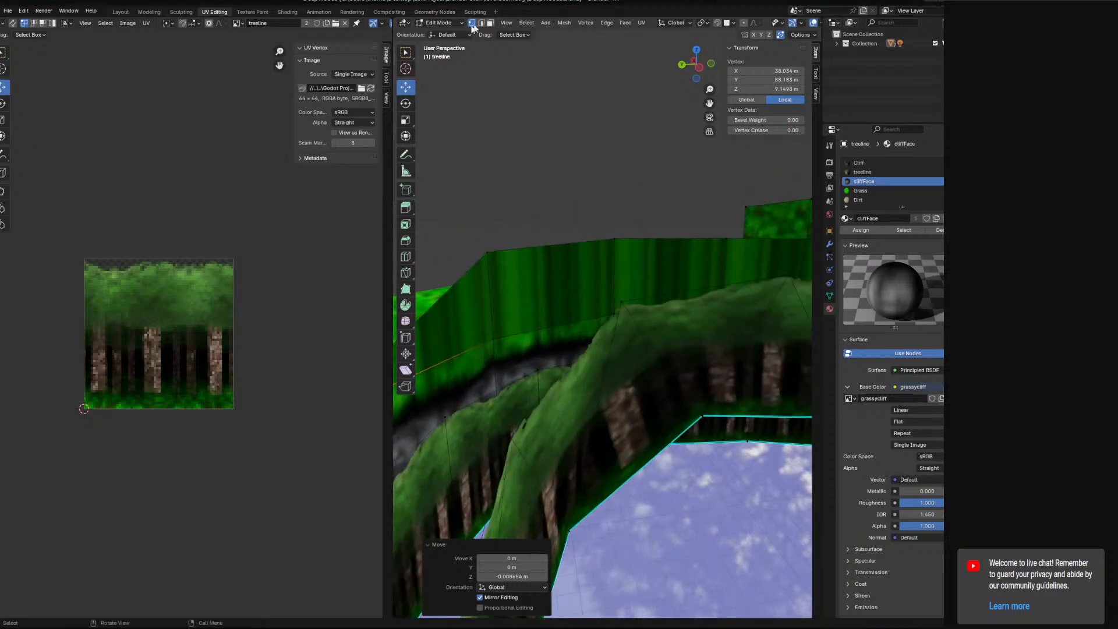
Select all the faces of the raised wall, both the striped cliff faces and the grass-textured ones
{"action": "left_click", "coordinate": [481, 184]}
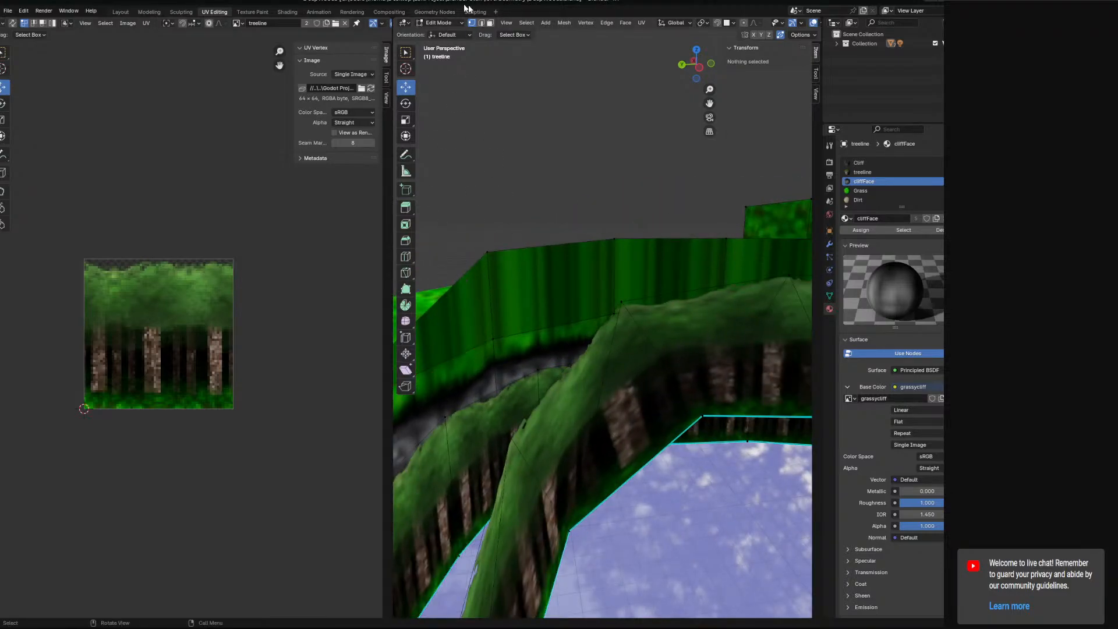
{"action": "left_click", "coordinate": [461, 313]}
{"action": "left_click", "coordinate": [550, 291], "text": "shift"}
{"action": "middle_click_drag", "start_coordinate": [658, 275], "coordinate": [605, 301], "text": "shift"}
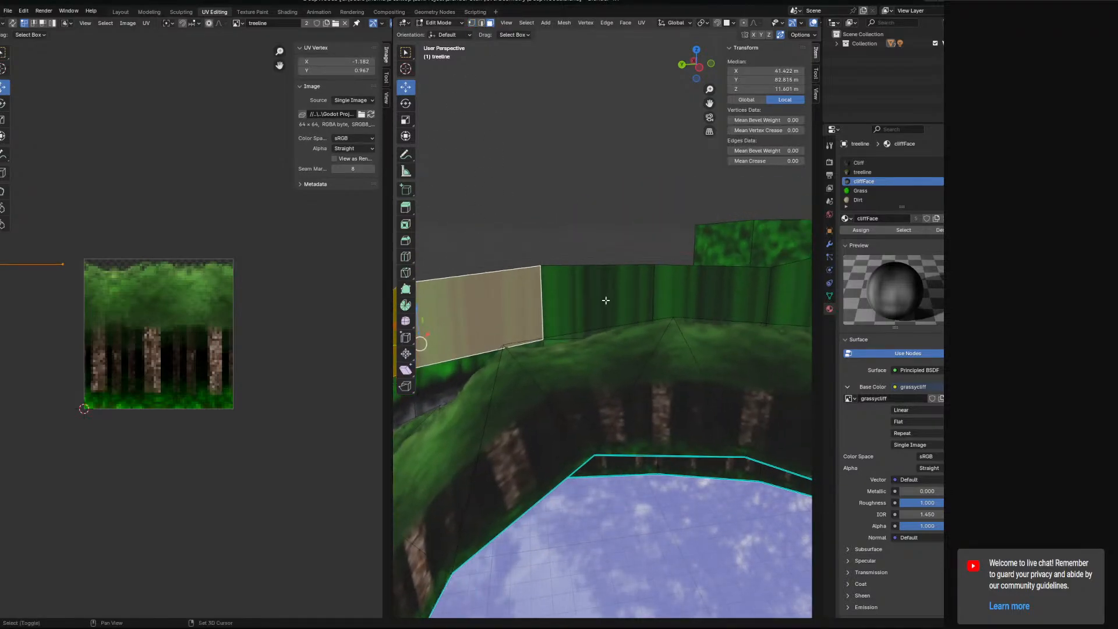
{"action": "left_click", "coordinate": [582, 300], "text": "shift"}
{"action": "middle_click_drag", "start_coordinate": [755, 288], "coordinate": [505, 308], "text": "shift"}
{"action": "left_click", "coordinate": [604, 287], "text": "shift"}
{"action": "left_click", "coordinate": [577, 294], "text": "shift"}
{"action": "middle_click_drag", "start_coordinate": [628, 284], "coordinate": [556, 286]}
{"action": "left_click", "coordinate": [618, 280], "text": "shift"}
{"action": "left_click", "coordinate": [658, 265], "text": "shift"}
{"action": "middle_click_drag", "start_coordinate": [658, 265], "coordinate": [582, 268]}
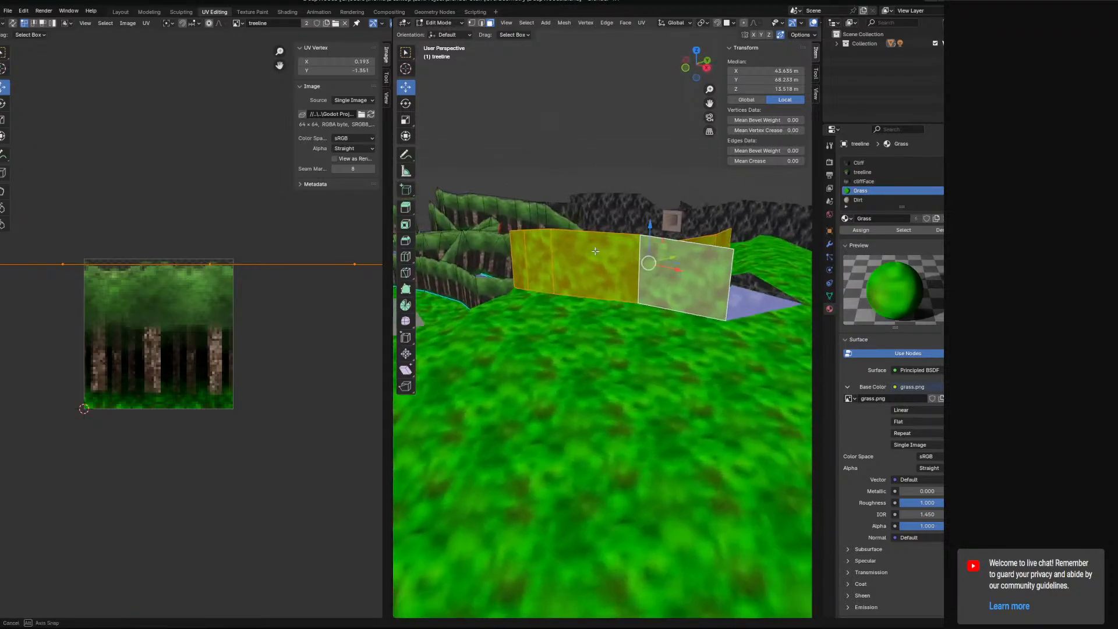
{"action": "middle_click_drag", "start_coordinate": [715, 259], "coordinate": [629, 265]}
Assign the treeline material to the selected wall faces
{"action": "left_click", "coordinate": [863, 172]}
{"action": "left_click", "coordinate": [887, 231]}
{"action": "key", "text": "ctrl+z"}
{"action": "left_click", "coordinate": [869, 230]}
{"action": "middle_click_drag", "start_coordinate": [522, 322], "coordinate": [636, 314]}
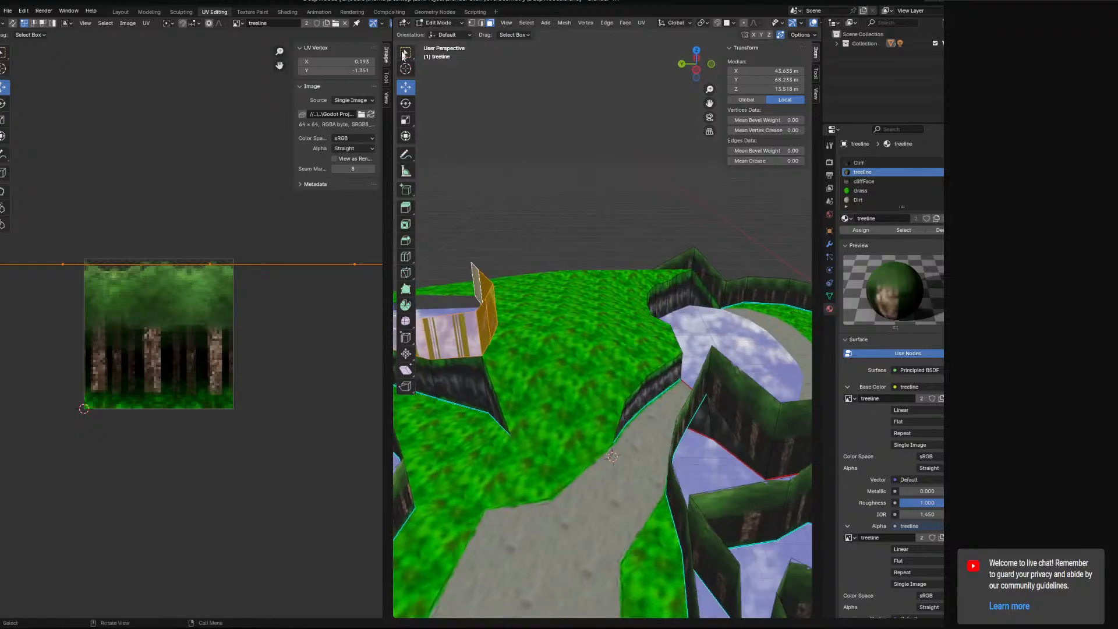
{"action": "left_click", "coordinate": [253, 12]}
{"action": "mouse_move", "coordinate": [487, 312]}
{"action": "middle_mouse_down"}
{"action": "mouse_move", "coordinate": [509, 302]}
{"action": "mouse_move", "coordinate": [649, 344]}
{"action": "mouse_move", "coordinate": [599, 327]}
{"action": "mouse_move", "coordinate": [609, 320]}
{"action": "mouse_move", "coordinate": [599, 327]}
{"action": "mouse_move", "coordinate": [610, 318]}
{"action": "mouse_move", "coordinate": [609, 330]}
{"action": "mouse_move", "coordinate": [556, 275]}
{"action": "middle_mouse_up"}
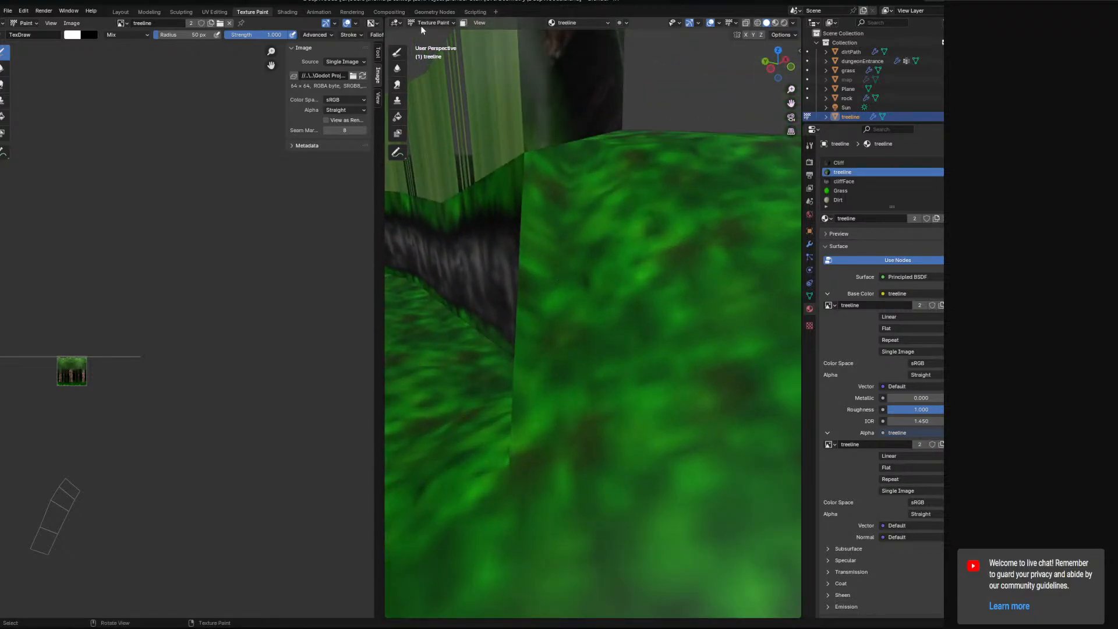
{"action": "left_click", "coordinate": [215, 12]}
{"action": "key", "text": "n"}
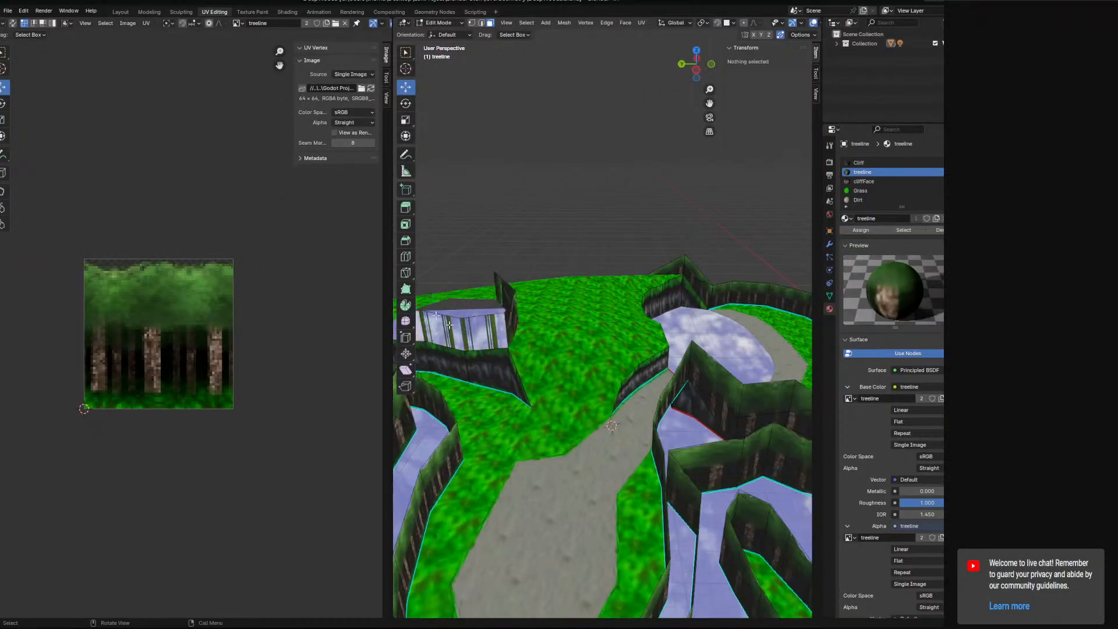
{"action": "left_click", "coordinate": [154, 12]}
{"action": "middle_click_drag", "start_coordinate": [444, 374], "coordinate": [440, 325]}
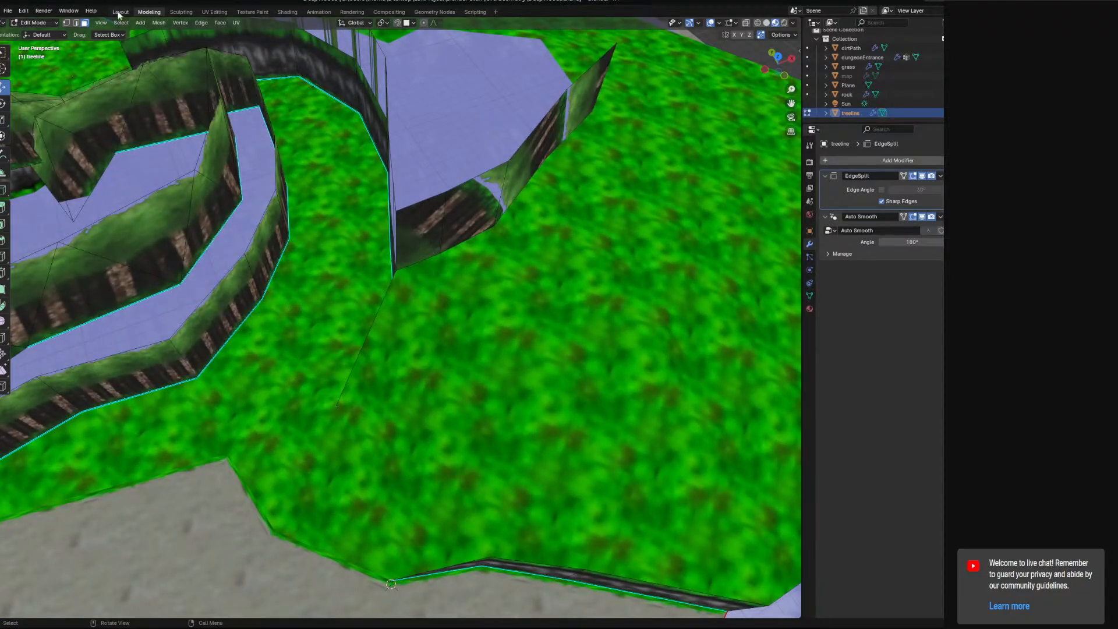
Select the grass object in the Layout workspace and open its mesh in Edit Mode
{"action": "left_click", "coordinate": [121, 13]}
{"action": "middle_click_drag", "start_coordinate": [388, 264], "coordinate": [415, 271]}
{"action": "scroll", "coordinate": [434, 339], "scroll_direction": "up", "scroll_amount": 6}
{"action": "left_click", "coordinate": [398, 271]}
{"action": "left_click", "coordinate": [36, 22]}
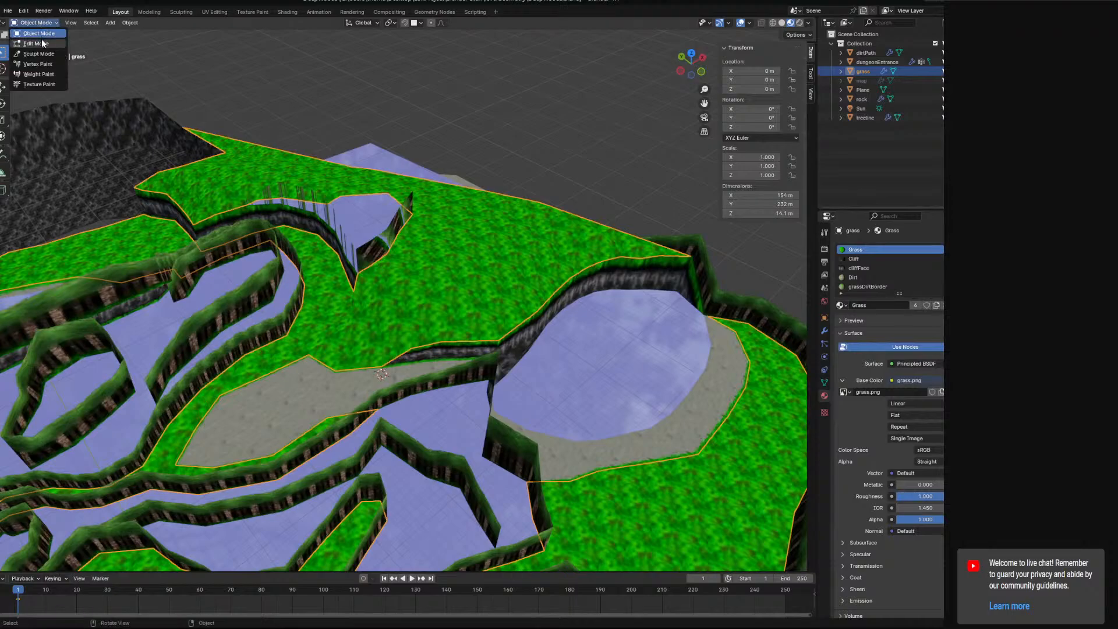
{"action": "left_click", "coordinate": [35, 43]}
{"action": "scroll", "coordinate": [384, 302], "scroll_direction": "up", "scroll_amount": 5}
{"action": "middle_click_drag", "start_coordinate": [384, 302], "coordinate": [426, 334]}
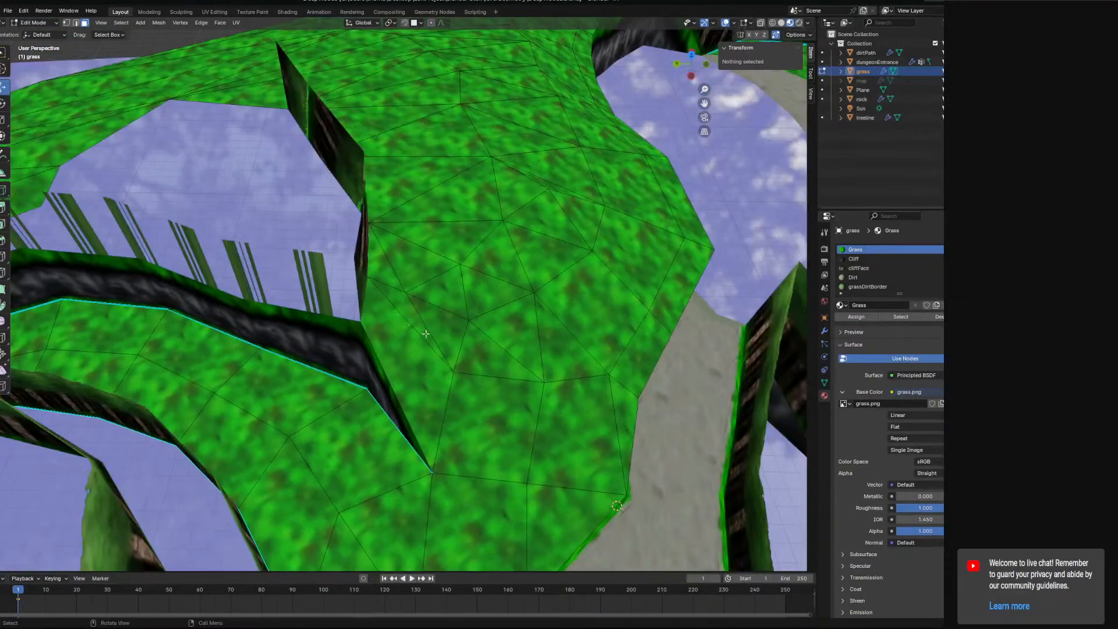
Triangulate the grass face beside the end of the cliff at the wall's corner
{"action": "left_click", "coordinate": [76, 22]}
{"action": "middle_click_drag", "start_coordinate": [443, 343], "coordinate": [364, 279]}
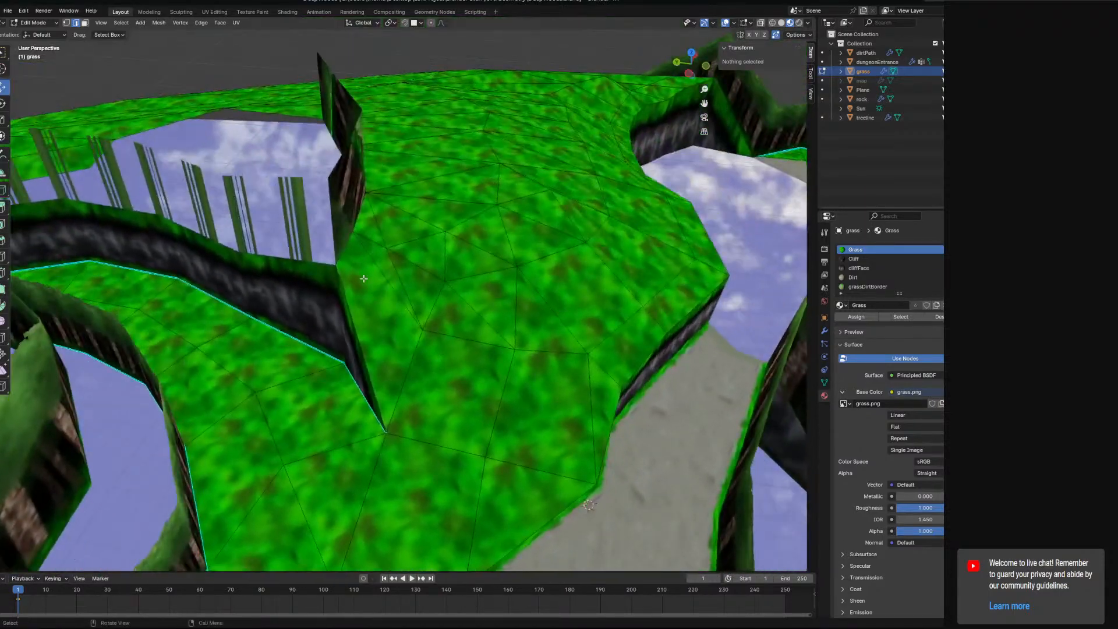
{"action": "left_click", "coordinate": [363, 279]}
{"action": "left_click", "coordinate": [85, 23]}
{"action": "left_click", "coordinate": [370, 306]}
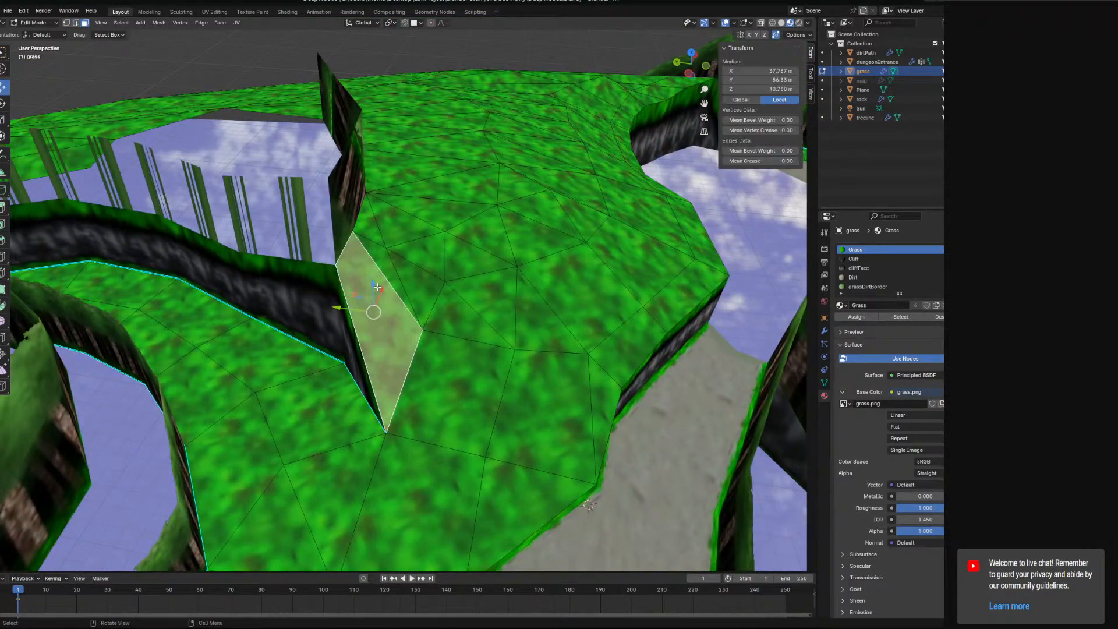
{"action": "right_click", "coordinate": [379, 302]}
{"action": "left_click", "coordinate": [351, 366]}
Merge the inner grass vertex near the wall into the adjacent vertex on the wall's base using At Last
{"action": "middle_click_drag", "start_coordinate": [351, 365], "coordinate": [389, 291]}
{"action": "left_click", "coordinate": [372, 233]}
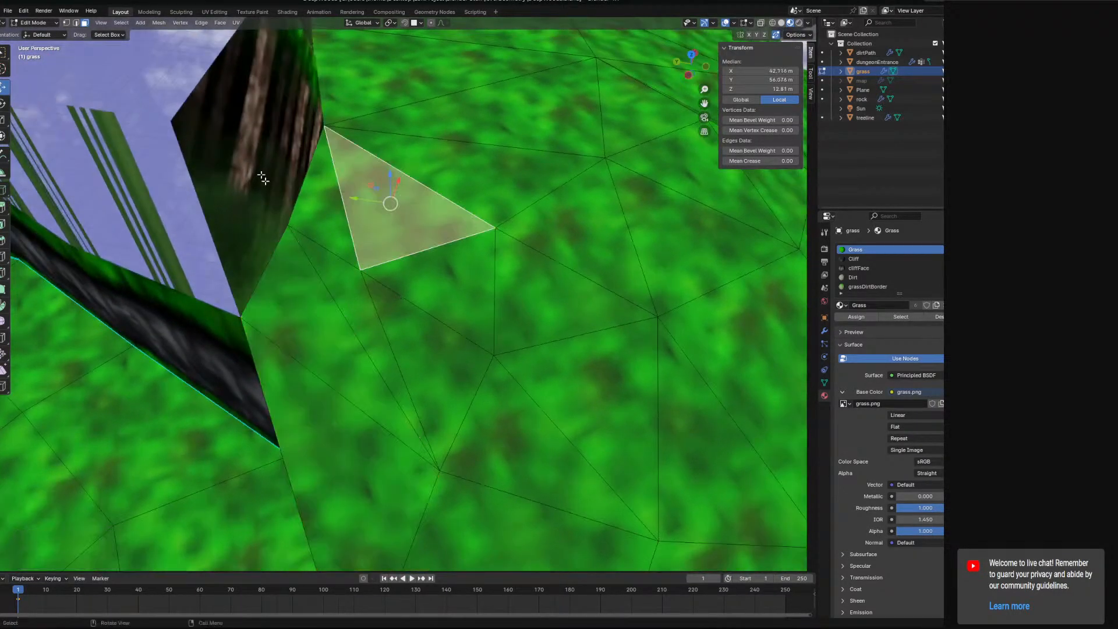
{"action": "left_click", "coordinate": [66, 22]}
{"action": "left_click", "coordinate": [361, 269]}
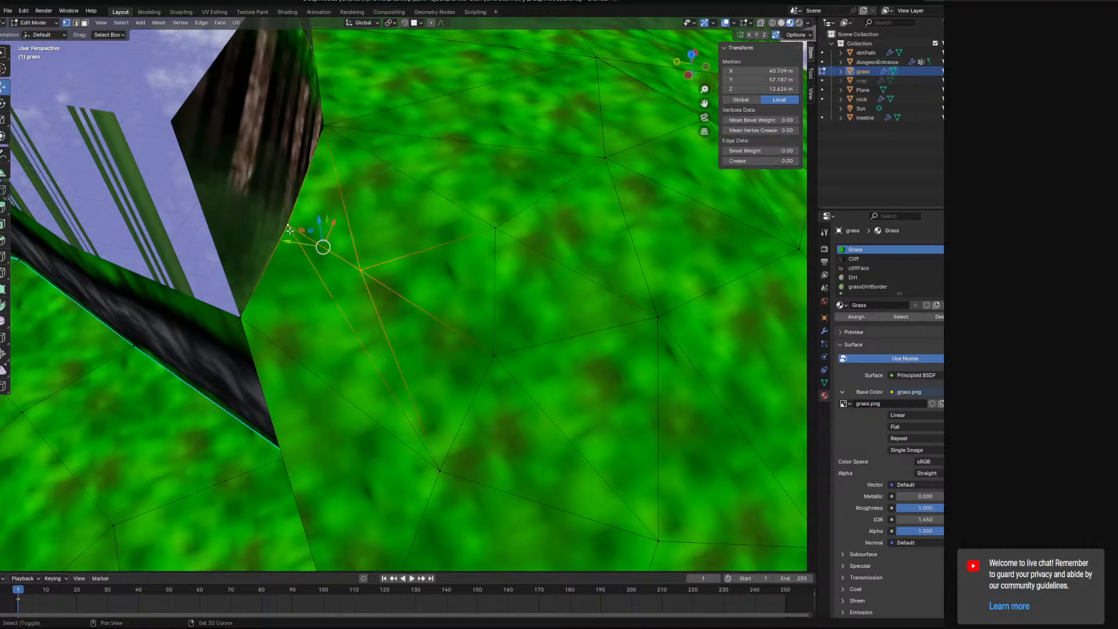
{"action": "left_click", "coordinate": [288, 226], "text": "shift"}
{"action": "right_click", "coordinate": [295, 229]}
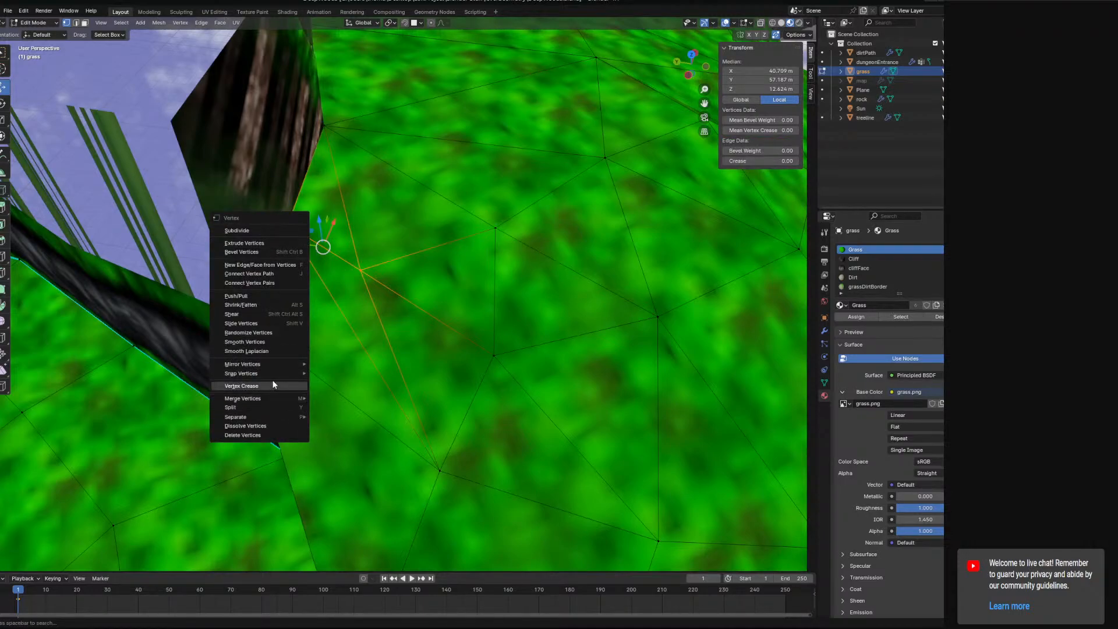
{"action": "mouse_move", "coordinate": [270, 367]}
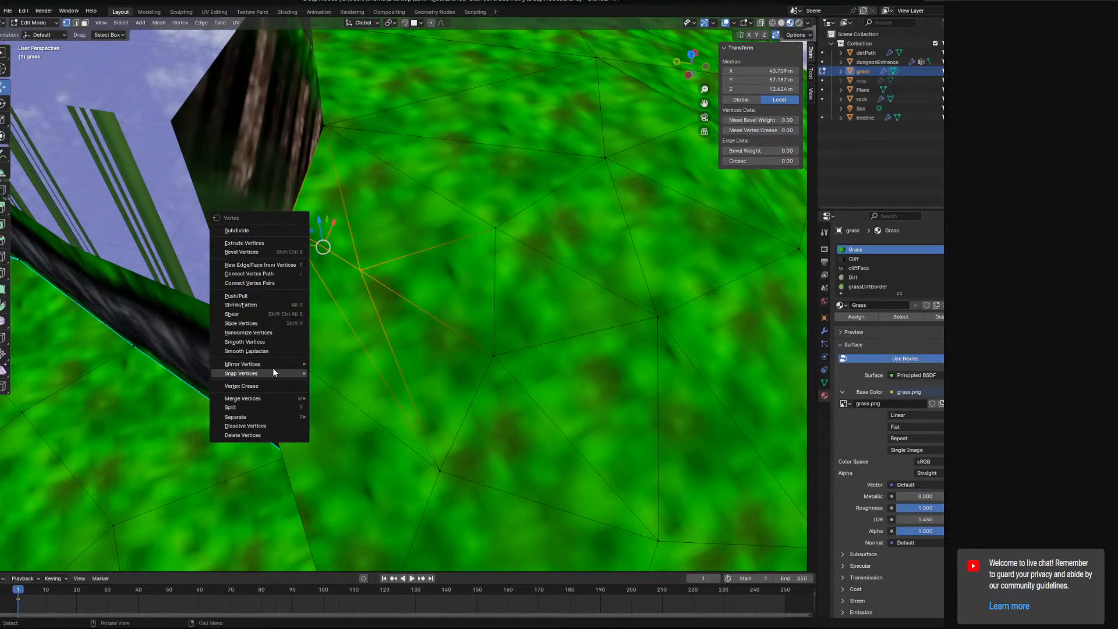
{"action": "mouse_move", "coordinate": [266, 401]}
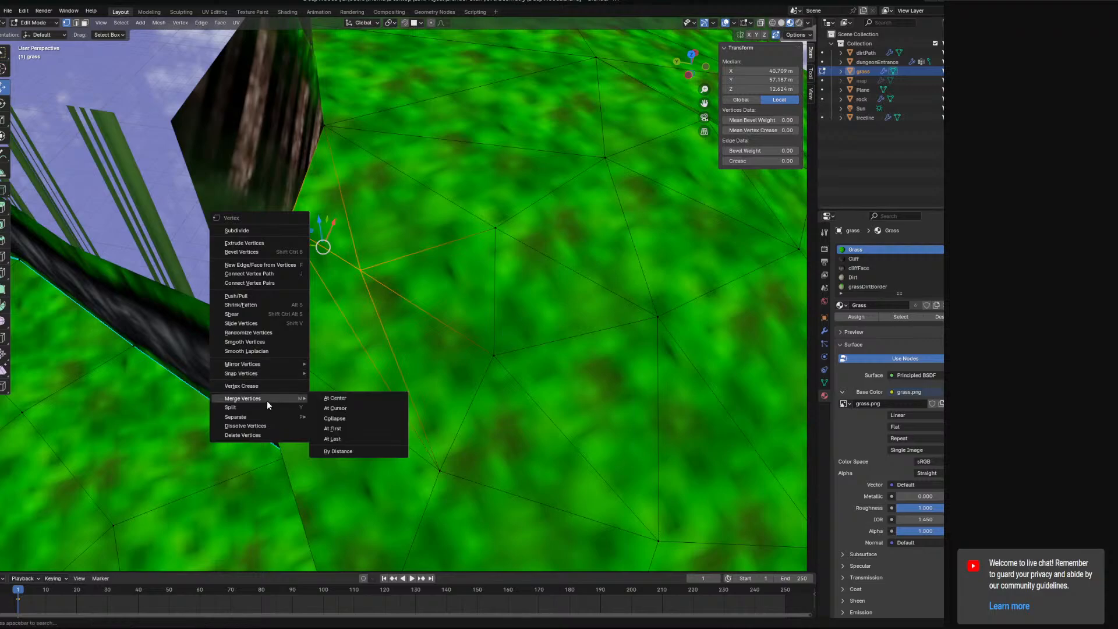
{"action": "left_click", "coordinate": [338, 443]}
Examine the grass slope above the path and its surroundings from several angles
{"action": "middle_click_drag", "start_coordinate": [448, 346], "coordinate": [478, 391]}
{"action": "scroll", "coordinate": [507, 362], "scroll_direction": "down", "scroll_amount": 5}
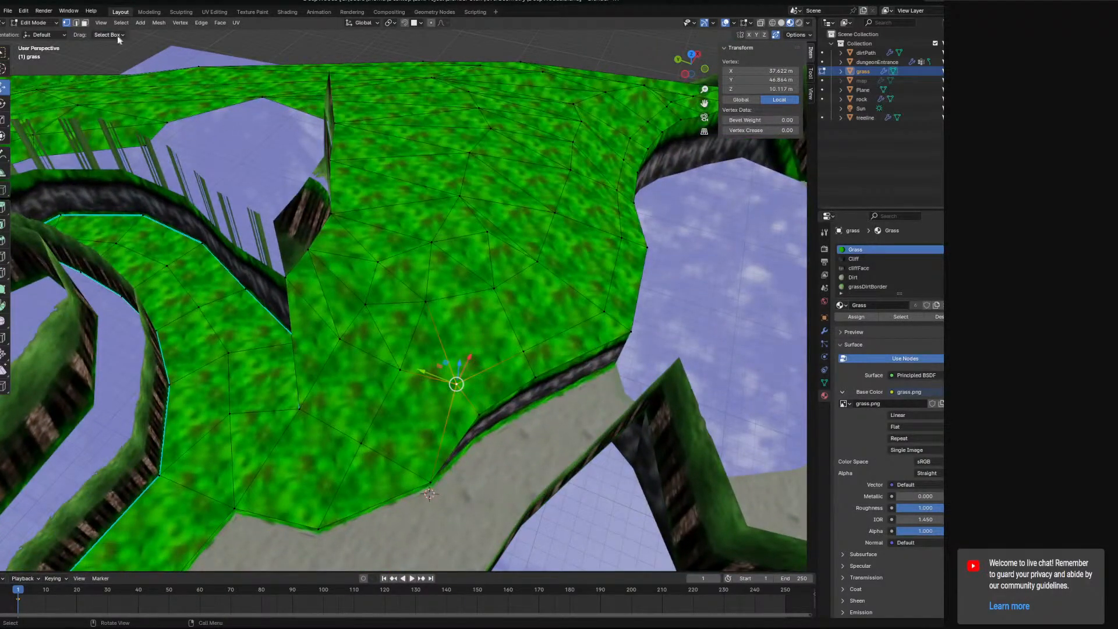
{"action": "left_click", "coordinate": [84, 23]}
{"action": "left_click", "coordinate": [473, 337]}
{"action": "right_click", "coordinate": [473, 336]}
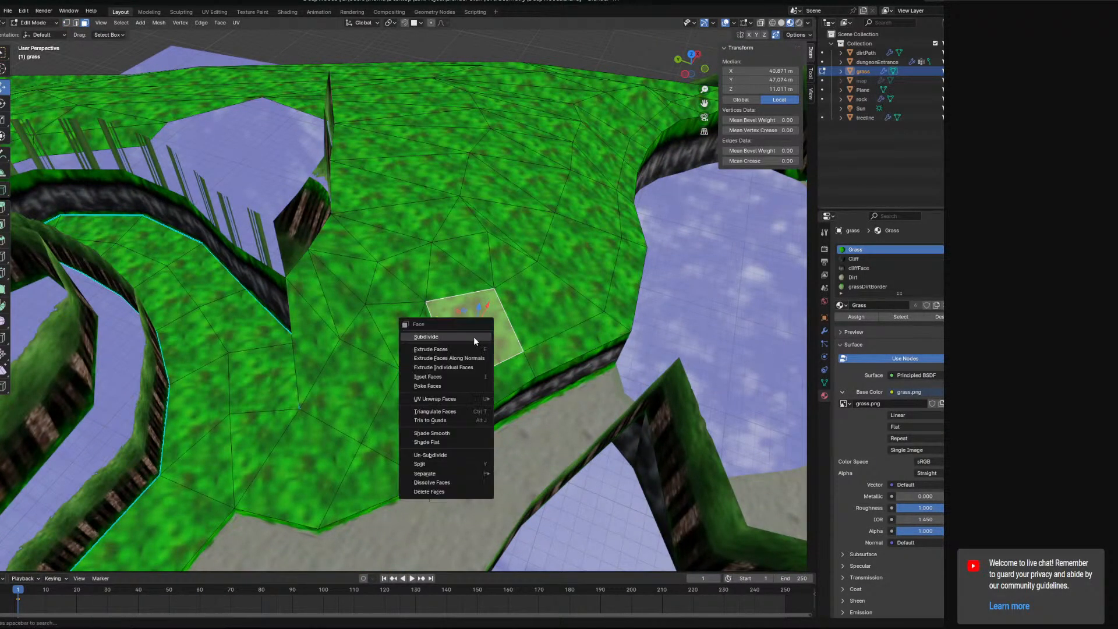
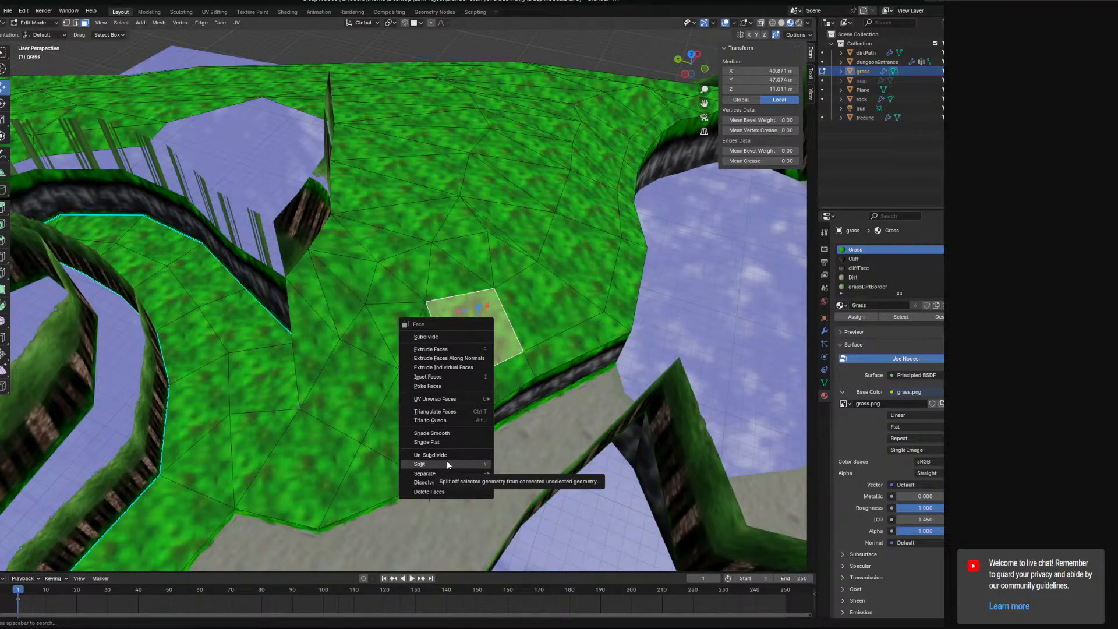
{"action": "middle_click_drag", "start_coordinate": [553, 301], "coordinate": [522, 355]}
{"action": "middle_click_drag", "start_coordinate": [471, 356], "coordinate": [500, 360]}
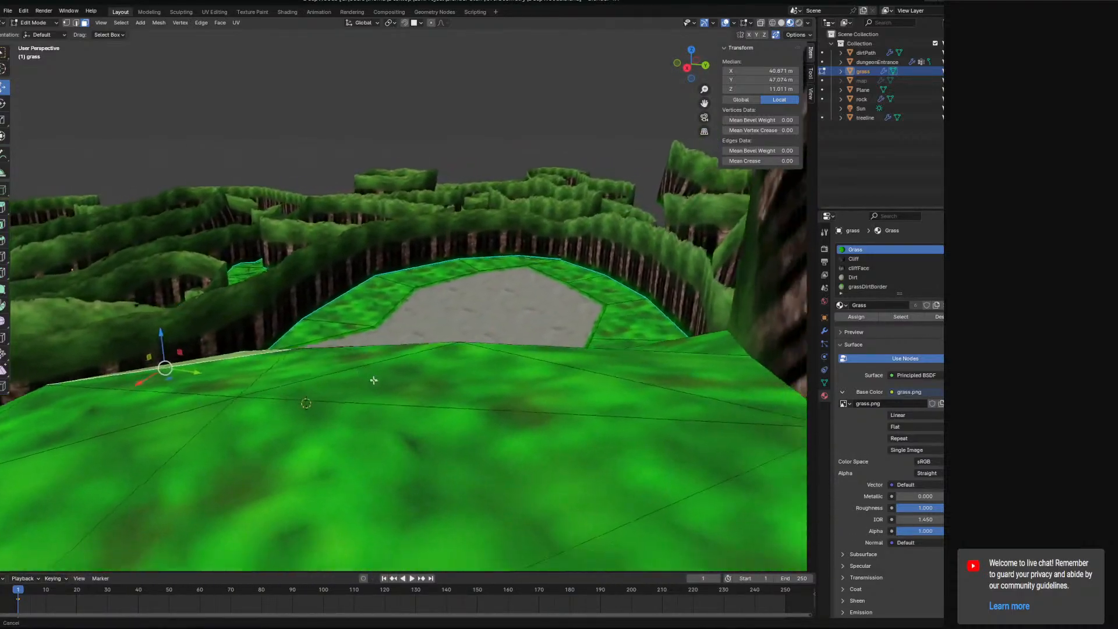
{"action": "middle_click_drag", "start_coordinate": [374, 380], "coordinate": [436, 338], "text": "shift"}
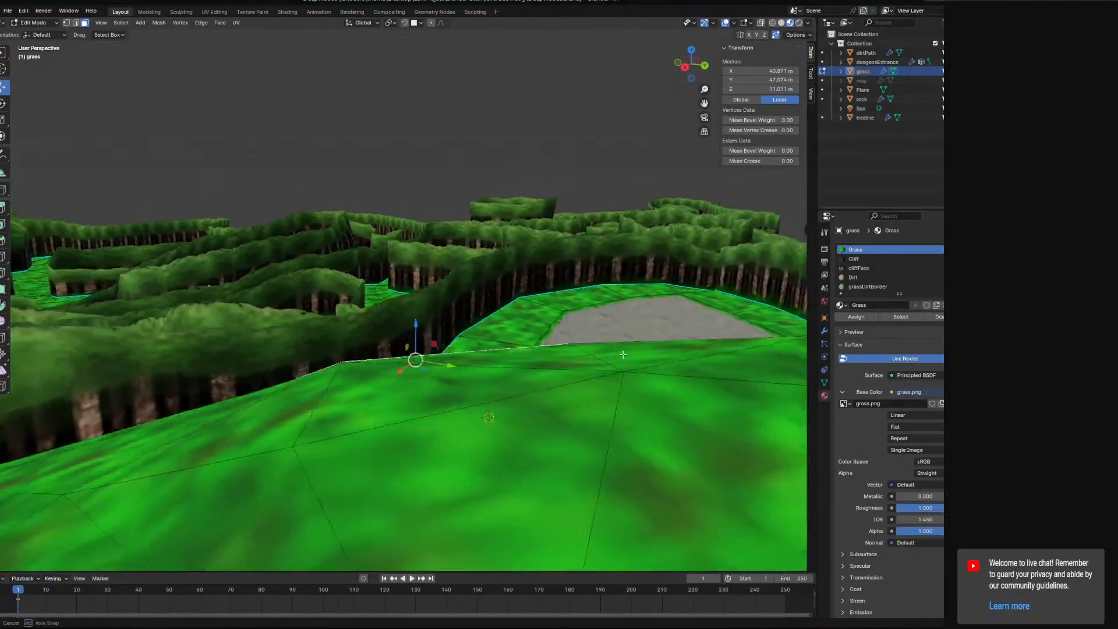
{"action": "middle_click_drag", "start_coordinate": [623, 354], "coordinate": [604, 354]}
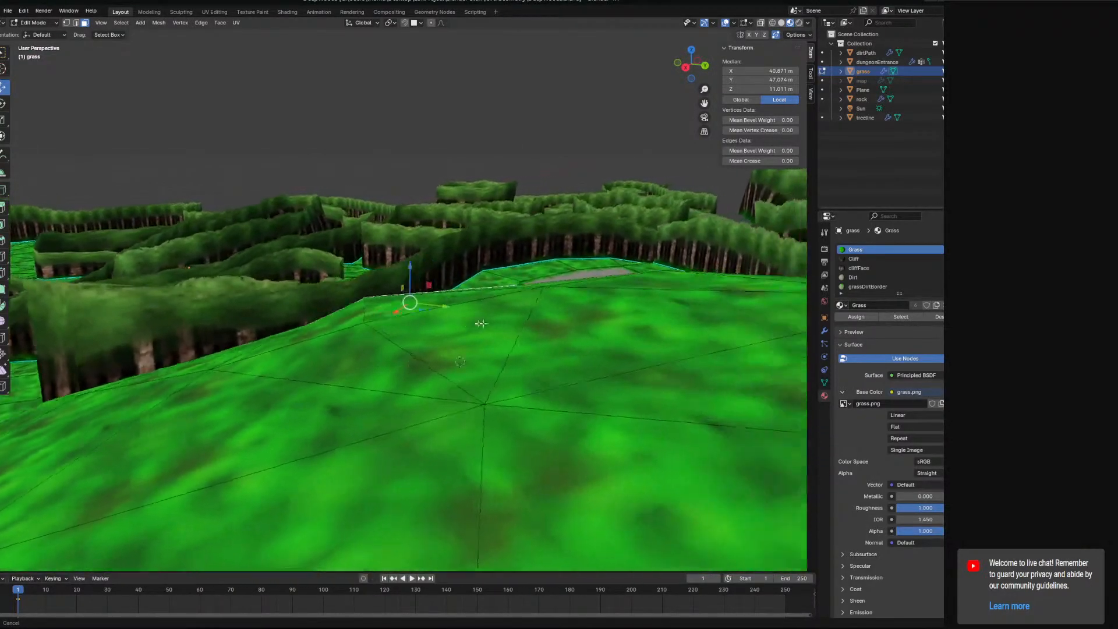
{"action": "middle_click_drag", "start_coordinate": [481, 323], "coordinate": [421, 358]}
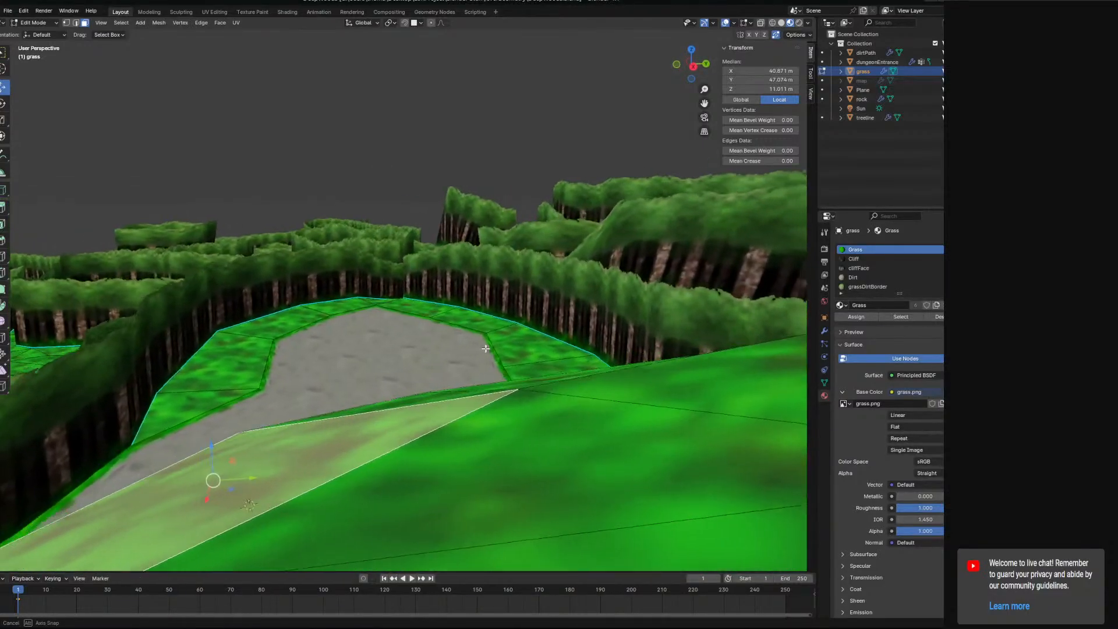
{"action": "mouse_move", "coordinate": [486, 348]}
{"action": "middle_mouse_down"}
{"action": "mouse_move", "coordinate": [356, 358]}
{"action": "mouse_move", "coordinate": [341, 349]}
{"action": "mouse_move", "coordinate": [345, 322]}
{"action": "mouse_move", "coordinate": [462, 325]}
{"action": "mouse_move", "coordinate": [487, 362]}
{"action": "middle_mouse_up"}
{"action": "middle_click_drag", "start_coordinate": [582, 311], "coordinate": [580, 372]}
{"action": "middle_click_drag", "start_coordinate": [397, 391], "coordinate": [592, 332], "text": "shift"}
{"action": "scroll", "coordinate": [591, 332], "scroll_direction": "up", "scroll_amount": 1}
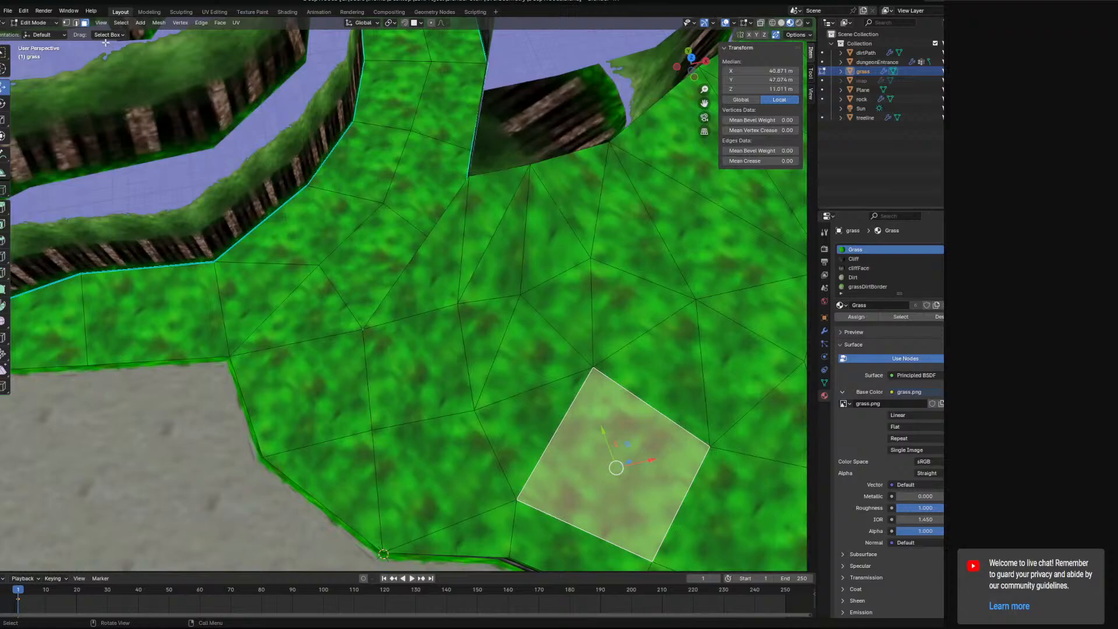
Merge the two neighbouring grass vertices on the slope below the wall using At Last
{"action": "left_click", "coordinate": [520, 297]}
{"action": "left_click", "coordinate": [66, 23]}
{"action": "left_click", "coordinate": [520, 296]}
{"action": "right_click", "coordinate": [460, 296]}
{"action": "mouse_move", "coordinate": [460, 296]}
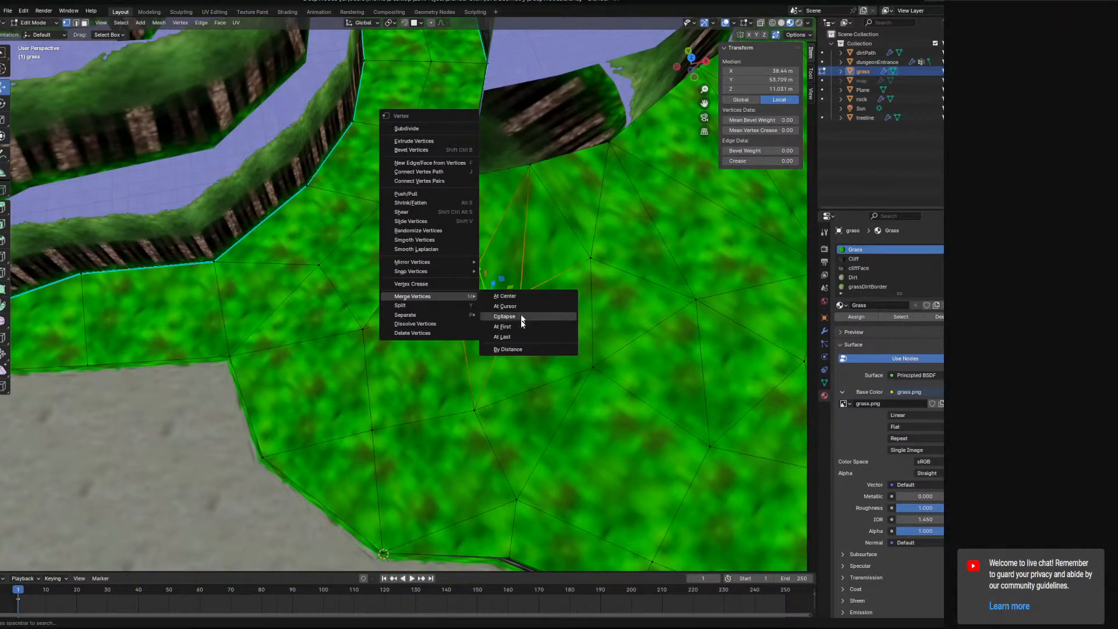
{"action": "left_click", "coordinate": [502, 337]}
Adjust the height of the grass slope's vertices near the merged point to smooth the hill
{"action": "middle_click_drag", "start_coordinate": [517, 327], "coordinate": [511, 384]}
{"action": "left_click_drag", "start_coordinate": [479, 289], "coordinate": [513, 278]}
{"action": "middle_click_drag", "start_coordinate": [514, 277], "coordinate": [528, 228]}
{"action": "left_click_drag", "start_coordinate": [499, 298], "coordinate": [499, 271]}
{"action": "middle_click_drag", "start_coordinate": [499, 271], "coordinate": [421, 373]}
Raise two more grass vertices on the slope above the path by about 0.55 m and 0.5 m
{"action": "left_click", "coordinate": [418, 338]}
{"action": "left_click_drag", "start_coordinate": [386, 296], "coordinate": [379, 261]}
{"action": "middle_click_drag", "start_coordinate": [379, 261], "coordinate": [408, 324]}
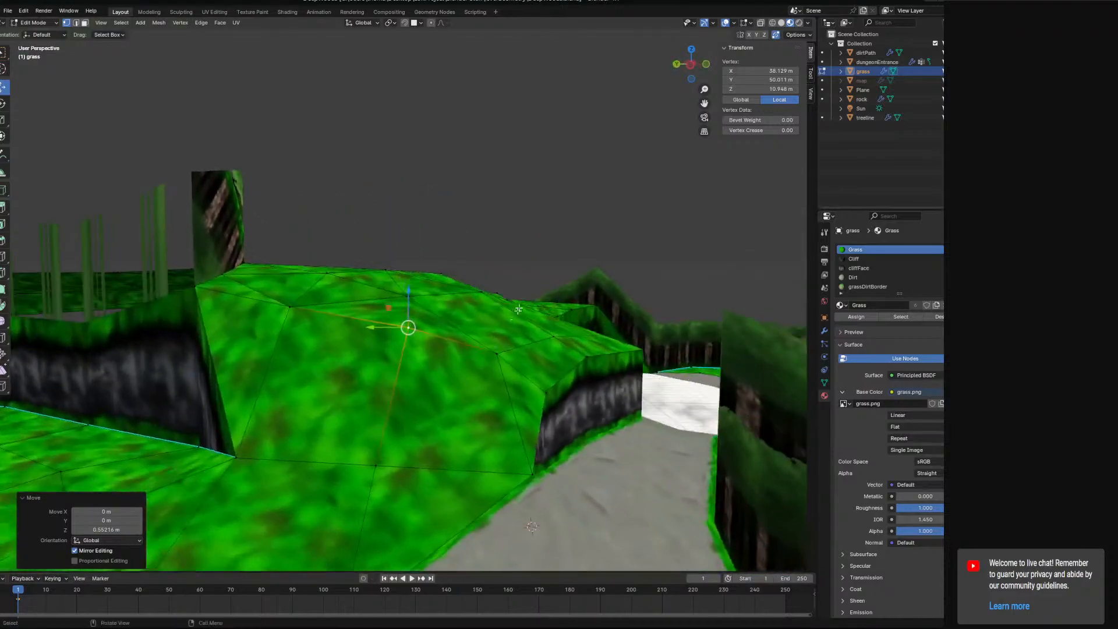
{"action": "key", "text": "g"}
{"action": "key", "text": "z"}
{"action": "left_click_drag", "start_coordinate": [500, 309], "coordinate": [500, 309]}
{"action": "middle_click_drag", "start_coordinate": [542, 386], "coordinate": [572, 389]}
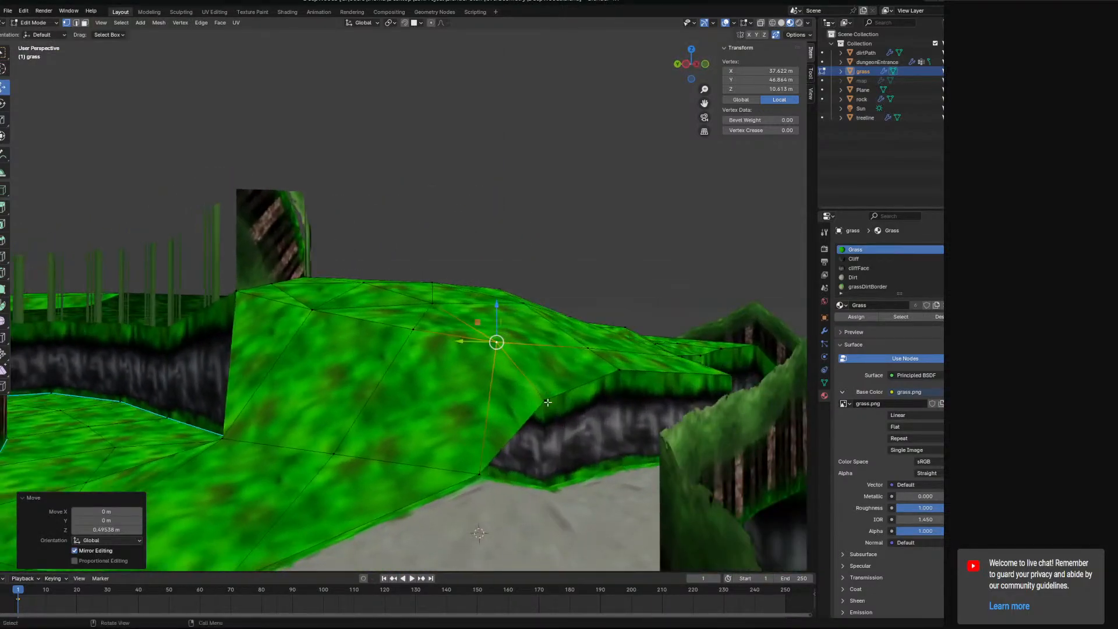
Edit the grass and treeline meshes together and raise their shared vertex at the cliff's upper corner by about 1.1 m
{"action": "left_click", "coordinate": [546, 401]}
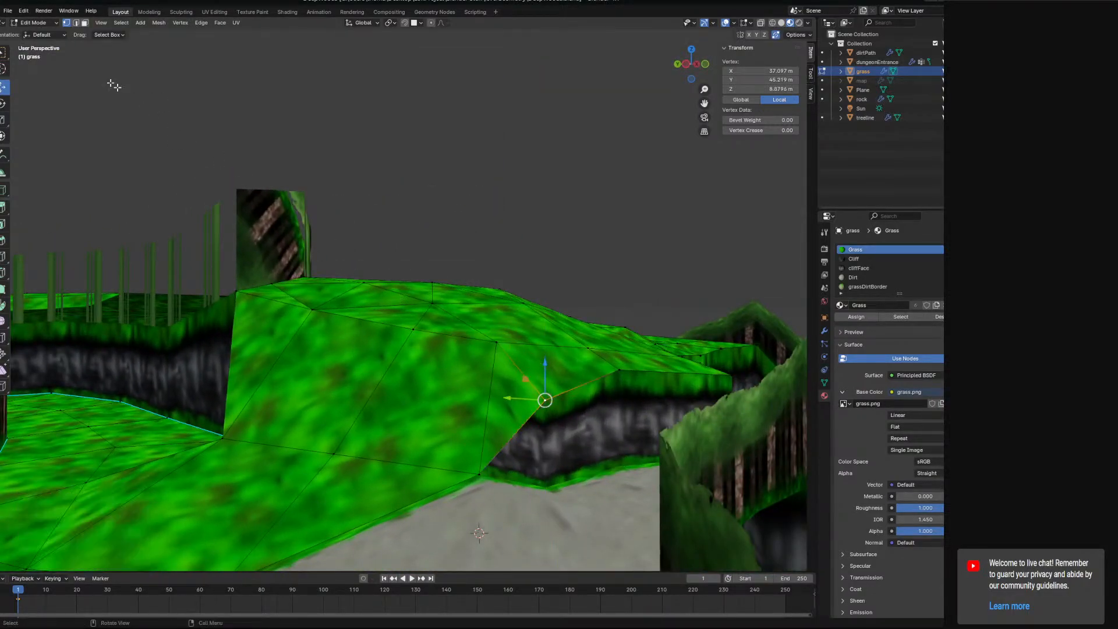
{"action": "left_click", "coordinate": [34, 22]}
{"action": "left_click", "coordinate": [51, 37]}
{"action": "left_click", "coordinate": [485, 355]}
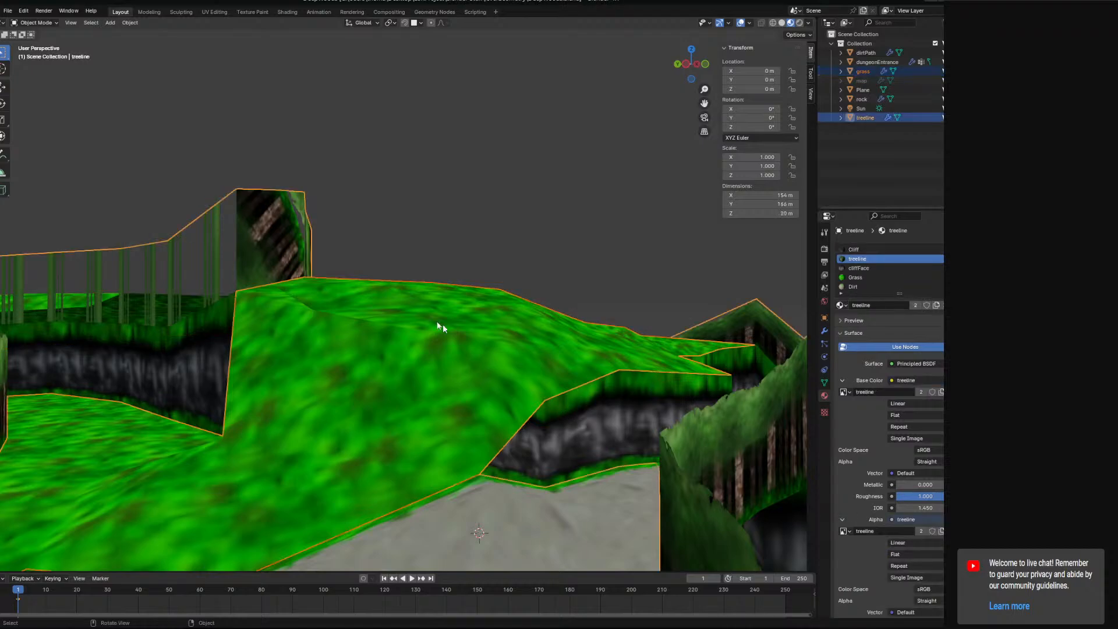
{"action": "left_click", "coordinate": [40, 22]}
{"action": "left_click", "coordinate": [41, 49]}
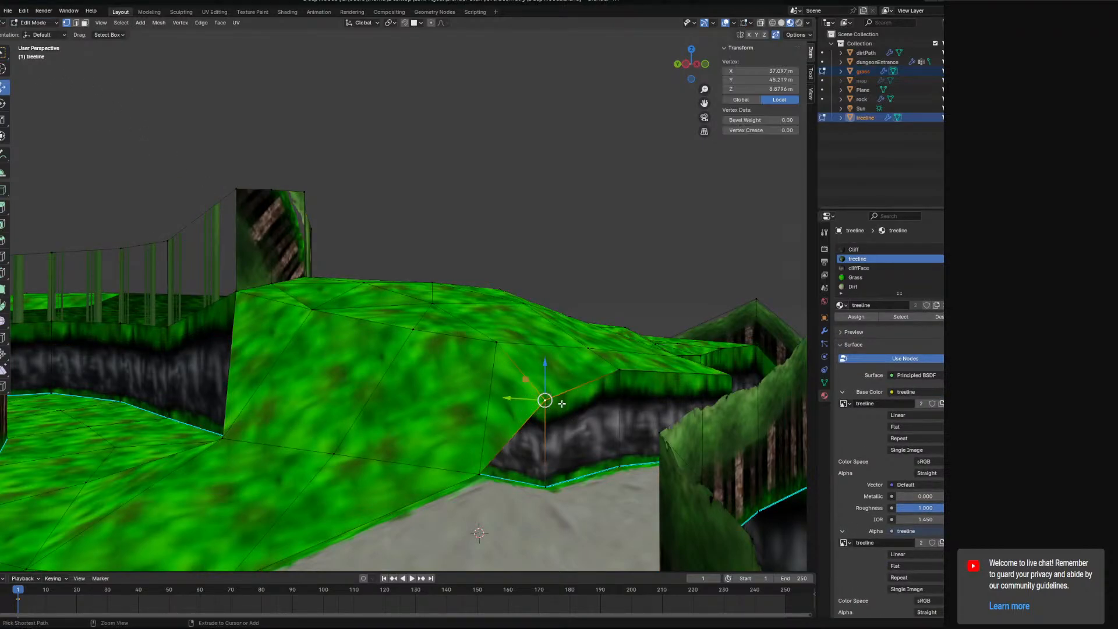
{"action": "left_click_drag", "start_coordinate": [544, 365], "coordinate": [543, 335]}
Delete the extra grass vertex in the middle of the hilltop above the path
{"action": "middle_click_drag", "start_coordinate": [524, 349], "coordinate": [512, 466]}
{"action": "middle_click_drag", "start_coordinate": [421, 355], "coordinate": [432, 369]}
{"action": "middle_click_drag", "start_coordinate": [474, 446], "coordinate": [451, 390], "text": "shift"}
{"action": "middle_click_drag", "start_coordinate": [581, 286], "coordinate": [456, 337], "text": "shift"}
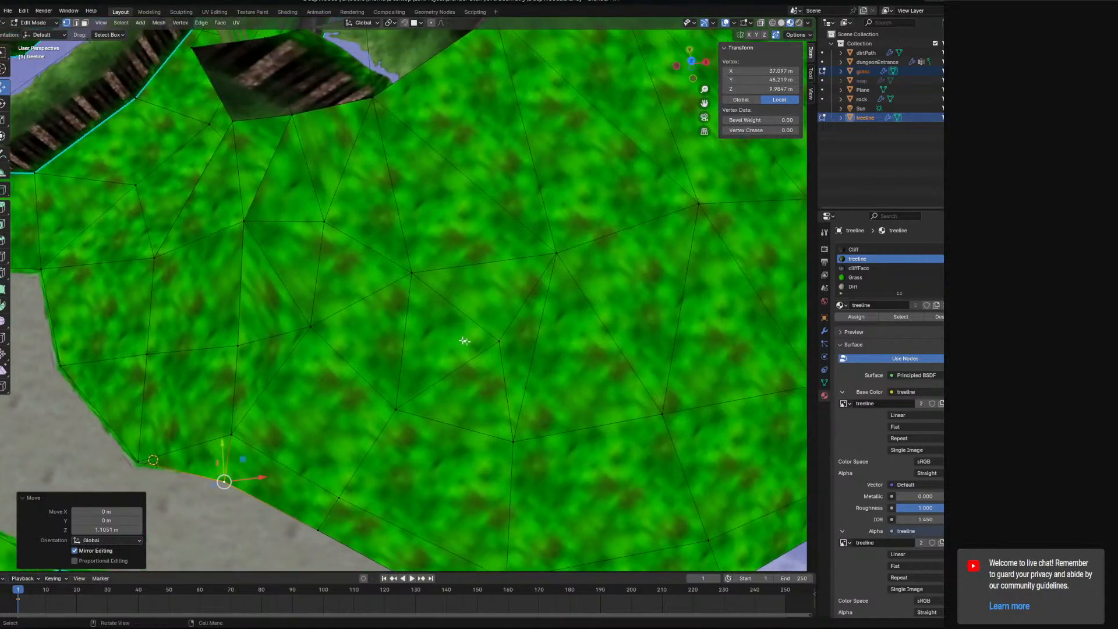
{"action": "left_click", "coordinate": [495, 342]}
{"action": "right_click", "coordinate": [496, 342]}
{"action": "key", "text": "Escape"}
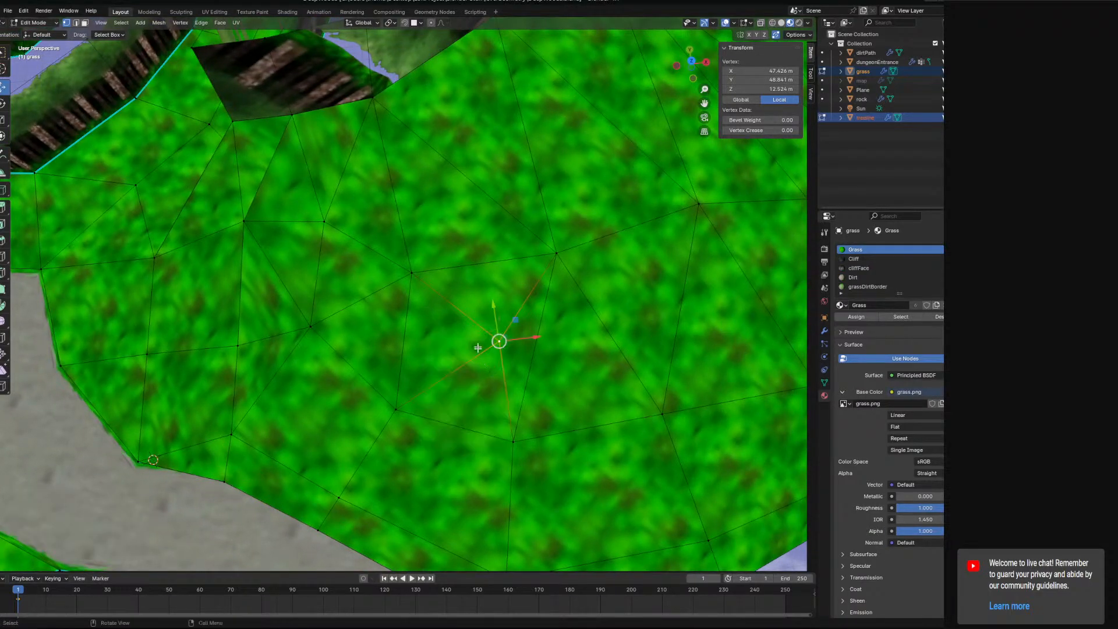
{"action": "right_click", "coordinate": [497, 343]}
{"action": "left_click", "coordinate": [471, 313]}
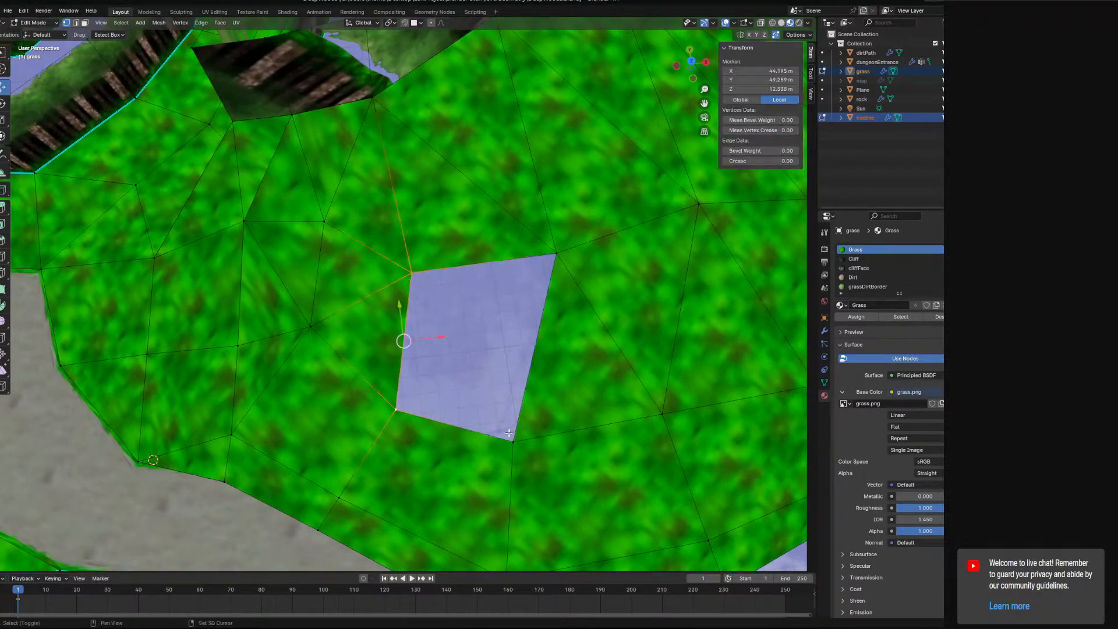
Fill the four-sided hole in the hilltop grass with a single face between its corner vertices
{"action": "left_click", "coordinate": [511, 437], "text": "shift"}
{"action": "left_click", "coordinate": [557, 256], "text": "shift"}
{"action": "middle_click_drag", "start_coordinate": [624, 316], "coordinate": [505, 386], "text": "shift"}
{"action": "mouse_move", "coordinate": [618, 410]}
{"action": "middle_mouse_down", "text": "shift"}
{"action": "mouse_move", "coordinate": [484, 441]}
{"action": "mouse_move", "coordinate": [480, 399]}
{"action": "mouse_move", "coordinate": [561, 352]}
{"action": "mouse_move", "coordinate": [600, 397]}
{"action": "middle_mouse_up", "text": "shift"}
{"action": "scroll", "coordinate": [485, 441], "scroll_direction": "down", "scroll_amount": 2}
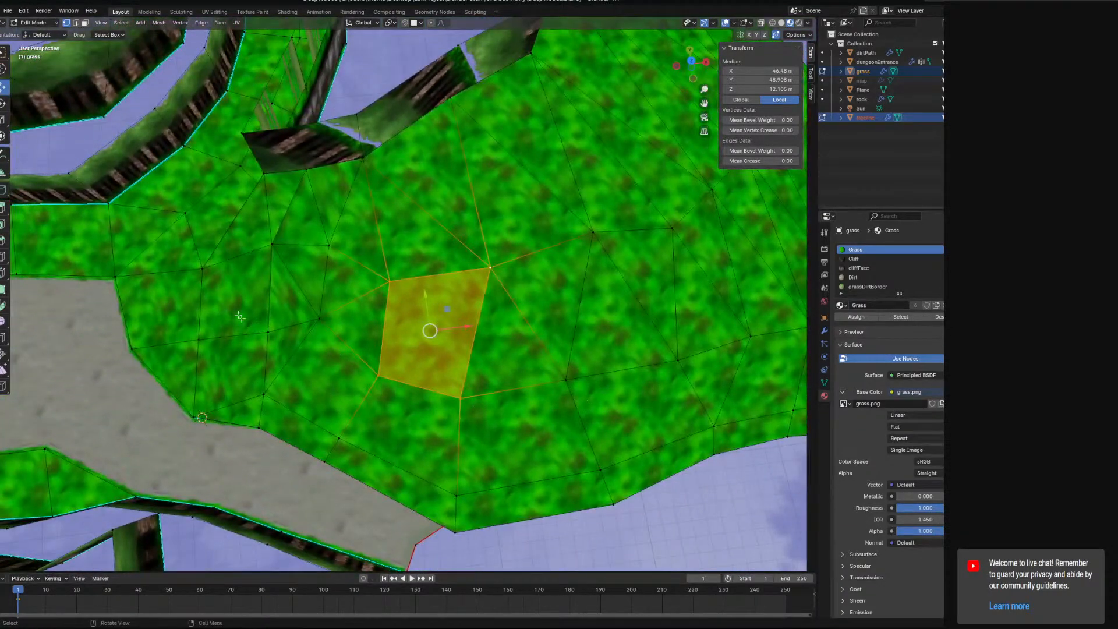
Triangulate the four-sided grass face on the slope just above the path
{"action": "left_click", "coordinate": [76, 23]}
{"action": "left_click", "coordinate": [329, 354]}
{"action": "left_click", "coordinate": [85, 23]}
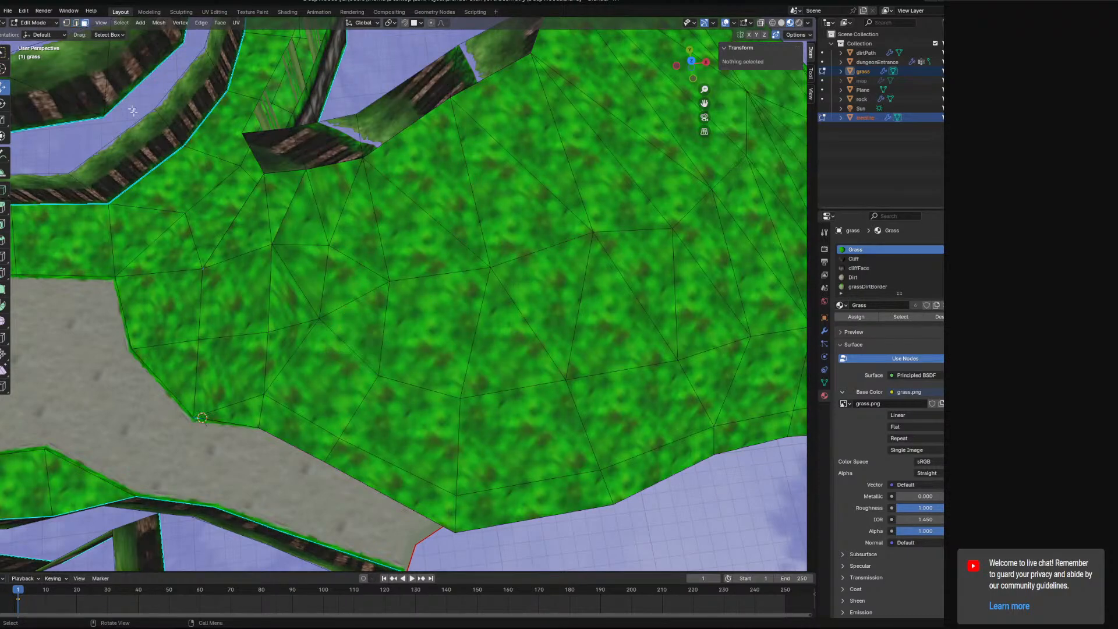
{"action": "left_click", "coordinate": [325, 384]}
{"action": "key", "text": "ctrl+f"}
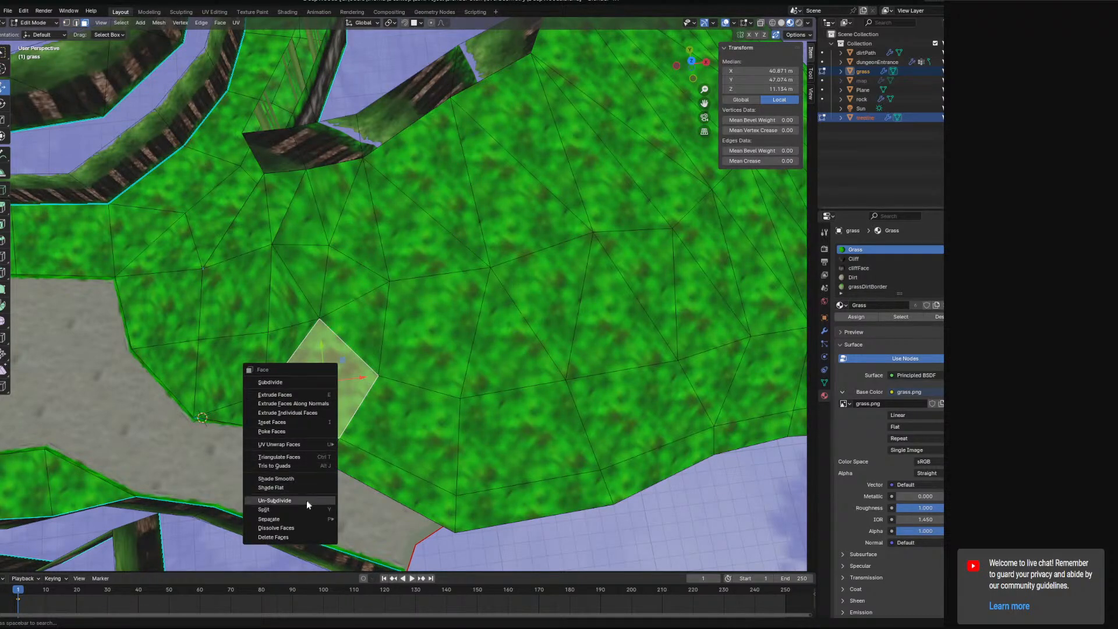
{"action": "left_click", "coordinate": [293, 457]}
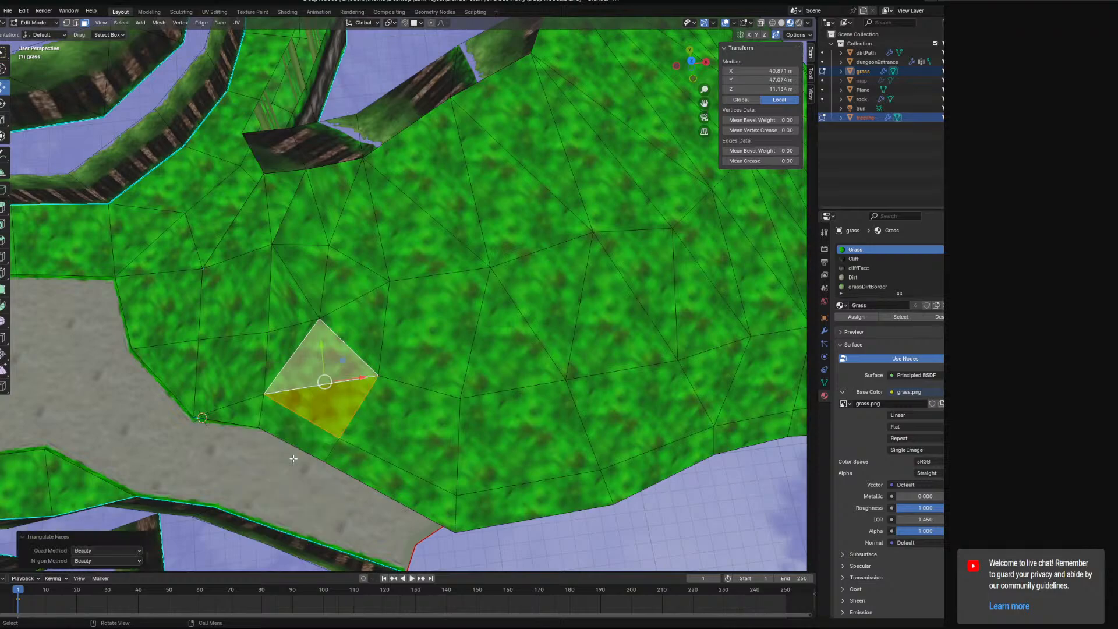
Try to select the chain of grass edges running from the new diagonal along the rim above the cliff
{"action": "left_click", "coordinate": [67, 22]}
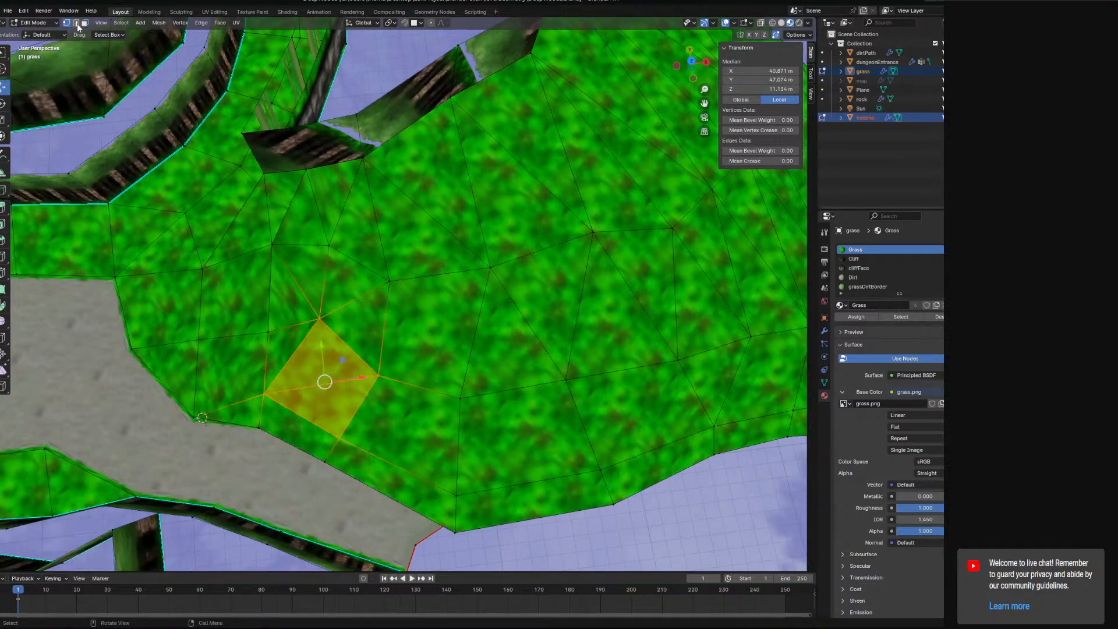
{"action": "left_click", "coordinate": [76, 23]}
{"action": "middle_click_drag", "start_coordinate": [326, 407], "coordinate": [360, 324]}
{"action": "middle_click_drag", "start_coordinate": [265, 457], "coordinate": [465, 408]}
{"action": "left_click", "coordinate": [461, 385]}
{"action": "left_click", "coordinate": [501, 405], "text": "shift"}
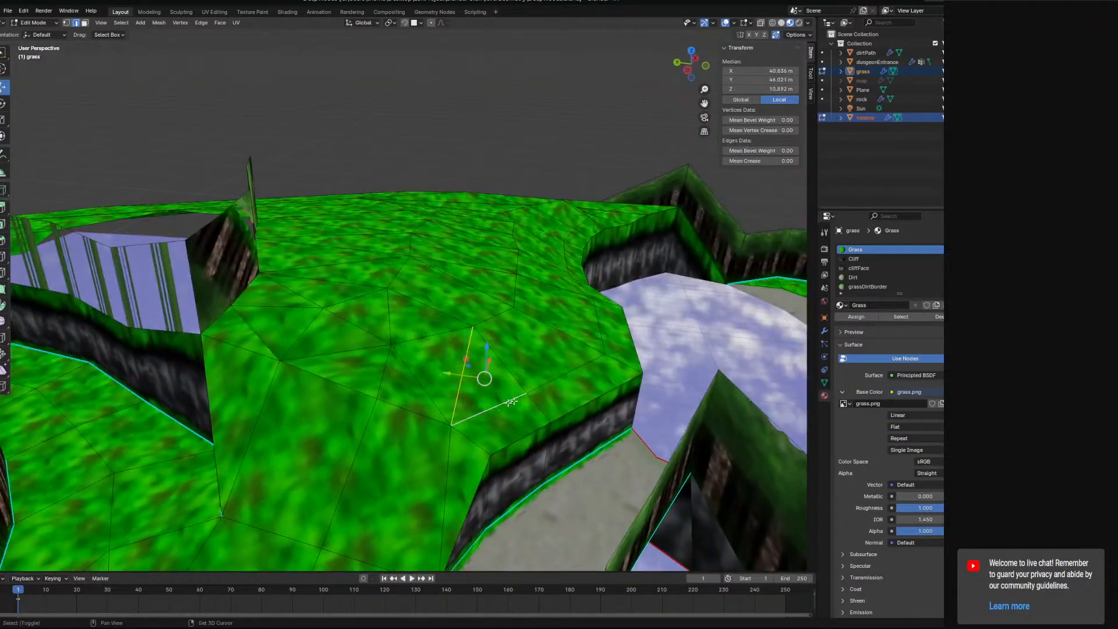
{"action": "left_click", "coordinate": [451, 406]}
{"action": "left_click", "coordinate": [470, 440], "text": "shift"}
{"action": "left_click", "coordinate": [517, 437], "text": "shift"}
{"action": "left_click", "coordinate": [596, 403], "text": "shift"}
{"action": "middle_click_drag", "start_coordinate": [597, 404], "coordinate": [568, 406]}
{"action": "left_click", "coordinate": [630, 417], "text": "shift"}
{"action": "left_click", "coordinate": [603, 399], "text": "shift"}
{"action": "left_click", "coordinate": [665, 381], "text": "shift"}
{"action": "middle_click_drag", "start_coordinate": [723, 390], "coordinate": [602, 351], "text": "shift"}
{"action": "left_click", "coordinate": [631, 352], "text": "shift"}
{"action": "left_click", "coordinate": [751, 359], "text": "shift"}
{"action": "left_click", "coordinate": [690, 352], "text": "shift"}
{"action": "middle_click_drag", "start_coordinate": [714, 367], "coordinate": [578, 373], "text": "shift"}
{"action": "left_click", "coordinate": [730, 361], "text": "shift"}
{"action": "left_click", "coordinate": [581, 362], "text": "shift"}
{"action": "left_click", "coordinate": [519, 349], "text": "shift"}
{"action": "left_click", "coordinate": [464, 339], "text": "shift"}
{"action": "left_click", "coordinate": [412, 336], "text": "shift"}
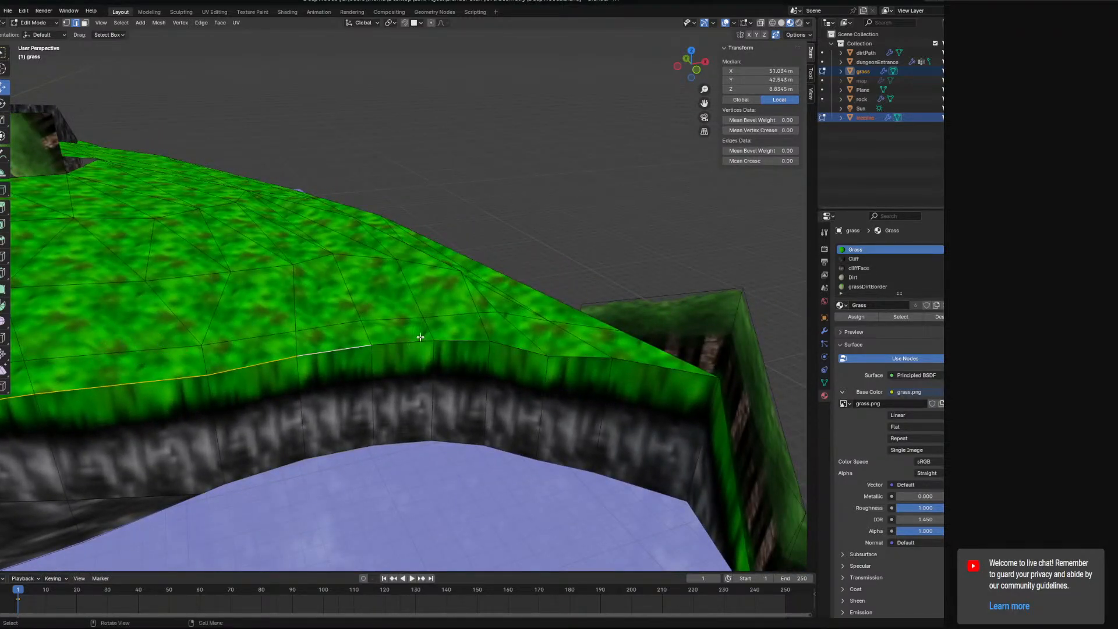
{"action": "left_click", "coordinate": [410, 326]}
{"action": "middle_click_drag", "start_coordinate": [272, 327], "coordinate": [417, 326], "text": "shift"}
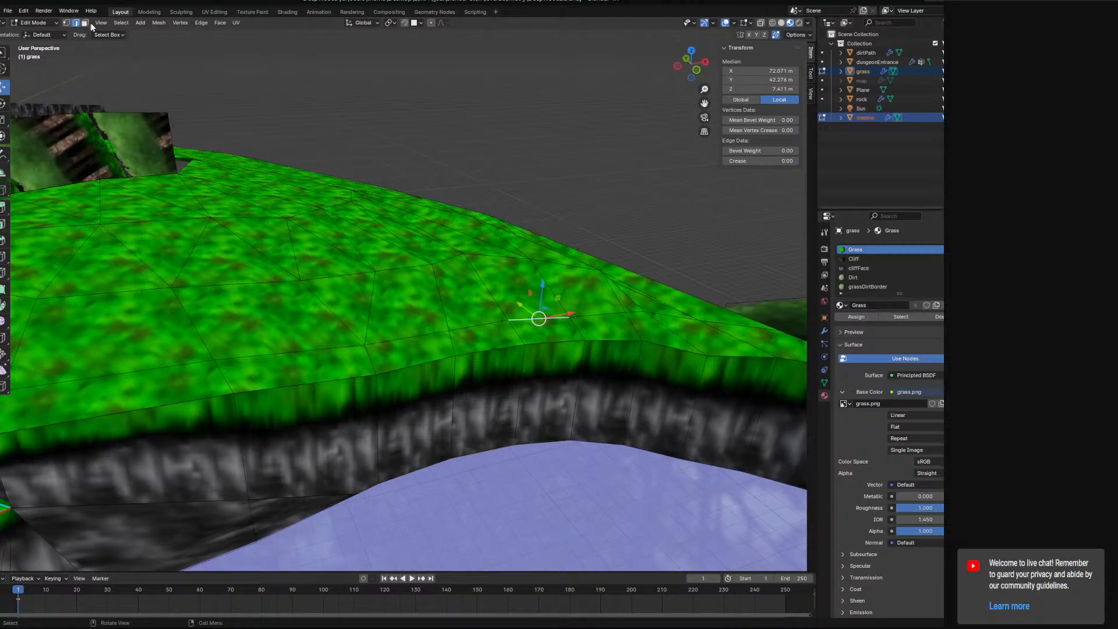
Triangulate the four-sided grass face on the cliff rim with the quad method Fixed
{"action": "left_click", "coordinate": [85, 24]}
{"action": "left_click", "coordinate": [420, 345]}
{"action": "right_click", "coordinate": [420, 345]}
{"action": "left_click", "coordinate": [420, 345]}
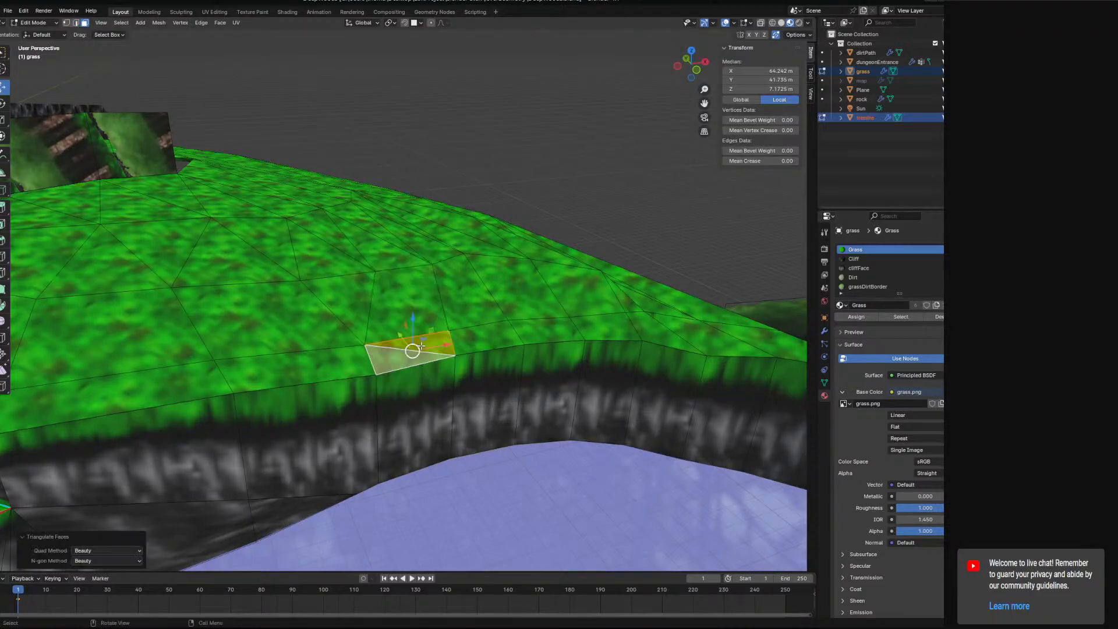
{"action": "left_click", "coordinate": [113, 550]}
{"action": "left_click", "coordinate": [106, 575]}
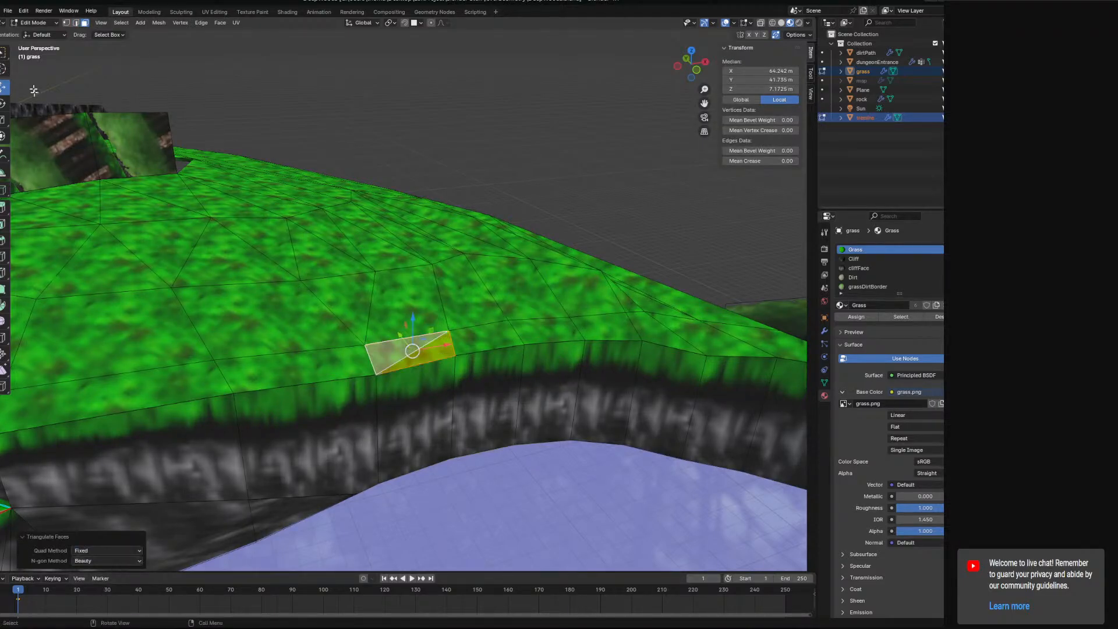
{"action": "middle_click_drag", "start_coordinate": [133, 194], "coordinate": [334, 195], "text": "shift"}
{"action": "middle_click_drag", "start_coordinate": [291, 529], "coordinate": [452, 394], "text": "shift"}
{"action": "scroll", "coordinate": [452, 394], "scroll_direction": "up", "scroll_amount": 4}
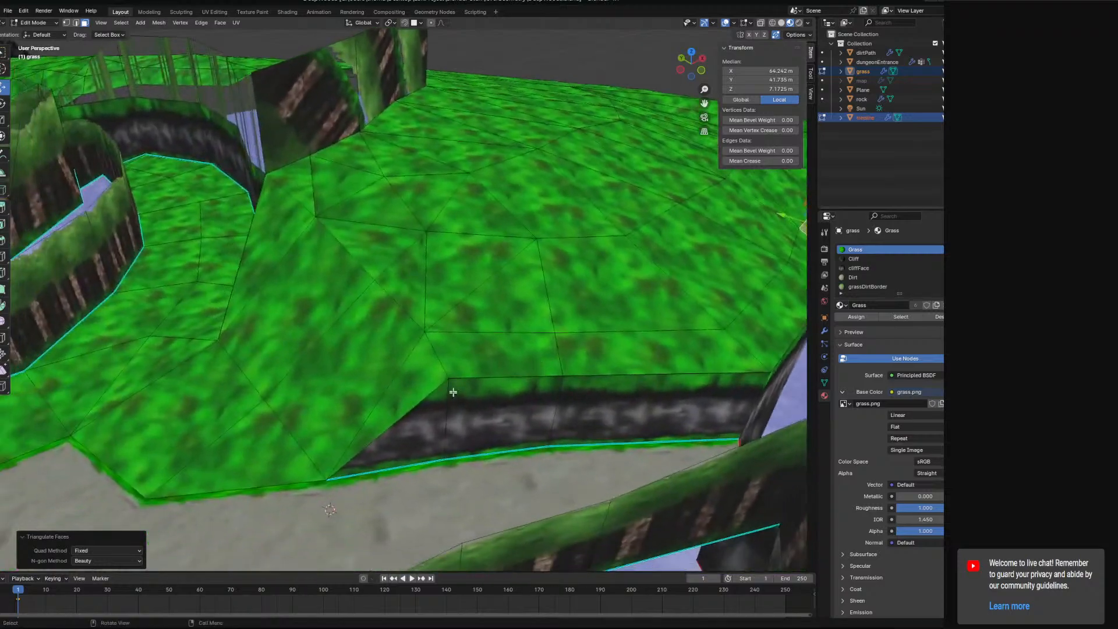
{"action": "left_click", "coordinate": [461, 364]}
{"action": "left_click", "coordinate": [419, 386], "text": "shift"}
{"action": "left_click", "coordinate": [466, 359]}
{"action": "middle_click_drag", "start_coordinate": [584, 350], "coordinate": [559, 385]}
{"action": "right_click", "coordinate": [474, 406]}
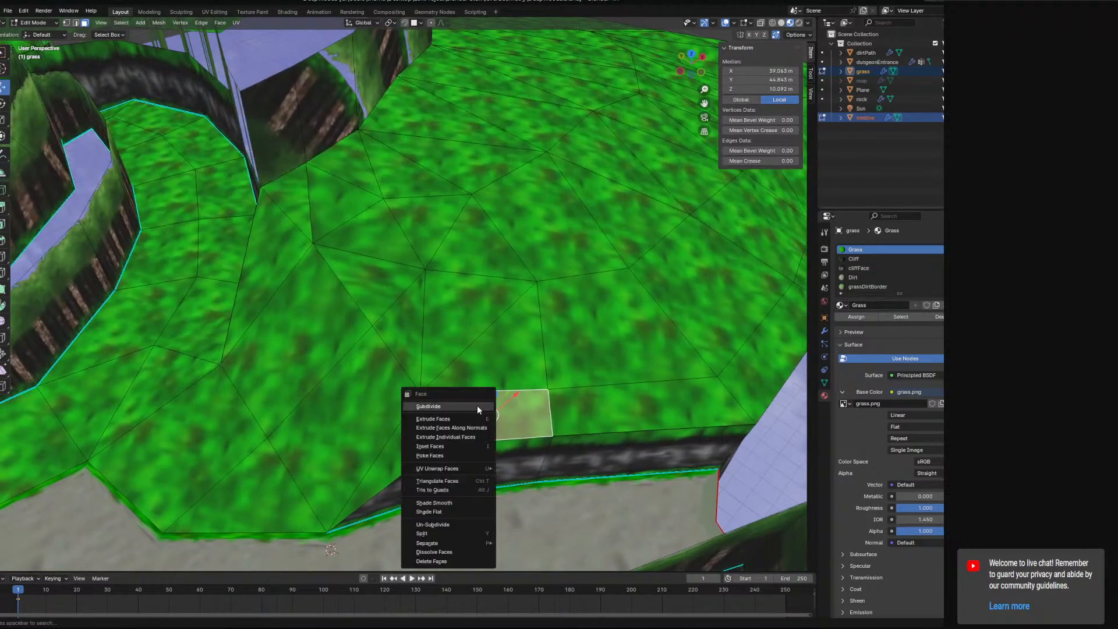
{"action": "key", "text": "Escape"}
{"action": "right_click", "coordinate": [476, 414]}
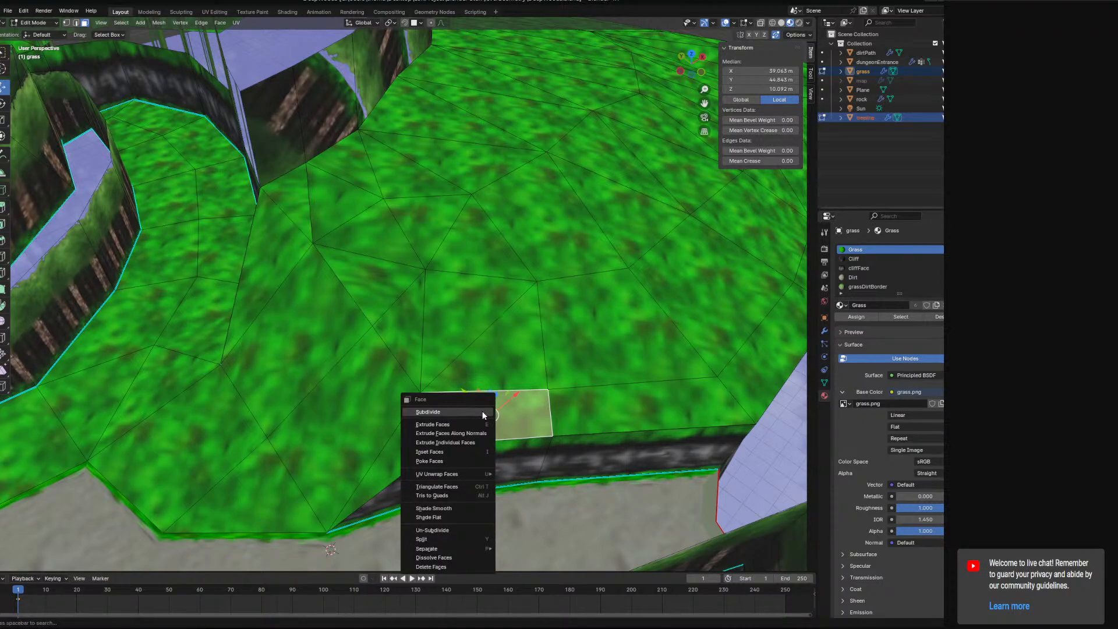
{"action": "key", "text": "Escape"}
{"action": "middle_click_drag", "start_coordinate": [509, 384], "coordinate": [452, 366]}
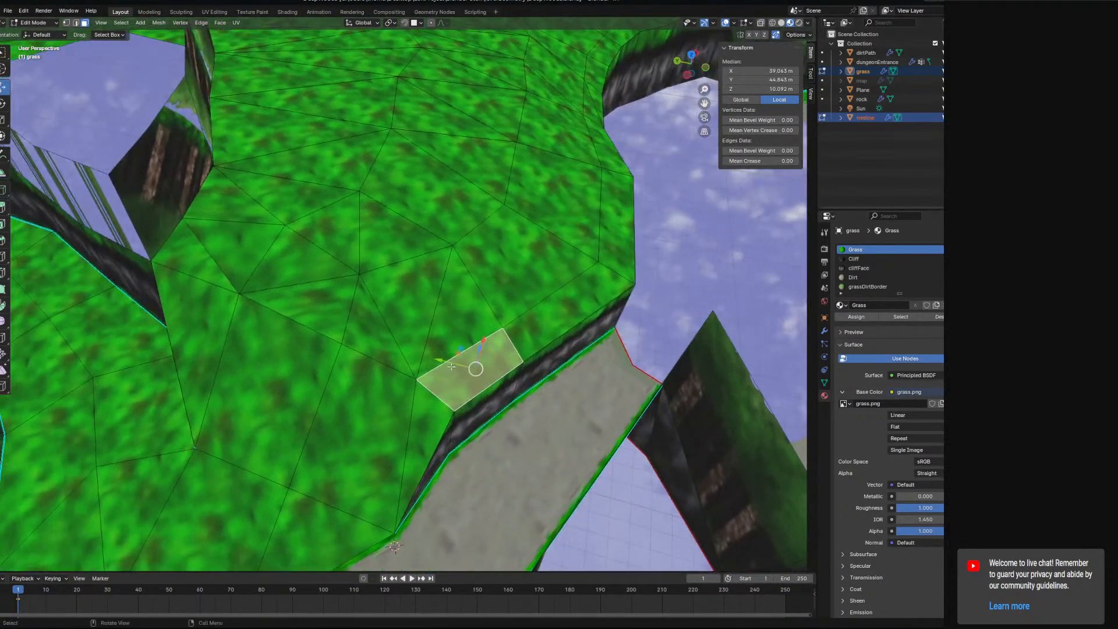
{"action": "left_click", "coordinate": [66, 23]}
{"action": "left_click", "coordinate": [76, 23]}
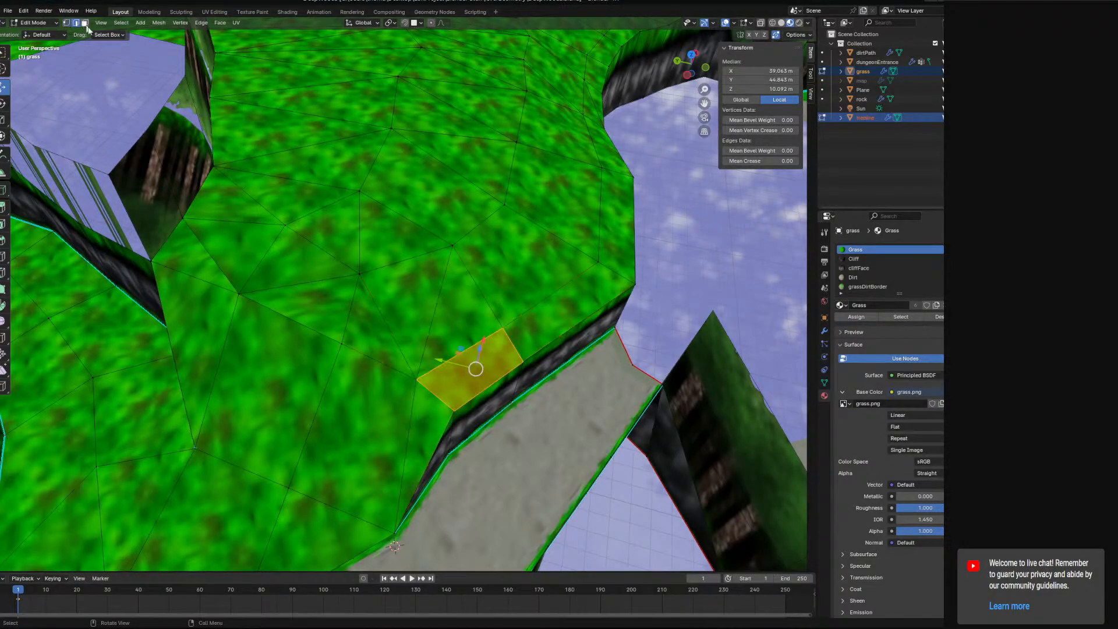
Try again to select the grass edges around the cliff corner and across the rim's new diagonal toward the far slope
{"action": "left_click", "coordinate": [436, 308]}
{"action": "left_click", "coordinate": [431, 390], "text": "shift"}
{"action": "left_click", "coordinate": [488, 386], "text": "shift"}
{"action": "left_click", "coordinate": [556, 338], "text": "shift"}
{"action": "middle_click_drag", "start_coordinate": [635, 353], "coordinate": [428, 372]}
{"action": "left_click", "coordinate": [453, 388], "text": "shift"}
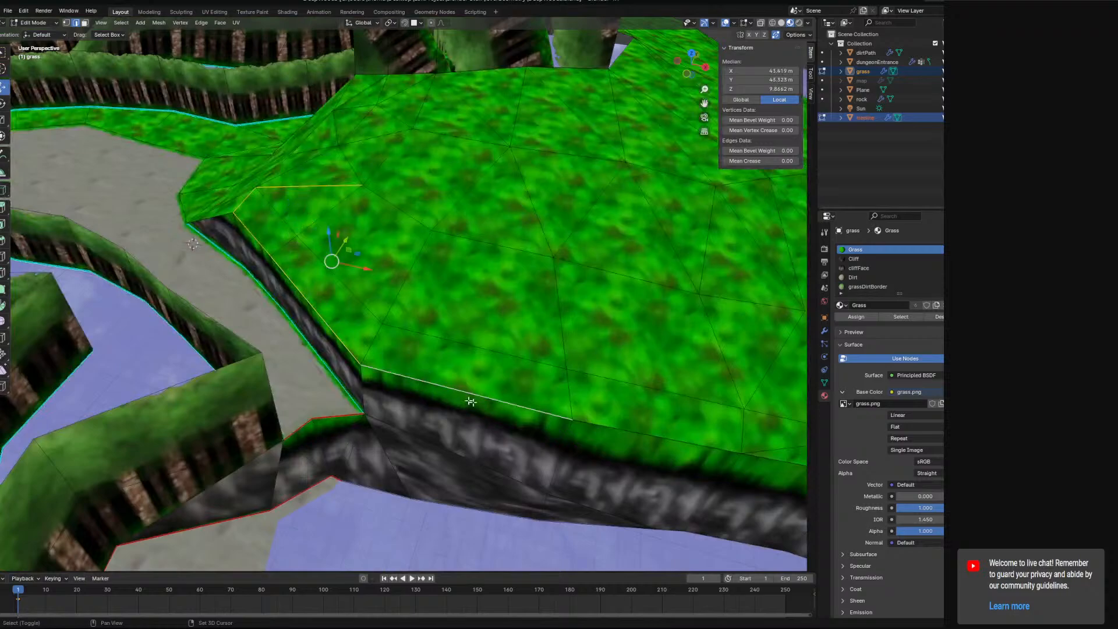
{"action": "middle_click_drag", "start_coordinate": [569, 415], "coordinate": [486, 383], "text": "shift"}
{"action": "left_click", "coordinate": [491, 384], "text": "shift"}
{"action": "middle_click_drag", "start_coordinate": [716, 423], "coordinate": [425, 354], "text": "shift"}
{"action": "left_click", "coordinate": [537, 377], "text": "shift"}
{"action": "left_click", "coordinate": [533, 371], "text": "shift"}
{"action": "left_click", "coordinate": [548, 379], "text": "shift"}
{"action": "left_click", "coordinate": [483, 341], "text": "shift"}
{"action": "left_click", "coordinate": [559, 373], "text": "shift"}
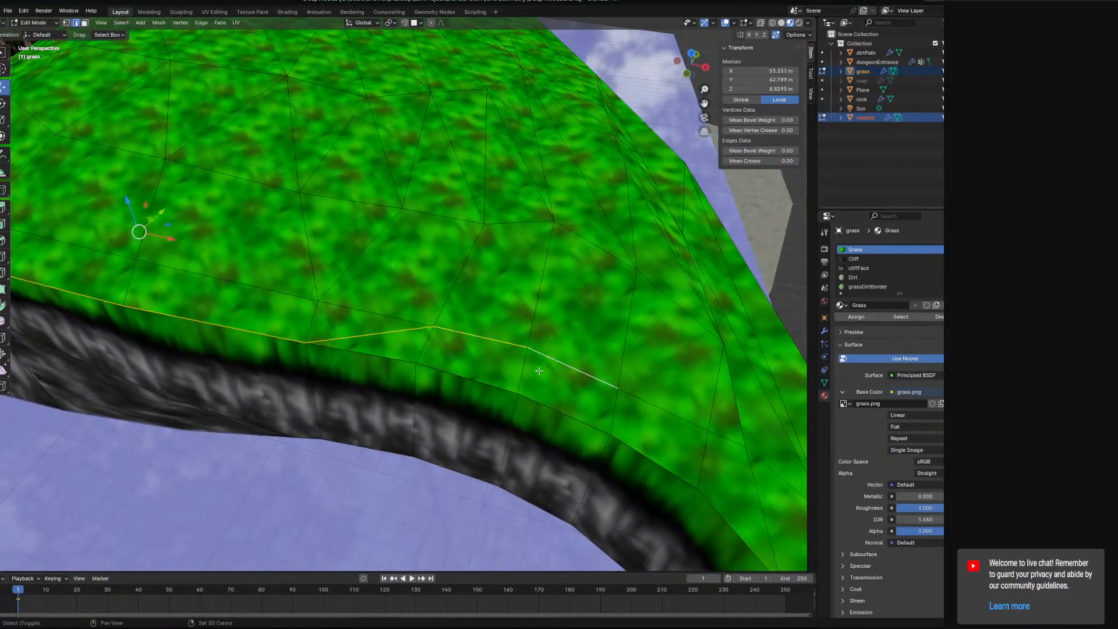
Triangulate the four-sided grass face above the far end of the cliff rim with the quad method Fixed
{"action": "left_click", "coordinate": [85, 23]}
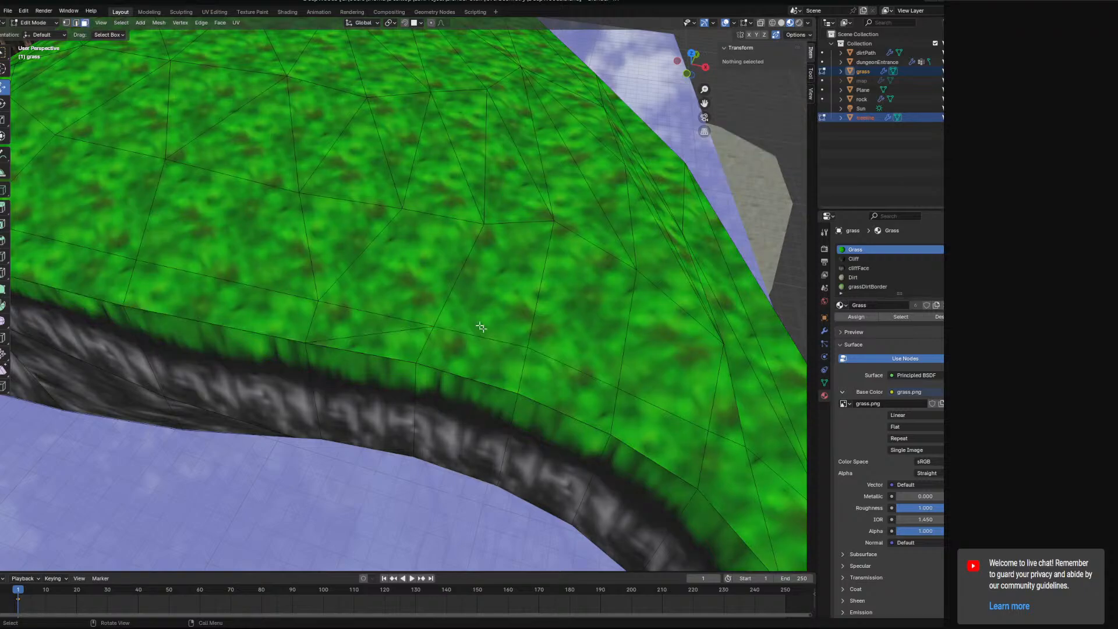
{"action": "left_click", "coordinate": [469, 316]}
{"action": "right_click", "coordinate": [466, 312]}
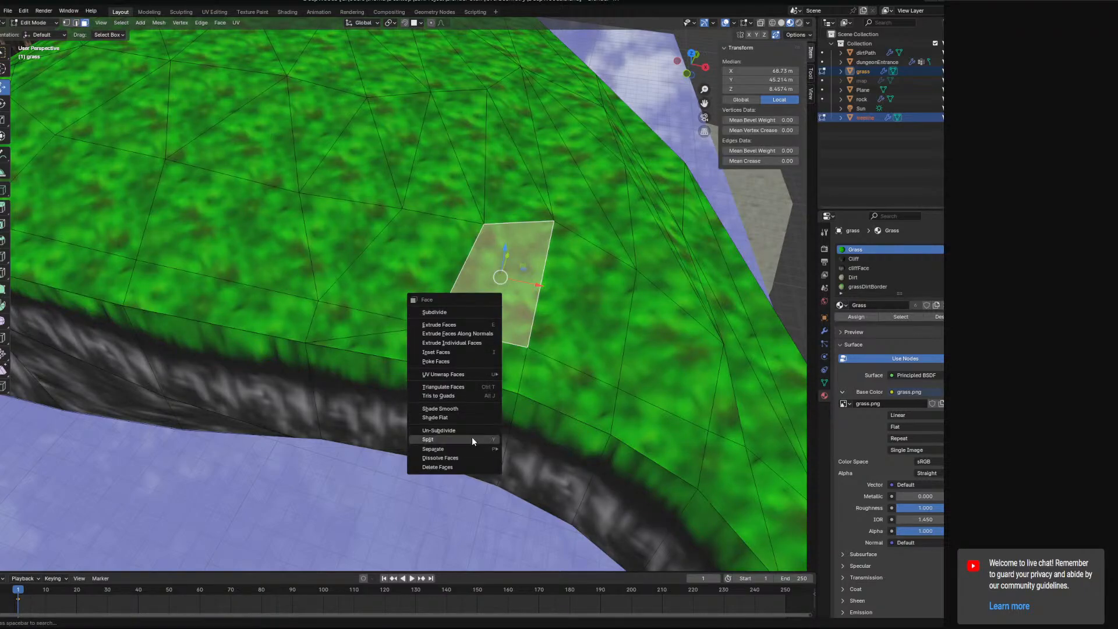
{"action": "left_click", "coordinate": [462, 387]}
{"action": "left_click", "coordinate": [107, 551]}
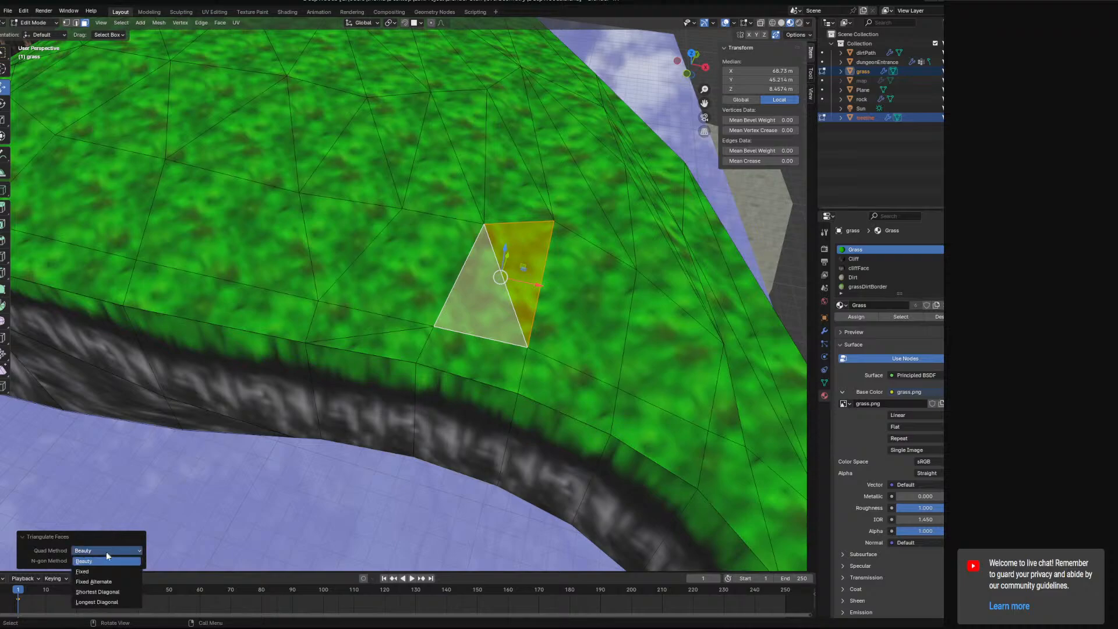
{"action": "left_click", "coordinate": [103, 570]}
Select the row of six grass vertices across the hilltop and move them together toward the opening behind the treeline wall
{"action": "middle_click_drag", "start_coordinate": [430, 394], "coordinate": [344, 387]}
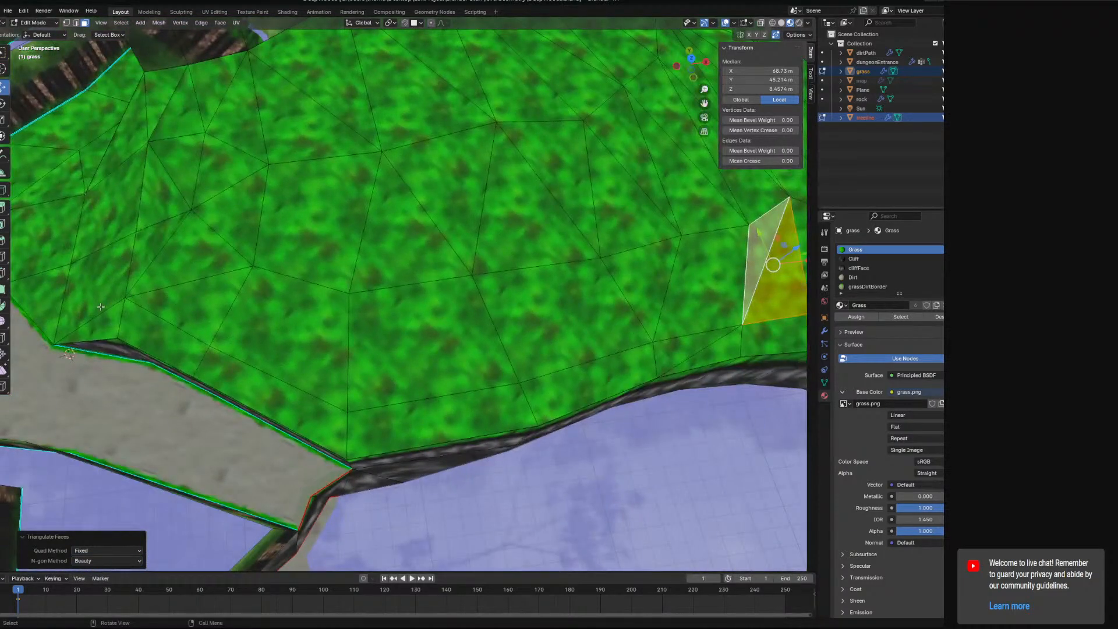
{"action": "middle_click_drag", "start_coordinate": [431, 278], "coordinate": [334, 302], "text": "shift"}
{"action": "middle_click_drag", "start_coordinate": [474, 284], "coordinate": [460, 371]}
{"action": "left_click", "coordinate": [586, 344]}
{"action": "scroll", "coordinate": [490, 362], "scroll_direction": "up", "scroll_amount": 2}
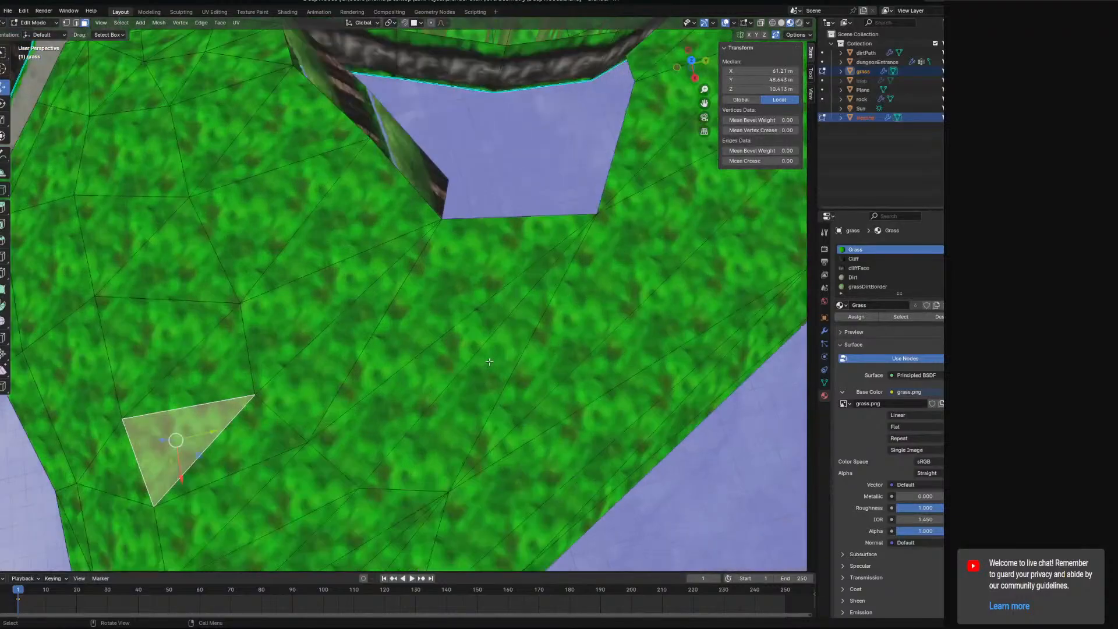
{"action": "left_click", "coordinate": [76, 23]}
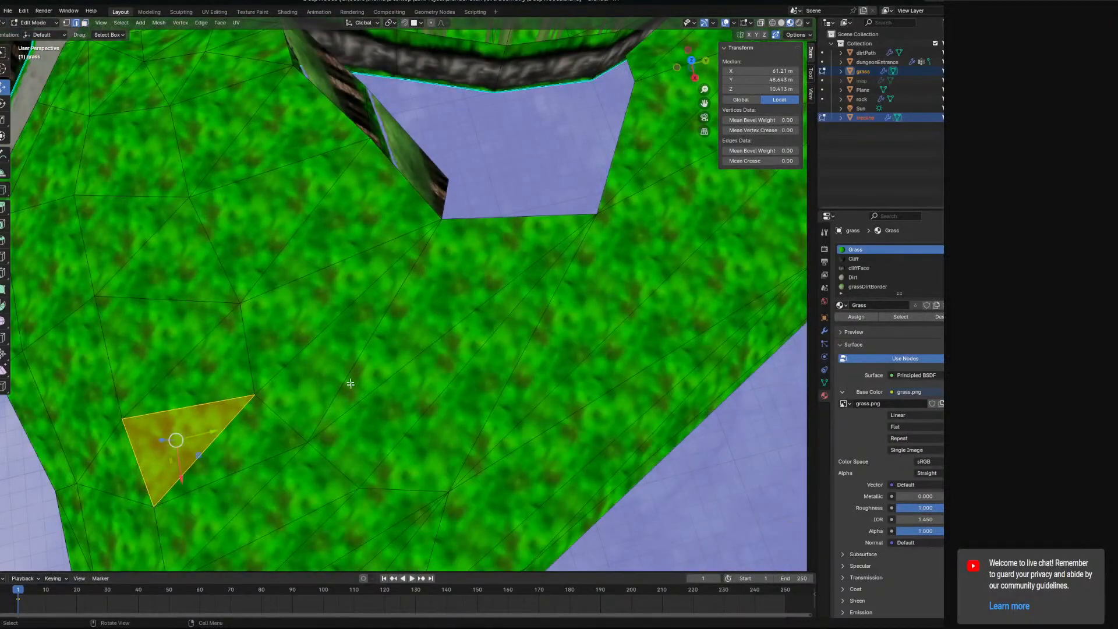
{"action": "left_click", "coordinate": [441, 496]}
{"action": "left_click", "coordinate": [66, 22]}
{"action": "middle_click_drag", "start_coordinate": [501, 455], "coordinate": [622, 341], "text": "shift"}
{"action": "left_click", "coordinate": [483, 371]}
{"action": "left_click", "coordinate": [575, 373], "text": "shift"}
{"action": "left_click", "coordinate": [432, 329], "text": "shift"}
{"action": "left_click", "coordinate": [375, 282], "text": "shift"}
{"action": "left_click", "coordinate": [355, 195], "text": "shift"}
{"action": "middle_click_drag", "start_coordinate": [354, 162], "coordinate": [339, 291], "text": "shift"}
{"action": "left_click", "coordinate": [290, 217], "text": "shift"}
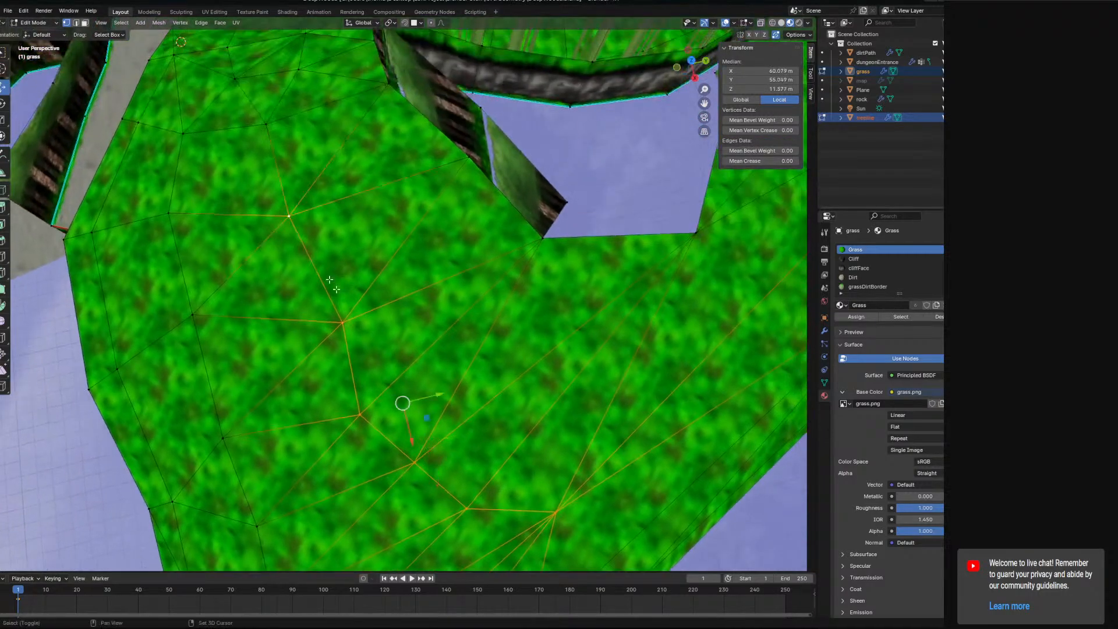
{"action": "middle_click_drag", "start_coordinate": [436, 406], "coordinate": [382, 365], "text": "shift"}
{"action": "left_click_drag", "start_coordinate": [374, 379], "coordinate": [460, 313]}
Shift vertices of the hilltop row closer to the opening, moving the last one by about -1 m in X and 0.75 m in Y
{"action": "key", "text": "alt+a"}
{"action": "left_click", "coordinate": [499, 397]}
{"action": "left_click", "coordinate": [451, 358], "text": "shift"}
{"action": "left_click_drag", "start_coordinate": [497, 390], "coordinate": [510, 352]}
{"action": "left_click", "coordinate": [579, 399]}
{"action": "left_click_drag", "start_coordinate": [609, 414], "coordinate": [650, 378]}
{"action": "left_click", "coordinate": [399, 310]}
{"action": "left_click_drag", "start_coordinate": [420, 323], "coordinate": [431, 300]}
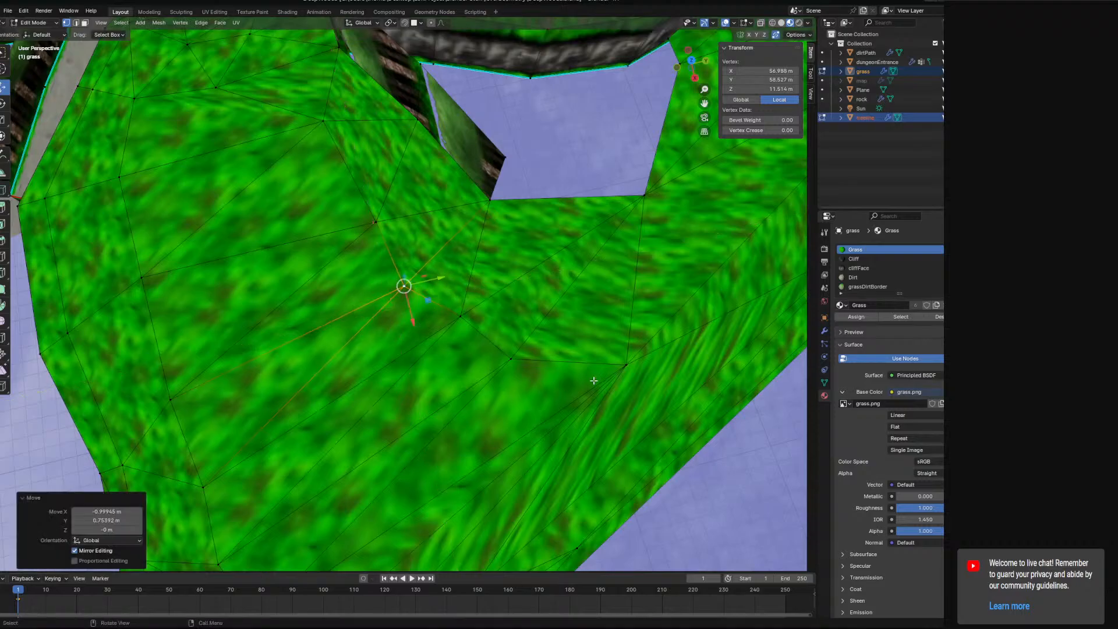
Reposition one more grass vertex near the hilltop opening to even out the row
{"action": "middle_click_drag", "start_coordinate": [655, 330], "coordinate": [585, 420]}
{"action": "left_click", "coordinate": [474, 232]}
{"action": "middle_click_drag", "start_coordinate": [476, 233], "coordinate": [480, 303]}
{"action": "left_click_drag", "start_coordinate": [488, 255], "coordinate": [450, 253]}
Move three grass vertices on the cliff side of the hill horizontally by about 1.09 m in X and 2.3 m in Y
{"action": "middle_click_drag", "start_coordinate": [465, 361], "coordinate": [267, 328]}
{"action": "middle_click_drag", "start_coordinate": [381, 385], "coordinate": [518, 457]}
{"action": "left_click", "coordinate": [563, 450], "text": "shift"}
{"action": "left_click", "coordinate": [571, 349]}
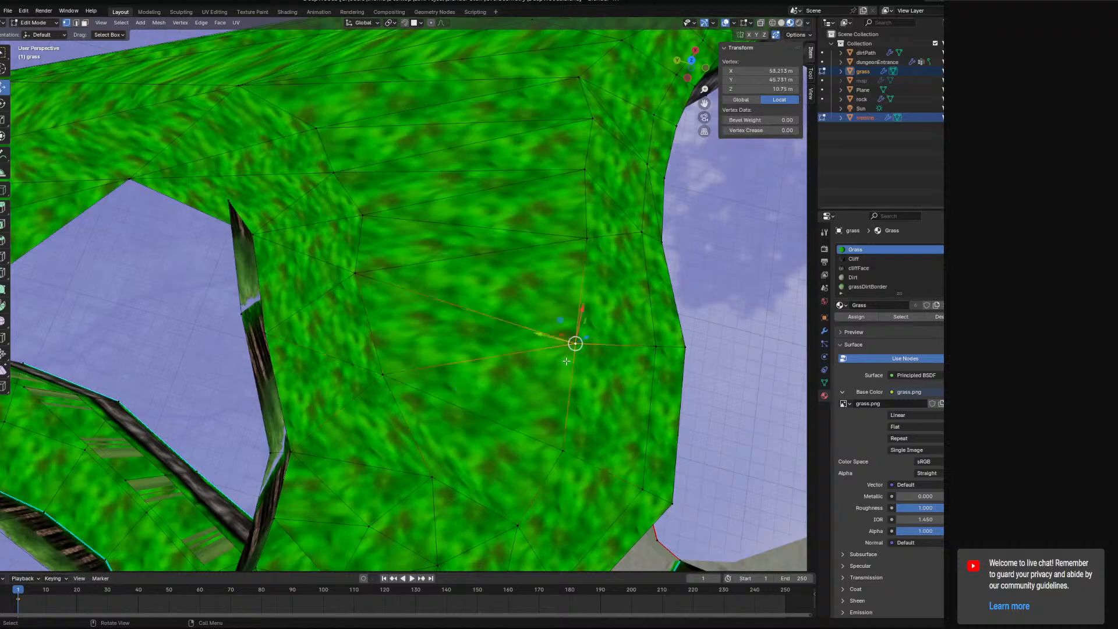
{"action": "left_click", "coordinate": [572, 414], "text": "shift"}
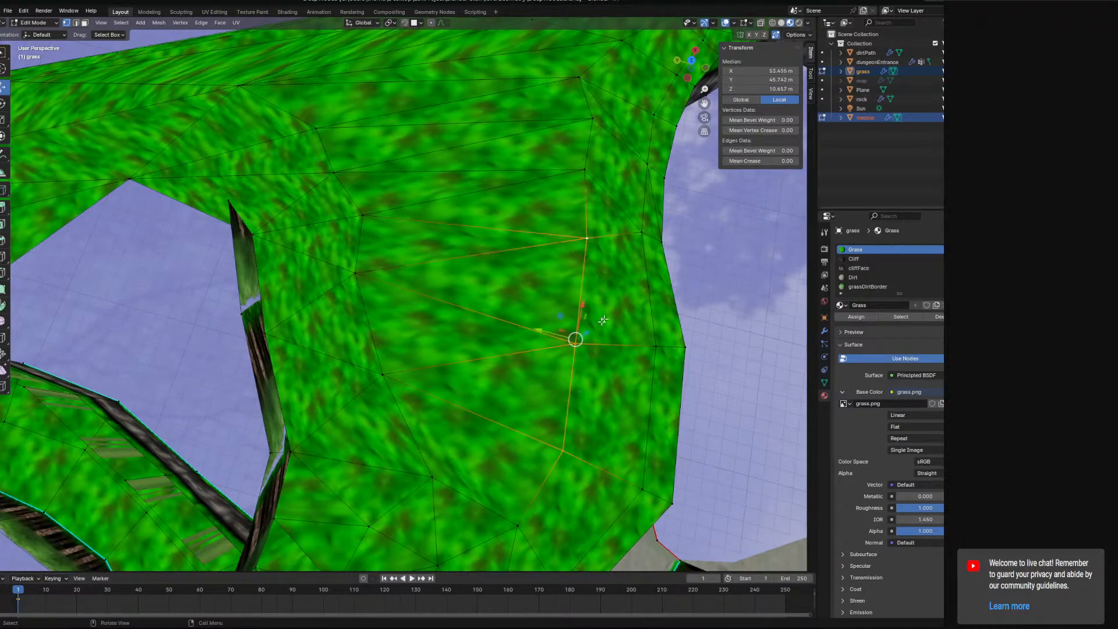
{"action": "key", "text": "g"}
{"action": "key", "text": "shift+z"}
{"action": "left_click", "coordinate": [522, 318]}
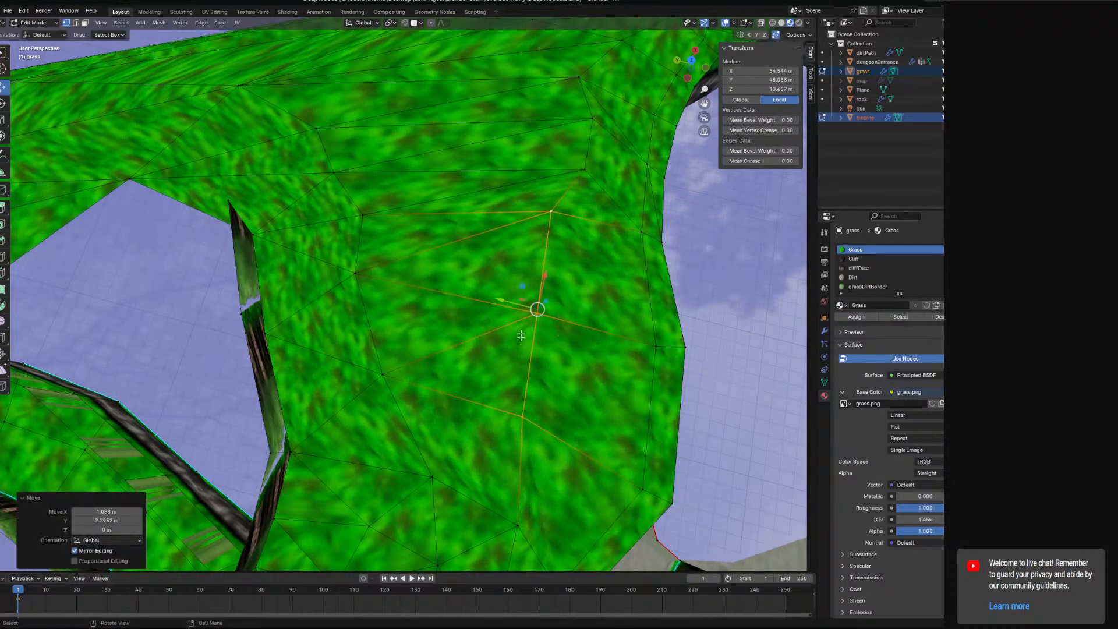
Shift two grass vertices beside the treeline corner horizontally, moving the first by about 1.01 m in X and -0.4 m in Y
{"action": "left_click", "coordinate": [430, 474]}
{"action": "middle_click_drag", "start_coordinate": [452, 479], "coordinate": [449, 385], "text": "shift"}
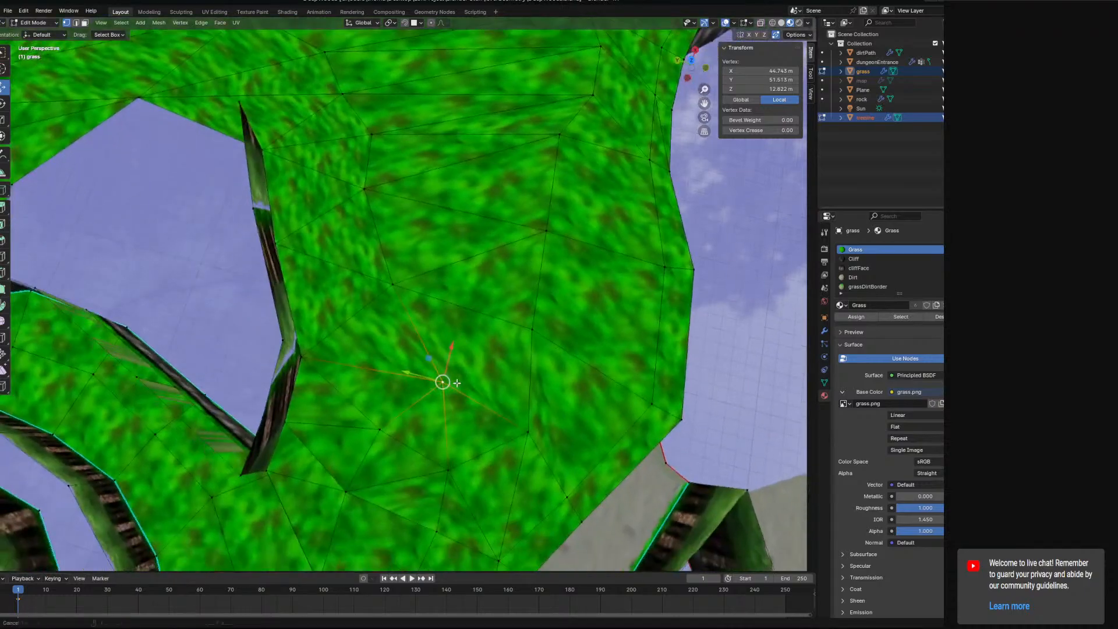
{"action": "left_click", "coordinate": [534, 338]}
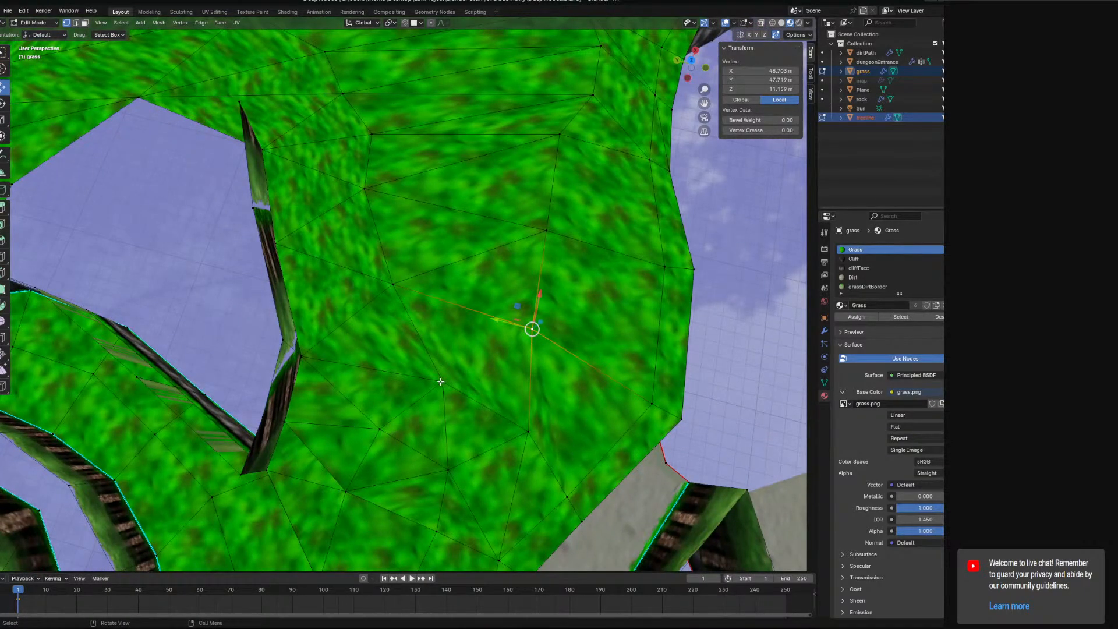
{"action": "key", "text": "g"}
{"action": "key", "text": "shift+z"}
{"action": "left_click", "coordinate": [440, 336]}
{"action": "left_click", "coordinate": [537, 340]}
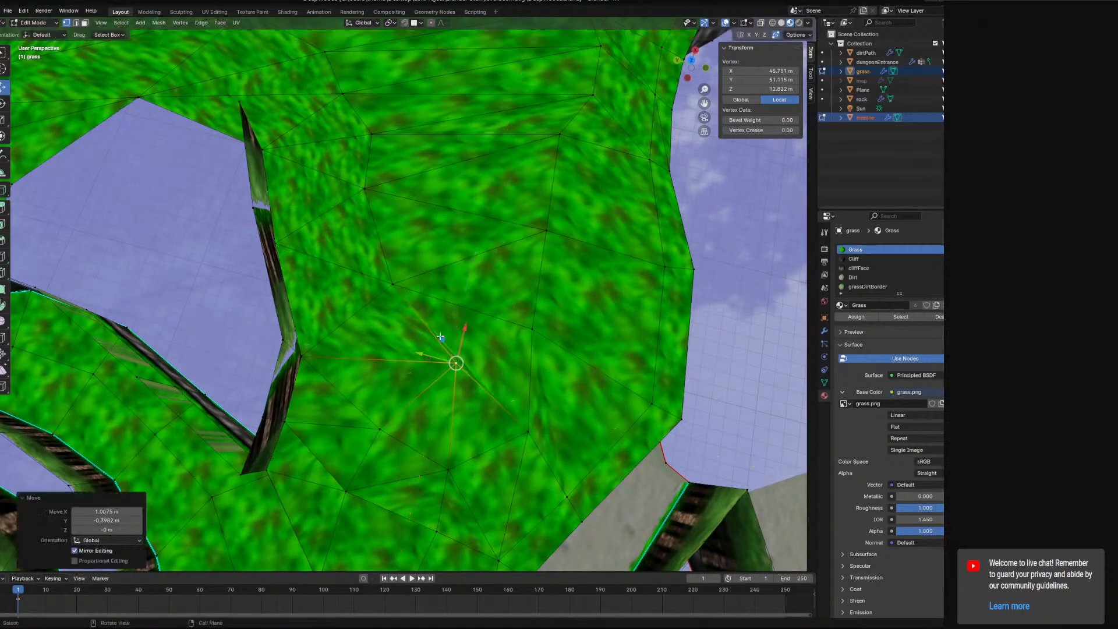
{"action": "left_click", "coordinate": [407, 290]}
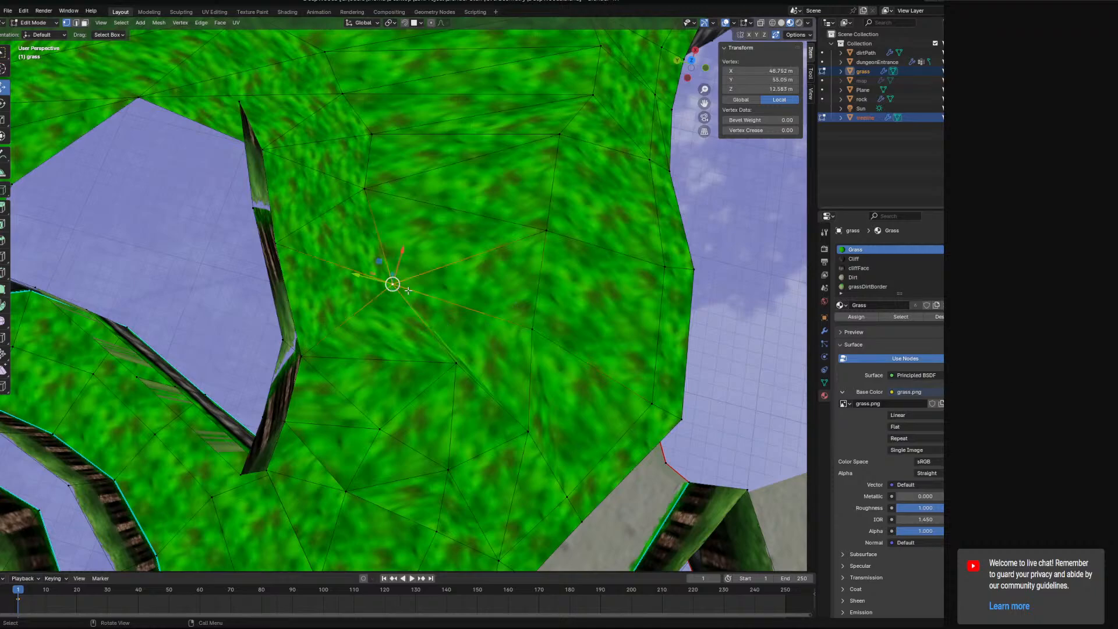
{"action": "key", "text": "g"}
{"action": "key", "text": "shift+z"}
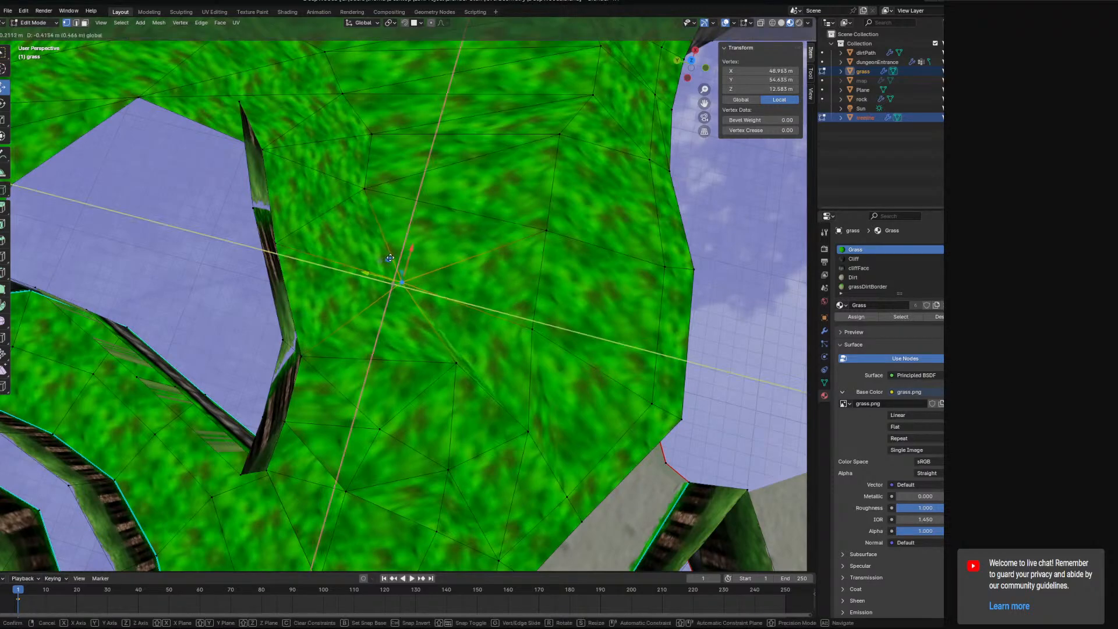
{"action": "left_click", "coordinate": [419, 274]}
Nudge the neighbouring mid-slope grass vertex sideways and raise it by about 0.82 m in Z
{"action": "left_click", "coordinate": [532, 329]}
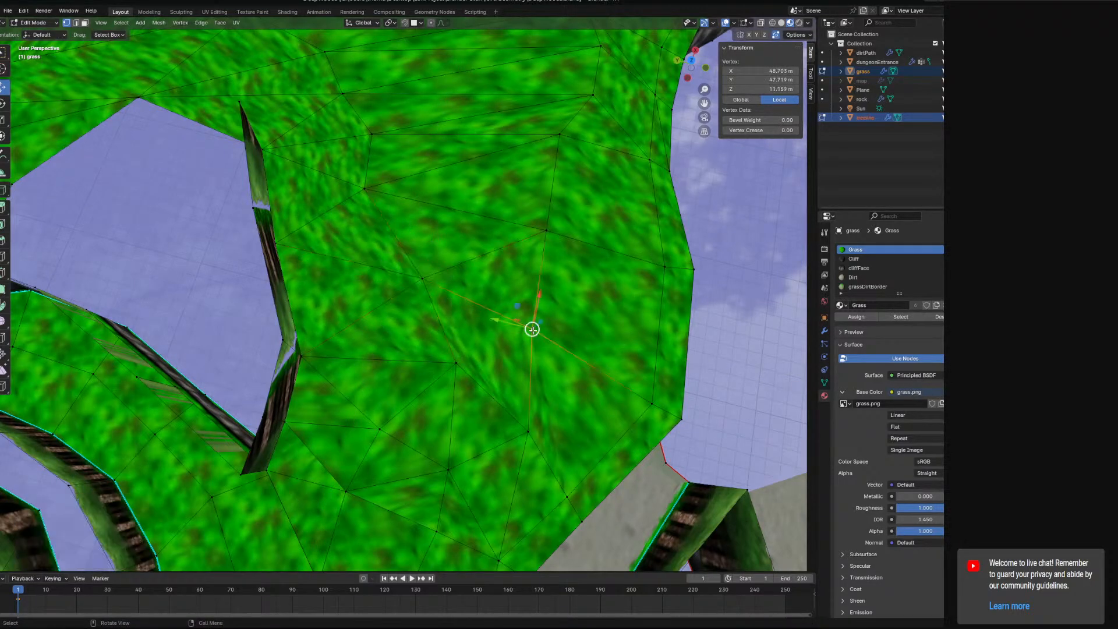
{"action": "middle_click_drag", "start_coordinate": [481, 351], "coordinate": [376, 385]}
{"action": "left_click_drag", "start_coordinate": [414, 377], "coordinate": [388, 397]}
{"action": "middle_click_drag", "start_coordinate": [388, 397], "coordinate": [519, 276]}
{"action": "left_click_drag", "start_coordinate": [482, 262], "coordinate": [483, 237]}
{"action": "middle_click_drag", "start_coordinate": [483, 237], "coordinate": [438, 319]}
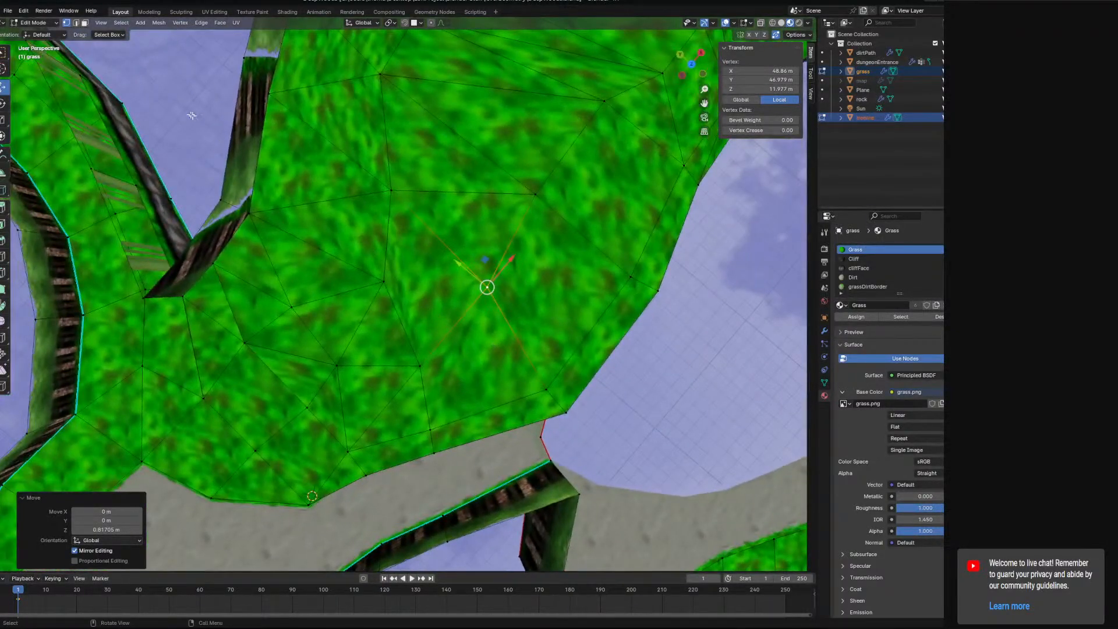
Move two more hill vertices horizontally, one by about -0.14 m X and 1.97 m Y, the other by 0.73 m X and -1.53 m Y
{"action": "middle_click_drag", "start_coordinate": [543, 206], "coordinate": [498, 147]}
{"action": "left_click_drag", "start_coordinate": [492, 124], "coordinate": [458, 113]}
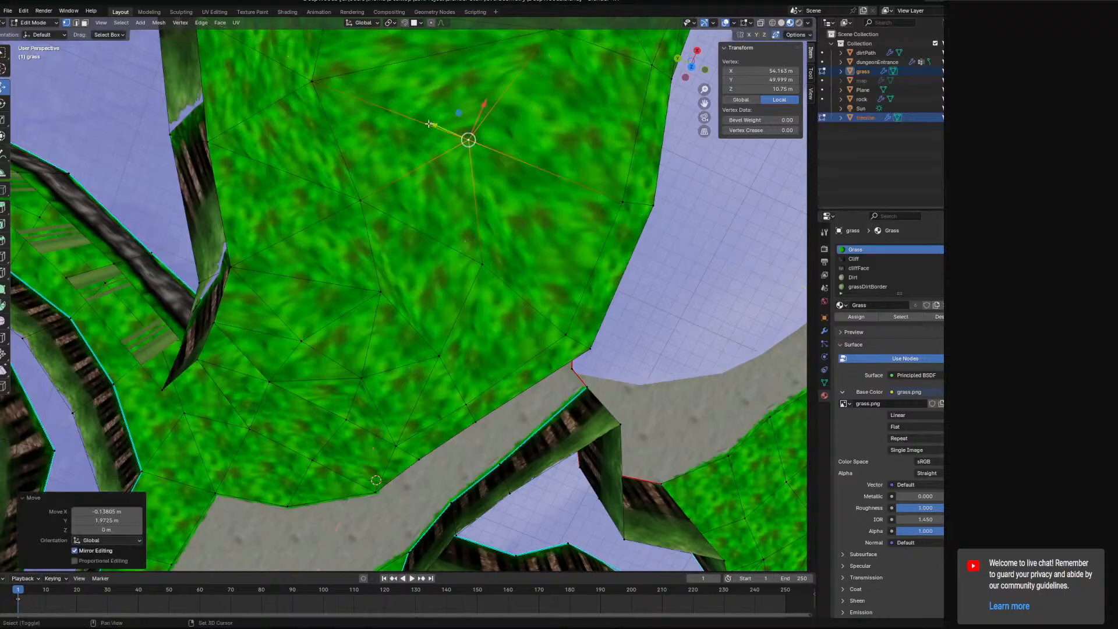
{"action": "middle_click_drag", "start_coordinate": [458, 113], "coordinate": [492, 246], "text": "shift"}
{"action": "left_click", "coordinate": [350, 222]}
{"action": "left_click_drag", "start_coordinate": [341, 194], "coordinate": [378, 194]}
{"action": "middle_click_drag", "start_coordinate": [568, 237], "coordinate": [381, 150]}
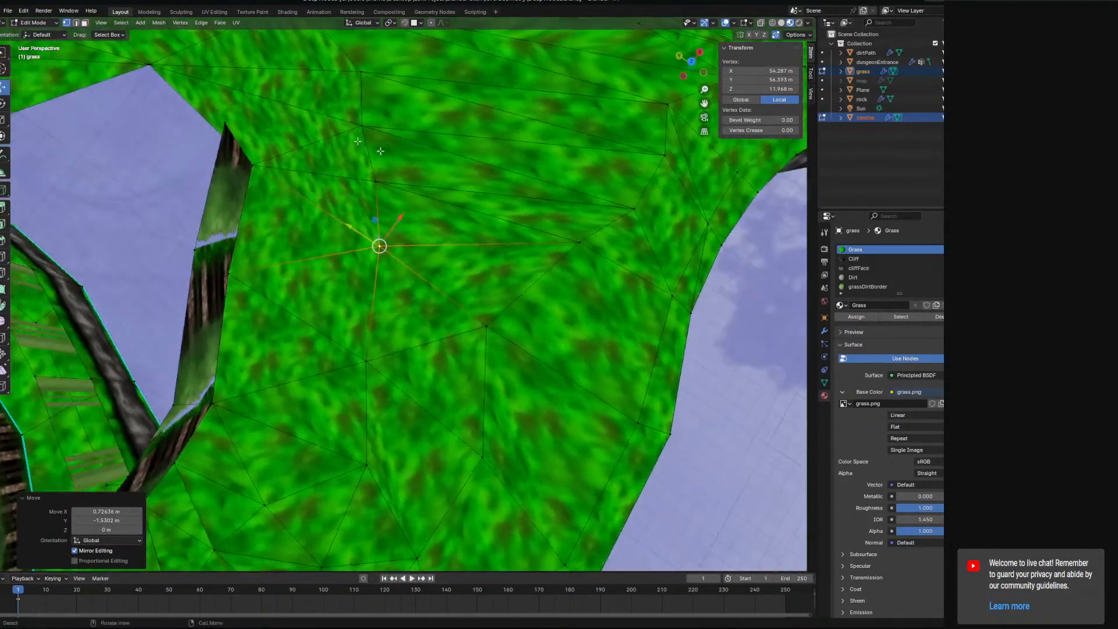
Select the grass faces of the outer slope from the path edge to the far treeline, including the thin slivers, and delete them
{"action": "left_click", "coordinate": [84, 22]}
{"action": "scroll", "coordinate": [472, 332], "scroll_direction": "down", "scroll_amount": 2}
{"action": "middle_click_drag", "start_coordinate": [472, 332], "coordinate": [440, 300]}
{"action": "left_click", "coordinate": [467, 411]}
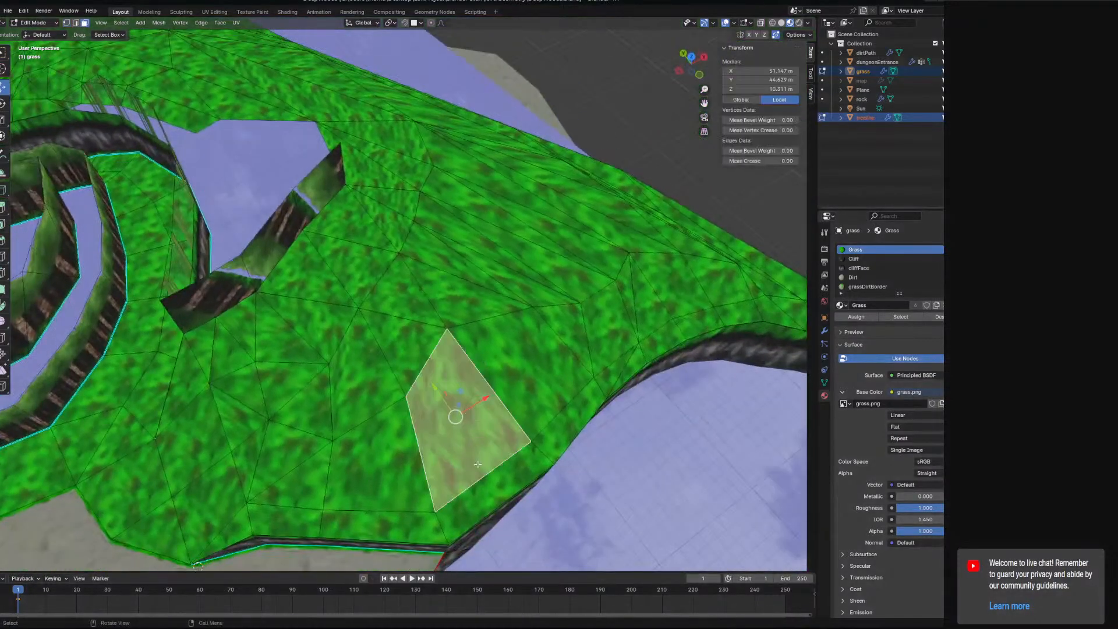
{"action": "left_click", "coordinate": [474, 498], "text": "shift"}
{"action": "left_click", "coordinate": [339, 525], "text": "shift"}
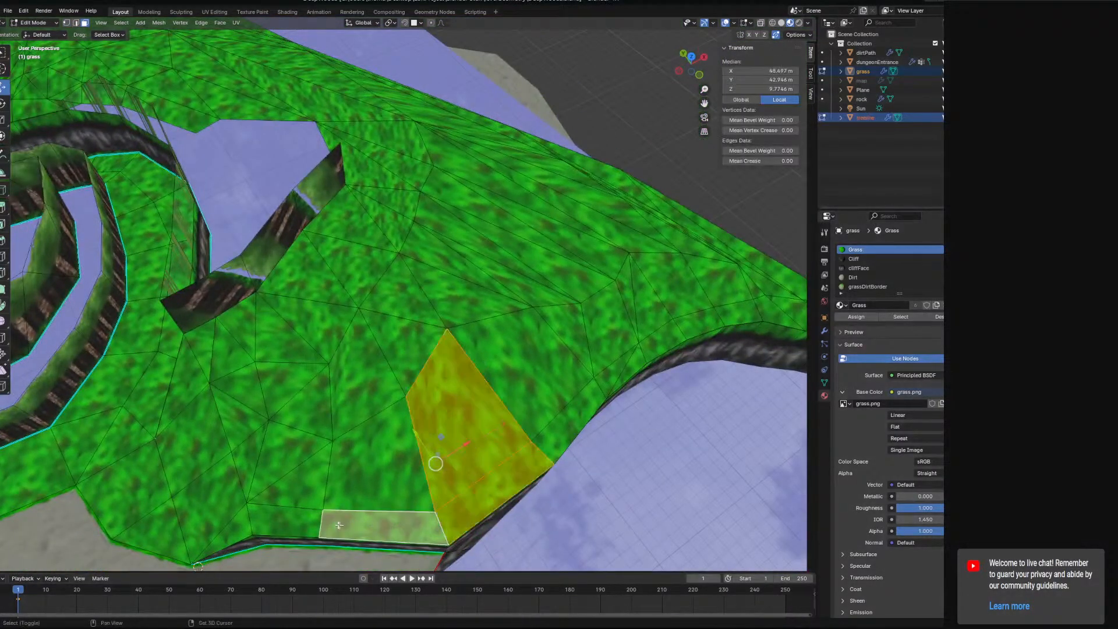
{"action": "left_click", "coordinate": [286, 516], "text": "shift"}
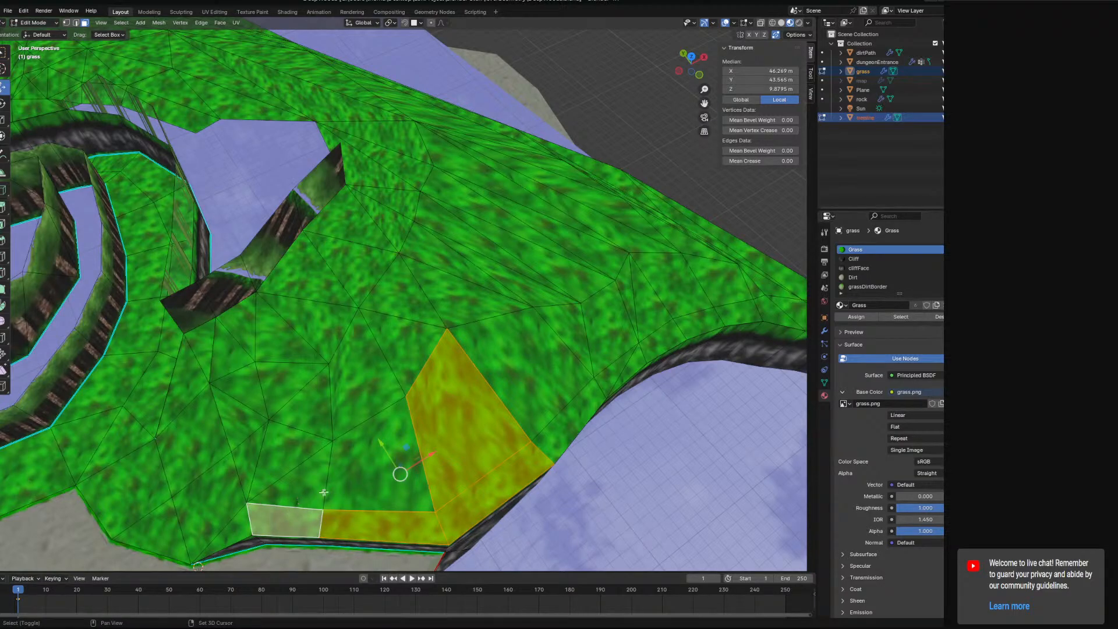
{"action": "left_click", "coordinate": [285, 485], "text": "shift"}
{"action": "left_click", "coordinate": [395, 475], "text": "shift"}
{"action": "middle_click_drag", "start_coordinate": [498, 476], "coordinate": [467, 475]}
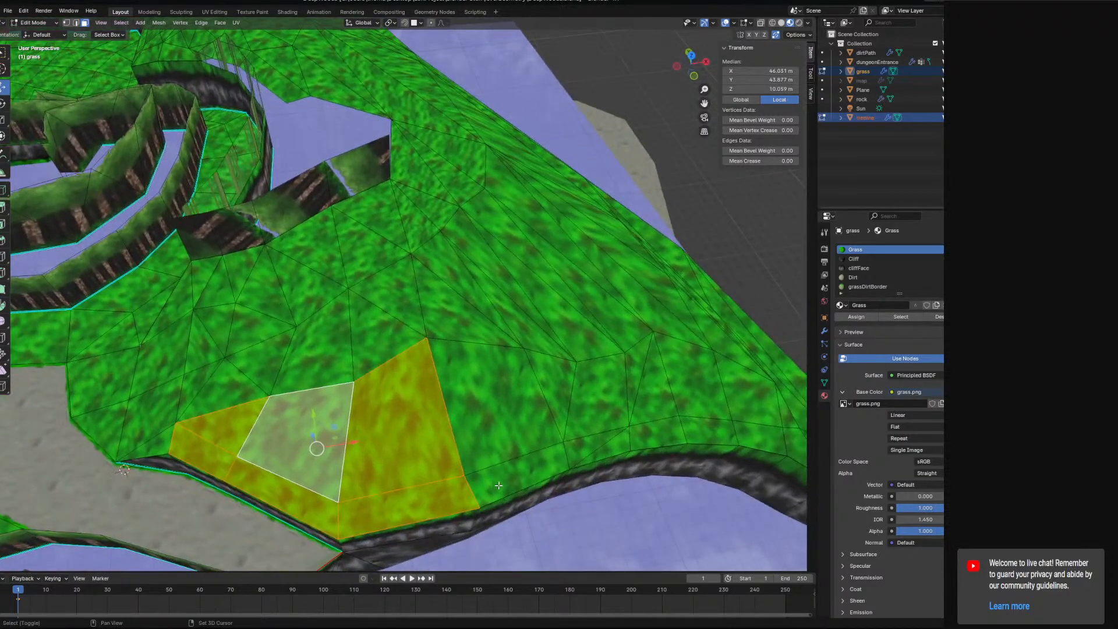
{"action": "left_click", "coordinate": [499, 485], "text": "shift"}
{"action": "left_click", "coordinate": [488, 421], "text": "shift"}
{"action": "left_click", "coordinate": [594, 400], "text": "shift"}
{"action": "left_click", "coordinate": [593, 450], "text": "shift"}
{"action": "left_click", "coordinate": [556, 391], "text": "shift"}
{"action": "middle_click_drag", "start_coordinate": [564, 396], "coordinate": [574, 439]}
{"action": "left_click", "coordinate": [476, 346], "text": "shift"}
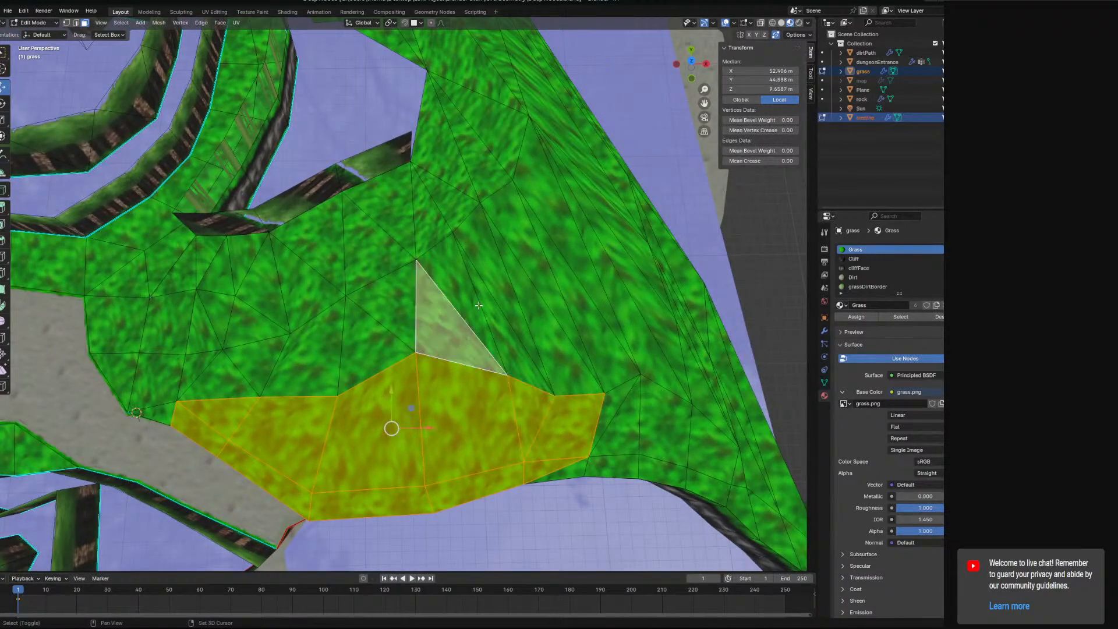
{"action": "left_click", "coordinate": [479, 305], "text": "shift"}
{"action": "left_click", "coordinate": [496, 309], "text": "shift"}
{"action": "left_click", "coordinate": [505, 299], "text": "shift"}
{"action": "left_click", "coordinate": [536, 317], "text": "shift"}
{"action": "left_click", "coordinate": [548, 328], "text": "shift"}
{"action": "left_click", "coordinate": [549, 328], "text": "shift"}
{"action": "left_click", "coordinate": [601, 301], "text": "shift"}
{"action": "middle_click_drag", "start_coordinate": [635, 319], "coordinate": [562, 301], "text": "shift"}
{"action": "left_click", "coordinate": [594, 343], "text": "shift"}
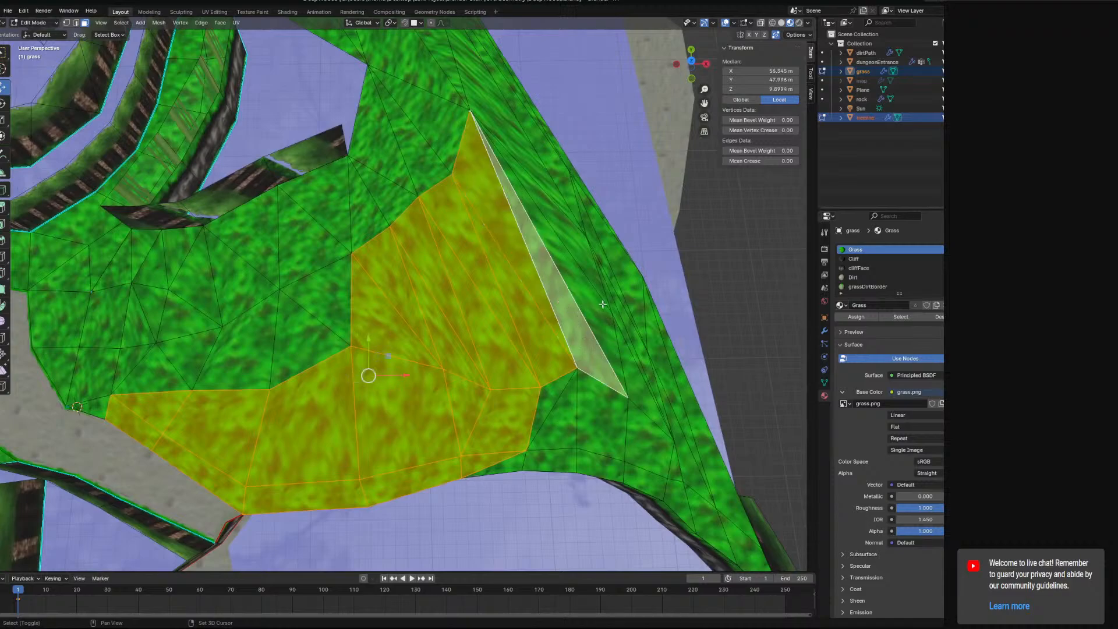
{"action": "left_click", "coordinate": [573, 280], "text": "shift"}
{"action": "left_click", "coordinate": [566, 234], "text": "shift"}
{"action": "left_click", "coordinate": [546, 180], "text": "shift"}
{"action": "left_click", "coordinate": [557, 152], "text": "shift"}
{"action": "left_click", "coordinate": [554, 145], "text": "shift"}
{"action": "left_click", "coordinate": [552, 145], "text": "shift"}
{"action": "middle_click_drag", "start_coordinate": [639, 377], "coordinate": [613, 343]}
{"action": "left_click", "coordinate": [619, 361], "text": "shift"}
{"action": "left_click", "coordinate": [620, 361], "text": "shift"}
{"action": "left_click", "coordinate": [630, 371], "text": "shift"}
{"action": "left_click", "coordinate": [640, 384], "text": "shift"}
{"action": "middle_click_drag", "start_coordinate": [664, 420], "coordinate": [593, 333], "text": "shift"}
{"action": "left_click", "coordinate": [592, 349], "text": "shift"}
{"action": "left_click", "coordinate": [611, 394], "text": "shift"}
{"action": "middle_click_drag", "start_coordinate": [589, 429], "coordinate": [513, 422], "text": "shift"}
{"action": "left_click", "coordinate": [522, 351], "text": "shift"}
{"action": "left_click", "coordinate": [567, 399], "text": "shift"}
{"action": "left_click", "coordinate": [421, 379], "text": "shift"}
{"action": "left_click", "coordinate": [418, 374], "text": "shift"}
{"action": "left_click", "coordinate": [413, 397], "text": "shift"}
{"action": "left_click", "coordinate": [401, 398], "text": "shift"}
{"action": "left_click", "coordinate": [429, 389], "text": "shift"}
{"action": "middle_click_drag", "start_coordinate": [566, 453], "coordinate": [521, 469]}
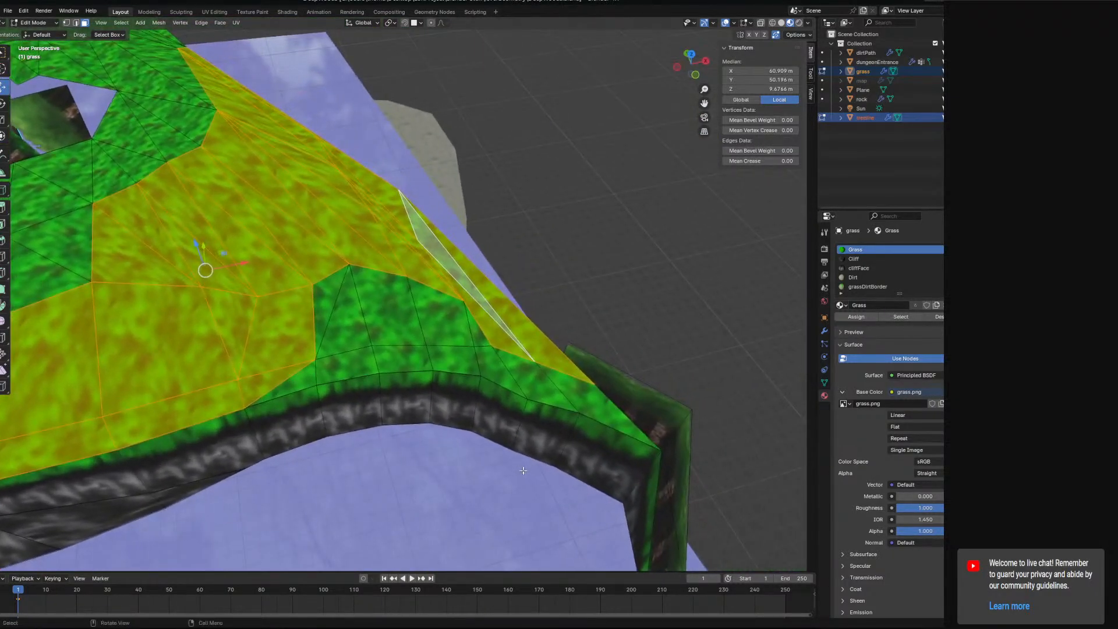
{"action": "key", "text": "x"}
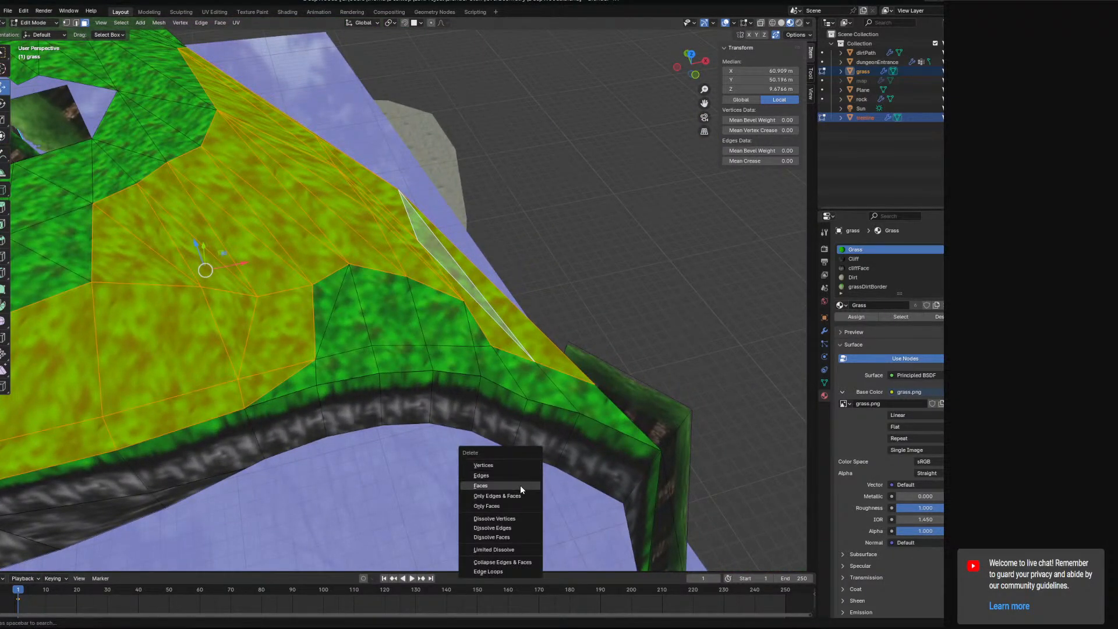
{"action": "left_click", "coordinate": [519, 485]}
Lower the vertices along the back edge of the leftover grass patch above the cliff
{"action": "middle_click_drag", "start_coordinate": [513, 470], "coordinate": [433, 361]}
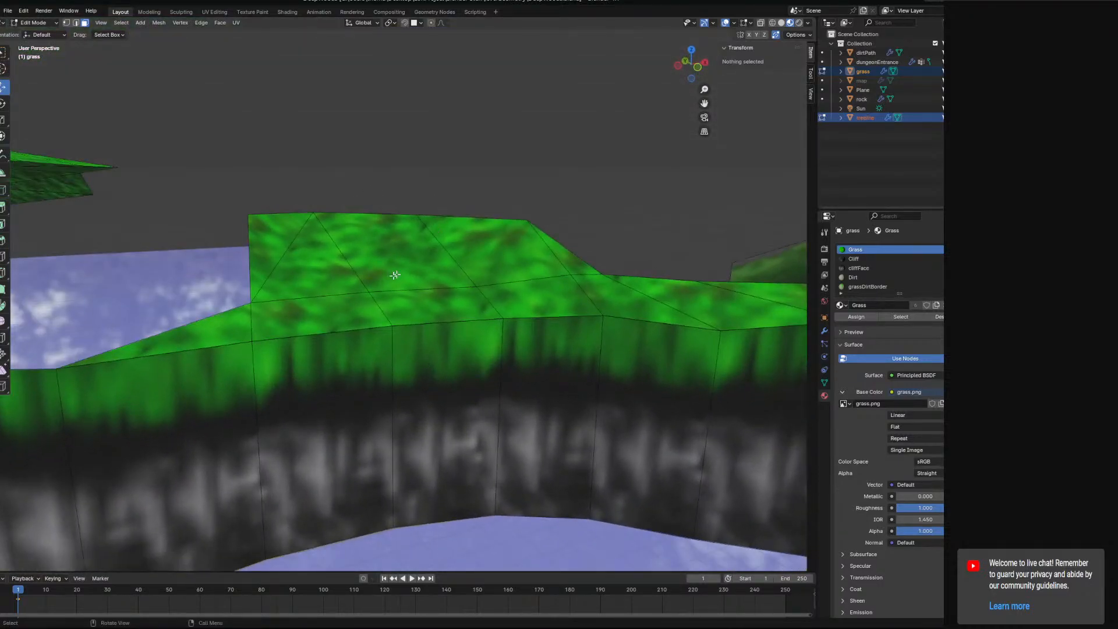
{"action": "middle_click_drag", "start_coordinate": [471, 294], "coordinate": [307, 269]}
{"action": "left_click", "coordinate": [335, 264]}
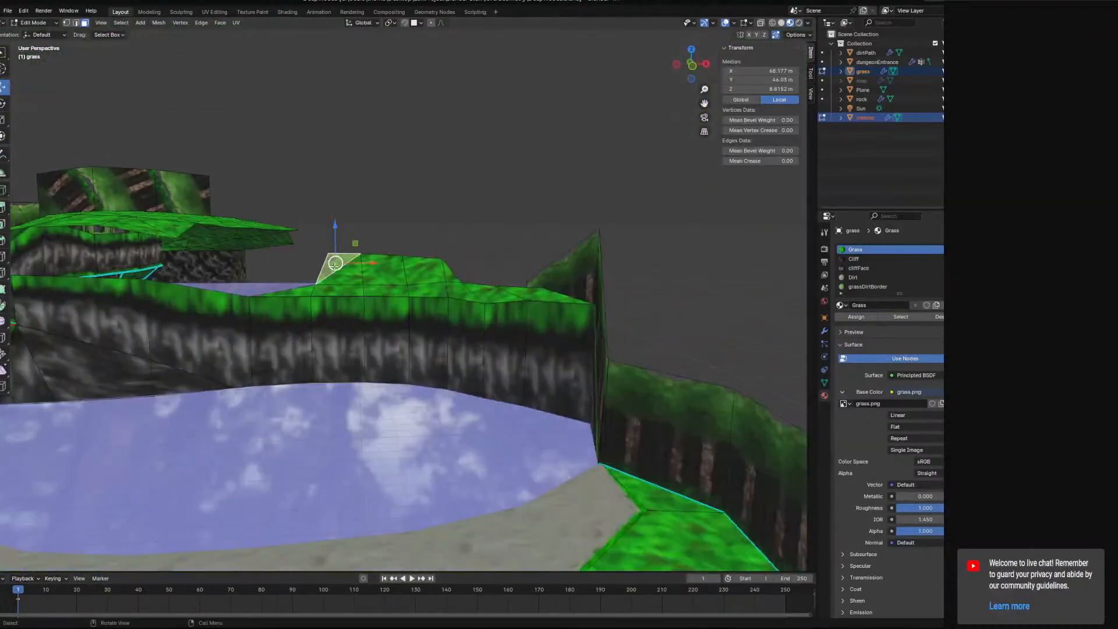
{"action": "left_click", "coordinate": [66, 23]}
{"action": "left_click", "coordinate": [328, 255]}
{"action": "left_click", "coordinate": [396, 250], "text": "shift"}
{"action": "left_click_drag", "start_coordinate": [364, 217], "coordinate": [364, 229]}
{"action": "left_click", "coordinate": [442, 259]}
{"action": "left_click_drag", "start_coordinate": [442, 224], "coordinate": [442, 233]}
{"action": "left_click", "coordinate": [328, 264]}
{"action": "left_click_drag", "start_coordinate": [327, 229], "coordinate": [328, 234]}
Even out the leftover grass patch by lowering two more back-edge vertices and shifting a pair of them horizontally
{"action": "middle_click_drag", "start_coordinate": [361, 249], "coordinate": [365, 299]}
{"action": "left_click", "coordinate": [359, 275]}
{"action": "left_click_drag", "start_coordinate": [352, 251], "coordinate": [356, 260]}
{"action": "middle_click_drag", "start_coordinate": [362, 279], "coordinate": [431, 307]}
{"action": "left_click", "coordinate": [431, 307], "text": "shift"}
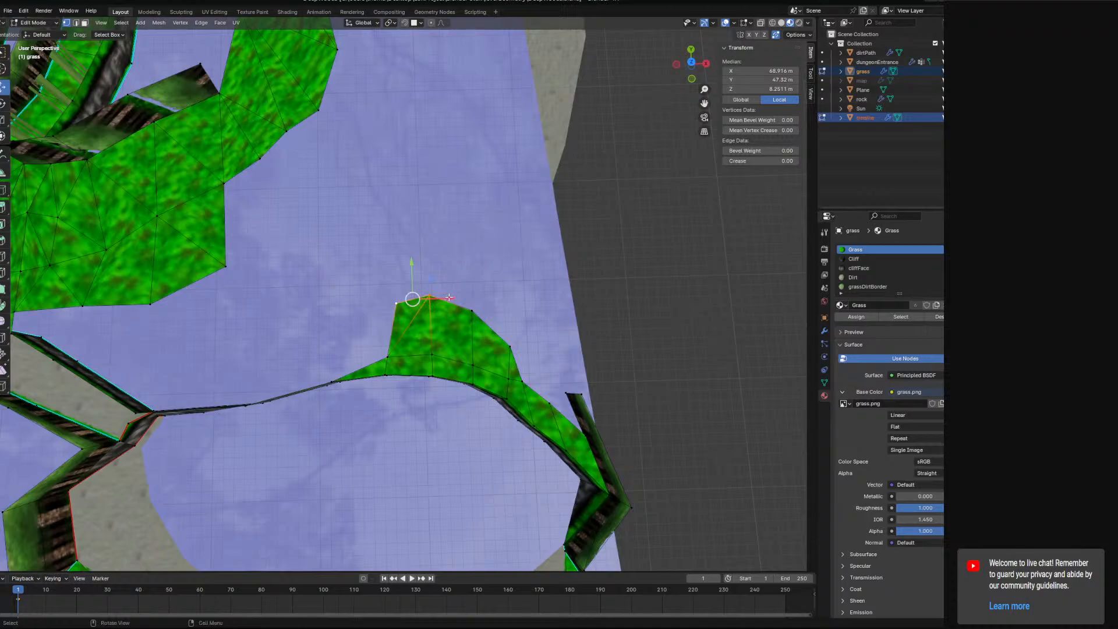
{"action": "left_click_drag", "start_coordinate": [432, 302], "coordinate": [449, 314]}
{"action": "middle_click_drag", "start_coordinate": [449, 314], "coordinate": [521, 240]}
{"action": "left_click", "coordinate": [504, 269]}
{"action": "left_click_drag", "start_coordinate": [517, 228], "coordinate": [517, 242]}
{"action": "middle_click_drag", "start_coordinate": [517, 242], "coordinate": [473, 353]}
Select the open boundary edges along the hill, the cliff top and the leftover grass patch, and extrude them upward about 3.93 m
{"action": "left_click", "coordinate": [76, 23]}
{"action": "middle_click_drag", "start_coordinate": [260, 339], "coordinate": [329, 294]}
{"action": "middle_click_drag", "start_coordinate": [418, 247], "coordinate": [338, 267]}
{"action": "middle_click_drag", "start_coordinate": [446, 243], "coordinate": [456, 318]}
{"action": "left_click", "coordinate": [376, 334]}
{"action": "middle_click_drag", "start_coordinate": [373, 329], "coordinate": [437, 356]}
{"action": "left_click", "coordinate": [429, 407], "text": "ctrl"}
{"action": "left_click", "coordinate": [465, 453], "text": "ctrl"}
{"action": "left_click", "coordinate": [398, 461], "text": "ctrl"}
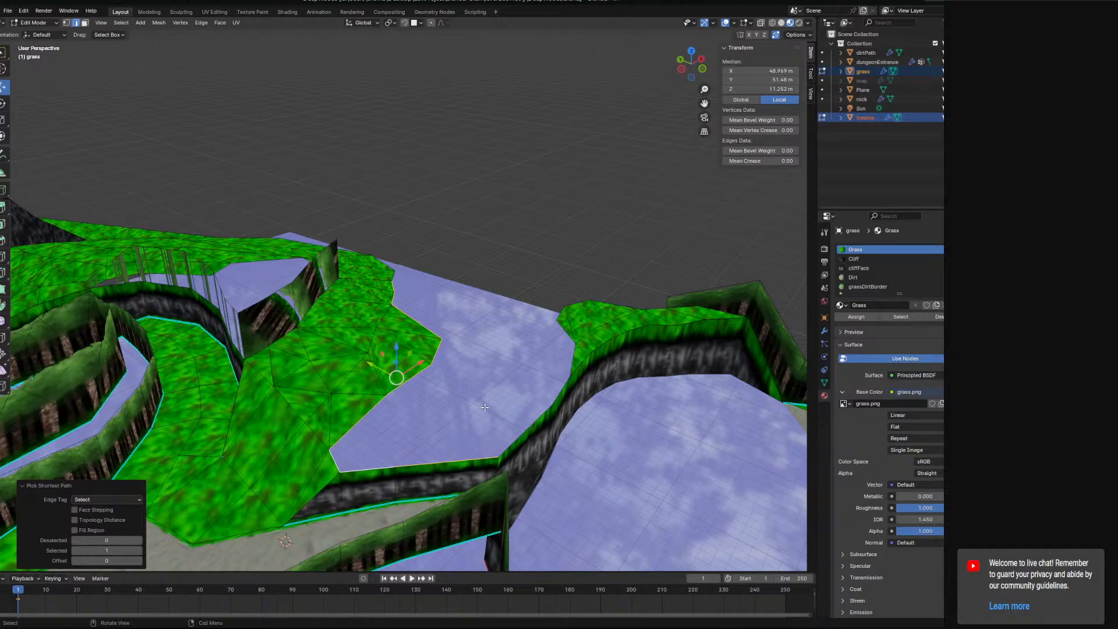
{"action": "middle_click_drag", "start_coordinate": [481, 409], "coordinate": [530, 411]}
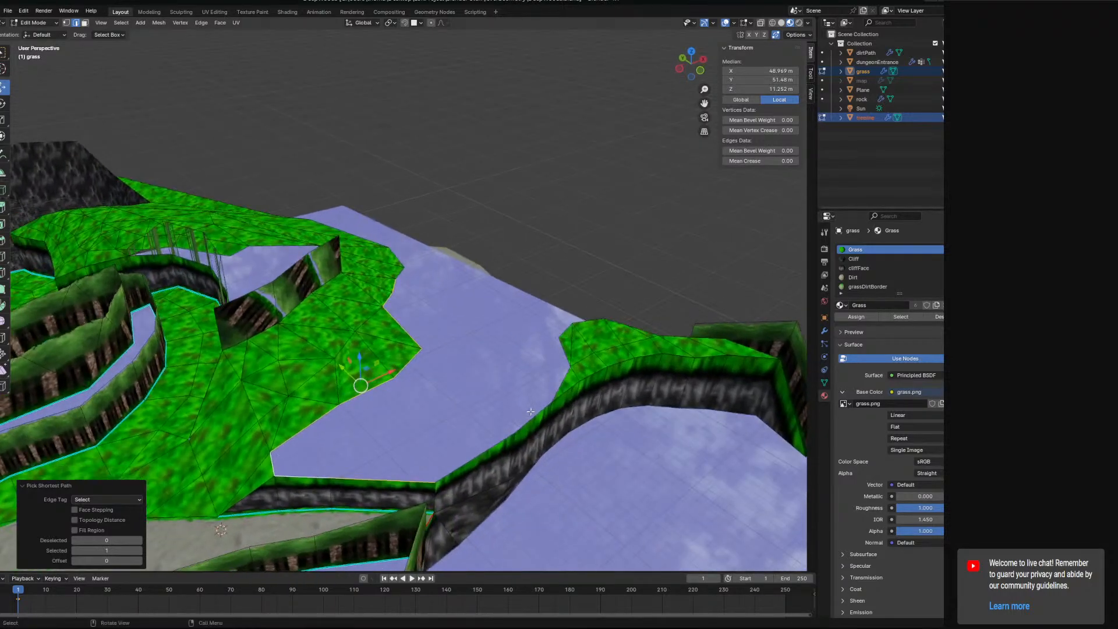
{"action": "left_click", "coordinate": [623, 322], "text": "ctrl"}
{"action": "left_click", "coordinate": [530, 411], "text": "ctrl"}
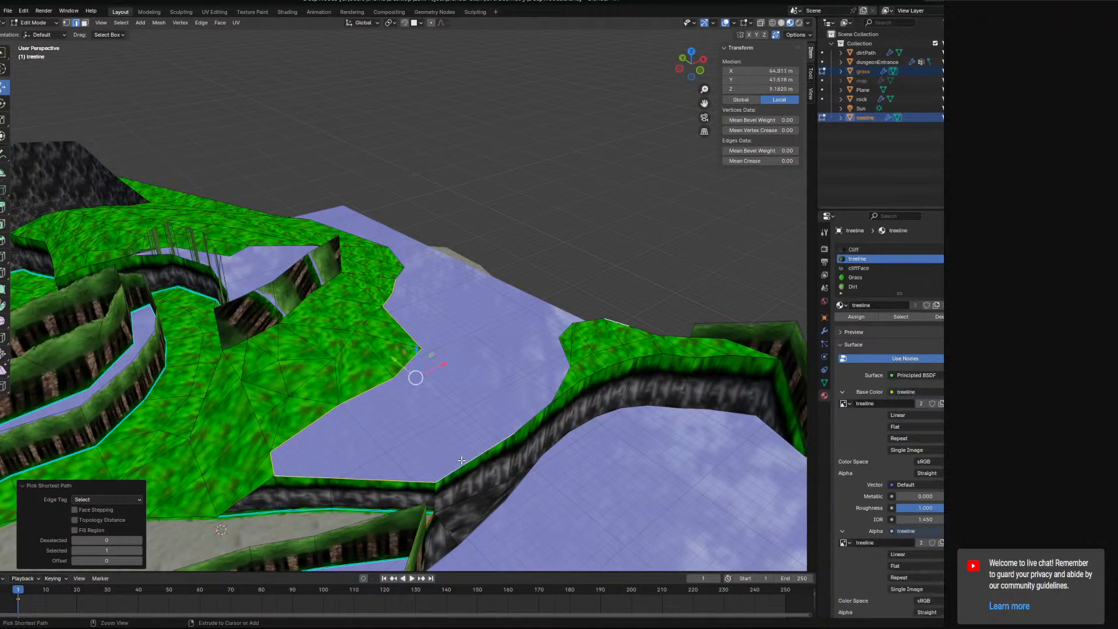
{"action": "left_click", "coordinate": [593, 322], "text": "ctrl"}
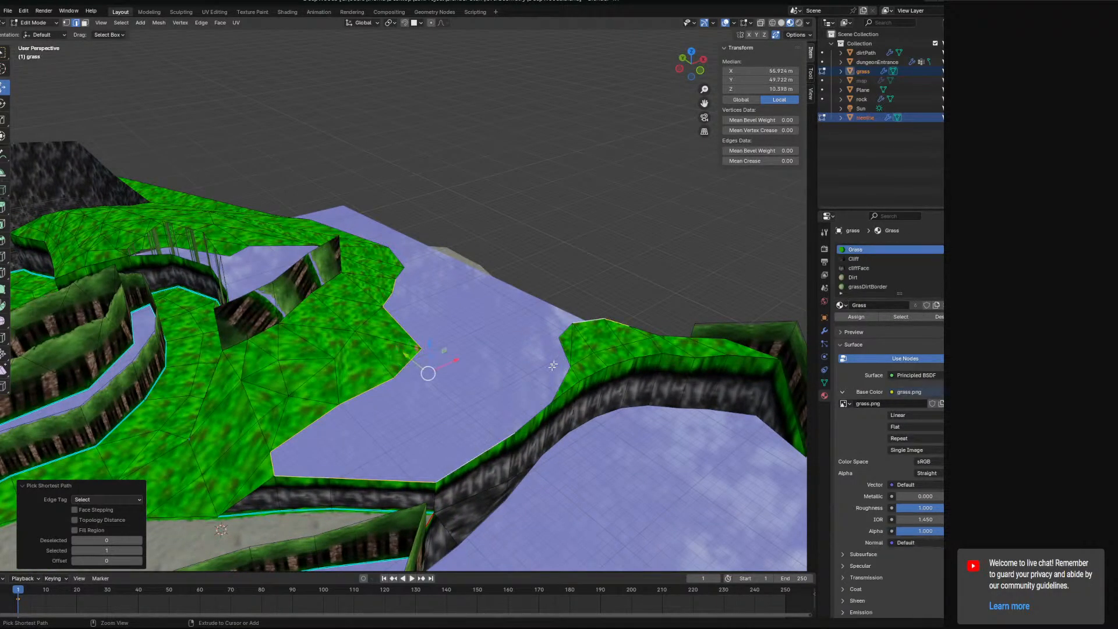
{"action": "left_click", "coordinate": [534, 415], "text": "ctrl"}
{"action": "left_click", "coordinate": [564, 330], "text": "ctrl"}
{"action": "left_click", "coordinate": [561, 383], "text": "ctrl"}
{"action": "key", "text": "ctrl+z"}
{"action": "left_click", "coordinate": [567, 359], "text": "shift"}
{"action": "left_click", "coordinate": [559, 385], "text": "shift"}
{"action": "middle_click_drag", "start_coordinate": [666, 388], "coordinate": [574, 359]}
{"action": "key", "text": "g"}
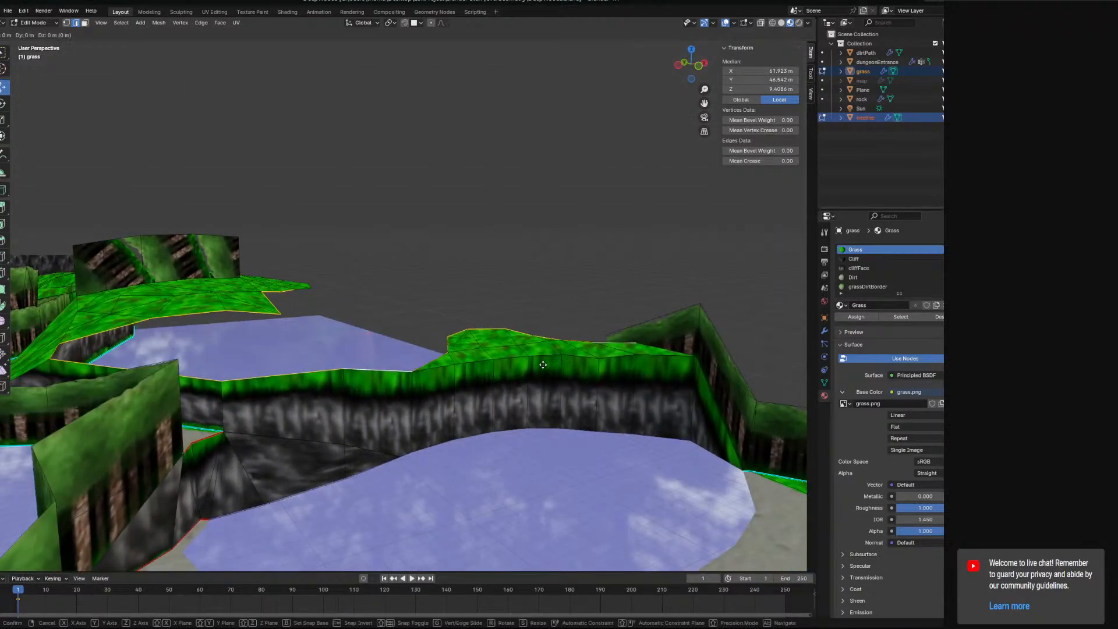
{"action": "key", "text": "z"}
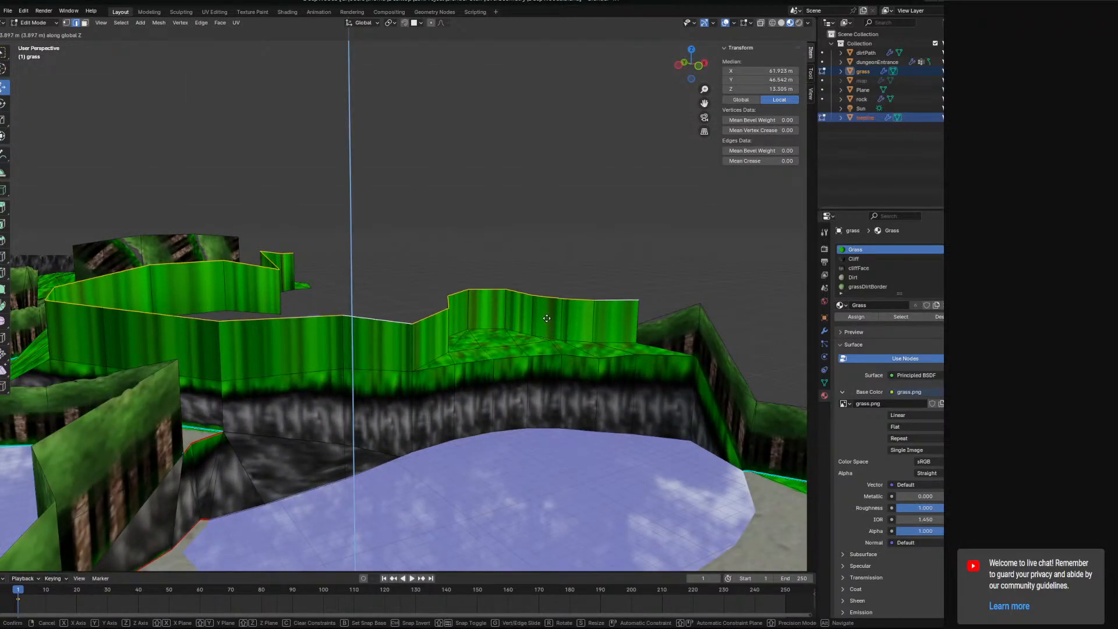
{"action": "left_click", "coordinate": [546, 317]}
Reposition the hill's outer edge beside the treeline opening, and adjust the vertex at its end
{"action": "middle_click_drag", "start_coordinate": [547, 317], "coordinate": [366, 384]}
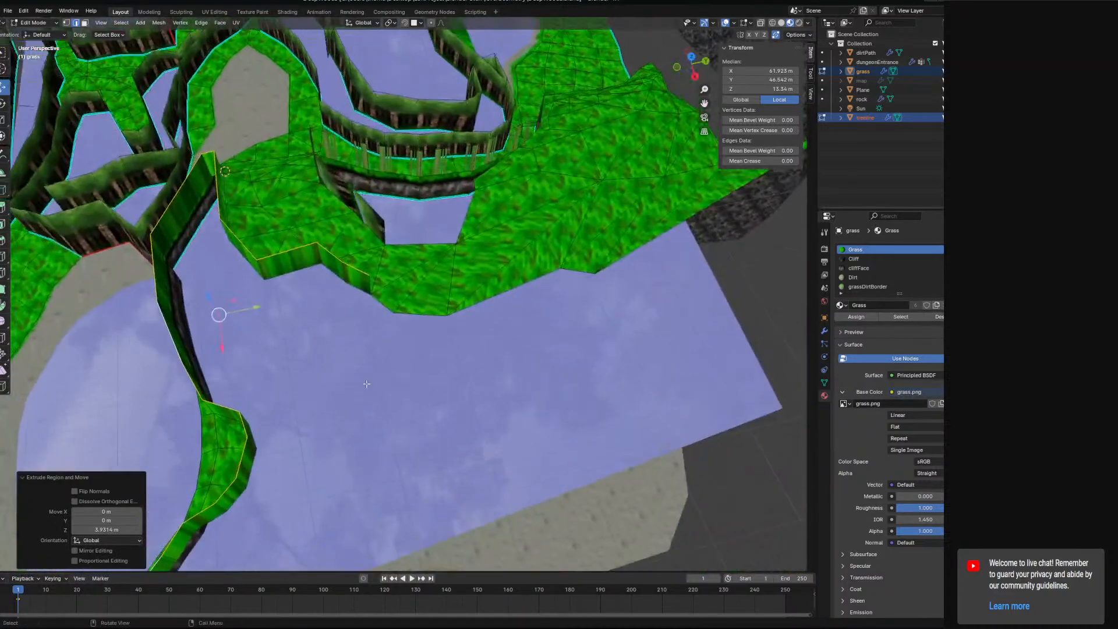
{"action": "left_click", "coordinate": [384, 305]}
{"action": "middle_click_drag", "start_coordinate": [385, 305], "coordinate": [436, 380]}
{"action": "left_click_drag", "start_coordinate": [435, 355], "coordinate": [441, 338]}
{"action": "left_click", "coordinate": [68, 22]}
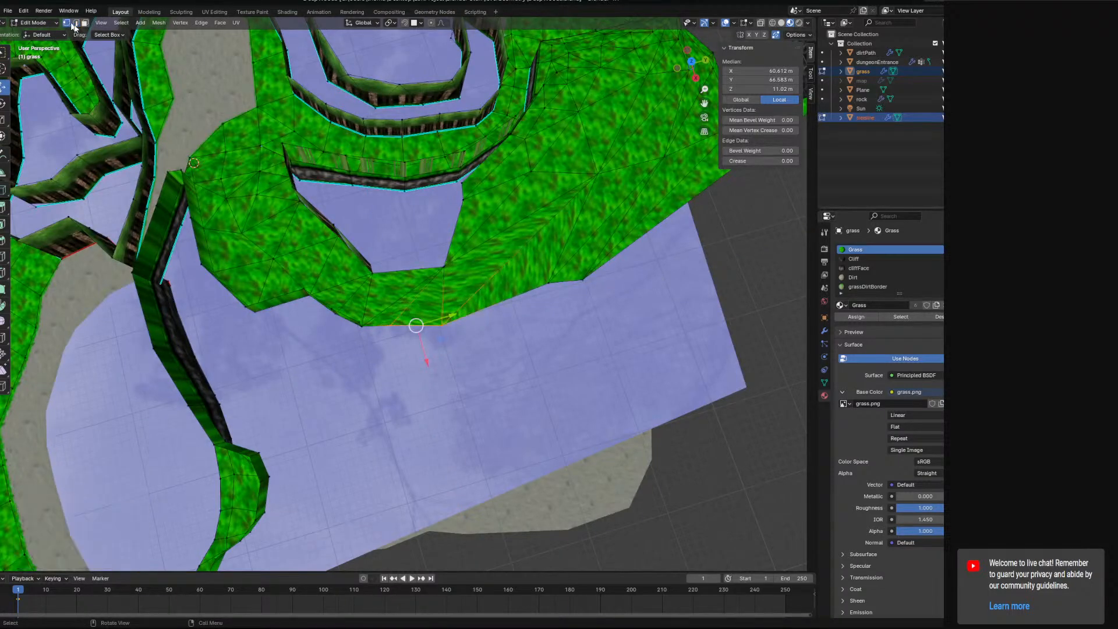
{"action": "left_click", "coordinate": [440, 324]}
{"action": "left_click_drag", "start_coordinate": [465, 337], "coordinate": [468, 326]}
{"action": "scroll", "coordinate": [429, 327], "scroll_direction": "up", "scroll_amount": 2}
Delete the extra vertex on the hill's outer edge by the opening and fill the resulting gap with a new face
{"action": "left_click", "coordinate": [387, 331]}
{"action": "key", "text": "x"}
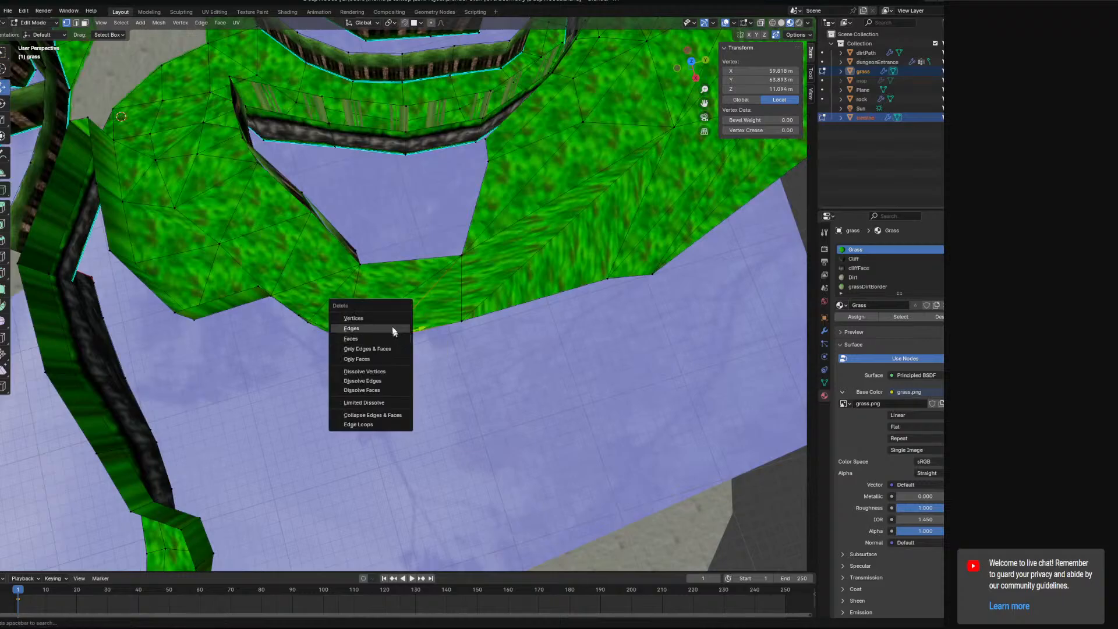
{"action": "left_click", "coordinate": [353, 318]}
{"action": "left_click", "coordinate": [345, 339]}
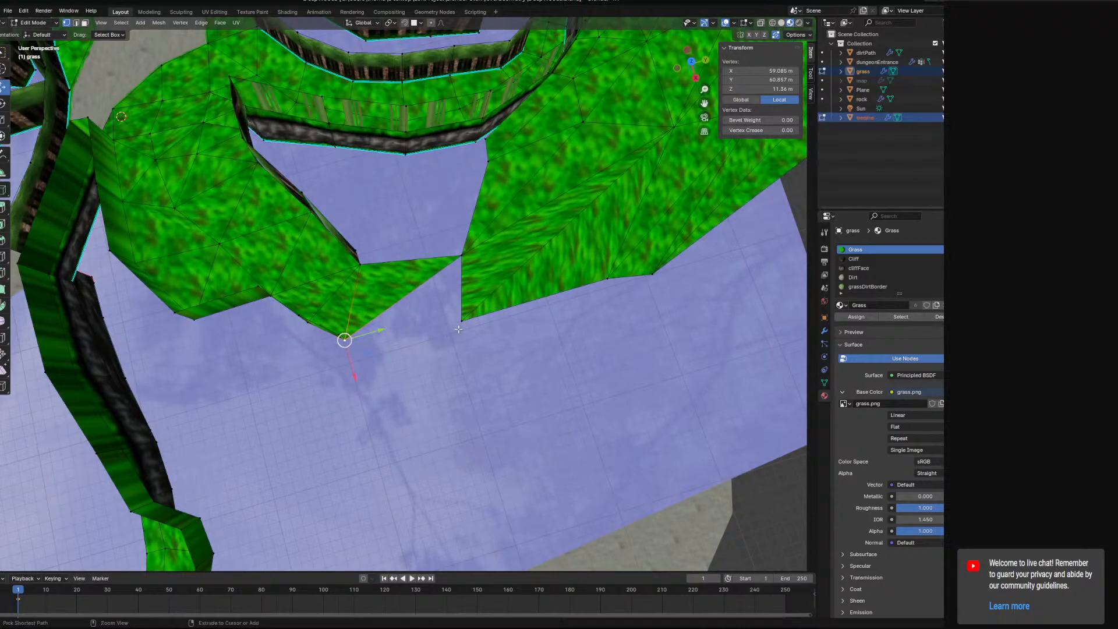
{"action": "key", "text": "f"}
Extrude the new face's outer edge and the edge across the grass at the opening upward by about 4.37 m
{"action": "middle_click_drag", "start_coordinate": [419, 305], "coordinate": [320, 254]}
{"action": "left_click", "coordinate": [75, 23]}
{"action": "left_click", "coordinate": [370, 321]}
{"action": "middle_click_drag", "start_coordinate": [402, 329], "coordinate": [460, 308]}
{"action": "key", "text": "g"}
{"action": "key", "text": "z"}
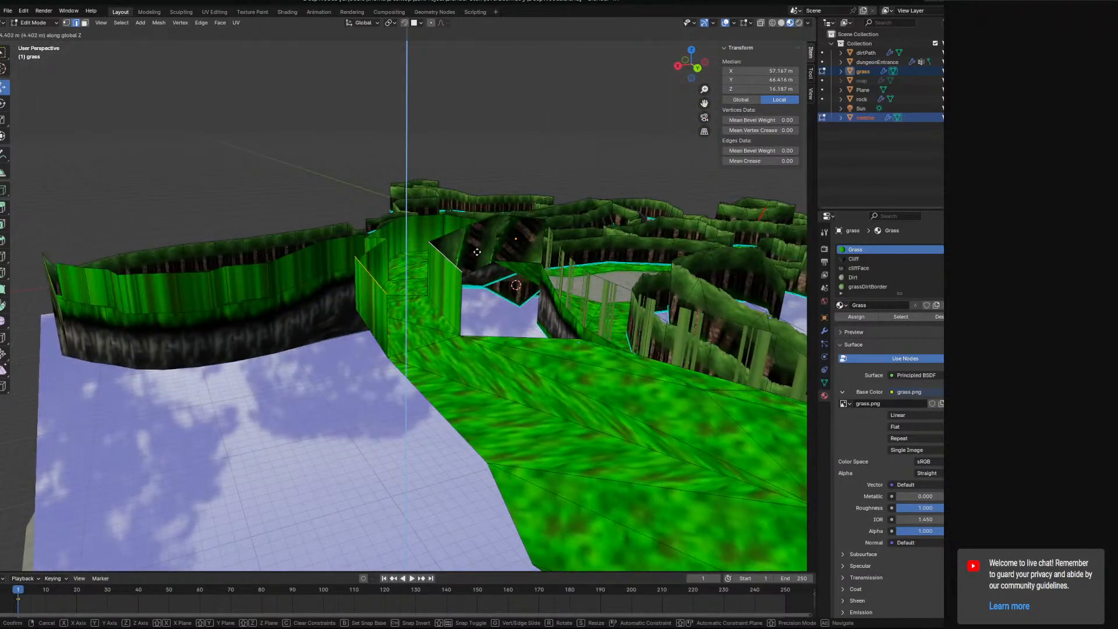
{"action": "left_click", "coordinate": [464, 255]}
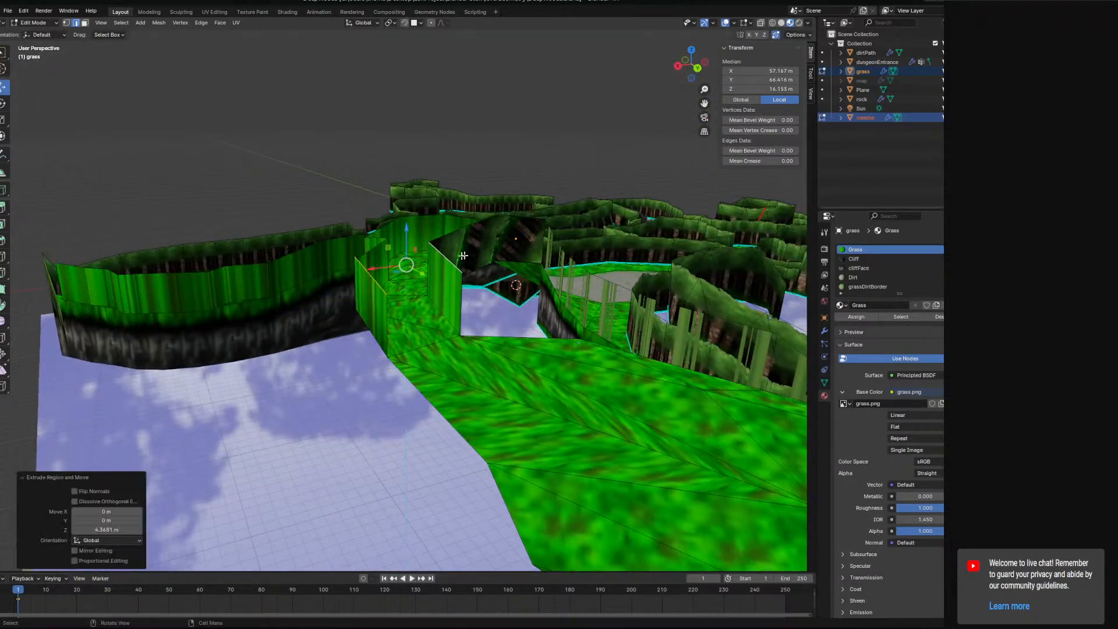
Switch to face selection and select the extruded wall faces along the cliff top and the grass edge at the opening
{"action": "left_click", "coordinate": [85, 23]}
{"action": "middle_click_drag", "start_coordinate": [224, 307], "coordinate": [322, 317], "text": "shift"}
{"action": "left_click", "coordinate": [241, 303]}
{"action": "left_click", "coordinate": [195, 296], "text": "shift"}
{"action": "left_click", "coordinate": [220, 297], "text": "shift"}
{"action": "left_click", "coordinate": [264, 295], "text": "shift"}
{"action": "left_click", "coordinate": [293, 299], "text": "shift"}
{"action": "left_click", "coordinate": [323, 298], "text": "shift"}
{"action": "left_click", "coordinate": [524, 312], "text": "ctrl"}
{"action": "middle_click_drag", "start_coordinate": [329, 302], "coordinate": [363, 302]}
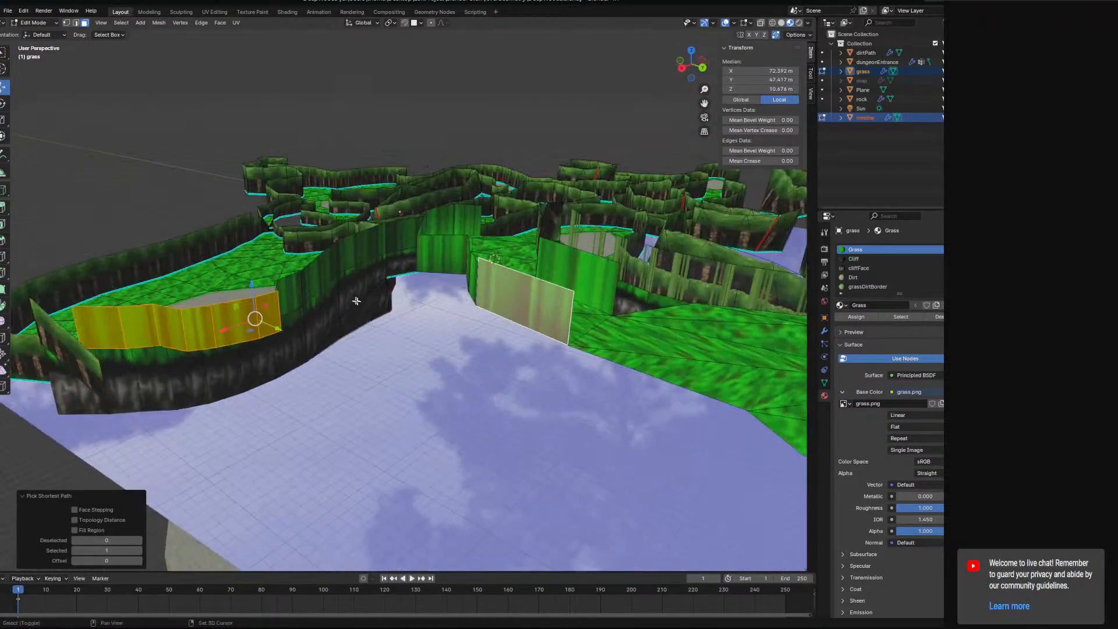
{"action": "left_click", "coordinate": [292, 295], "text": "ctrl"}
{"action": "left_click", "coordinate": [477, 281], "text": "ctrl"}
{"action": "left_click", "coordinate": [325, 275], "text": "ctrl"}
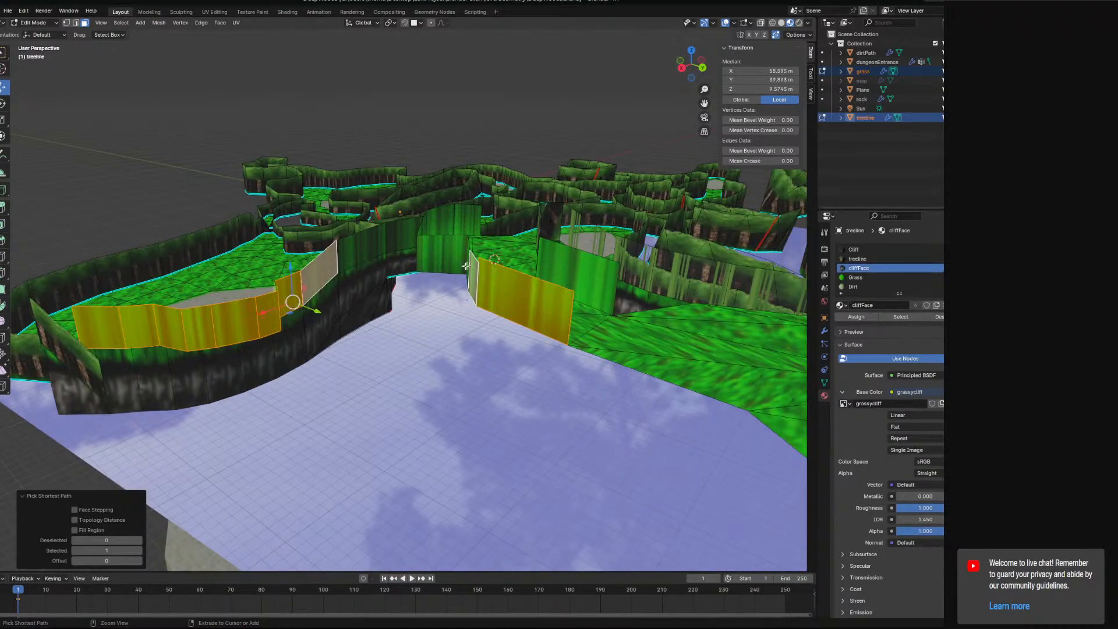
Add the remaining extruded wall faces between the cliff top and the hill's inner corner to the selection
{"action": "middle_click_drag", "start_coordinate": [309, 233], "coordinate": [348, 230]}
{"action": "left_click", "coordinate": [383, 235], "text": "ctrl"}
{"action": "left_click", "coordinate": [222, 247], "text": "ctrl"}
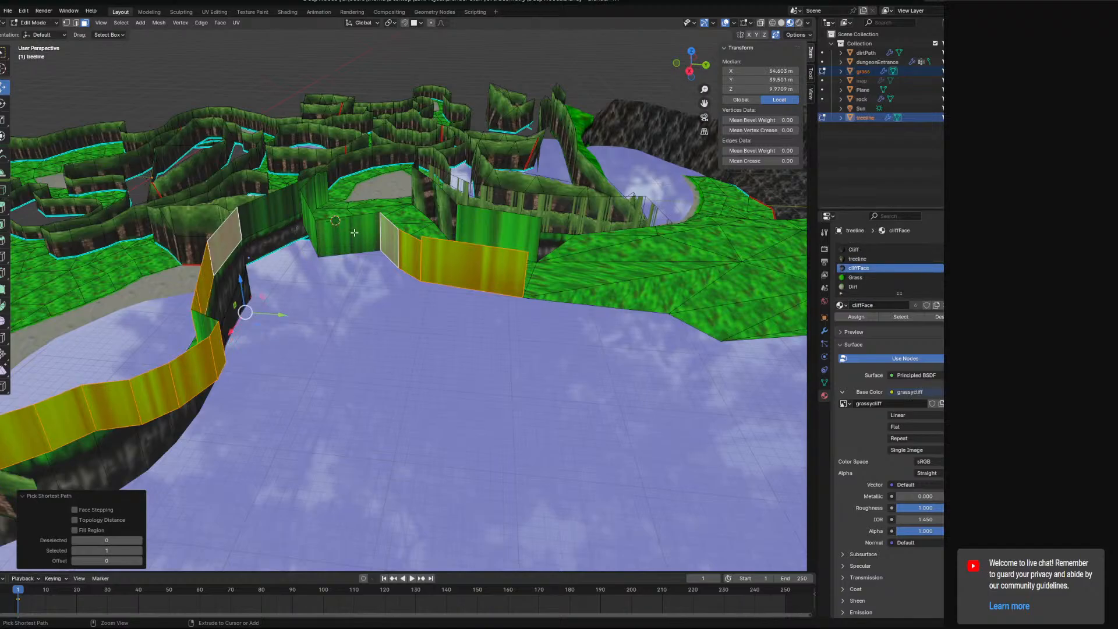
{"action": "left_click", "coordinate": [352, 233], "text": "ctrl"}
{"action": "left_click", "coordinate": [265, 212], "text": "ctrl"}
{"action": "left_click", "coordinate": [311, 222], "text": "ctrl"}
{"action": "left_click", "coordinate": [300, 186], "text": "ctrl"}
{"action": "left_click", "coordinate": [313, 194], "text": "ctrl"}
{"action": "left_click", "coordinate": [324, 191], "text": "ctrl"}
{"action": "middle_click_drag", "start_coordinate": [256, 194], "coordinate": [523, 373]}
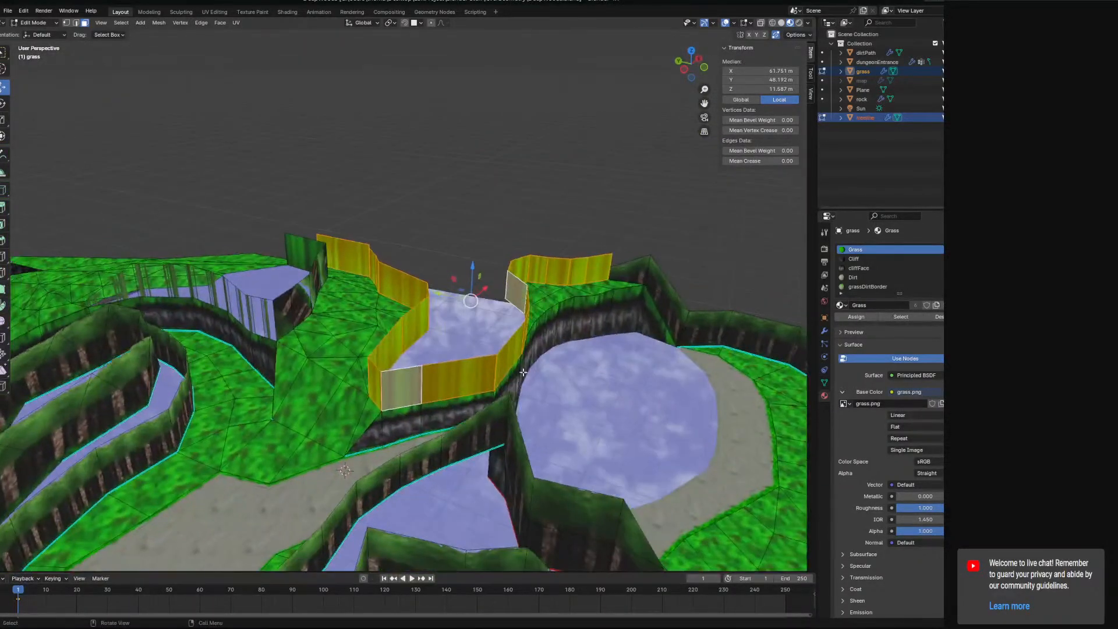
Separate the selected wall faces into their own objects and return to Object Mode
{"action": "right_click", "coordinate": [376, 354]}
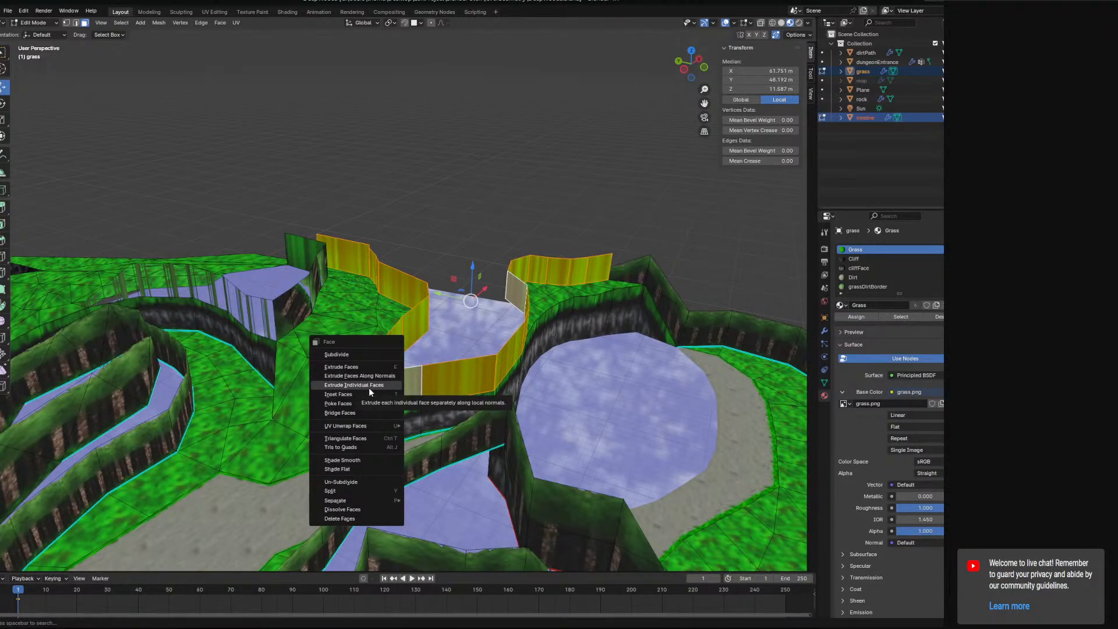
{"action": "right_click", "coordinate": [344, 333]}
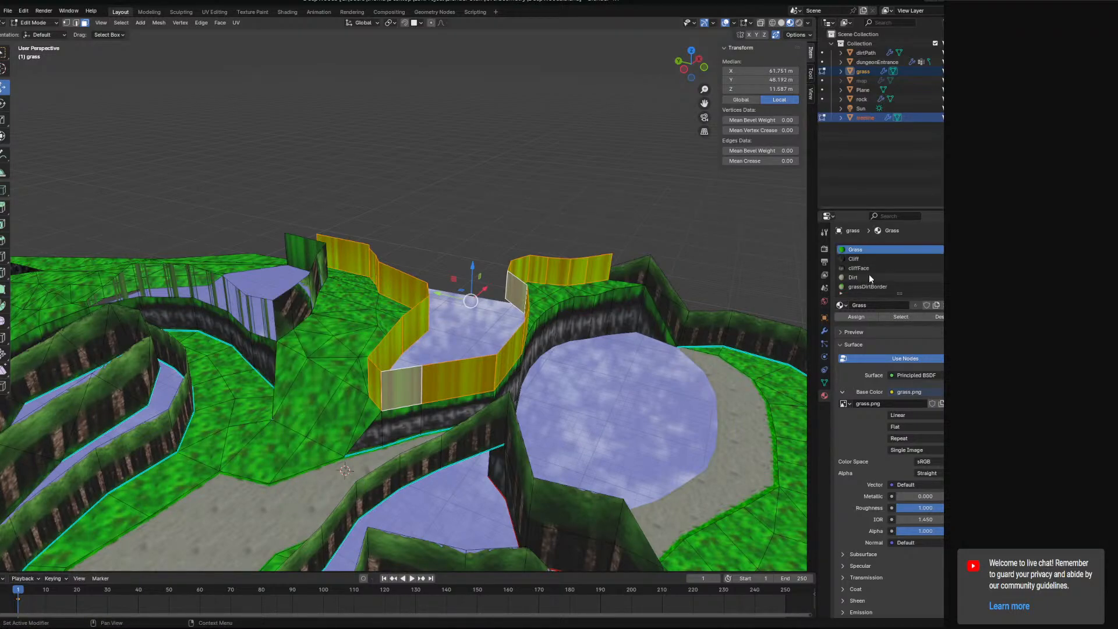
{"action": "right_click", "coordinate": [472, 249]}
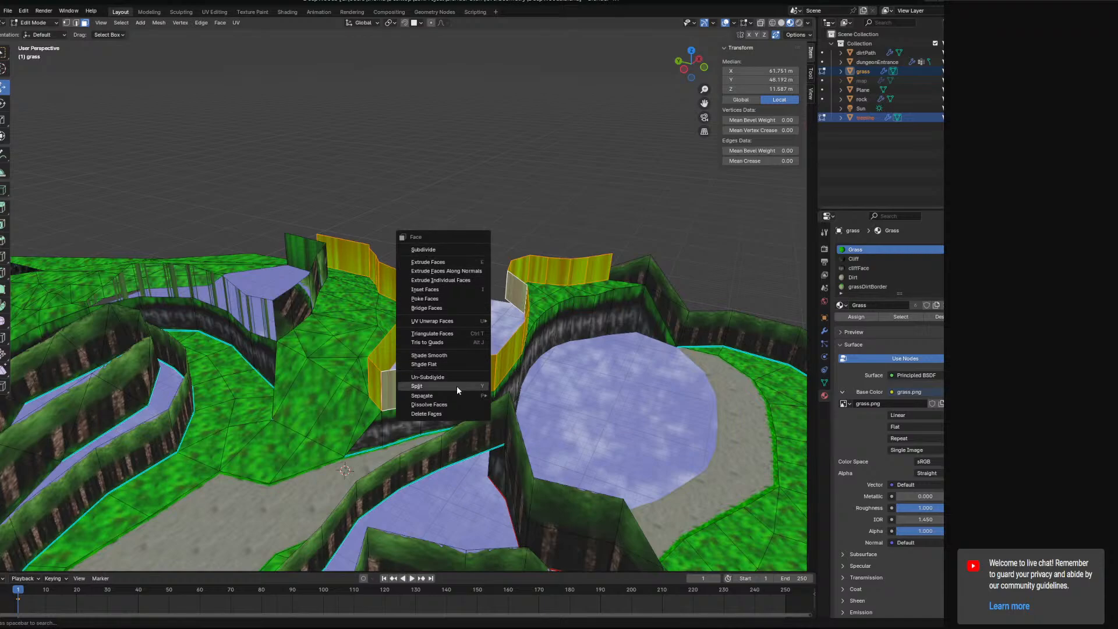
{"action": "mouse_move", "coordinate": [456, 396]}
{"action": "left_click", "coordinate": [534, 393]}
{"action": "left_click", "coordinate": [33, 22]}
{"action": "left_click", "coordinate": [35, 28]}
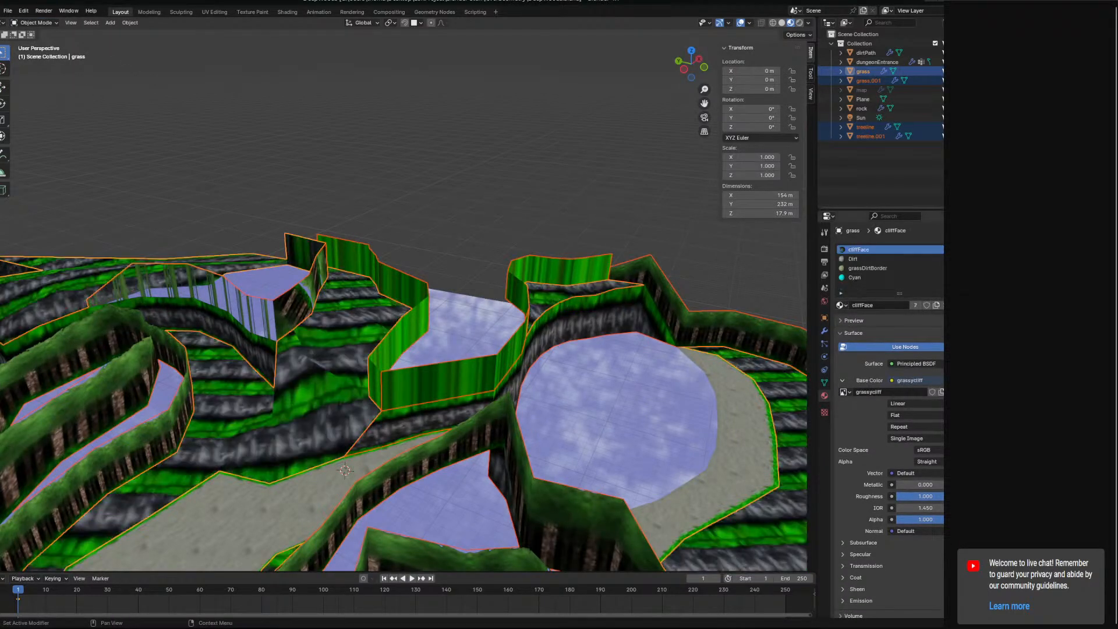
Undo the material slot removals on the main grass object
{"action": "key", "text": "ctrl+z"}
{"action": "key", "text": "ctrl+z"}
{"action": "key", "text": "ctrl+z"}
{"action": "key", "text": "ctrl+z"}
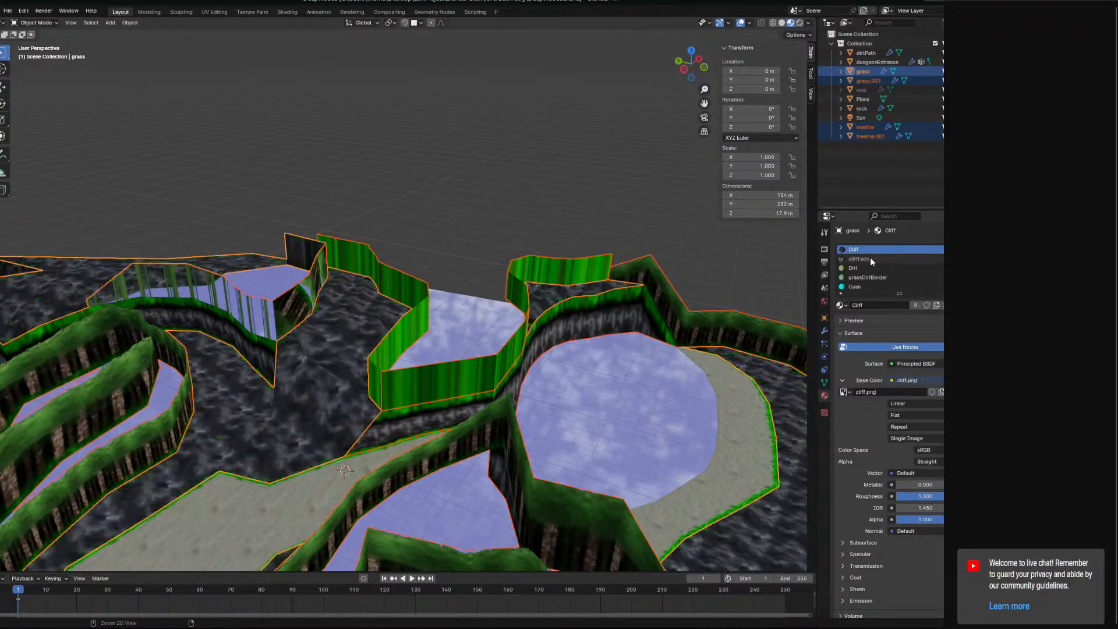
Remove every material slot except Cyan from the two separated wall objects
{"action": "left_click", "coordinate": [558, 271]}
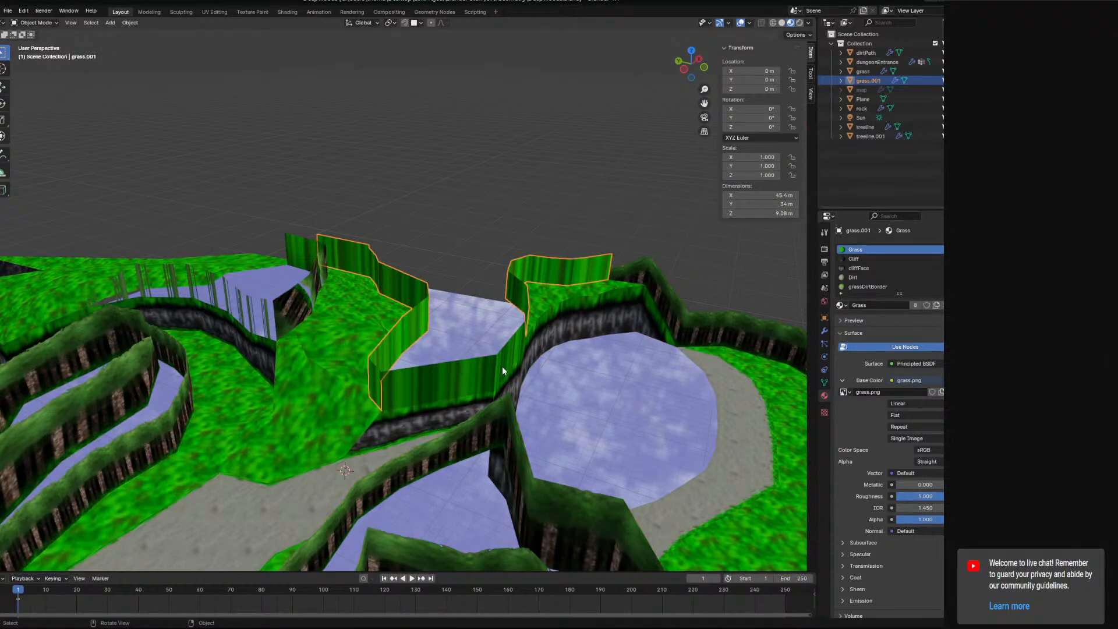
{"action": "left_click", "coordinate": [482, 370], "text": "shift"}
{"action": "left_click", "coordinate": [891, 249]}
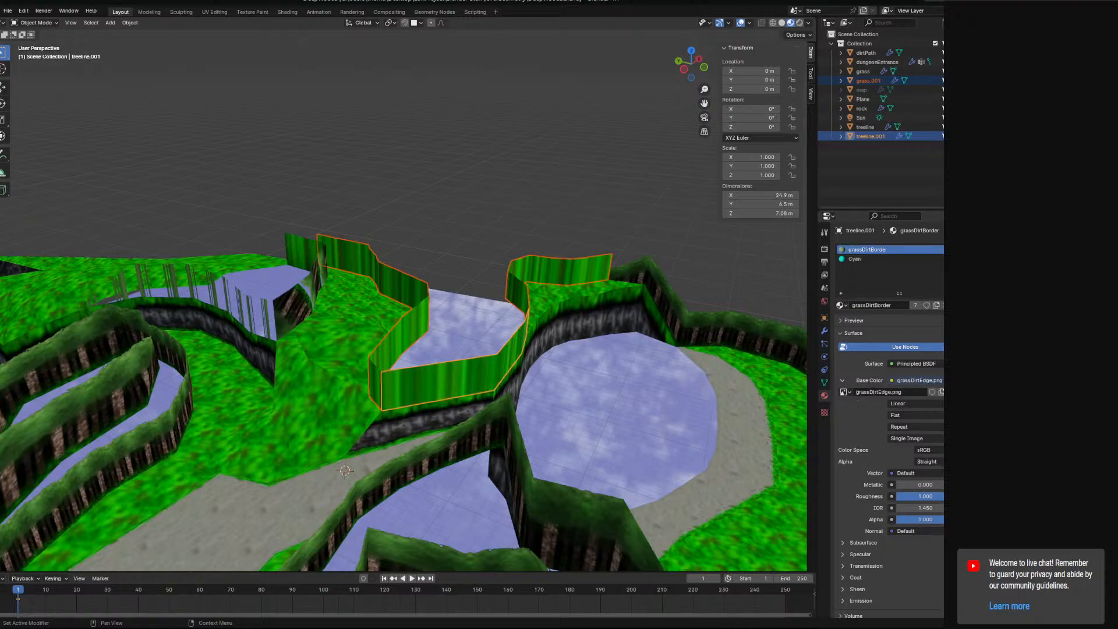
{"action": "left_click", "coordinate": [403, 329]}
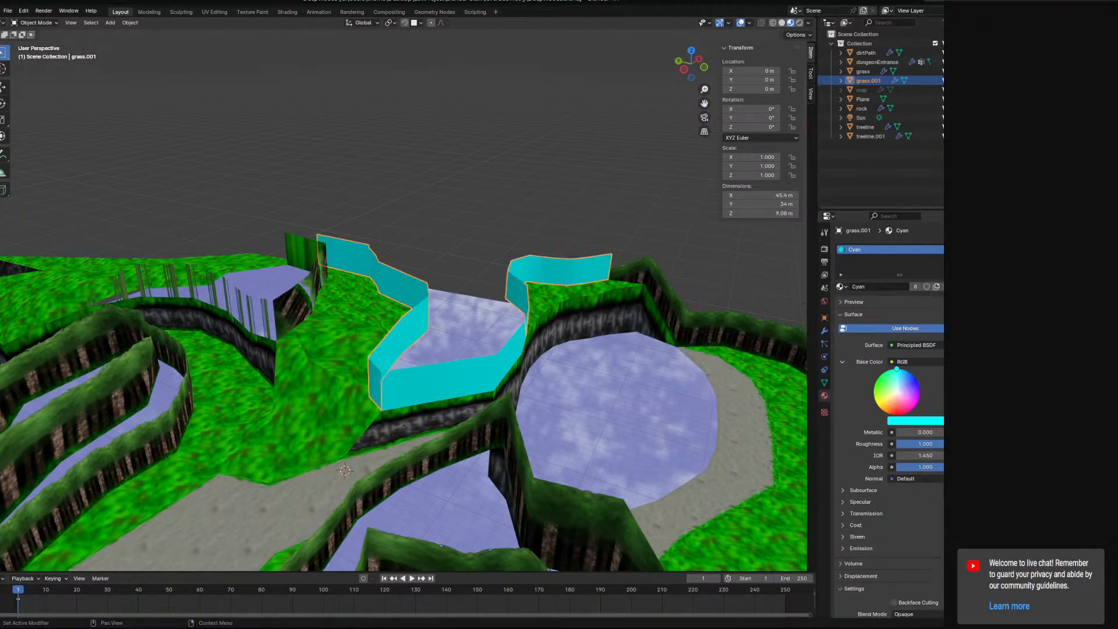
Join the wall piece separated from the grass into the treeline object and choose its treeline material slot
{"action": "left_click", "coordinate": [312, 309], "text": "shift"}
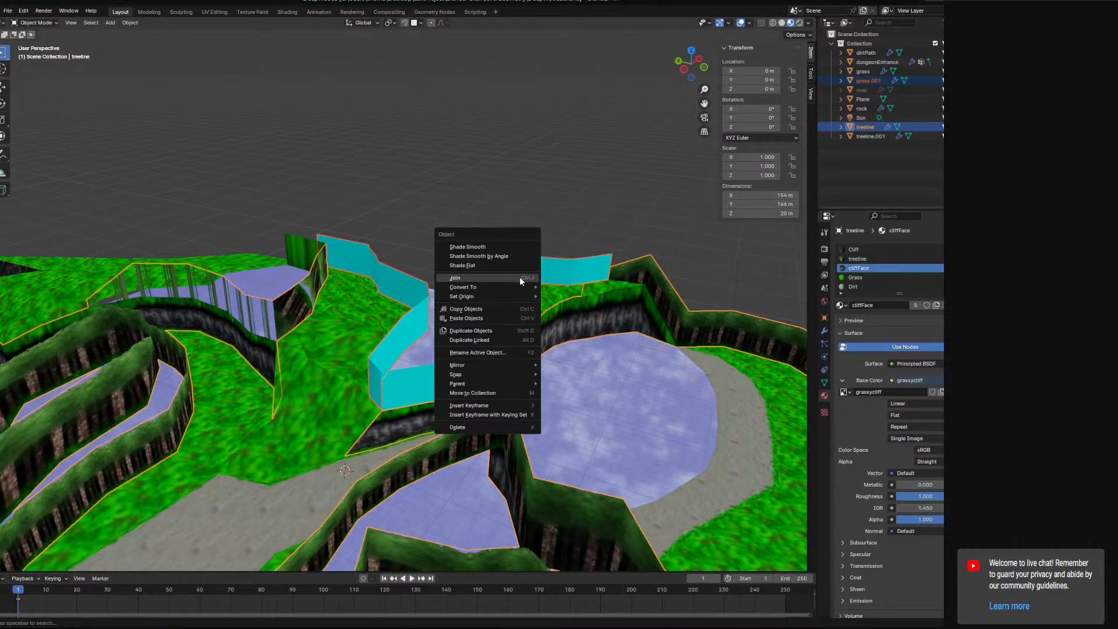
{"action": "left_click", "coordinate": [498, 278]}
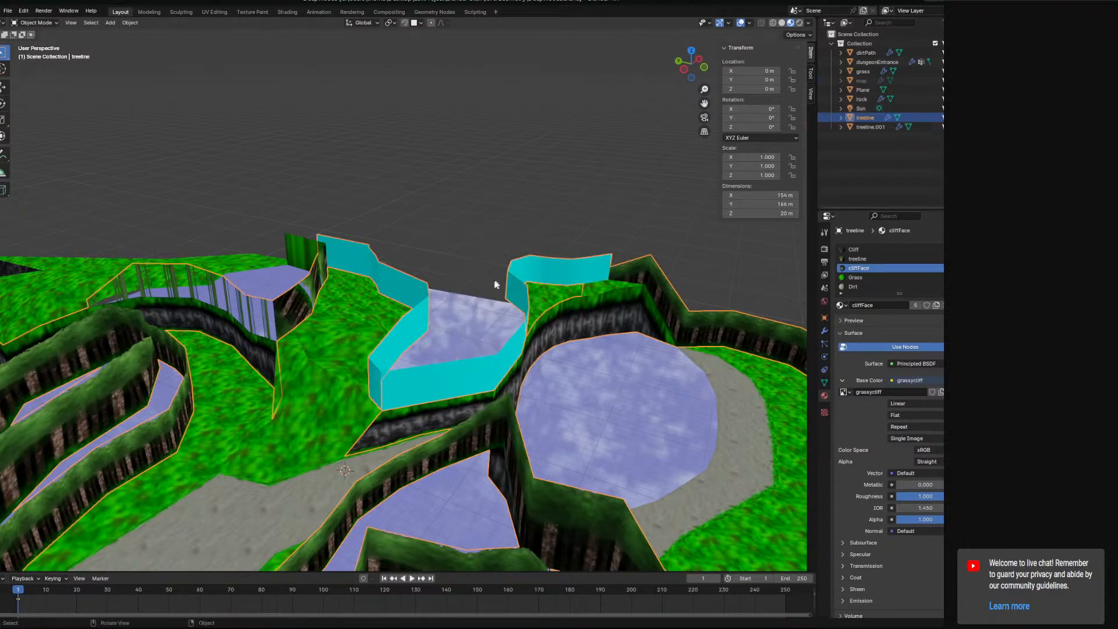
{"action": "left_click", "coordinate": [881, 259]}
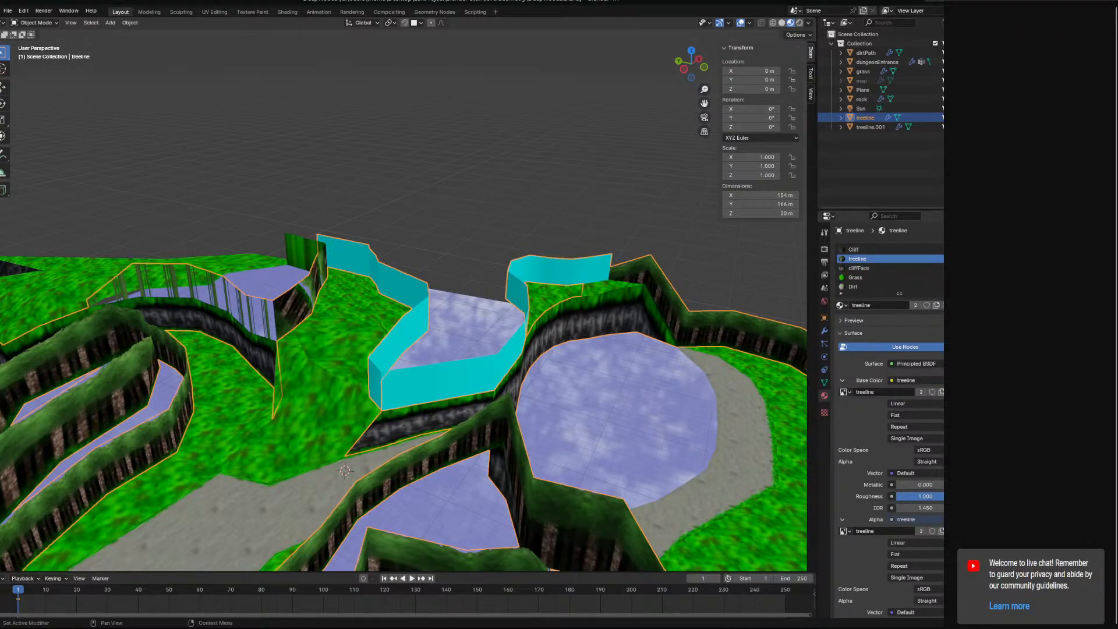
Select the run of cyan wall faces along the hill's edge in the treeline mesh and return to Object Mode
{"action": "left_click", "coordinate": [35, 23]}
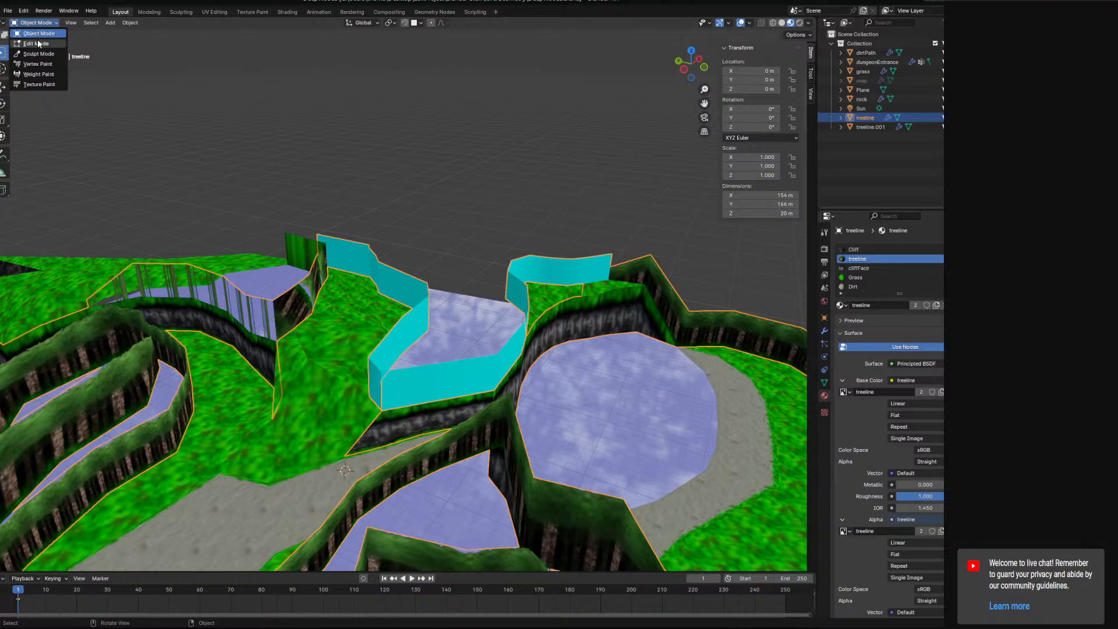
{"action": "left_click", "coordinate": [33, 36]}
{"action": "left_click", "coordinate": [397, 284]}
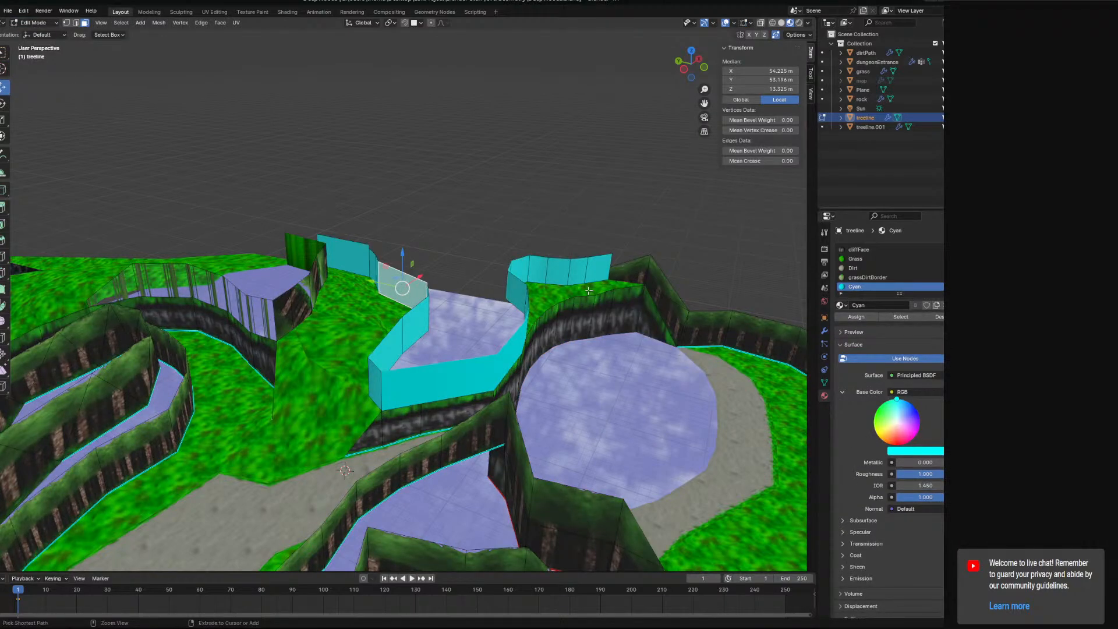
{"action": "key", "text": "ctrl+KP_Add"}
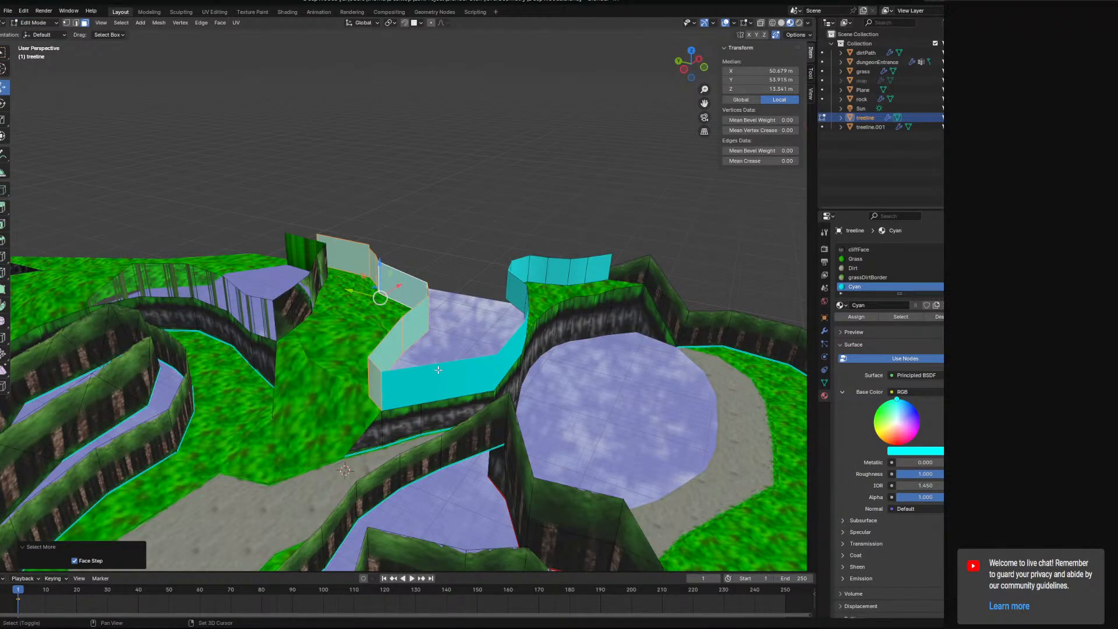
{"action": "left_click", "coordinate": [35, 22]}
{"action": "left_click", "coordinate": [33, 28]}
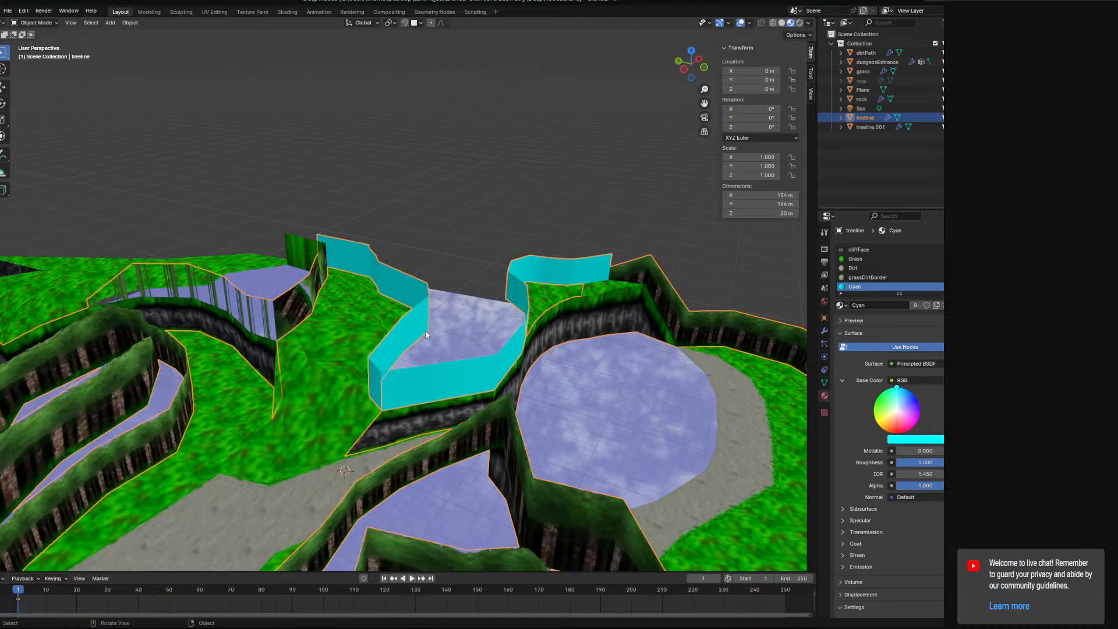
Add the cyan wall face at the cliff bend to the selection and open both treeline objects together in Edit Mode
{"action": "scroll", "coordinate": [483, 351], "scroll_direction": "up", "scroll_amount": 3}
{"action": "middle_click_drag", "start_coordinate": [484, 351], "coordinate": [453, 284]}
{"action": "middle_click_drag", "start_coordinate": [411, 255], "coordinate": [418, 268]}
{"action": "left_click", "coordinate": [35, 22]}
{"action": "left_click", "coordinate": [34, 41]}
{"action": "key", "text": "KP_Decimal"}
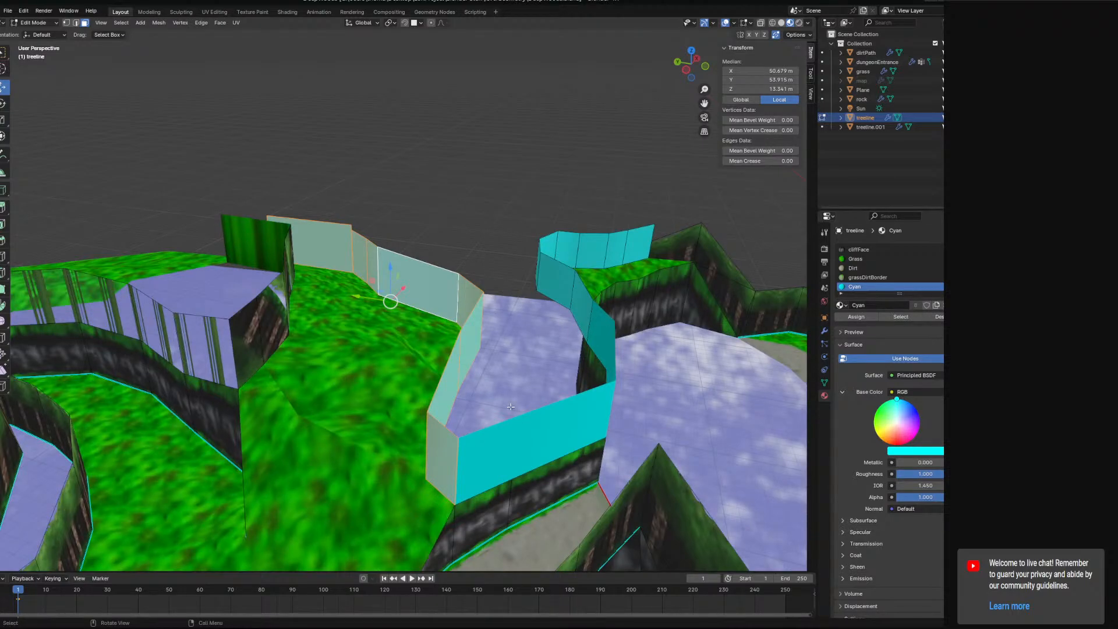
{"action": "middle_click_drag", "start_coordinate": [530, 417], "coordinate": [114, 107]}
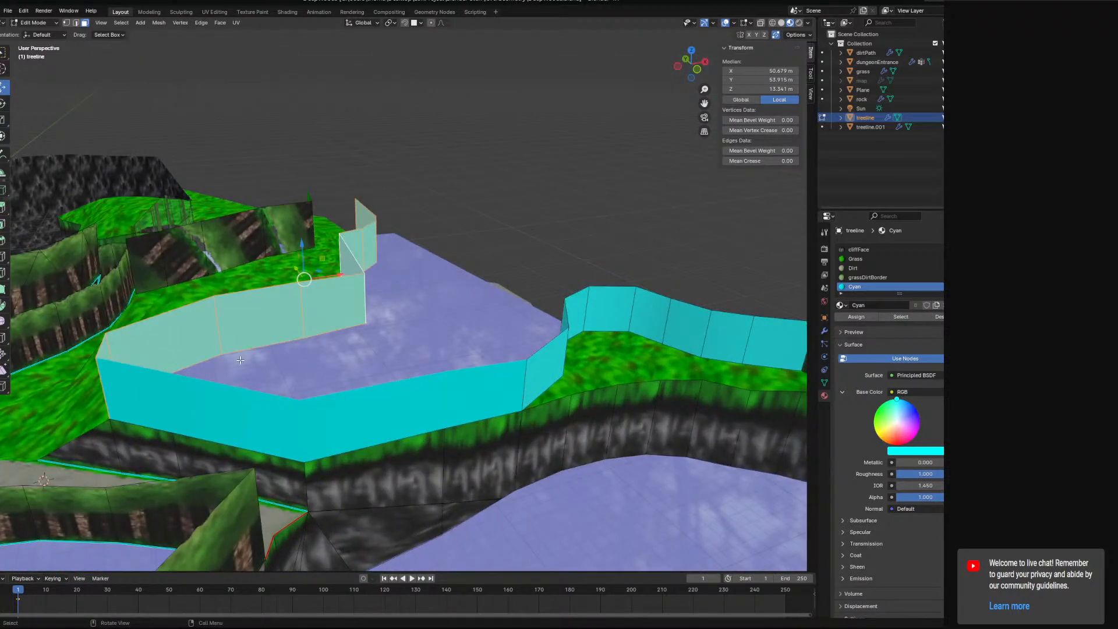
{"action": "left_click", "coordinate": [545, 359], "text": "shift"}
{"action": "left_click", "coordinate": [35, 22]}
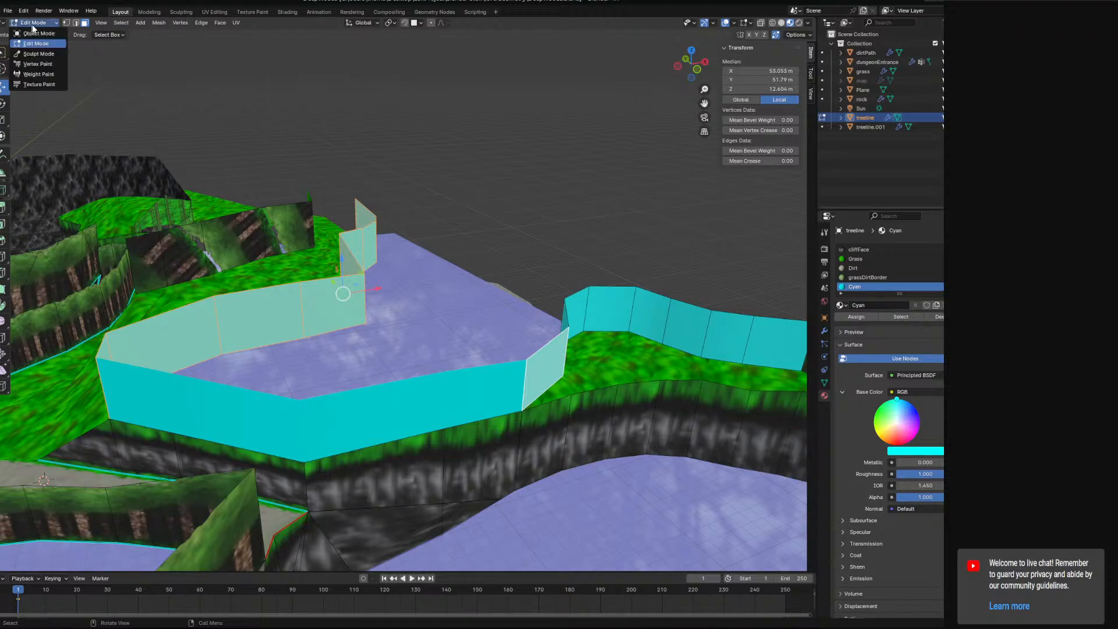
{"action": "left_click", "coordinate": [33, 31]}
{"action": "left_click", "coordinate": [345, 408], "text": "shift"}
{"action": "left_click", "coordinate": [35, 22]}
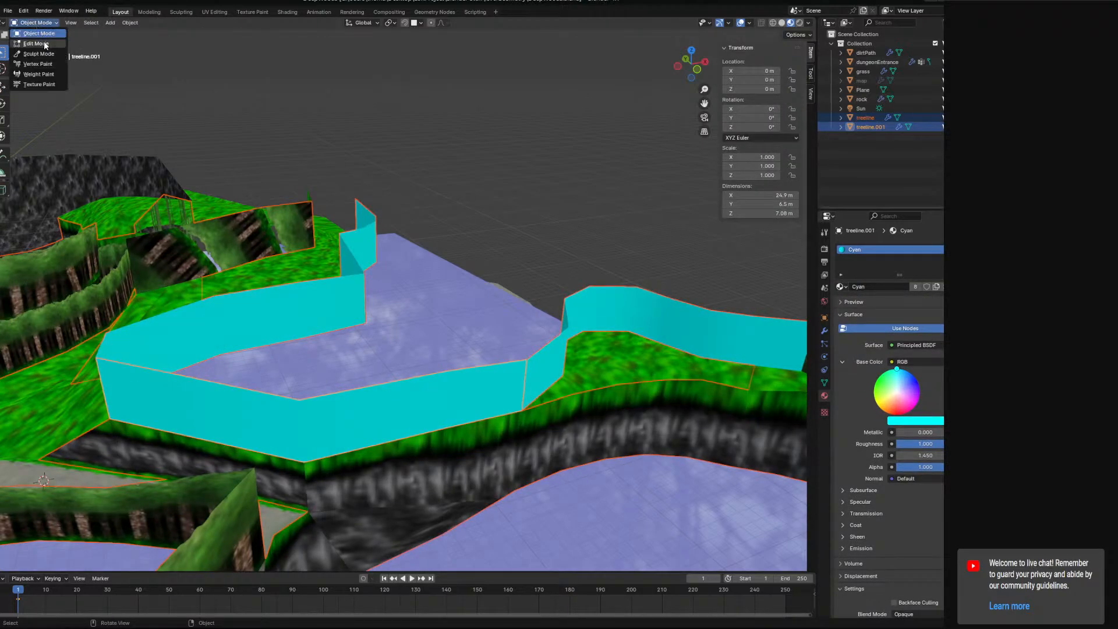
{"action": "left_click", "coordinate": [36, 44]}
Add the cyan wall faces along the cliff top and around the far grass patch to the selection across both objects
{"action": "left_click", "coordinate": [485, 389], "text": "shift"}
{"action": "left_click", "coordinate": [372, 408], "text": "shift"}
{"action": "left_click", "coordinate": [218, 410], "text": "shift"}
{"action": "left_click", "coordinate": [135, 392], "text": "shift"}
{"action": "middle_click_drag", "start_coordinate": [568, 359], "coordinate": [475, 350], "text": "shift"}
{"action": "left_click", "coordinate": [469, 320], "text": "shift"}
{"action": "left_click", "coordinate": [478, 313], "text": "shift"}
{"action": "left_click", "coordinate": [518, 305], "text": "shift"}
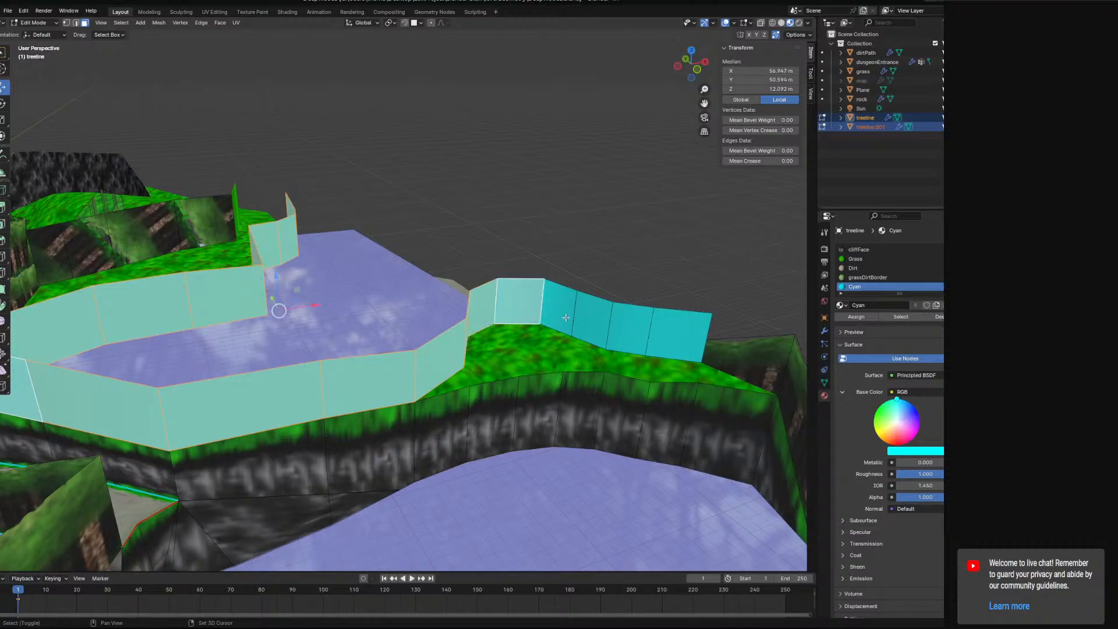
{"action": "left_click", "coordinate": [558, 312], "text": "shift"}
{"action": "left_click", "coordinate": [593, 324], "text": "shift"}
{"action": "left_click", "coordinate": [632, 335], "text": "shift"}
{"action": "left_click", "coordinate": [679, 338], "text": "shift"}
Choose the treeline material slot and select all faces that use it
{"action": "middle_click_drag", "start_coordinate": [274, 341], "coordinate": [472, 381], "text": "shift"}
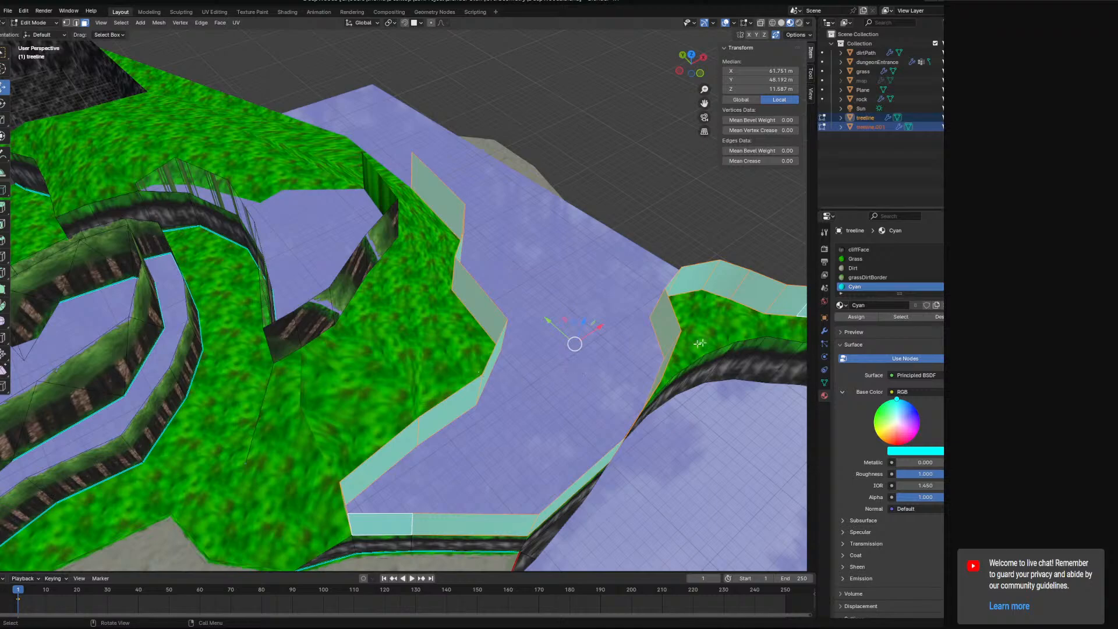
{"action": "scroll", "coordinate": [847, 259], "scroll_direction": "up", "scroll_amount": 2}
{"action": "left_click", "coordinate": [856, 259]}
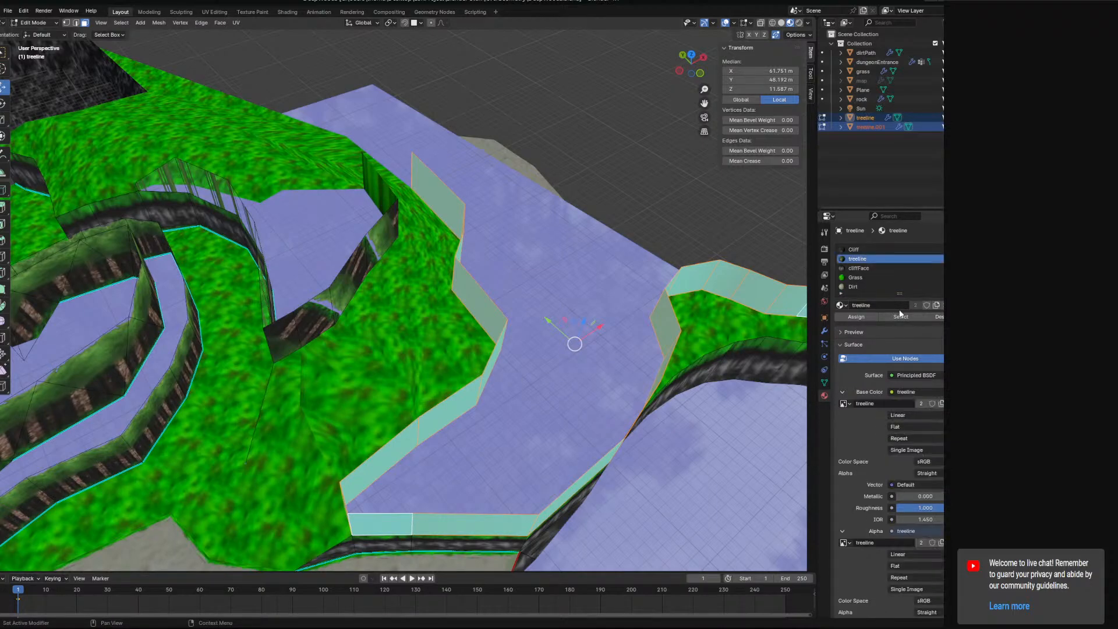
{"action": "left_click", "coordinate": [886, 317]}
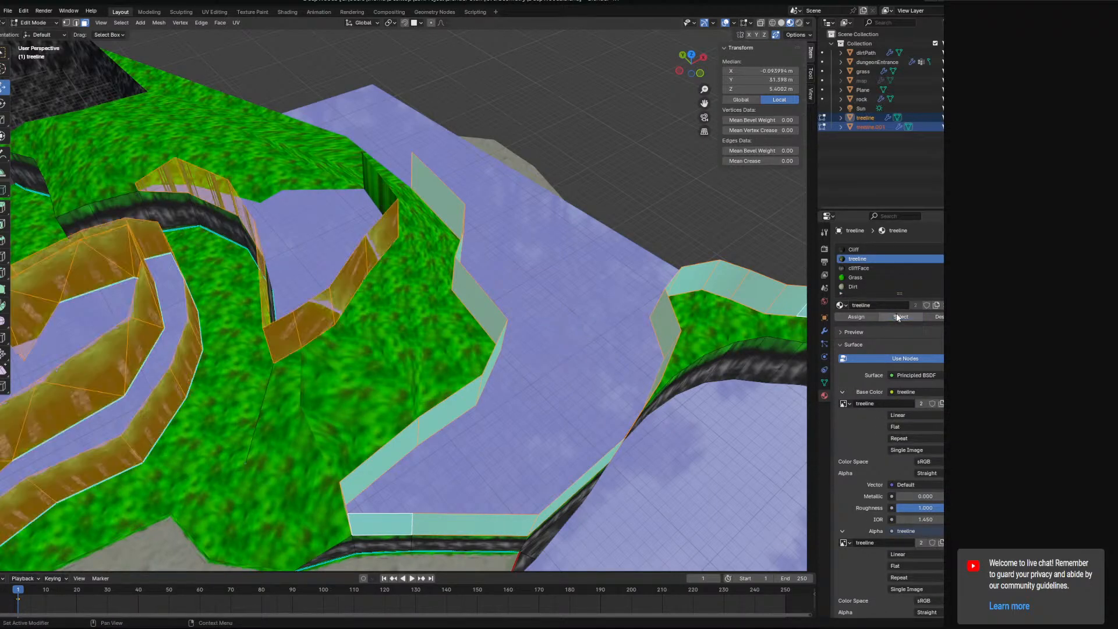
{"action": "middle_click_drag", "start_coordinate": [589, 372], "coordinate": [597, 335]}
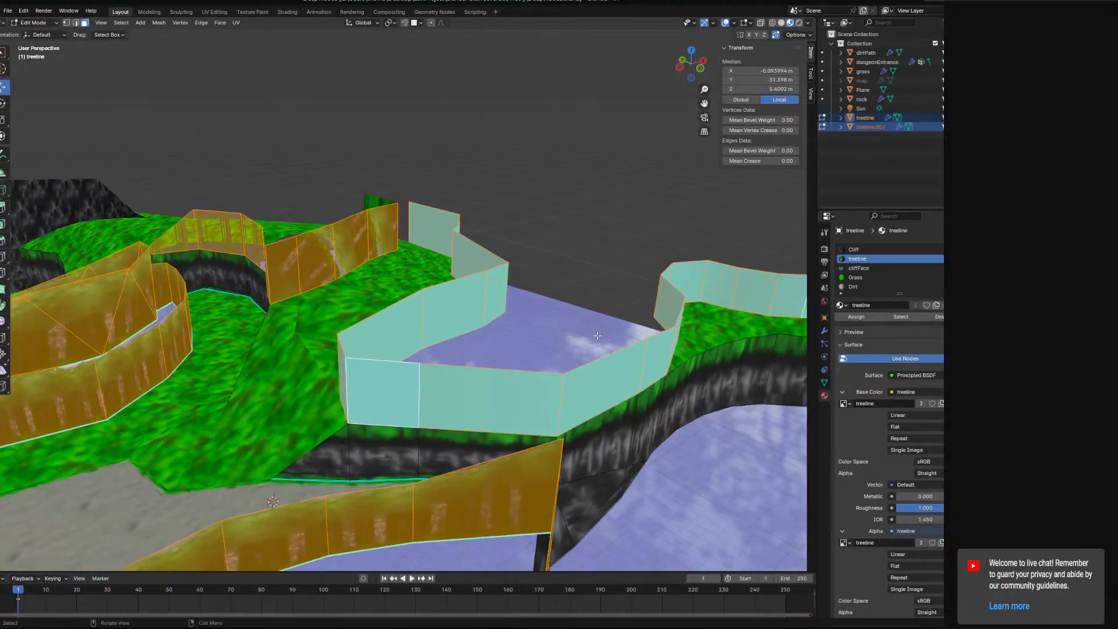
Select three wall faces of the separate treeline piece, assign the Cyan material to them and leave Edit Mode
{"action": "left_click", "coordinate": [612, 392]}
{"action": "left_click", "coordinate": [505, 396], "text": "shift"}
{"action": "left_click", "coordinate": [657, 362], "text": "shift"}
{"action": "left_click", "coordinate": [870, 298]}
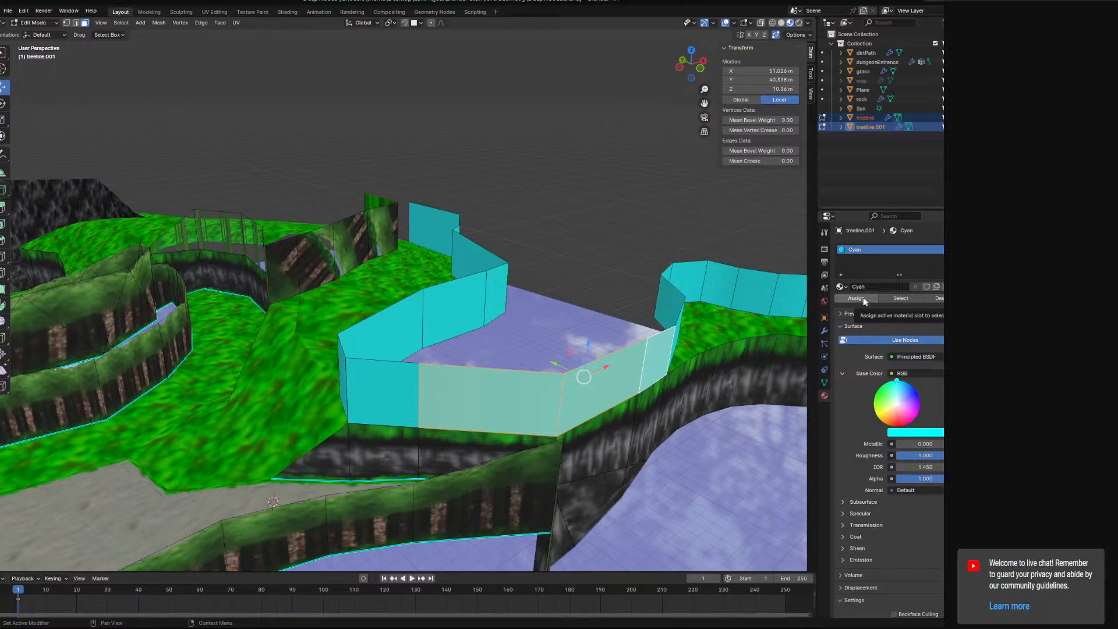
{"action": "left_click", "coordinate": [34, 23]}
{"action": "left_click", "coordinate": [35, 24]}
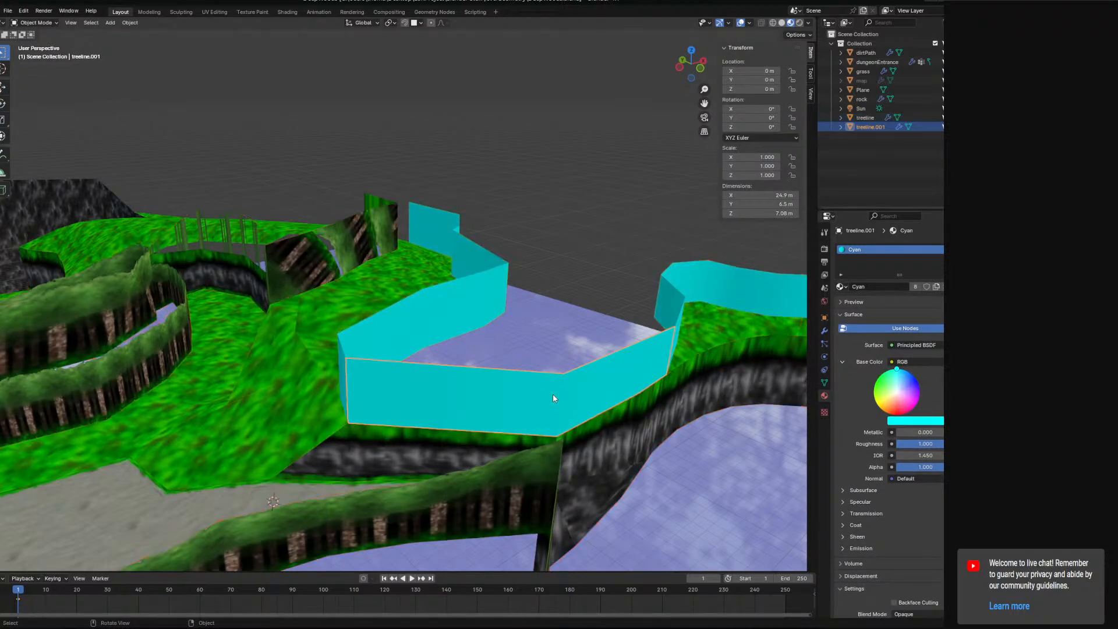
Open the main treeline object in Edit Mode and select the cyan wall faces along the hill's edge
{"action": "left_click", "coordinate": [483, 299]}
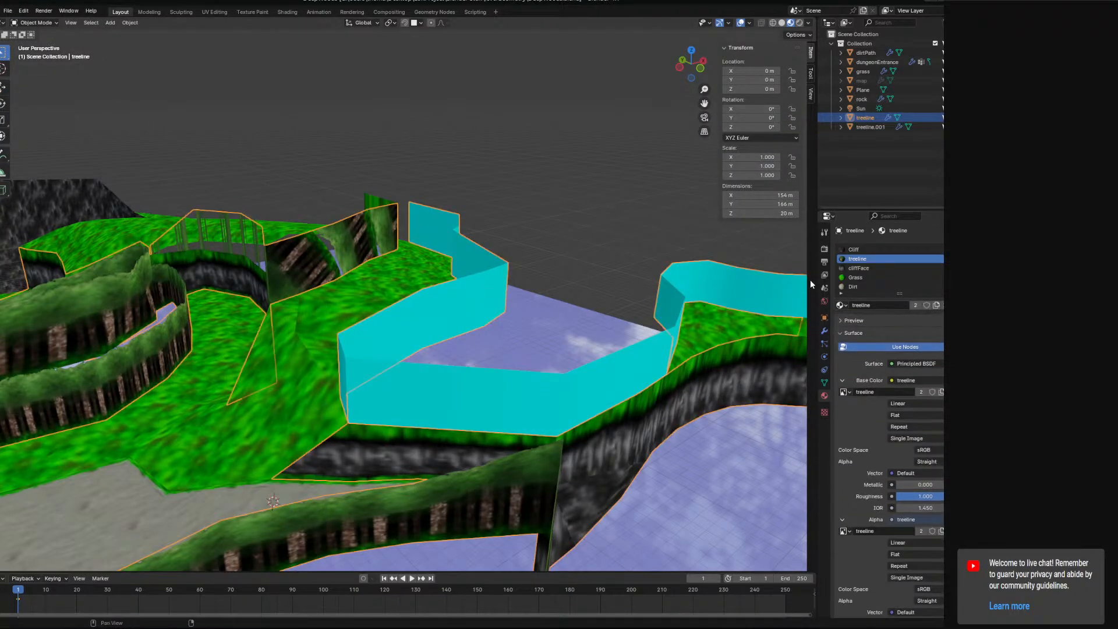
{"action": "left_click", "coordinate": [46, 23]}
{"action": "left_click", "coordinate": [36, 42]}
{"action": "left_click", "coordinate": [455, 305]}
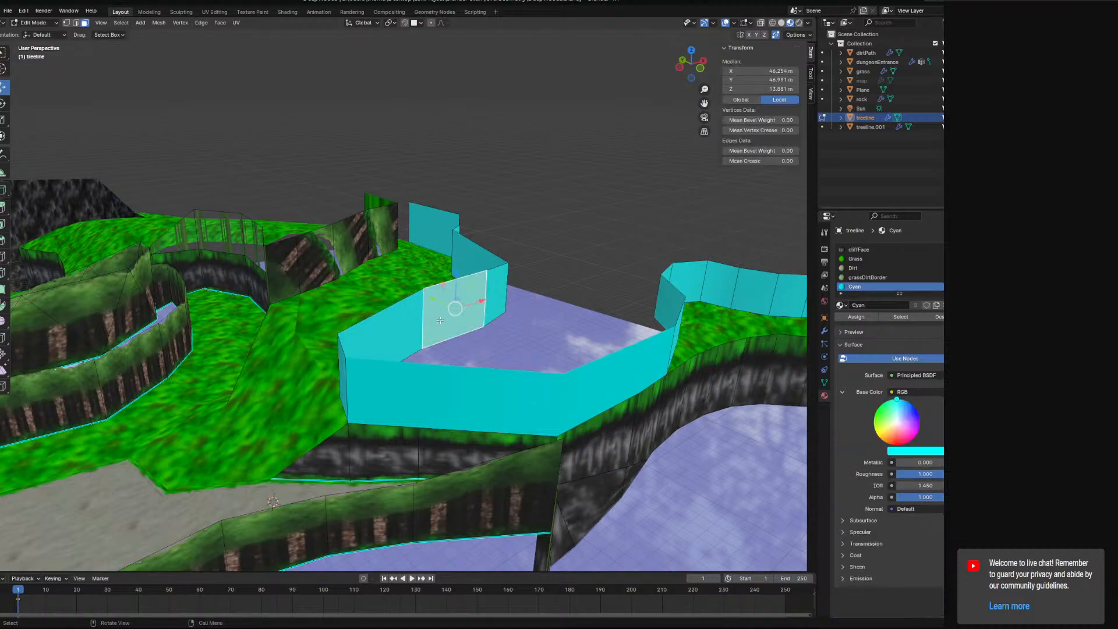
{"action": "left_click", "coordinate": [395, 326], "text": "shift"}
{"action": "left_click", "coordinate": [493, 291], "text": "shift"}
{"action": "left_click", "coordinate": [471, 256], "text": "shift"}
{"action": "left_click", "coordinate": [438, 234], "text": "shift"}
{"action": "left_click", "coordinate": [456, 229], "text": "shift"}
{"action": "middle_click_drag", "start_coordinate": [518, 269], "coordinate": [594, 272]}
{"action": "left_click", "coordinate": [423, 244], "text": "shift"}
{"action": "middle_click_drag", "start_coordinate": [423, 245], "coordinate": [621, 277]}
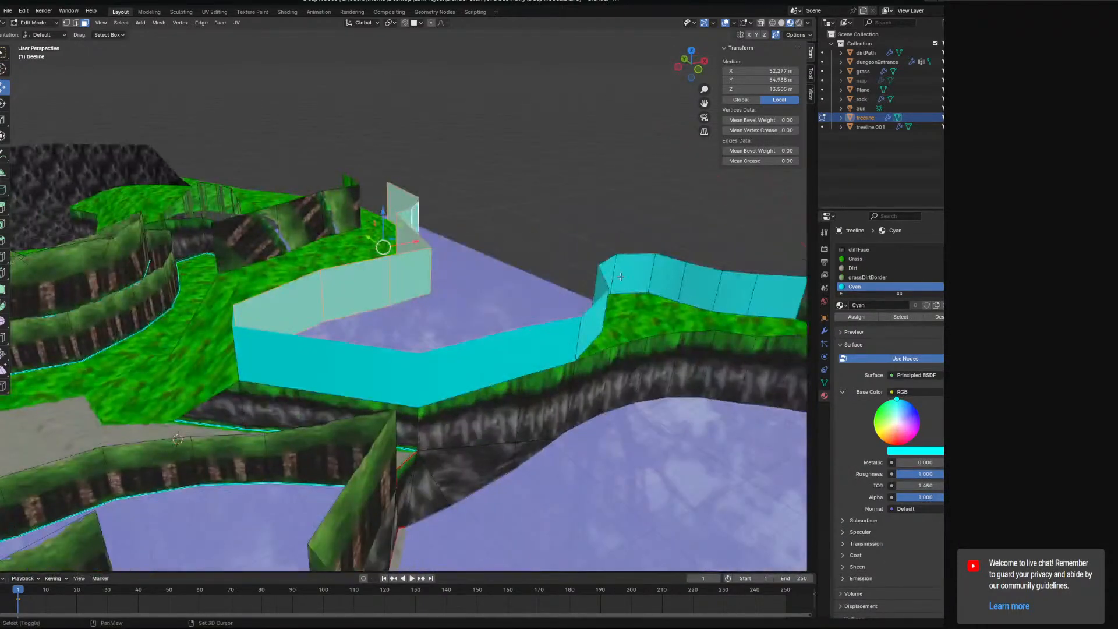
Add the cyan wall faces around the far grass patch, up to the bend at the cliff top, to the selection
{"action": "middle_click_drag", "start_coordinate": [713, 295], "coordinate": [663, 295], "text": "shift"}
{"action": "left_click", "coordinate": [701, 294], "text": "shift"}
{"action": "left_click", "coordinate": [666, 289], "text": "shift"}
{"action": "left_click", "coordinate": [634, 283], "text": "shift"}
{"action": "left_click", "coordinate": [603, 277], "text": "shift"}
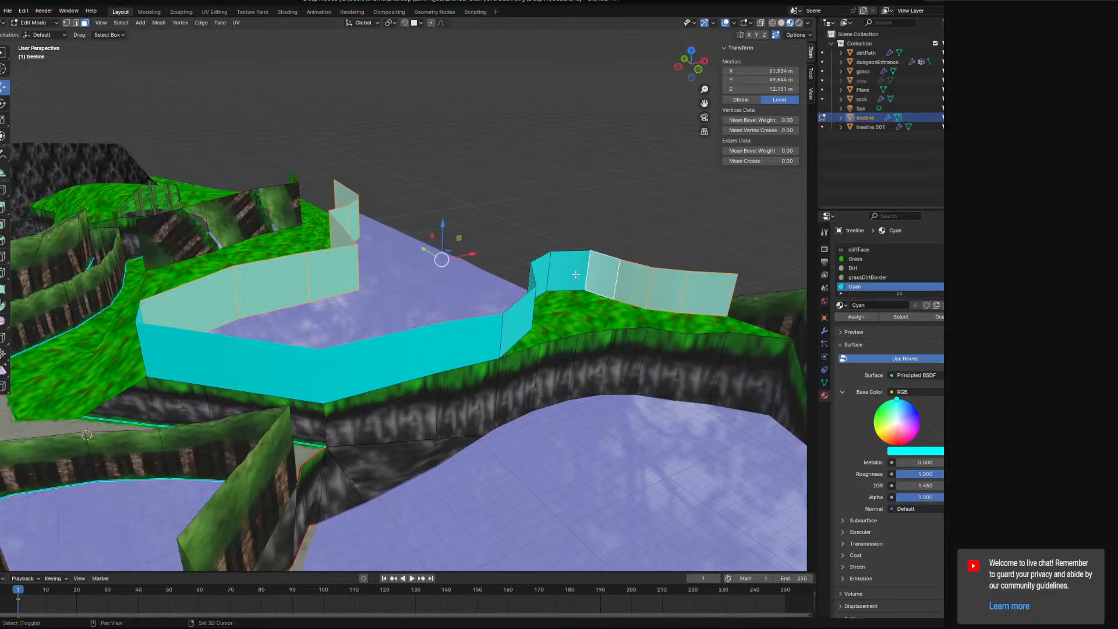
{"action": "left_click", "coordinate": [568, 272], "text": "shift"}
{"action": "left_click", "coordinate": [543, 275], "text": "shift"}
{"action": "middle_click_drag", "start_coordinate": [544, 275], "coordinate": [505, 279]}
{"action": "left_click", "coordinate": [519, 320], "text": "shift"}
{"action": "left_click", "coordinate": [479, 337], "text": "shift"}
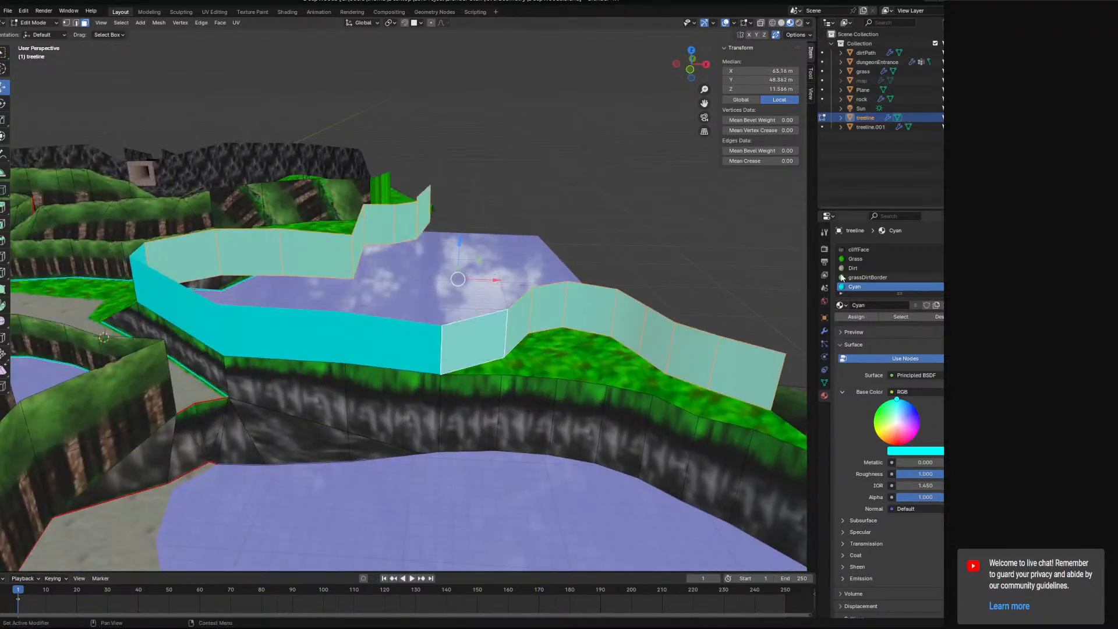
Assign the treeline material to the selected cyan wall faces and leave Edit Mode
{"action": "scroll", "coordinate": [862, 257], "scroll_direction": "up", "scroll_amount": 2}
{"action": "left_click", "coordinate": [865, 258]}
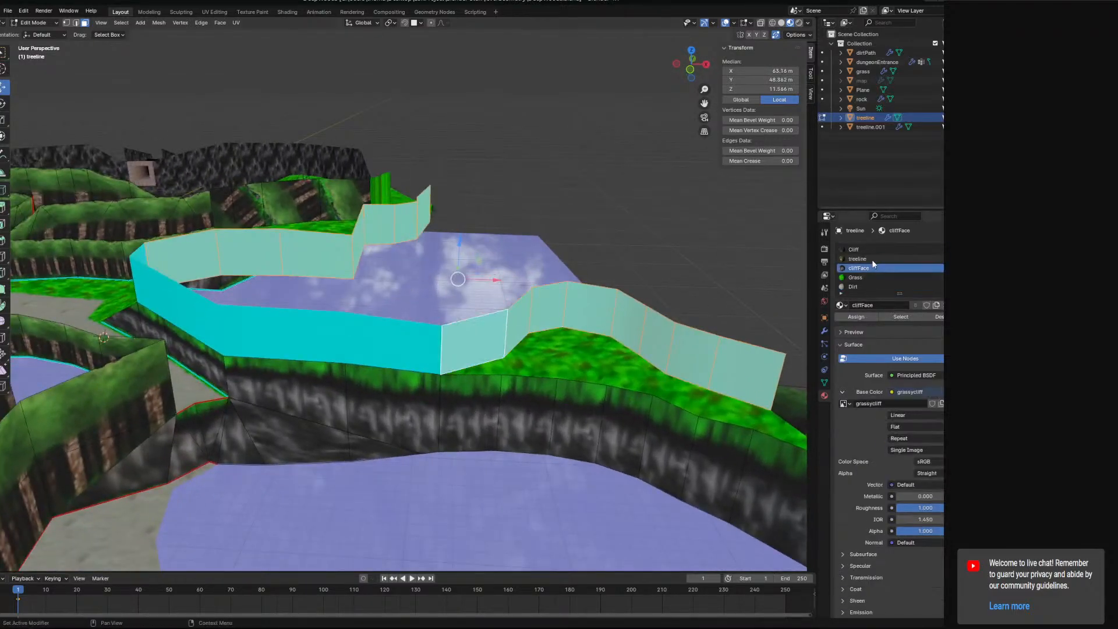
{"action": "left_click", "coordinate": [862, 317]}
{"action": "middle_click_drag", "start_coordinate": [392, 344], "coordinate": [441, 344]}
{"action": "left_click", "coordinate": [39, 113]}
{"action": "left_click", "coordinate": [35, 23]}
{"action": "left_click", "coordinate": [39, 33]}
Open the separate treeline piece above the cliff in Edit Mode and select its cyan wall faces
{"action": "left_click", "coordinate": [451, 327]}
{"action": "left_click", "coordinate": [35, 22]}
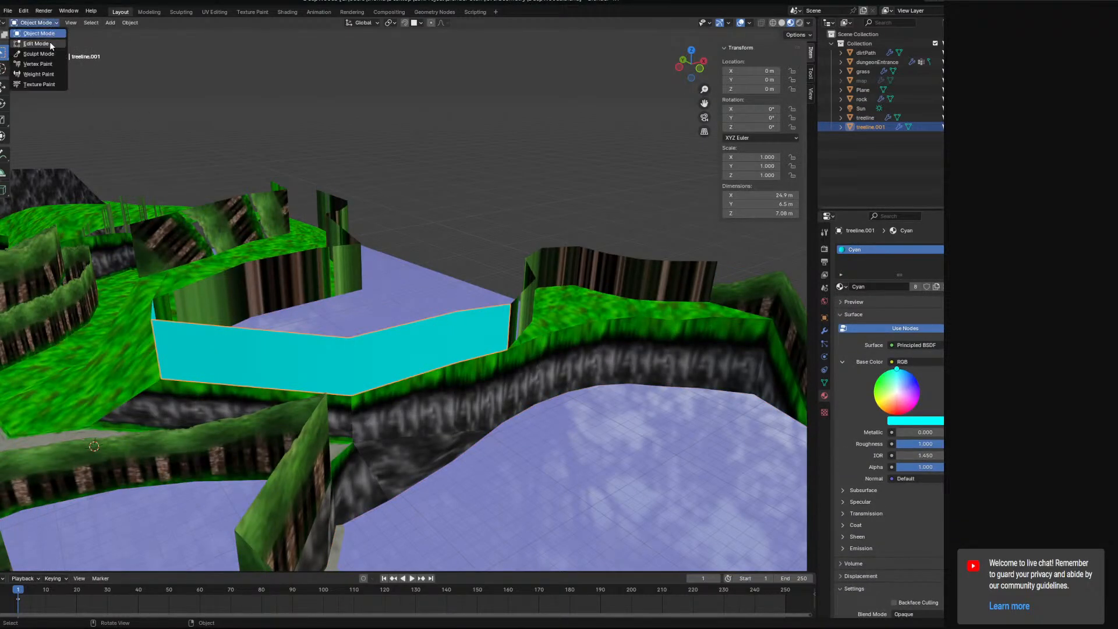
{"action": "left_click", "coordinate": [37, 44]}
{"action": "left_click", "coordinate": [475, 346]}
{"action": "left_click", "coordinate": [402, 354], "text": "shift"}
{"action": "left_click", "coordinate": [315, 359], "text": "shift"}
{"action": "left_click", "coordinate": [217, 362], "text": "shift"}
{"action": "middle_click_drag", "start_coordinate": [307, 355], "coordinate": [356, 349]}
{"action": "mouse_move", "coordinate": [443, 331]}
{"action": "middle_mouse_down"}
{"action": "mouse_move", "coordinate": [408, 335]}
{"action": "mouse_move", "coordinate": [449, 338]}
{"action": "middle_mouse_up"}
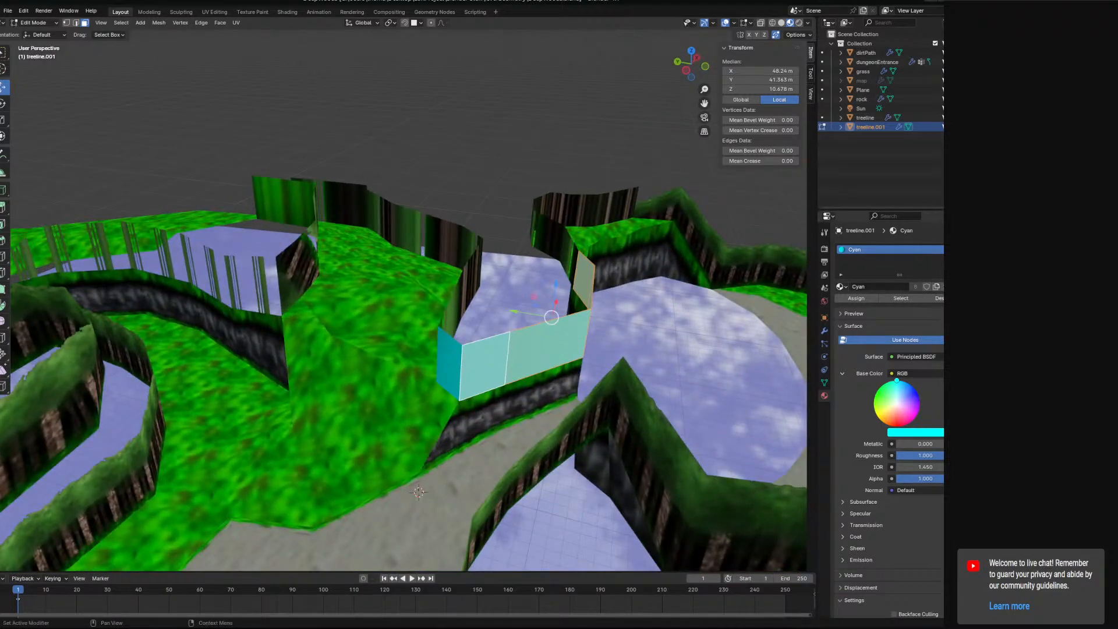
Remove the Cyan material slot from the separate wall piece in Object Mode and give it the existing treeline material
{"action": "left_click", "coordinate": [959, 258]}
{"action": "left_click", "coordinate": [33, 23]}
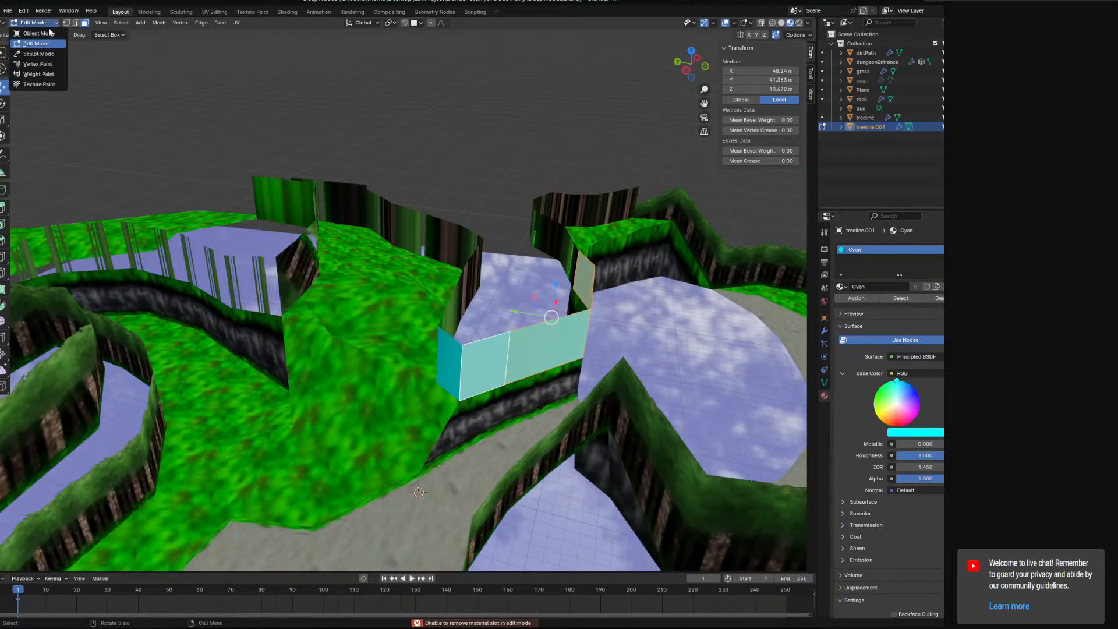
{"action": "left_click", "coordinate": [35, 28]}
{"action": "left_click", "coordinate": [959, 259]}
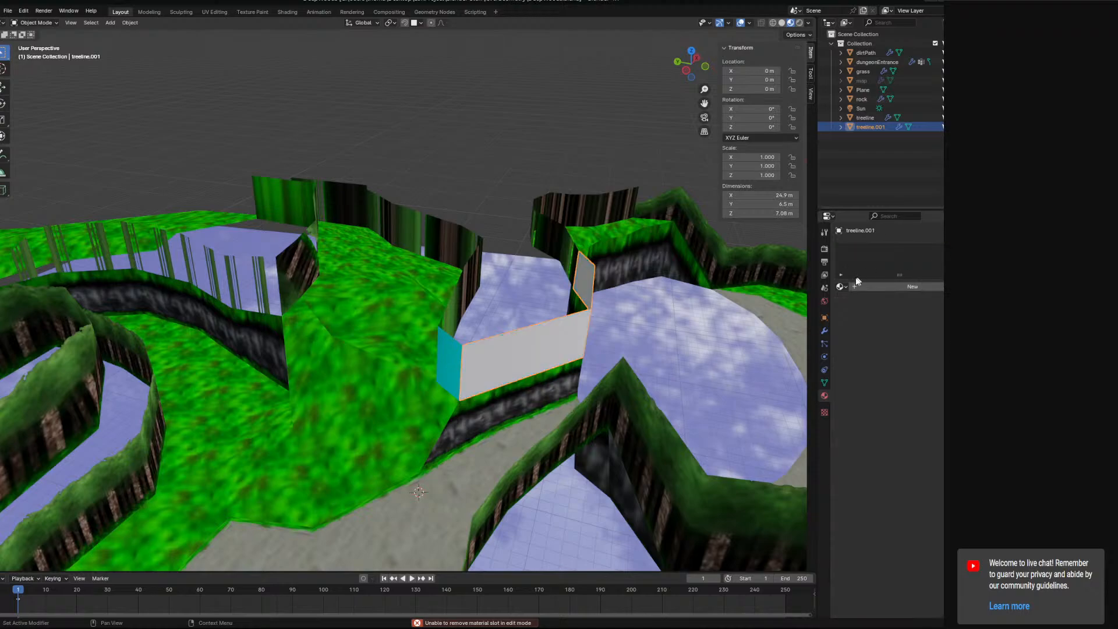
{"action": "left_click", "coordinate": [845, 287]}
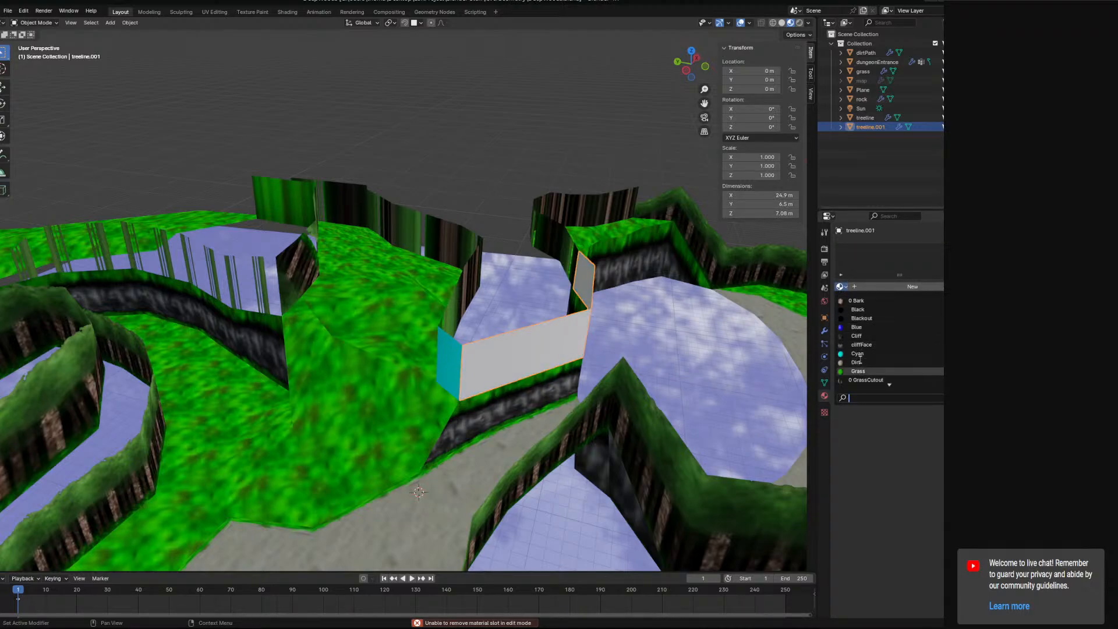
{"action": "scroll", "coordinate": [866, 381], "scroll_direction": "down", "scroll_amount": 6}
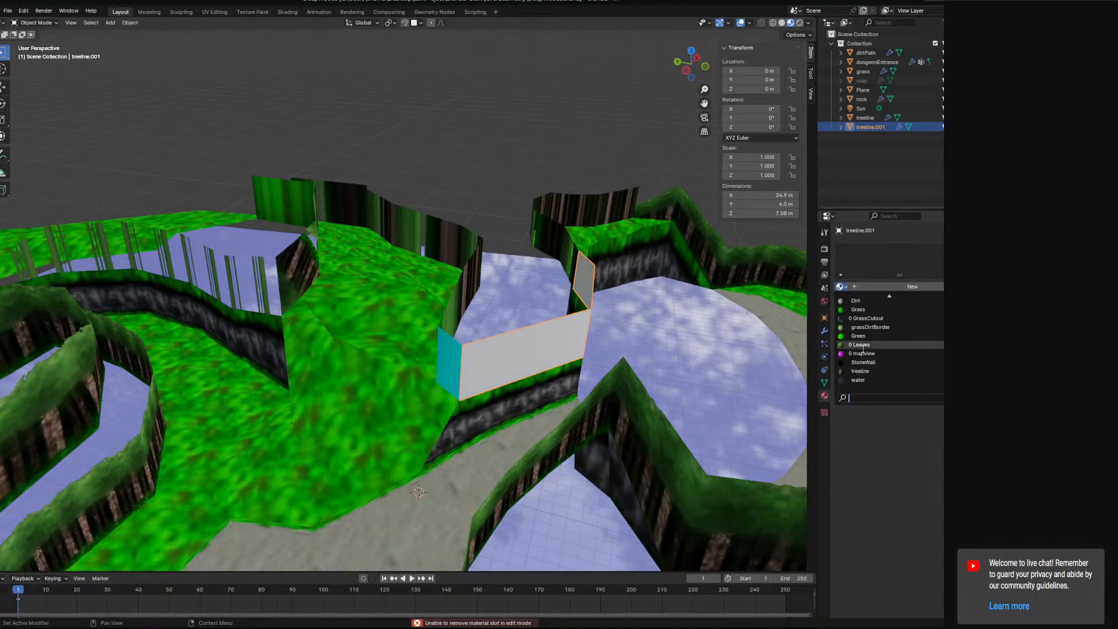
{"action": "left_click", "coordinate": [860, 371]}
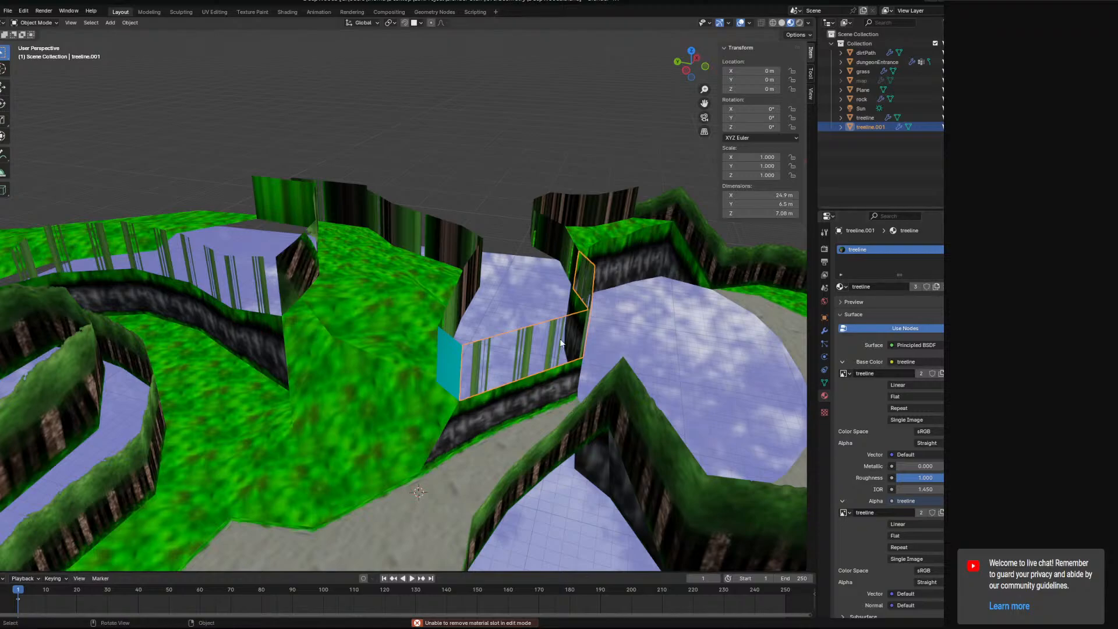
Open the main treeline object in Edit Mode and assign the treeline material to its remaining cyan wall face
{"action": "middle_click_drag", "start_coordinate": [560, 342], "coordinate": [593, 346]}
{"action": "left_click", "coordinate": [315, 216]}
{"action": "left_click", "coordinate": [36, 24]}
{"action": "left_click", "coordinate": [42, 44]}
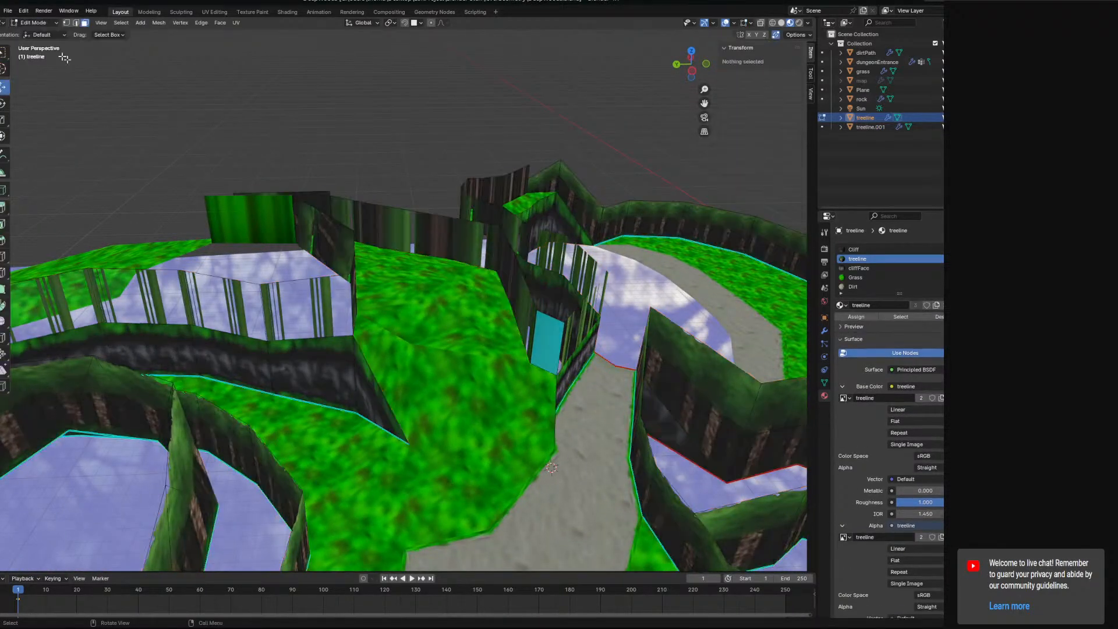
{"action": "left_click", "coordinate": [552, 343]}
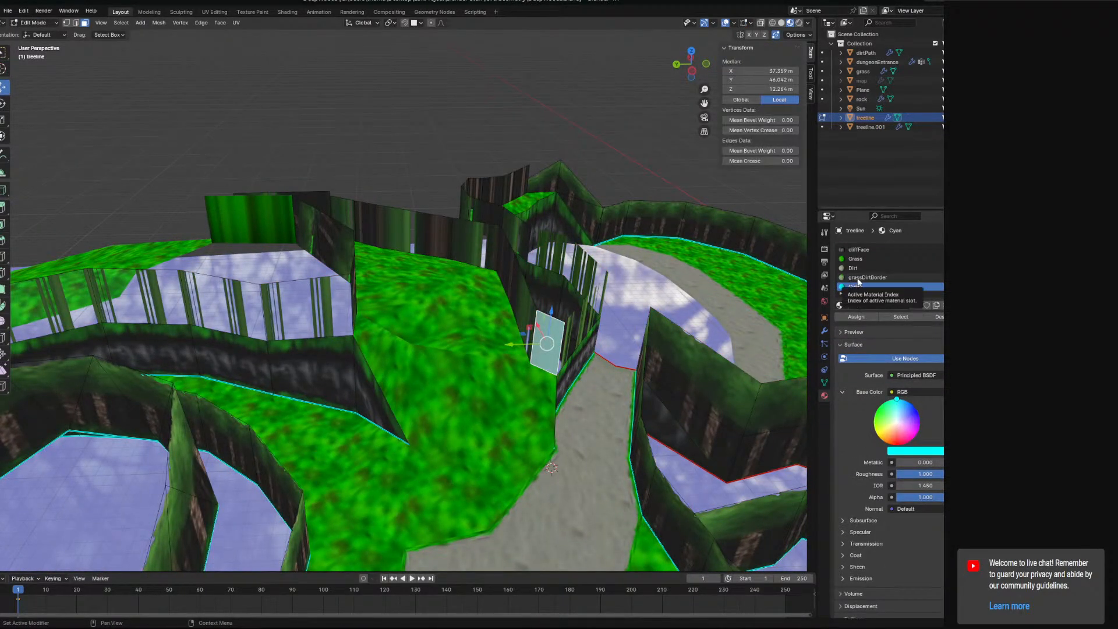
{"action": "scroll", "coordinate": [882, 293], "scroll_direction": "up", "scroll_amount": 5, "text": "ctrl"}
{"action": "left_click", "coordinate": [866, 319]}
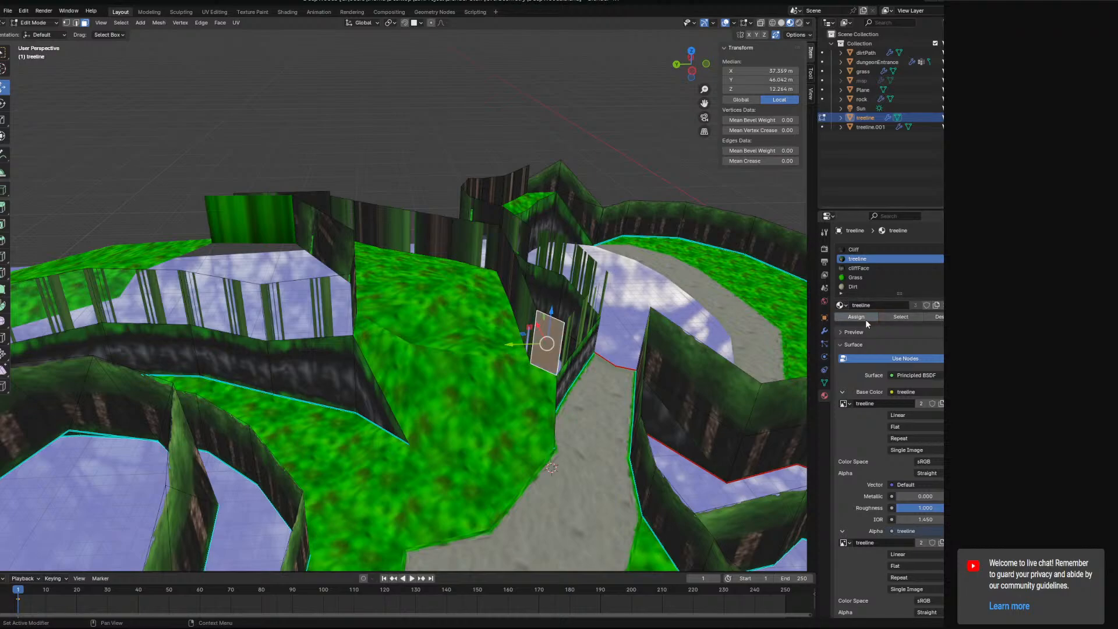
{"action": "middle_click_drag", "start_coordinate": [655, 320], "coordinate": [637, 319]}
{"action": "middle_click_drag", "start_coordinate": [461, 300], "coordinate": [444, 303]}
Leave Edit Mode and remove the Cyan, grassDirtBorder, Dirt and Grass material slots from the main treeline object
{"action": "scroll", "coordinate": [882, 284], "scroll_direction": "down", "scroll_amount": 2}
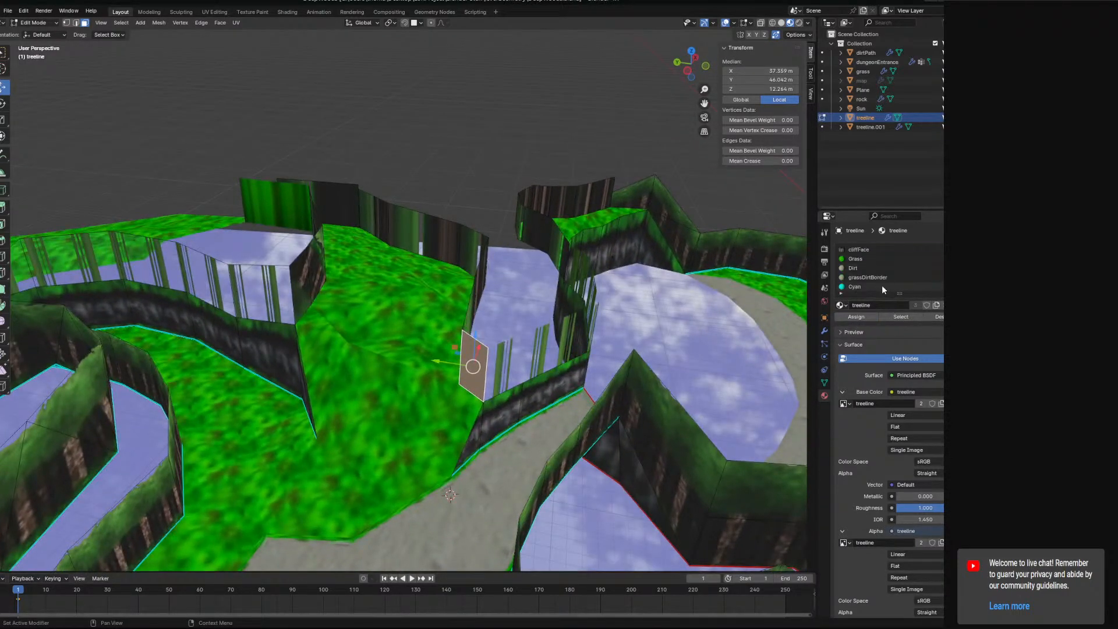
{"action": "left_click", "coordinate": [33, 22]}
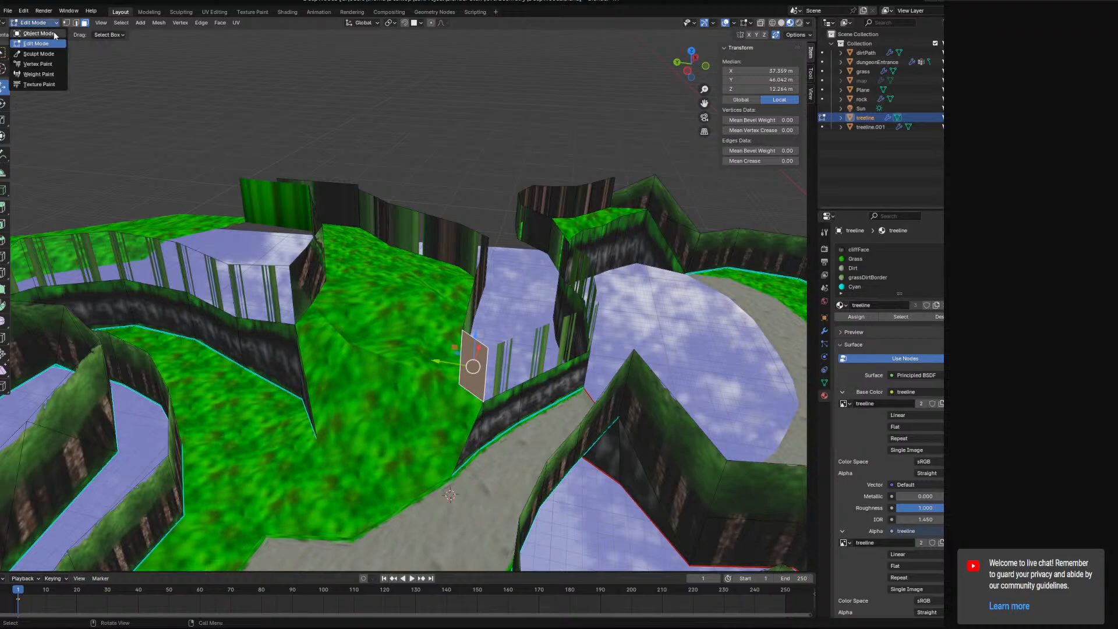
{"action": "left_click", "coordinate": [35, 34]}
{"action": "middle_click_drag", "start_coordinate": [467, 266], "coordinate": [431, 300]}
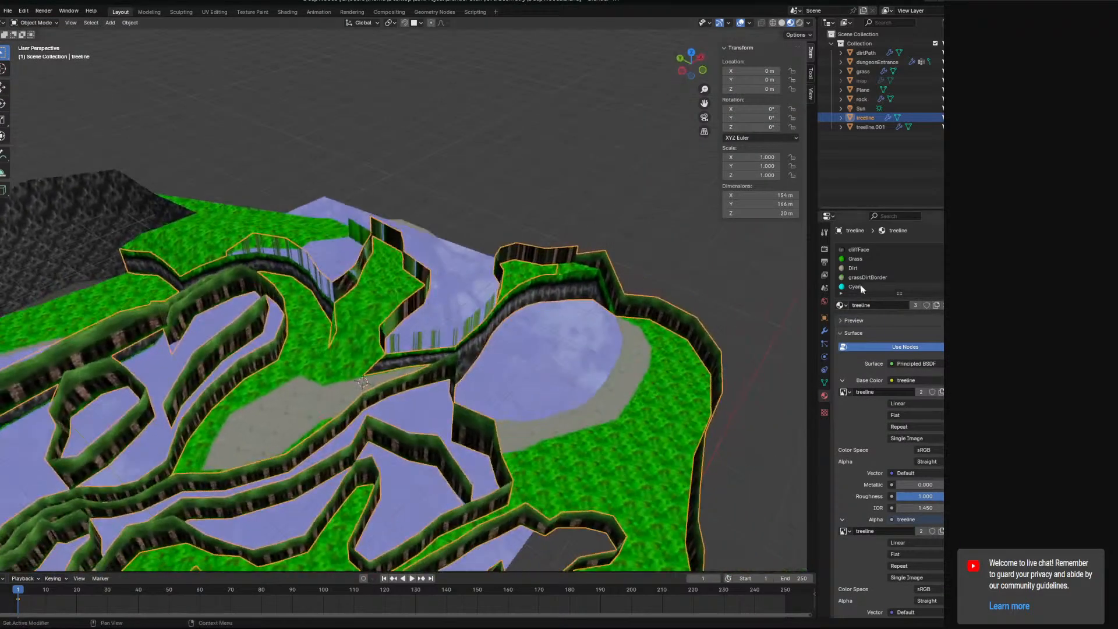
{"action": "left_click", "coordinate": [856, 287]}
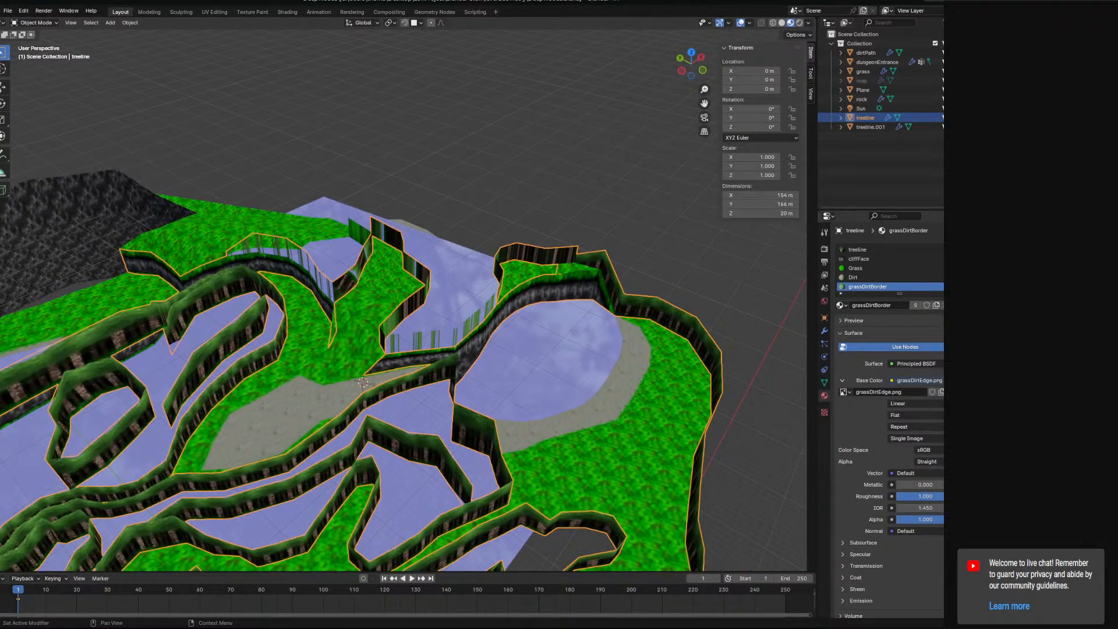
{"action": "left_click", "coordinate": [948, 259]}
{"action": "middle_click_drag", "start_coordinate": [746, 299], "coordinate": [722, 365]}
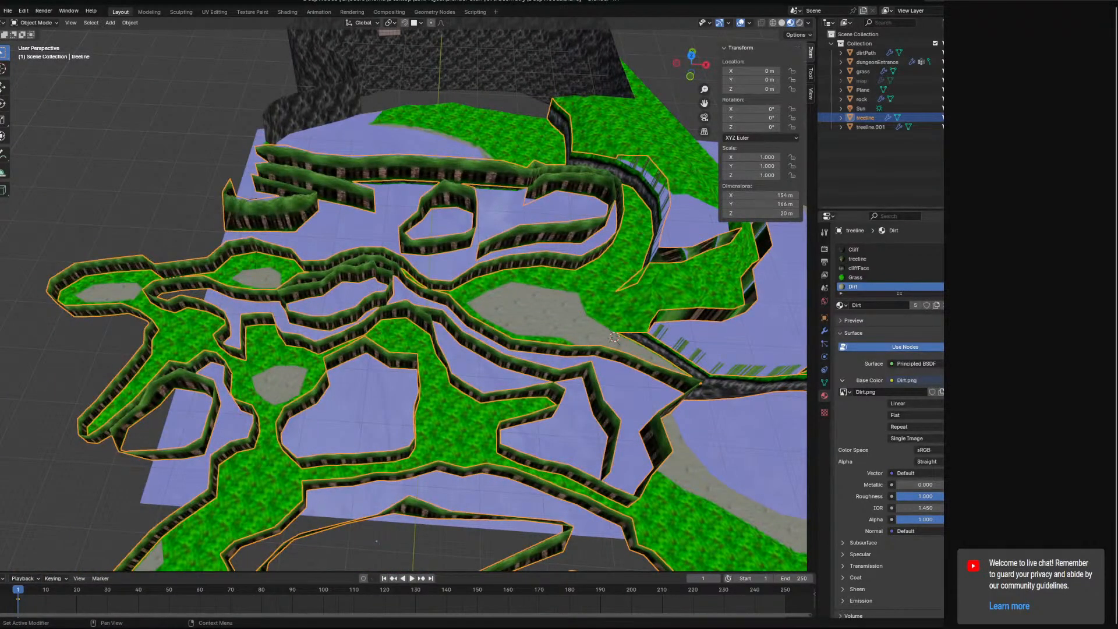
{"action": "left_click", "coordinate": [948, 258]}
{"action": "left_click", "coordinate": [948, 259]}
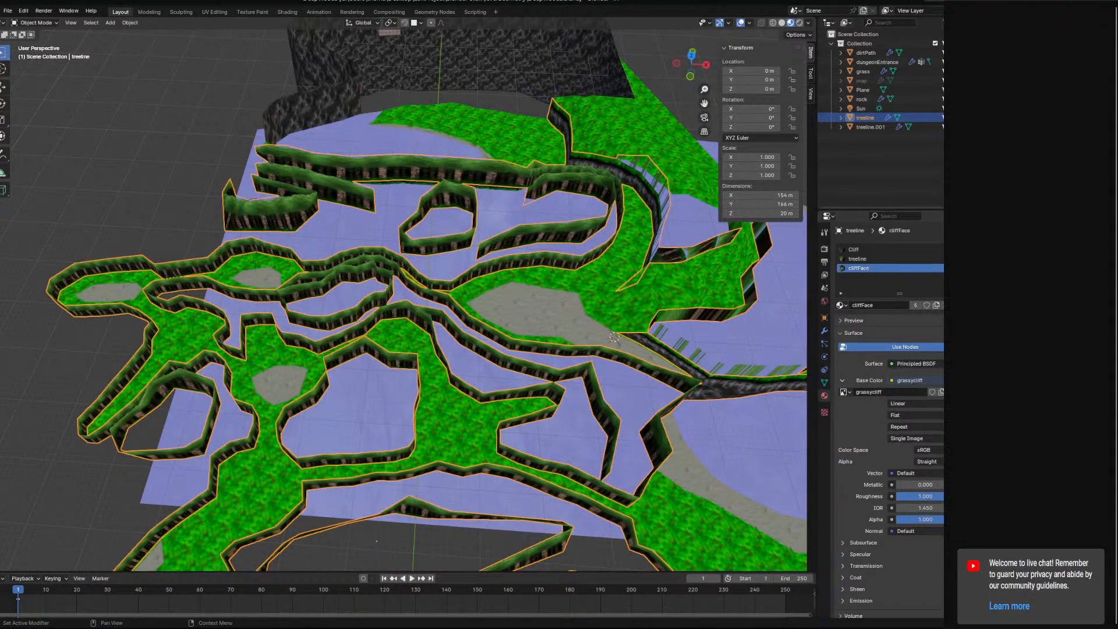
Open the grass object in Edit Mode, make Cliff the active material slot and clear the face selection
{"action": "middle_click_drag", "start_coordinate": [648, 380], "coordinate": [619, 360]}
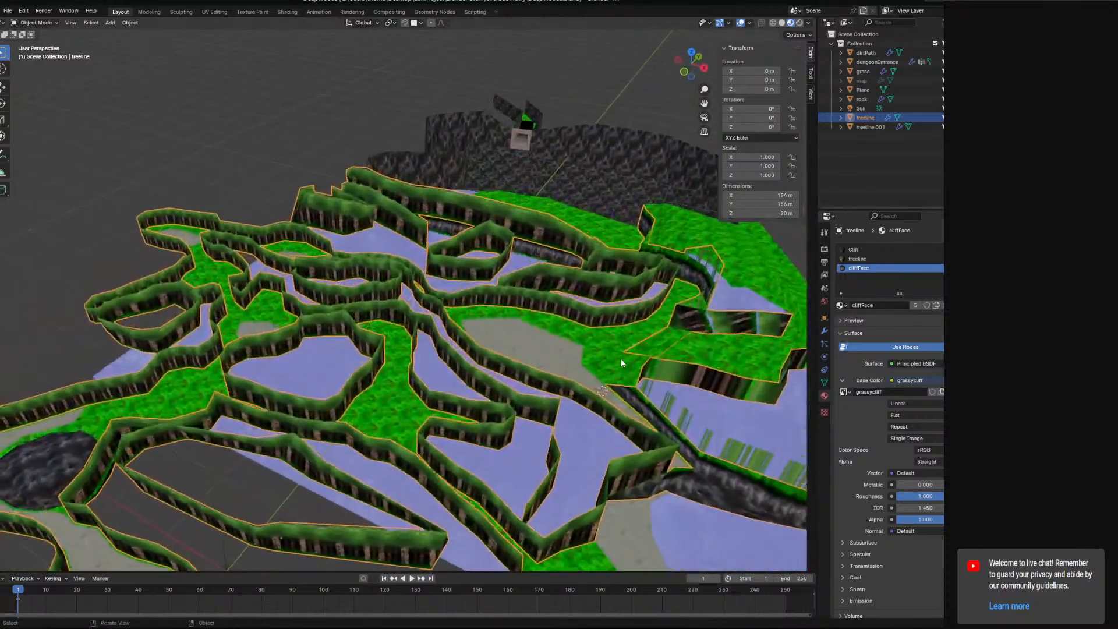
{"action": "middle_click_drag", "start_coordinate": [506, 340], "coordinate": [477, 349]}
{"action": "middle_click_drag", "start_coordinate": [477, 350], "coordinate": [527, 294]}
{"action": "scroll", "coordinate": [505, 347], "scroll_direction": "up", "scroll_amount": 5}
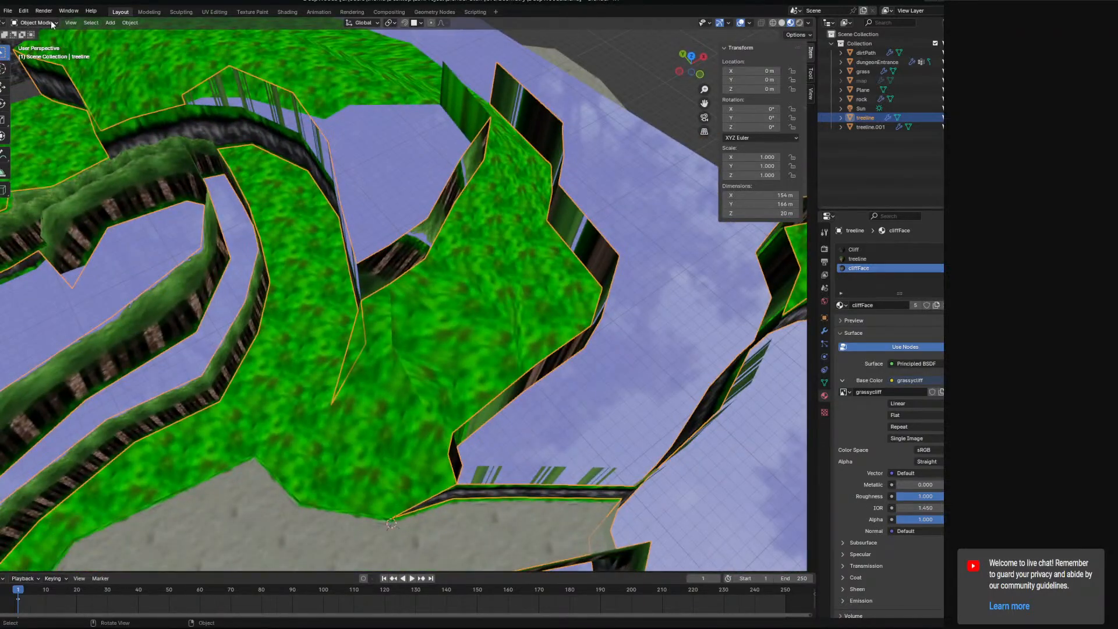
{"action": "left_click", "coordinate": [539, 287]}
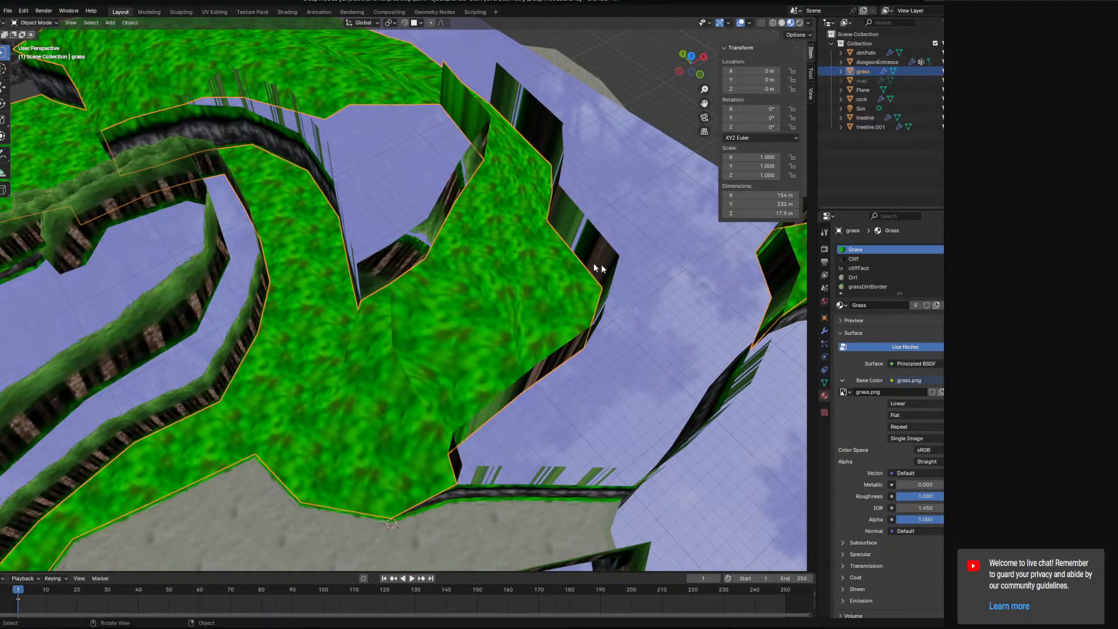
{"action": "left_click", "coordinate": [30, 23]}
{"action": "left_click", "coordinate": [45, 43]}
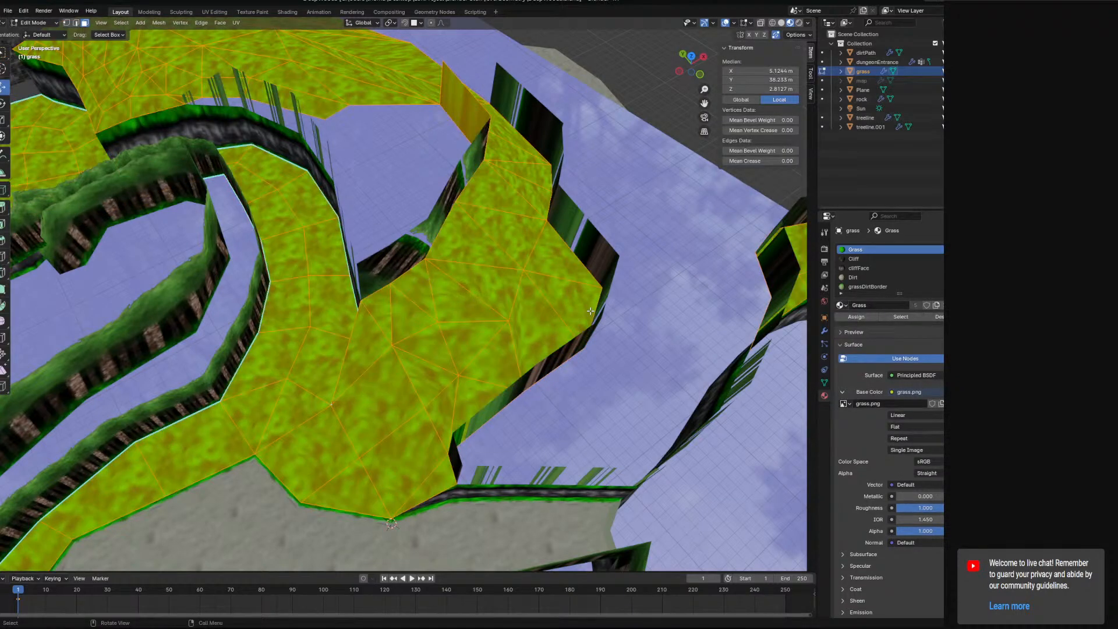
{"action": "left_click", "coordinate": [854, 259]}
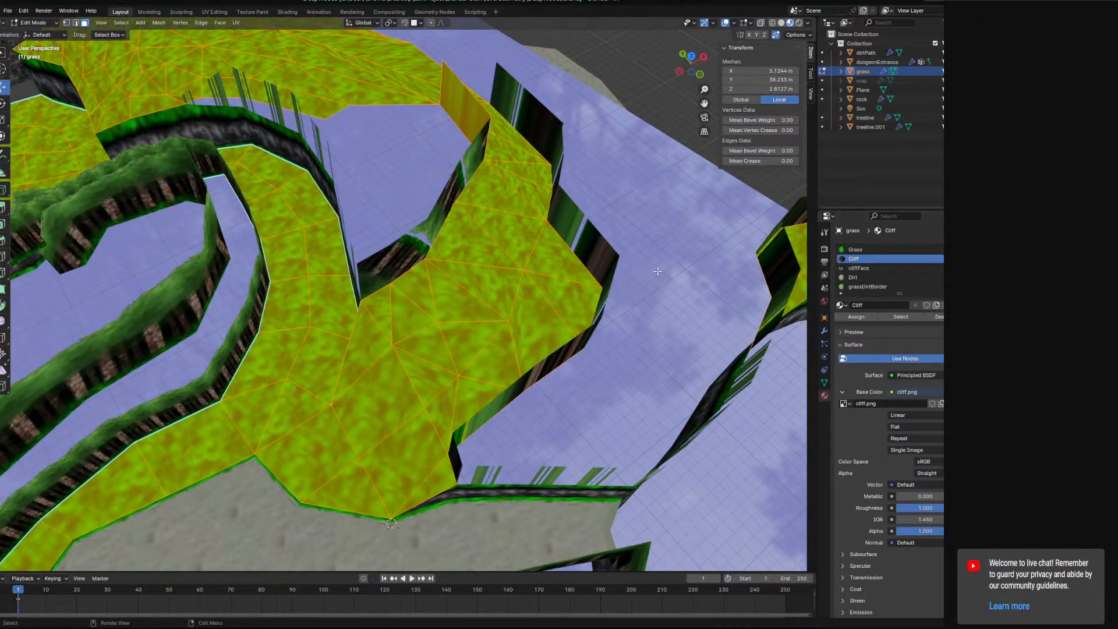
{"action": "left_click", "coordinate": [611, 310]}
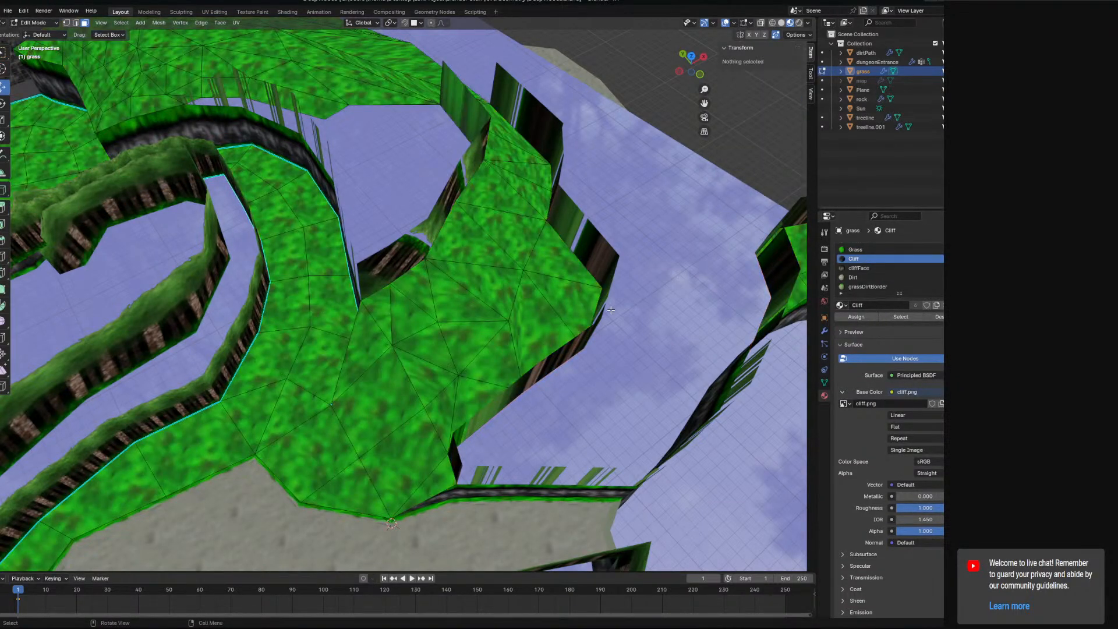
Select all faces of the grass object that use the Grass material and unwrap them
{"action": "left_click", "coordinate": [855, 250]}
{"action": "left_click", "coordinate": [900, 317]}
{"action": "left_click", "coordinate": [675, 259]}
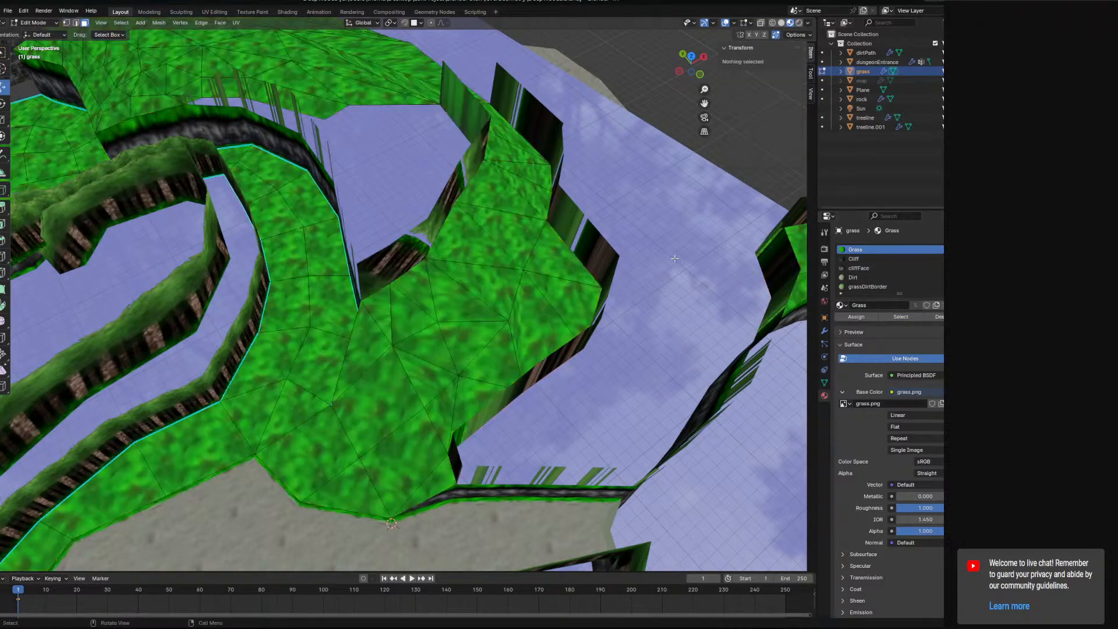
{"action": "left_click", "coordinate": [548, 276]}
{"action": "left_click", "coordinate": [903, 316]}
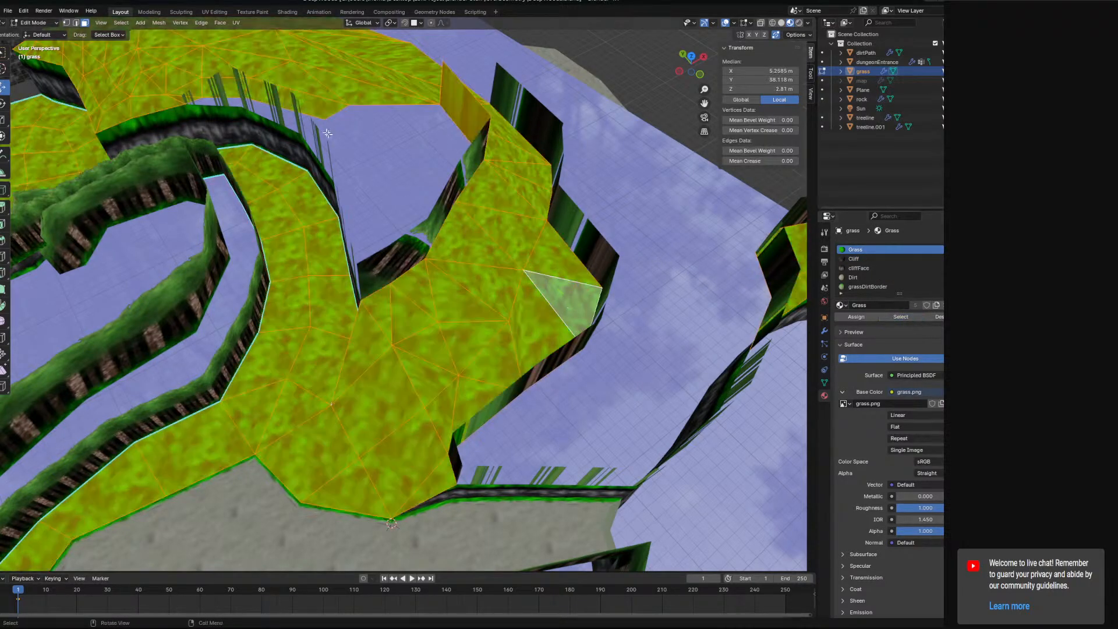
{"action": "left_click", "coordinate": [236, 22]}
{"action": "left_click", "coordinate": [256, 40]}
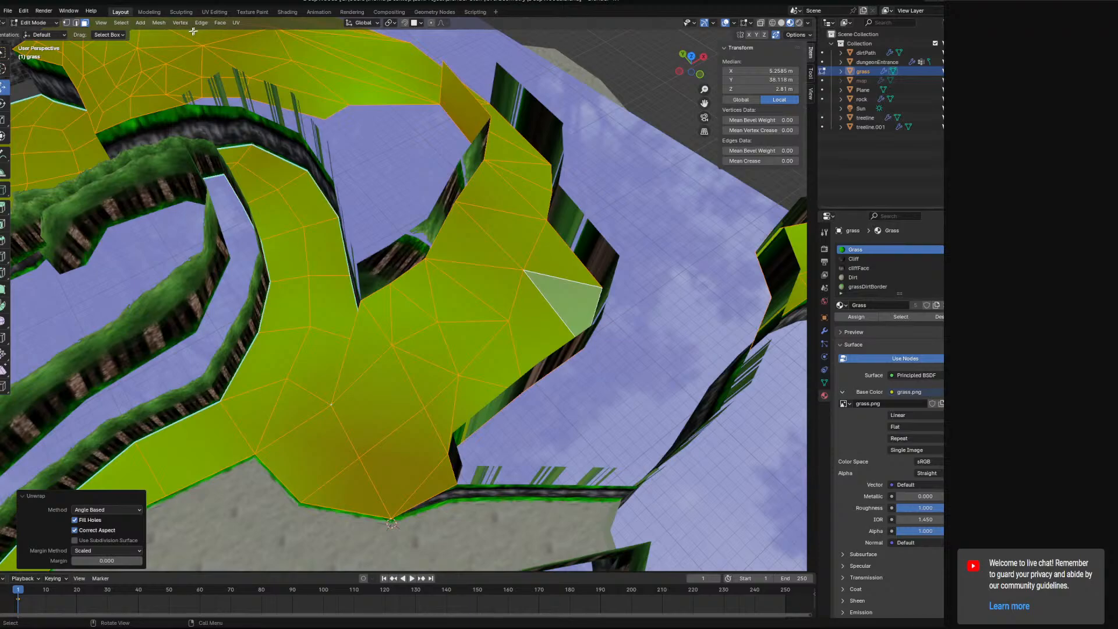
Scale the UVs of the grass faces by 20.631 in the UV editor and return to Object Mode in the Layout workspace
{"action": "left_click", "coordinate": [214, 12]}
{"action": "key", "text": "s"}
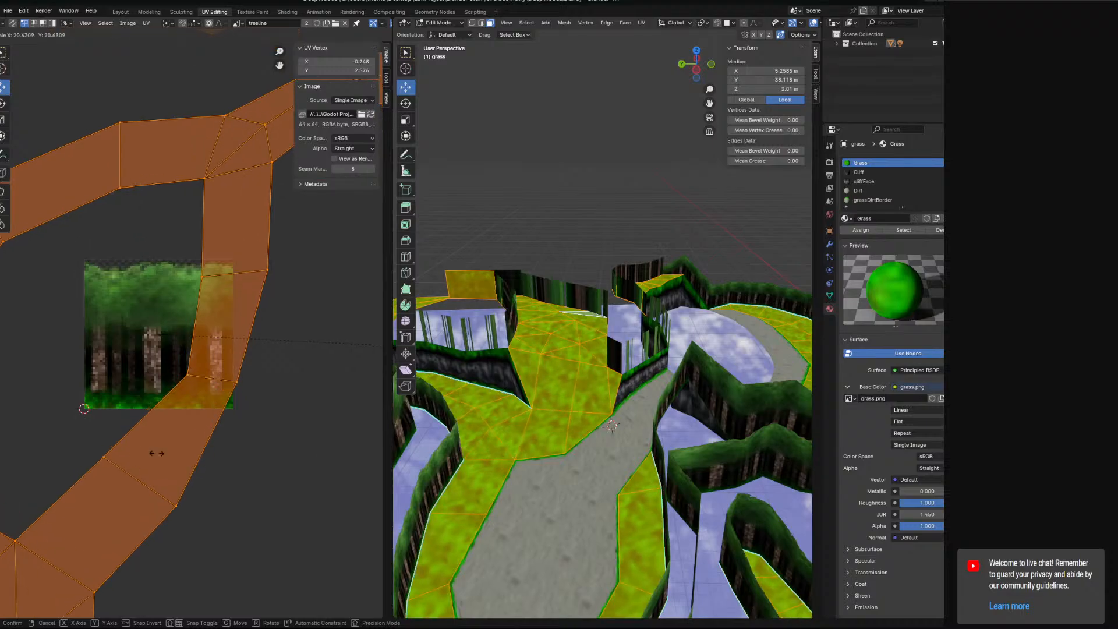
{"action": "left_click", "coordinate": [156, 453]}
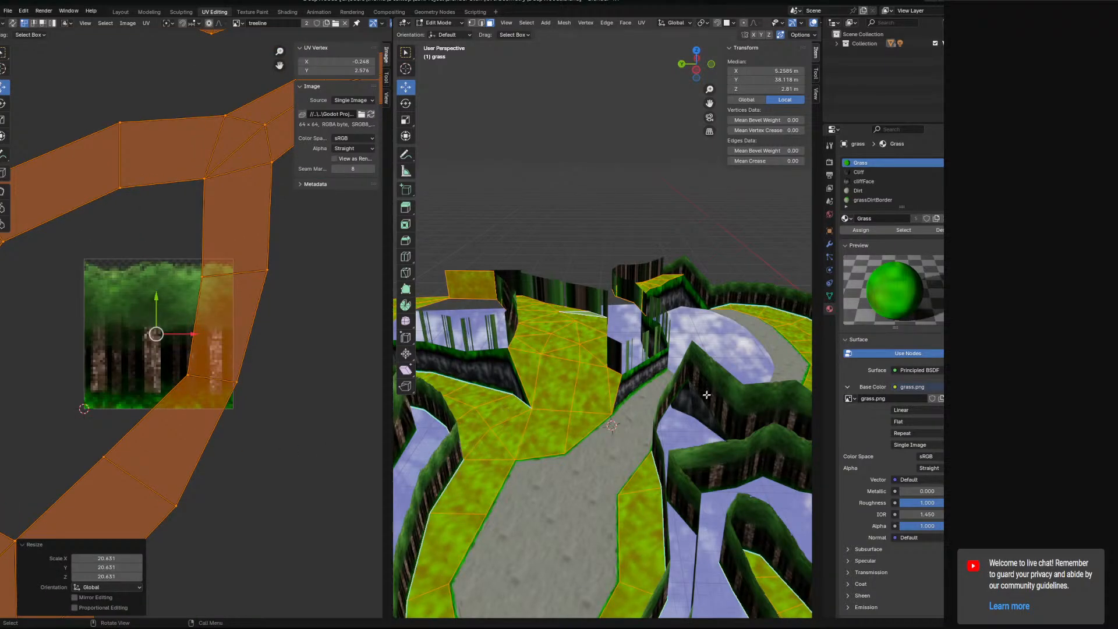
{"action": "left_click", "coordinate": [118, 13]}
{"action": "middle_click_drag", "start_coordinate": [397, 242], "coordinate": [608, 313]}
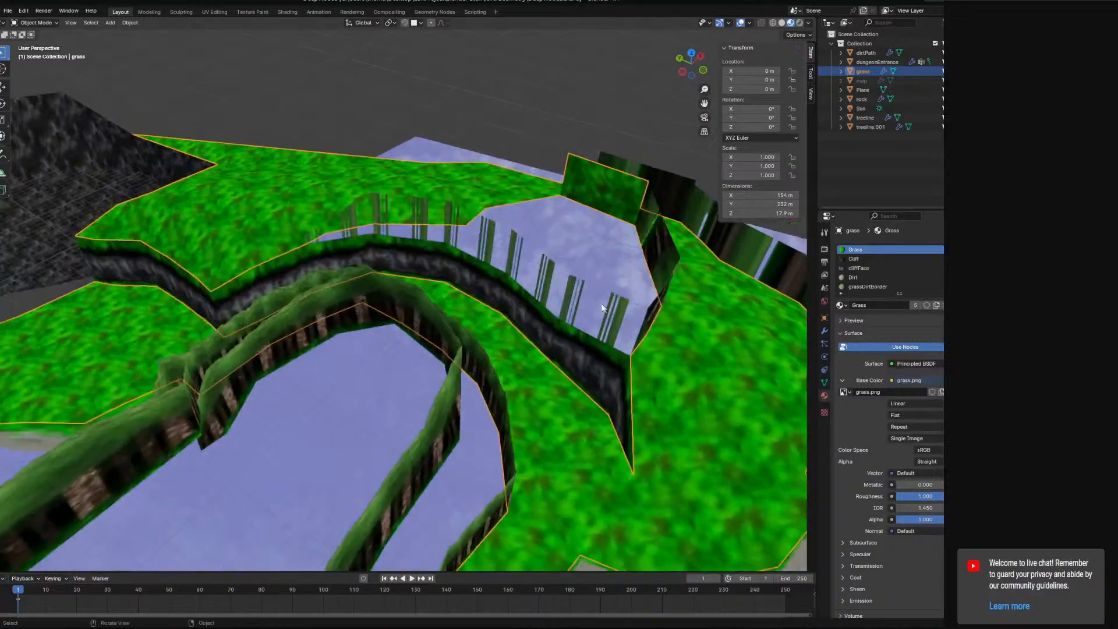
{"action": "left_click", "coordinate": [463, 242]}
{"action": "middle_click_drag", "start_coordinate": [463, 242], "coordinate": [423, 215]}
{"action": "left_click", "coordinate": [37, 22]}
{"action": "left_click", "coordinate": [42, 33]}
Join the separate wall piece above the cliff into the main treeline object
{"action": "middle_click_drag", "start_coordinate": [527, 359], "coordinate": [604, 336]}
{"action": "left_click", "coordinate": [641, 442]}
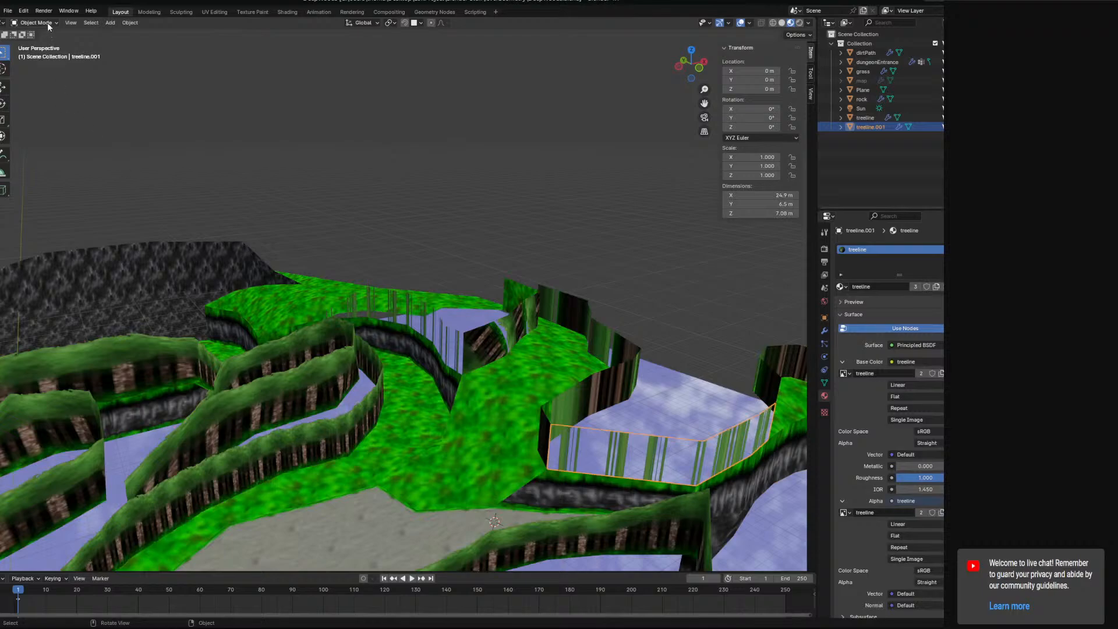
{"action": "left_click", "coordinate": [635, 362], "text": "shift"}
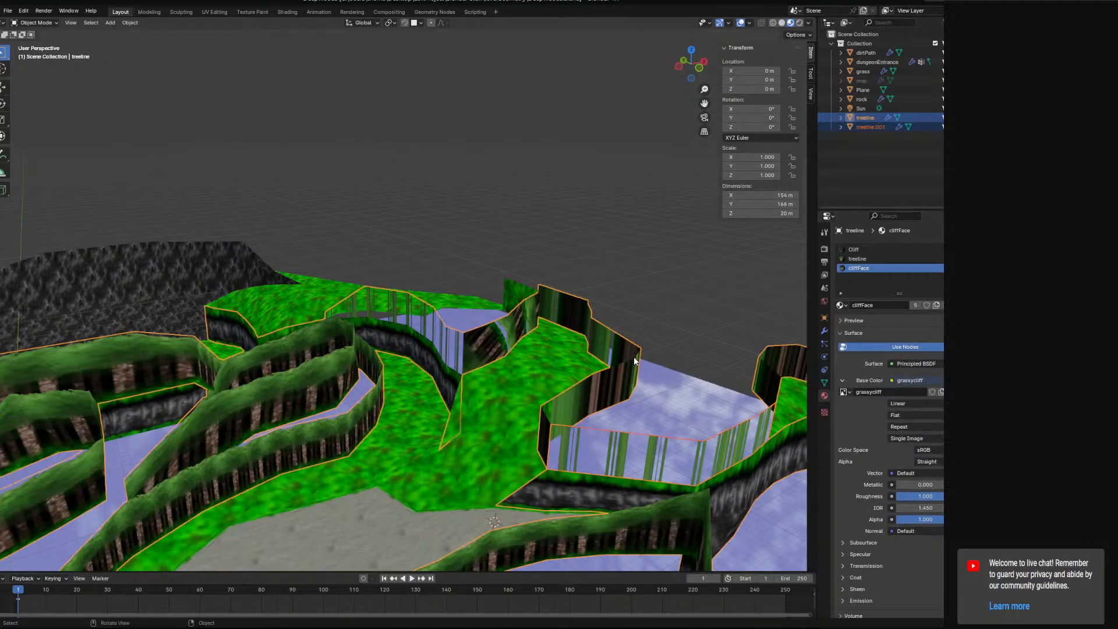
{"action": "right_click", "coordinate": [494, 352]}
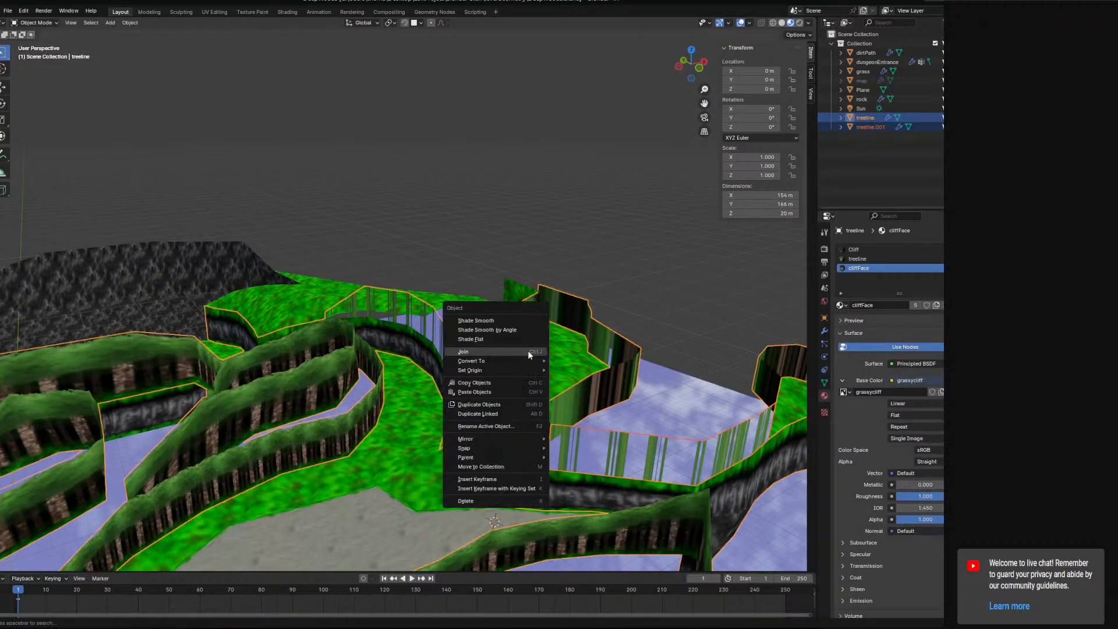
{"action": "left_click", "coordinate": [491, 351]}
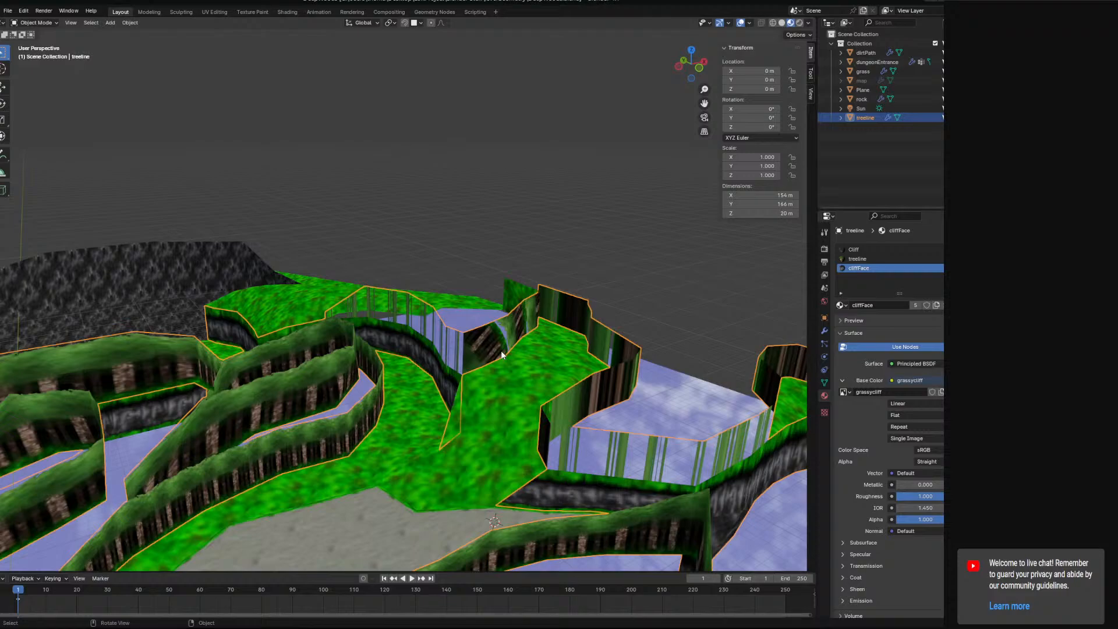
Open the treeline object in Edit Mode, pick individual wall faces to check their materials, and return to Object Mode
{"action": "left_click", "coordinate": [45, 22]}
{"action": "left_click", "coordinate": [51, 40]}
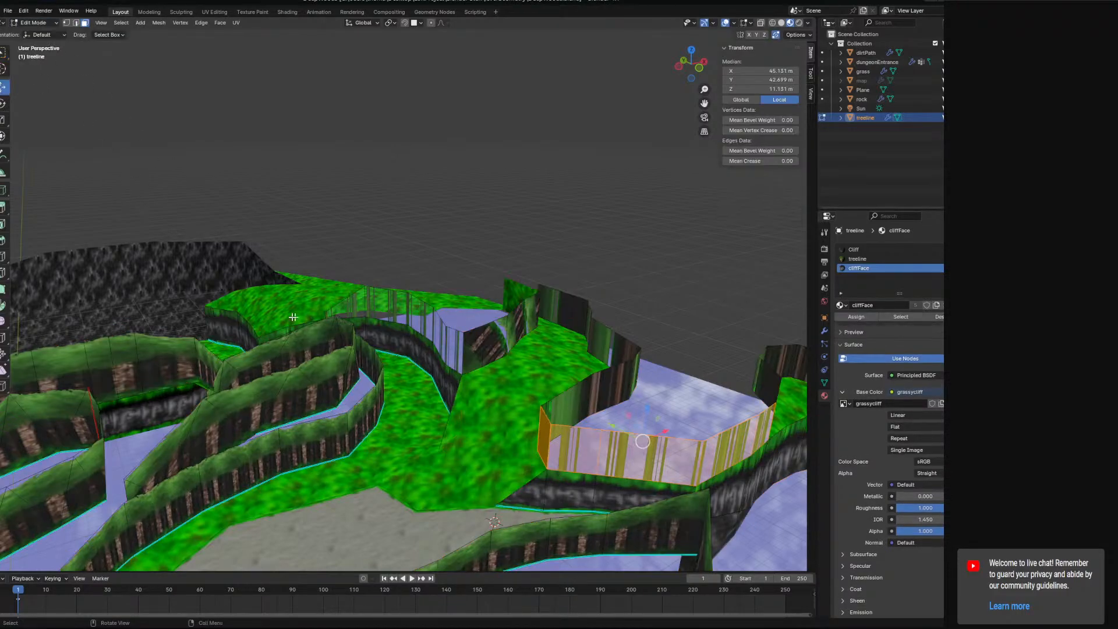
{"action": "left_click", "coordinate": [620, 469]}
{"action": "left_click", "coordinate": [592, 412]}
{"action": "left_click", "coordinate": [604, 443]}
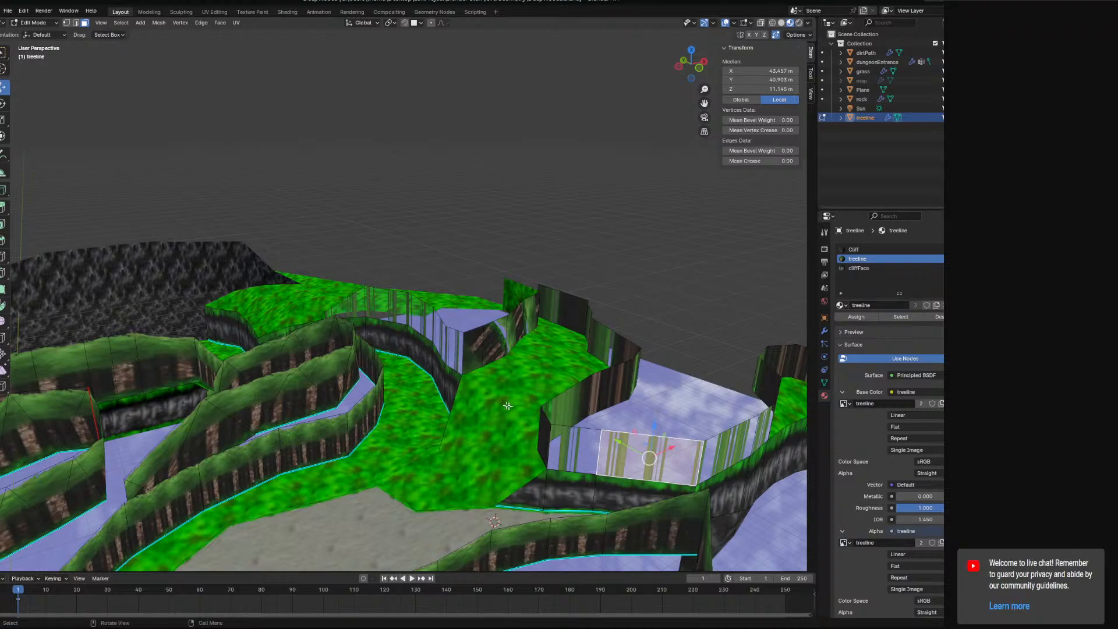
{"action": "scroll", "coordinate": [522, 414], "scroll_direction": "down", "scroll_amount": 3}
{"action": "left_click", "coordinate": [342, 308]}
{"action": "left_click", "coordinate": [530, 316], "text": "ctrl"}
{"action": "left_click", "coordinate": [554, 304], "text": "ctrl"}
{"action": "middle_click_drag", "start_coordinate": [554, 305], "coordinate": [419, 298]}
{"action": "left_click", "coordinate": [35, 23]}
{"action": "left_click", "coordinate": [32, 36]}
Open the grass object in Edit Mode and select its upright face that closes the gap in the hill wall
{"action": "middle_click_drag", "start_coordinate": [307, 250], "coordinate": [410, 354]}
{"action": "left_click", "coordinate": [410, 354]}
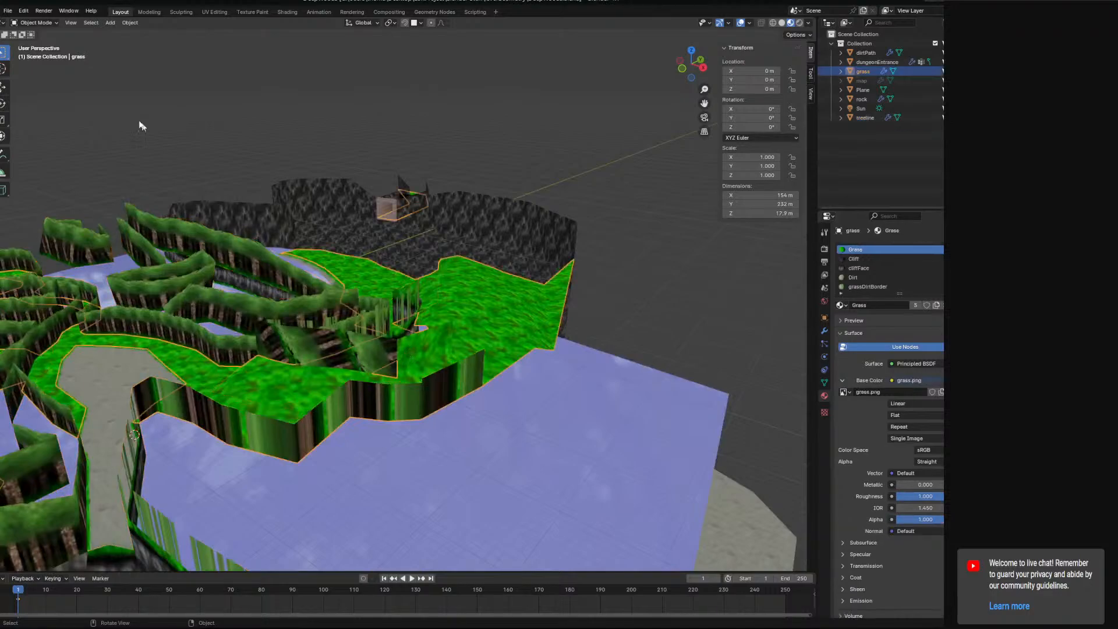
{"action": "key", "text": "Tab"}
{"action": "left_click", "coordinate": [453, 357]}
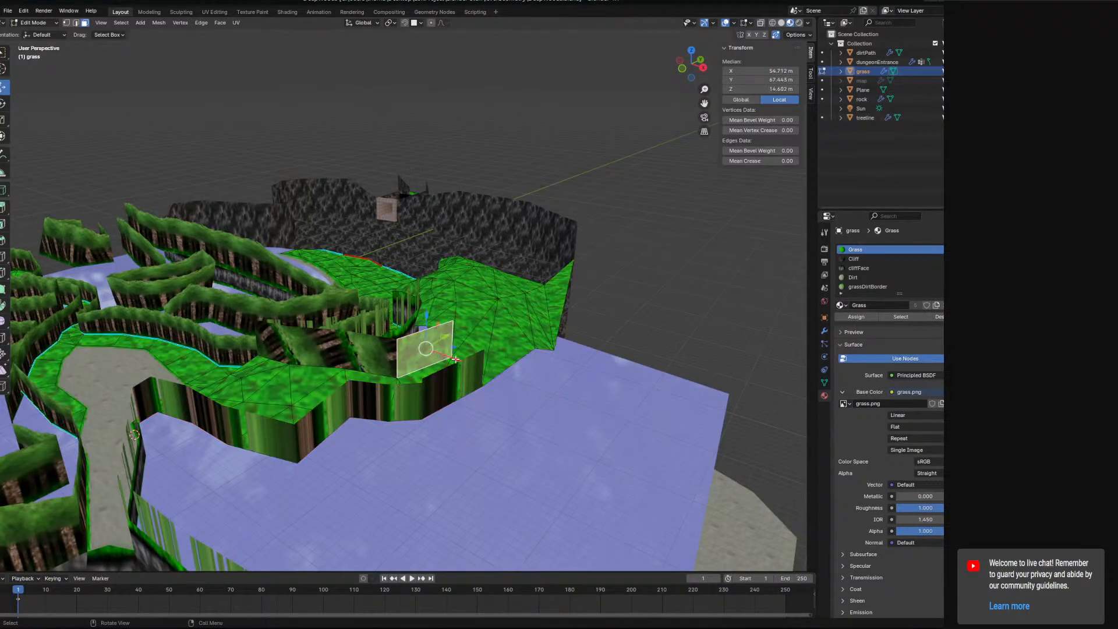
{"action": "scroll", "coordinate": [454, 357], "scroll_direction": "up", "scroll_amount": 1}
{"action": "right_click", "coordinate": [451, 355]}
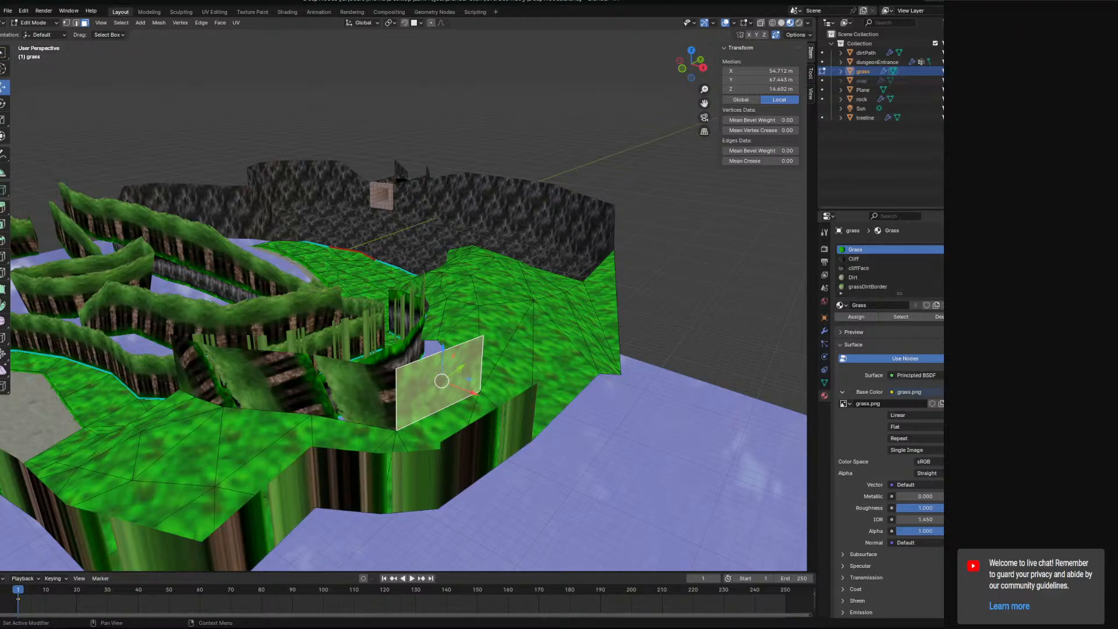
Try to remove the Grass material slot from the grass object, switching to Object Mode and back to Edit Mode
{"action": "left_click", "coordinate": [940, 259]}
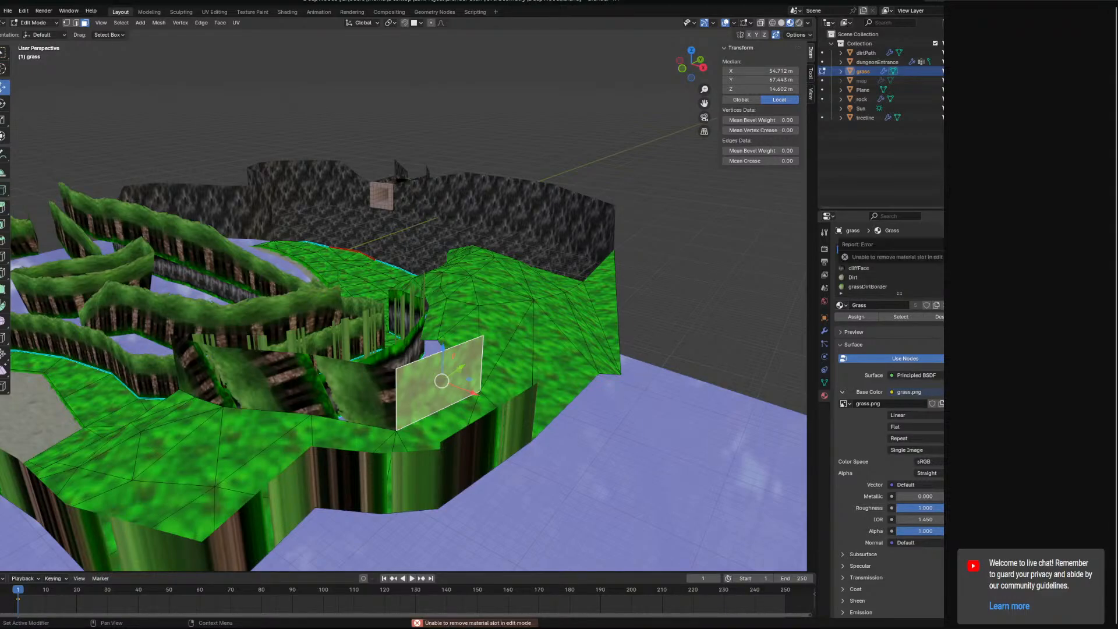
{"action": "left_click", "coordinate": [56, 24]}
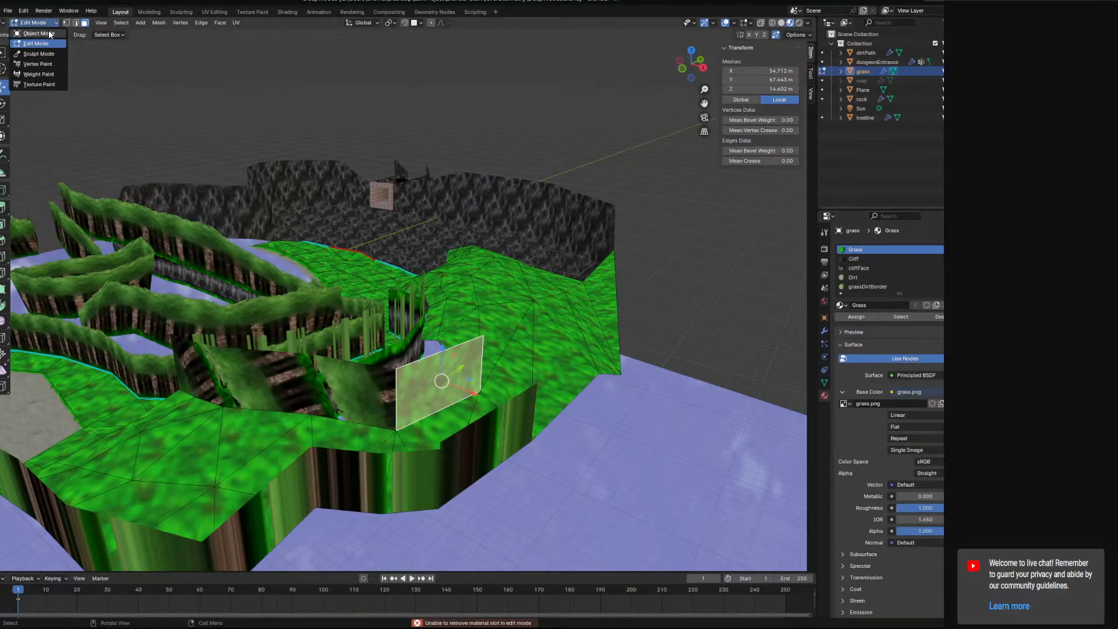
{"action": "left_click", "coordinate": [39, 33]}
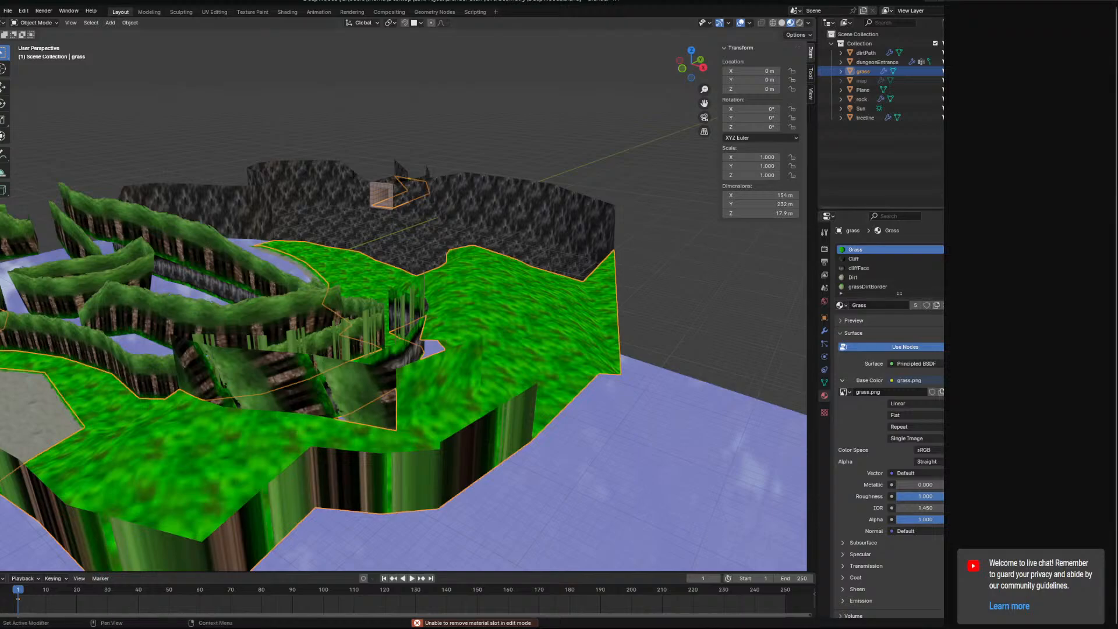
{"action": "left_click", "coordinate": [35, 22]}
{"action": "left_click", "coordinate": [39, 43]}
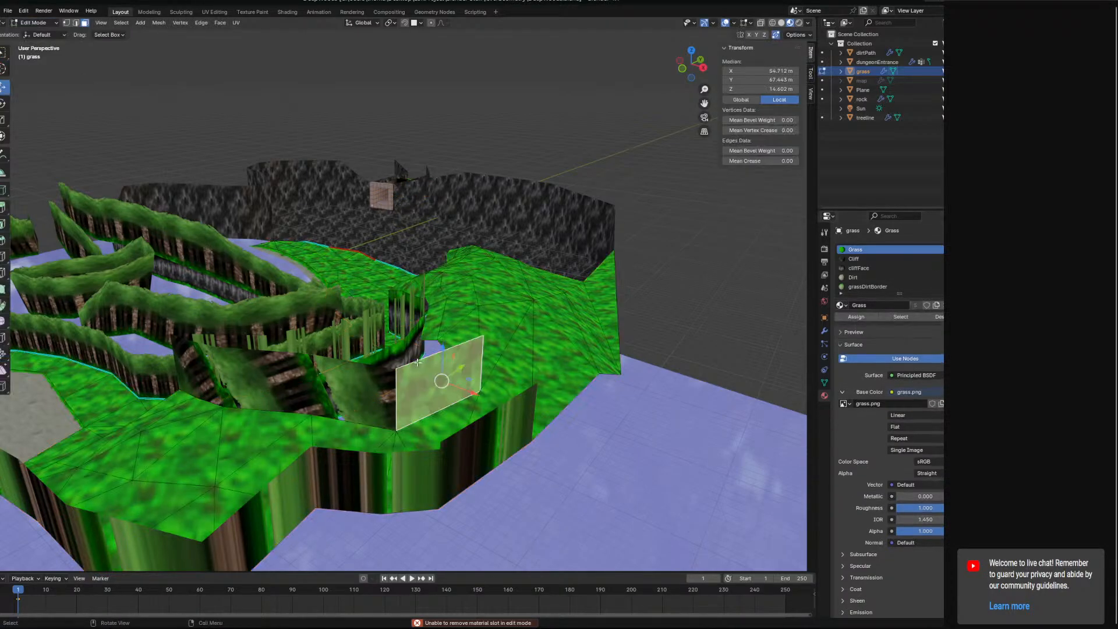
Separate the selected upright face from the grass object and return to Object Mode
{"action": "right_click", "coordinate": [433, 371]}
{"action": "mouse_move", "coordinate": [430, 508]}
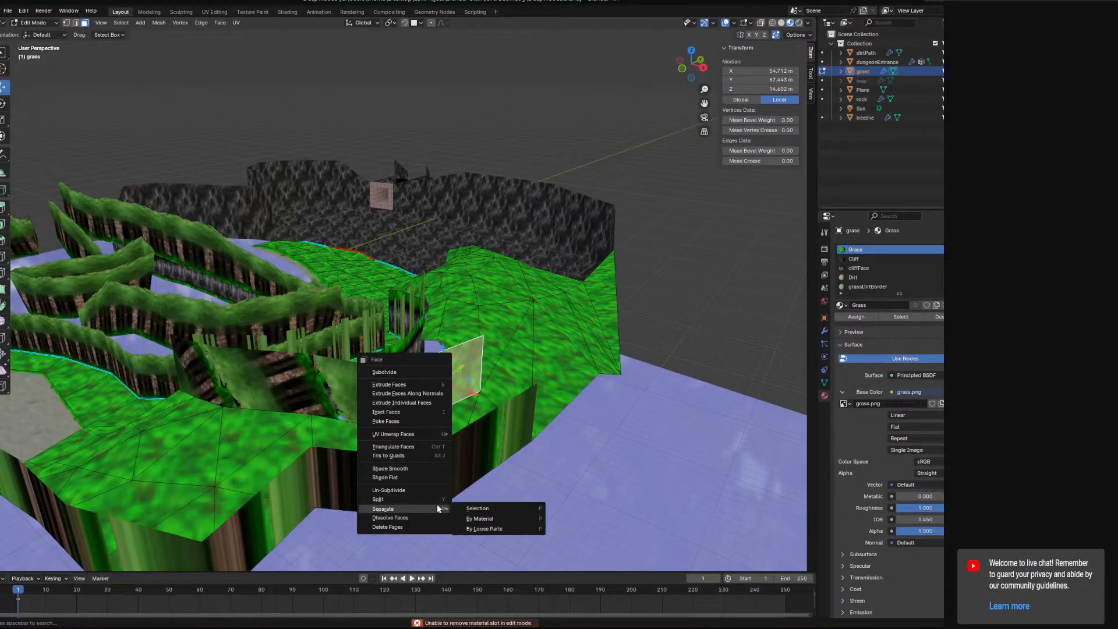
{"action": "left_click", "coordinate": [477, 505]}
{"action": "left_click", "coordinate": [35, 23]}
{"action": "left_click", "coordinate": [37, 33]}
{"action": "left_click", "coordinate": [39, 26]}
{"action": "left_click", "coordinate": [40, 33]}
Join the separated upright face into the treeline object
{"action": "left_click", "coordinate": [433, 373]}
{"action": "left_click", "coordinate": [384, 387], "text": "shift"}
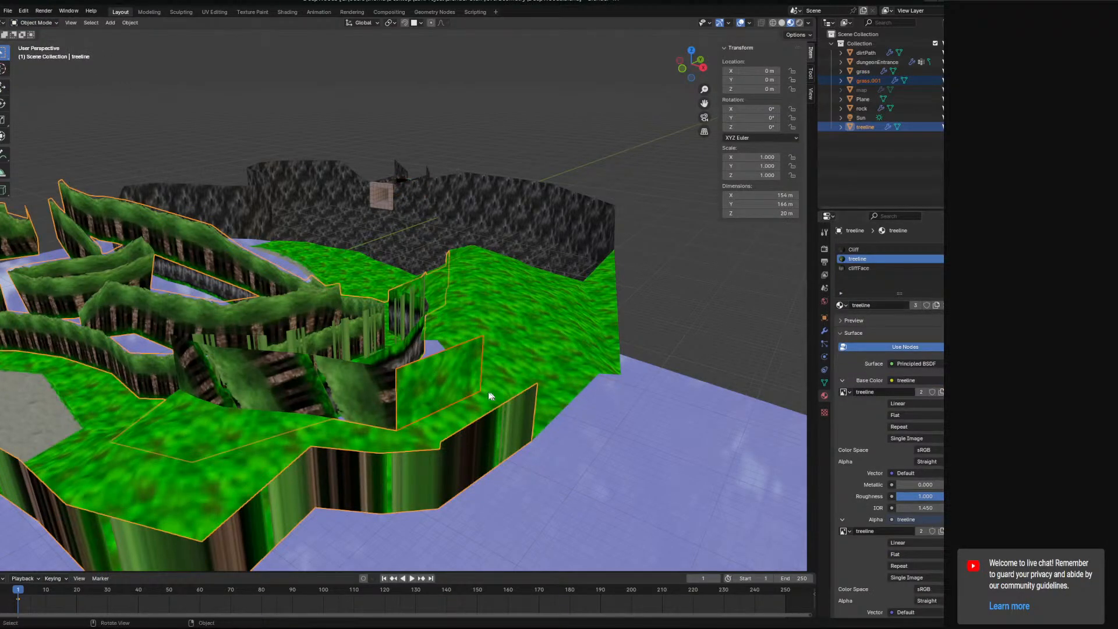
{"action": "middle_click_drag", "start_coordinate": [415, 403], "coordinate": [427, 399]}
{"action": "right_click", "coordinate": [436, 397]}
{"action": "left_click", "coordinate": [436, 397]}
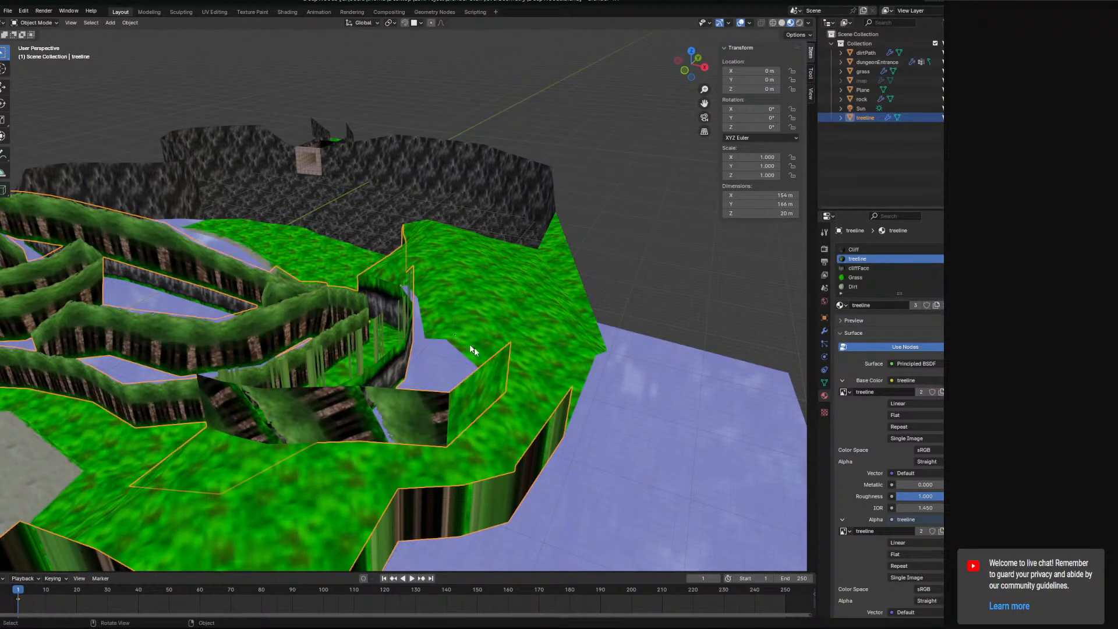
Remove the surplus material slots listed after cliffFace, including Grass, Dirt and Cyan, from the treeline object
{"action": "left_click", "coordinate": [867, 278]}
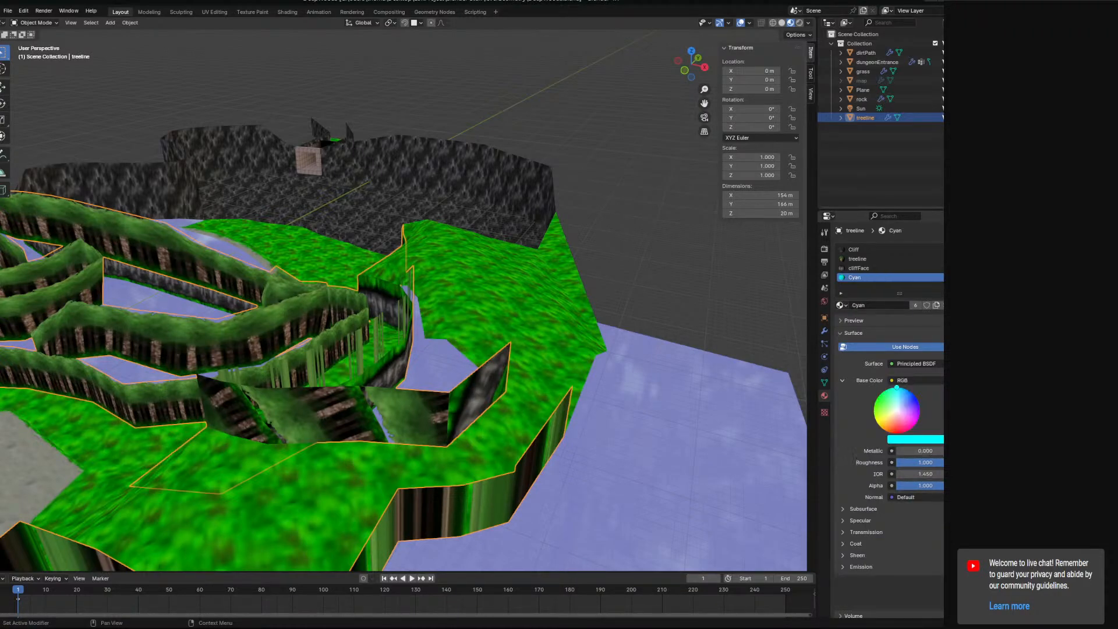
{"action": "left_click", "coordinate": [951, 258]}
{"action": "left_click", "coordinate": [951, 259]}
Select the wall faces enclosing the opening on the hill in Edit Mode and assign them the treeline material
{"action": "middle_click_drag", "start_coordinate": [558, 371], "coordinate": [319, 322]}
{"action": "left_click", "coordinate": [35, 22]}
{"action": "left_click", "coordinate": [46, 45]}
{"action": "left_click", "coordinate": [376, 385]}
{"action": "left_click", "coordinate": [316, 390], "text": "shift"}
{"action": "middle_click_drag", "start_coordinate": [316, 389], "coordinate": [438, 378], "text": "shift"}
{"action": "left_click", "coordinate": [341, 358], "text": "shift"}
{"action": "middle_click_drag", "start_coordinate": [340, 358], "coordinate": [457, 350], "text": "shift"}
{"action": "left_click", "coordinate": [390, 336], "text": "shift"}
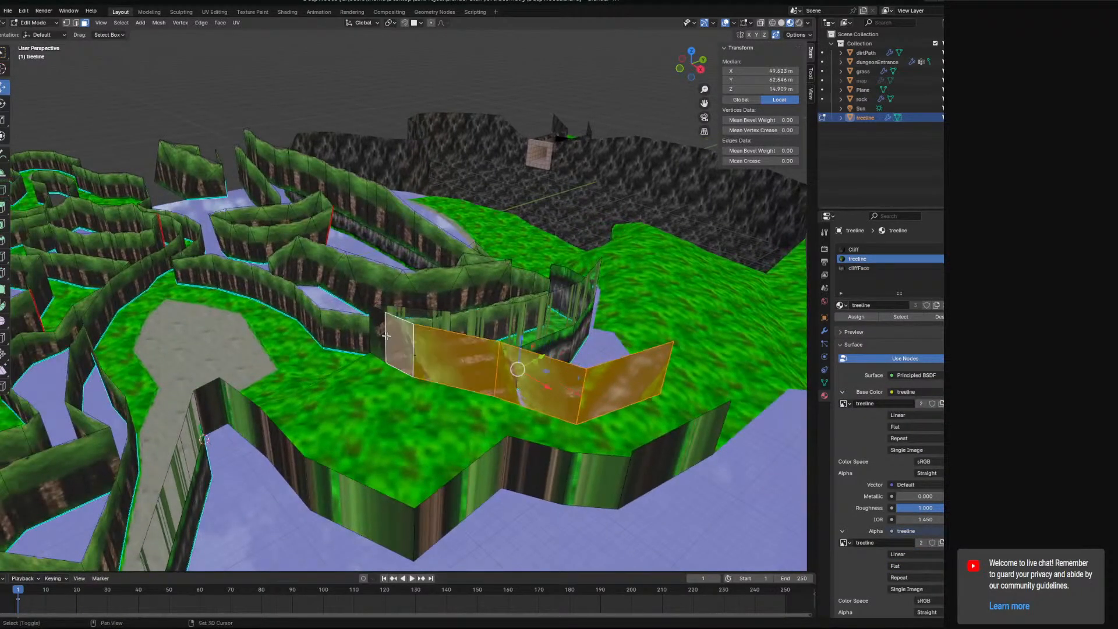
{"action": "left_click", "coordinate": [378, 332], "text": "shift"}
{"action": "left_click", "coordinate": [417, 321], "text": "shift"}
{"action": "left_click", "coordinate": [487, 320], "text": "shift"}
{"action": "middle_click_drag", "start_coordinate": [545, 315], "coordinate": [576, 367]}
{"action": "left_click", "coordinate": [545, 361], "text": "shift"}
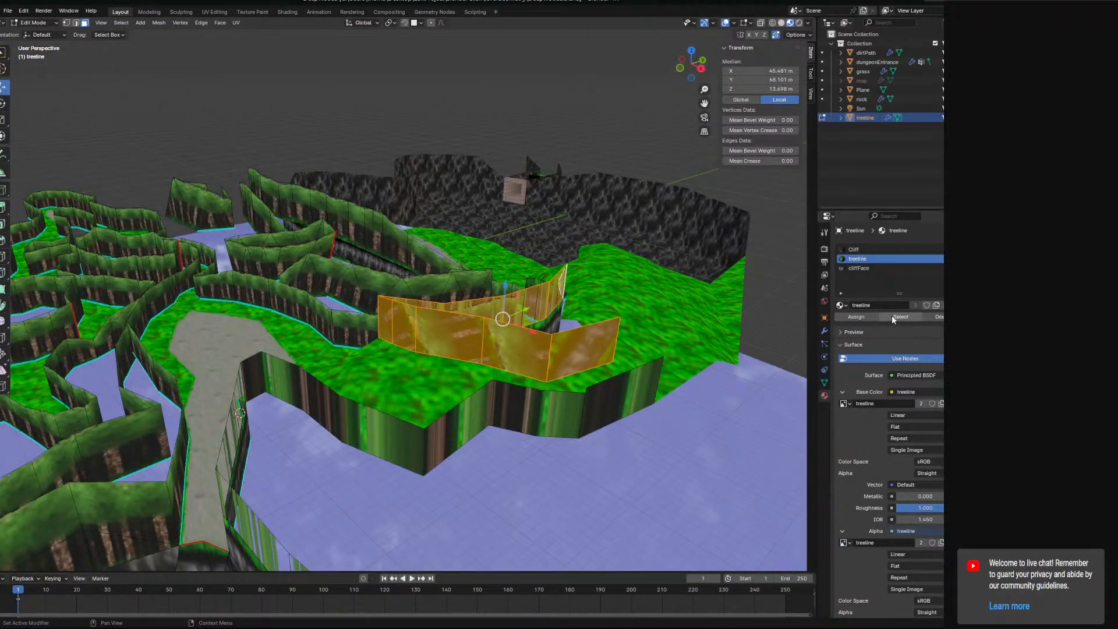
{"action": "left_click", "coordinate": [856, 318]}
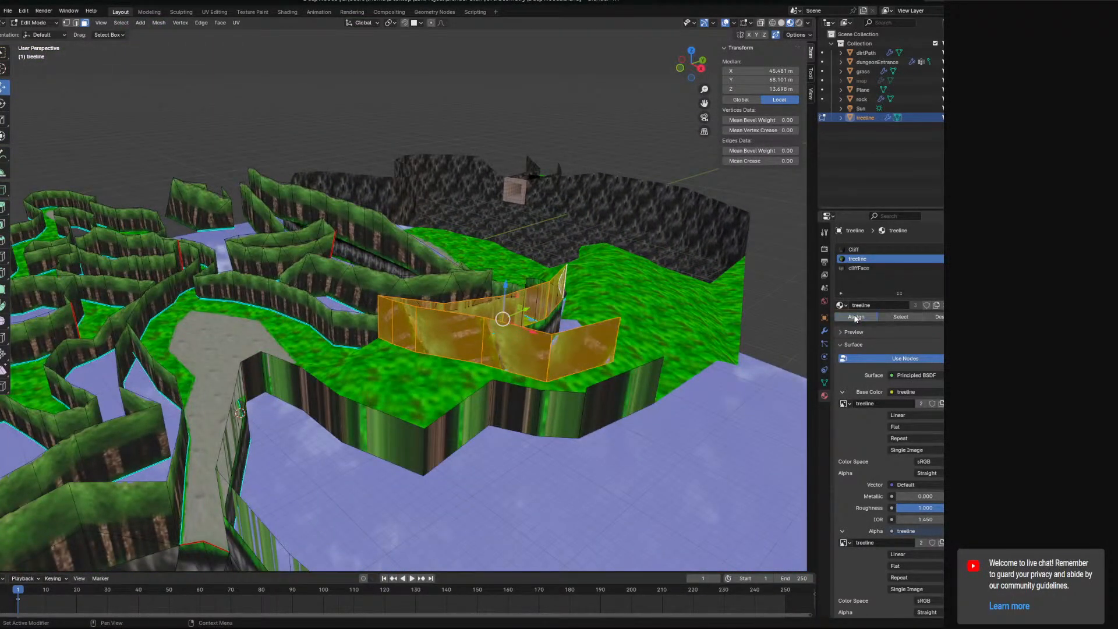
Select the striped faces along the hill's outer boundary wall up to the pond and switch to the UV Editing workspace
{"action": "left_click", "coordinate": [589, 400]}
{"action": "left_click", "coordinate": [556, 408], "text": "shift"}
{"action": "left_click", "coordinate": [512, 407], "text": "shift"}
{"action": "left_click", "coordinate": [460, 419], "text": "shift"}
{"action": "left_click", "coordinate": [381, 422], "text": "shift"}
{"action": "left_click", "coordinate": [320, 405], "text": "shift"}
{"action": "left_click", "coordinate": [279, 381], "text": "shift"}
{"action": "middle_click_drag", "start_coordinate": [254, 385], "coordinate": [399, 316]}
{"action": "left_click", "coordinate": [378, 309], "text": "shift"}
{"action": "left_click", "coordinate": [431, 314], "text": "shift"}
{"action": "left_click", "coordinate": [495, 311], "text": "shift"}
{"action": "left_click", "coordinate": [541, 291], "text": "shift"}
{"action": "left_click", "coordinate": [565, 265], "text": "shift"}
{"action": "left_click", "coordinate": [577, 248], "text": "shift"}
{"action": "left_click", "coordinate": [606, 249], "text": "shift"}
{"action": "left_click", "coordinate": [627, 254], "text": "shift"}
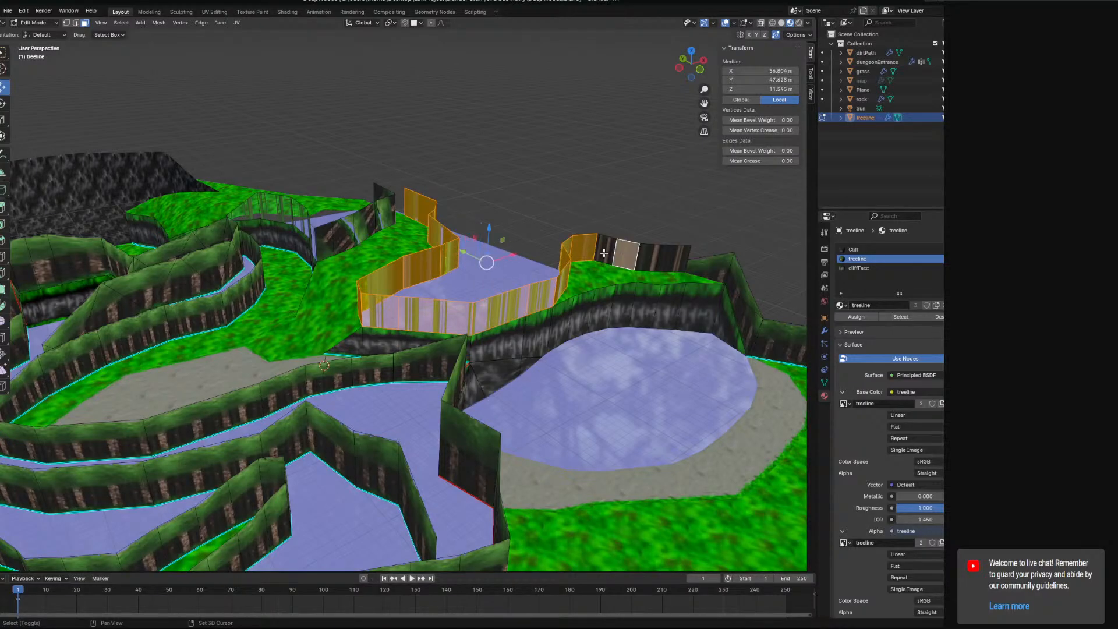
{"action": "left_click", "coordinate": [646, 259], "text": "shift"}
{"action": "left_click", "coordinate": [675, 258], "text": "shift"}
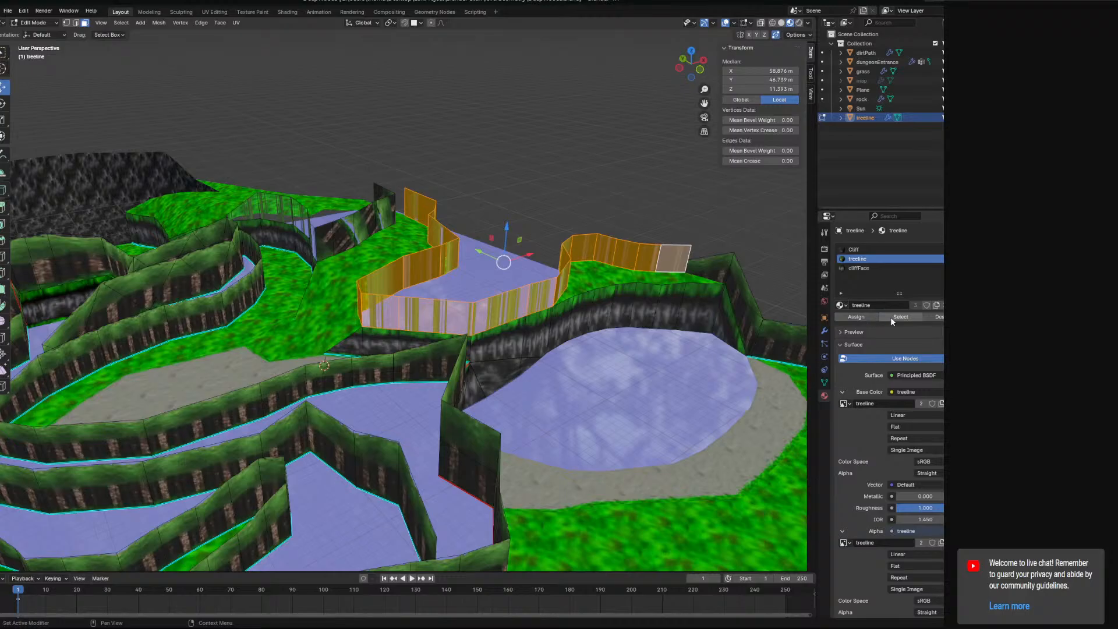
{"action": "middle_click_drag", "start_coordinate": [640, 326], "coordinate": [500, 370]}
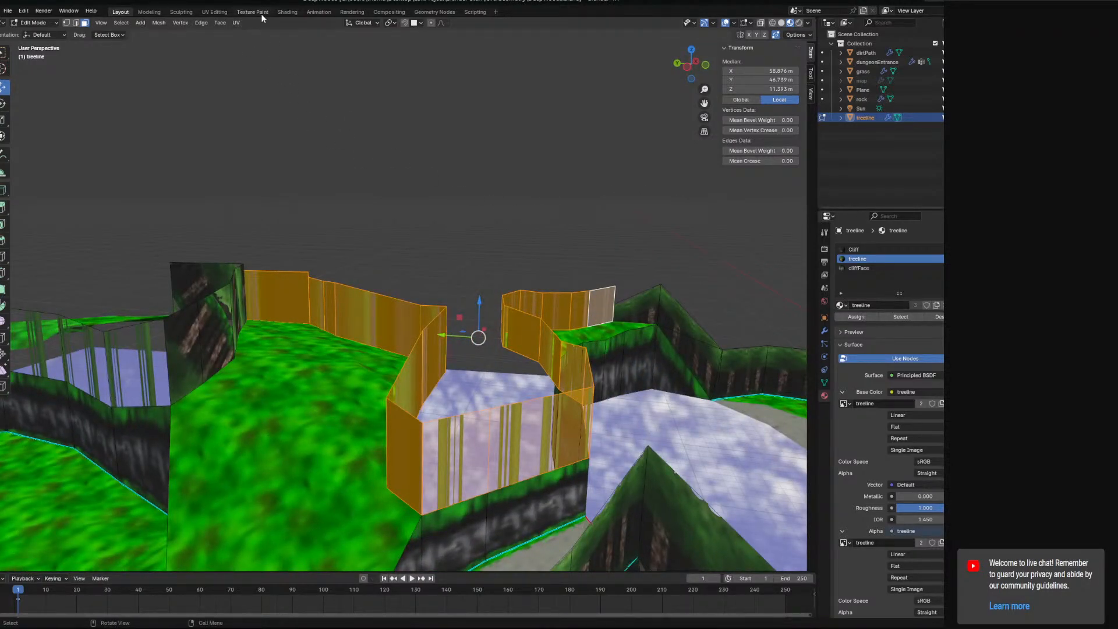
{"action": "left_click", "coordinate": [214, 12]}
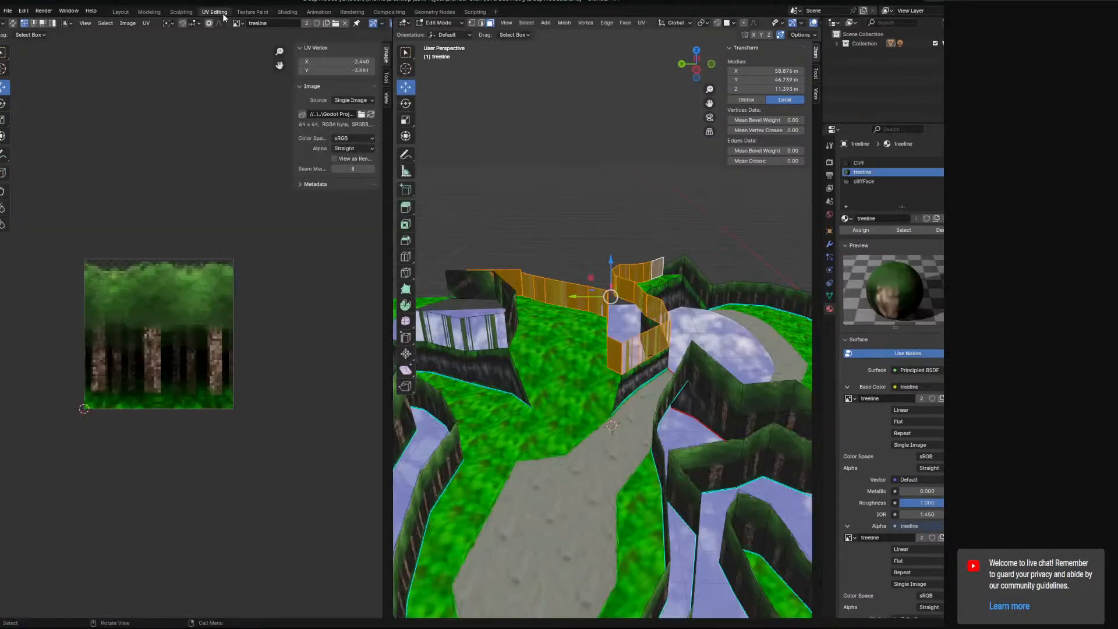
Apply Follow Active Quads with Length Average to the selected boundary wall faces
{"action": "left_click", "coordinate": [641, 22]}
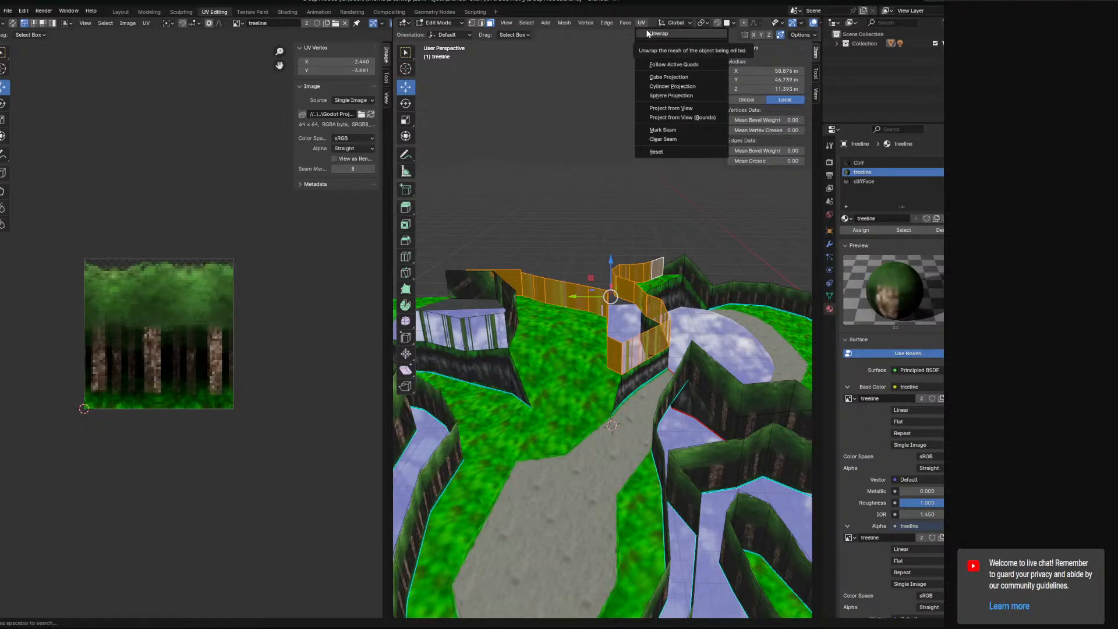
{"action": "left_click", "coordinate": [658, 64]}
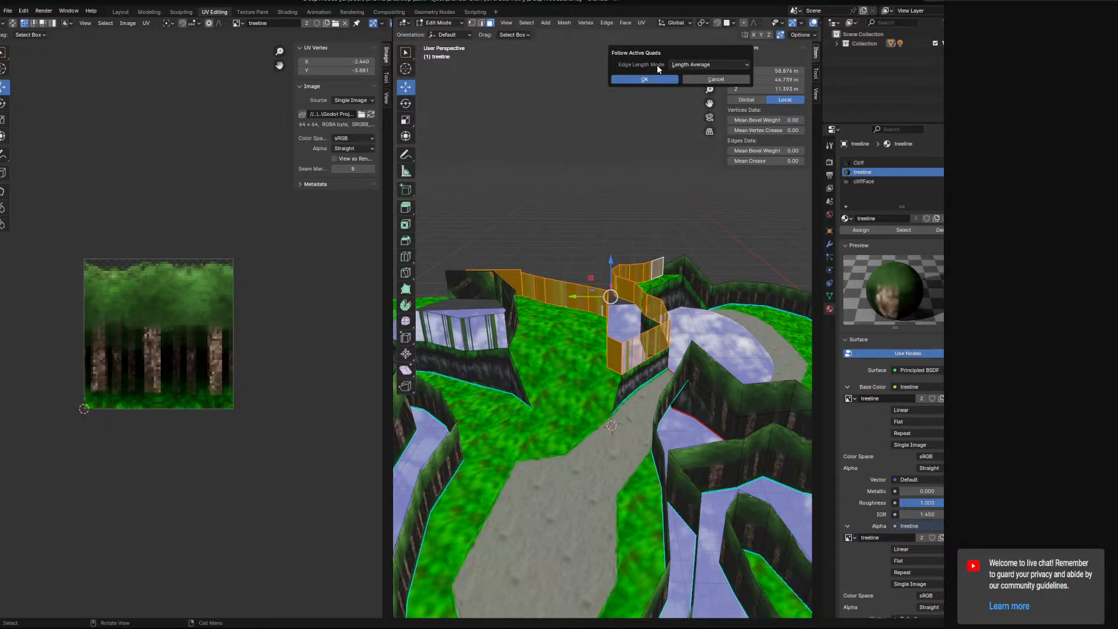
{"action": "left_click", "coordinate": [654, 78]}
Unwrap the selected boundary wall faces with the Angle Based method
{"action": "middle_click_drag", "start_coordinate": [627, 304], "coordinate": [524, 211]}
{"action": "left_click", "coordinate": [641, 23]}
{"action": "left_click", "coordinate": [659, 30]}
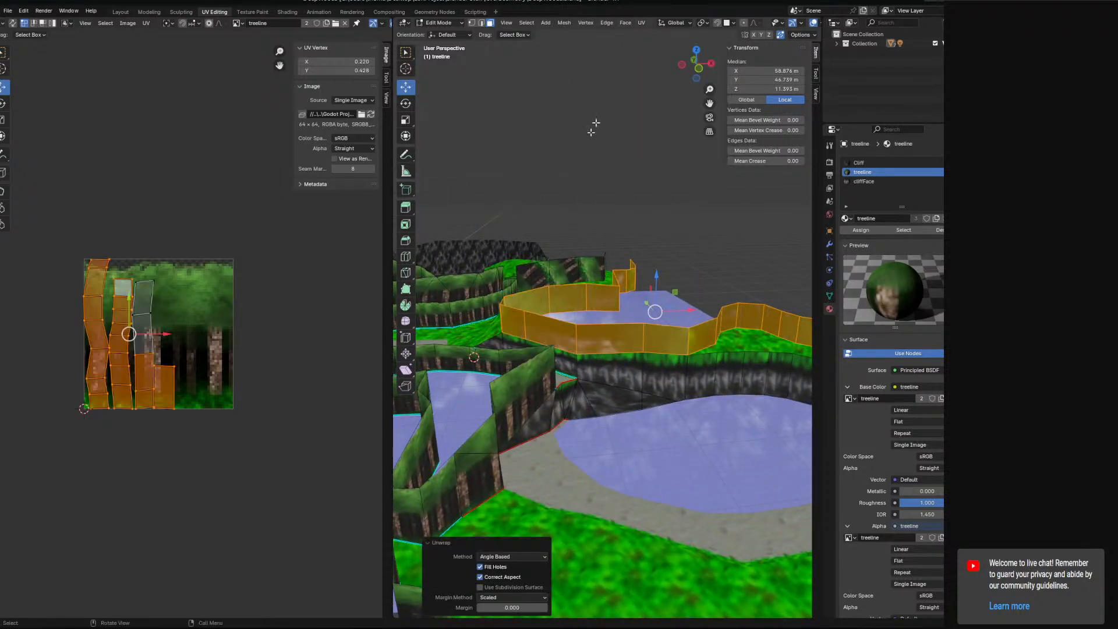
{"action": "middle_click_drag", "start_coordinate": [473, 306], "coordinate": [373, 348]}
{"action": "middle_click_drag", "start_coordinate": [433, 268], "coordinate": [472, 109]}
{"action": "left_click", "coordinate": [481, 23]}
{"action": "middle_click_drag", "start_coordinate": [532, 323], "coordinate": [573, 333]}
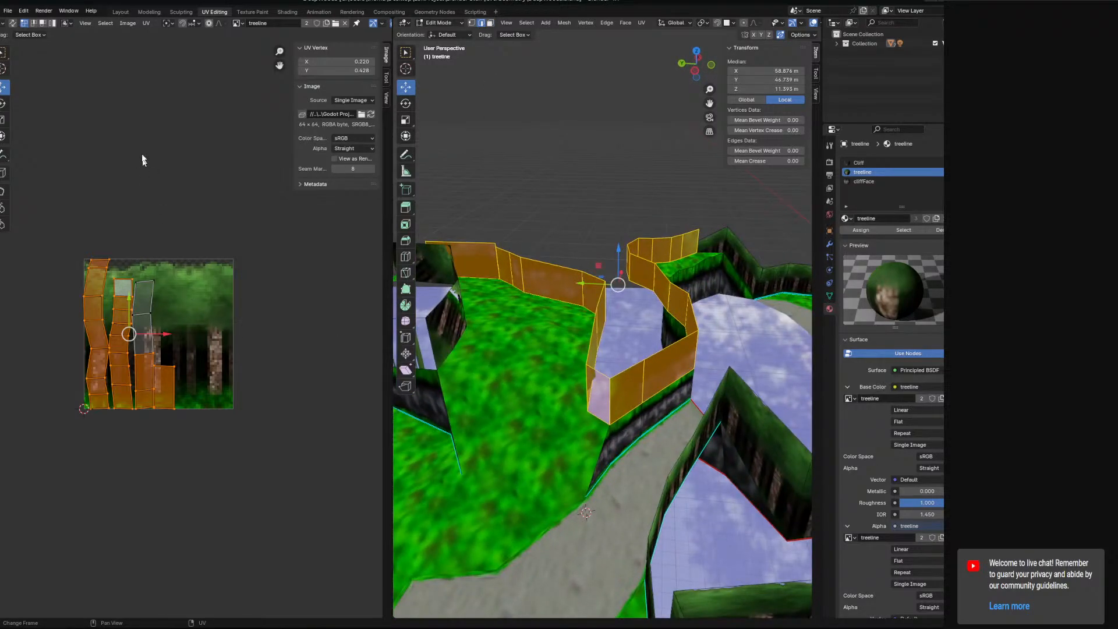
{"action": "left_click", "coordinate": [490, 23]}
Select the whole leftmost UV strip, then try rotating it to horizontal and scaling it up
{"action": "left_click", "coordinate": [161, 281]}
{"action": "left_click", "coordinate": [104, 266]}
{"action": "key", "text": "ctrl+KP_Add"}
{"action": "key", "text": "ctrl+KP_Add"}
{"action": "key", "text": "ctrl+KP_Add"}
{"action": "key", "text": "ctrl+KP_Add"}
{"action": "key", "text": "ctrl+KP_Add"}
{"action": "key", "text": "ctrl+KP_Add"}
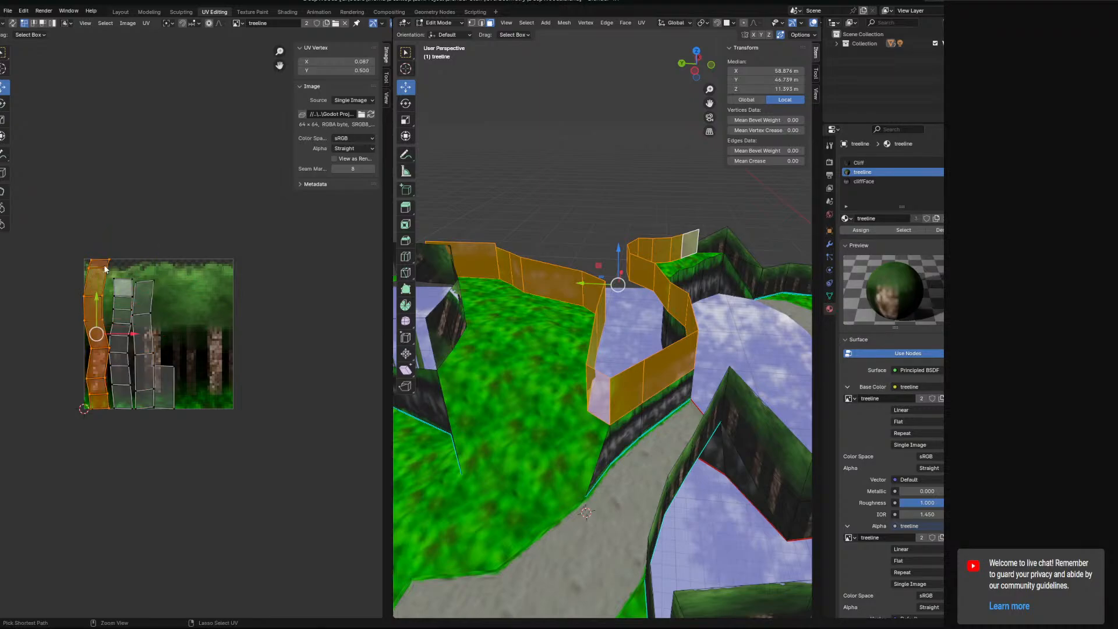
{"action": "key", "text": "r"}
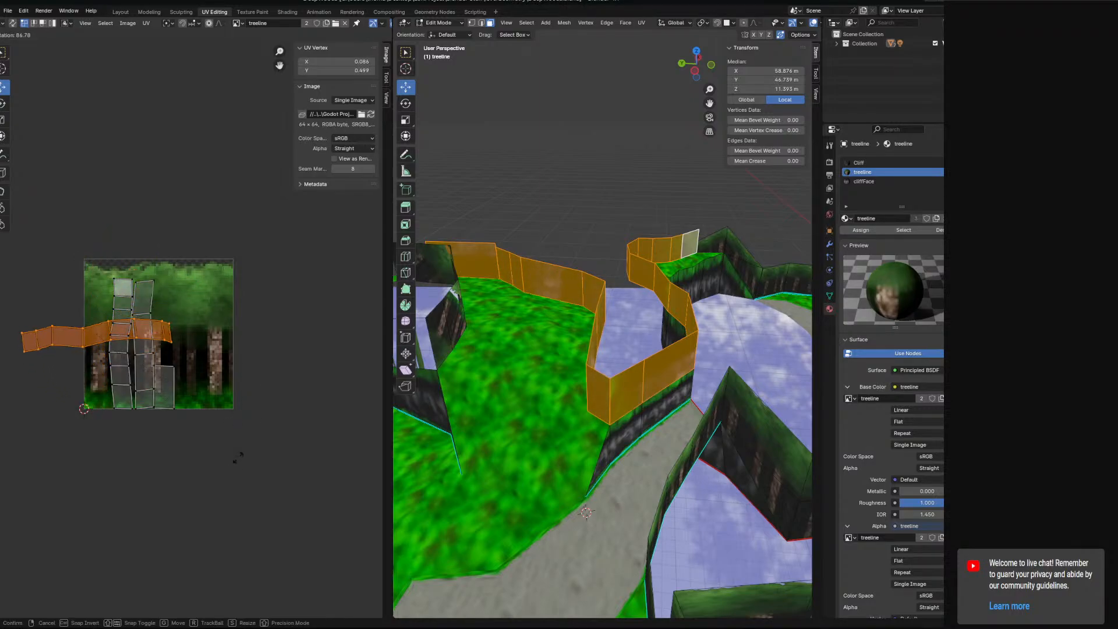
{"action": "left_click", "coordinate": [236, 464]}
{"action": "key", "text": "s"}
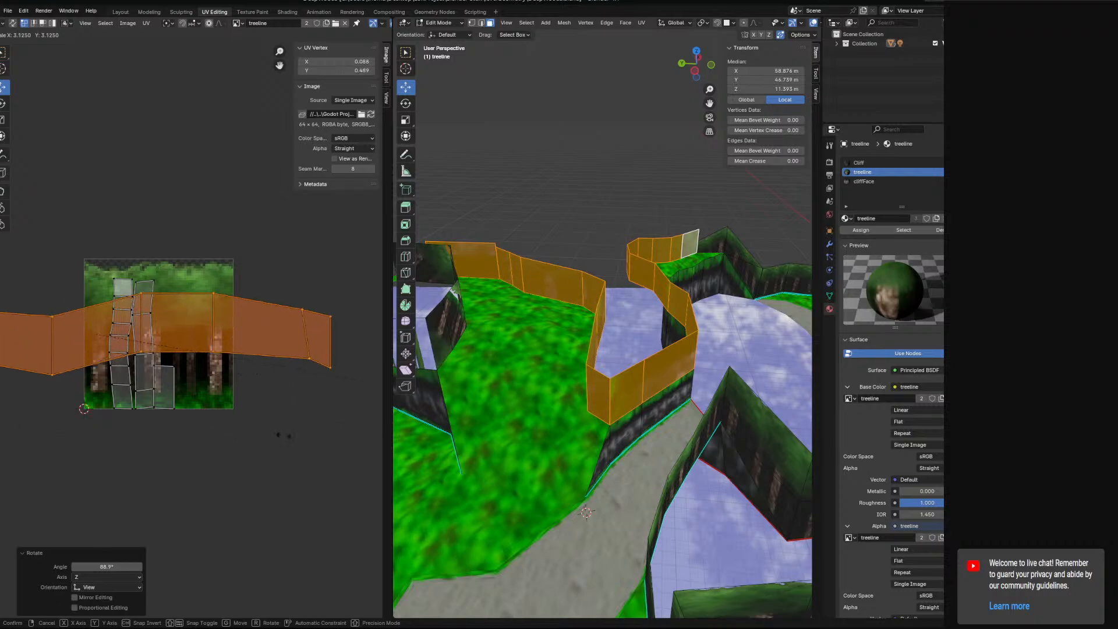
{"action": "left_click", "coordinate": [107, 441]}
Undo the scaling and rotation of the leftmost UV strip
{"action": "key", "text": "ctrl+z"}
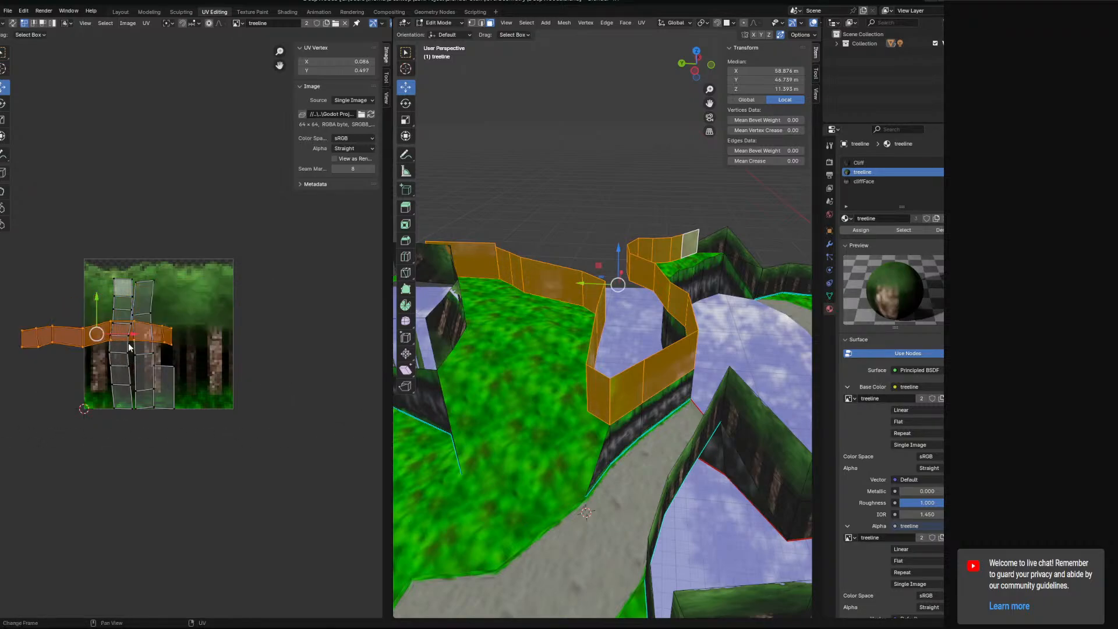
{"action": "left_click", "coordinate": [161, 328]}
{"action": "left_click", "coordinate": [170, 327]}
{"action": "key", "text": "ctrl+z"}
{"action": "key", "text": "ctrl+z"}
{"action": "key", "text": "ctrl+z"}
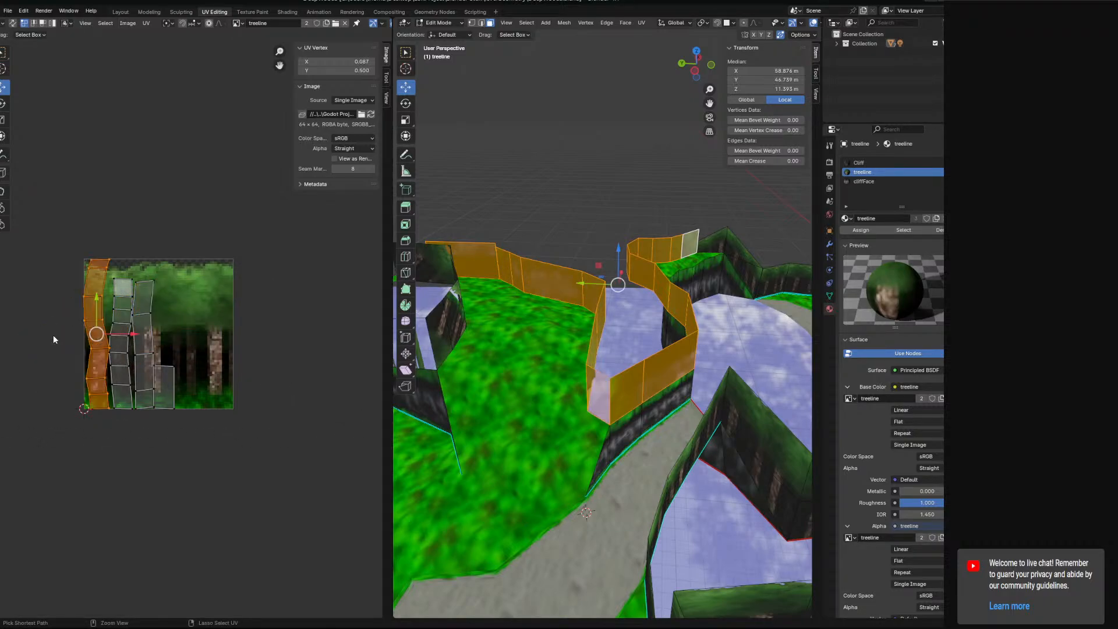
Straighten the left side of the leftmost UV strip by scaling its vertices to 0 along X
{"action": "left_click", "coordinate": [89, 260]}
{"action": "left_click", "coordinate": [85, 410], "text": "ctrl"}
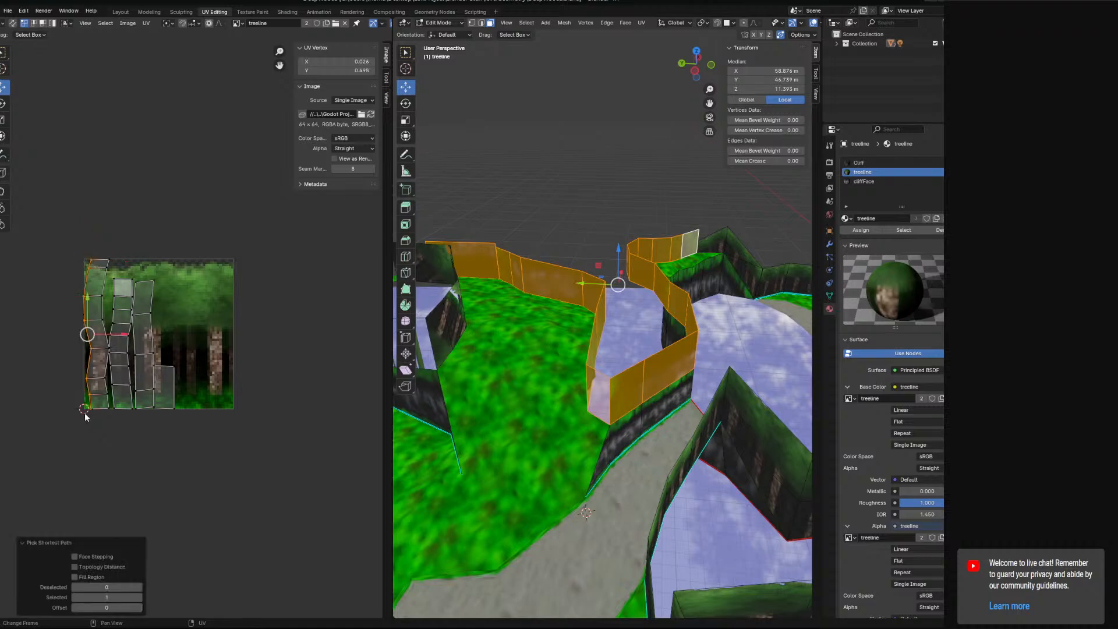
{"action": "type", "text": "sx"}
{"action": "type", "text": "0"}
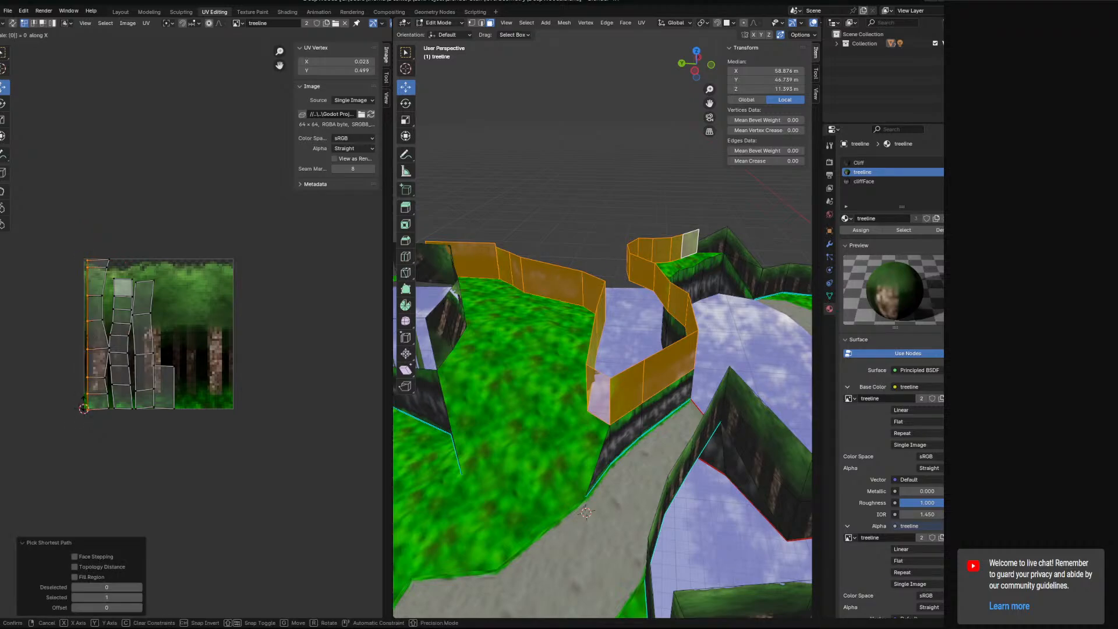
{"action": "key", "text": "Return"}
Straighten the right side of the same UV strip by scaling its vertices to 0 along X
{"action": "left_click", "coordinate": [109, 261]}
{"action": "left_click", "coordinate": [108, 408], "text": "ctrl"}
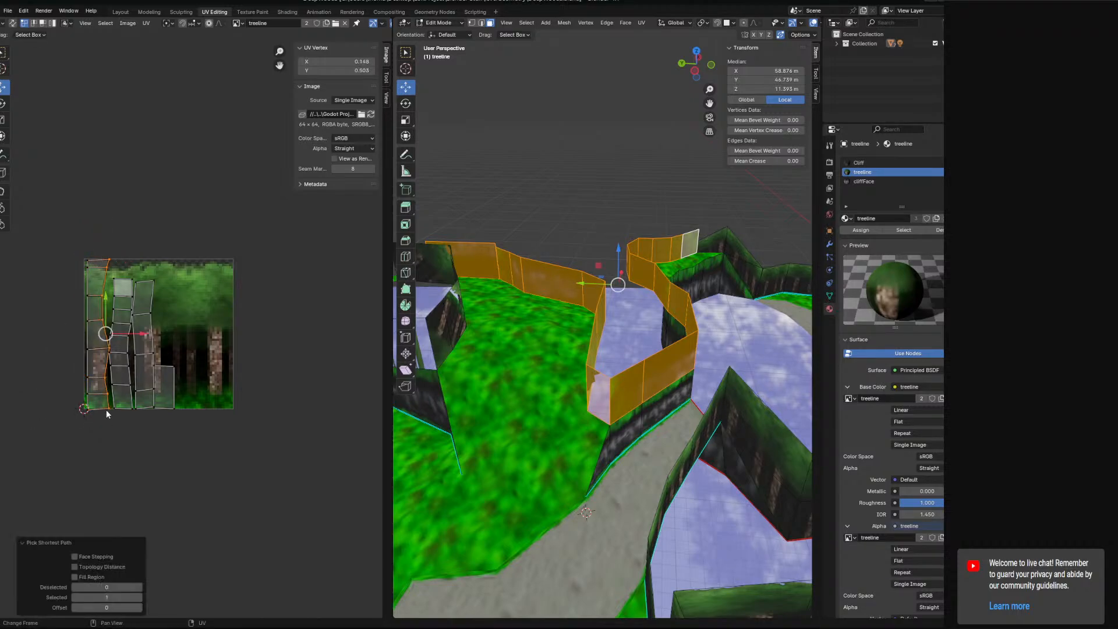
{"action": "type", "text": "sx"}
{"action": "type", "text": "0"}
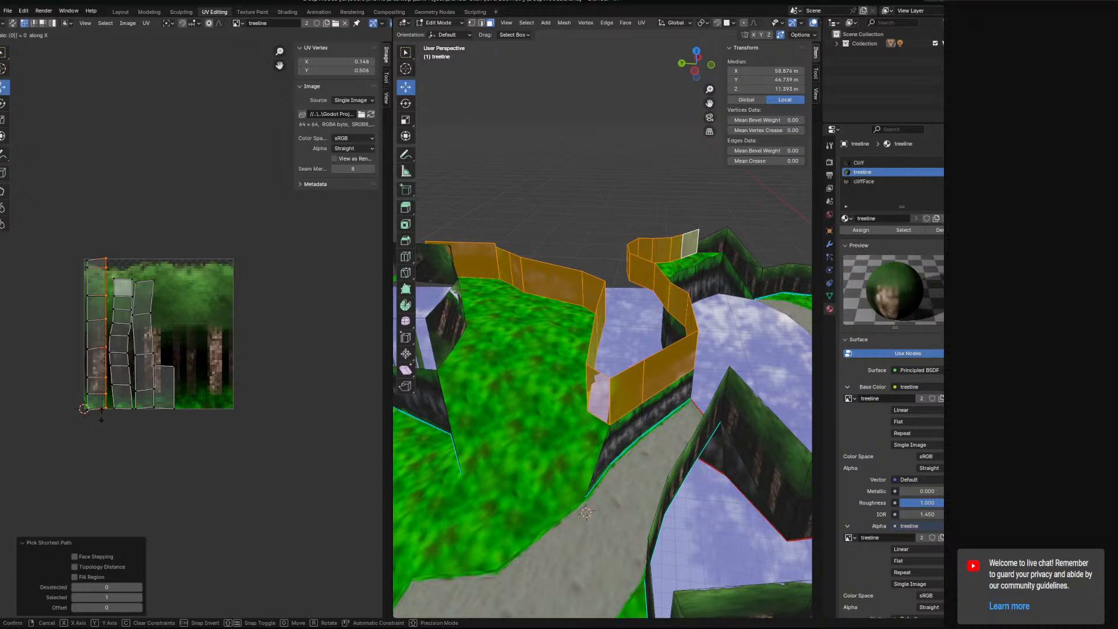
{"action": "key", "text": "Return"}
Rotate the straightened leftmost UV strip 90° and scale it up to roughly the texture's height
{"action": "type", "text": "r90"}
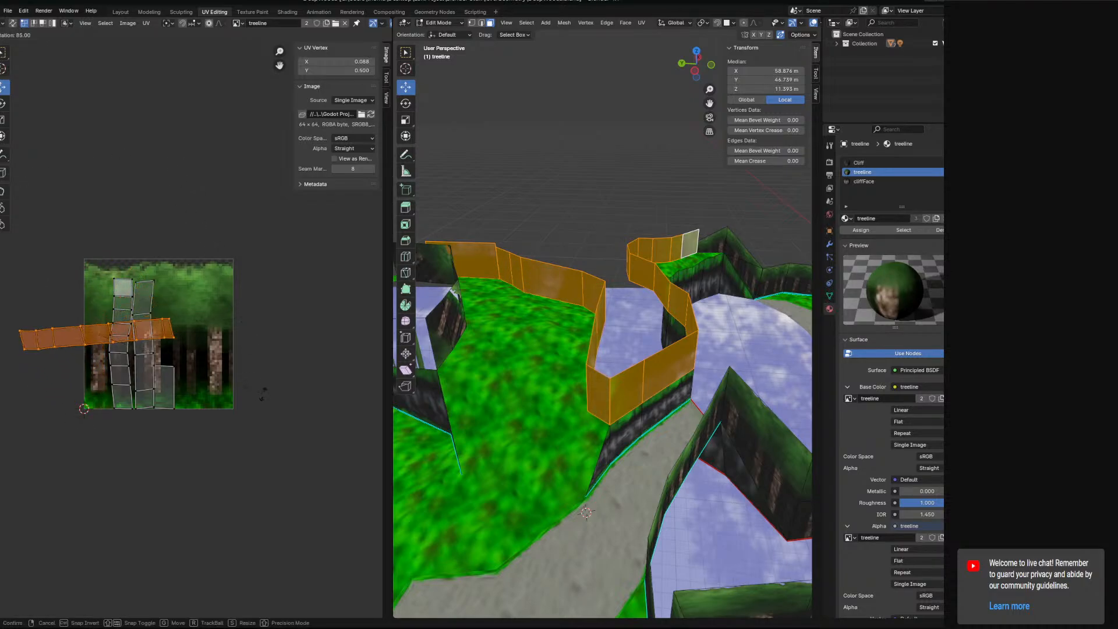
{"action": "key", "text": "Return"}
{"action": "key", "text": "s"}
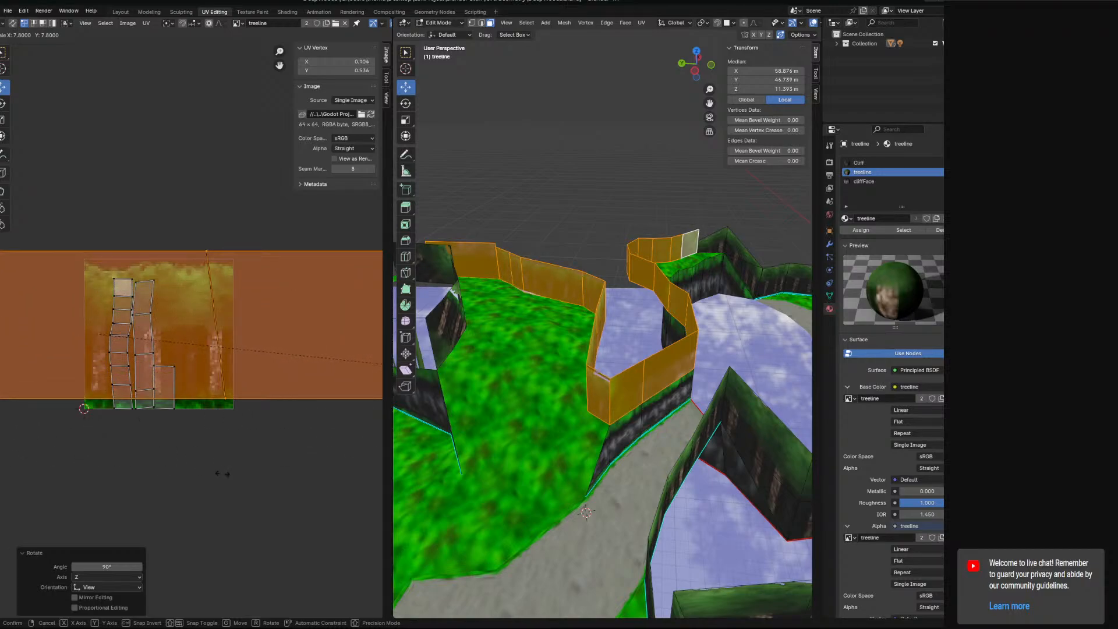
{"action": "left_click", "coordinate": [227, 501]}
{"action": "scroll", "coordinate": [170, 394], "scroll_direction": "down", "scroll_amount": 3}
{"action": "left_click_drag", "start_coordinate": [145, 296], "coordinate": [142, 298]}
{"action": "scroll", "coordinate": [181, 299], "scroll_direction": "up", "scroll_amount": 6}
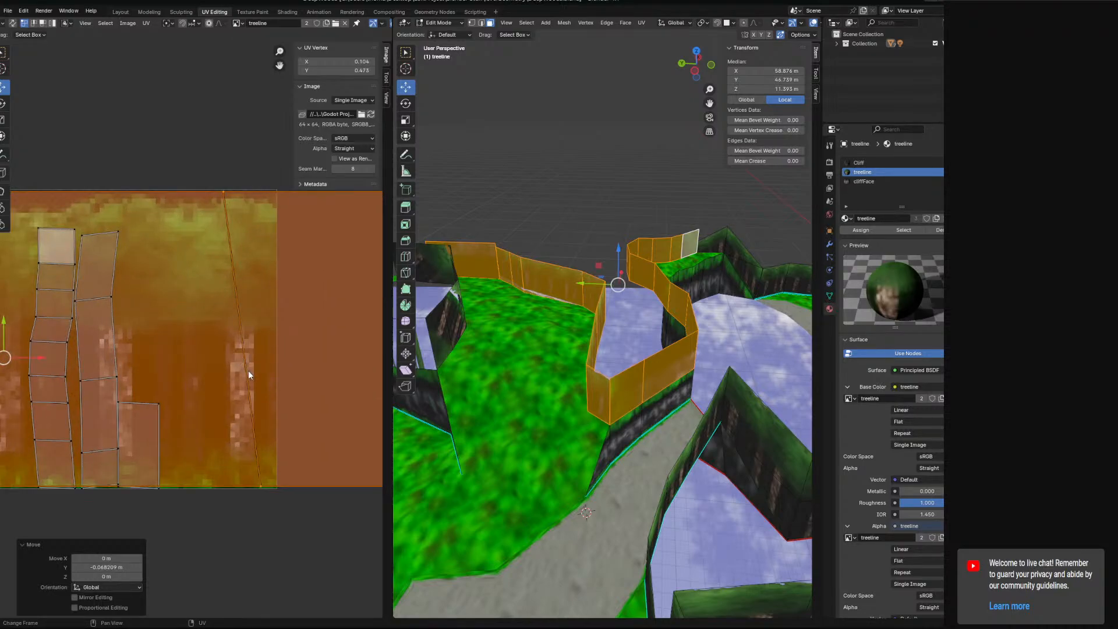
Raise the sagging lower vertices at the left end of the enlarged UV strip by about 0.14 along Y
{"action": "left_click", "coordinate": [51, 228]}
{"action": "middle_click_drag", "start_coordinate": [556, 344], "coordinate": [593, 330]}
{"action": "scroll", "coordinate": [143, 366], "scroll_direction": "down", "scroll_amount": 5}
{"action": "scroll", "coordinate": [143, 368], "scroll_direction": "down", "scroll_amount": 3}
{"action": "key", "text": "a"}
{"action": "left_click", "coordinate": [16, 369]}
{"action": "middle_click_drag", "start_coordinate": [16, 368], "coordinate": [233, 389]}
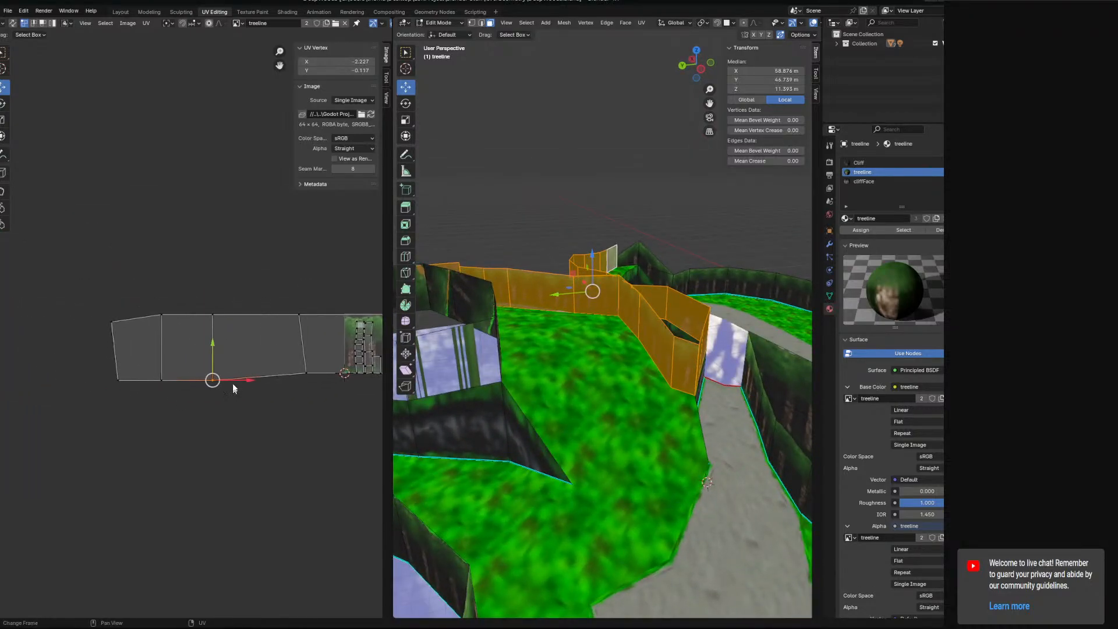
{"action": "left_click", "coordinate": [135, 381], "text": "ctrl"}
{"action": "key", "text": "g"}
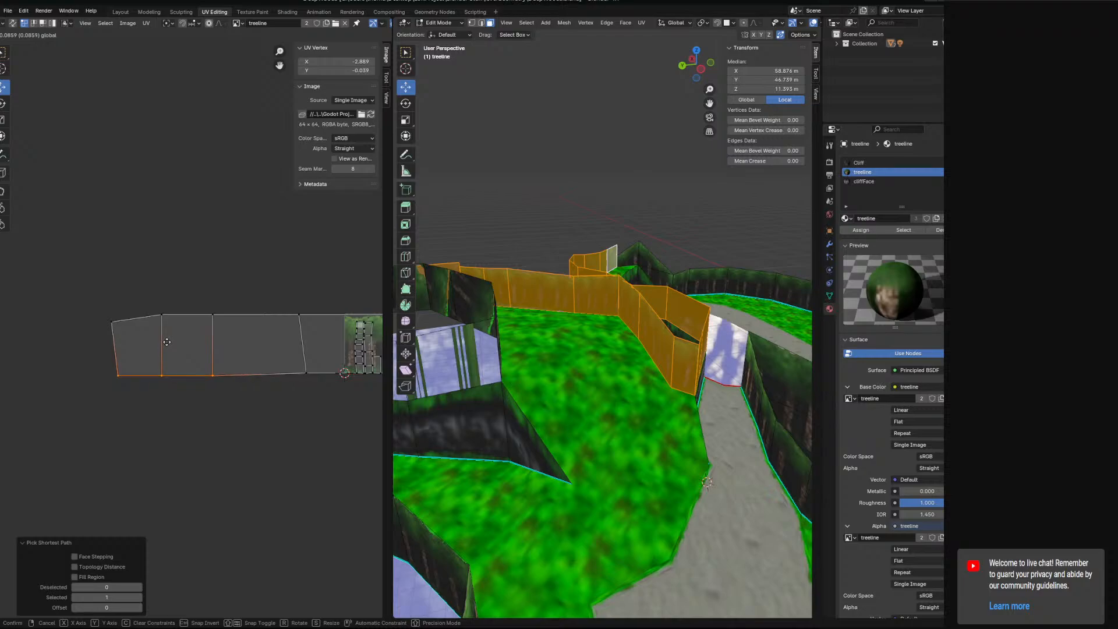
{"action": "left_click", "coordinate": [167, 339]}
{"action": "scroll", "coordinate": [199, 372], "scroll_direction": "up", "scroll_amount": 4}
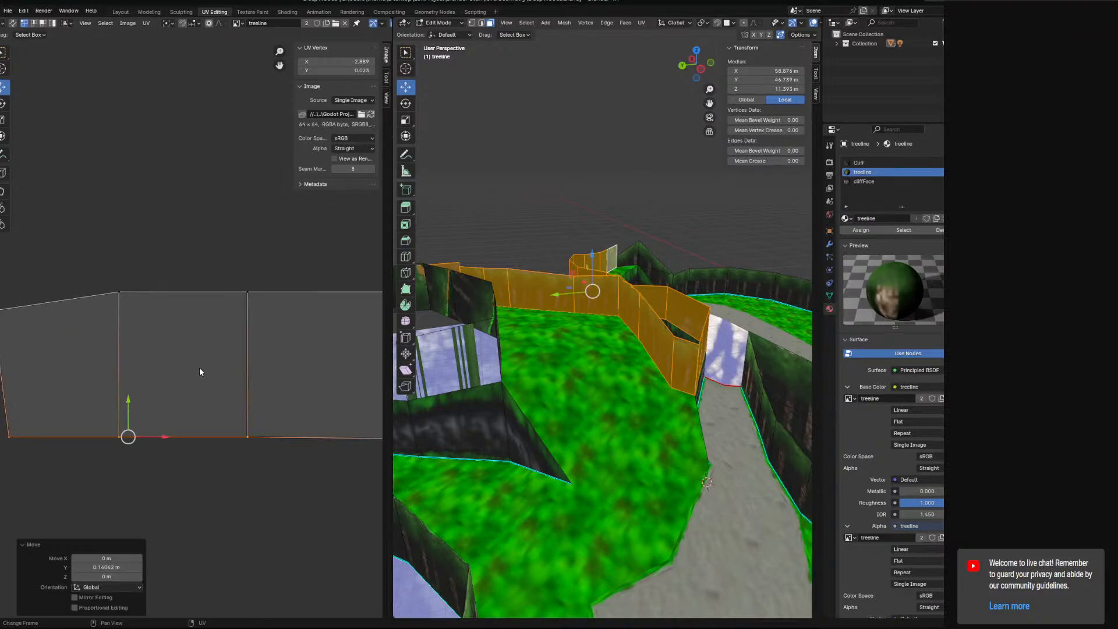
Flatten the entire lower edge of the enlarged UV strip by scaling its vertices to 0 along Y
{"action": "middle_click_drag", "start_coordinate": [71, 346], "coordinate": [97, 395]}
{"action": "left_click", "coordinate": [86, 312]}
{"action": "scroll", "coordinate": [189, 331], "scroll_direction": "down", "scroll_amount": 5}
{"action": "scroll", "coordinate": [241, 374], "scroll_direction": "down", "scroll_amount": 1}
{"action": "left_click", "coordinate": [319, 375]}
{"action": "left_click", "coordinate": [23, 375], "text": "ctrl"}
{"action": "key", "text": "s"}
{"action": "key", "text": "x"}
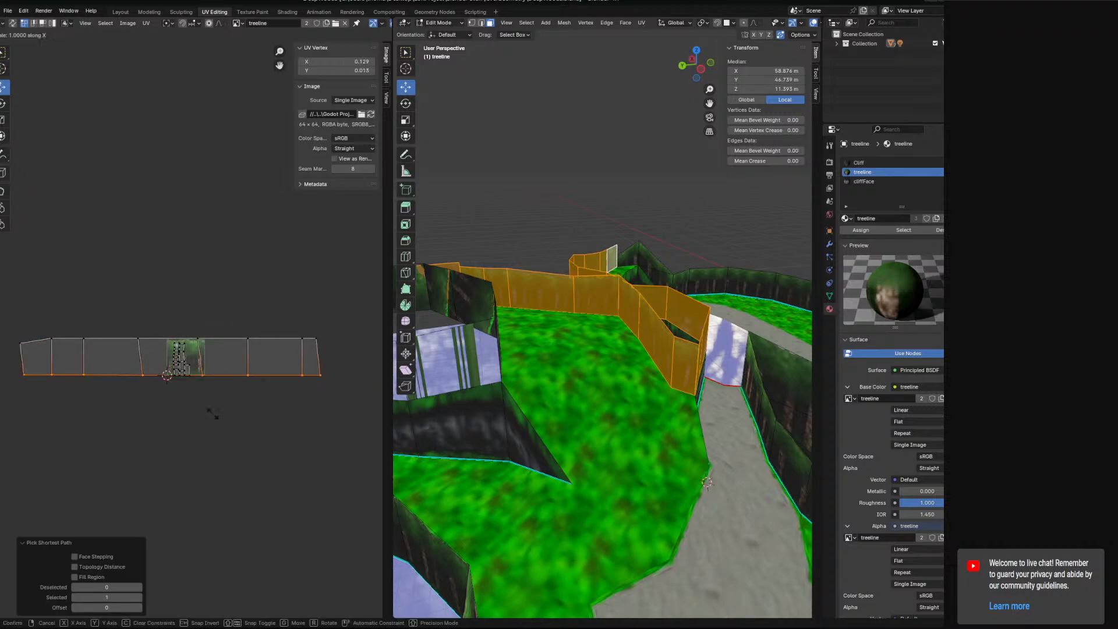
{"action": "key", "text": "y"}
{"action": "key", "text": "Return"}
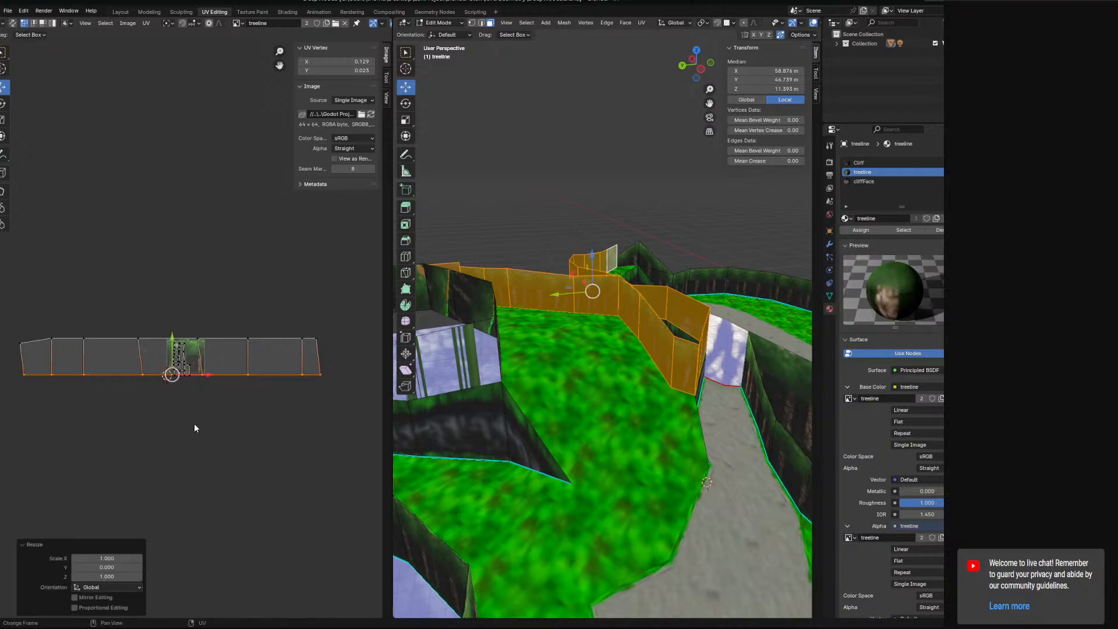
Flatten the entire upper edge of the same UV strip by scaling its vertices to 0 along Y
{"action": "left_click", "coordinate": [21, 342]}
{"action": "left_click", "coordinate": [316, 339], "text": "ctrl"}
{"action": "key", "text": "s"}
{"action": "key", "text": "y"}
{"action": "key", "text": "0"}
{"action": "key", "text": "Return"}
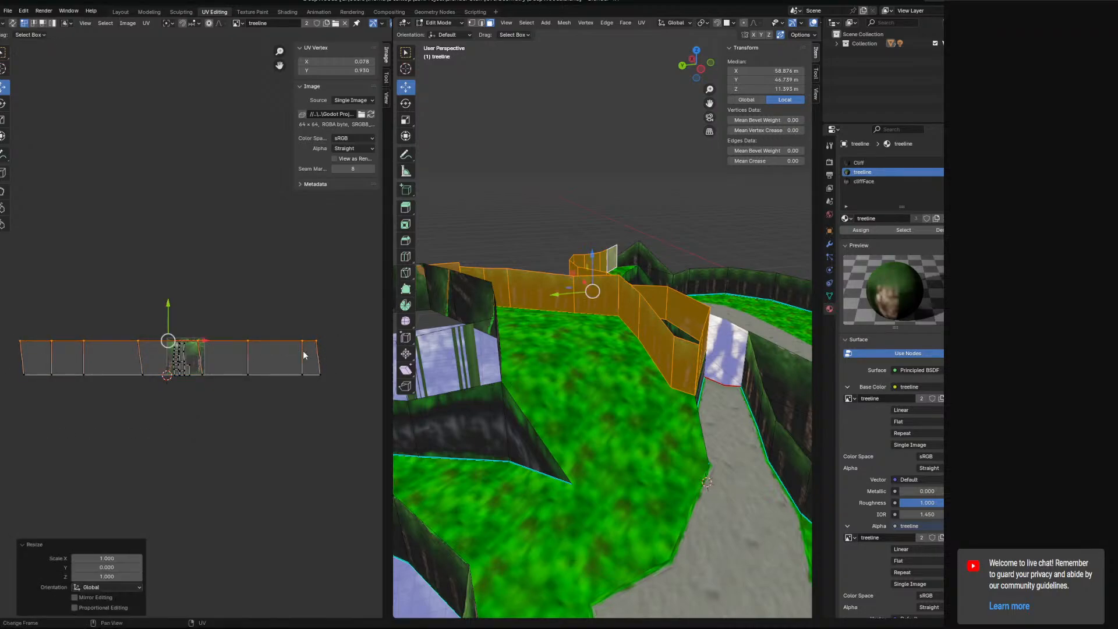
Move the strip's upper edge to the top border of the texture and its lower edge to the bottom border
{"action": "scroll", "coordinate": [185, 381], "scroll_direction": "up", "scroll_amount": 5}
{"action": "middle_click_drag", "start_coordinate": [14, 464], "coordinate": [165, 377]}
{"action": "left_click_drag", "start_coordinate": [121, 322], "coordinate": [122, 297]}
{"action": "scroll", "coordinate": [223, 552], "scroll_direction": "down", "scroll_amount": 8}
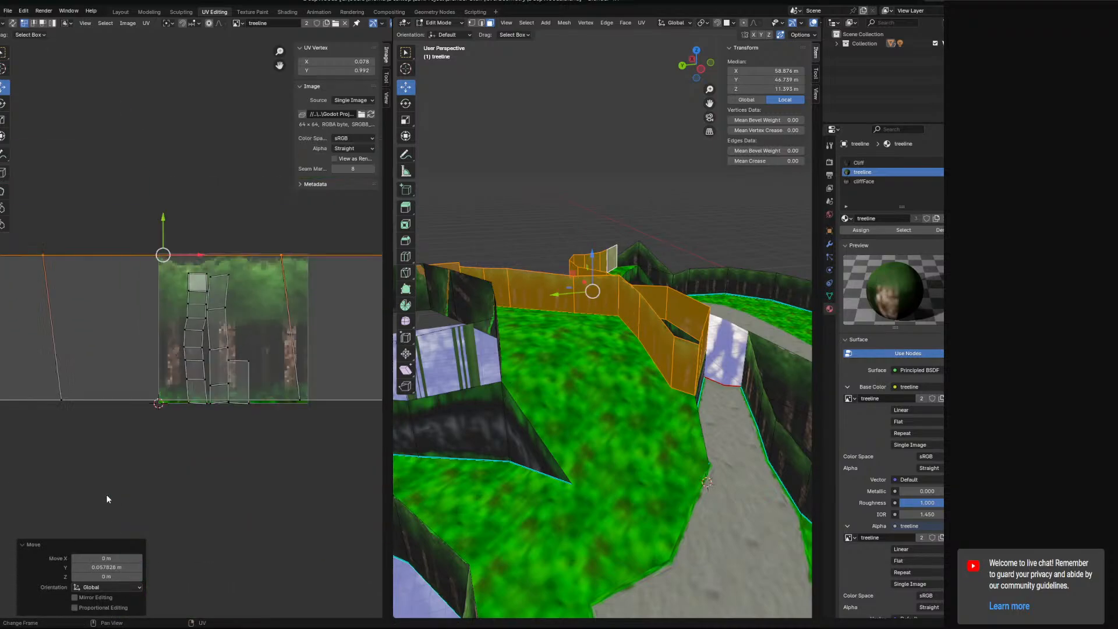
{"action": "left_click", "coordinate": [37, 346]}
{"action": "left_click", "coordinate": [335, 347], "text": "ctrl"}
{"action": "scroll", "coordinate": [149, 382], "scroll_direction": "up", "scroll_amount": 9}
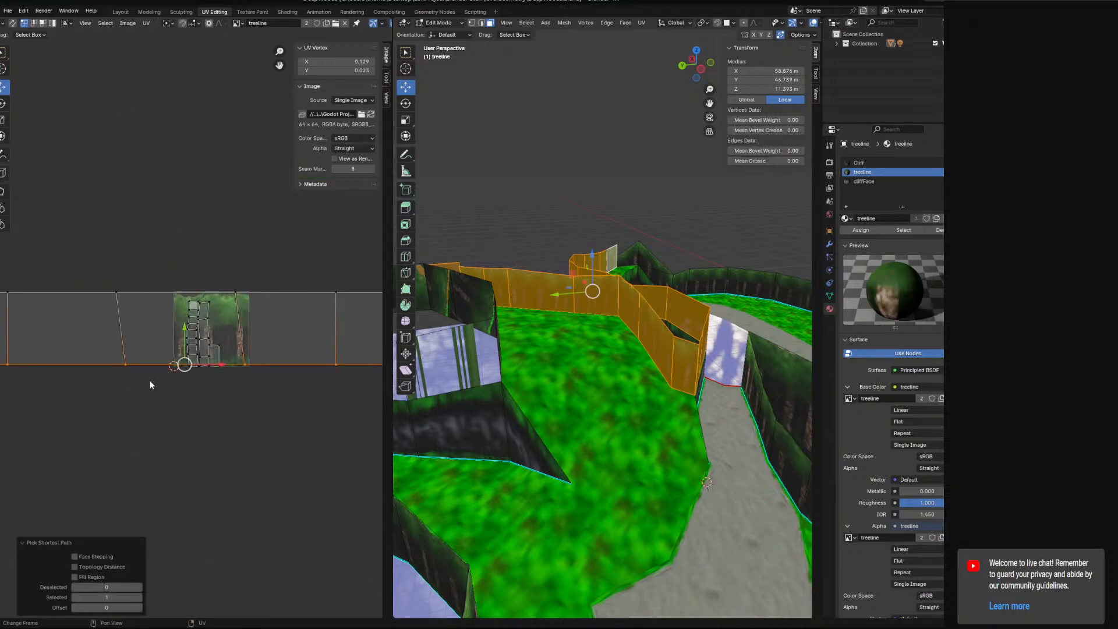
{"action": "left_click_drag", "start_coordinate": [169, 441], "coordinate": [169, 445]}
{"action": "scroll", "coordinate": [95, 437], "scroll_direction": "down", "scroll_amount": 5}
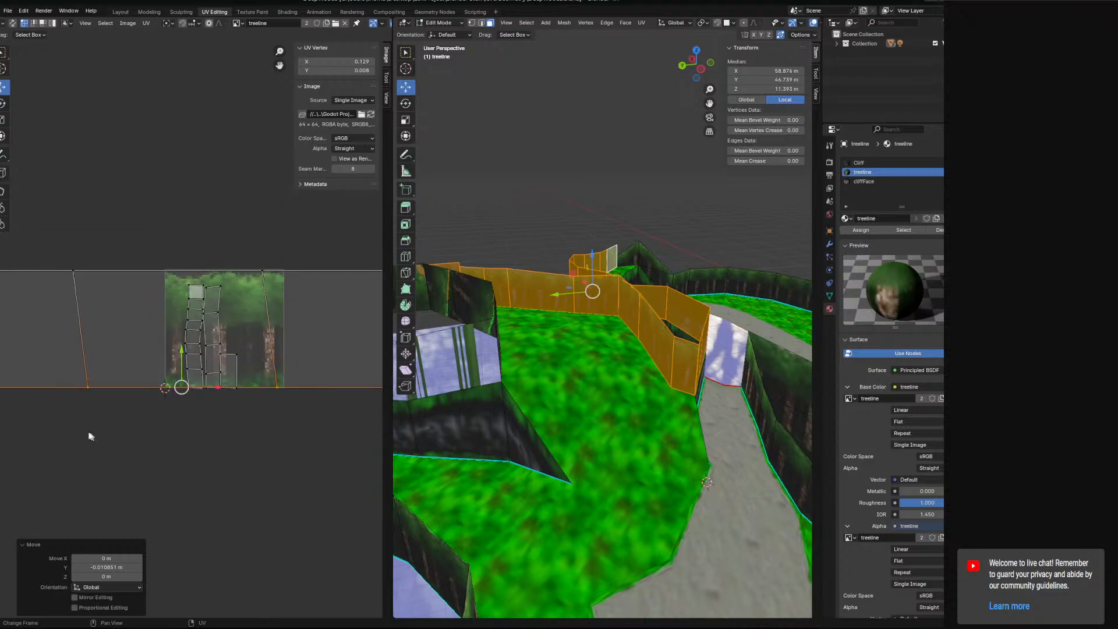
Straighten the slanted seam beside the texture's left border by moving its lower vertex about -0.13 along X
{"action": "middle_click_drag", "start_coordinate": [95, 437], "coordinate": [165, 439]}
{"action": "left_click", "coordinate": [173, 386]}
{"action": "left_click_drag", "start_coordinate": [195, 391], "coordinate": [174, 398]}
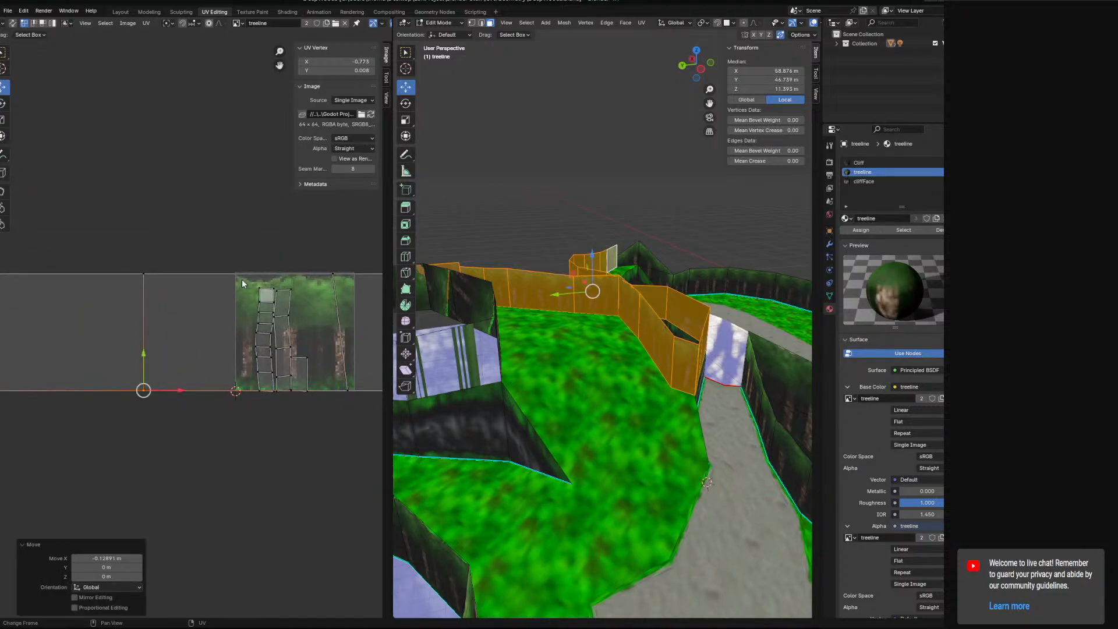
Select the whole second UV strip by growing the selection from its uppermost vertex
{"action": "middle_click_drag", "start_coordinate": [677, 350], "coordinate": [641, 251]}
{"action": "left_click", "coordinate": [258, 289]}
{"action": "key", "text": "ctrl+KP_Add"}
{"action": "key", "text": "ctrl+KP_Add"}
{"action": "key", "text": "ctrl+KP_Add"}
{"action": "key", "text": "ctrl+KP_Add"}
{"action": "key", "text": "ctrl+KP_Add"}
{"action": "key", "text": "ctrl+KP_Add"}
{"action": "key", "text": "ctrl+KP_Add"}
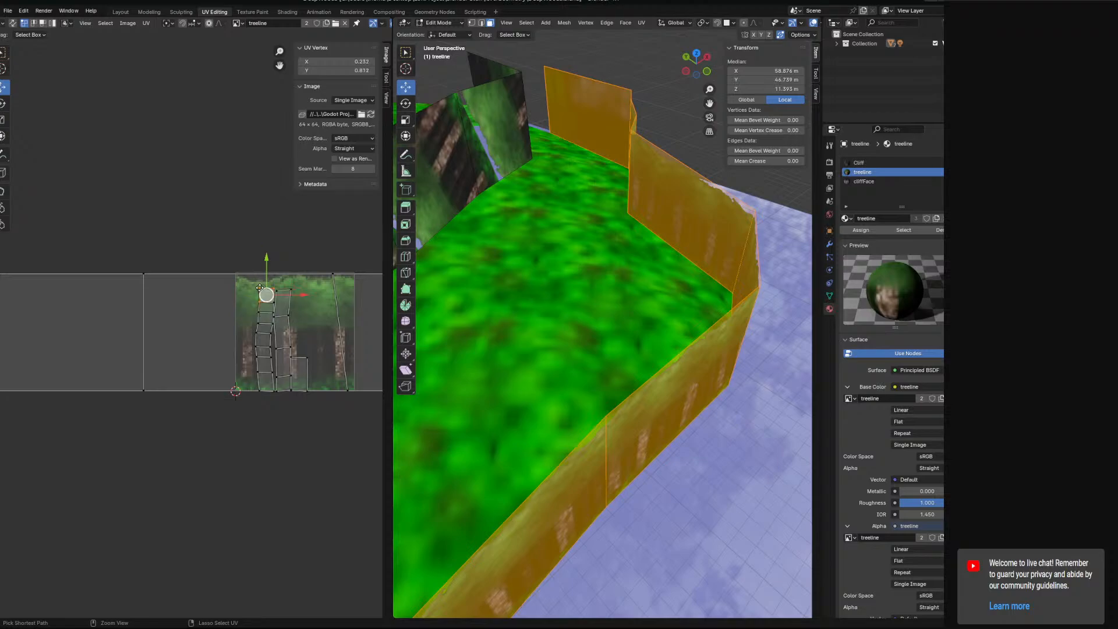
{"action": "key", "text": "ctrl+KP_Add"}
{"action": "key", "text": "ctrl+KP_Add"}
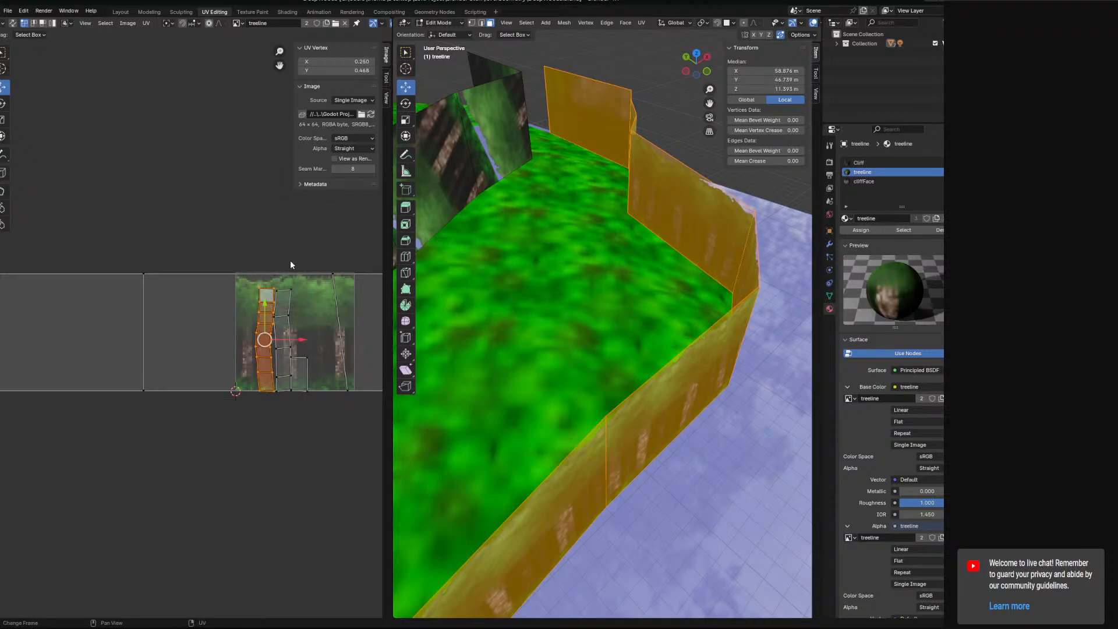
Straighten the left side of the second UV strip by scaling its vertices to 0 along X
{"action": "left_click", "coordinate": [259, 388], "text": "ctrl"}
{"action": "key", "text": "s"}
{"action": "key", "text": "x"}
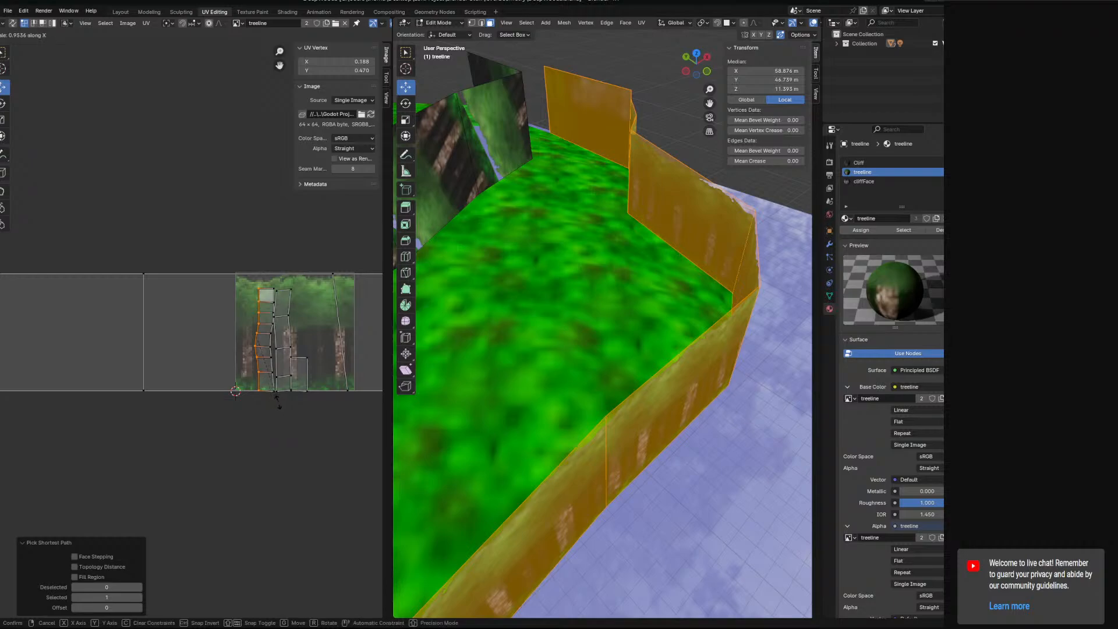
{"action": "key", "text": "0"}
{"action": "key", "text": "Return"}
Straighten the right side of the second UV strip by scaling its vertices to 0 along X
{"action": "left_click", "coordinate": [270, 281]}
{"action": "left_click", "coordinate": [268, 393], "text": "ctrl"}
{"action": "key", "text": "s"}
{"action": "key", "text": "x"}
{"action": "key", "text": "0"}
{"action": "key", "text": "Return"}
Select the whole second UV strip and rotate it 90° to lie horizontally
{"action": "left_click", "coordinate": [247, 395], "text": "ctrl"}
{"action": "left_click", "coordinate": [258, 290], "text": "ctrl"}
{"action": "key", "text": "r"}
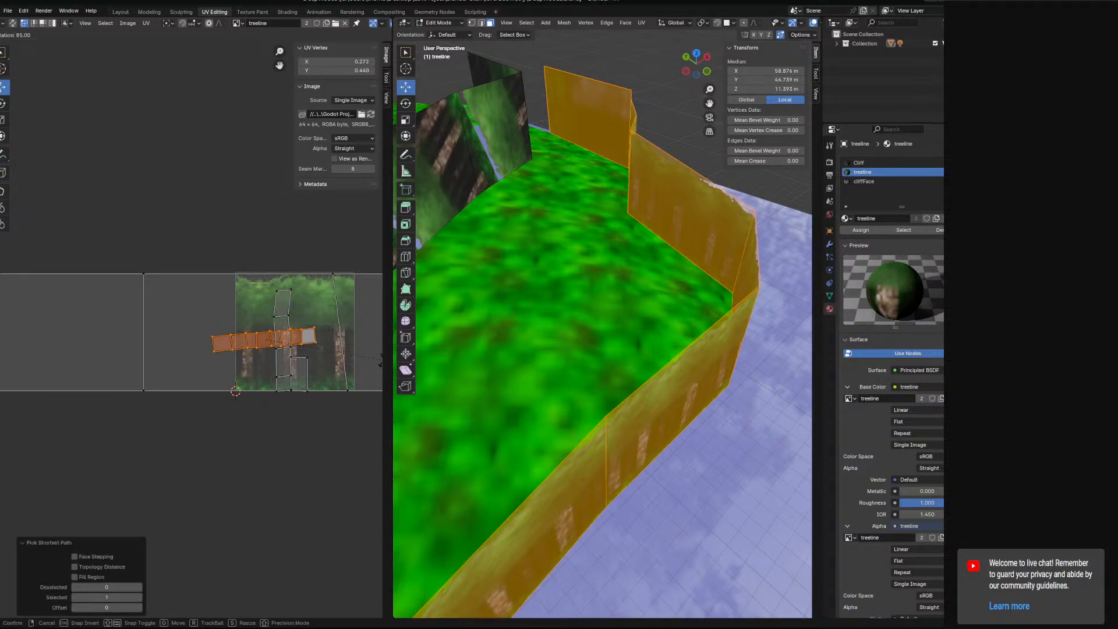
{"action": "key", "text": "Return"}
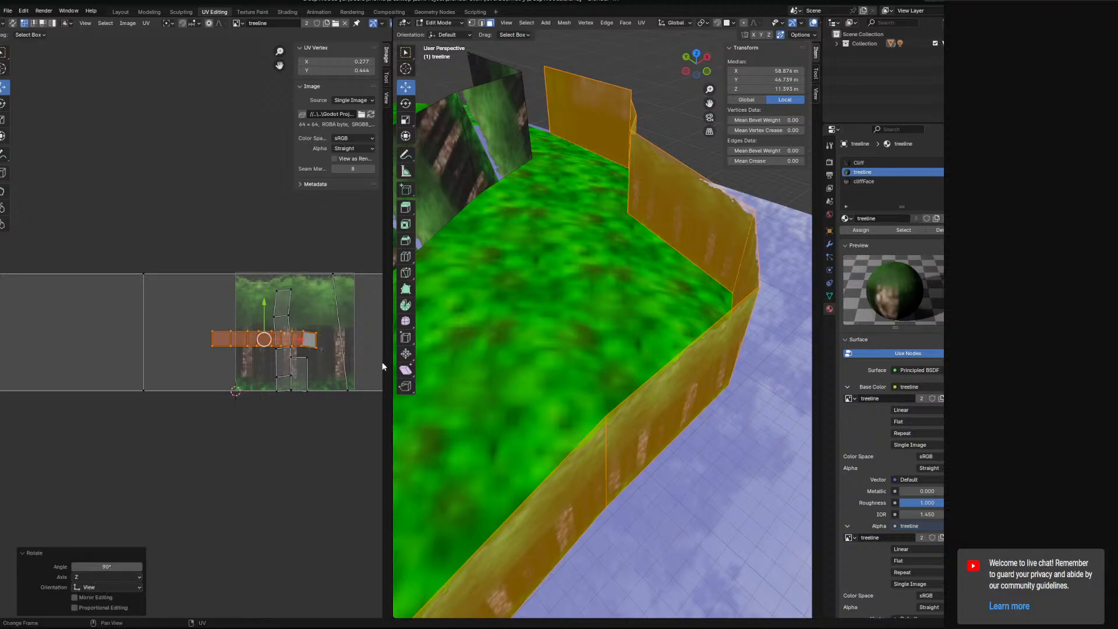
Select all linked vertices of the rotated second strip and scale it up to slightly more than the texture's height
{"action": "left_click", "coordinate": [309, 329]}
{"action": "left_click", "coordinate": [320, 338]}
{"action": "left_click_drag", "start_coordinate": [315, 317], "coordinate": [315, 308]}
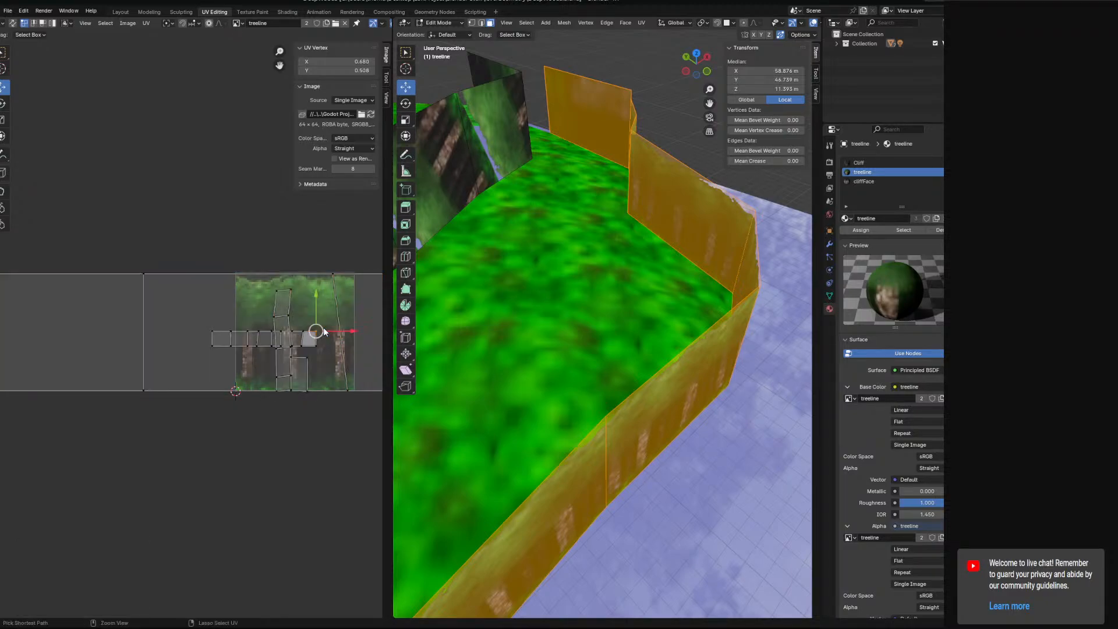
{"action": "key", "text": "l"}
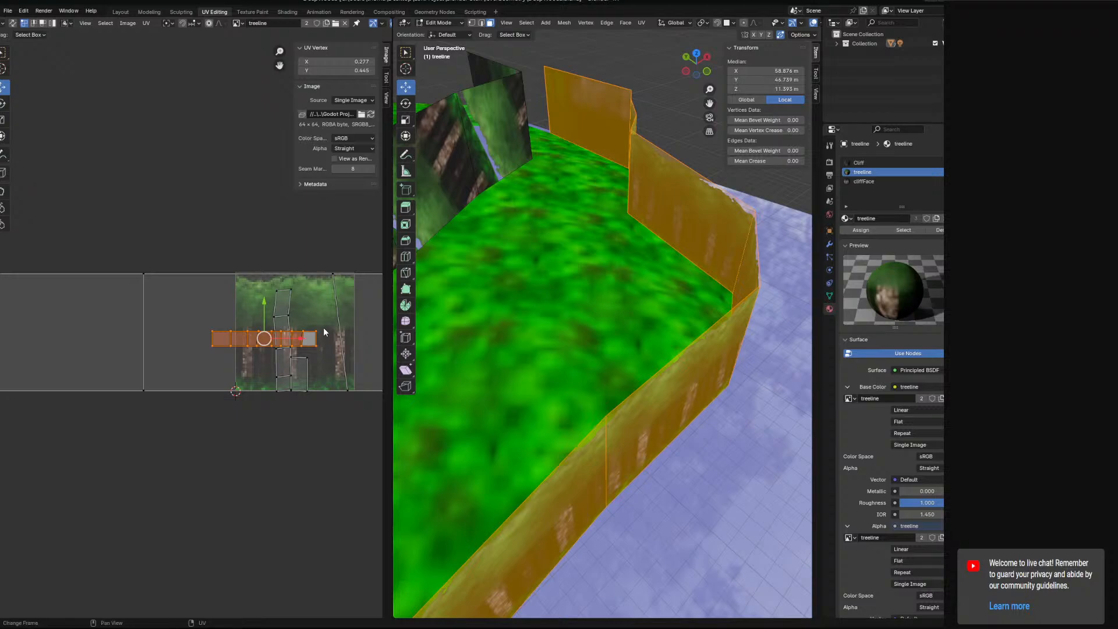
{"action": "key", "text": "g"}
{"action": "right_click", "coordinate": [541, 330]}
{"action": "key", "text": "s"}
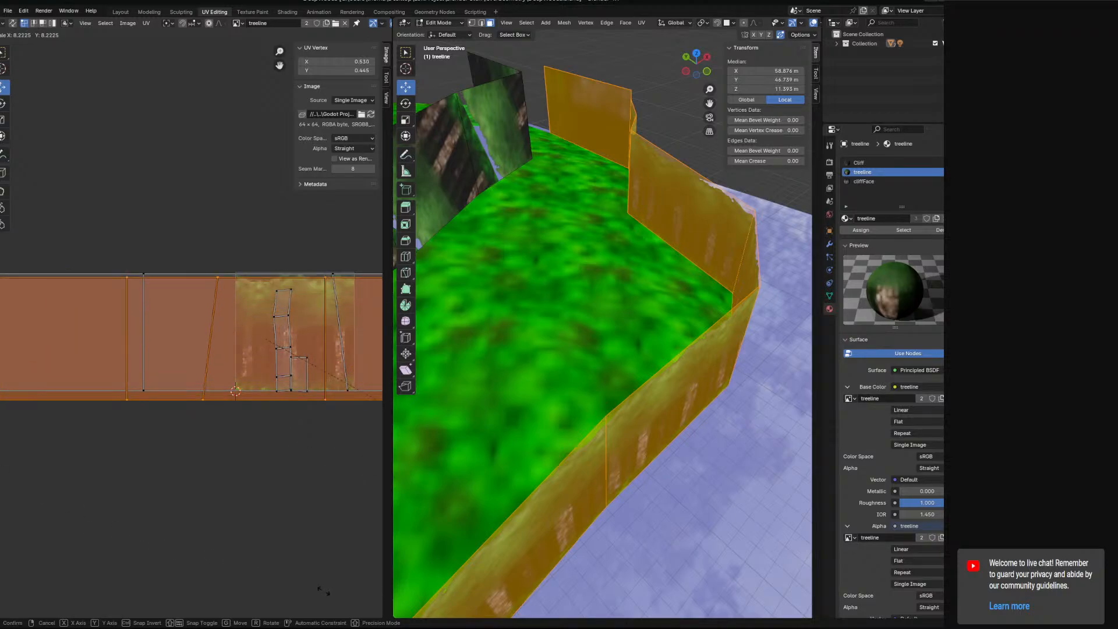
{"action": "left_click", "coordinate": [348, 602]}
Move the second strip's lower edge up to the texture's bottom border and straighten the slanted seam beside the texture
{"action": "scroll", "coordinate": [150, 407], "scroll_direction": "down", "scroll_amount": 7}
{"action": "left_click", "coordinate": [117, 341]}
{"action": "left_click", "coordinate": [300, 346], "text": "ctrl"}
{"action": "scroll", "coordinate": [212, 357], "scroll_direction": "up", "scroll_amount": 6}
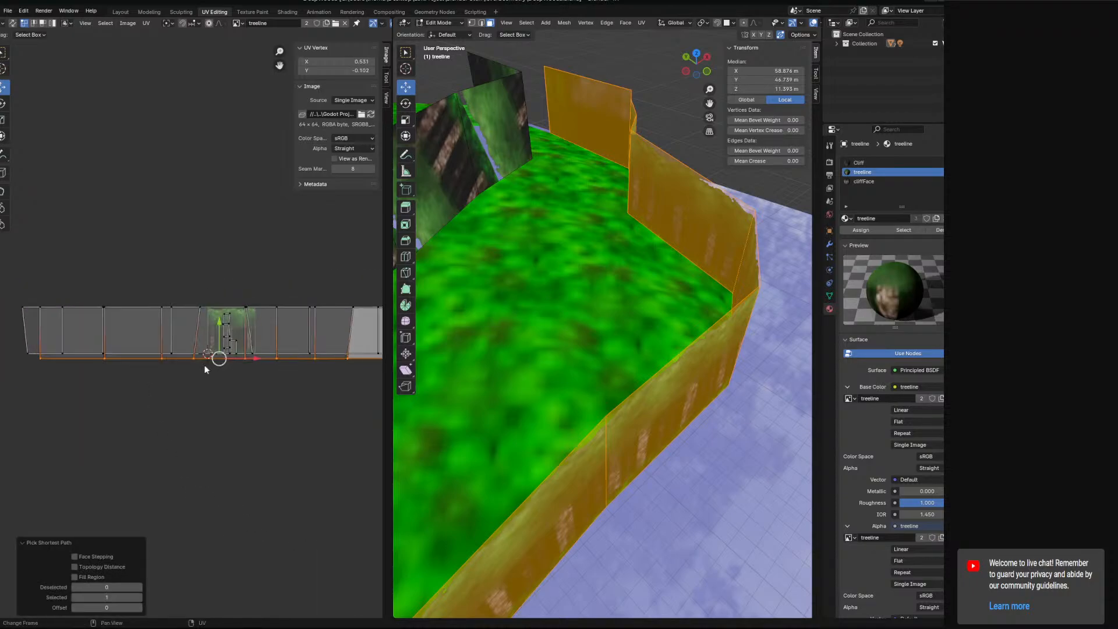
{"action": "key", "text": "g"}
{"action": "left_click", "coordinate": [310, 391]}
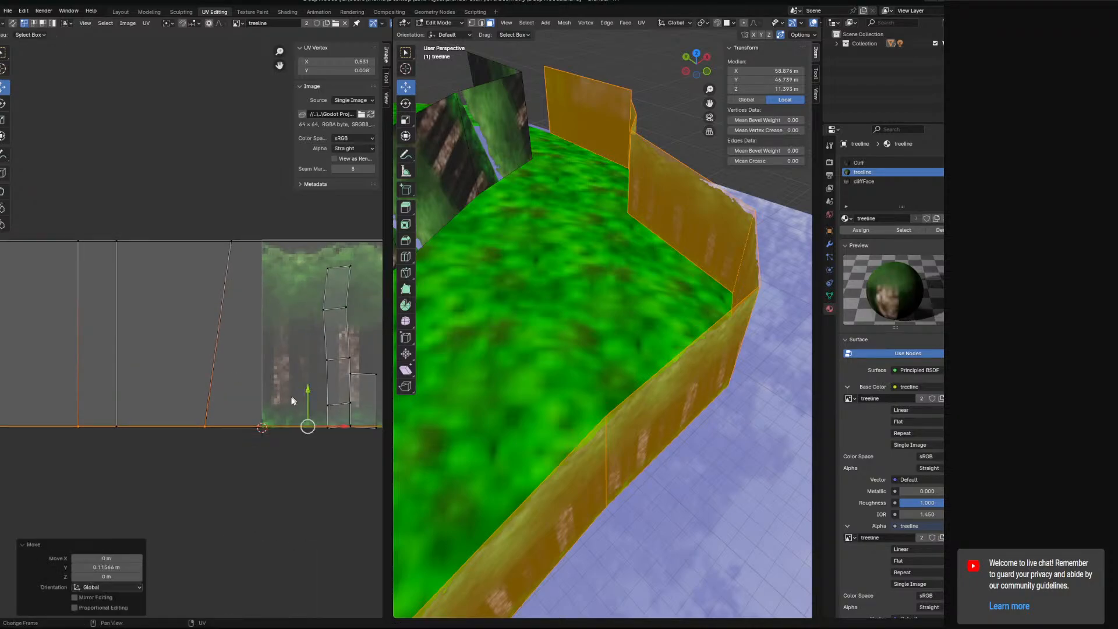
{"action": "left_click", "coordinate": [205, 421]}
{"action": "left_click_drag", "start_coordinate": [234, 424], "coordinate": [261, 422]}
Select the whole third UV strip and move it left along X, away from the small remaining UV face
{"action": "left_click", "coordinate": [335, 285]}
{"action": "left_click", "coordinate": [328, 426], "text": "ctrl"}
{"action": "left_click", "coordinate": [350, 267]}
{"action": "left_click", "coordinate": [329, 426], "text": "ctrl"}
{"action": "left_click", "coordinate": [328, 287], "text": "shift"}
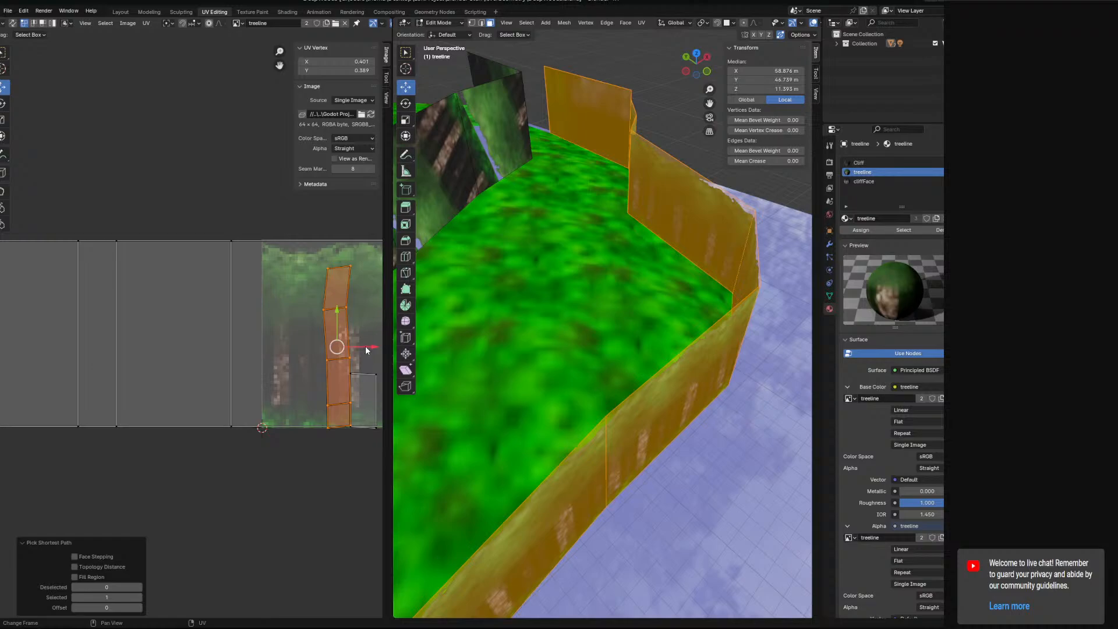
{"action": "left_click_drag", "start_coordinate": [365, 345], "coordinate": [316, 347]}
{"action": "scroll", "coordinate": [277, 336], "scroll_direction": "down", "scroll_amount": 1}
Straighten both long sides of the third UV strip by flattening each side's vertices along X
{"action": "left_click", "coordinate": [261, 280]}
{"action": "left_click", "coordinate": [257, 408], "text": "ctrl"}
{"action": "key", "text": "s"}
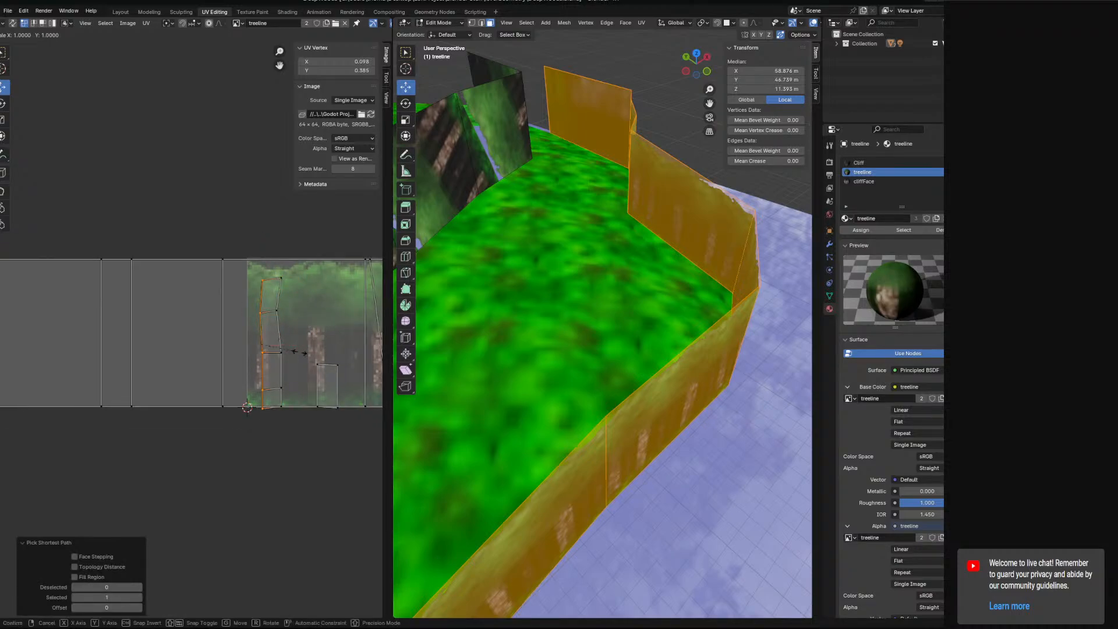
{"action": "key", "text": "y"}
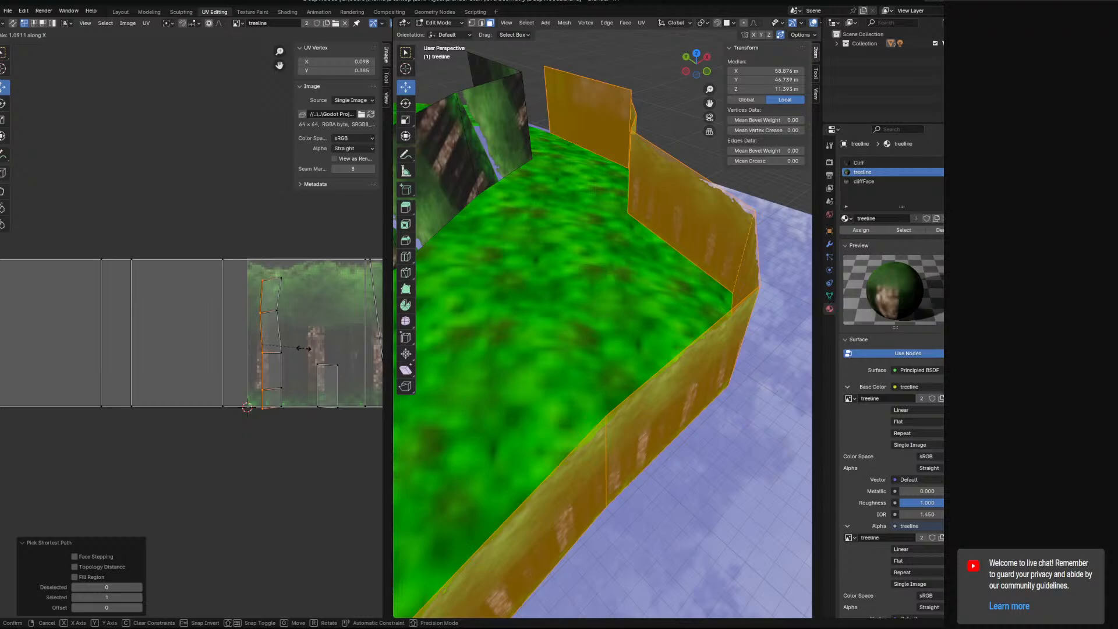
{"action": "key", "text": "Return"}
{"action": "key", "text": "s"}
{"action": "key", "text": "x"}
{"action": "key", "text": "Return"}
{"action": "left_click_drag", "start_coordinate": [264, 314], "coordinate": [280, 328]}
{"action": "left_click", "coordinate": [279, 352]}
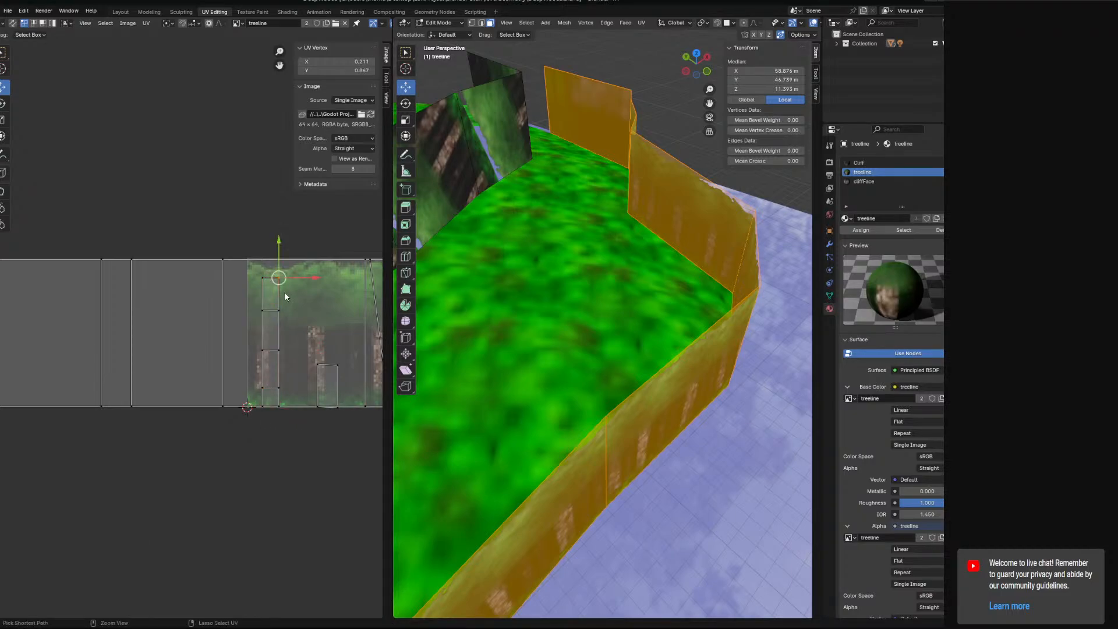
Select the whole third UV strip, move it up about 0.07 and rotate it 90°
{"action": "key", "text": "ctrl+l"}
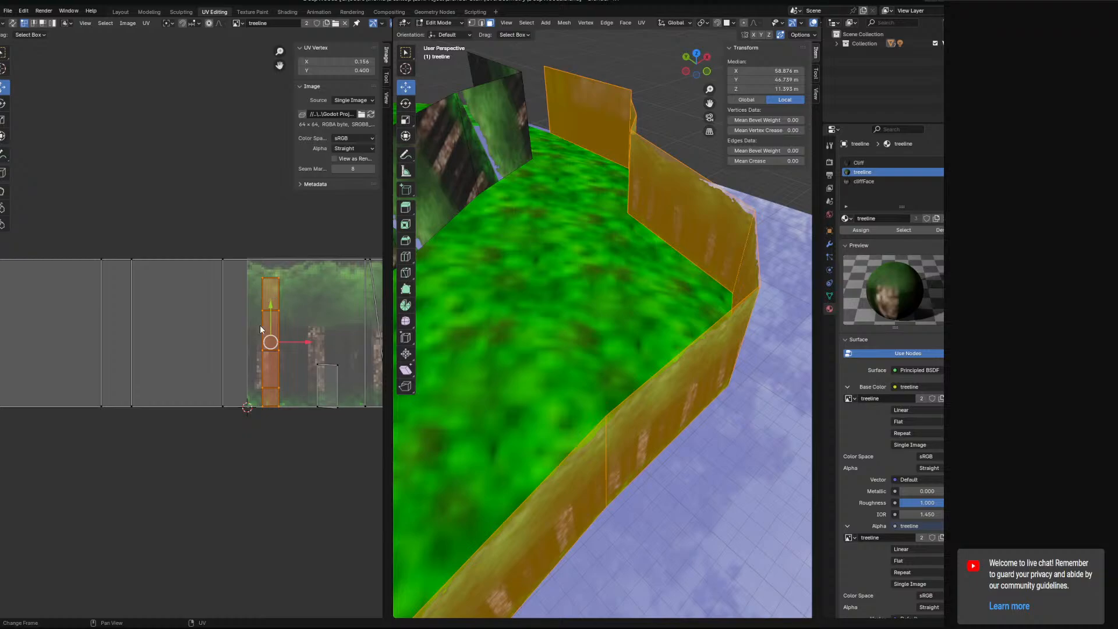
{"action": "left_click_drag", "start_coordinate": [272, 309], "coordinate": [271, 290]}
{"action": "key", "text": "s"}
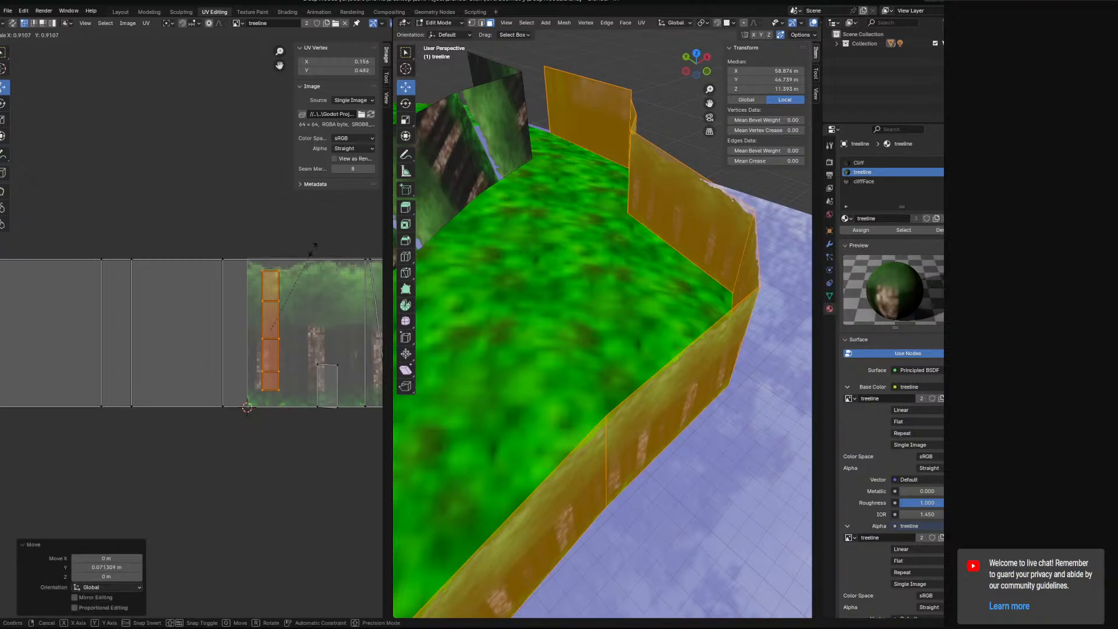
{"action": "key", "text": "Escape"}
{"action": "key", "text": "r"}
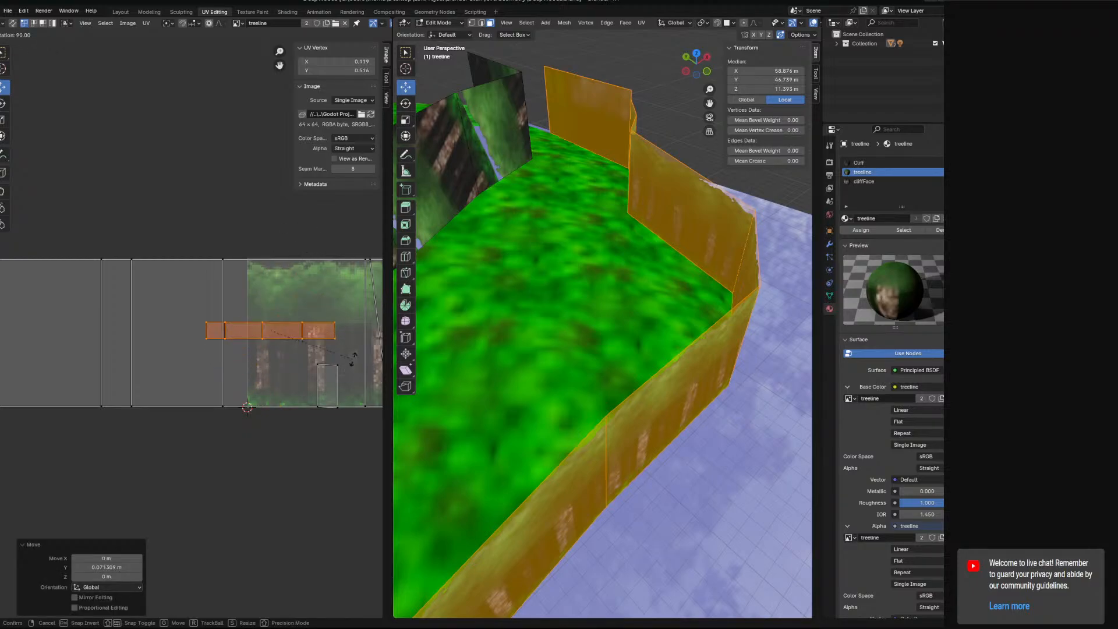
{"action": "left_click", "coordinate": [352, 362]}
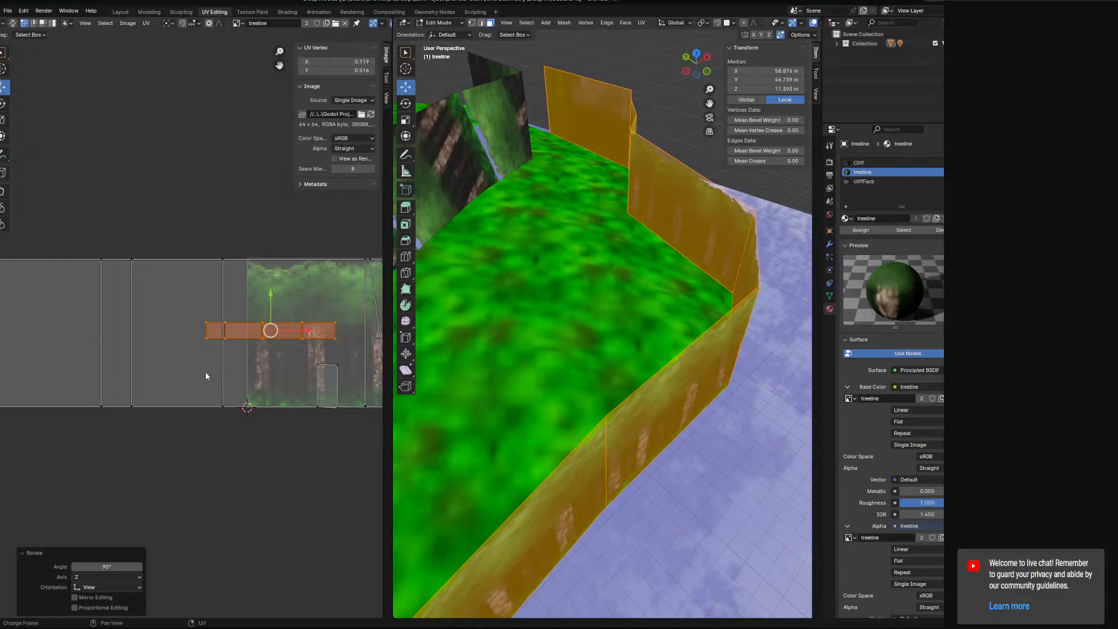
Scale the third UV strip up by 8.9 and move it about -0.012 along Y to fit the texture's height
{"action": "scroll", "coordinate": [205, 373], "scroll_direction": "down", "scroll_amount": 5}
{"action": "key", "text": "s"}
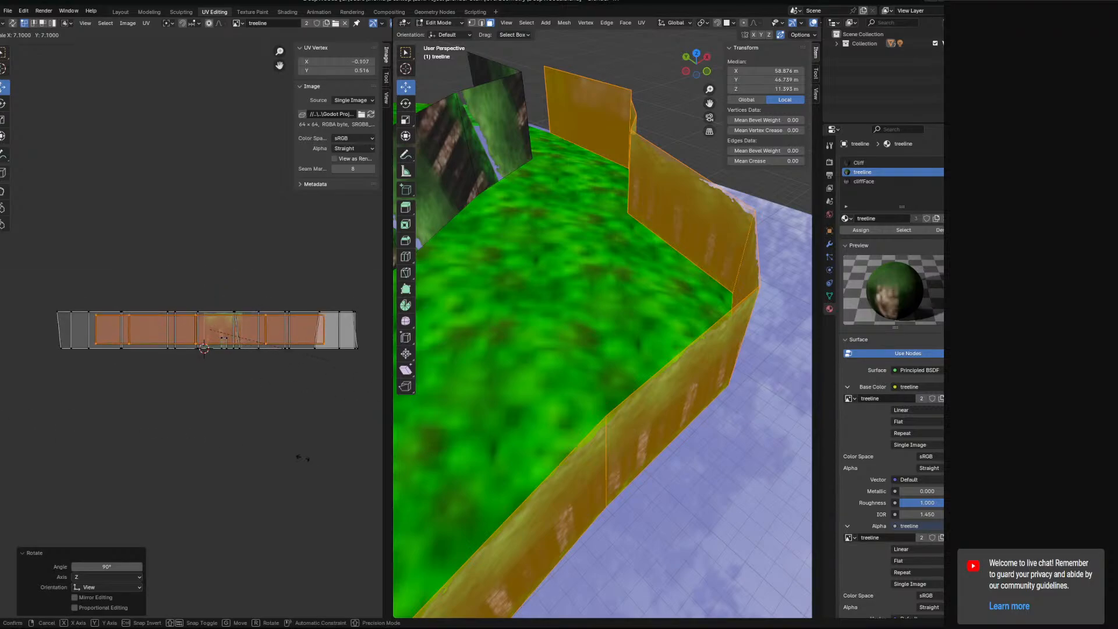
{"action": "left_click", "coordinate": [106, 508]}
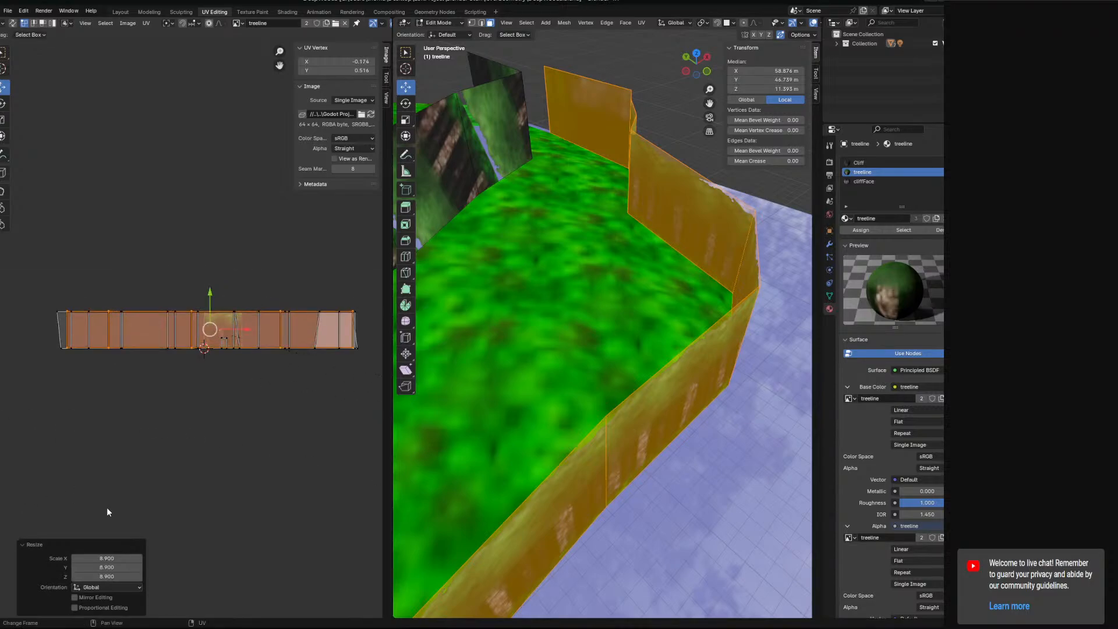
{"action": "scroll", "coordinate": [329, 401], "scroll_direction": "up", "scroll_amount": 5}
{"action": "left_click_drag", "start_coordinate": [271, 293], "coordinate": [271, 295]}
Select the small remaining UV face and move it up about 0.27 along Y, clear of the long strips' lower edge
{"action": "middle_click_drag", "start_coordinate": [271, 370], "coordinate": [170, 376]}
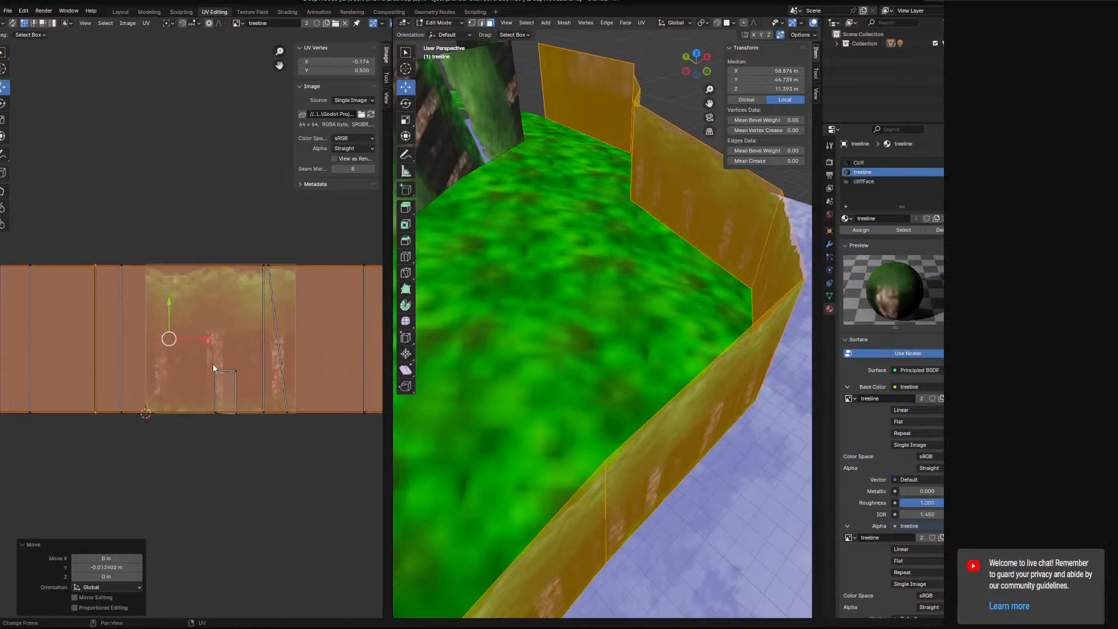
{"action": "left_click", "coordinate": [214, 368]}
{"action": "key", "text": "ctrl+l"}
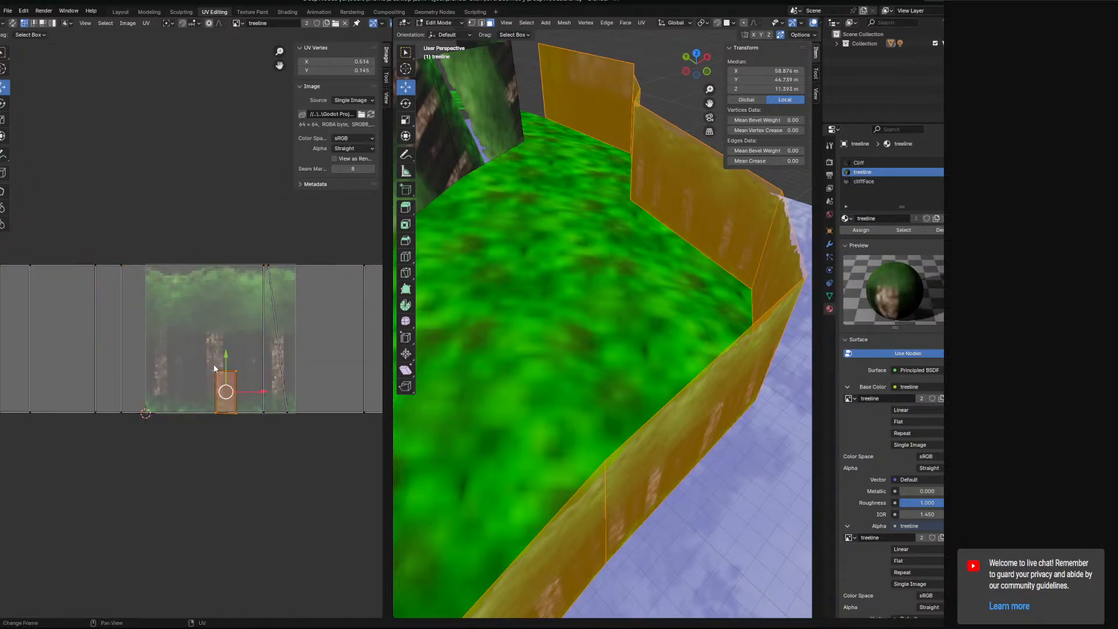
{"action": "left_click_drag", "start_coordinate": [225, 357], "coordinate": [224, 316]}
{"action": "left_click", "coordinate": [235, 374]}
{"action": "key", "text": "a"}
{"action": "left_click", "coordinate": [233, 330]}
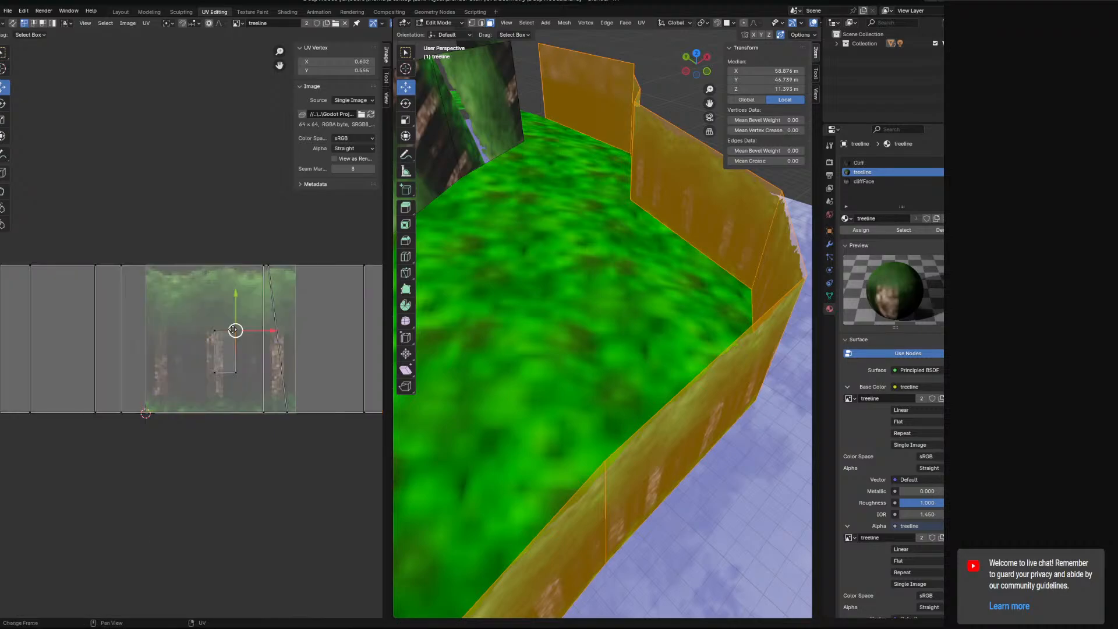
Rotate the whole small UV face 90° and scale it up to roughly the texture's height
{"action": "key", "text": "ctrl+l"}
{"action": "key", "text": "r"}
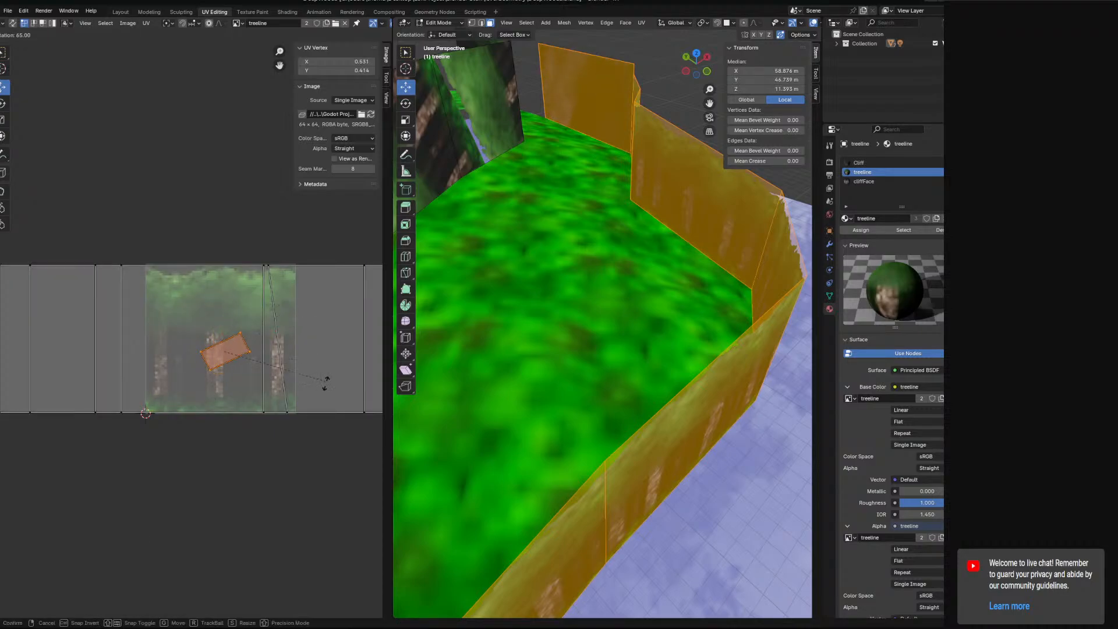
{"action": "left_click", "coordinate": [301, 410]}
{"action": "key", "text": "s"}
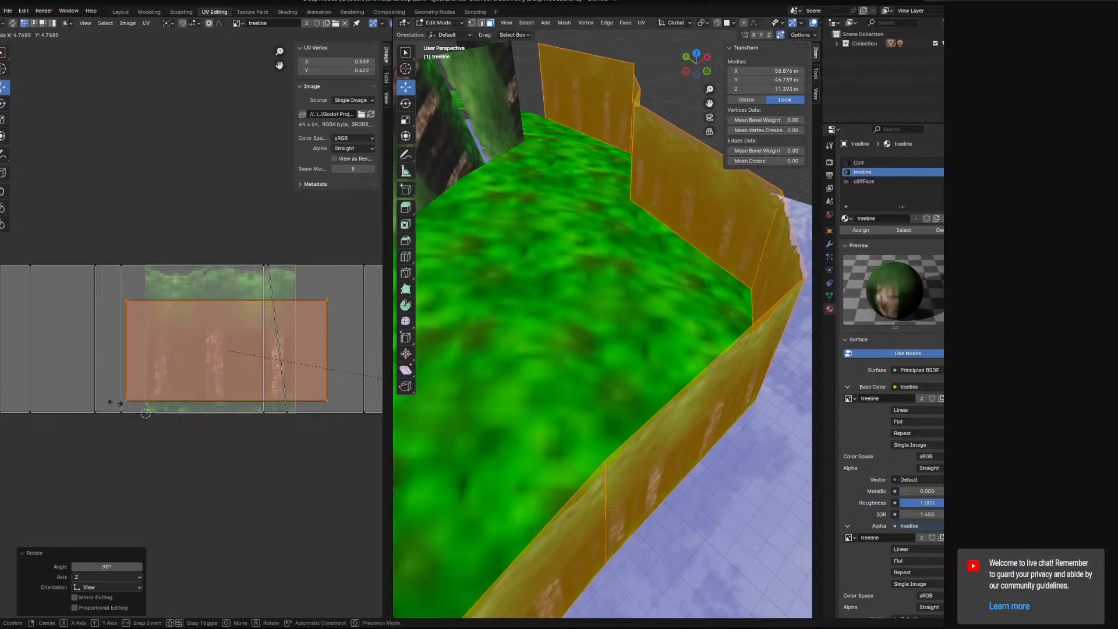
{"action": "left_click", "coordinate": [233, 367]}
Align the scaled UV face with the texture's top, and move its bottom vertices about 0.06 along Y onto the texture's lower edge
{"action": "left_click_drag", "start_coordinate": [225, 324], "coordinate": [225, 316]}
{"action": "left_click", "coordinate": [72, 422]}
{"action": "middle_click_drag", "start_coordinate": [378, 432], "coordinate": [302, 429]}
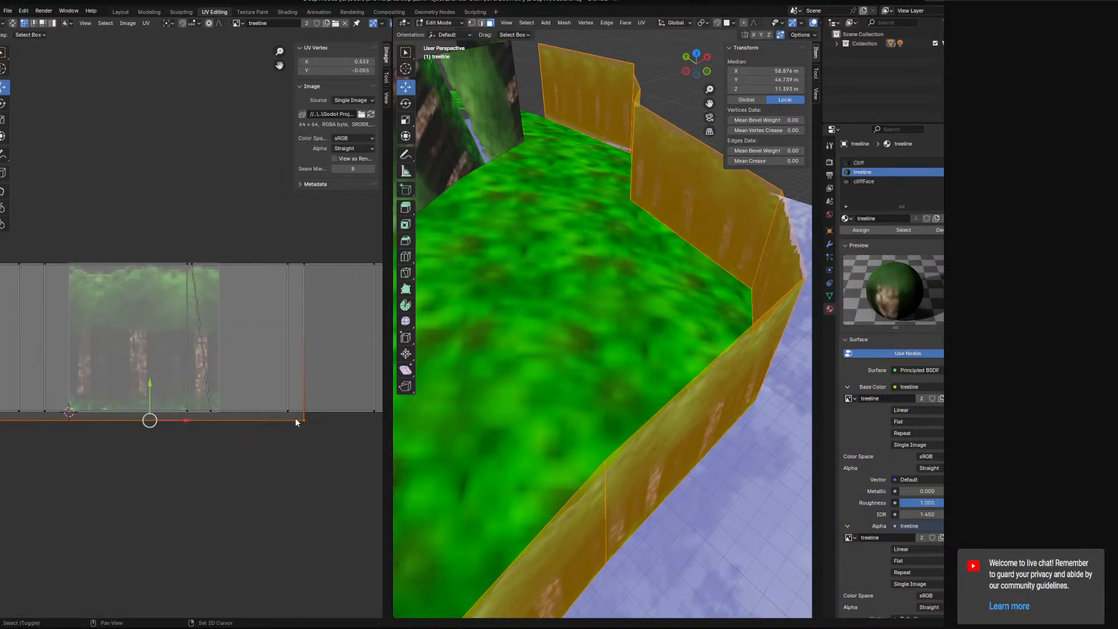
{"action": "left_click_drag", "start_coordinate": [158, 384], "coordinate": [106, 372]}
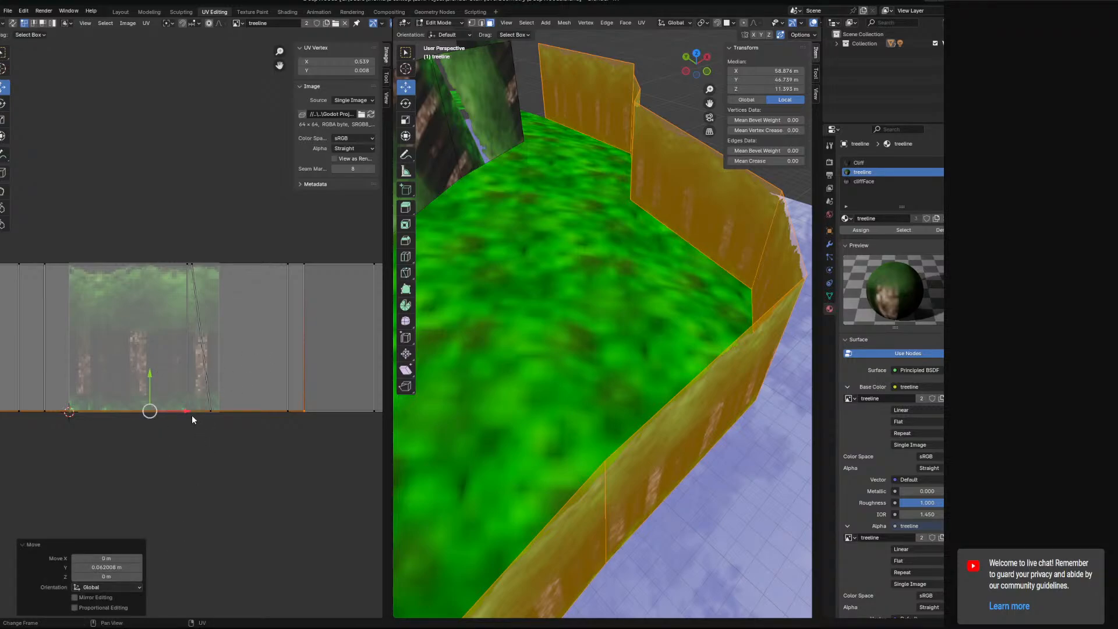
Move the bottom vertex of the slanted UV edge inside the texture area about -0.124 along X to make the edge vertical
{"action": "left_click", "coordinate": [210, 411]}
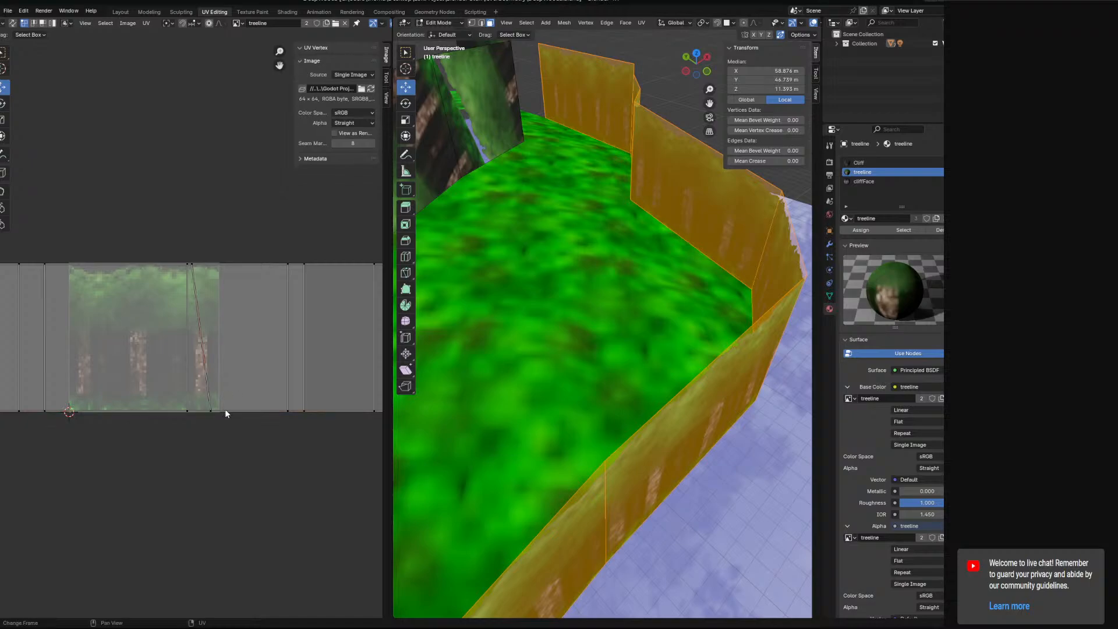
{"action": "left_click_drag", "start_coordinate": [236, 410], "coordinate": [219, 411]}
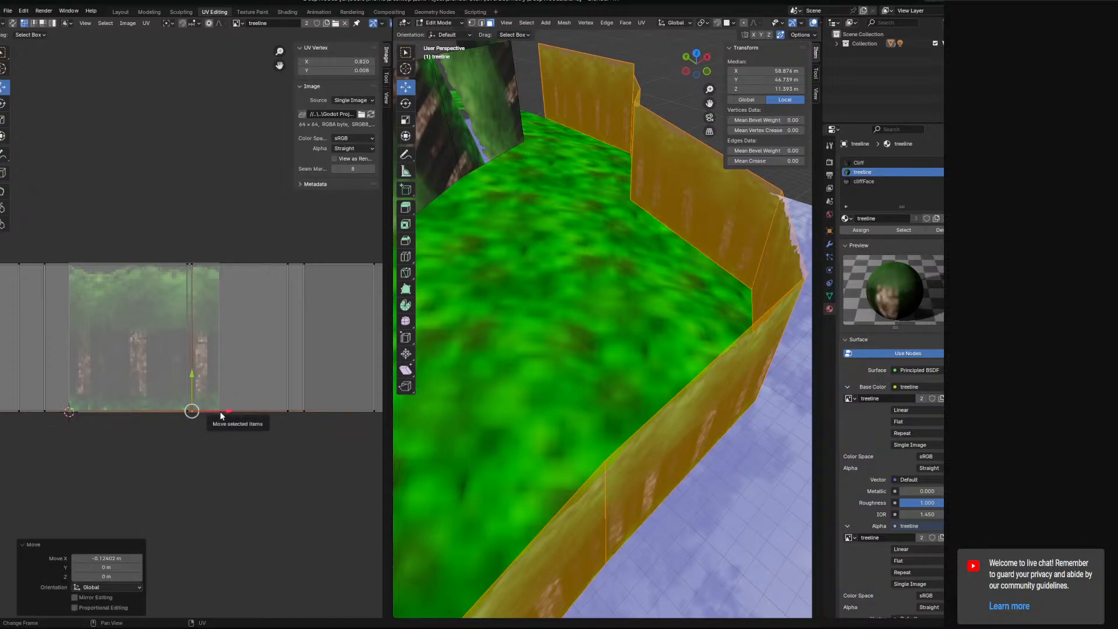
{"action": "scroll", "coordinate": [219, 407], "scroll_direction": "down", "scroll_amount": 7}
{"action": "scroll", "coordinate": [192, 390], "scroll_direction": "up", "scroll_amount": 7}
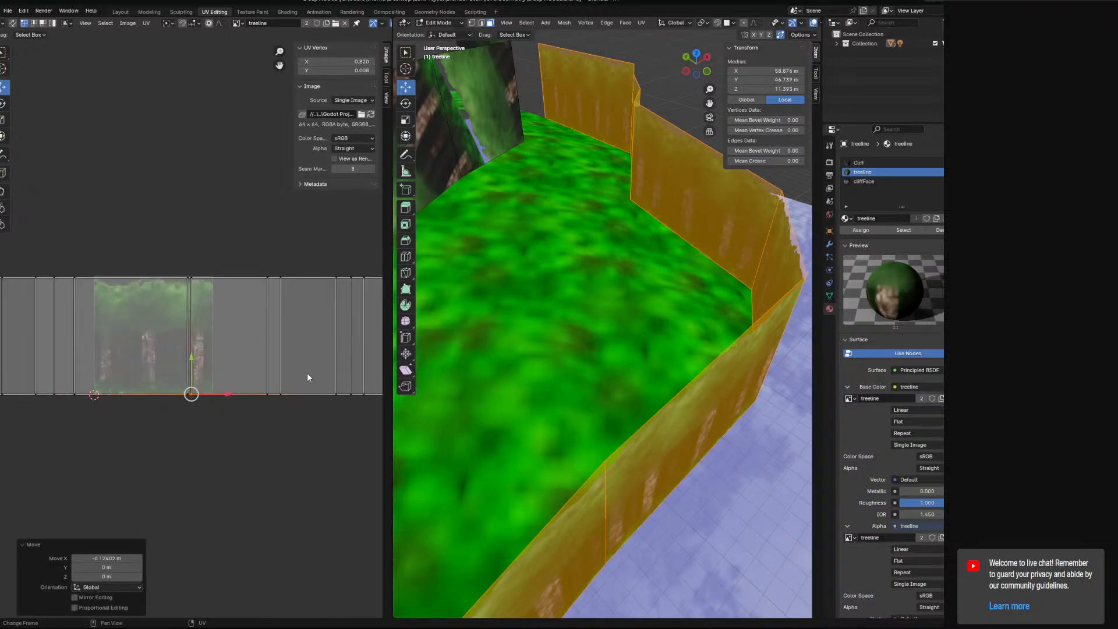
Shift the bottom vertices of the slanted UV edges near the strips' right end along X to straighten those edges
{"action": "left_click", "coordinate": [231, 407]}
{"action": "key", "text": "g"}
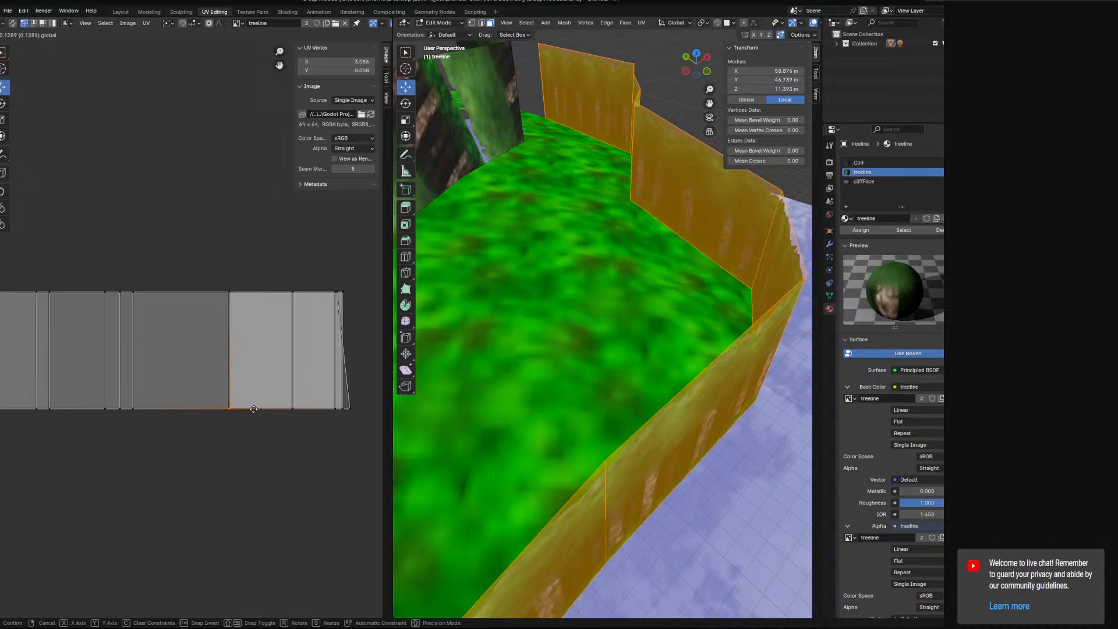
{"action": "left_click", "coordinate": [357, 413]}
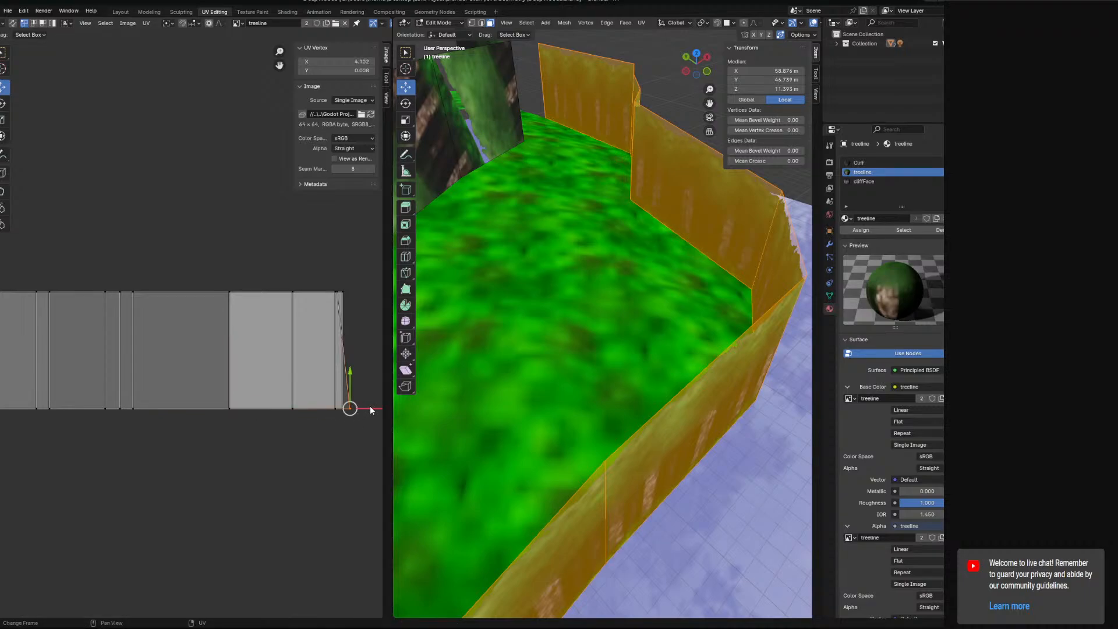
{"action": "key", "text": "g"}
{"action": "left_click", "coordinate": [355, 408]}
Move the top corner vertex at the UV strip's far left end about 0.109 along X to make the end edge vertical
{"action": "mouse_move", "coordinate": [71, 406]}
{"action": "middle_mouse_down"}
{"action": "mouse_move", "coordinate": [96, 406]}
{"action": "mouse_move", "coordinate": [71, 404]}
{"action": "middle_mouse_up"}
{"action": "middle_click_drag", "start_coordinate": [150, 374], "coordinate": [389, 361]}
{"action": "left_click", "coordinate": [66, 287]}
{"action": "key", "text": "g"}
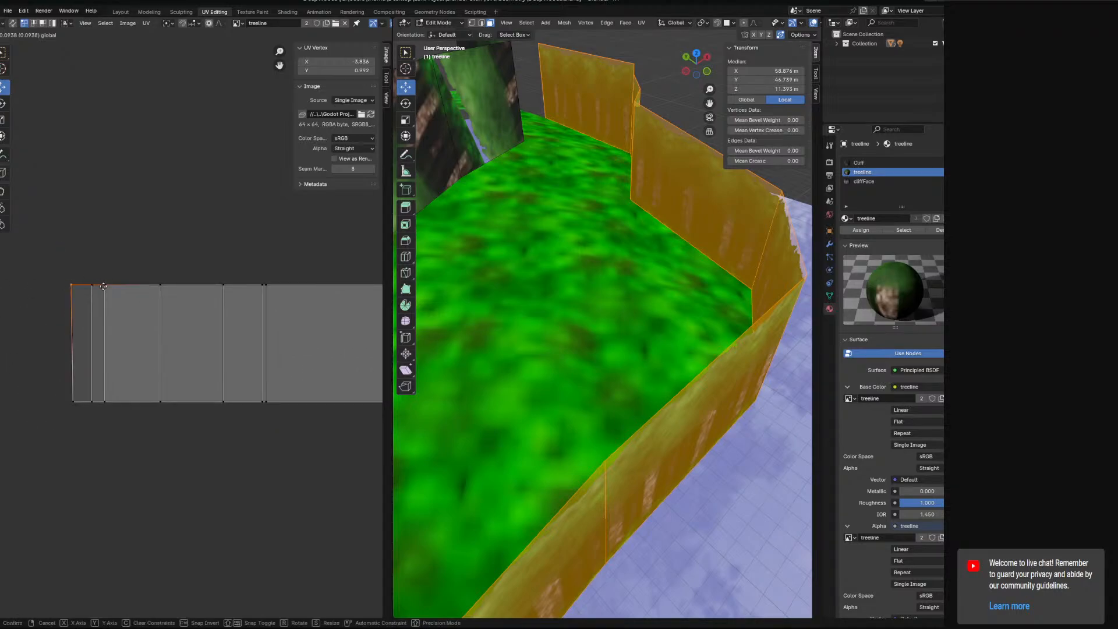
{"action": "left_click", "coordinate": [105, 286]}
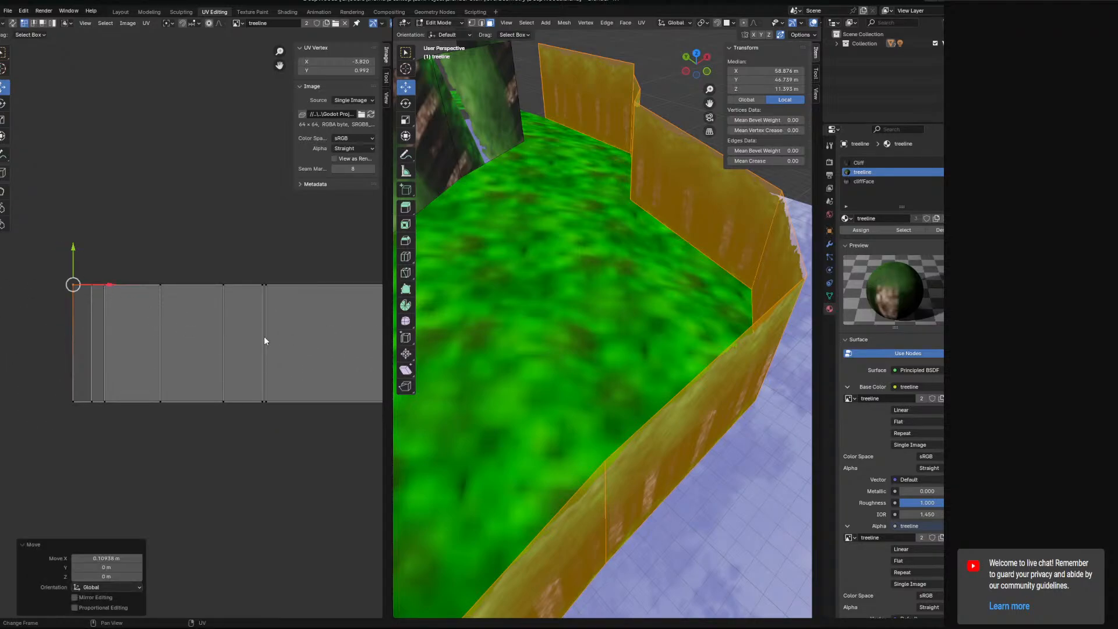
Select the faces along the front side of the wall with the stretched treeline texture
{"action": "scroll", "coordinate": [265, 341], "scroll_direction": "down", "scroll_amount": 5}
{"action": "middle_click_drag", "start_coordinate": [304, 344], "coordinate": [159, 344]}
{"action": "scroll", "coordinate": [142, 343], "scroll_direction": "up", "scroll_amount": 2}
{"action": "middle_click_drag", "start_coordinate": [600, 234], "coordinate": [510, 262]}
{"action": "scroll", "coordinate": [539, 212], "scroll_direction": "down", "scroll_amount": 4}
{"action": "left_click", "coordinate": [453, 287]}
{"action": "middle_click_drag", "start_coordinate": [668, 195], "coordinate": [547, 301]}
{"action": "left_click", "coordinate": [548, 302], "text": "ctrl"}
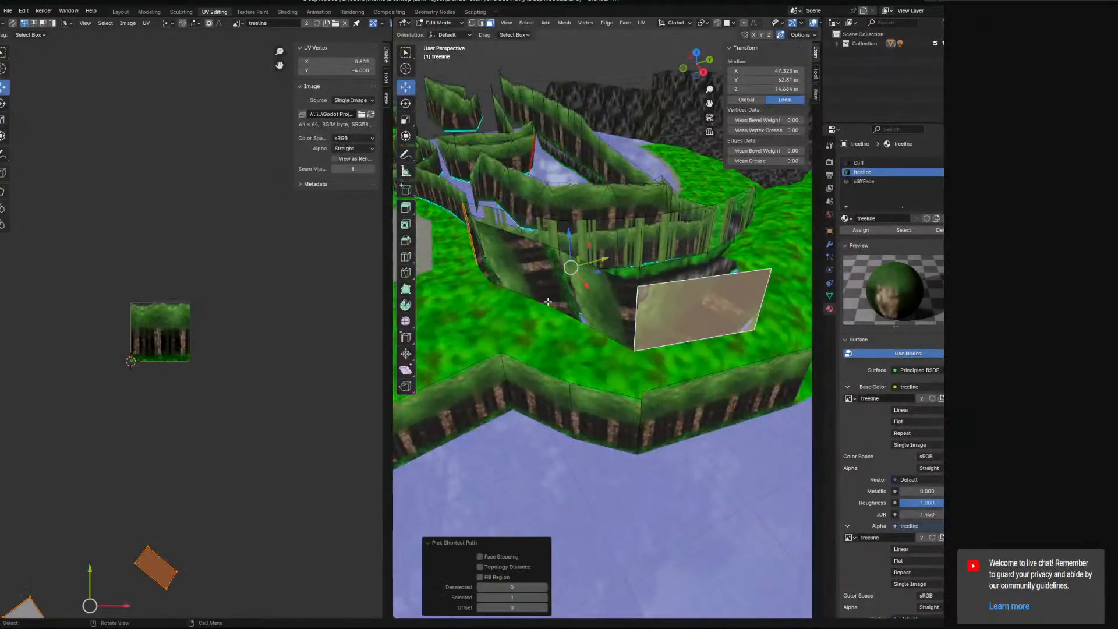
{"action": "left_click", "coordinate": [597, 295], "text": "shift"}
{"action": "left_click", "coordinate": [504, 263], "text": "shift"}
{"action": "left_click", "coordinate": [483, 257], "text": "shift"}
Add the remaining faces of the stretched wall up to its sloped end to the selection and unwrap them with the Angle Based method
{"action": "middle_click_drag", "start_coordinate": [500, 249], "coordinate": [734, 166]}
{"action": "middle_click_drag", "start_coordinate": [582, 291], "coordinate": [658, 300]}
{"action": "left_click", "coordinate": [655, 303], "text": "shift"}
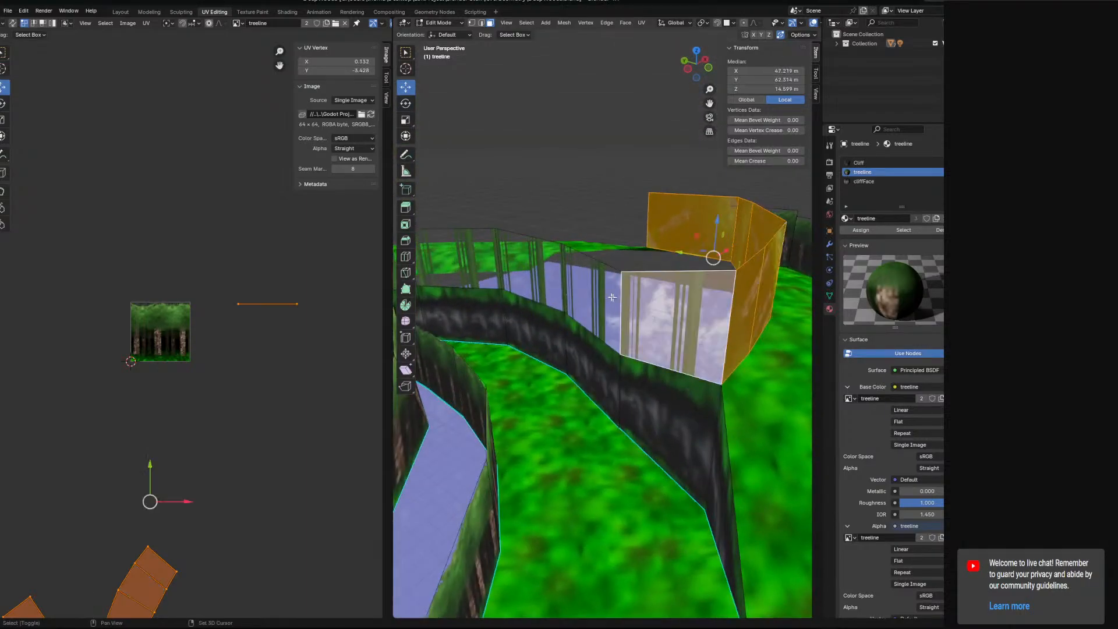
{"action": "left_click", "coordinate": [595, 297], "text": "shift"}
{"action": "left_click", "coordinate": [531, 268], "text": "shift"}
{"action": "middle_click_drag", "start_coordinate": [531, 268], "coordinate": [600, 273], "text": "shift"}
{"action": "left_click", "coordinate": [527, 263], "text": "shift"}
{"action": "left_click", "coordinate": [448, 262], "text": "shift"}
{"action": "middle_click_drag", "start_coordinate": [624, 314], "coordinate": [521, 337], "text": "shift"}
{"action": "scroll", "coordinate": [649, 318], "scroll_direction": "down", "scroll_amount": 3}
{"action": "middle_click_drag", "start_coordinate": [677, 319], "coordinate": [427, 314]}
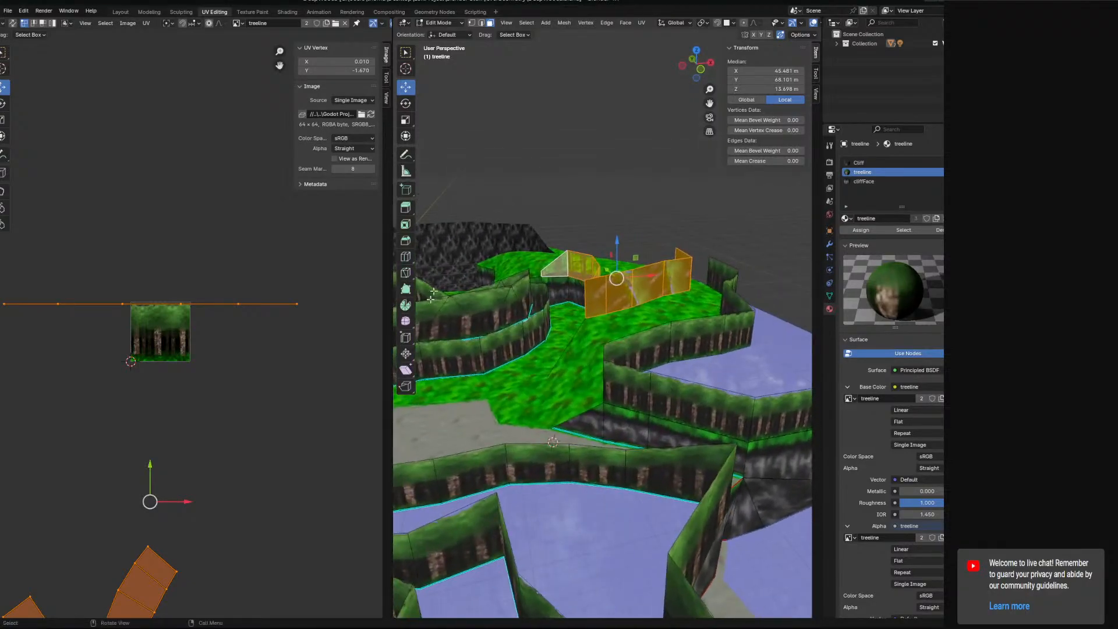
{"action": "left_click", "coordinate": [642, 24]}
{"action": "left_click", "coordinate": [646, 37]}
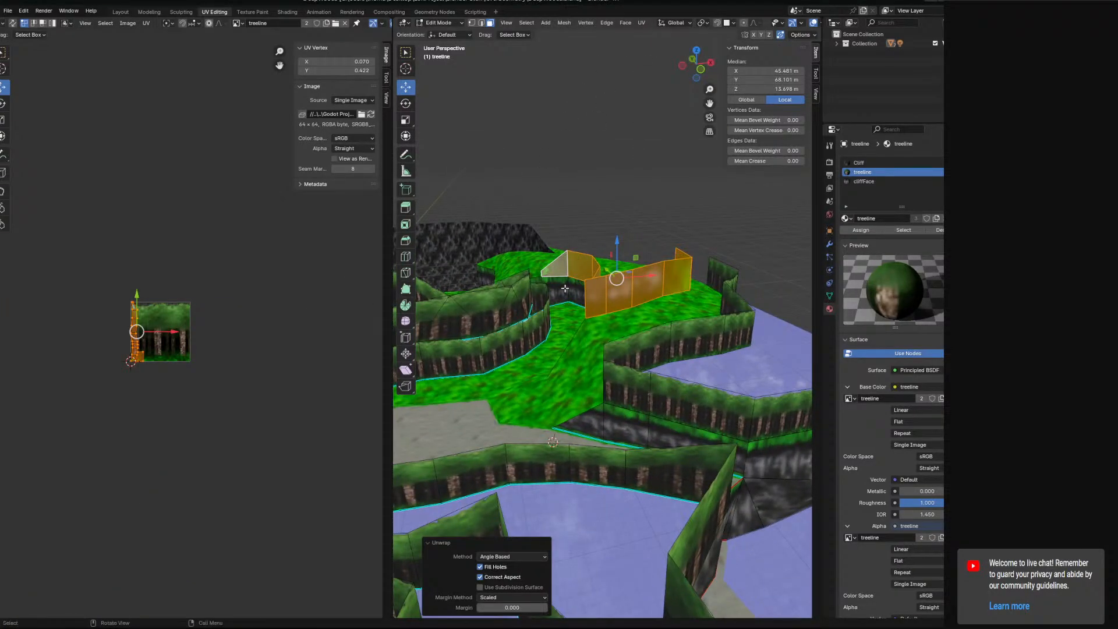
{"action": "scroll", "coordinate": [564, 289], "scroll_direction": "up", "scroll_amount": 3}
{"action": "middle_click_drag", "start_coordinate": [165, 340], "coordinate": [221, 349]}
Clear the selection, switch to vertex selection and lower the stretched wall's top corner vertex slightly along Z
{"action": "middle_click_drag", "start_coordinate": [641, 338], "coordinate": [538, 327]}
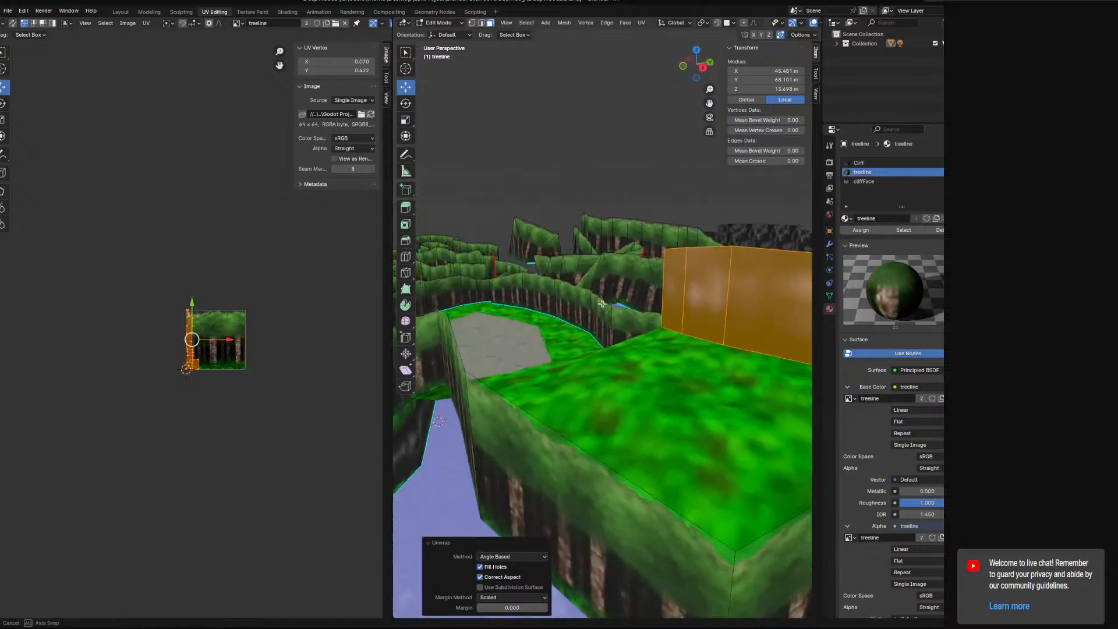
{"action": "middle_click_drag", "start_coordinate": [691, 326], "coordinate": [447, 323], "text": "shift"}
{"action": "scroll", "coordinate": [466, 324], "scroll_direction": "down", "scroll_amount": 2}
{"action": "key", "text": "alt+a"}
{"action": "left_click", "coordinate": [639, 304]}
{"action": "left_click", "coordinate": [472, 23]}
{"action": "left_click", "coordinate": [635, 299]}
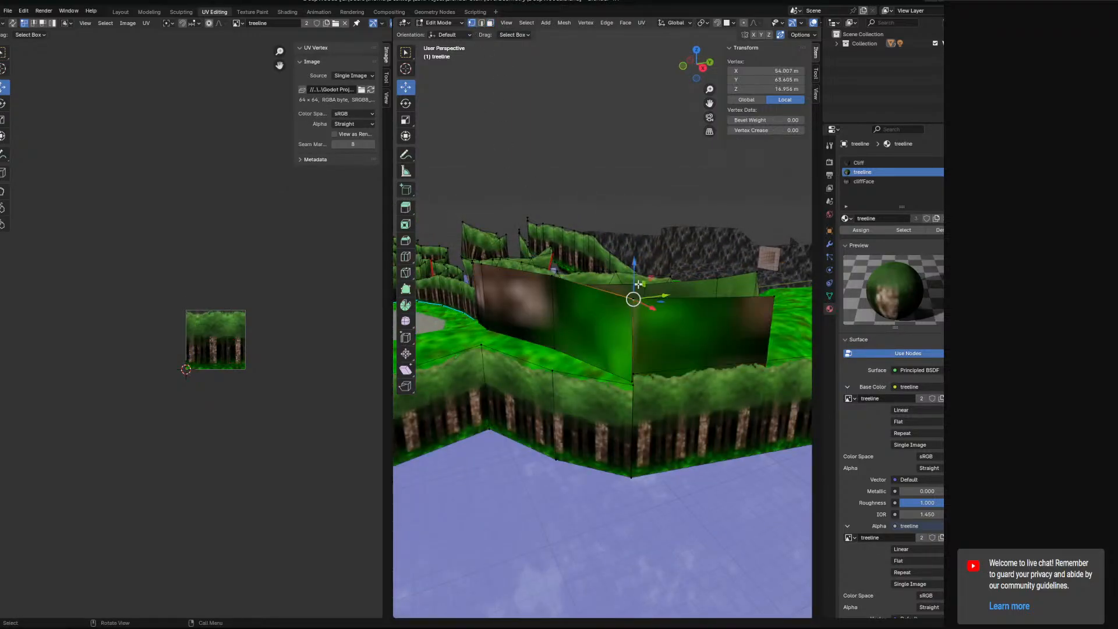
{"action": "scroll", "coordinate": [657, 307], "scroll_direction": "up", "scroll_amount": 4}
{"action": "middle_click_drag", "start_coordinate": [656, 306], "coordinate": [597, 291], "text": "shift"}
{"action": "scroll", "coordinate": [598, 291], "scroll_direction": "up", "scroll_amount": 2}
{"action": "left_click_drag", "start_coordinate": [473, 249], "coordinate": [476, 258]}
Try to move the wall's bottom corner vertex slightly up along Z, and undo that move
{"action": "middle_click_drag", "start_coordinate": [490, 533], "coordinate": [552, 374], "text": "shift"}
{"action": "left_click", "coordinate": [557, 420]}
{"action": "left_click_drag", "start_coordinate": [559, 386], "coordinate": [557, 377]}
{"action": "key", "text": "ctrl+z"}
{"action": "middle_click_drag", "start_coordinate": [556, 400], "coordinate": [586, 400]}
{"action": "scroll", "coordinate": [586, 399], "scroll_direction": "down", "scroll_amount": 4}
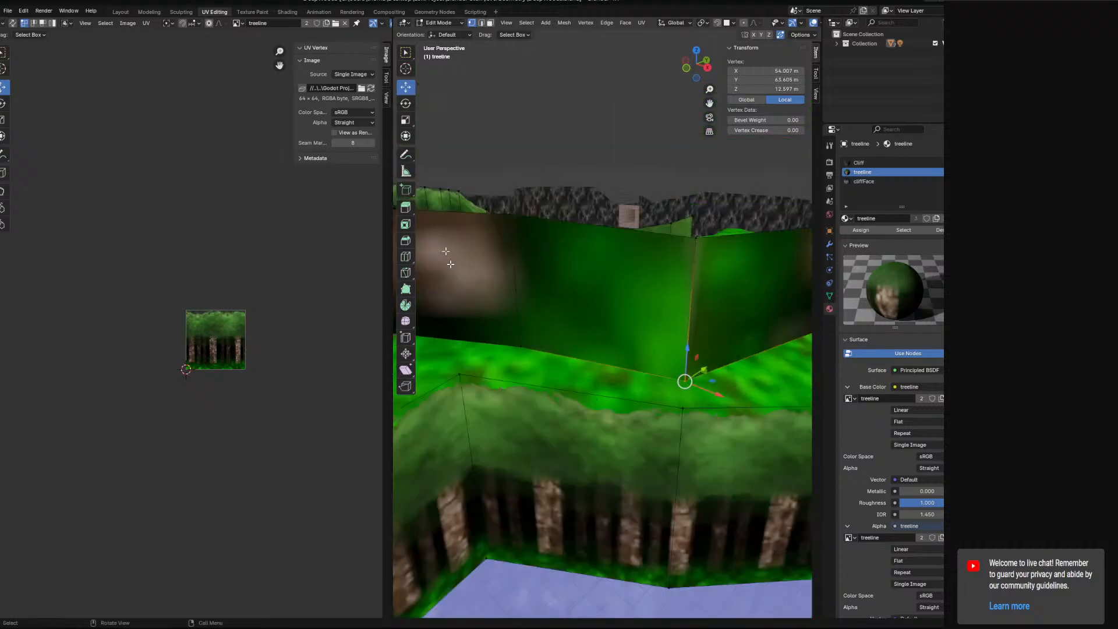
Switch the treeline mesh to Object Mode and back to Edit Mode
{"action": "left_click", "coordinate": [456, 26]}
{"action": "left_click", "coordinate": [440, 35]}
{"action": "left_click", "coordinate": [441, 23]}
{"action": "left_click", "coordinate": [446, 46]}
{"action": "scroll", "coordinate": [685, 298], "scroll_direction": "down", "scroll_amount": 3}
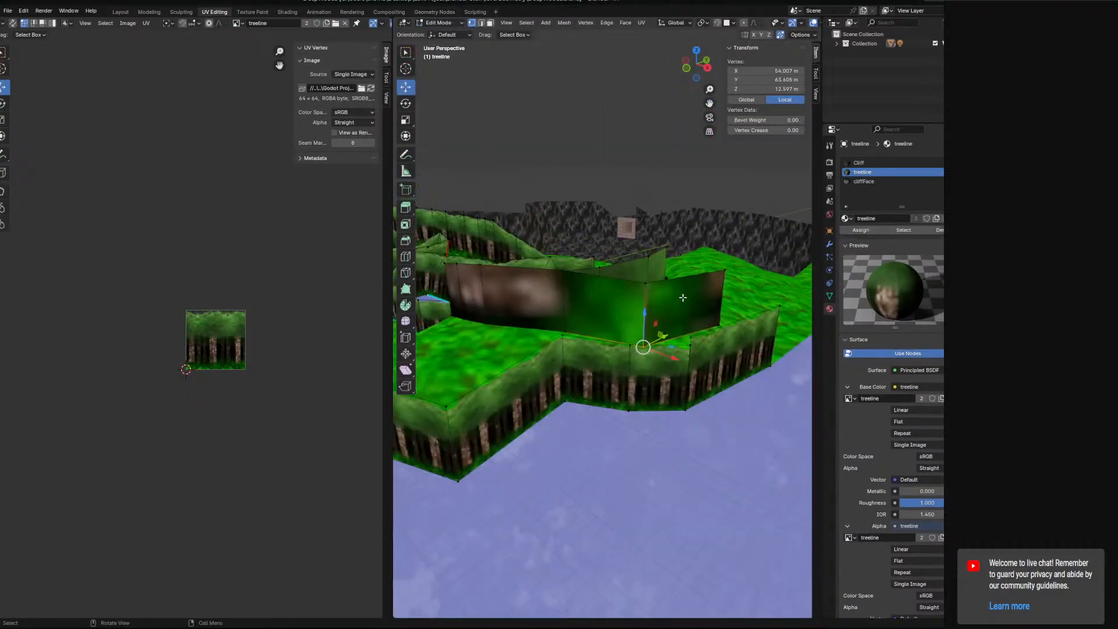
Select the run of stretched wall faces through to the sloped end face and unwrap them with the Angle Based method
{"action": "left_click", "coordinate": [489, 22]}
{"action": "left_click", "coordinate": [658, 307]}
{"action": "middle_click_drag", "start_coordinate": [562, 309], "coordinate": [678, 314]}
{"action": "left_click", "coordinate": [628, 354], "text": "ctrl"}
{"action": "left_click", "coordinate": [472, 276], "text": "ctrl"}
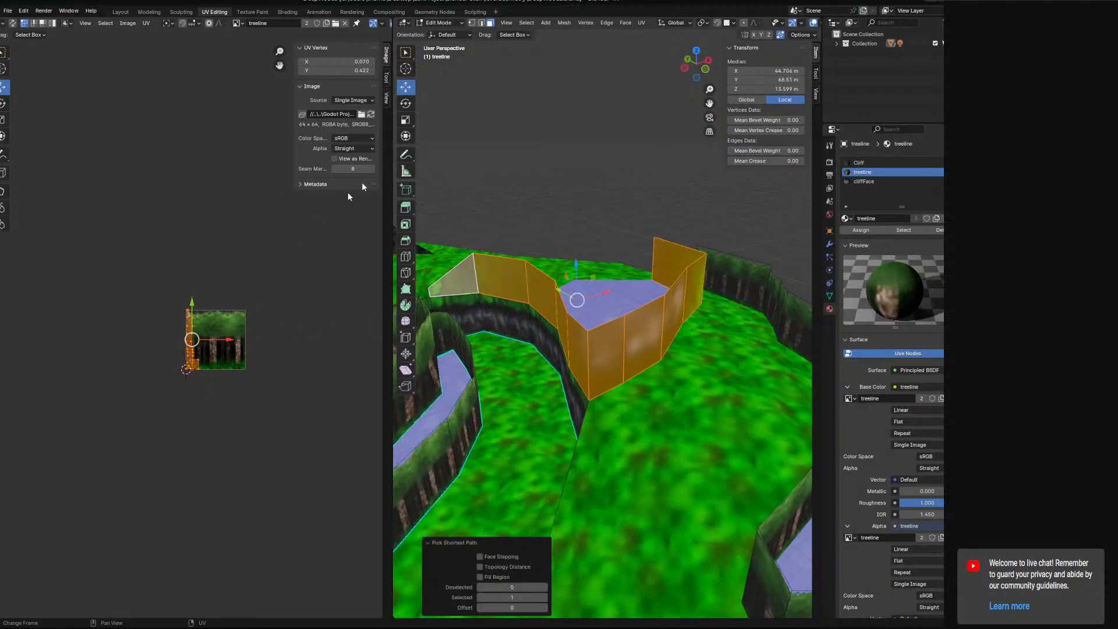
{"action": "left_click", "coordinate": [641, 22]}
{"action": "left_click", "coordinate": [650, 42]}
{"action": "scroll", "coordinate": [229, 330], "scroll_direction": "up", "scroll_amount": 8}
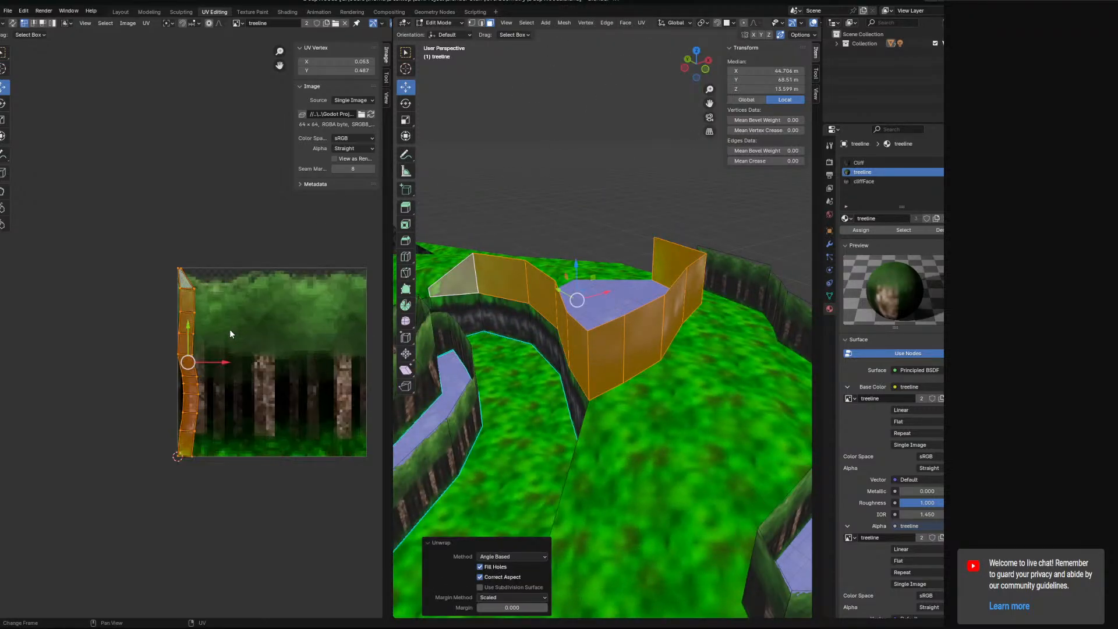
{"action": "middle_click_drag", "start_coordinate": [238, 443], "coordinate": [226, 431]}
{"action": "key", "text": "r"}
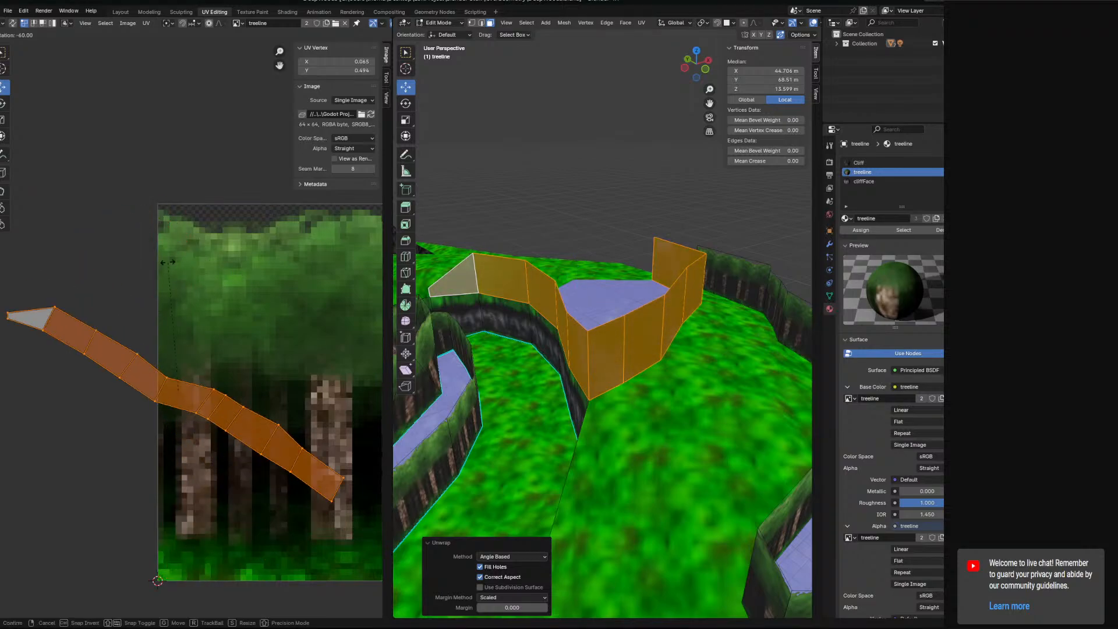
{"action": "left_click", "coordinate": [283, 284]}
Select the left long side of the new UV strip from end to end and flatten it by scaling to 0 along X
{"action": "left_click", "coordinate": [153, 205]}
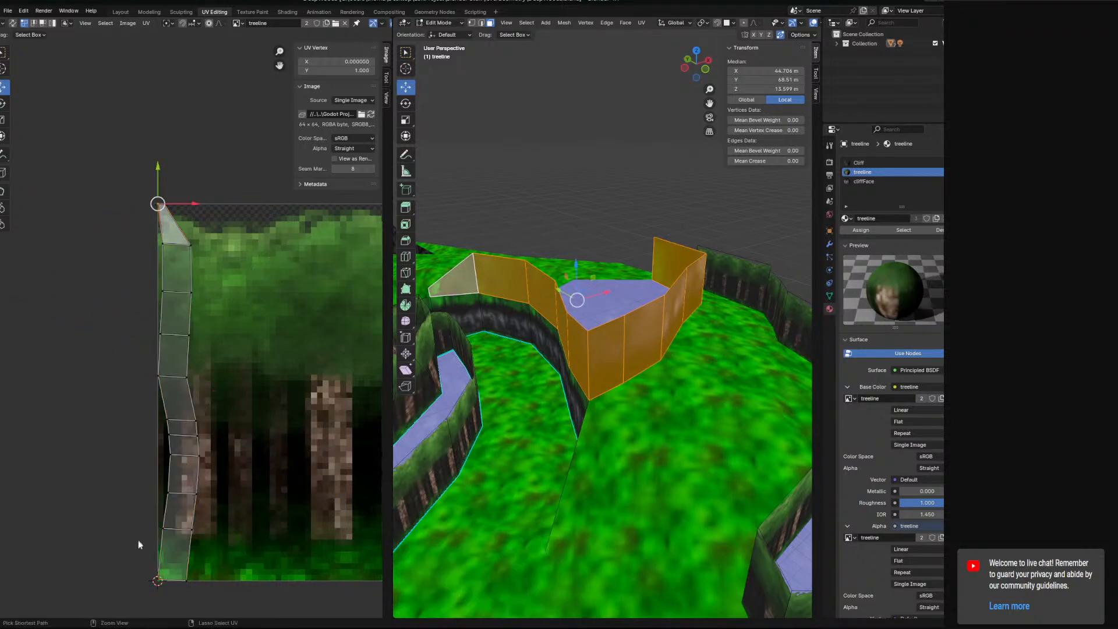
{"action": "left_click", "coordinate": [159, 578], "text": "ctrl"}
{"action": "key", "text": "s"}
{"action": "key", "text": "x"}
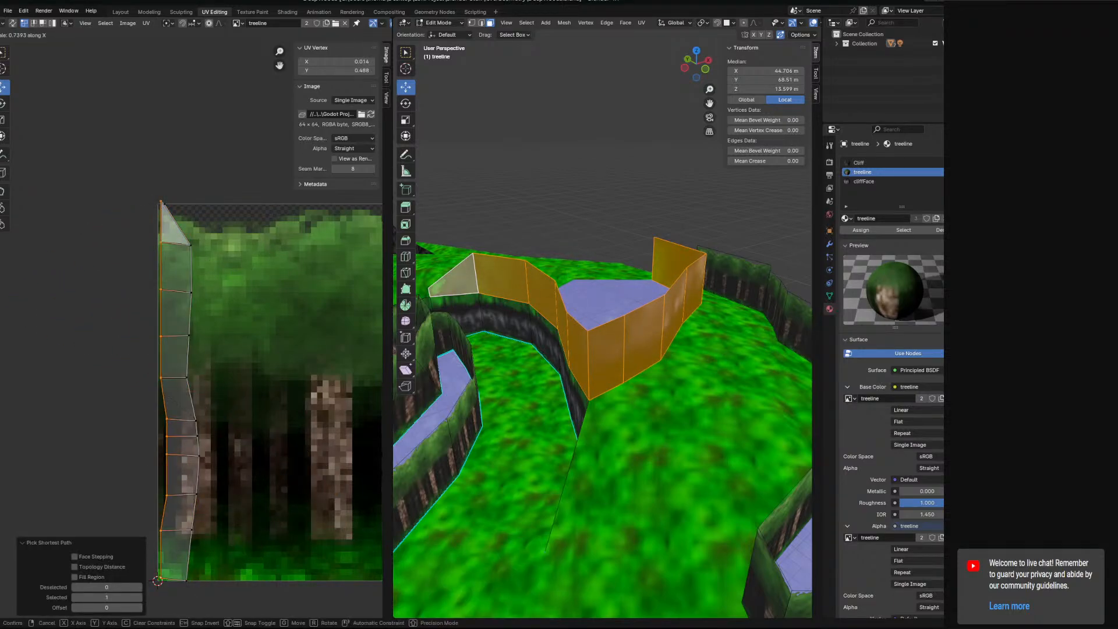
{"action": "key", "text": "0"}
{"action": "key", "text": "Return"}
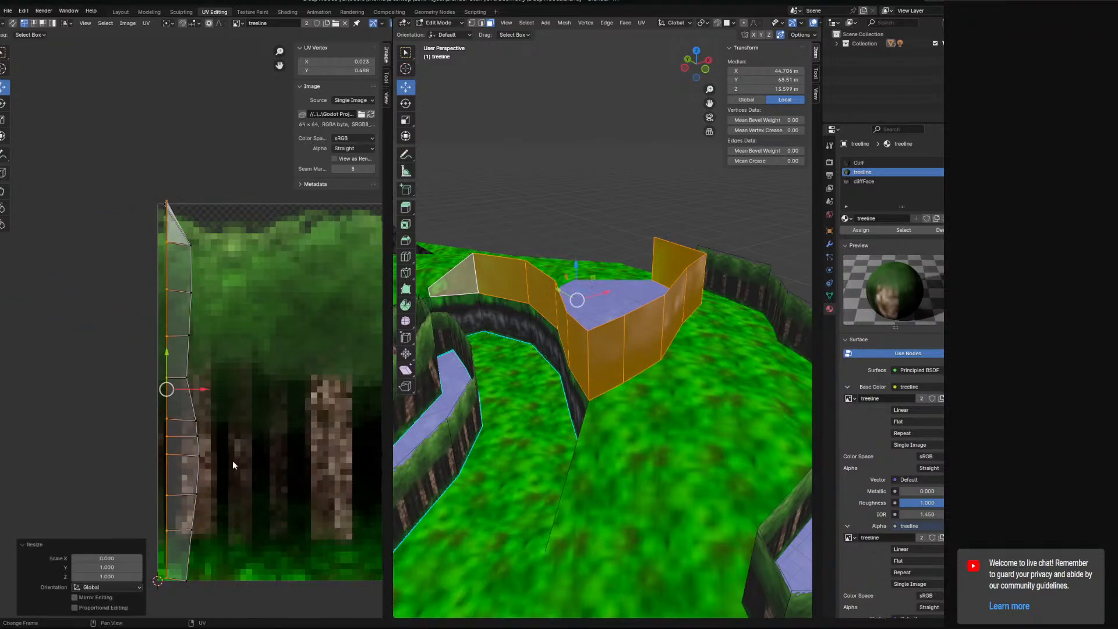
Select the new UV strip's right long side, move it outward along X and flatten it by scaling to 0 along X
{"action": "left_click", "coordinate": [158, 205]}
{"action": "left_click", "coordinate": [187, 563], "text": "ctrl"}
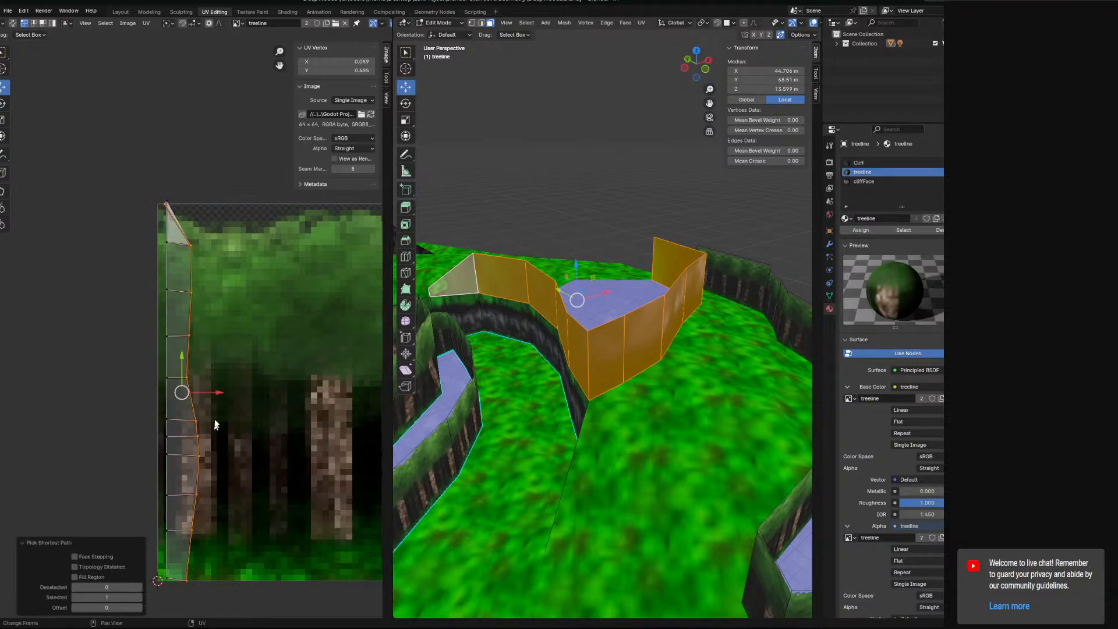
{"action": "key", "text": "g"}
{"action": "key", "text": "x"}
{"action": "left_click", "coordinate": [284, 438]}
{"action": "key", "text": "s"}
{"action": "key", "text": "x"}
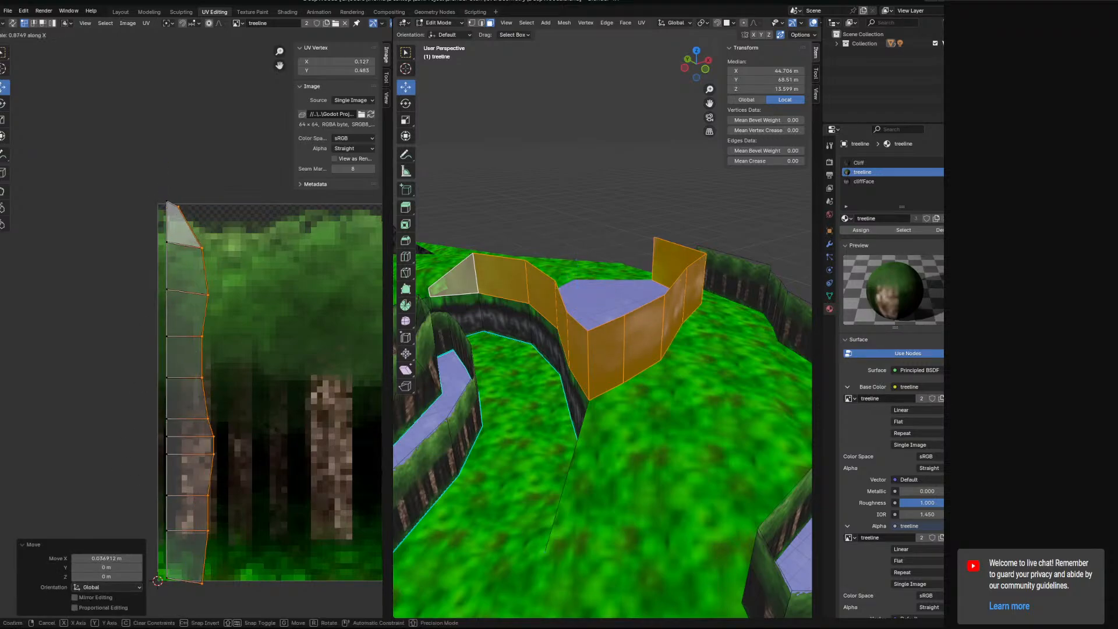
{"action": "key", "text": "0"}
{"action": "key", "text": "Return"}
Adjust the strip's top face along Y and move the lower right-side vertices about -0.012 along Y to level the cross edges
{"action": "key", "text": "g"}
{"action": "key", "text": "x"}
{"action": "key", "text": "Escape"}
{"action": "left_click", "coordinate": [181, 201]}
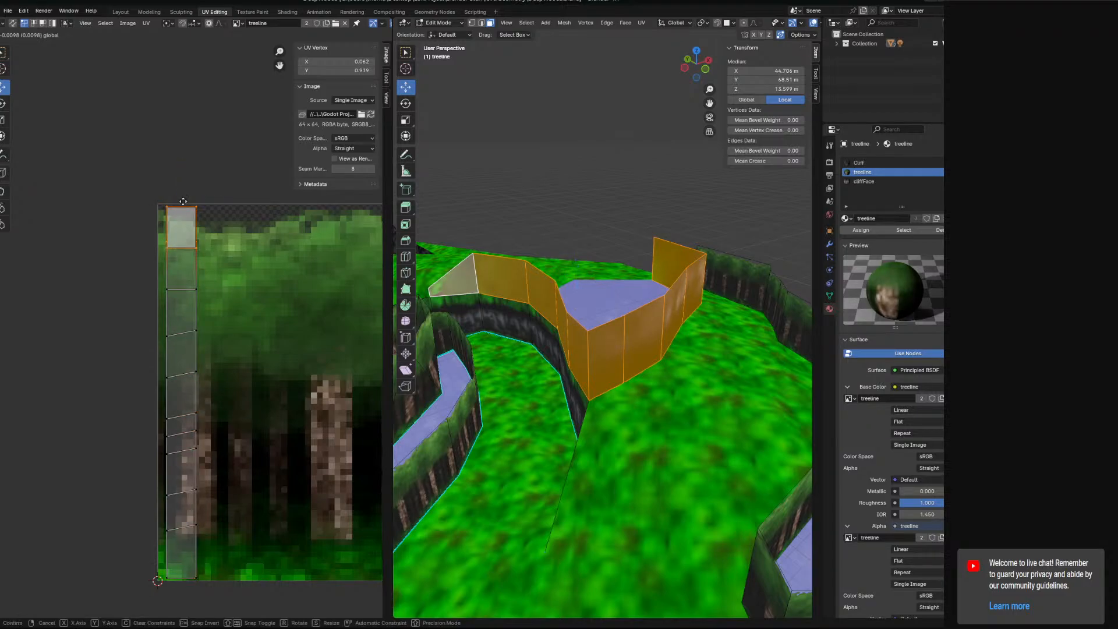
{"action": "left_click", "coordinate": [196, 329]}
{"action": "left_click", "coordinate": [202, 516], "text": "ctrl"}
{"action": "key", "text": "g"}
{"action": "key", "text": "x"}
{"action": "left_click", "coordinate": [197, 397]}
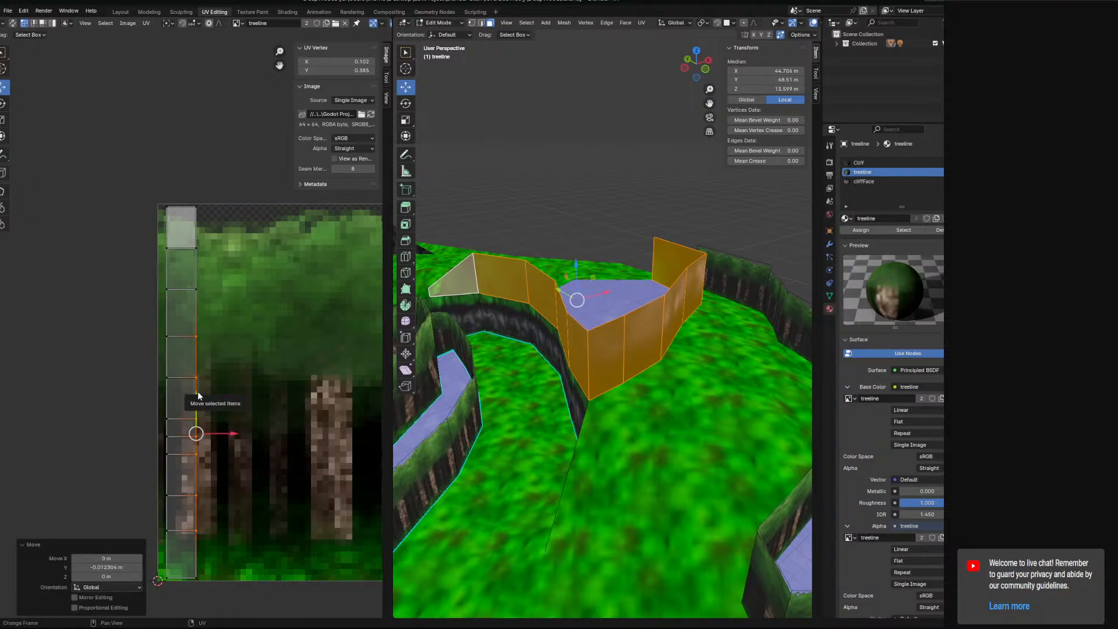
Rotate the whole straightened UV strip by -90° and move it about 0.433 along X
{"action": "key", "text": "a"}
{"action": "key", "text": "r"}
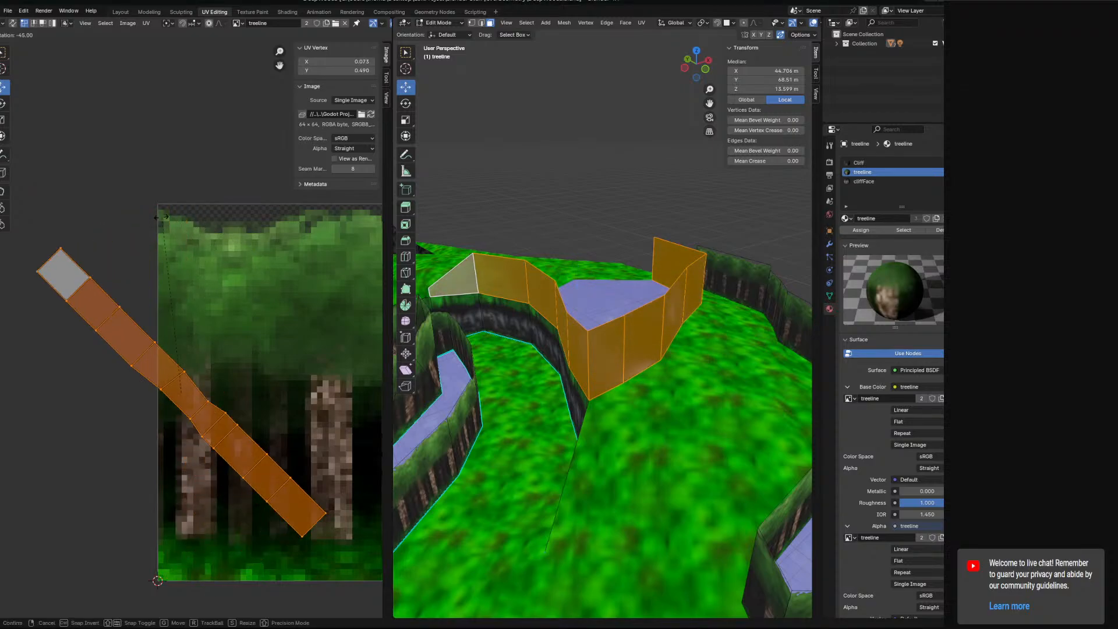
{"action": "left_click", "coordinate": [46, 283]}
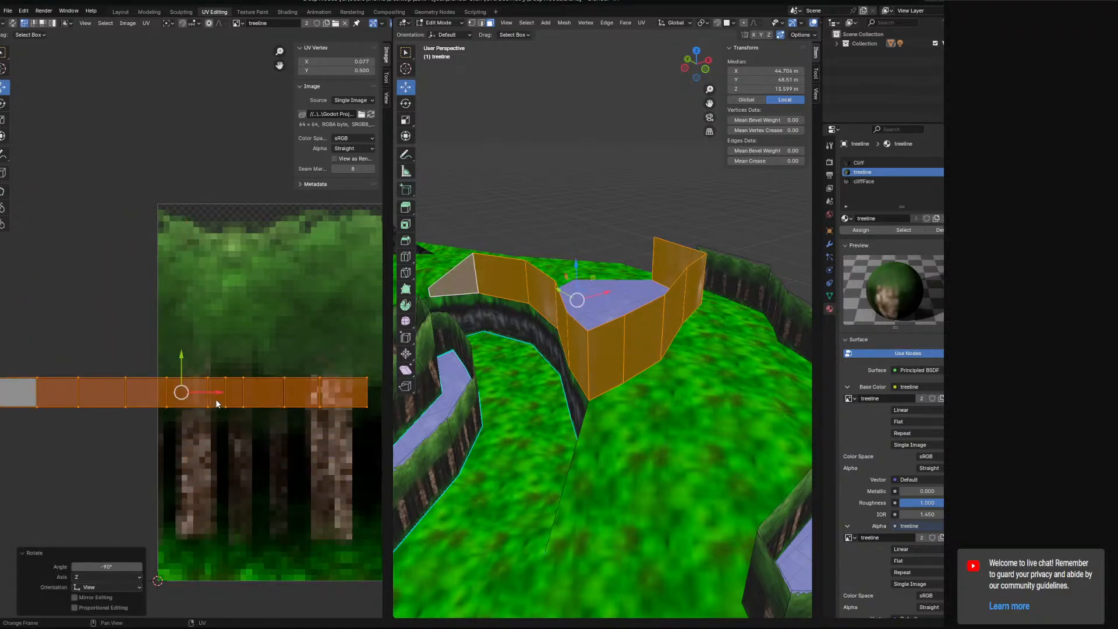
{"action": "scroll", "coordinate": [217, 400], "scroll_direction": "down", "scroll_amount": 3}
{"action": "key", "text": "g"}
{"action": "key", "text": "x"}
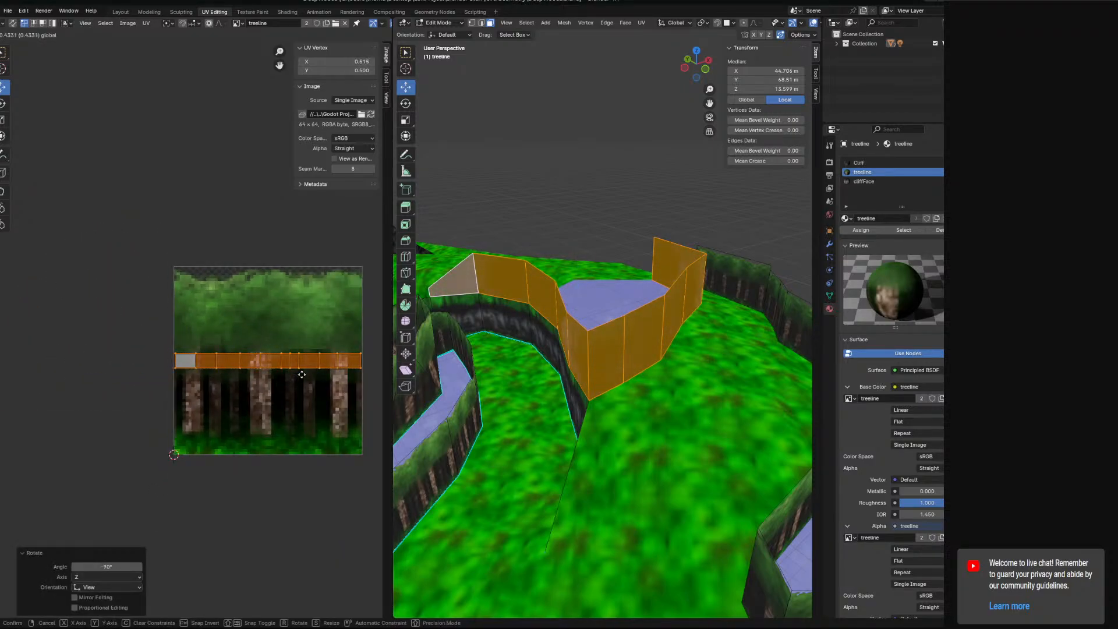
{"action": "left_click", "coordinate": [302, 374]}
Scale the horizontal UV strip by 12.6 to span the full height of the treeline texture
{"action": "key", "text": "s"}
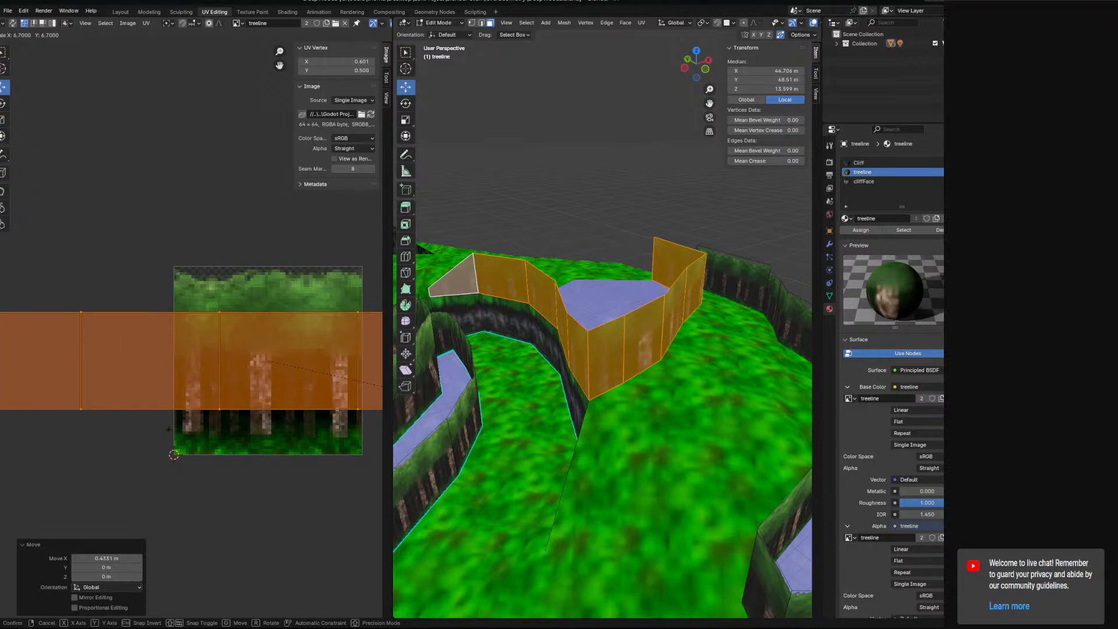
{"action": "left_click", "coordinate": [43, 471]}
{"action": "scroll", "coordinate": [242, 446], "scroll_direction": "up", "scroll_amount": 3}
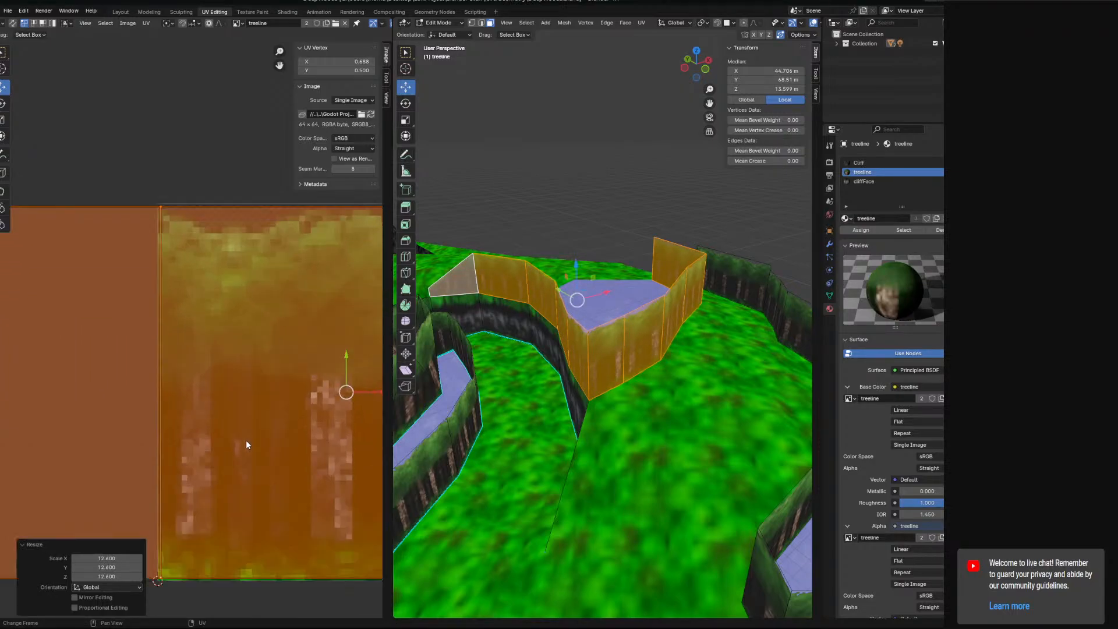
Check the UVs of the two wall faces meeting at the corner and lower their shared top vertex along Z
{"action": "middle_click_drag", "start_coordinate": [551, 377], "coordinate": [652, 319]}
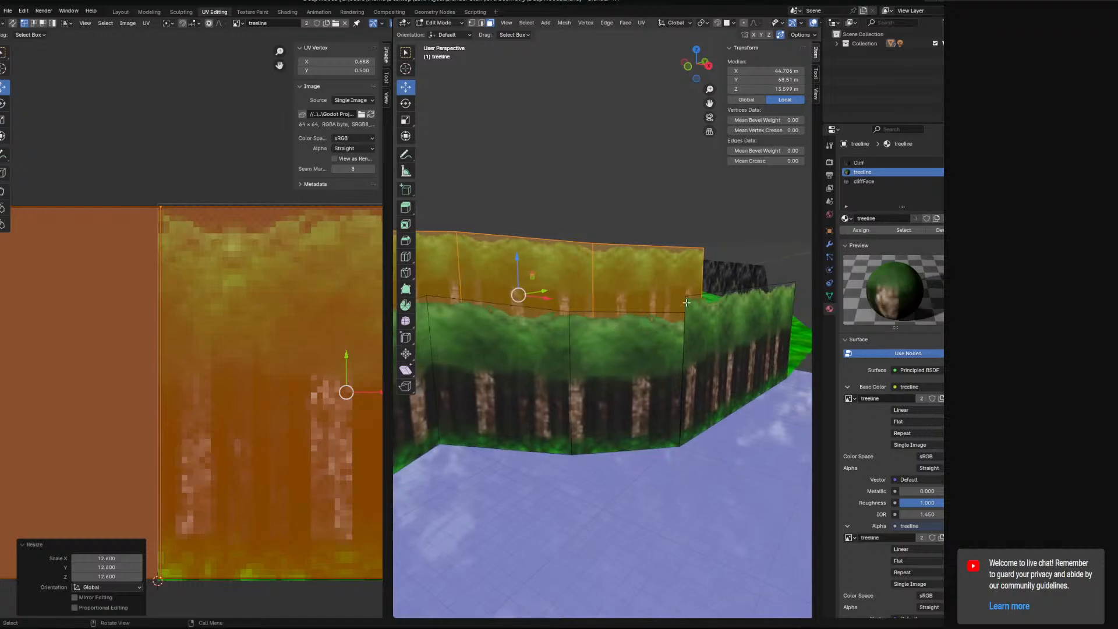
{"action": "left_click", "coordinate": [683, 308]}
{"action": "left_click", "coordinate": [675, 329]}
{"action": "left_click", "coordinate": [707, 335], "text": "shift"}
{"action": "scroll", "coordinate": [264, 349], "scroll_direction": "down", "scroll_amount": 4}
{"action": "middle_click_drag", "start_coordinate": [264, 349], "coordinate": [162, 358]}
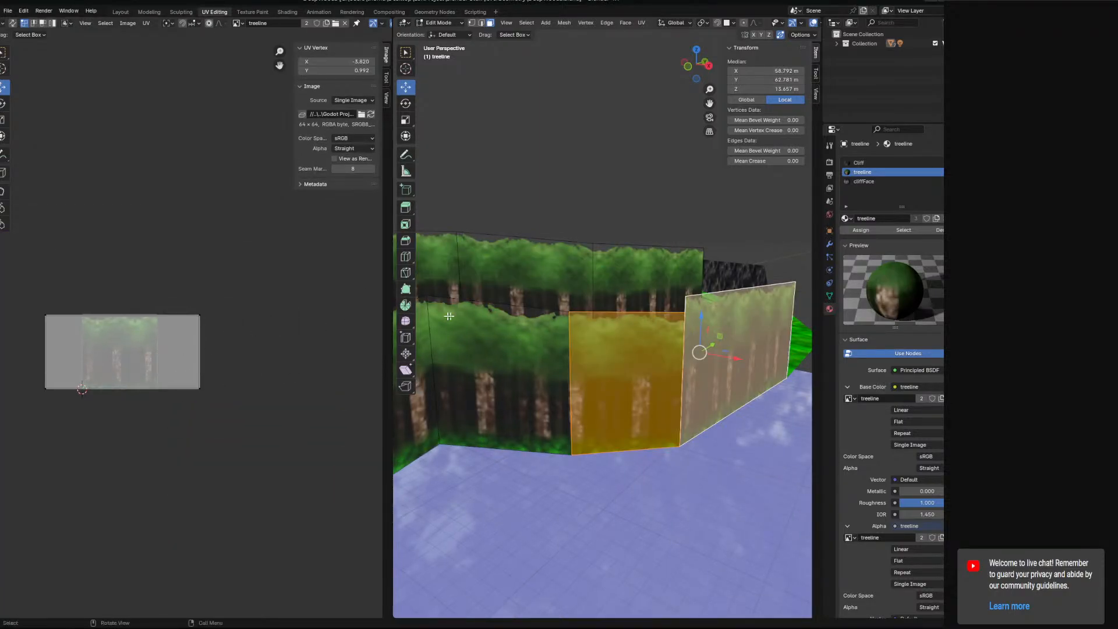
{"action": "left_click", "coordinate": [471, 23]}
{"action": "left_click", "coordinate": [683, 310]}
{"action": "middle_click_drag", "start_coordinate": [683, 310], "coordinate": [651, 307]}
{"action": "scroll", "coordinate": [614, 302], "scroll_direction": "up", "scroll_amount": 1}
{"action": "left_click", "coordinate": [627, 297]}
{"action": "left_click_drag", "start_coordinate": [627, 261], "coordinate": [628, 286]}
{"action": "left_click", "coordinate": [619, 511]}
{"action": "left_click_drag", "start_coordinate": [623, 467], "coordinate": [623, 458]}
{"action": "key", "text": "ctrl+z"}
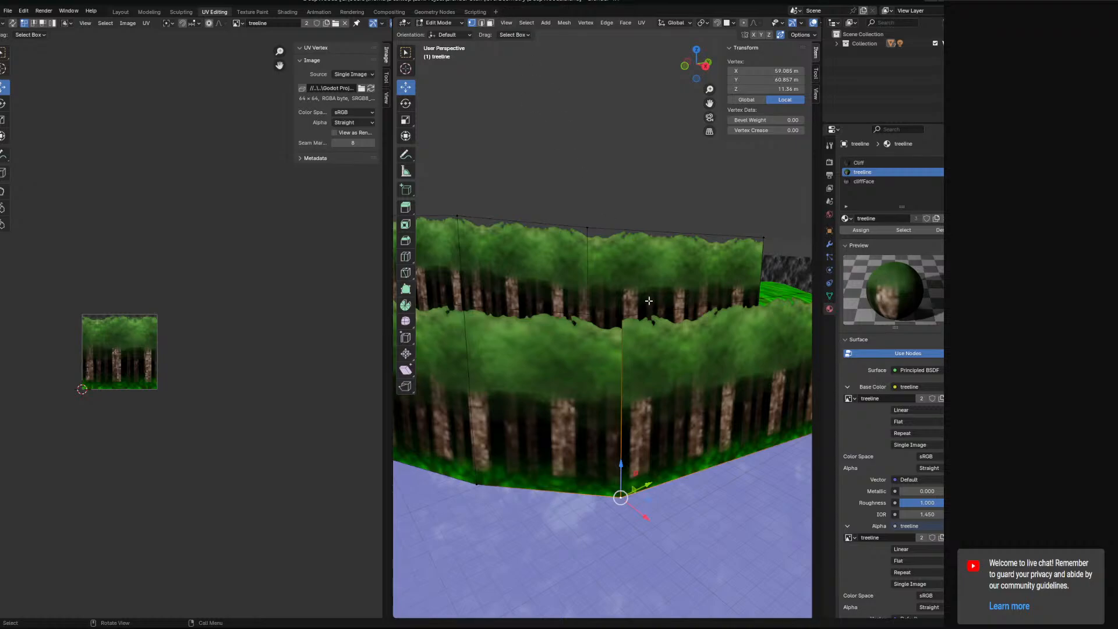
Select the treeline wall faces one after another, starting from the long face beside the corner, to inspect their UV layout
{"action": "left_click", "coordinate": [490, 22]}
{"action": "left_click", "coordinate": [716, 354]}
{"action": "scroll", "coordinate": [716, 354], "scroll_direction": "down", "scroll_amount": 6}
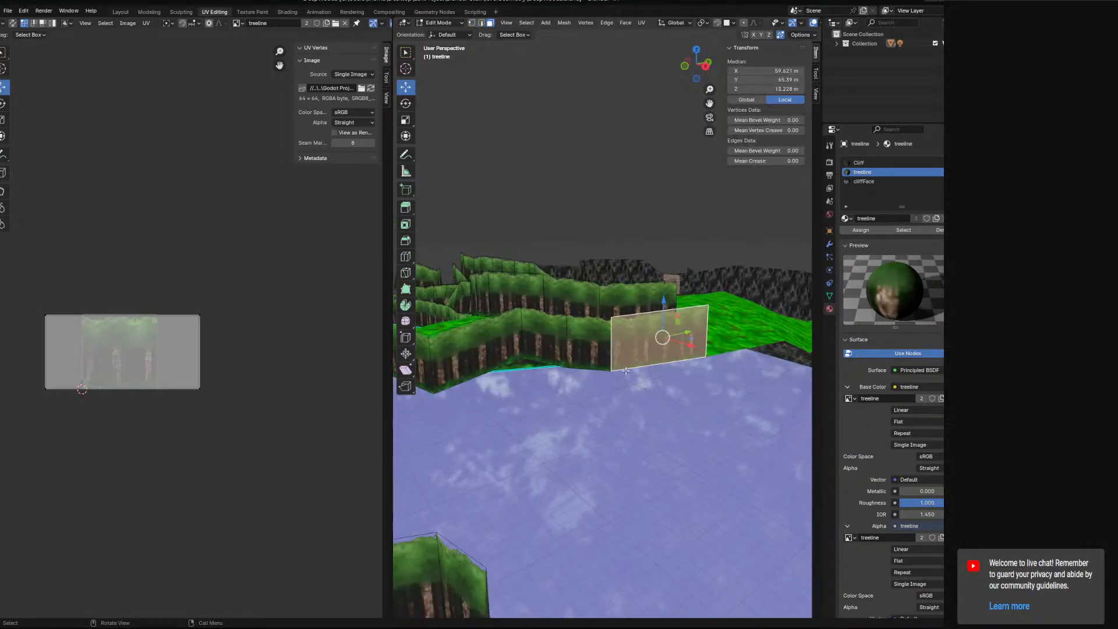
{"action": "left_click", "coordinate": [588, 341], "text": "shift"}
{"action": "left_click", "coordinate": [544, 339], "text": "shift"}
{"action": "left_click", "coordinate": [487, 340], "text": "shift"}
{"action": "middle_click_drag", "start_coordinate": [487, 340], "coordinate": [588, 369], "text": "shift"}
{"action": "left_click", "coordinate": [522, 365], "text": "shift"}
{"action": "left_click", "coordinate": [586, 367], "text": "shift"}
{"action": "left_click", "coordinate": [540, 355], "text": "shift"}
{"action": "left_click", "coordinate": [511, 357], "text": "shift"}
Extend the face selection along the inlet wall and around its bend to the end face, and examine the combined UV strip
{"action": "middle_click_drag", "start_coordinate": [512, 356], "coordinate": [495, 414]}
{"action": "left_click", "coordinate": [661, 423], "text": "shift"}
{"action": "left_click", "coordinate": [624, 421], "text": "shift"}
{"action": "left_click", "coordinate": [658, 401], "text": "shift"}
{"action": "left_click", "coordinate": [699, 379], "text": "shift"}
{"action": "middle_click_drag", "start_coordinate": [699, 379], "coordinate": [494, 356], "text": "shift"}
{"action": "left_click", "coordinate": [540, 358], "text": "shift"}
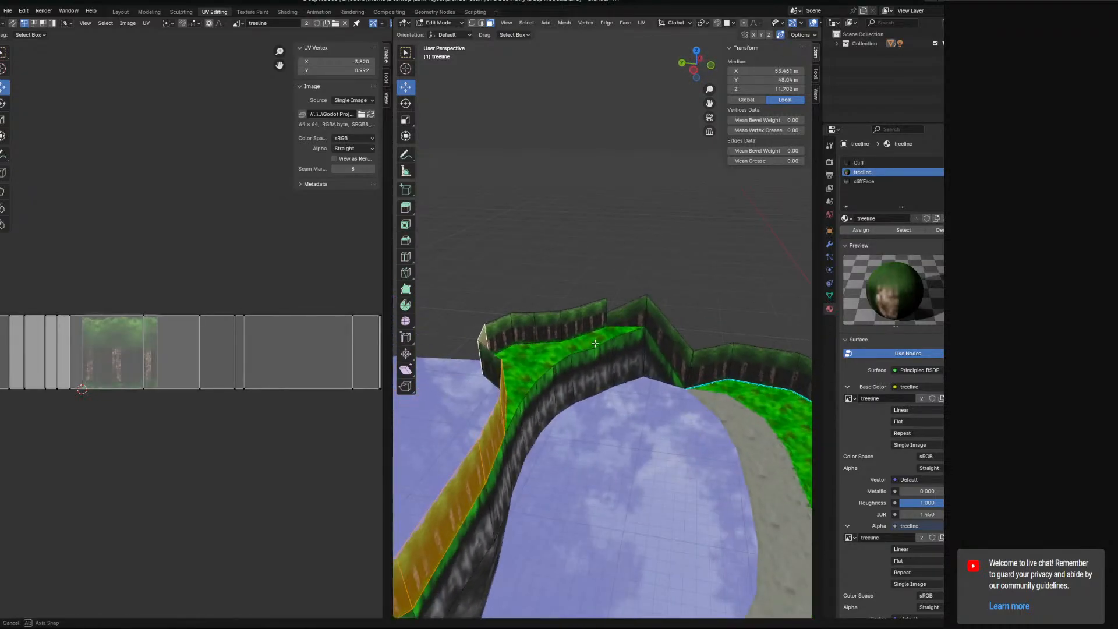
{"action": "left_click", "coordinate": [488, 364], "text": "shift"}
{"action": "left_click", "coordinate": [523, 329], "text": "shift"}
{"action": "left_click", "coordinate": [547, 327], "text": "shift"}
{"action": "left_click", "coordinate": [570, 323], "text": "shift"}
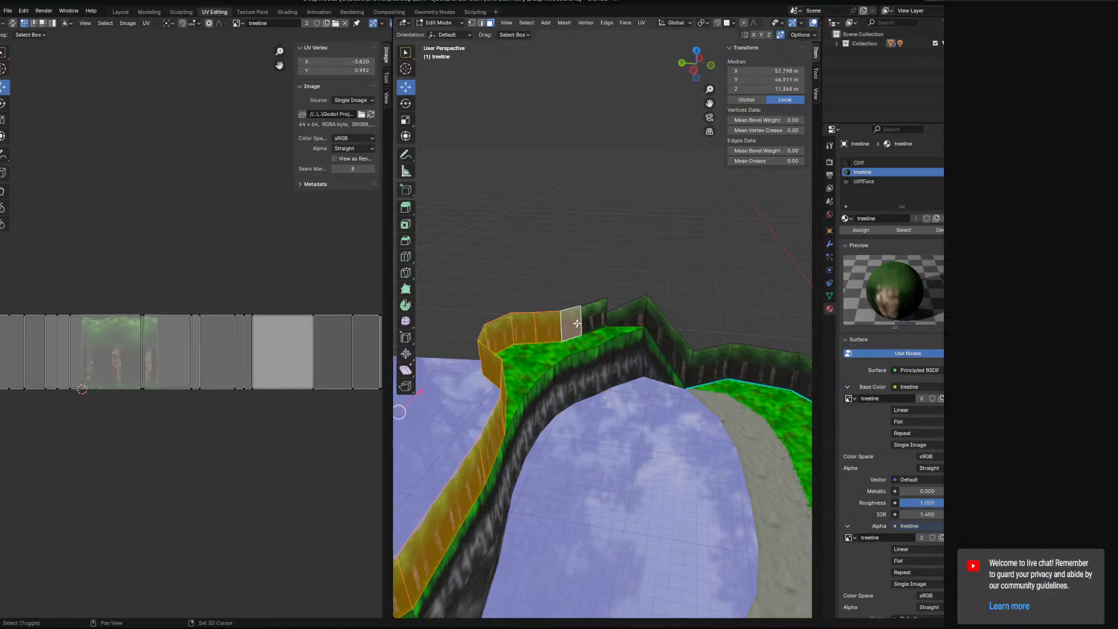
{"action": "left_click", "coordinate": [584, 322], "text": "shift"}
{"action": "scroll", "coordinate": [236, 365], "scroll_direction": "down", "scroll_amount": 4}
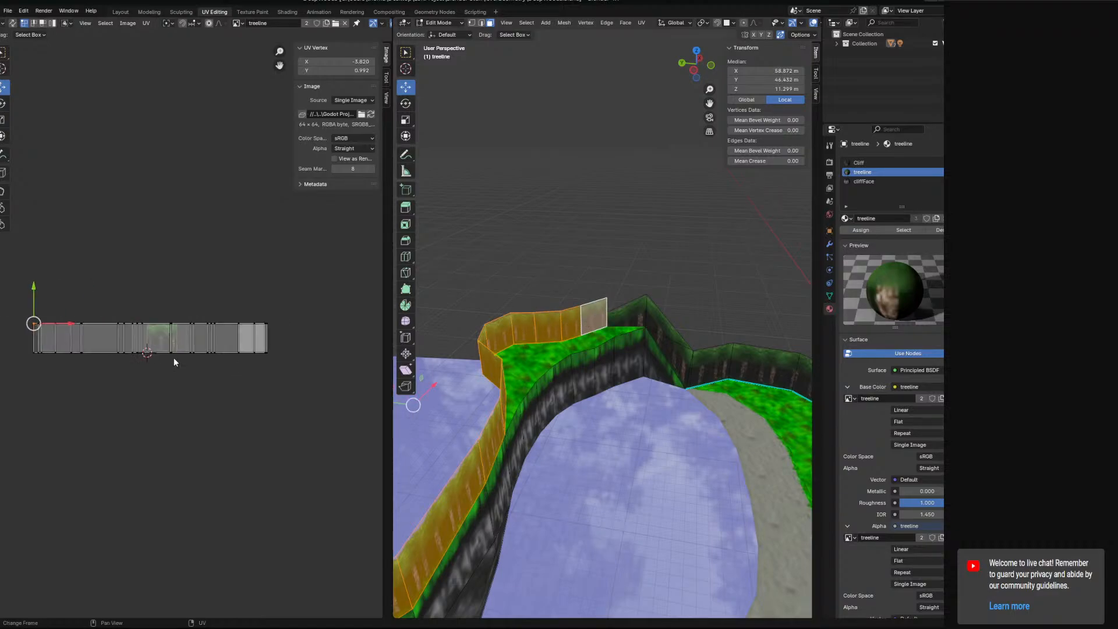
{"action": "scroll", "coordinate": [117, 359], "scroll_direction": "up", "scroll_amount": 3}
Raise the top vertex at the treeline wall's corner about 1.21 m along Z
{"action": "middle_click_drag", "start_coordinate": [459, 328], "coordinate": [655, 370]}
{"action": "left_click", "coordinate": [473, 23]}
{"action": "left_click", "coordinate": [534, 389]}
{"action": "left_click_drag", "start_coordinate": [656, 356], "coordinate": [657, 332]}
{"action": "middle_click_drag", "start_coordinate": [657, 332], "coordinate": [650, 427]}
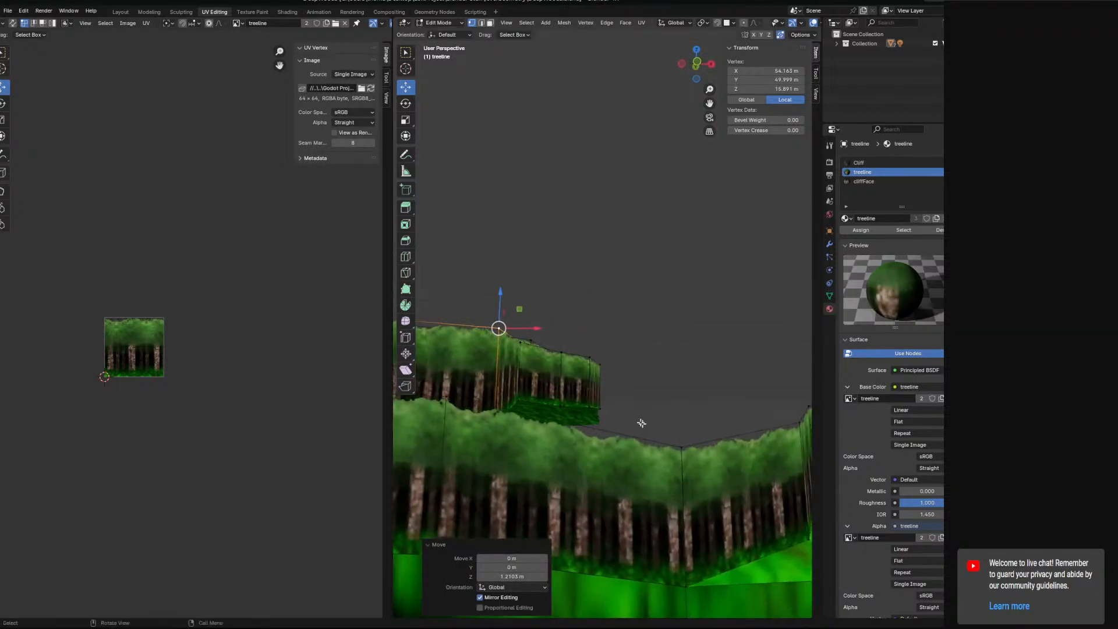
Add the grass object to the selection as the active object and enter Edit Mode on it together with the treeline
{"action": "left_click", "coordinate": [435, 23]}
{"action": "left_click", "coordinate": [442, 37]}
{"action": "middle_click_drag", "start_coordinate": [500, 369], "coordinate": [574, 508]}
{"action": "left_click", "coordinate": [573, 507]}
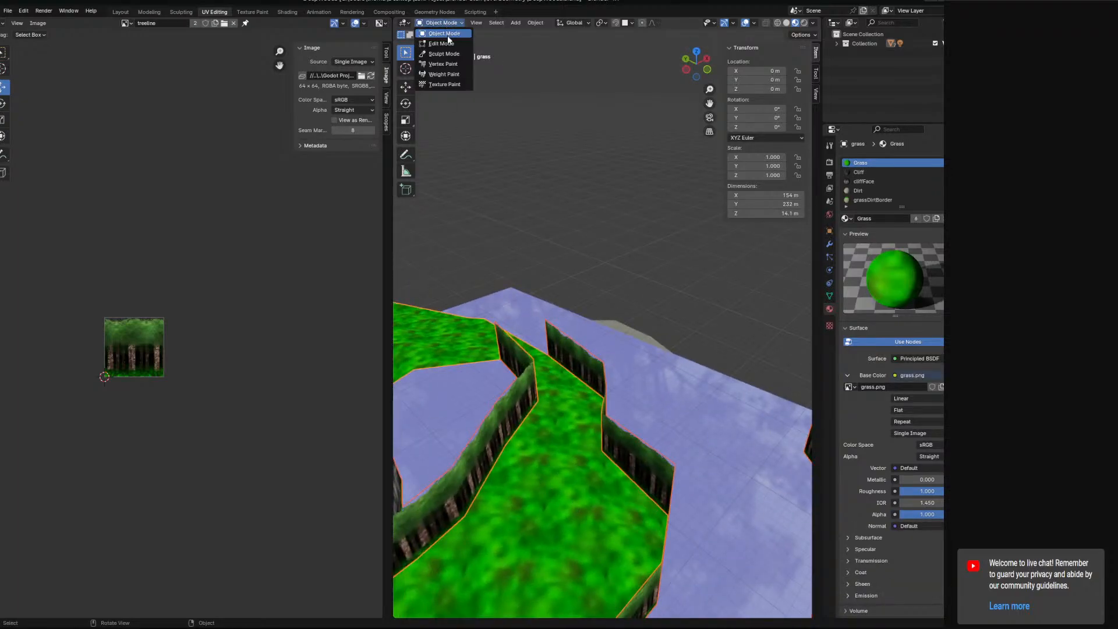
{"action": "left_click", "coordinate": [445, 44]}
{"action": "middle_click_drag", "start_coordinate": [556, 233], "coordinate": [604, 410]}
{"action": "left_click", "coordinate": [560, 402], "text": "ctrl"}
{"action": "left_click_drag", "start_coordinate": [610, 339], "coordinate": [611, 323]}
{"action": "key", "text": "ctrl+z"}
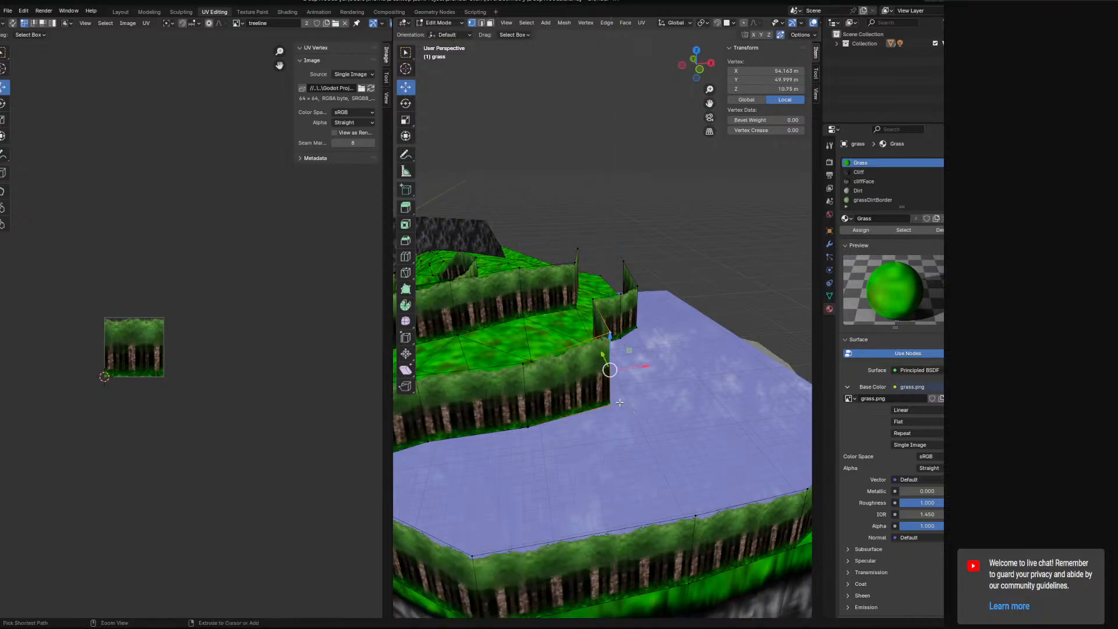
With X-ray enabled, select the grass and treeline vertices at the wall corner, raise them about 0.867 m along Z, and save the file
{"action": "scroll", "coordinate": [720, 24], "scroll_direction": "down", "scroll_amount": 4}
{"action": "left_click", "coordinate": [767, 23]}
{"action": "mouse_move", "coordinate": [627, 401]}
{"action": "right_mouse_down", "text": "ctrl"}
{"action": "mouse_move", "coordinate": [622, 381]}
{"action": "mouse_move", "coordinate": [604, 408]}
{"action": "right_mouse_up", "text": "ctrl"}
{"action": "left_click_drag", "start_coordinate": [609, 348], "coordinate": [610, 334]}
{"action": "mouse_move", "coordinate": [618, 374]}
{"action": "middle_mouse_down"}
{"action": "mouse_move", "coordinate": [559, 346]}
{"action": "mouse_move", "coordinate": [616, 312]}
{"action": "mouse_move", "coordinate": [664, 323]}
{"action": "middle_mouse_up"}
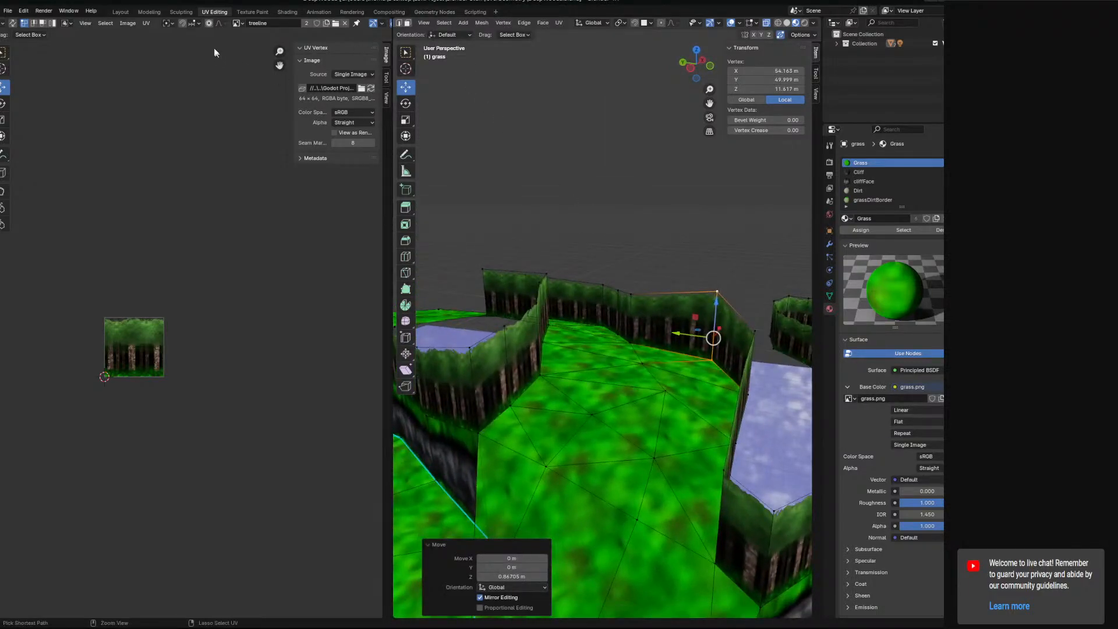
{"action": "key", "text": "ctrl+s"}
Examine the treeline walls, cliffs, grass and water around the map in the Layout workspace
{"action": "left_click", "coordinate": [125, 12]}
{"action": "middle_click_drag", "start_coordinate": [302, 256], "coordinate": [383, 280]}
{"action": "middle_click_drag", "start_coordinate": [509, 315], "coordinate": [417, 328]}
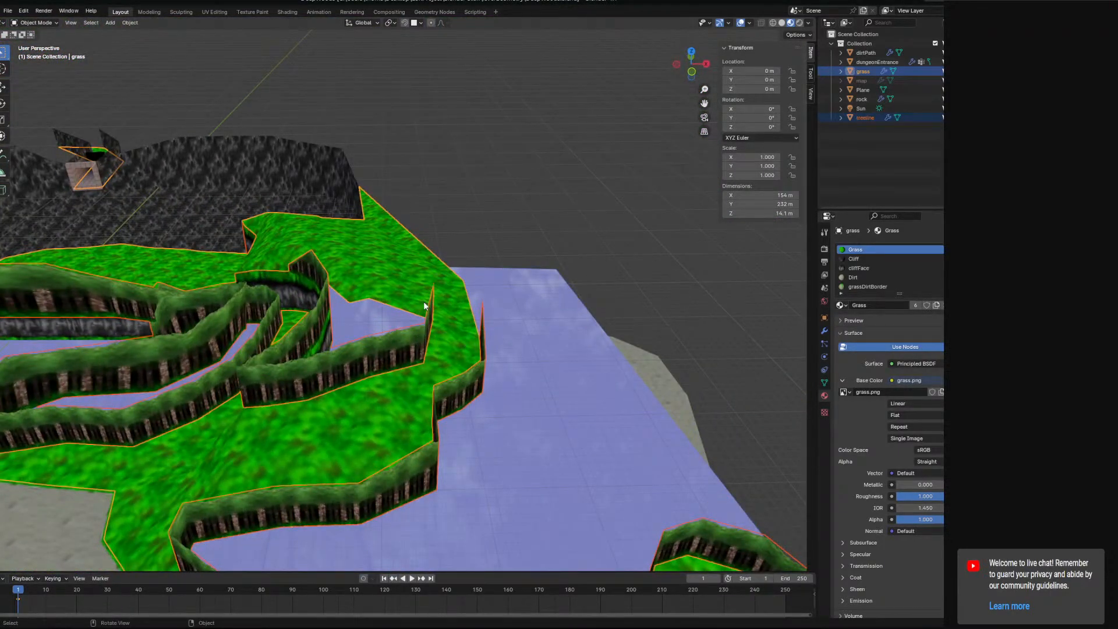
{"action": "middle_click_drag", "start_coordinate": [246, 294], "coordinate": [567, 429]}
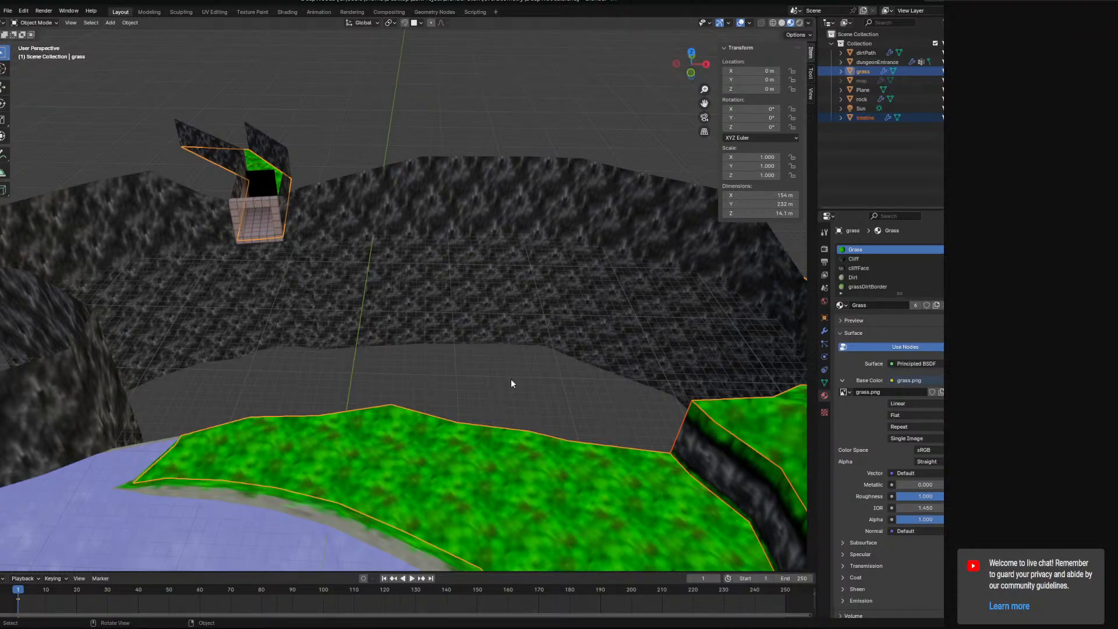
{"action": "middle_click_drag", "start_coordinate": [394, 280], "coordinate": [330, 251]}
{"action": "middle_click_drag", "start_coordinate": [484, 321], "coordinate": [389, 283]}
{"action": "middle_click_drag", "start_coordinate": [586, 359], "coordinate": [352, 311], "text": "shift"}
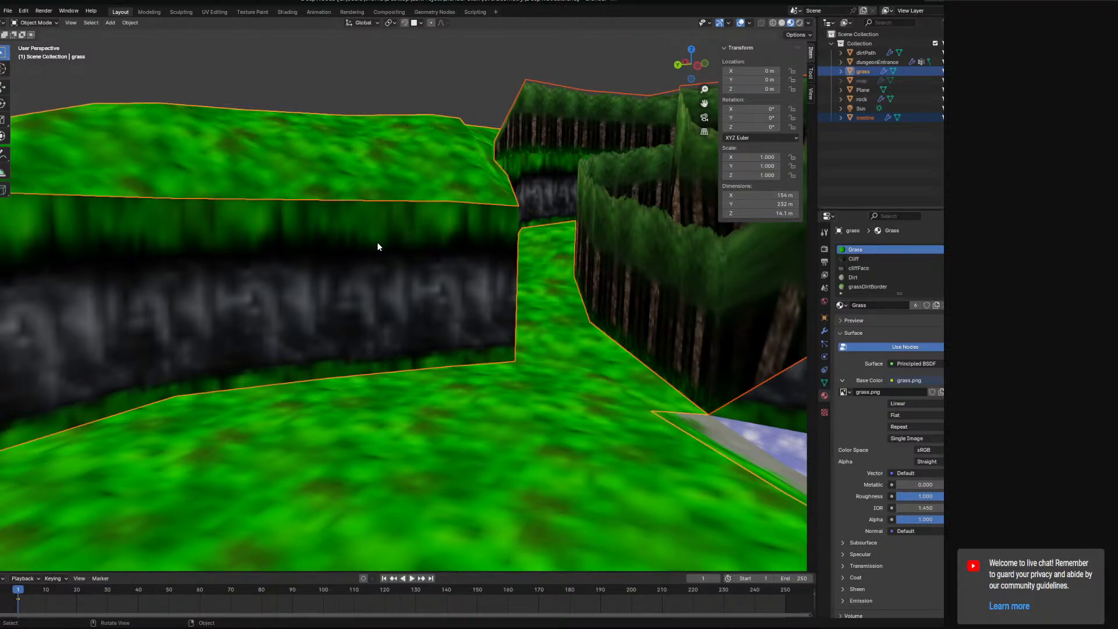
{"action": "middle_click_drag", "start_coordinate": [673, 310], "coordinate": [528, 322]}
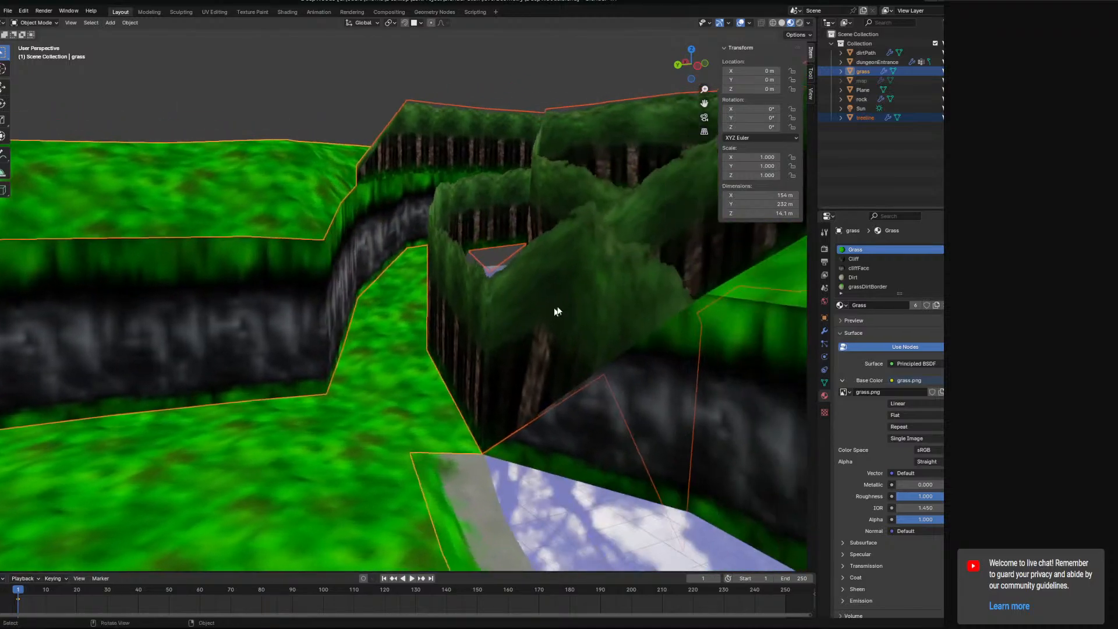
{"action": "middle_click_drag", "start_coordinate": [460, 306], "coordinate": [537, 331]}
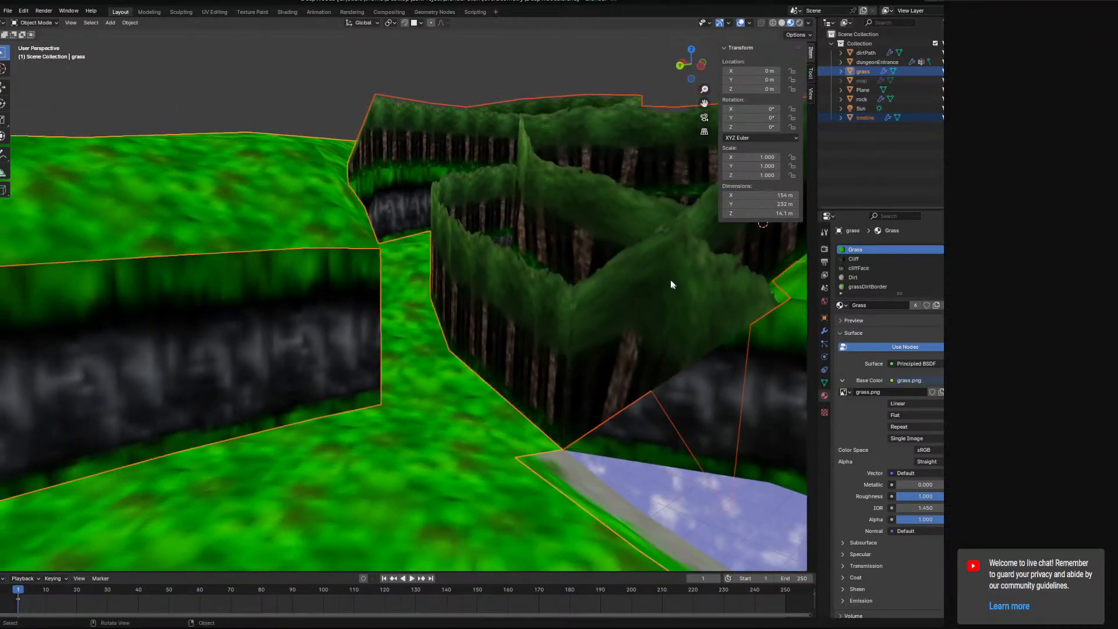
{"action": "middle_click_drag", "start_coordinate": [501, 365], "coordinate": [471, 328]}
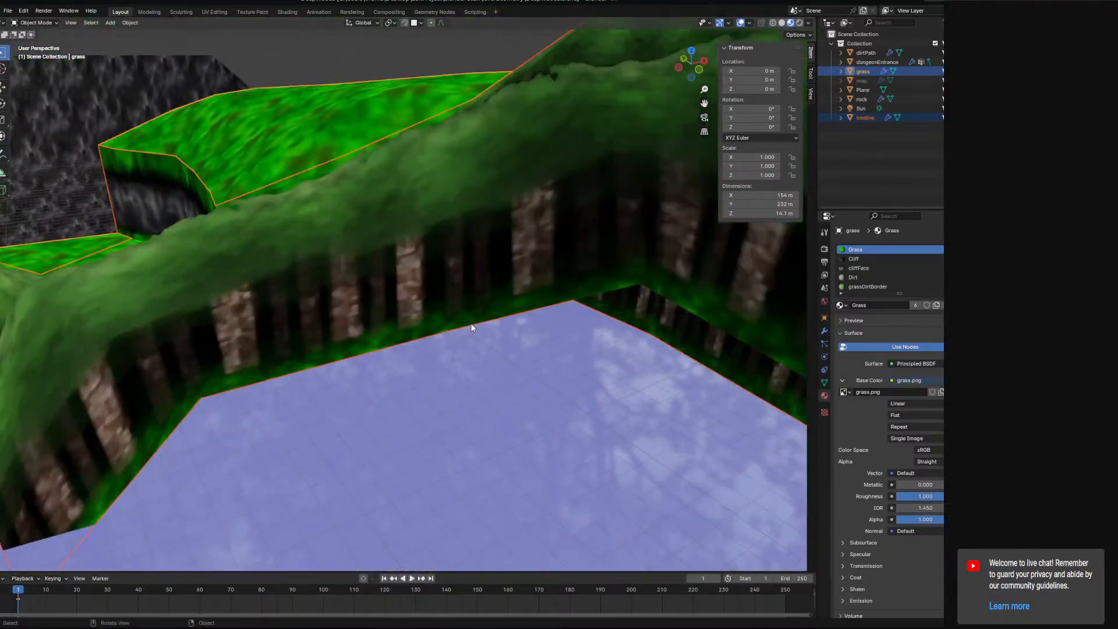
{"action": "middle_click_drag", "start_coordinate": [387, 199], "coordinate": [324, 315]}
Save DeepWoods.blend, and switch to Godot to save the DeepWoods scene
{"action": "key", "text": "ctrl+s"}
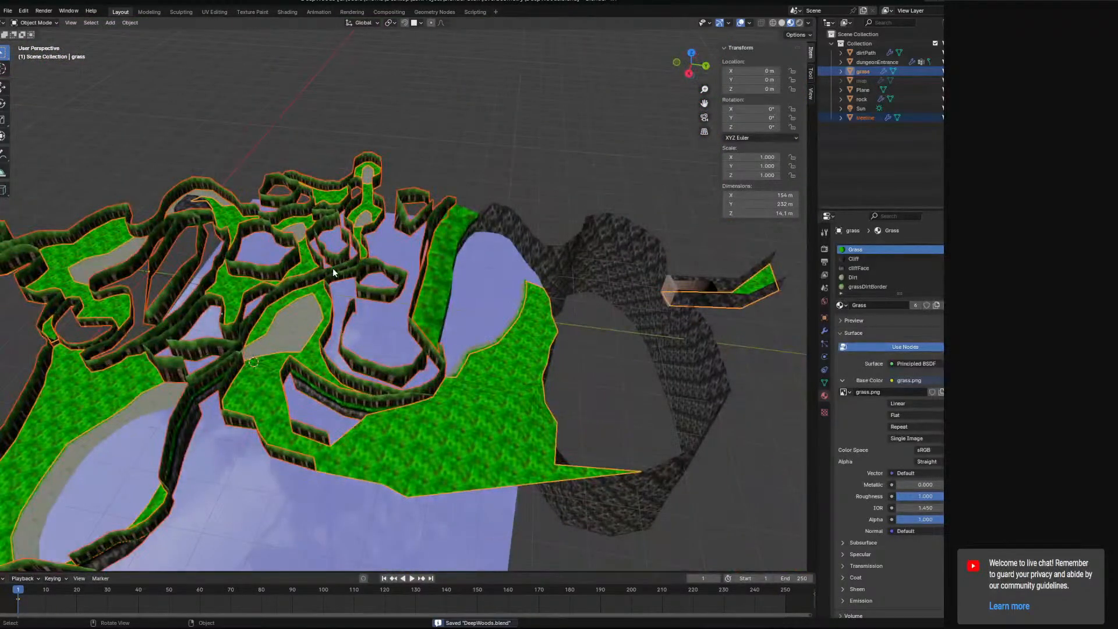
{"action": "key", "text": "alt+Tab"}
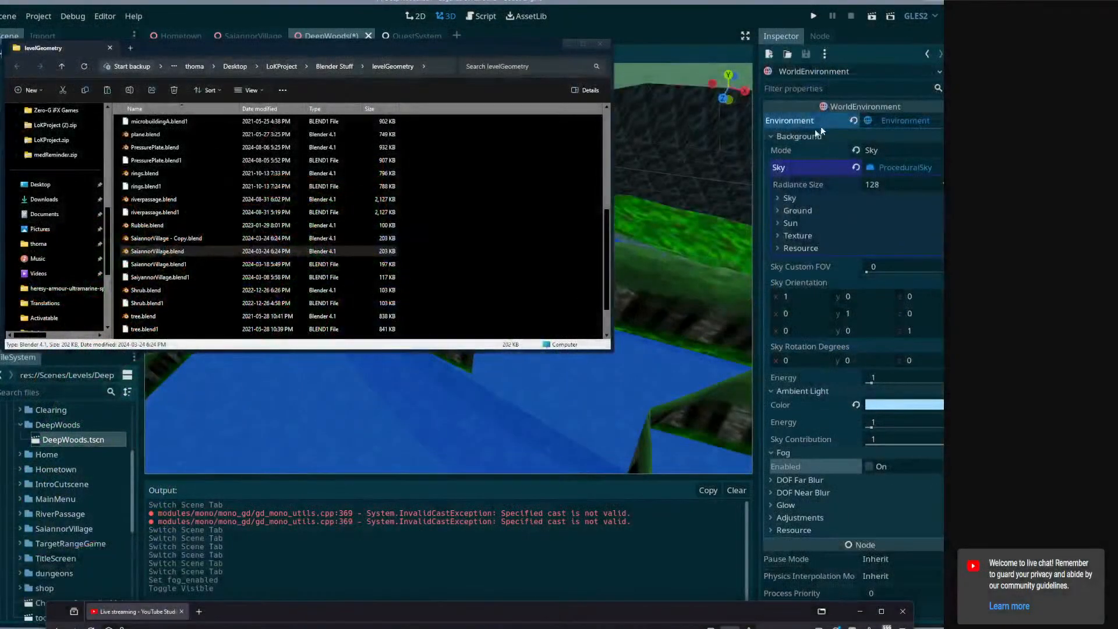
{"action": "left_click", "coordinate": [629, 225]}
{"action": "key", "text": "ctrl+s"}
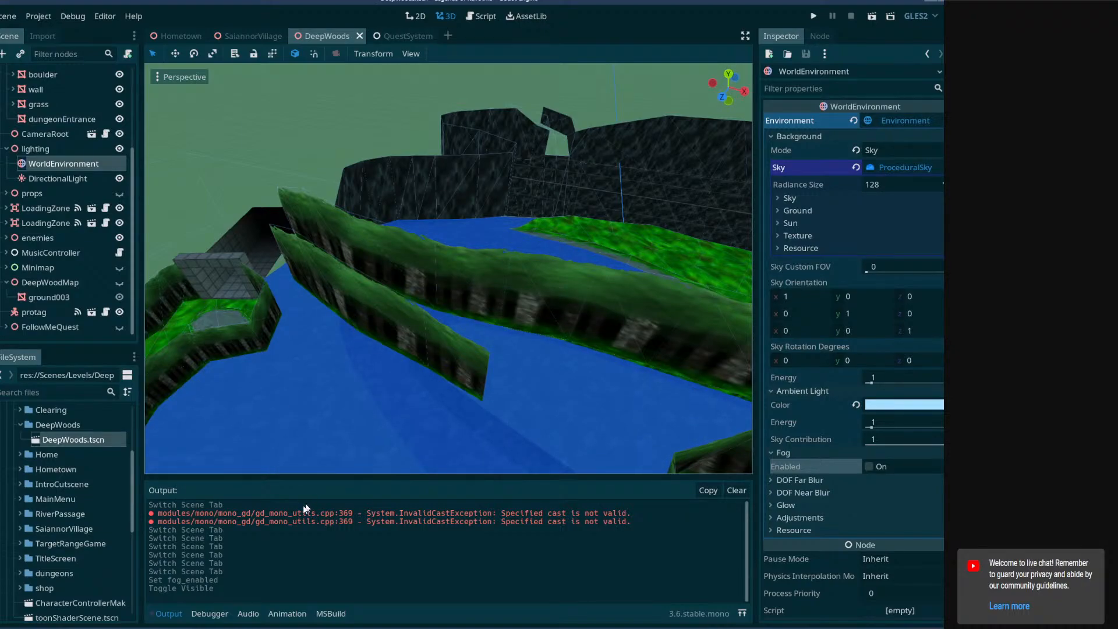
{"action": "key", "text": "alt+Tab"}
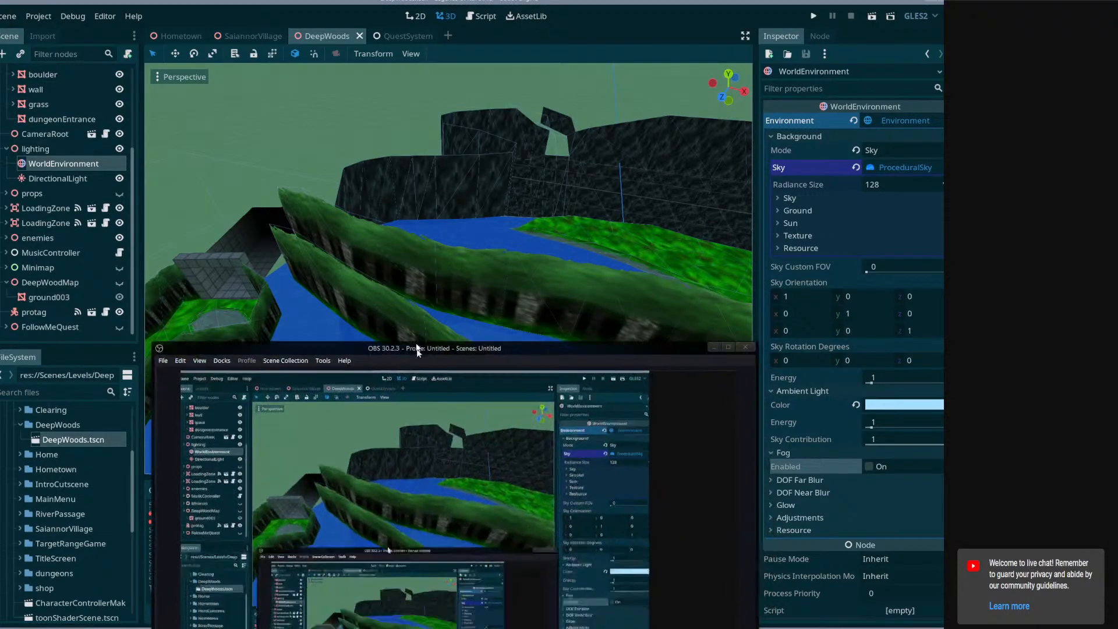